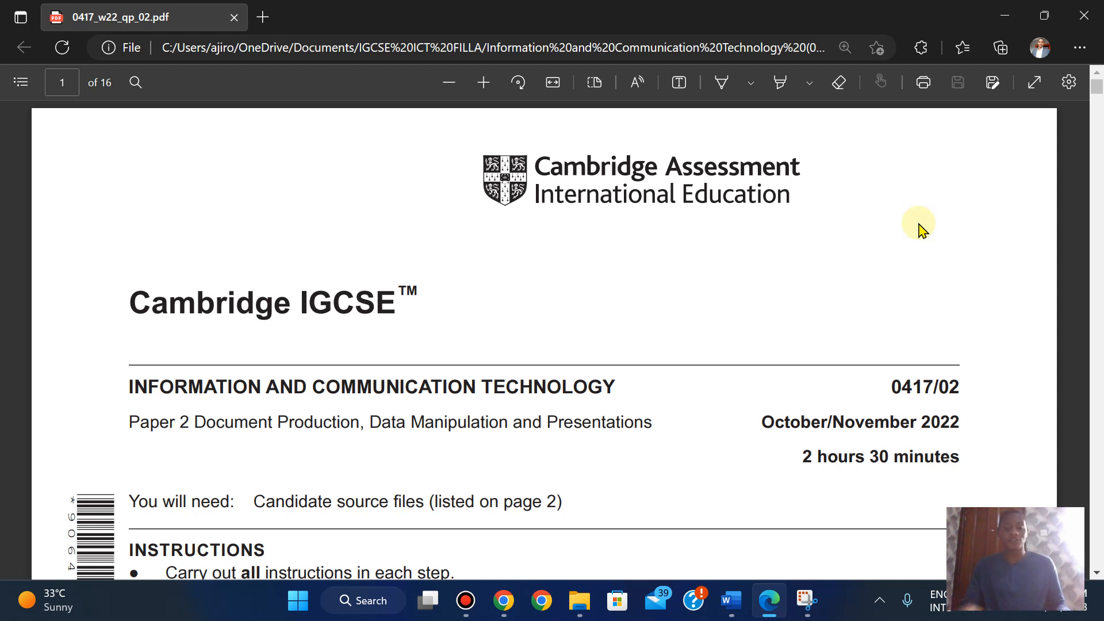
- Scroll the exam PDF to page 2, showing Task 2 Question 1 and the EVIDENCE 1 box
{"action": "scroll", "coordinate": [919, 228], "scroll_direction": "down", "scroll_amount": 10}
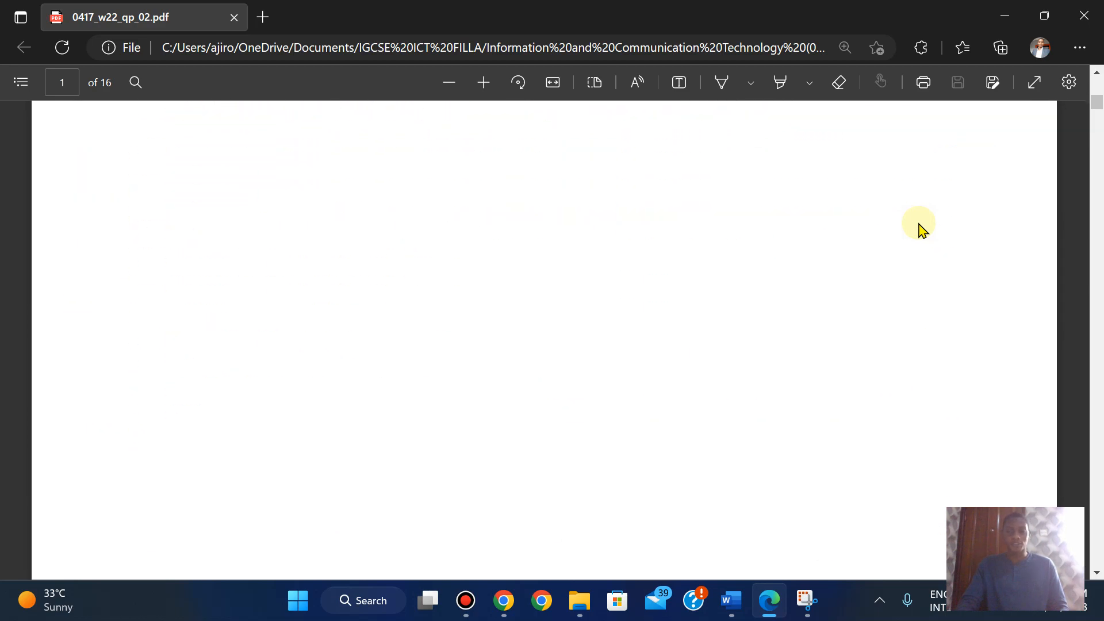
{"action": "scroll", "coordinate": [919, 229], "scroll_direction": "down", "scroll_amount": 5}
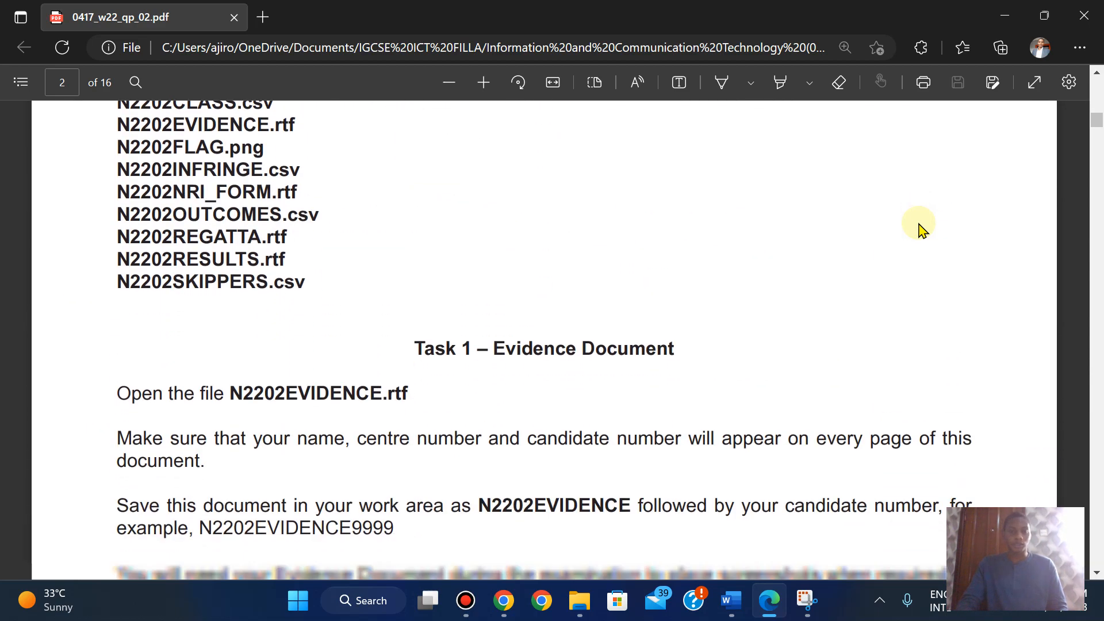
{"action": "scroll", "coordinate": [918, 228], "scroll_direction": "up", "scroll_amount": 4}
{"action": "scroll", "coordinate": [918, 229], "scroll_direction": "down", "scroll_amount": 3}
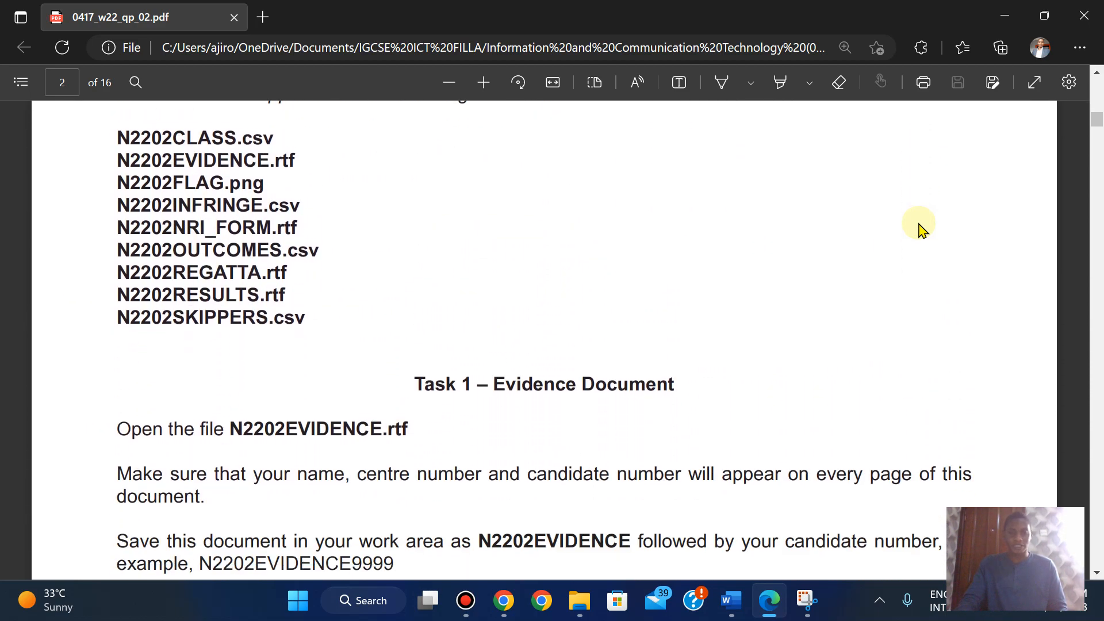
{"action": "scroll", "coordinate": [918, 229], "scroll_direction": "down", "scroll_amount": 3}
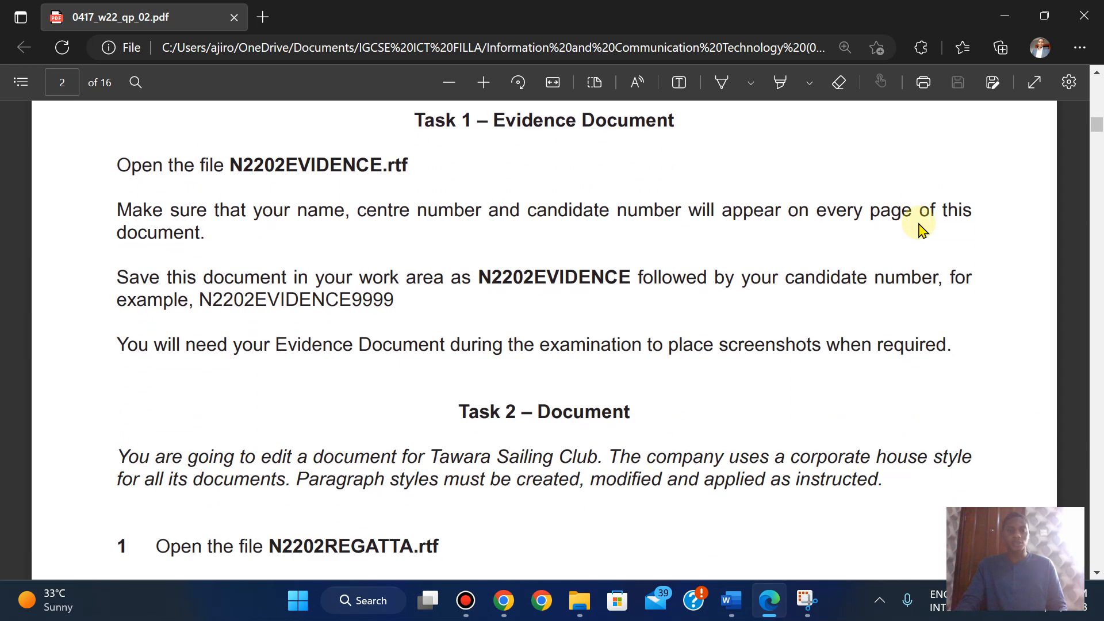
{"action": "scroll", "coordinate": [919, 228], "scroll_direction": "down", "scroll_amount": 4}
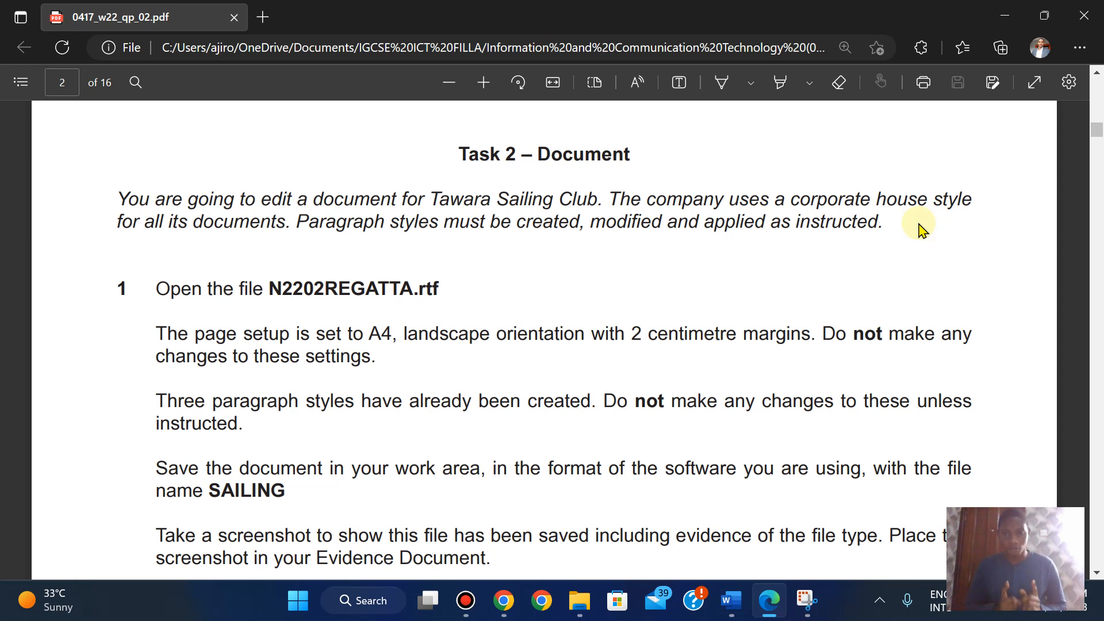
{"action": "scroll", "coordinate": [920, 227], "scroll_direction": "down", "scroll_amount": 2}
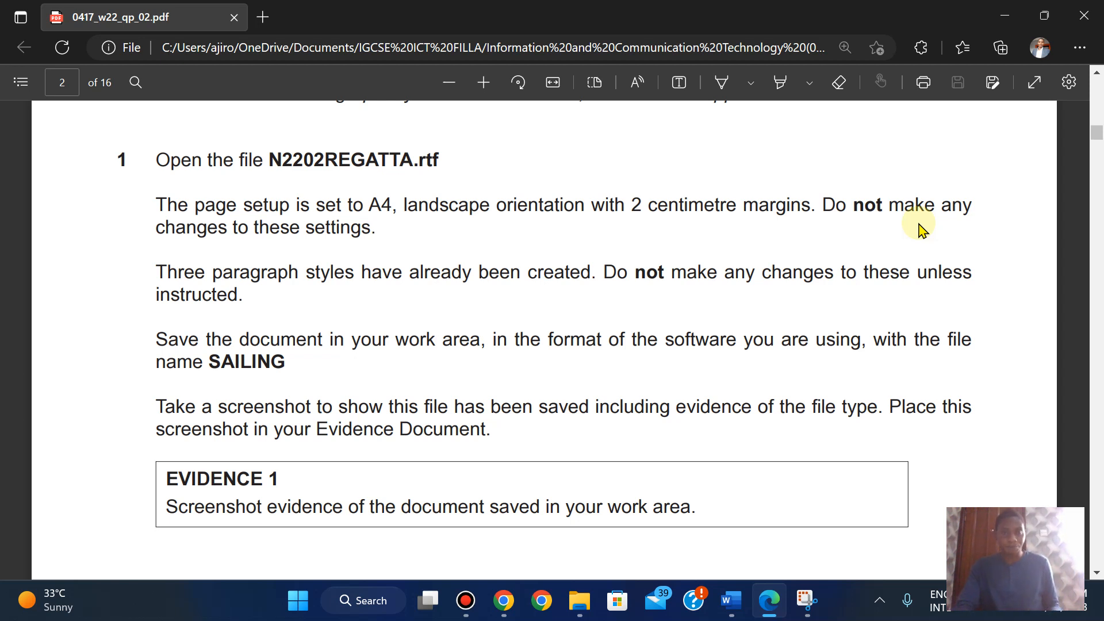
- Open N2202REGATTA.rtf from the source files folder in Word with editing enabled
{"action": "mouse_move", "coordinate": [580, 600]}
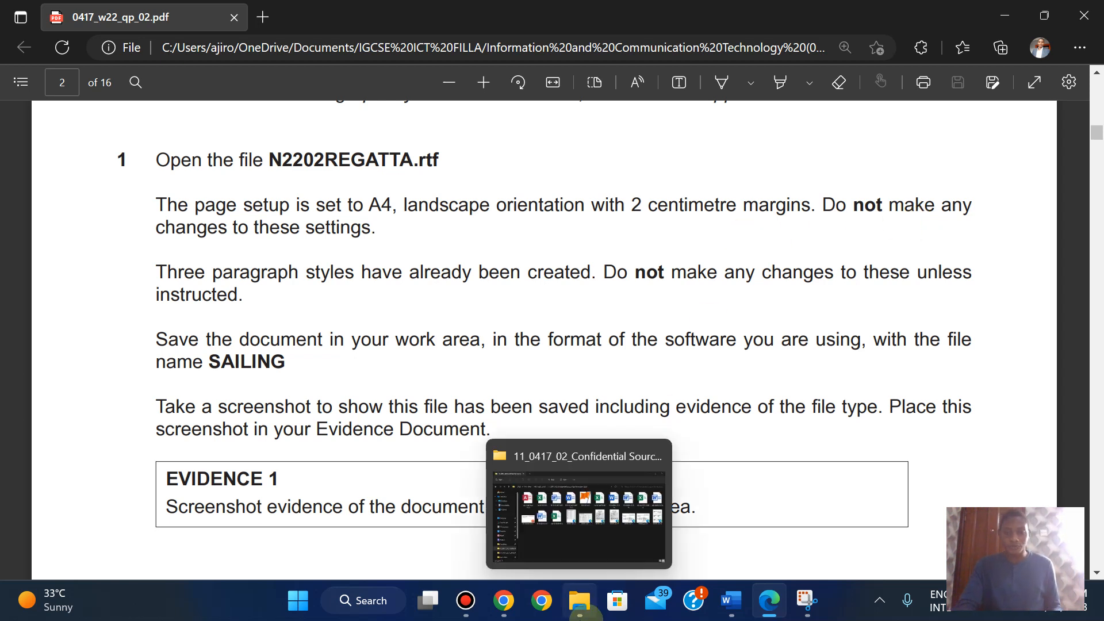
{"action": "left_click", "coordinate": [571, 523]}
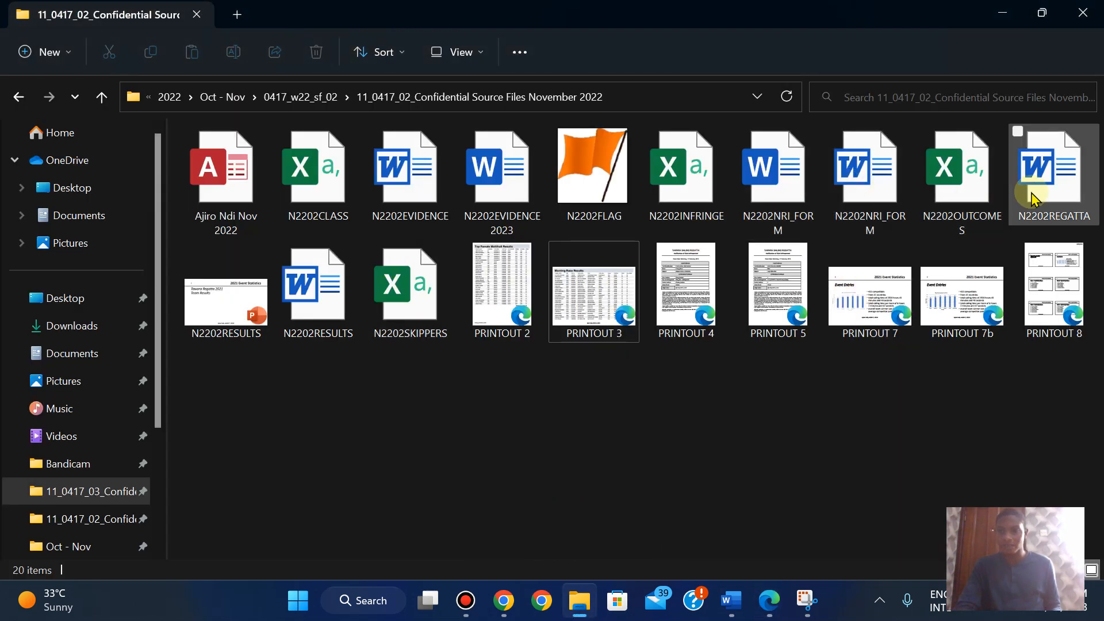
{"action": "double_click", "coordinate": [1032, 199]}
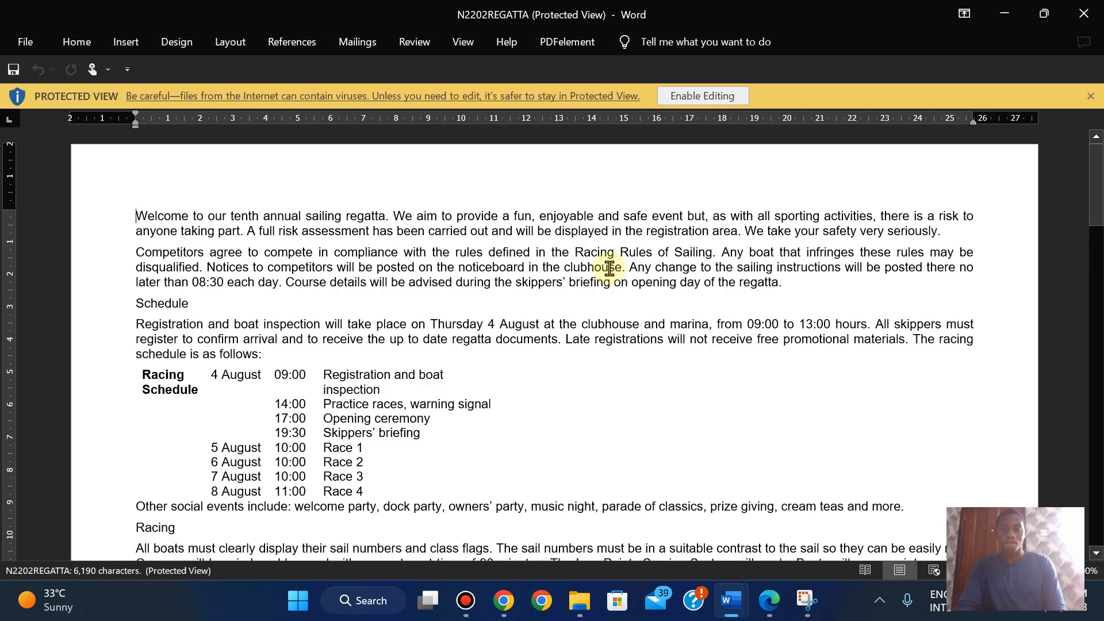
{"action": "left_click", "coordinate": [702, 95]}
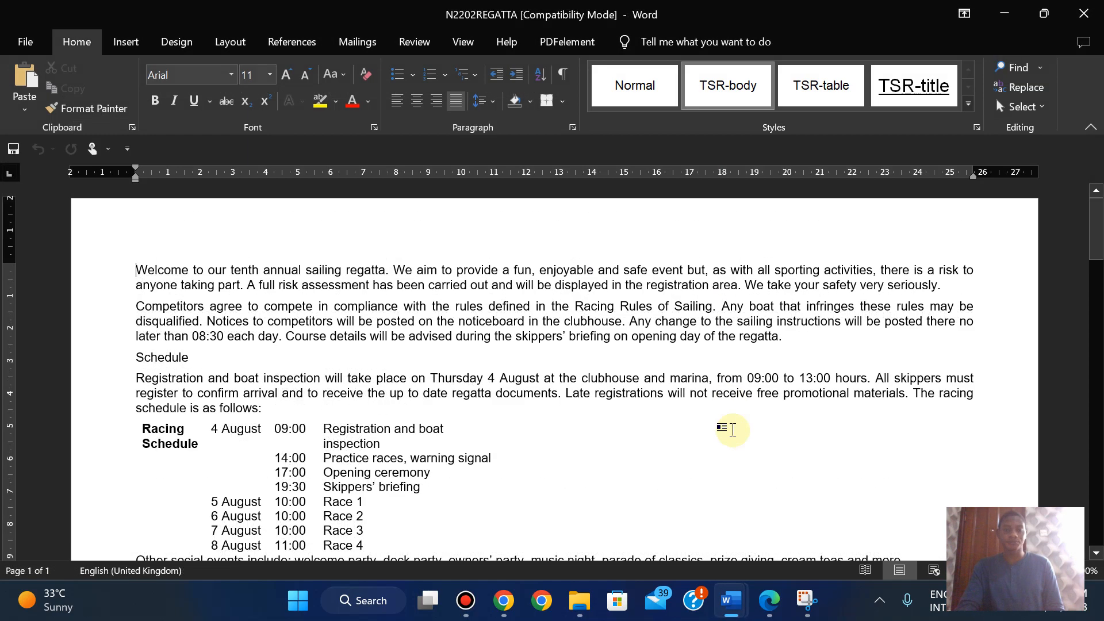
{"action": "left_click", "coordinate": [769, 600]}
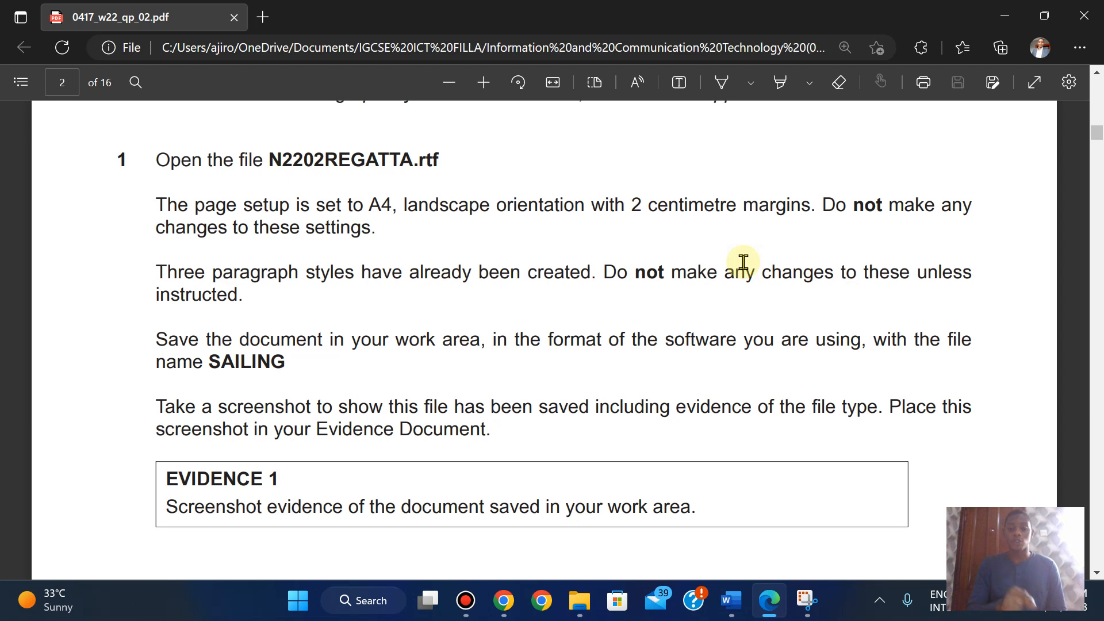
{"action": "mouse_move", "coordinate": [729, 600]}
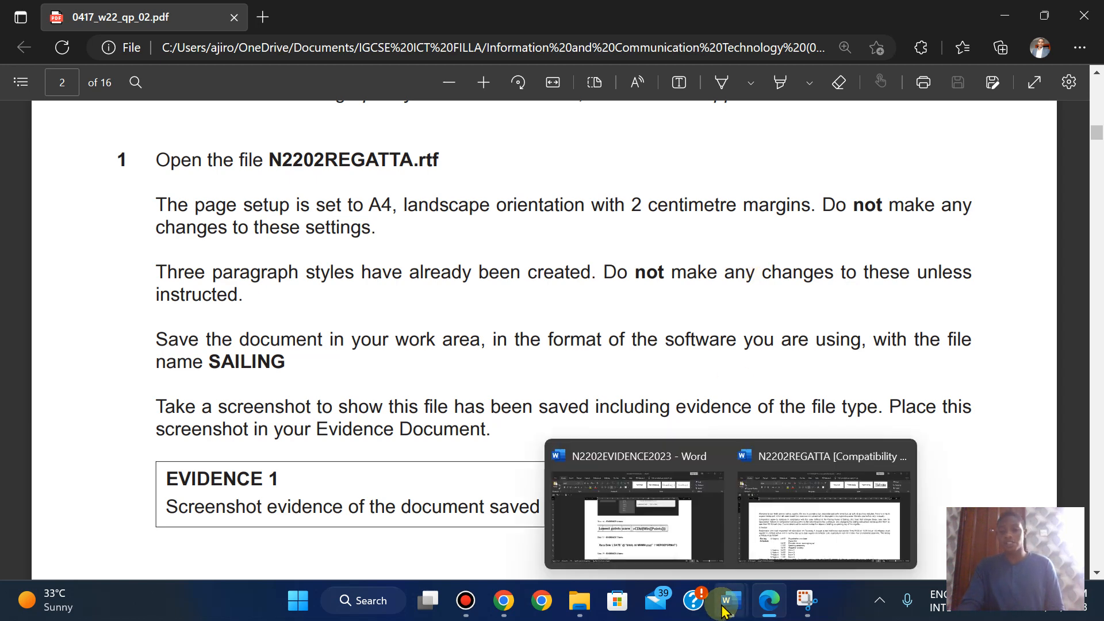
{"action": "left_click", "coordinate": [780, 542]}
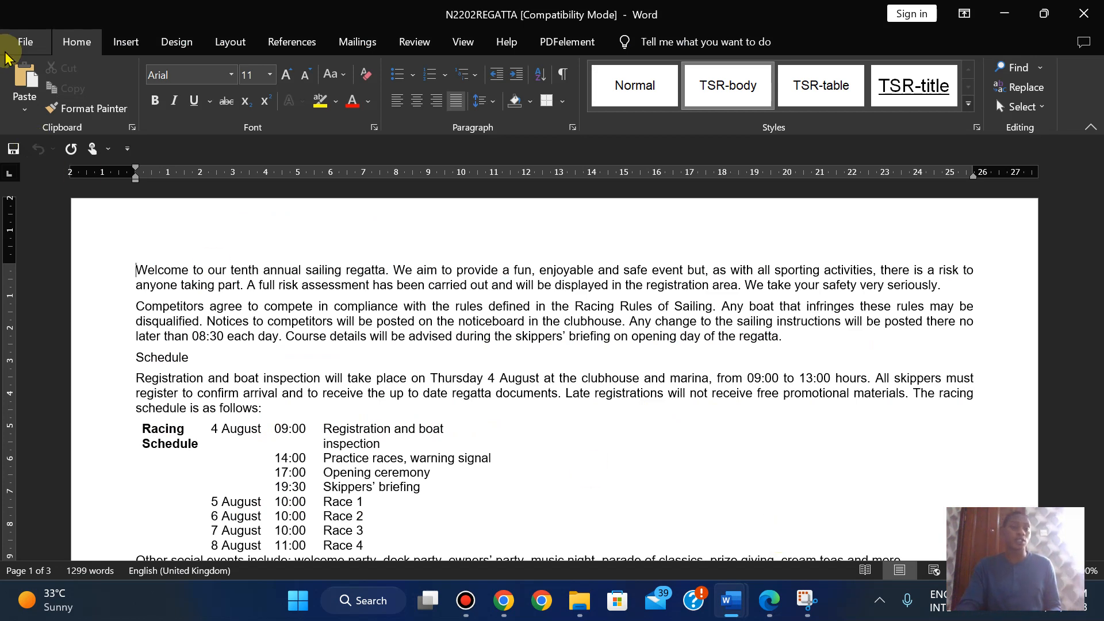
{"action": "left_click", "coordinate": [25, 41]}
{"action": "left_click", "coordinate": [64, 538]}
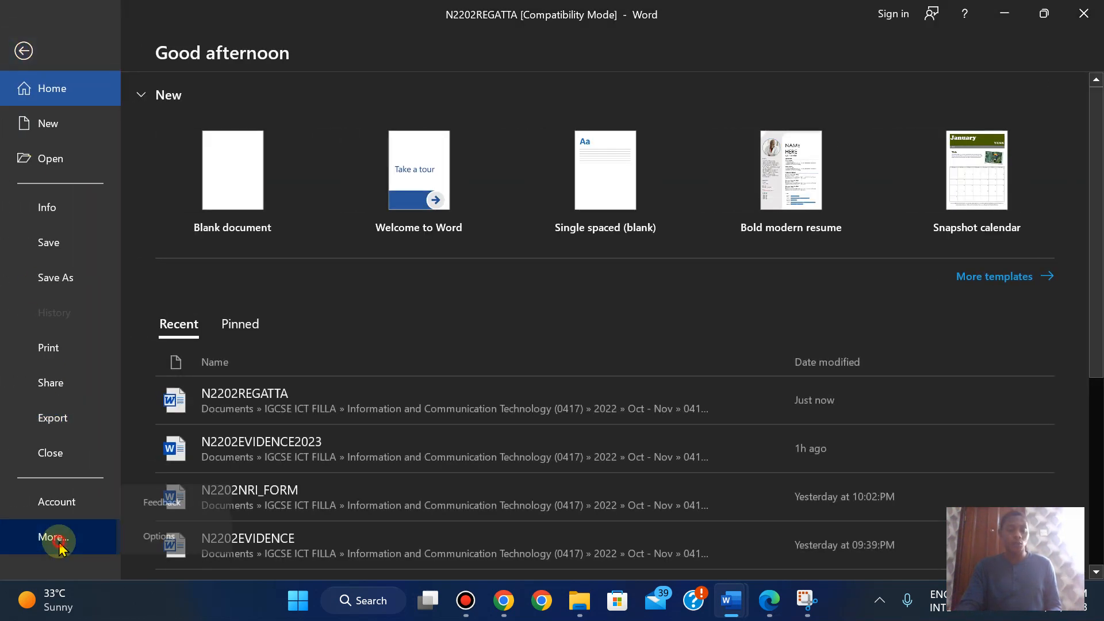
{"action": "left_click", "coordinate": [159, 534]}
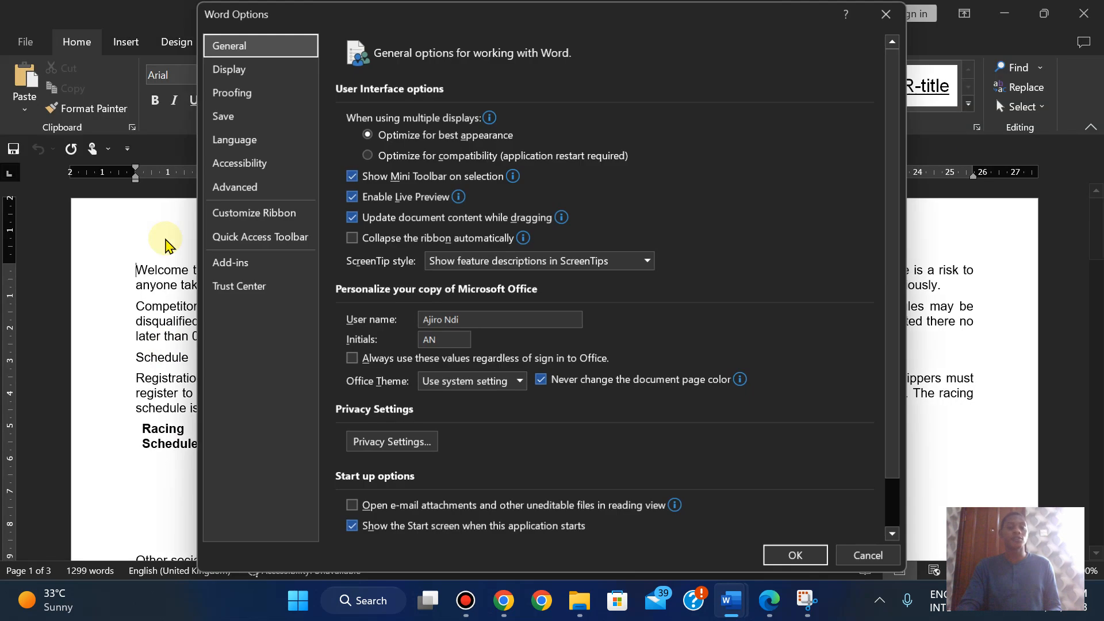
{"action": "left_click", "coordinate": [237, 189]}
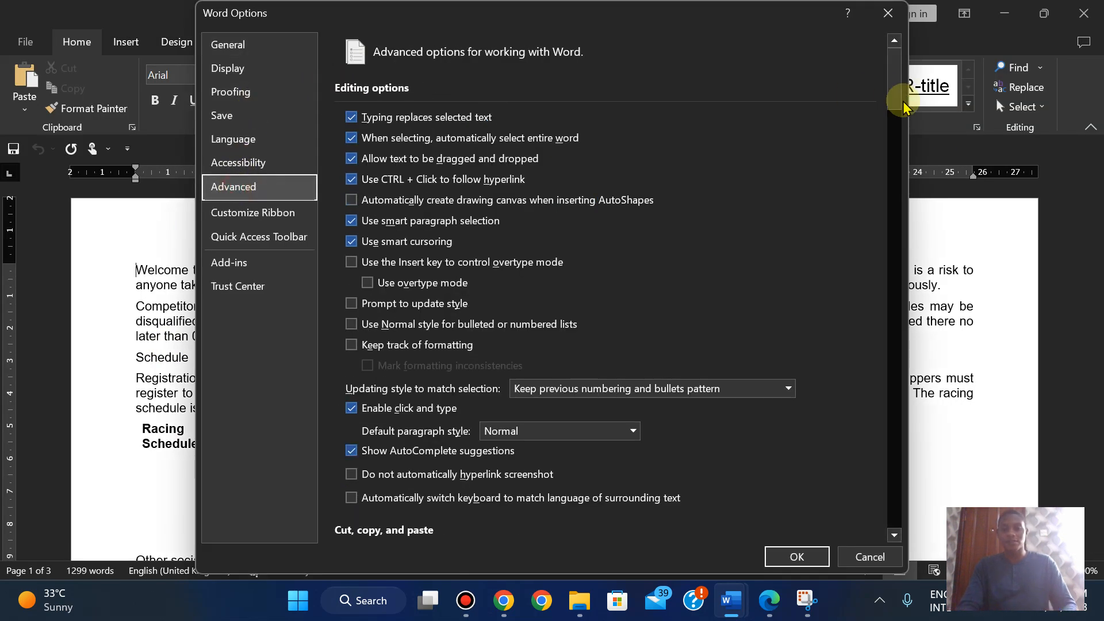
{"action": "left_click_drag", "start_coordinate": [890, 86], "coordinate": [894, 219]}
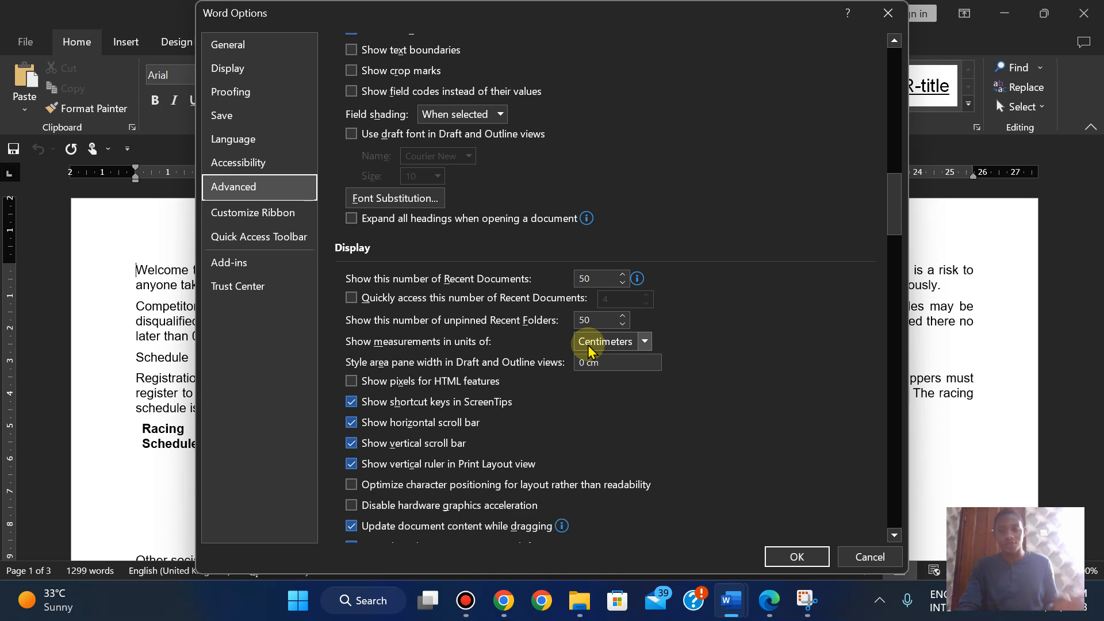
{"action": "left_click", "coordinate": [866, 556]}
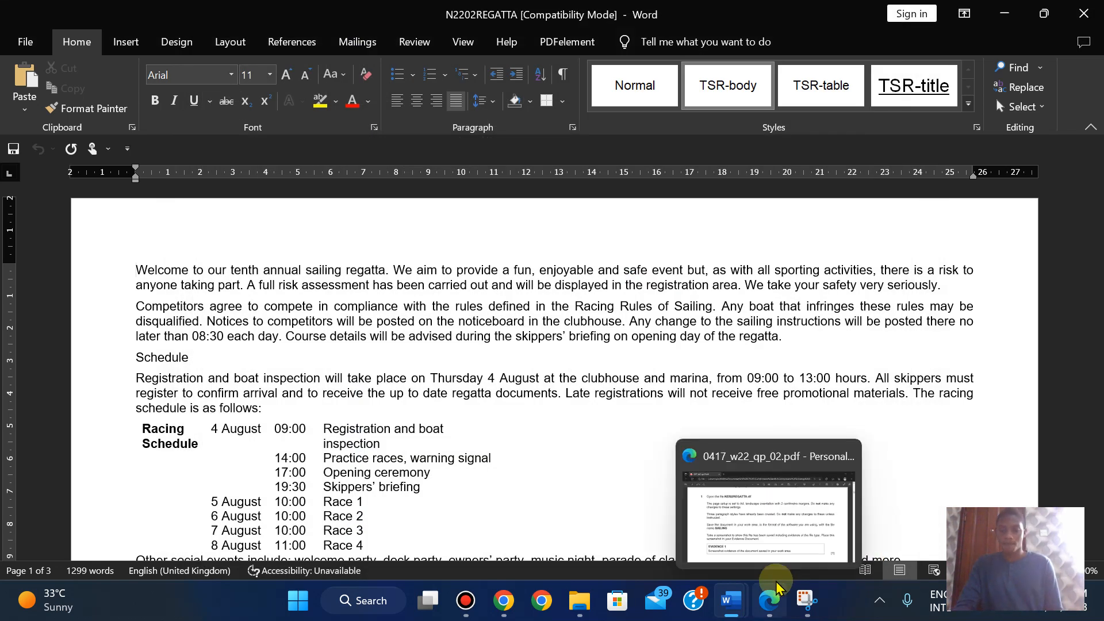
{"action": "left_click", "coordinate": [765, 614]}
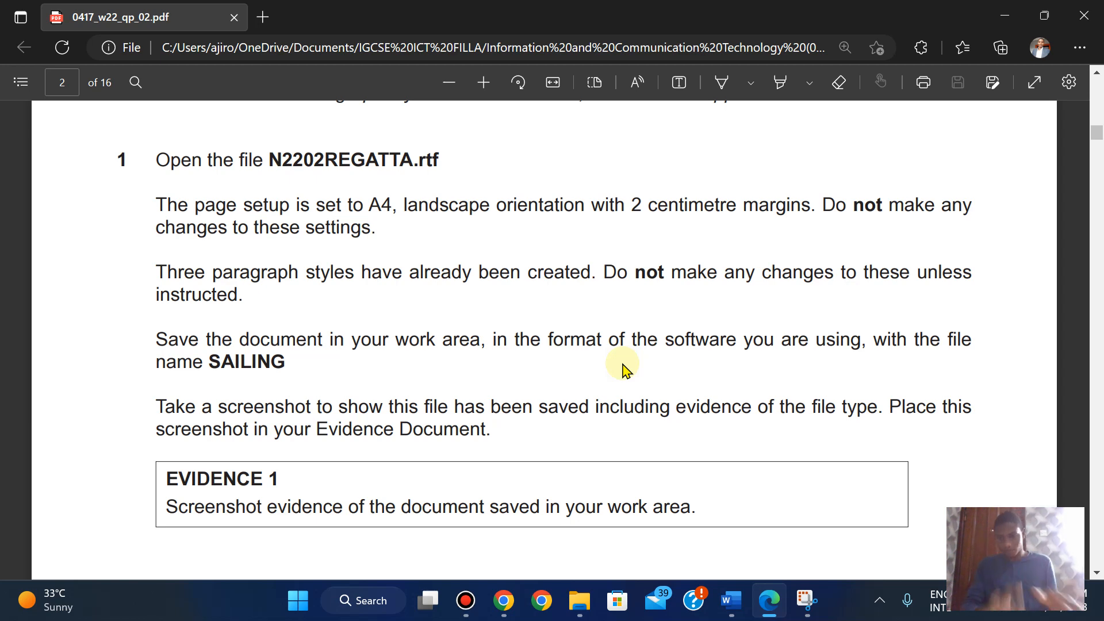
{"action": "mouse_move", "coordinate": [725, 610]}
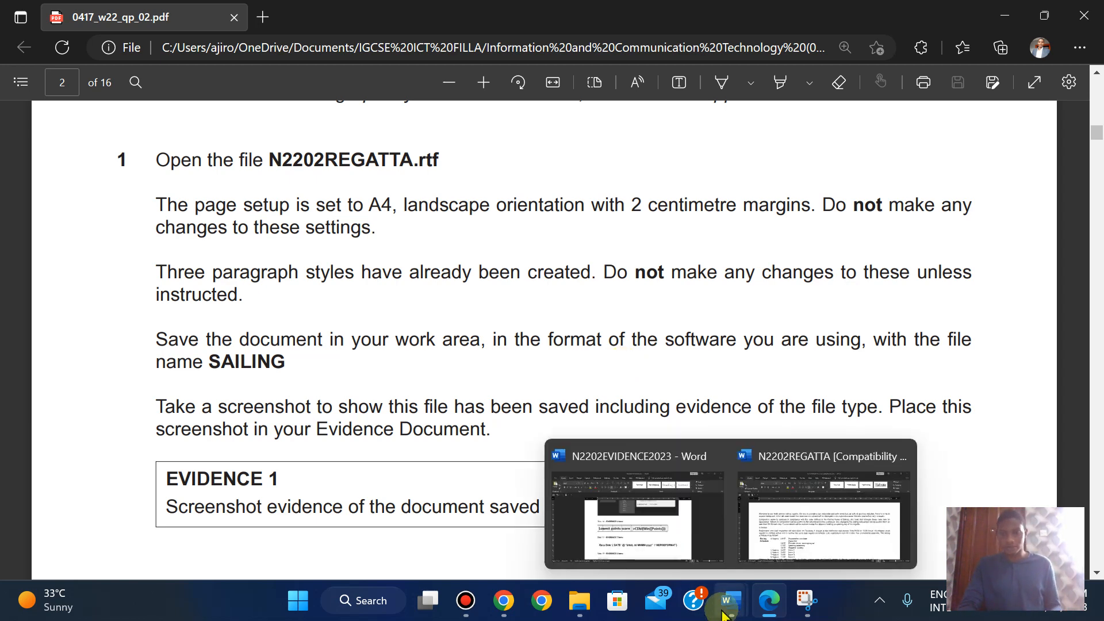
{"action": "left_click", "coordinate": [785, 495]}
{"action": "left_click", "coordinate": [977, 127]}
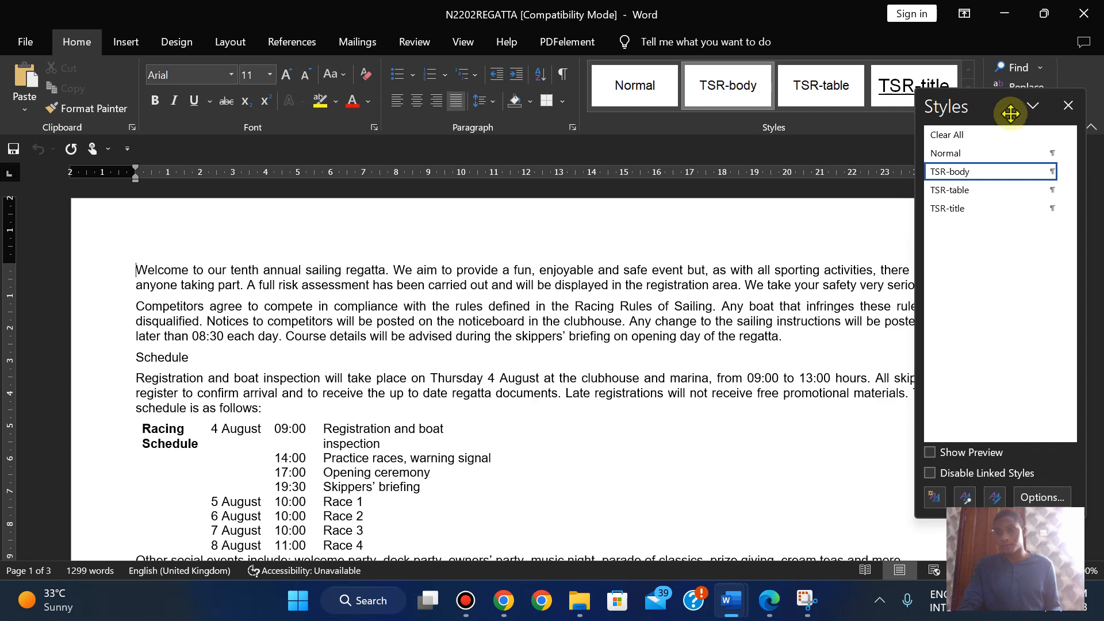
{"action": "left_click", "coordinate": [1067, 107]}
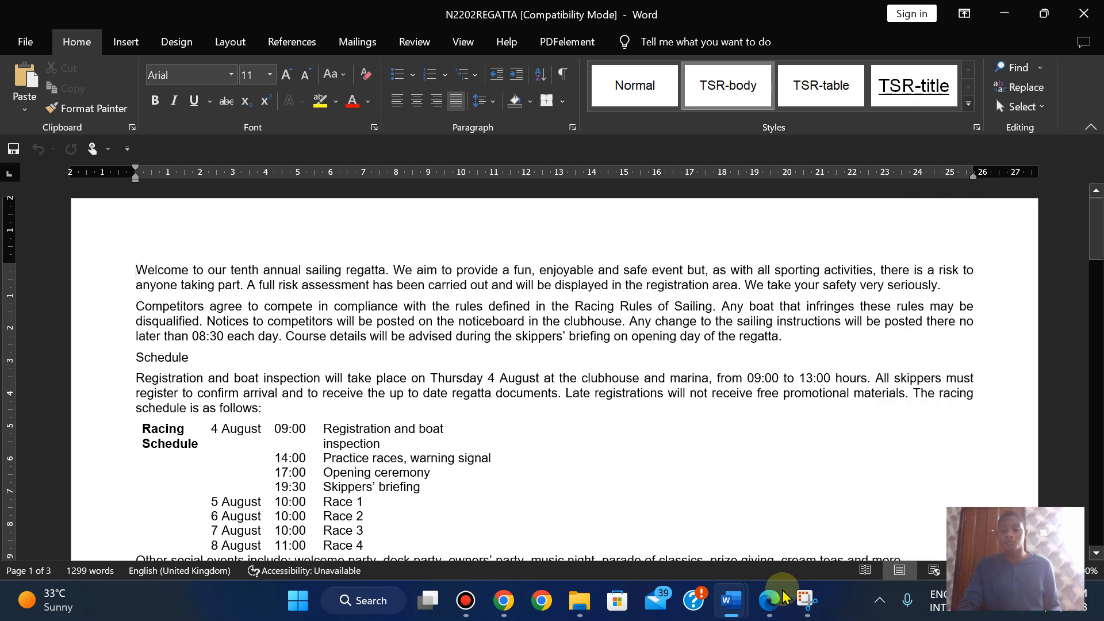
{"action": "left_click", "coordinate": [772, 610]}
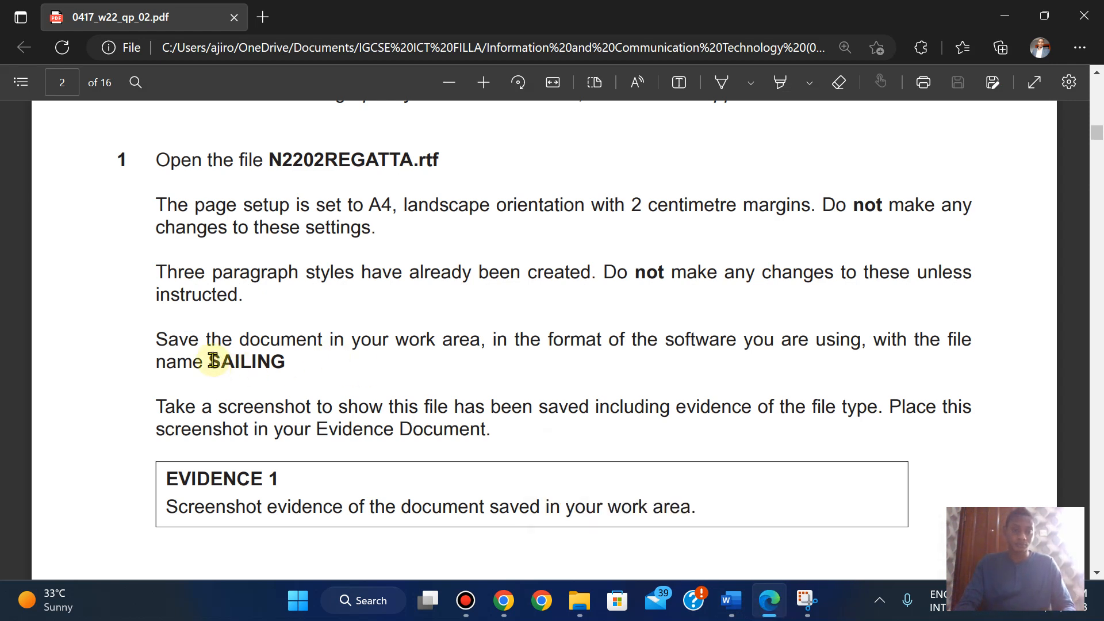
- Copy the name SAILING from the exam paper and save the regatta document as SAILING in Word Document format
{"action": "left_click_drag", "start_coordinate": [210, 361], "coordinate": [285, 362]}
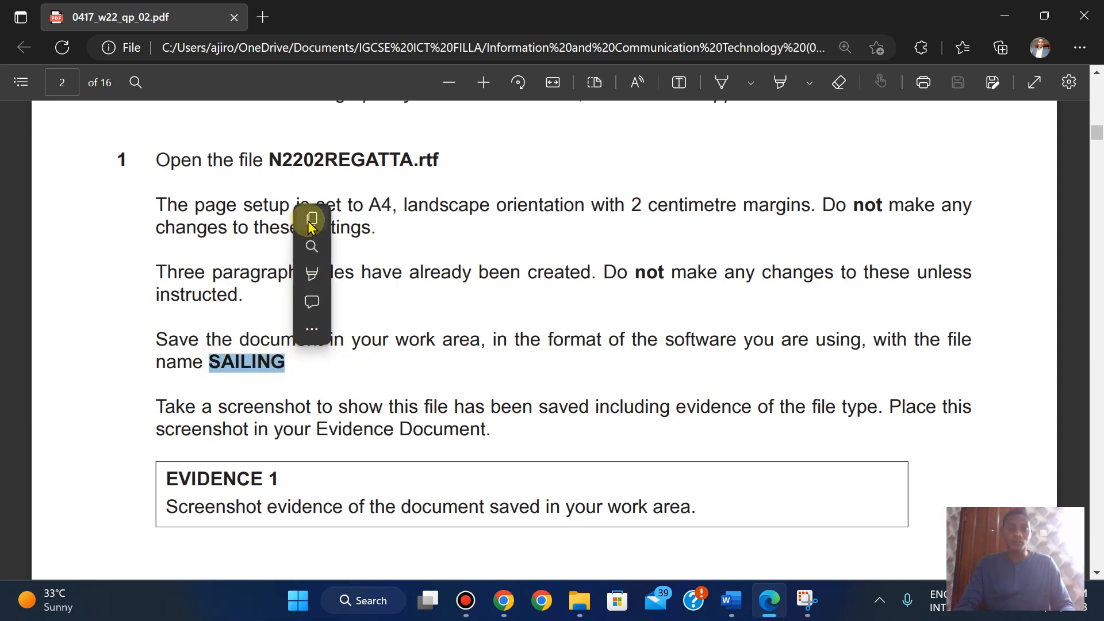
{"action": "left_click", "coordinate": [309, 220]}
{"action": "mouse_move", "coordinate": [730, 600]}
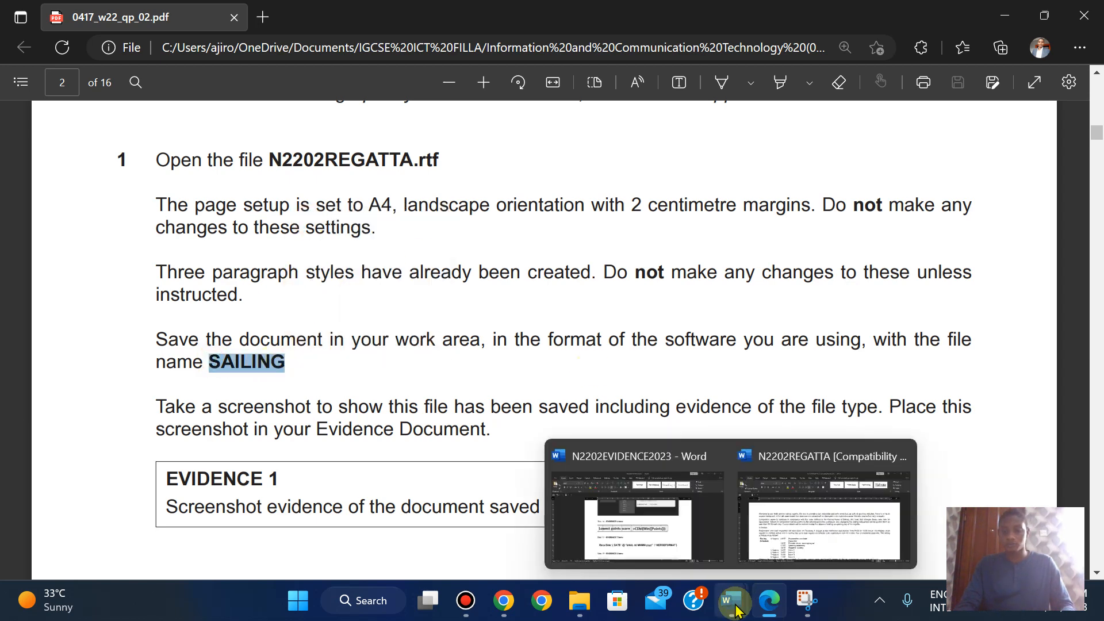
{"action": "left_click", "coordinate": [769, 566]}
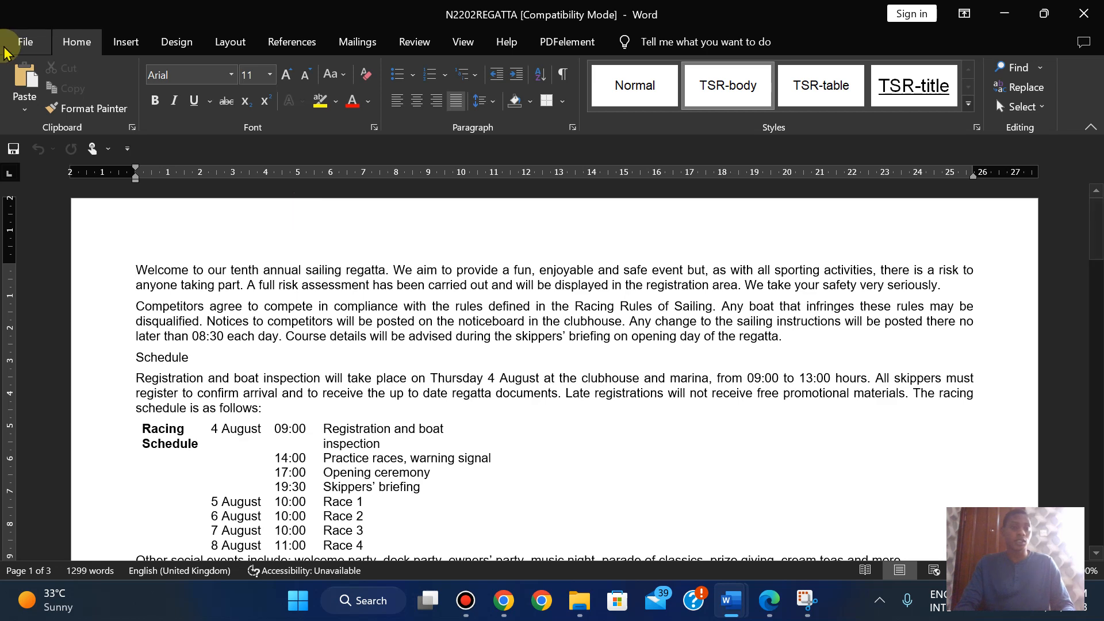
{"action": "left_click", "coordinate": [8, 47]}
{"action": "left_click", "coordinate": [41, 286]}
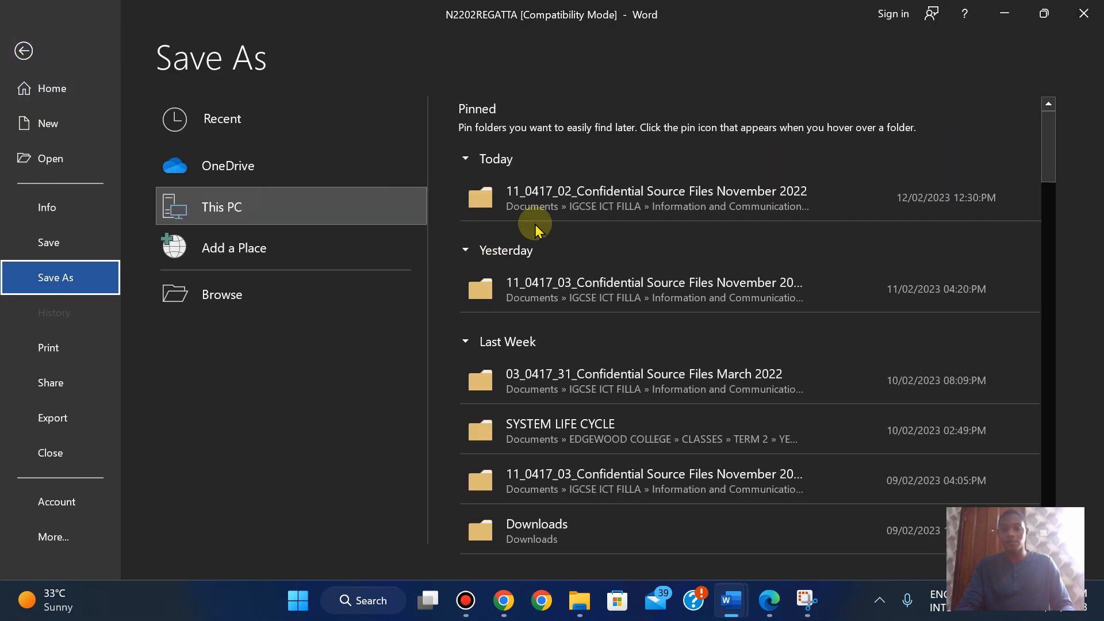
{"action": "double_click", "coordinate": [247, 216]}
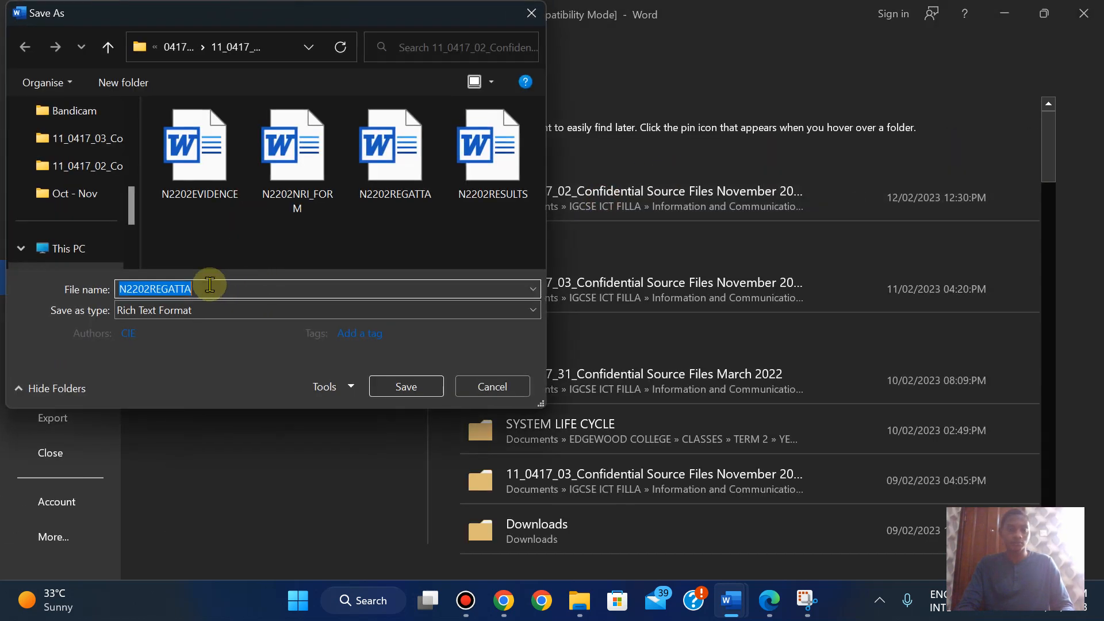
{"action": "type", "text": "SAILING"}
{"action": "left_click", "coordinate": [182, 310]}
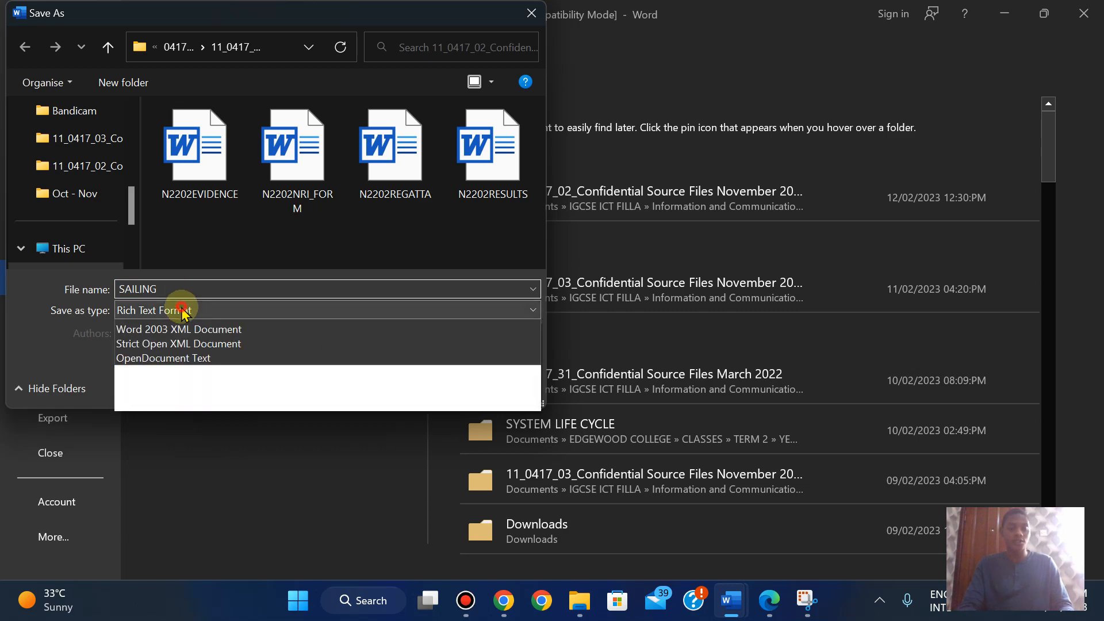
{"action": "left_click", "coordinate": [175, 325]}
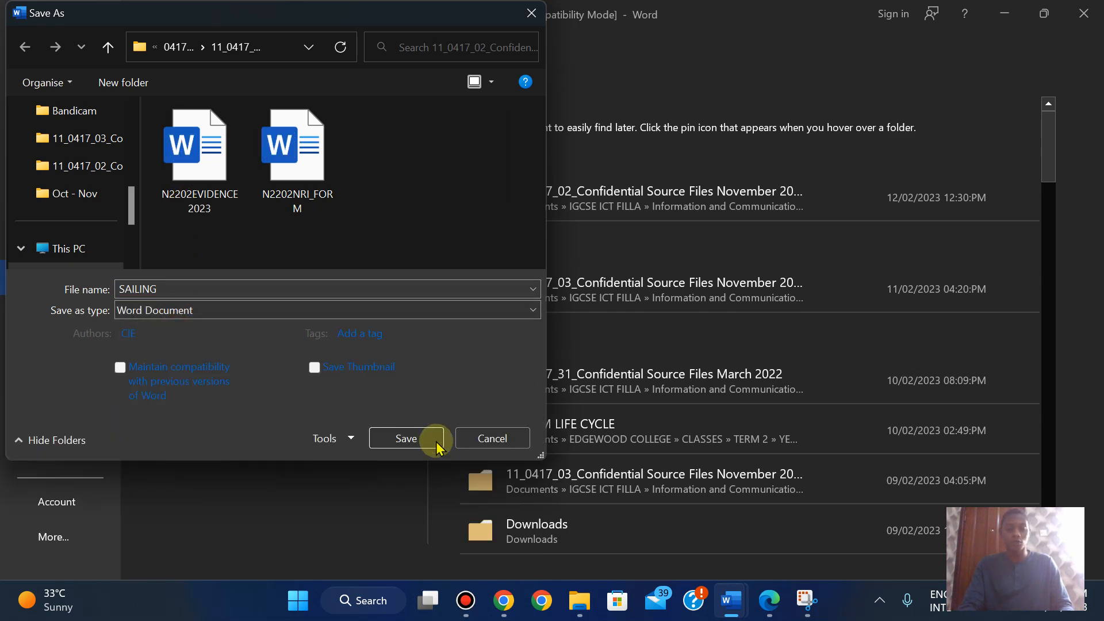
{"action": "left_click", "coordinate": [405, 441]}
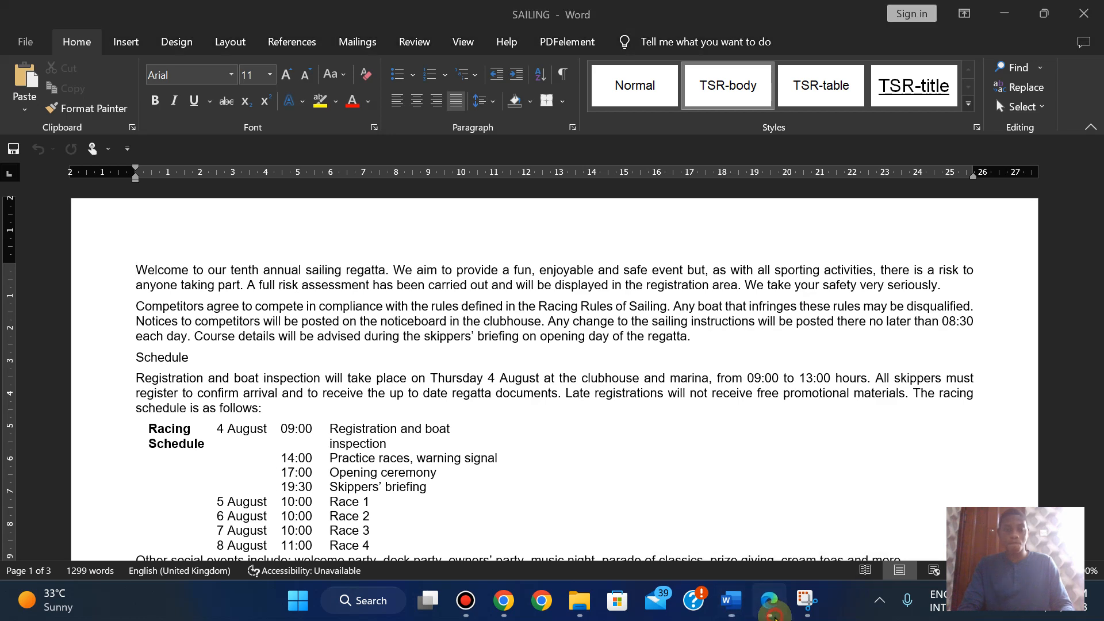
- Bring up the exam paper at Question 1's instruction to screenshot the saved file for Evidence 1
{"action": "left_click", "coordinate": [775, 617]}
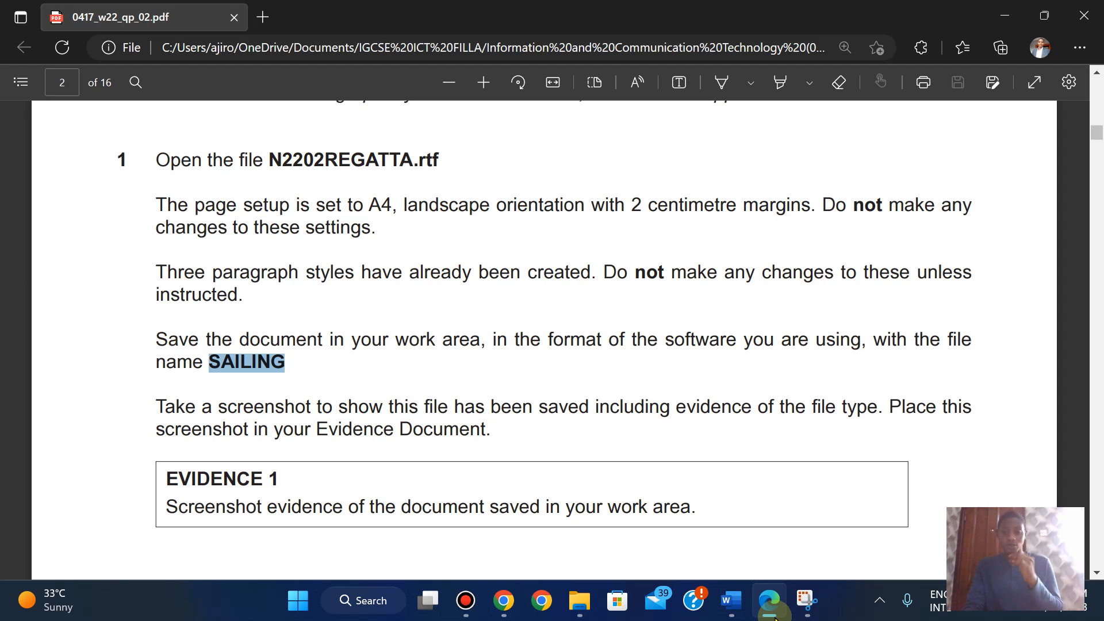
- Show the source folder in Details view, sorted by date modified, with Type and Name columns auto-fitted
{"action": "left_click", "coordinate": [730, 601]}
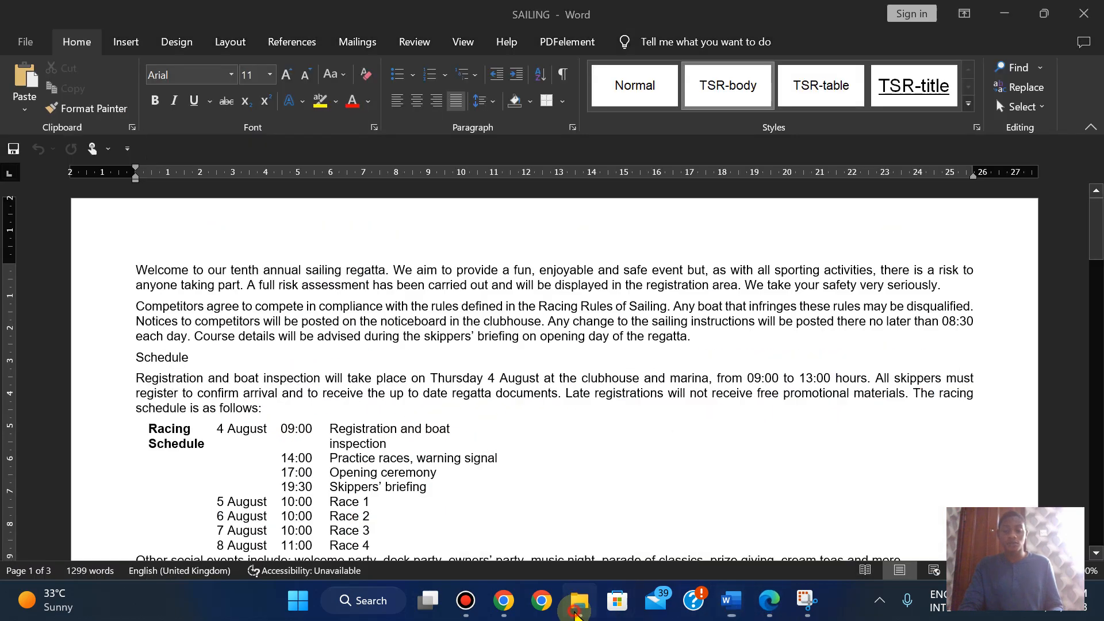
{"action": "left_click", "coordinate": [575, 613]}
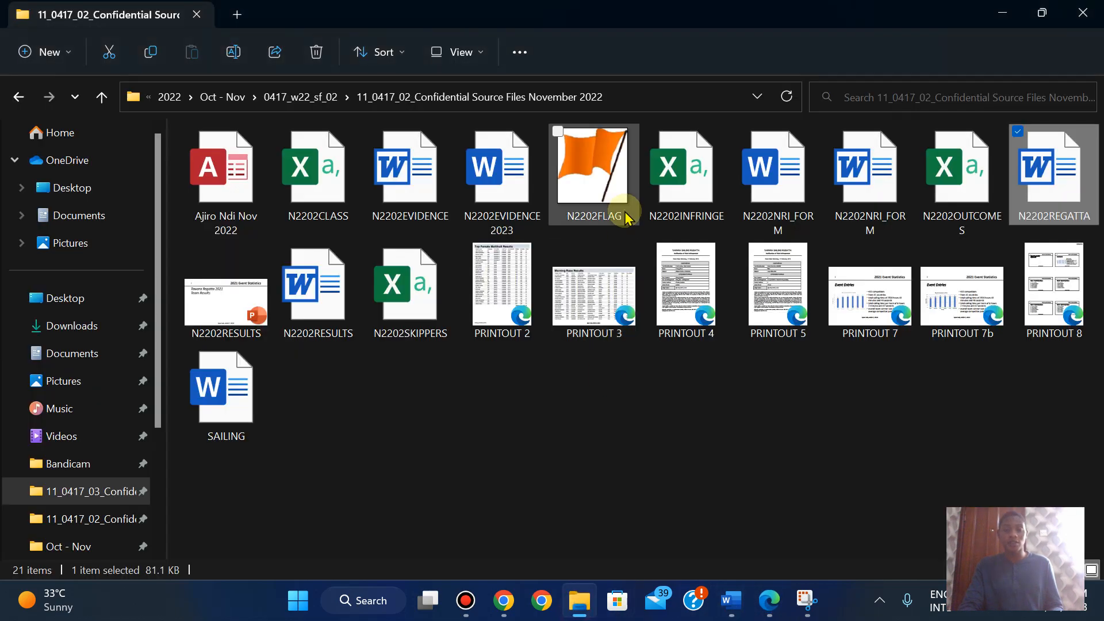
{"action": "left_click", "coordinate": [453, 57]}
{"action": "left_click", "coordinate": [452, 228]}
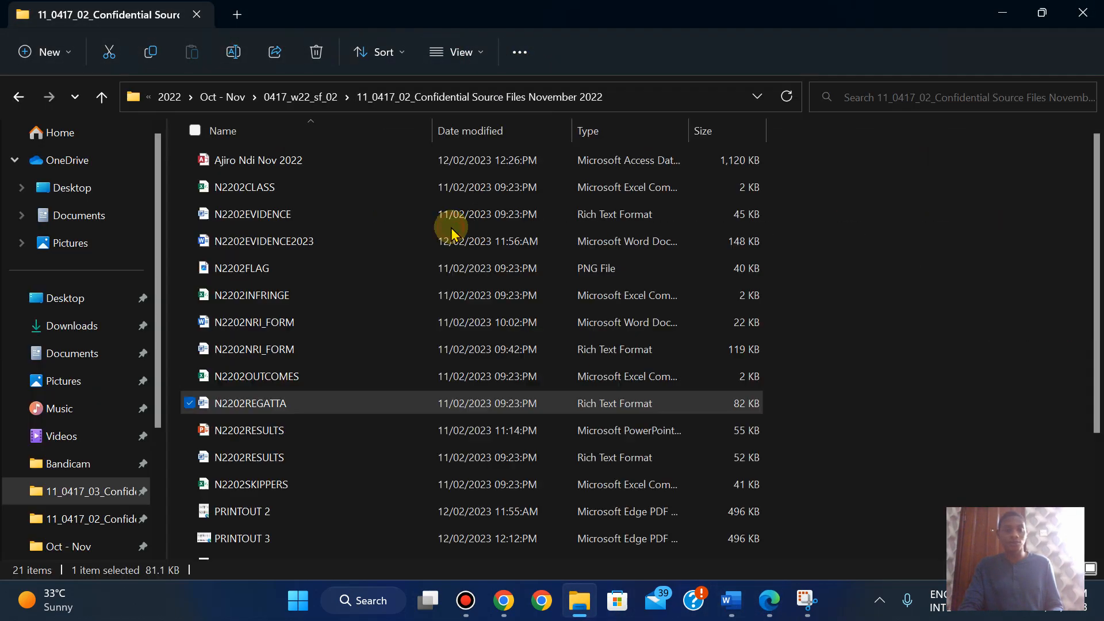
{"action": "right_click", "coordinate": [828, 219]}
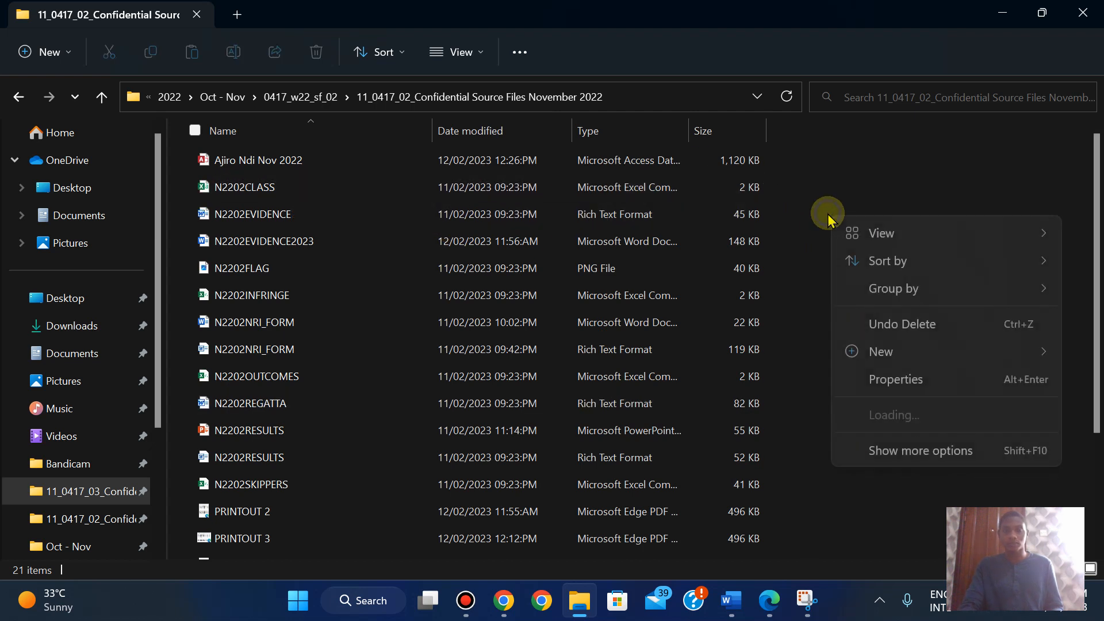
{"action": "mouse_move", "coordinate": [885, 261]}
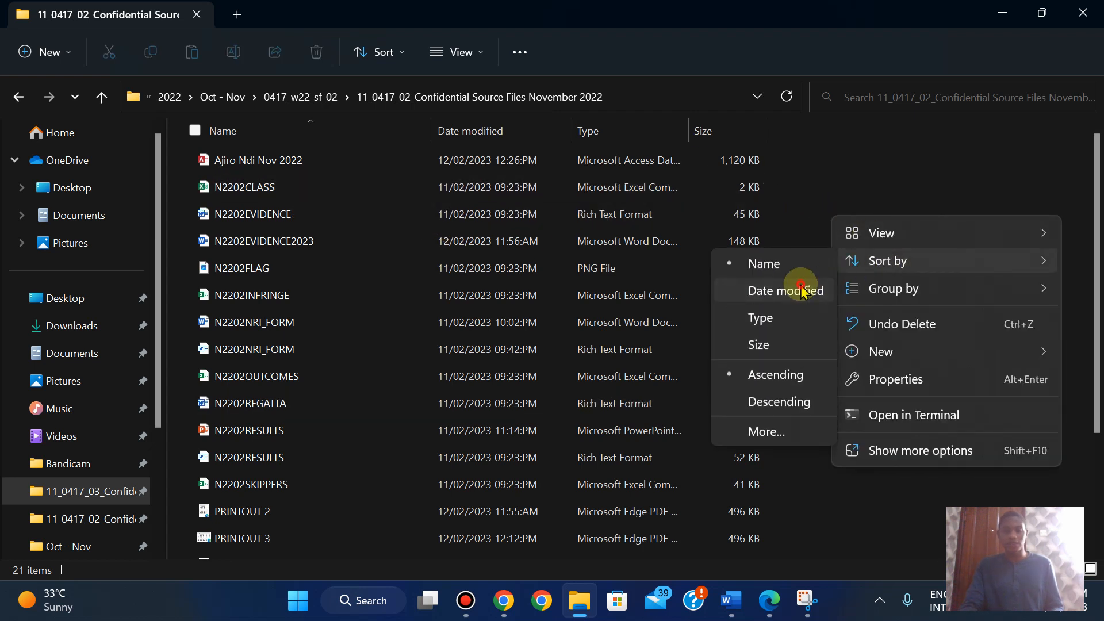
{"action": "left_click", "coordinate": [803, 290]}
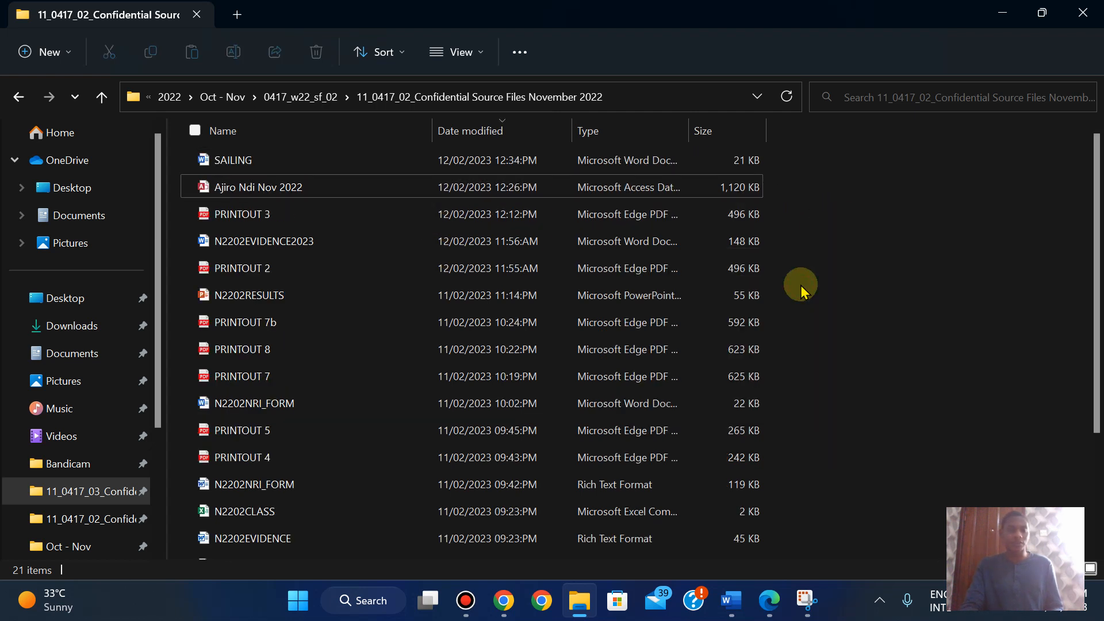
{"action": "double_click", "coordinate": [688, 129]}
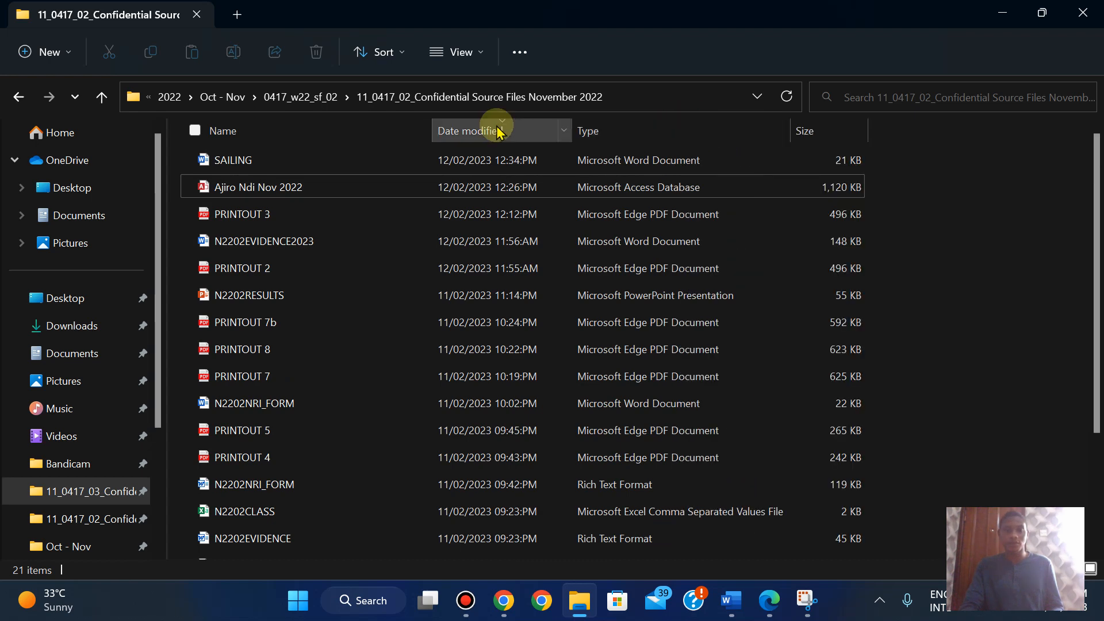
{"action": "double_click", "coordinate": [432, 128]}
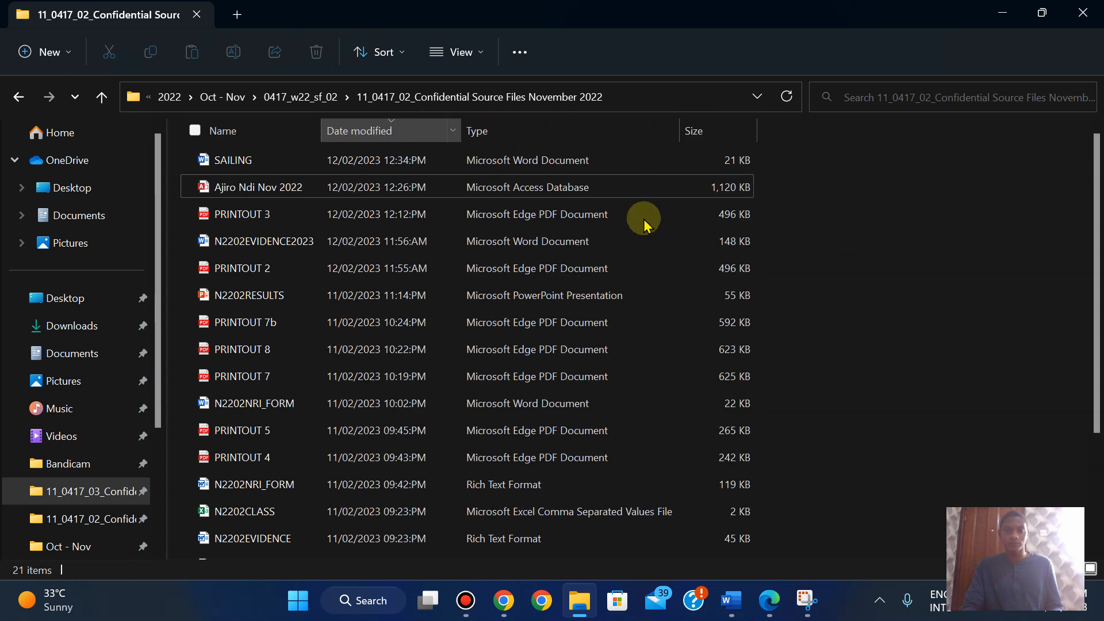
- Take a rectangular snip of the folder path and the SAILING Word Document row
{"action": "left_click", "coordinate": [807, 599]}
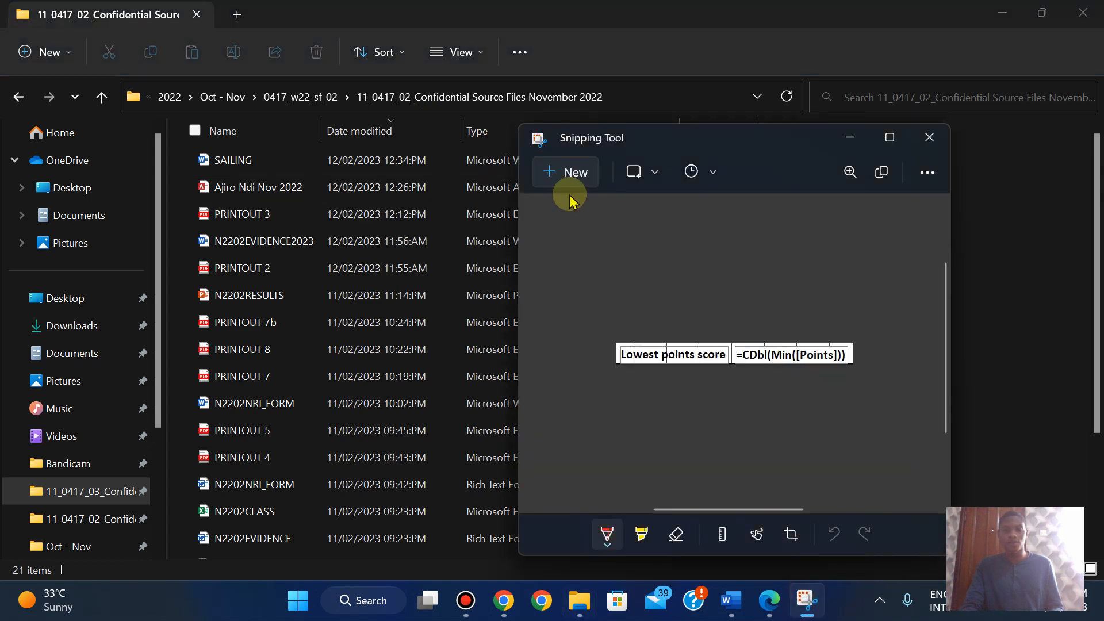
{"action": "left_click", "coordinate": [538, 163]}
{"action": "key", "text": "super+shift+s"}
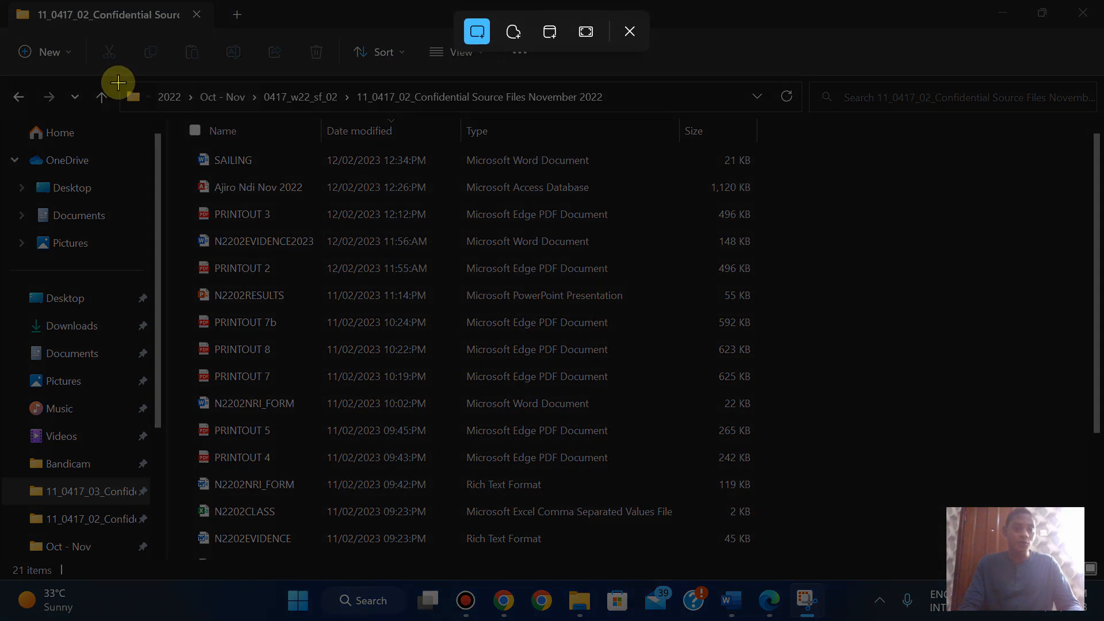
{"action": "left_click_drag", "start_coordinate": [118, 81], "coordinate": [778, 173]}
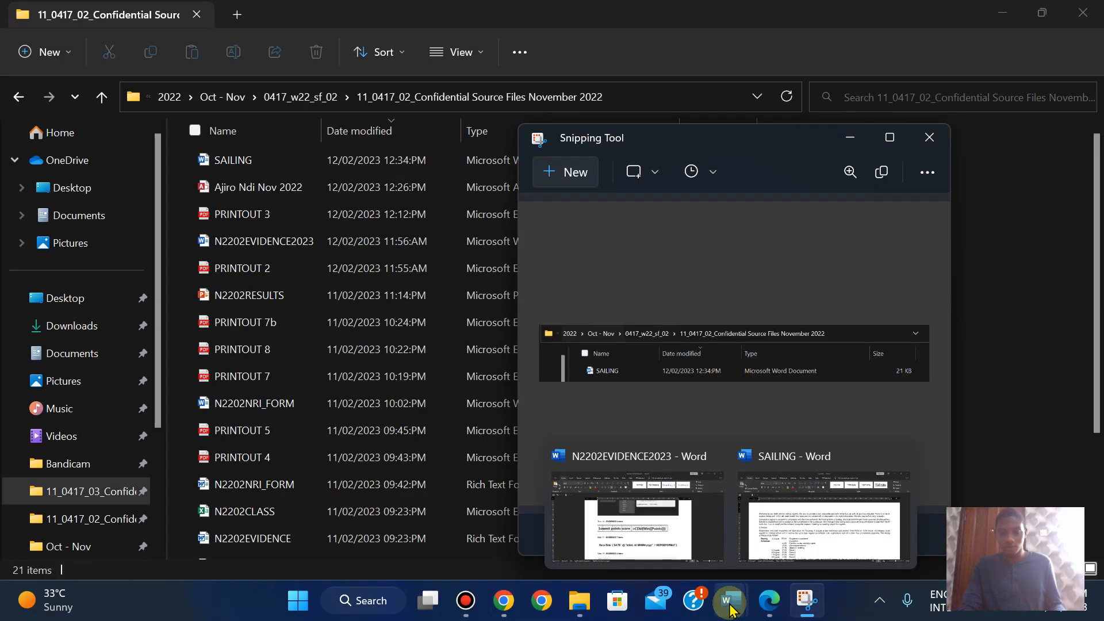
{"action": "left_click", "coordinate": [767, 613]}
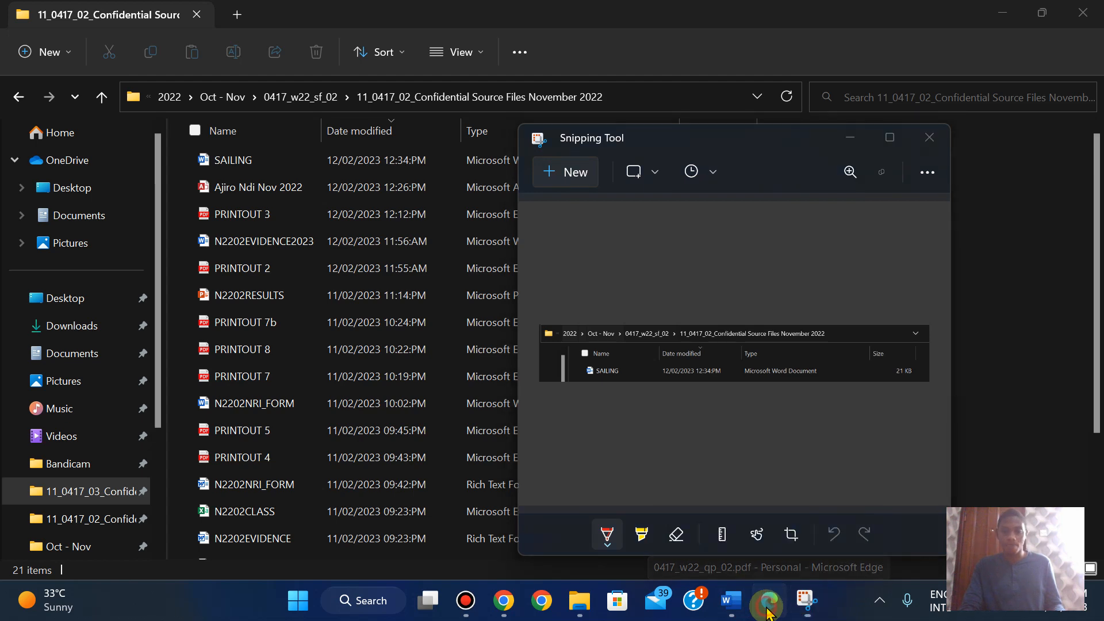
- Paste the SAILING folder snip onto the empty line under Step 1 - EVIDENCE 1 in N2202EVIDENCE2023
{"action": "mouse_move", "coordinate": [734, 607]}
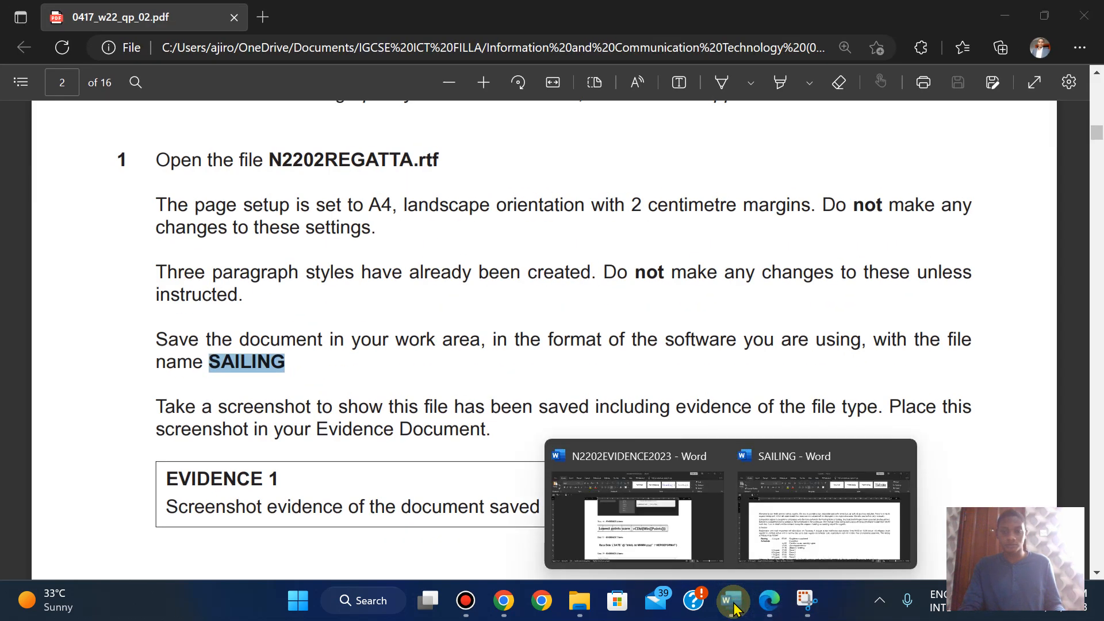
{"action": "left_click", "coordinate": [639, 532]}
{"action": "left_click_drag", "start_coordinate": [1095, 380], "coordinate": [1092, 227]}
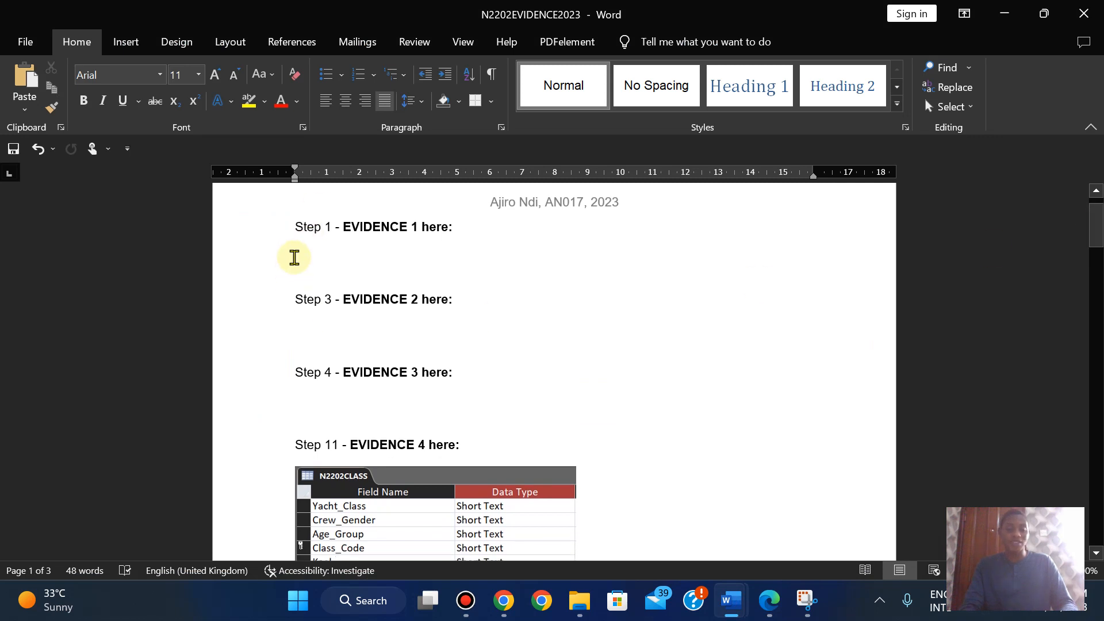
{"action": "left_click", "coordinate": [293, 257]}
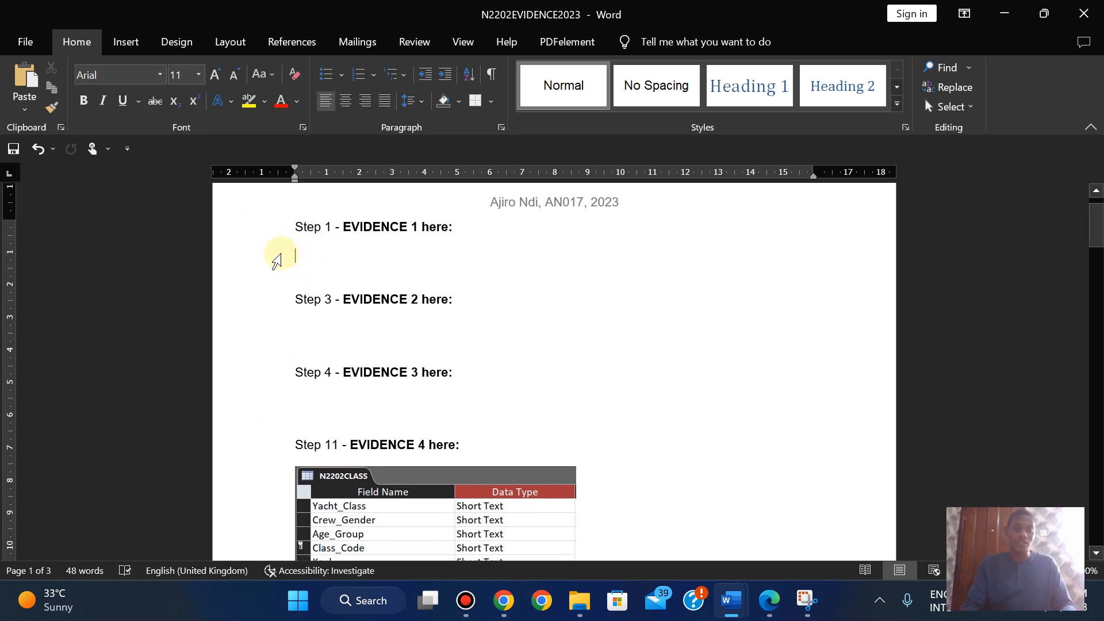
{"action": "key", "text": "ctrl+v"}
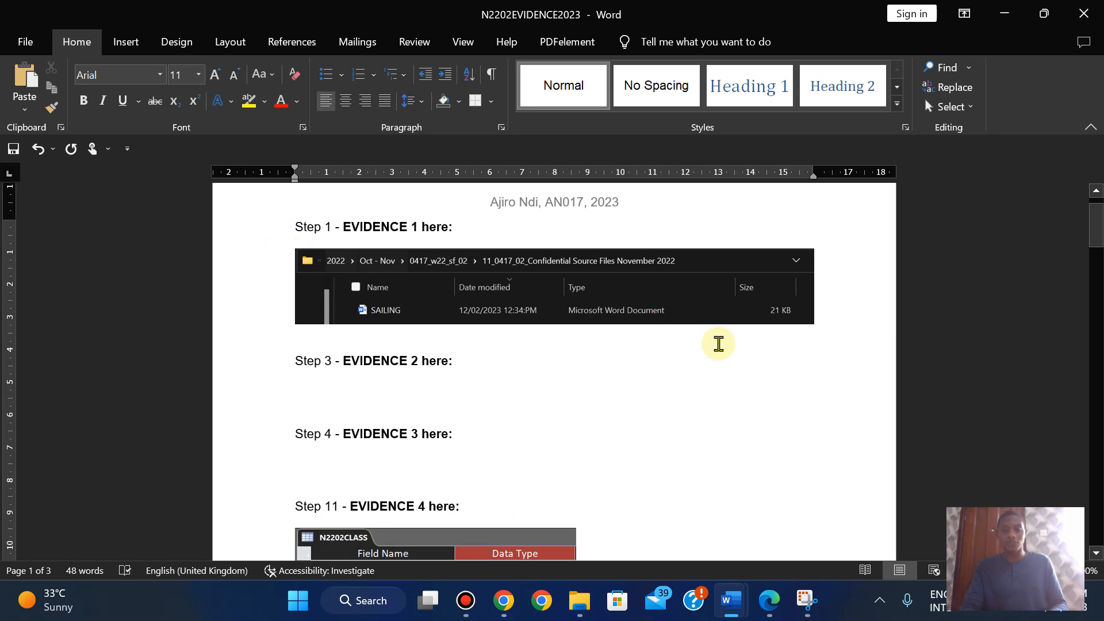
{"action": "left_click", "coordinate": [768, 600]}
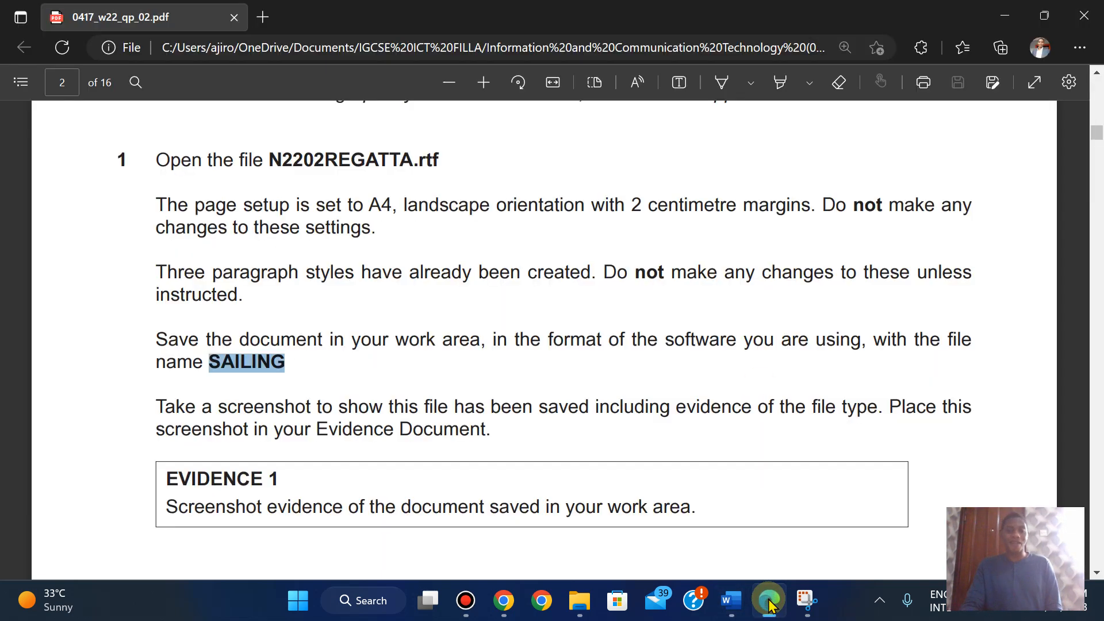
- Copy the header text 'Sailing Instructions' from Question 2 on page 3 of the exam paper
{"action": "scroll", "coordinate": [567, 342], "scroll_direction": "down", "scroll_amount": 5}
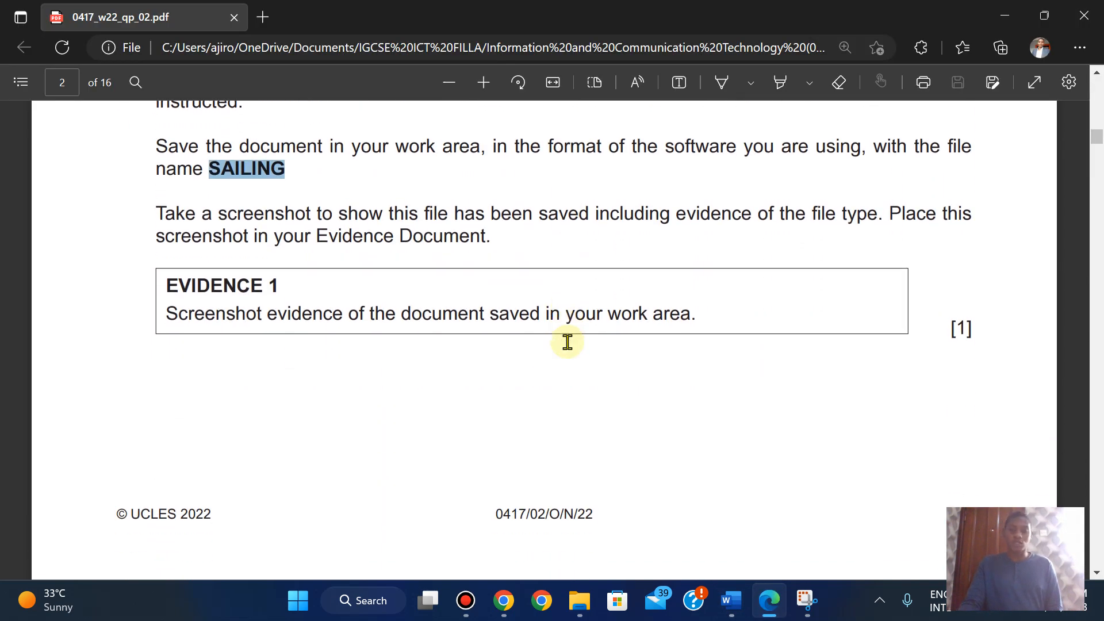
{"action": "scroll", "coordinate": [566, 342], "scroll_direction": "down", "scroll_amount": 10}
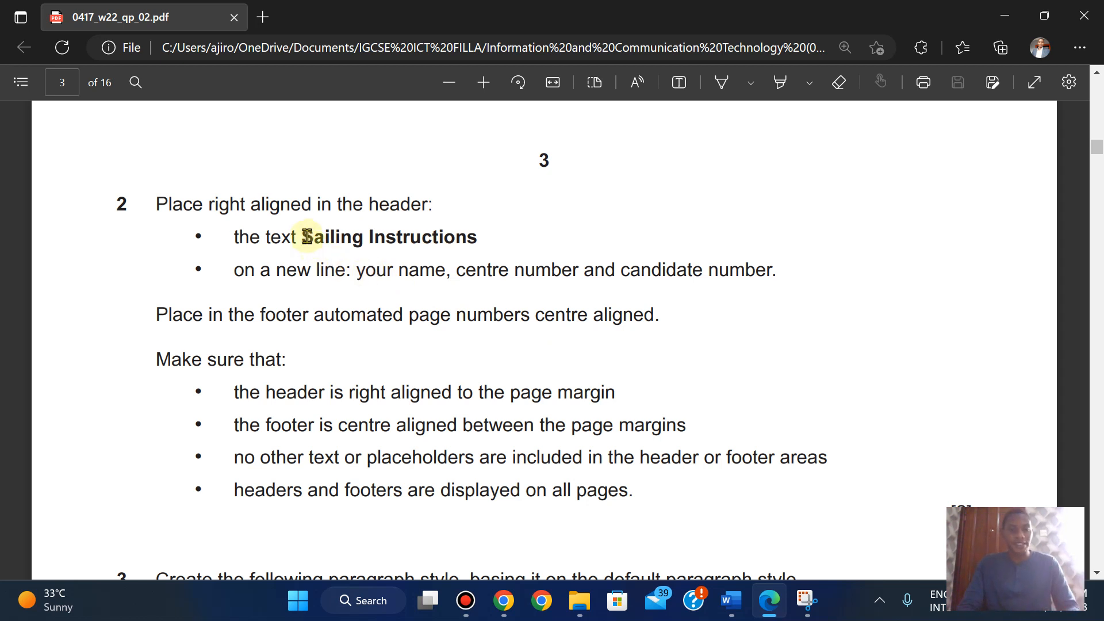
{"action": "left_click_drag", "start_coordinate": [306, 236], "coordinate": [465, 239]}
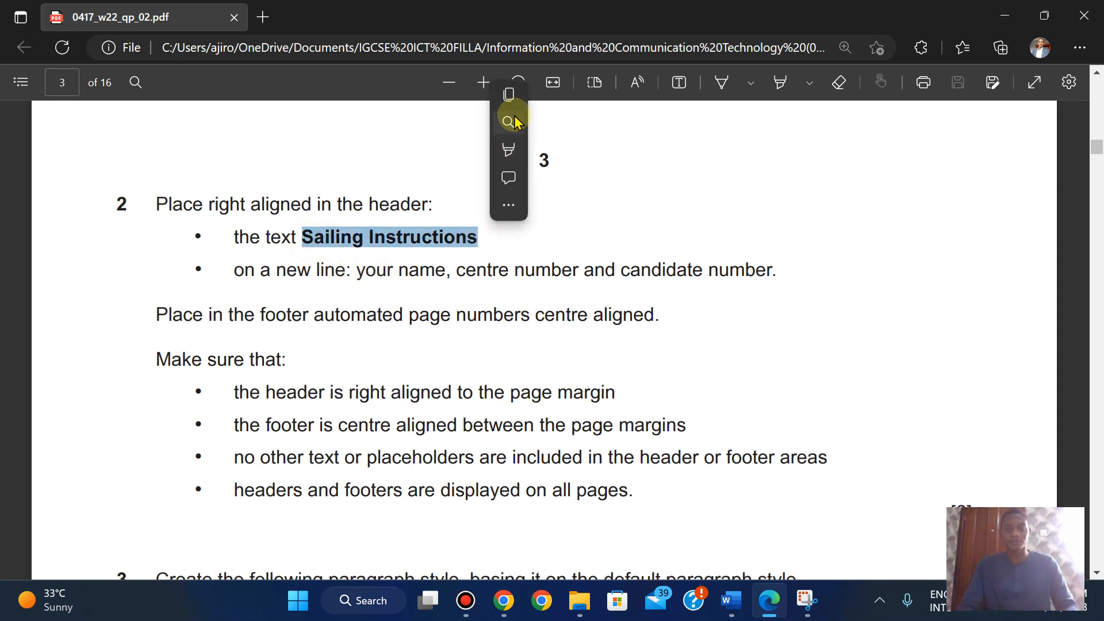
{"action": "left_click", "coordinate": [508, 96]}
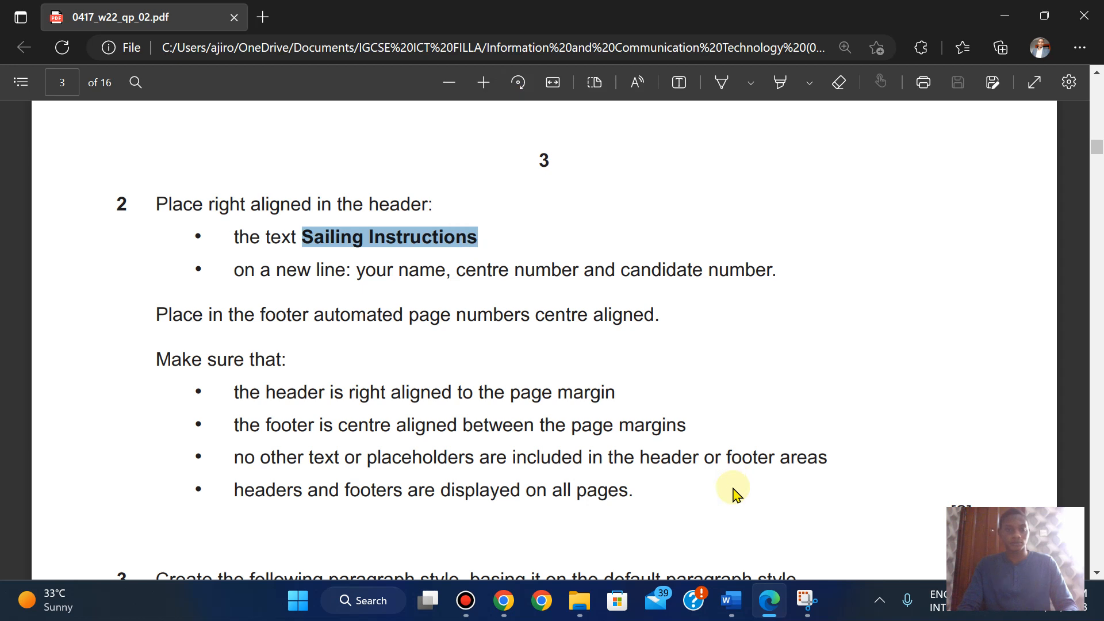
{"action": "left_click", "coordinate": [822, 546]}
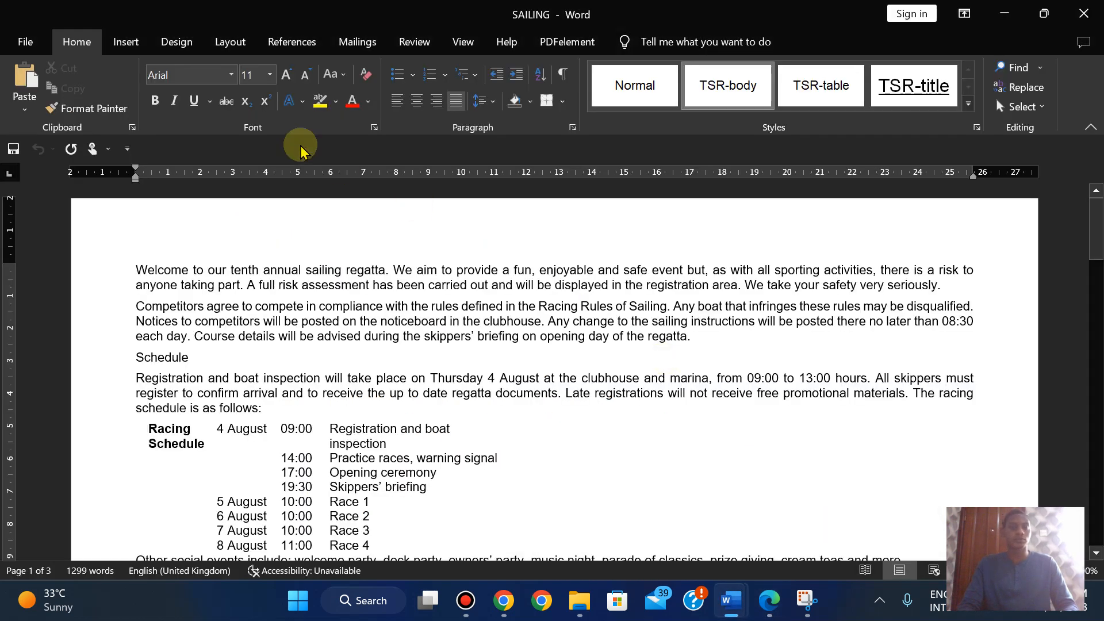
- Insert a Blank (Three Columns) header and paste Sailing Instructions into its right placeholder
{"action": "left_click", "coordinate": [125, 42]}
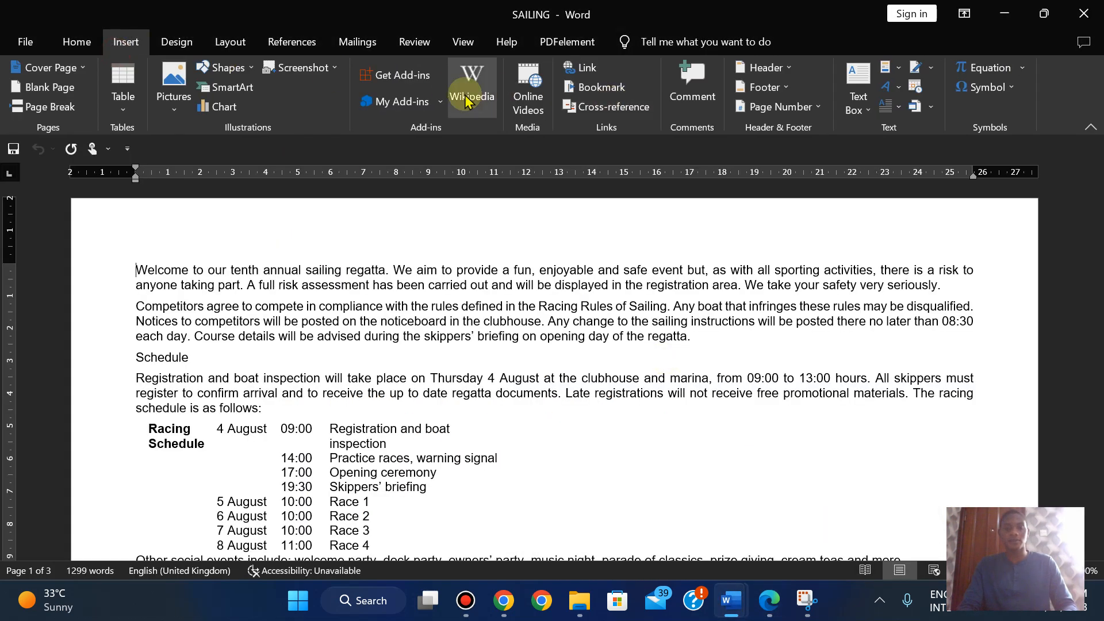
{"action": "left_click", "coordinate": [764, 67]}
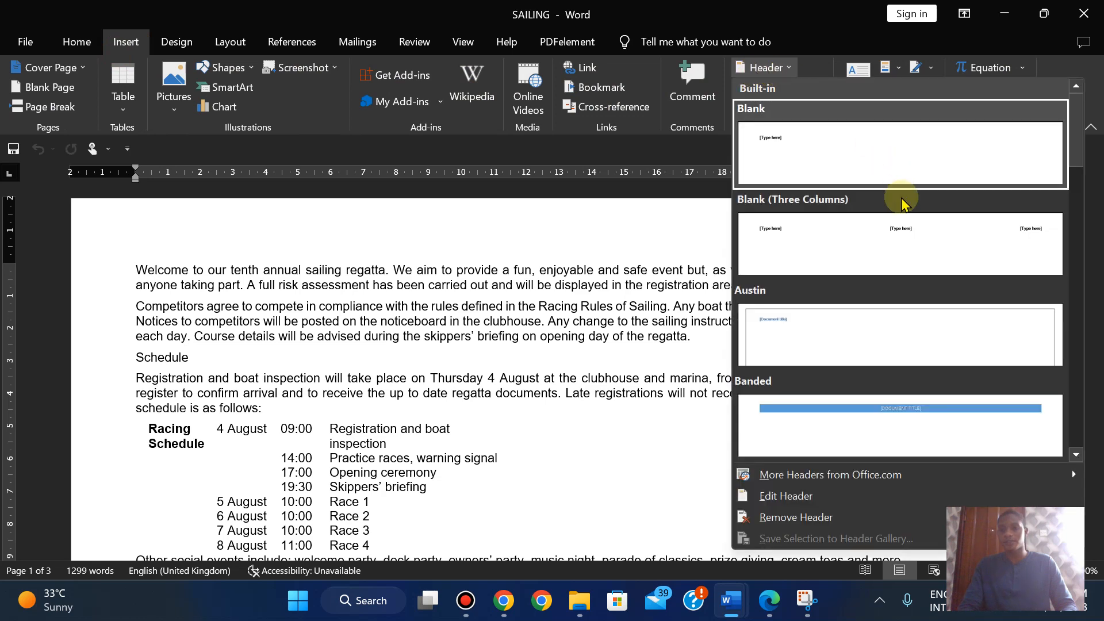
{"action": "left_click", "coordinate": [900, 228]}
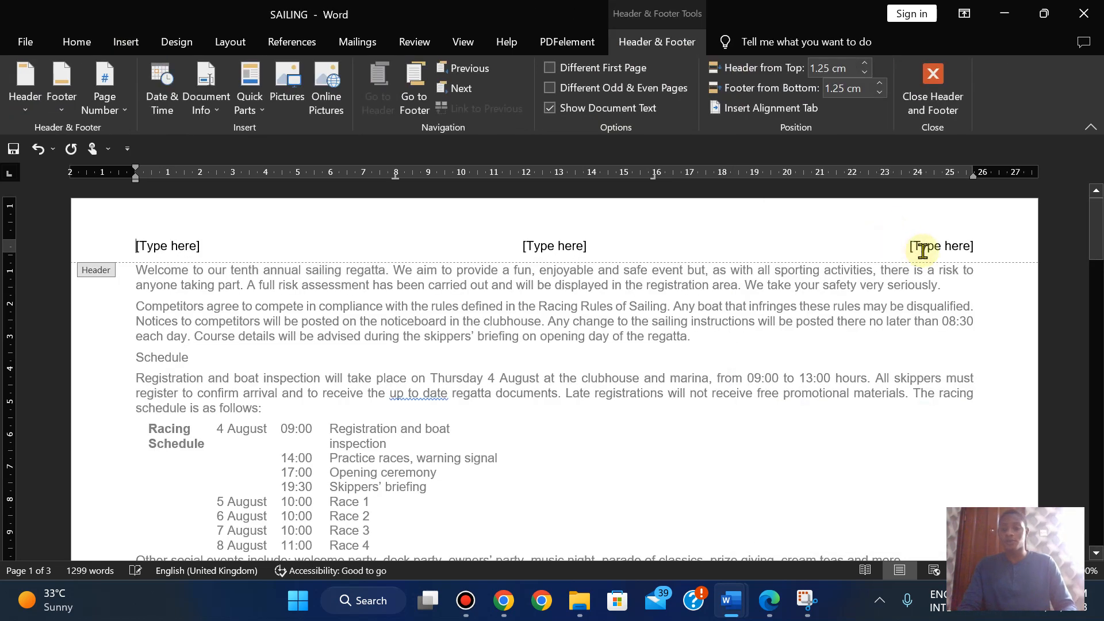
{"action": "left_click", "coordinate": [922, 251]}
{"action": "type", "text": "Sailing Instructions"}
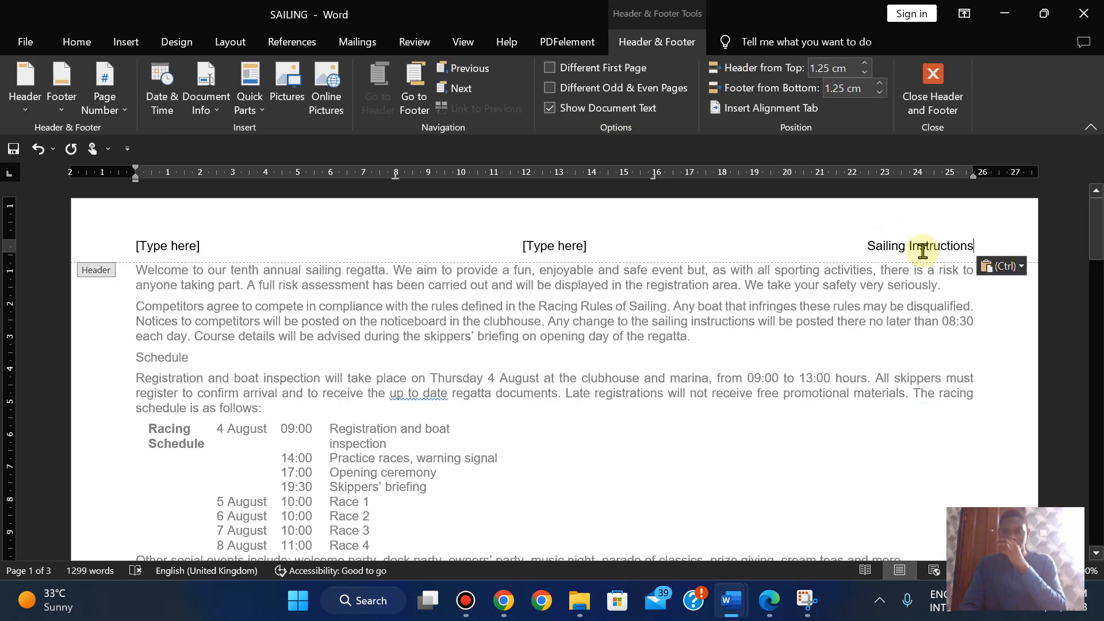
- Start a second header line and delete the centre and left header placeholders
{"action": "left_click", "coordinate": [760, 613]}
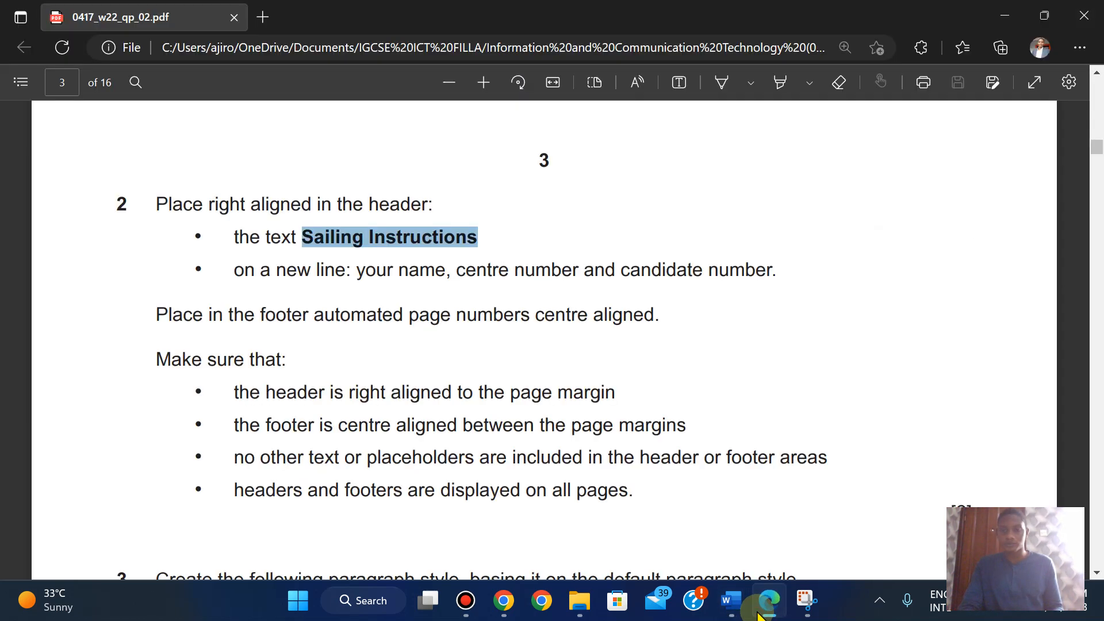
{"action": "left_click", "coordinate": [762, 611]}
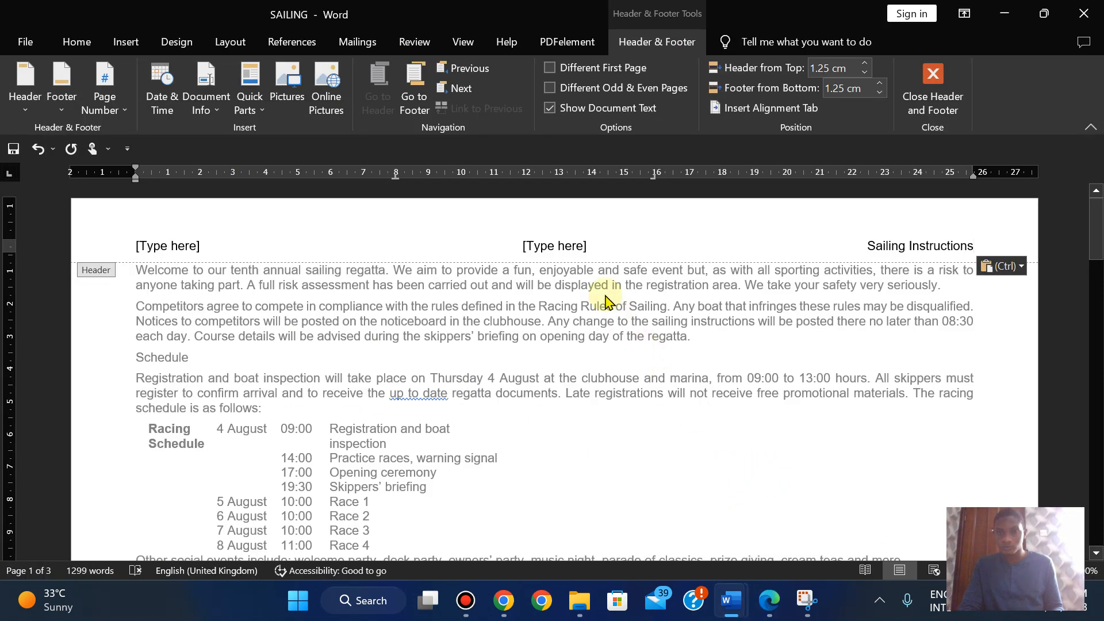
{"action": "left_click", "coordinate": [768, 606]}
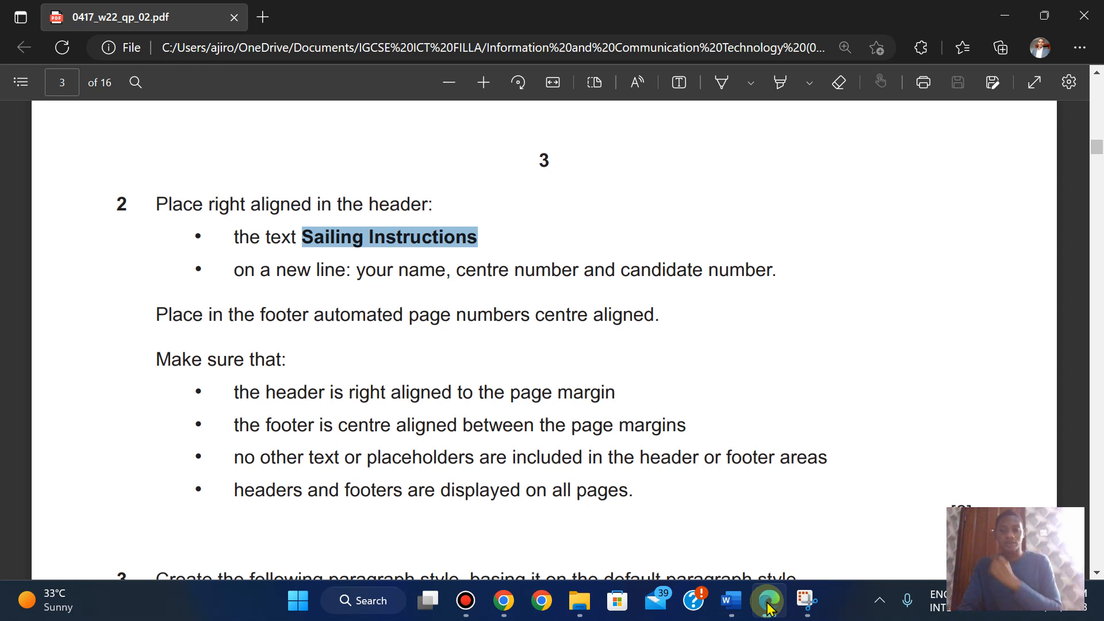
{"action": "left_click", "coordinate": [768, 606]}
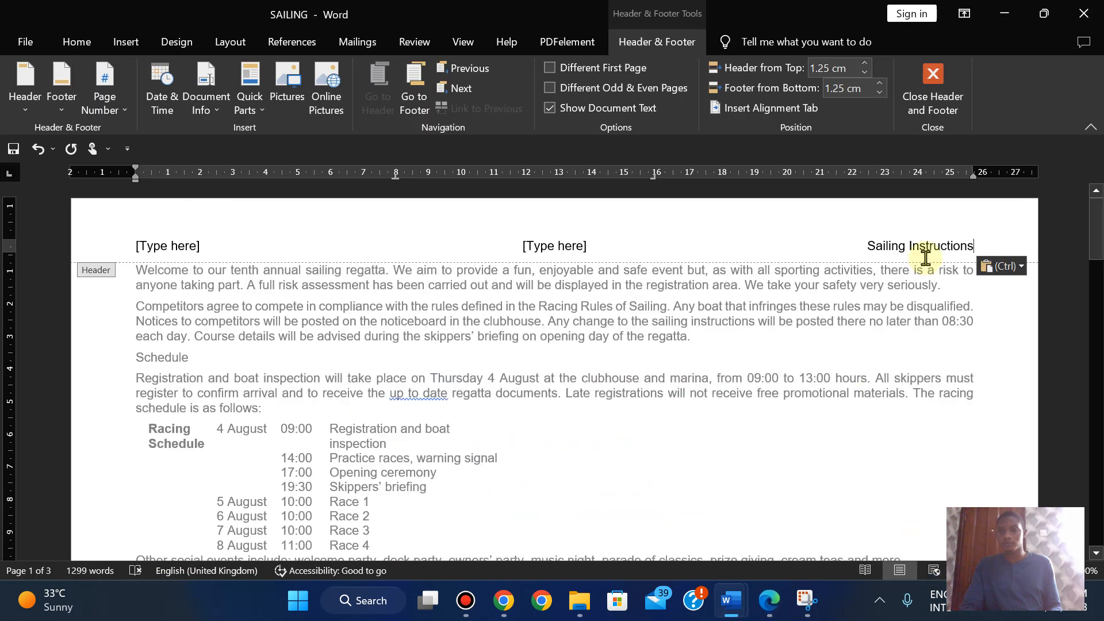
{"action": "key", "text": "Return"}
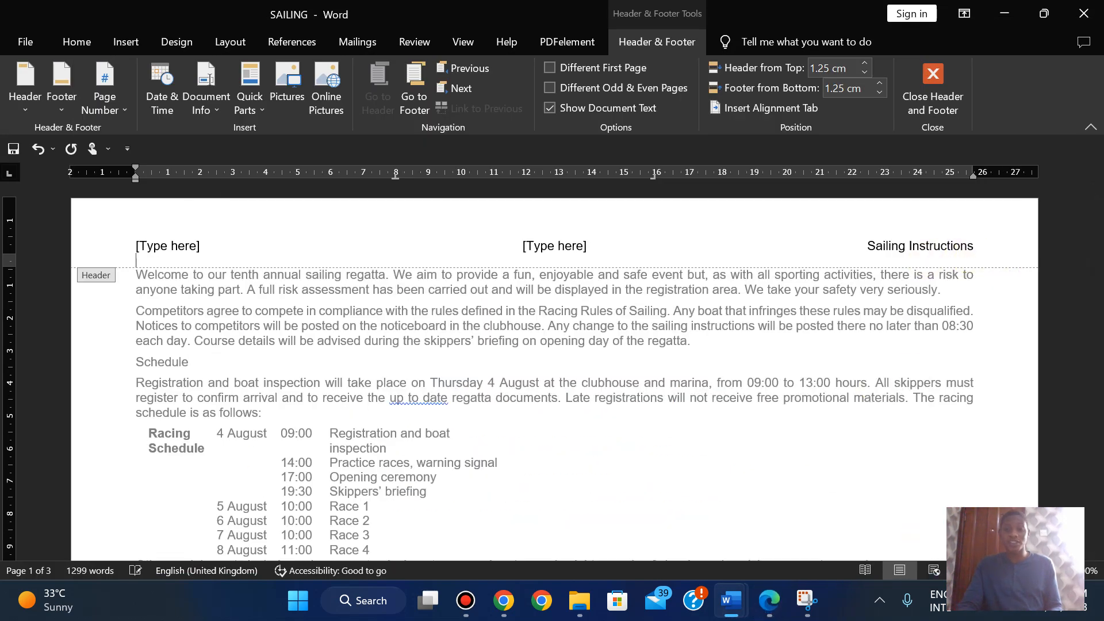
{"action": "left_click", "coordinate": [574, 244]}
{"action": "key", "text": "Delete"}
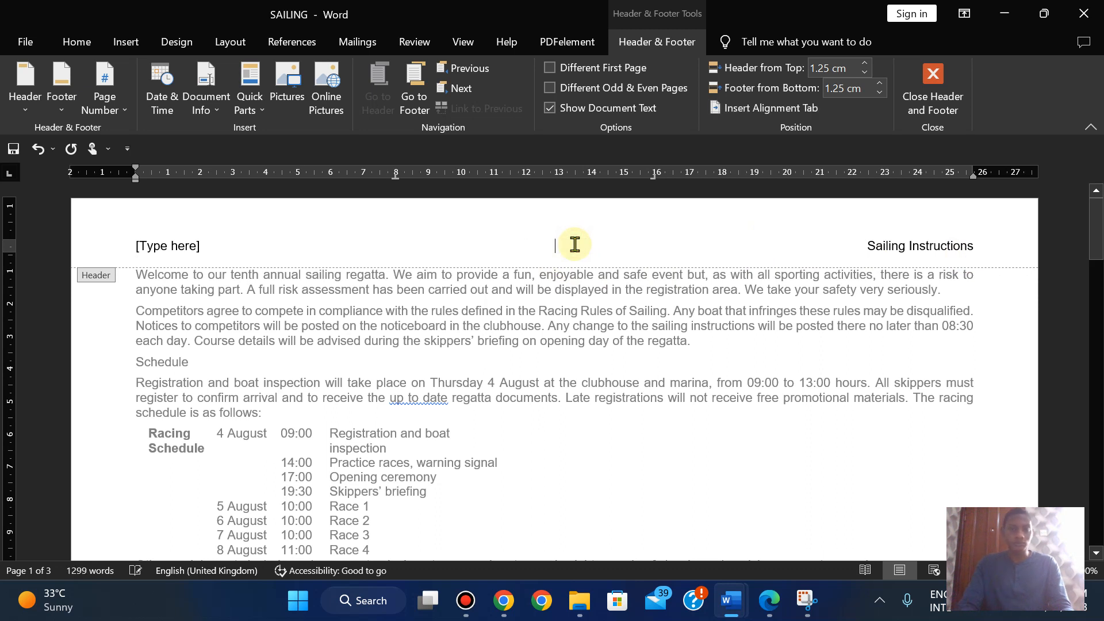
{"action": "left_click", "coordinate": [166, 245]}
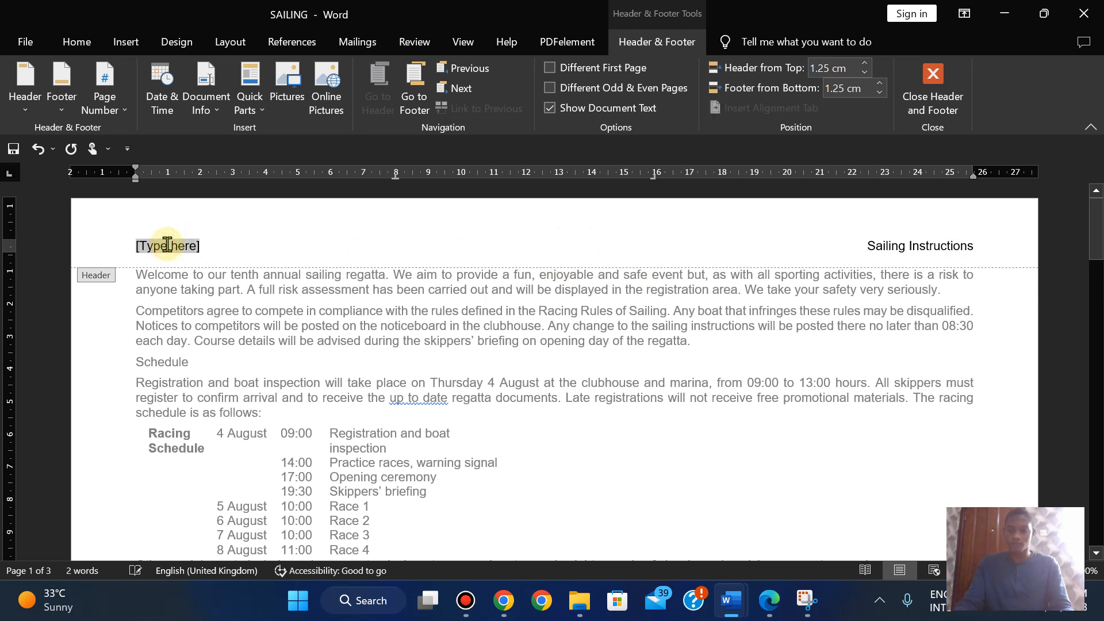
{"action": "key", "text": "Delete"}
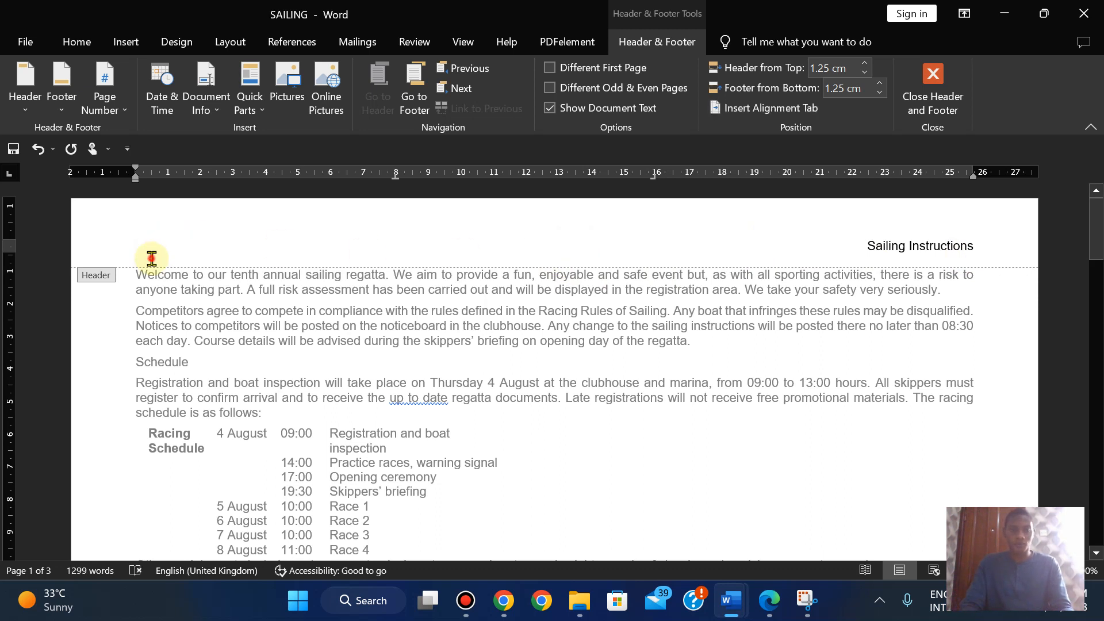
- Type the candidate's name and numbers on the second header line, then close the header
{"action": "left_click", "coordinate": [152, 257]}
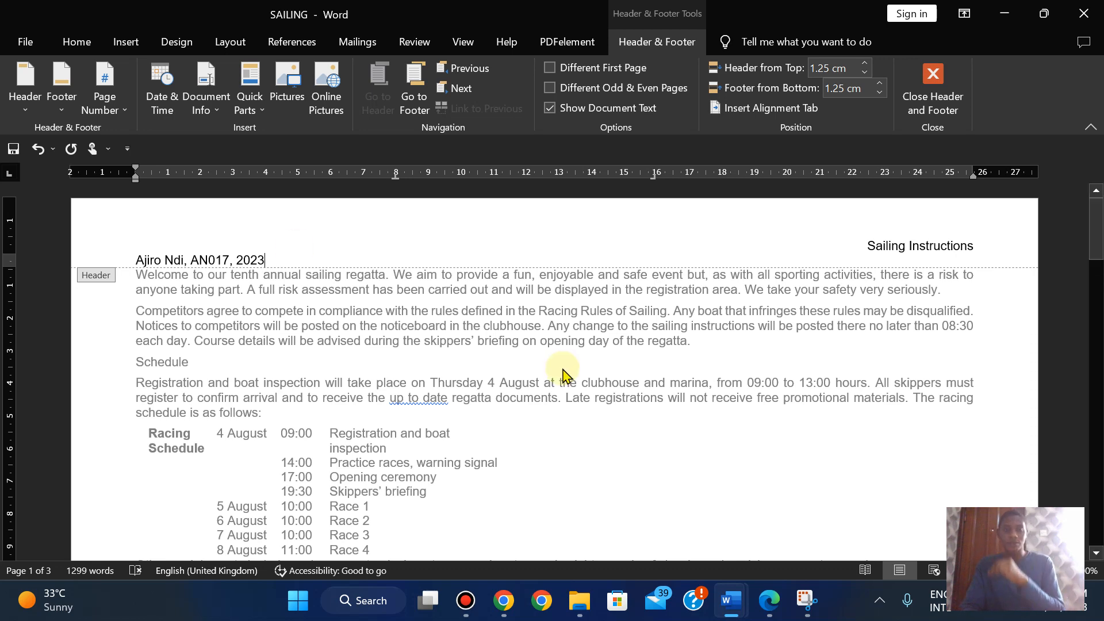
{"action": "left_click", "coordinate": [768, 600]}
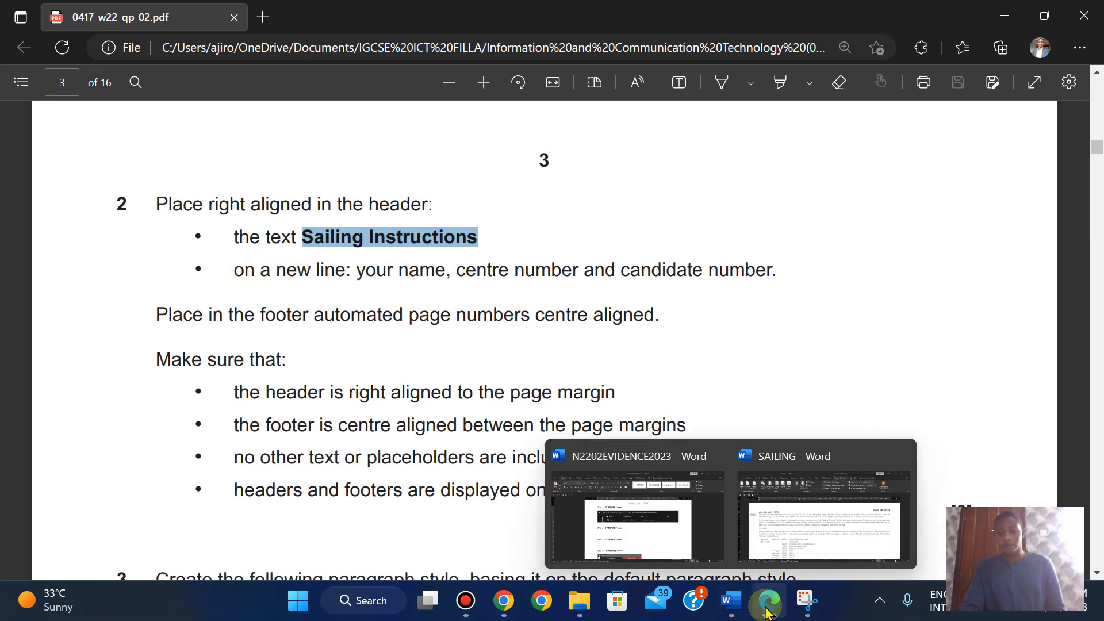
{"action": "left_click", "coordinate": [822, 540]}
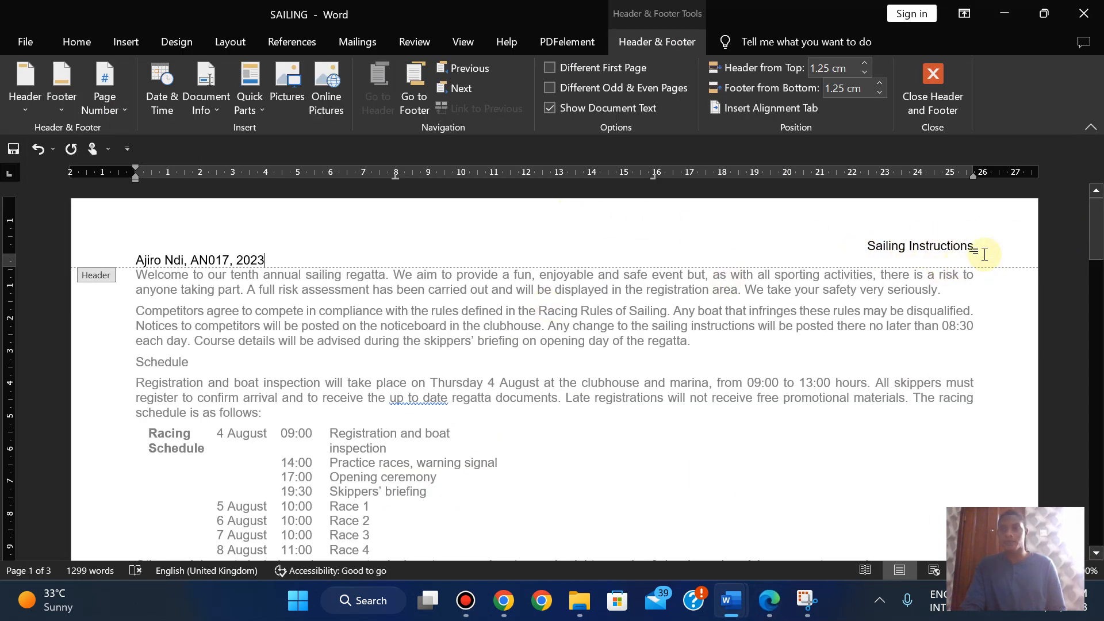
{"action": "left_click", "coordinate": [933, 89]}
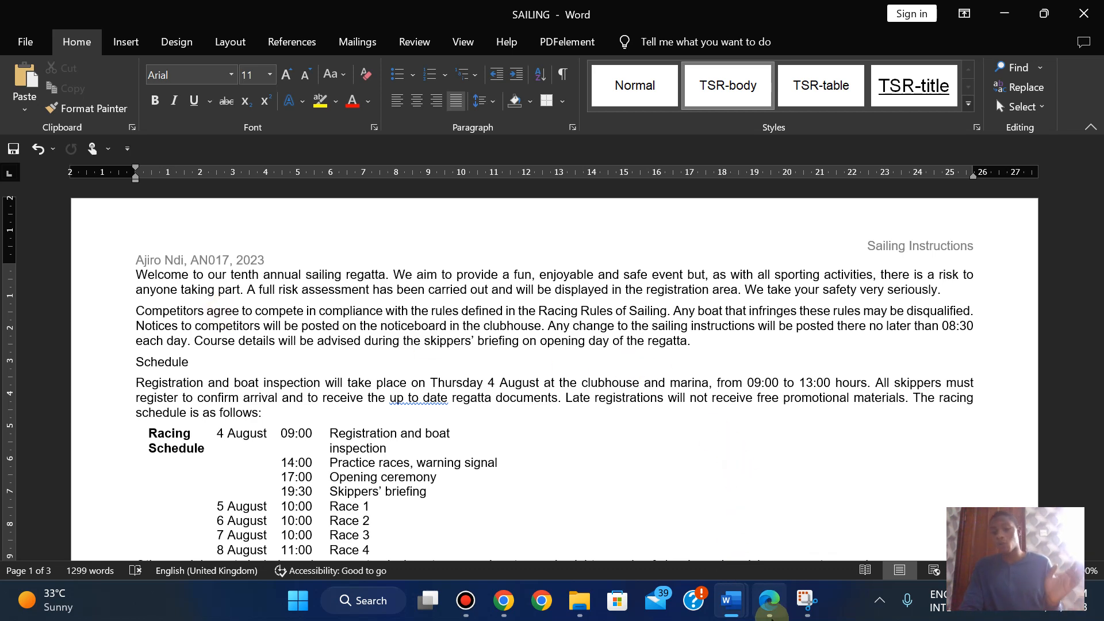
{"action": "left_click", "coordinate": [768, 611]}
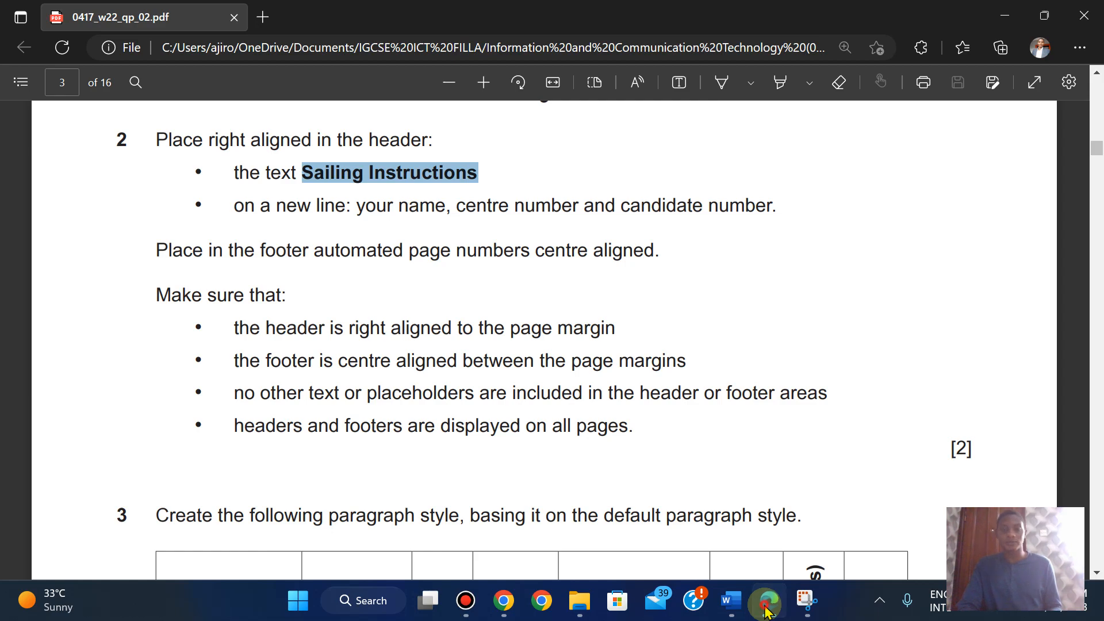
{"action": "left_click", "coordinate": [766, 612]}
- Insert a Blank (Three Columns) footer with a Plain Number page number in the centre
{"action": "left_click", "coordinate": [126, 43]}
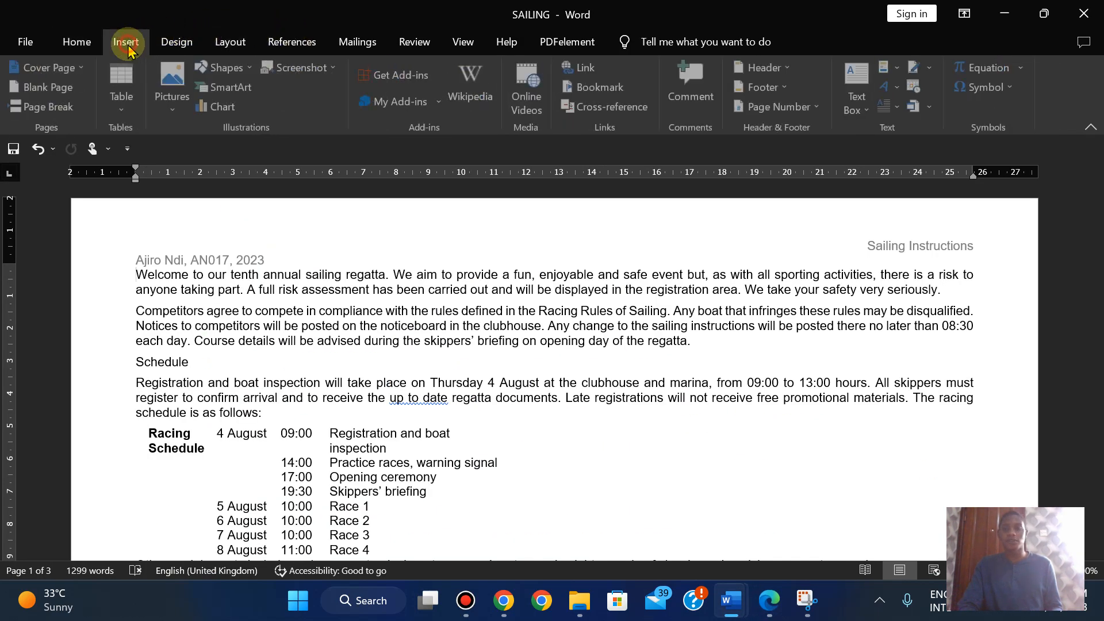
{"action": "left_click", "coordinate": [760, 87]}
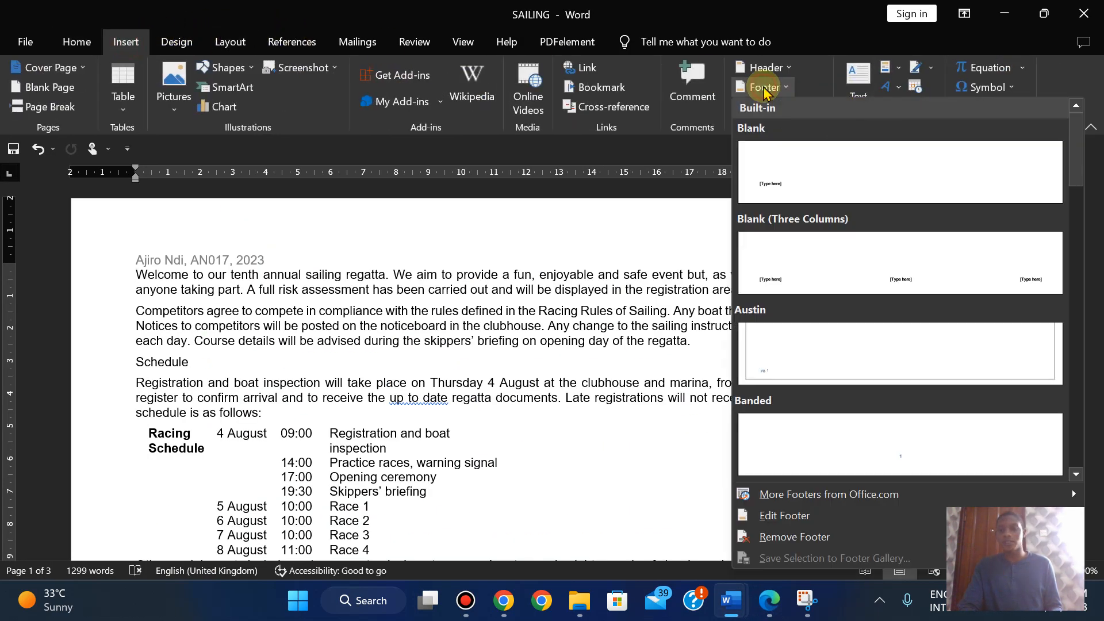
{"action": "left_click", "coordinate": [883, 249]}
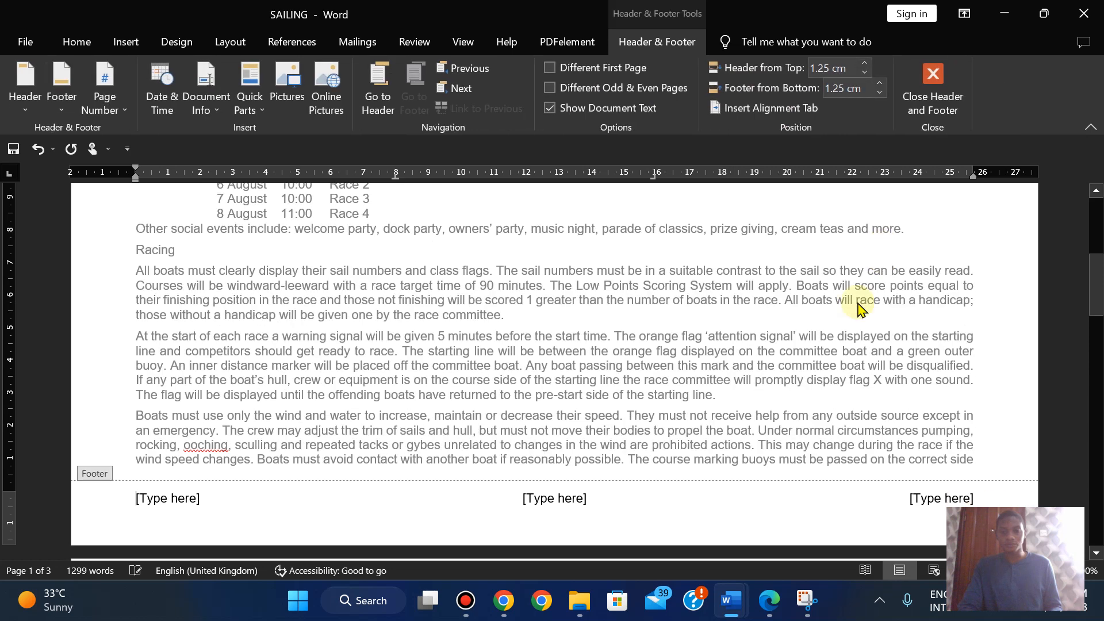
{"action": "left_click", "coordinate": [550, 494]}
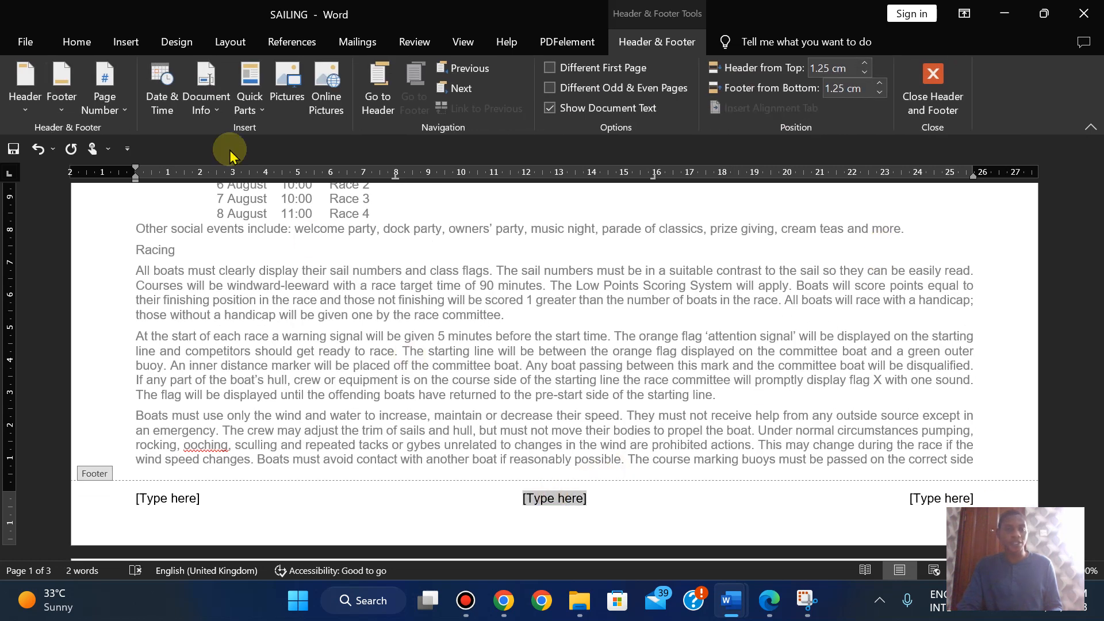
{"action": "left_click", "coordinate": [110, 109]}
{"action": "mouse_move", "coordinate": [219, 194]}
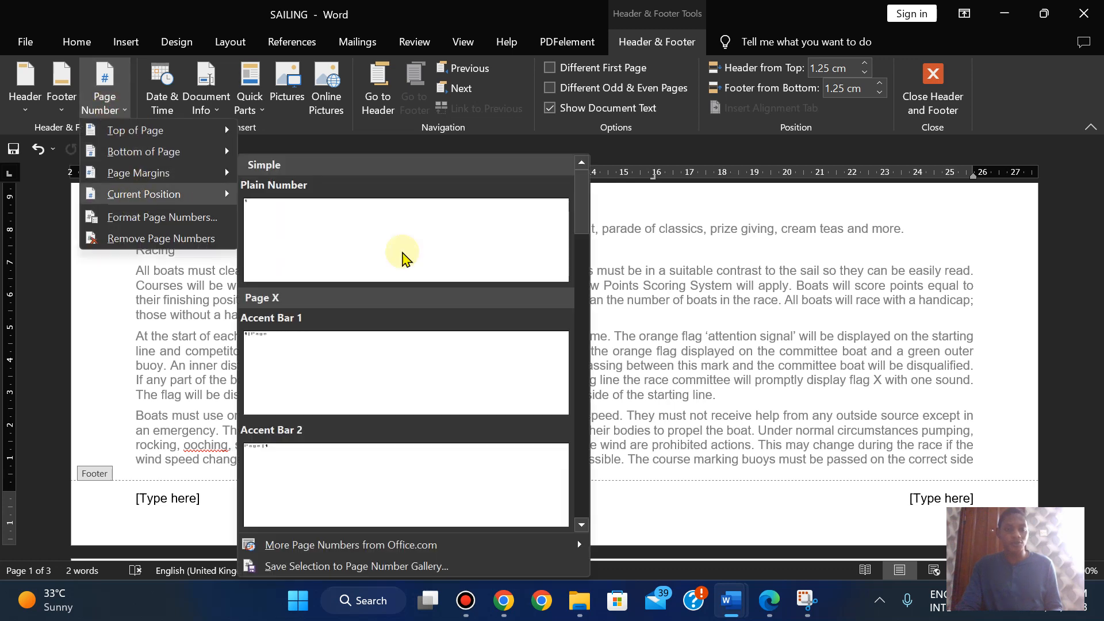
{"action": "left_click", "coordinate": [472, 266]}
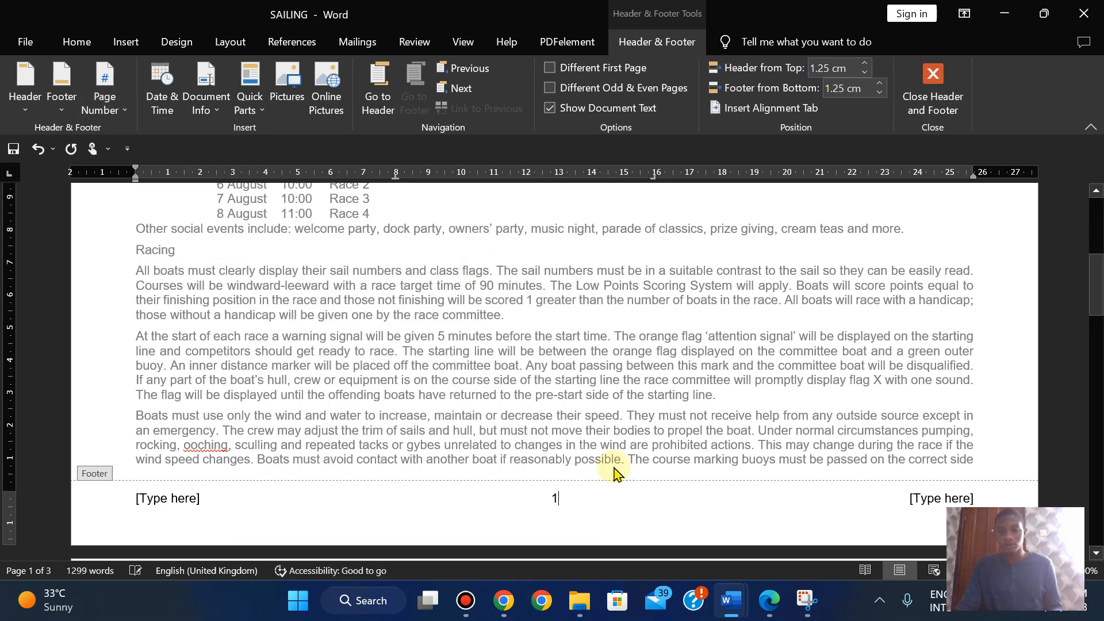
- Delete the right and left footer placeholders and close header and footer editing
{"action": "left_click", "coordinate": [934, 498]}
{"action": "key", "text": "BackSpace"}
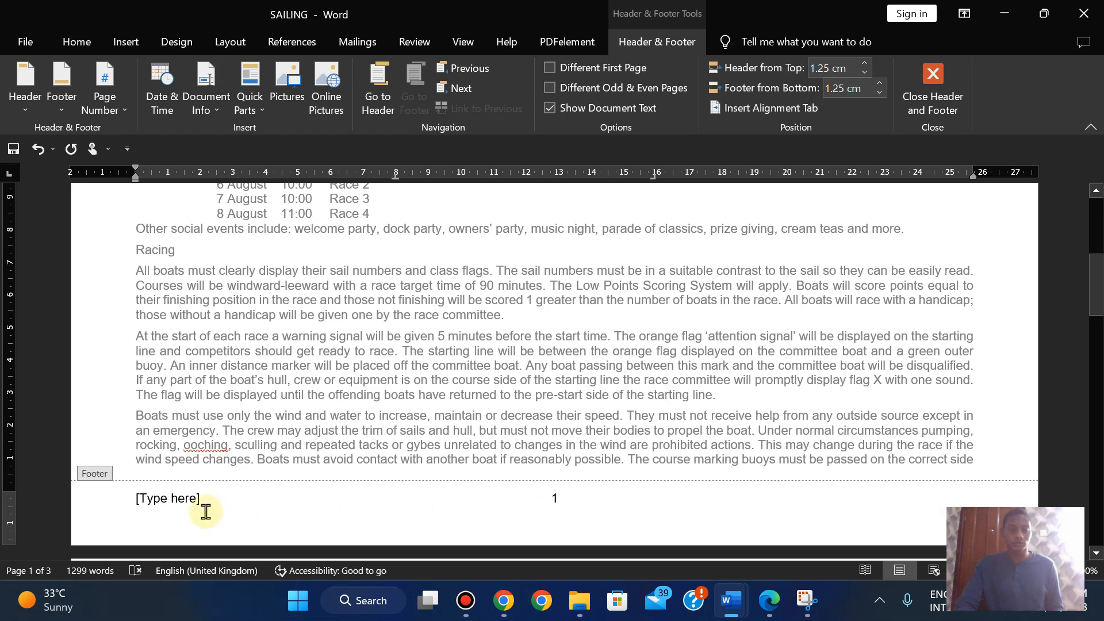
{"action": "left_click", "coordinate": [184, 506]}
{"action": "key", "text": "BackSpace"}
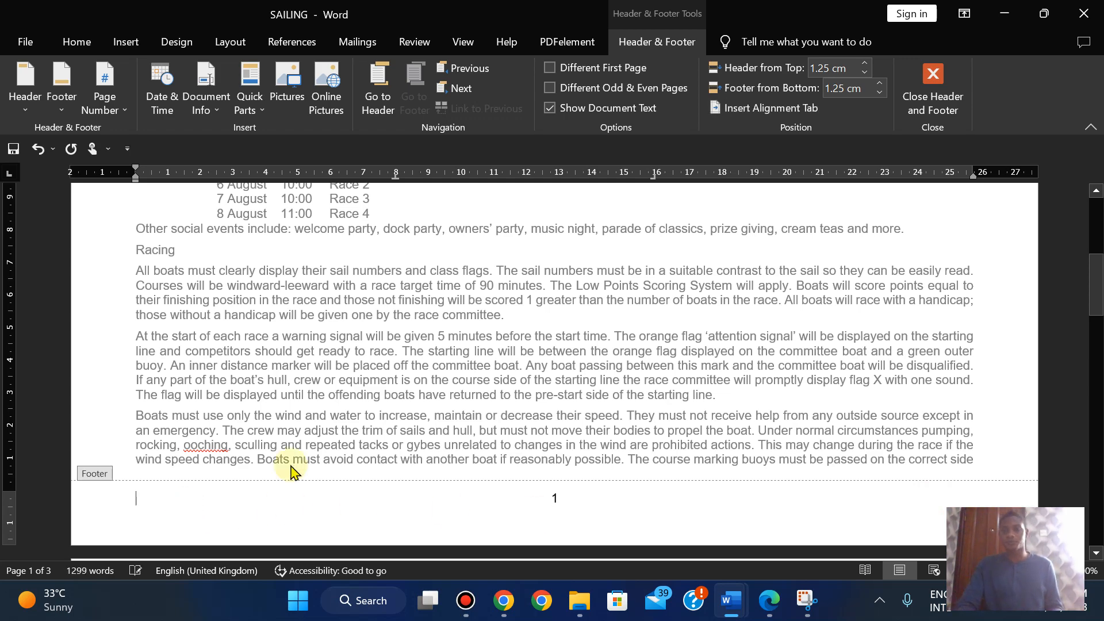
{"action": "left_click", "coordinate": [938, 92]}
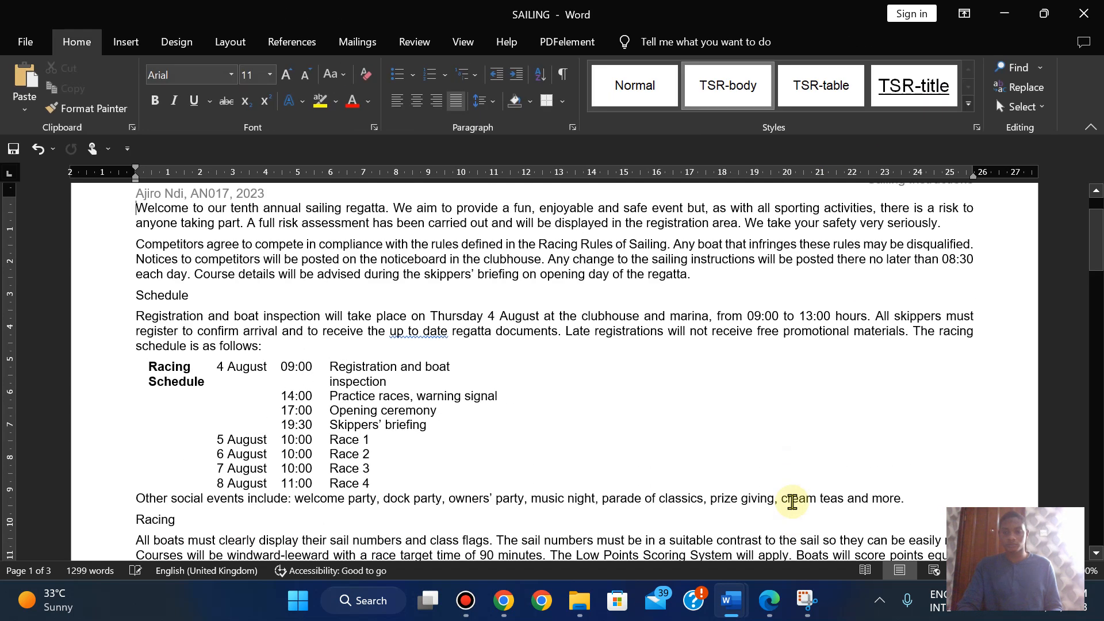
- Check the PDF question paper, then turn on gridlines over the SAILING pages
{"action": "left_click", "coordinate": [771, 601]}
{"action": "scroll", "coordinate": [492, 296], "scroll_direction": "down", "scroll_amount": 3}
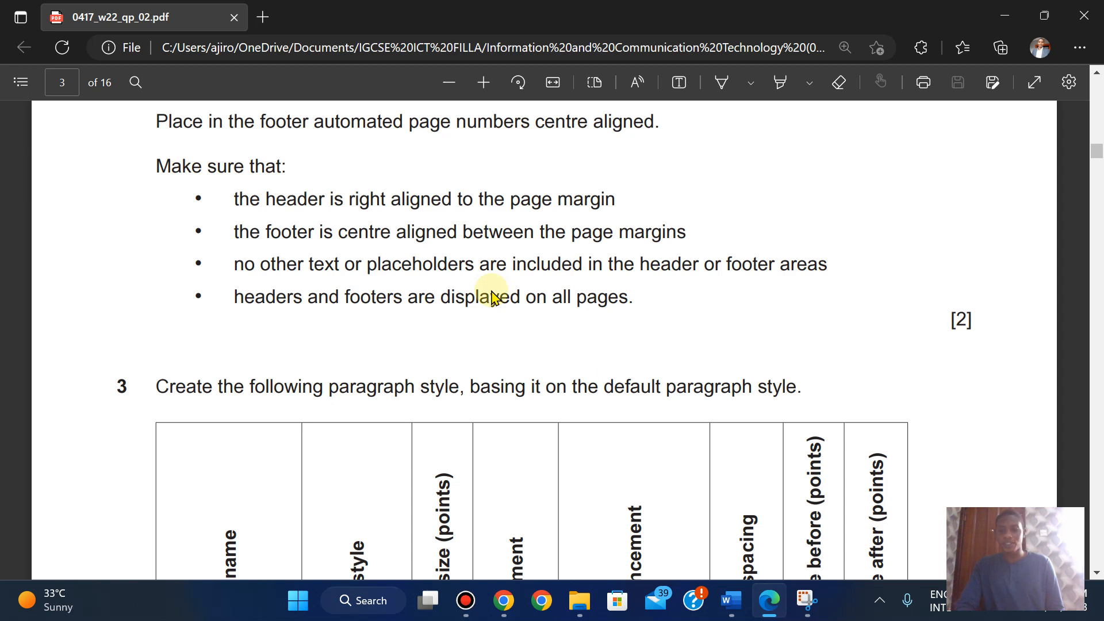
{"action": "mouse_move", "coordinate": [730, 600]}
{"action": "left_click", "coordinate": [816, 518]}
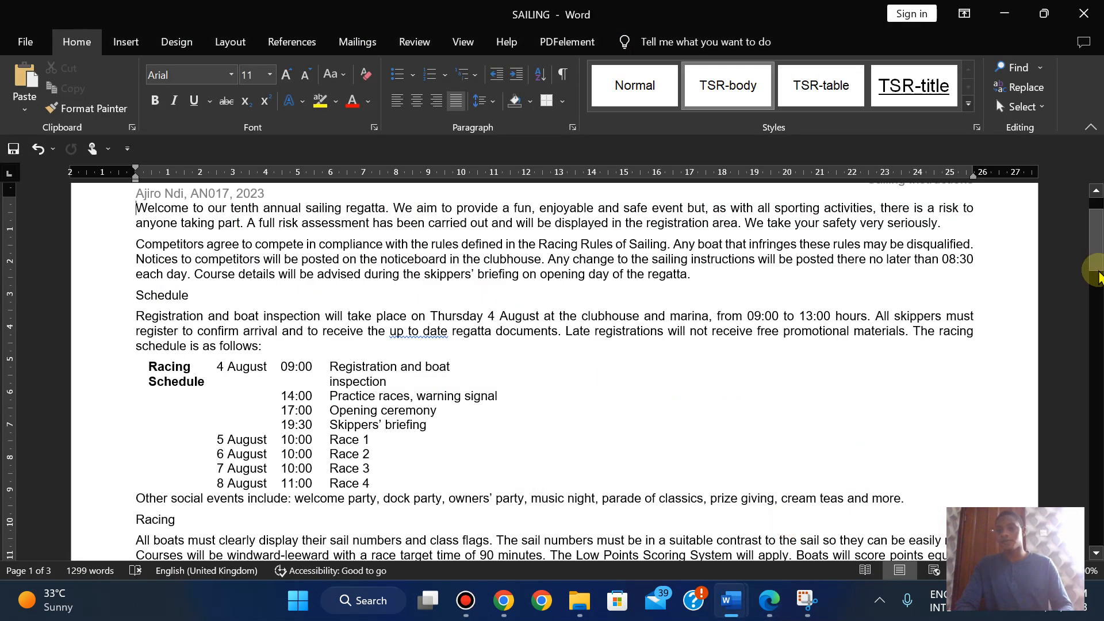
{"action": "left_click_drag", "start_coordinate": [1096, 274], "coordinate": [1091, 222]}
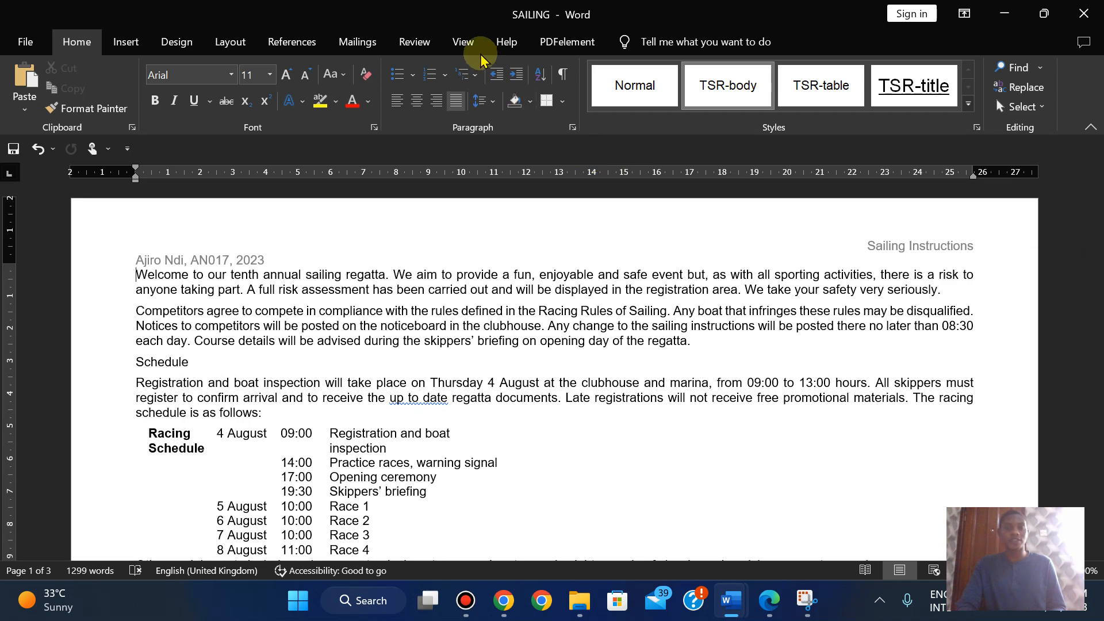
{"action": "left_click", "coordinate": [464, 43]}
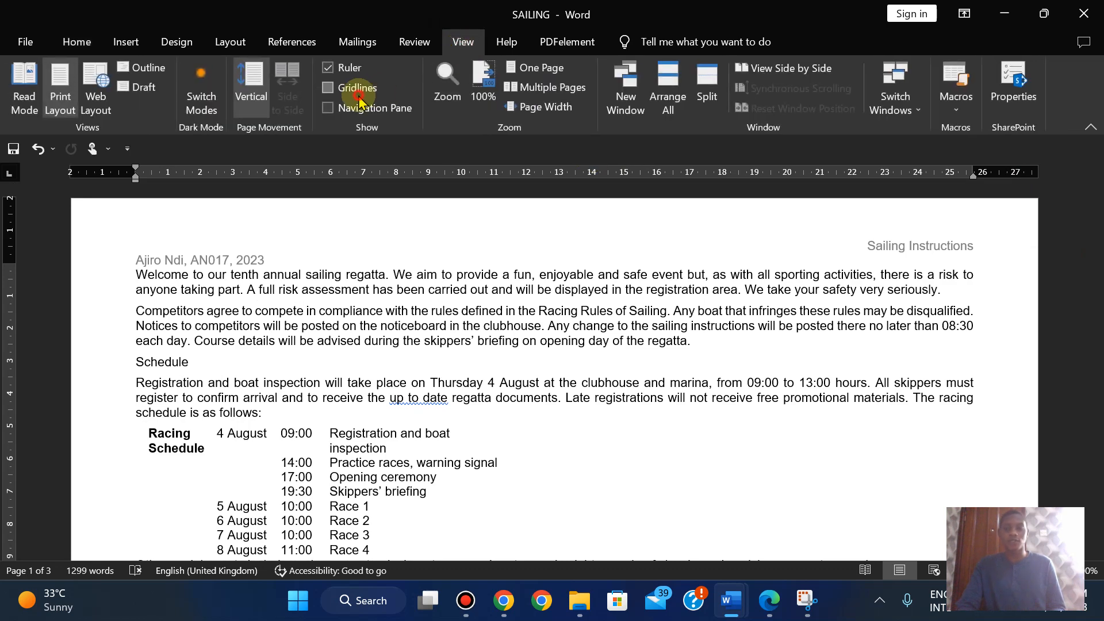
{"action": "left_click", "coordinate": [357, 91]}
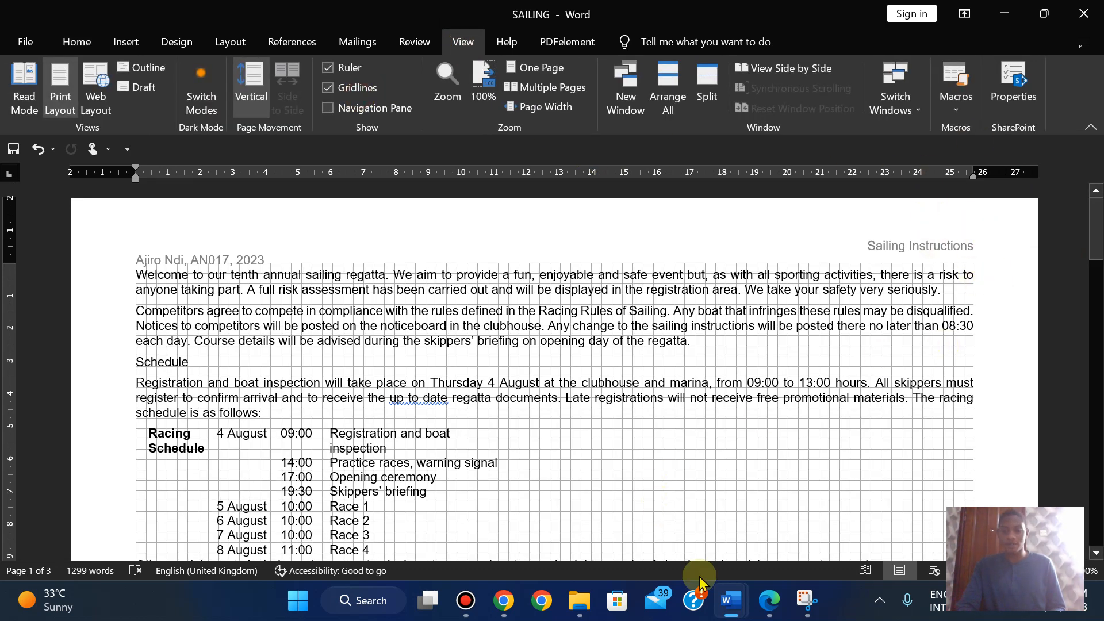
- Compare the page 1 header and centred page-number footer against the PDF question paper
{"action": "left_click", "coordinate": [760, 607]}
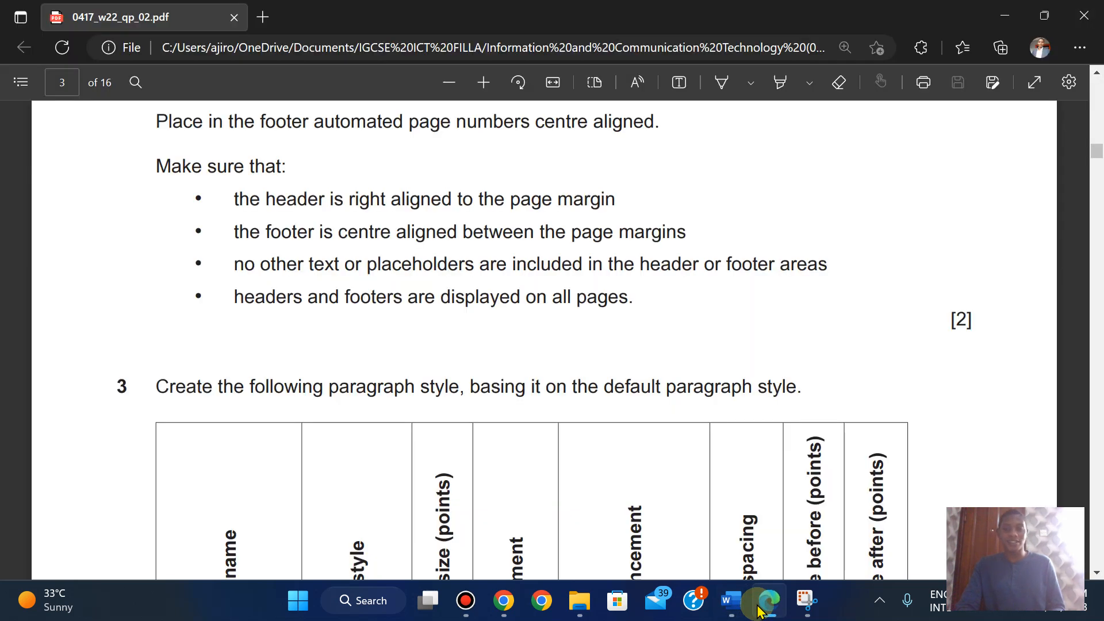
{"action": "left_click", "coordinate": [730, 601]}
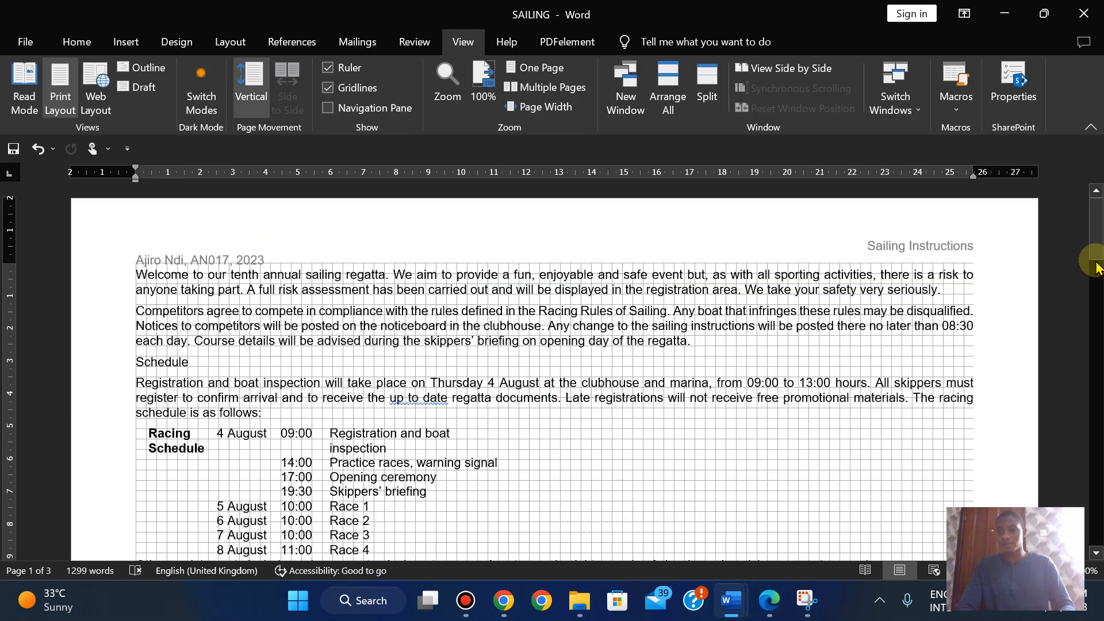
{"action": "left_click_drag", "start_coordinate": [1096, 253], "coordinate": [1096, 309]}
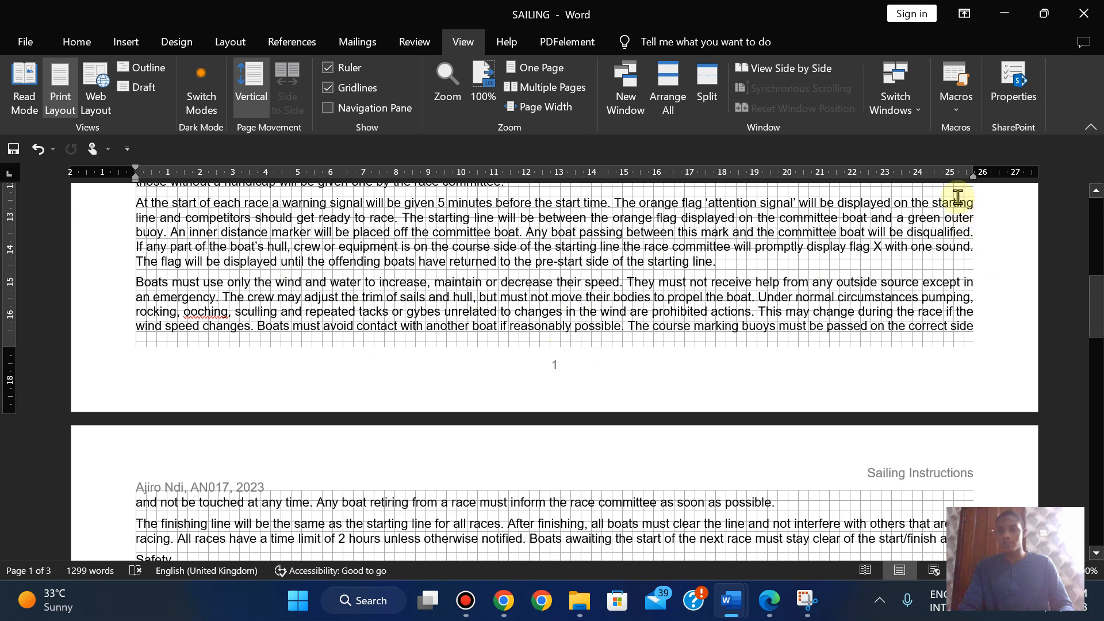
{"action": "left_click", "coordinate": [769, 597]}
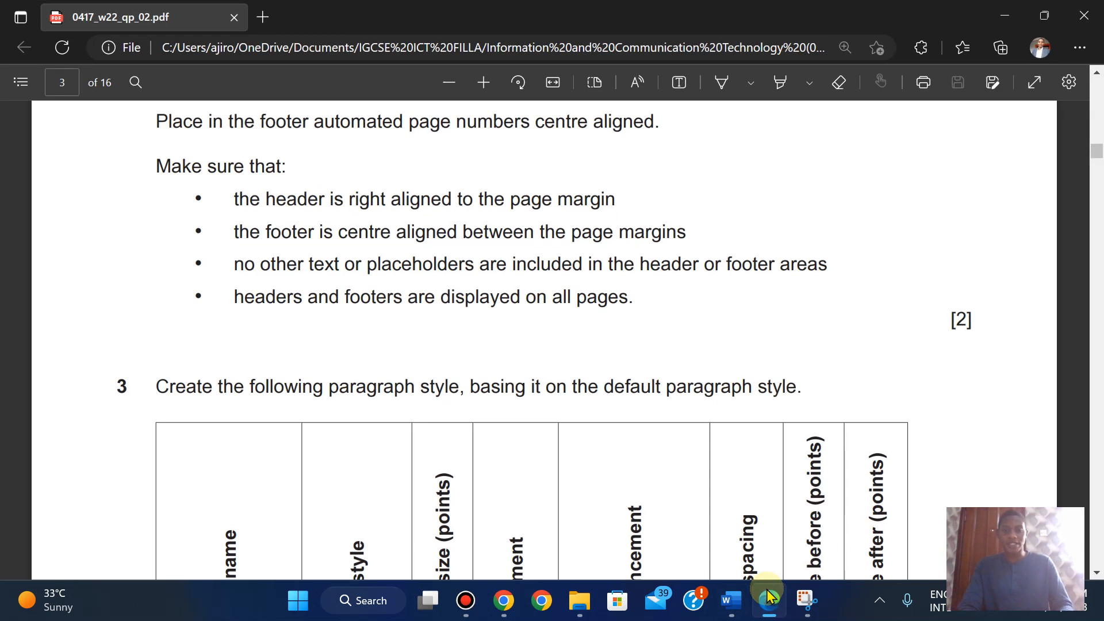
{"action": "left_click", "coordinate": [769, 598]}
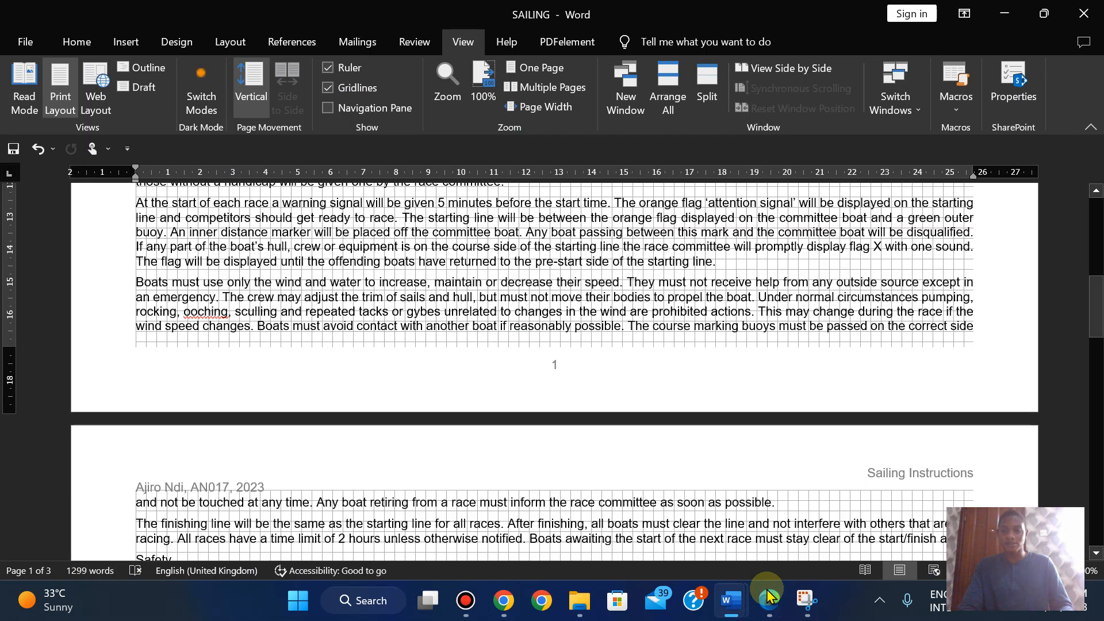
{"action": "left_click_drag", "start_coordinate": [1092, 296], "coordinate": [1092, 228]}
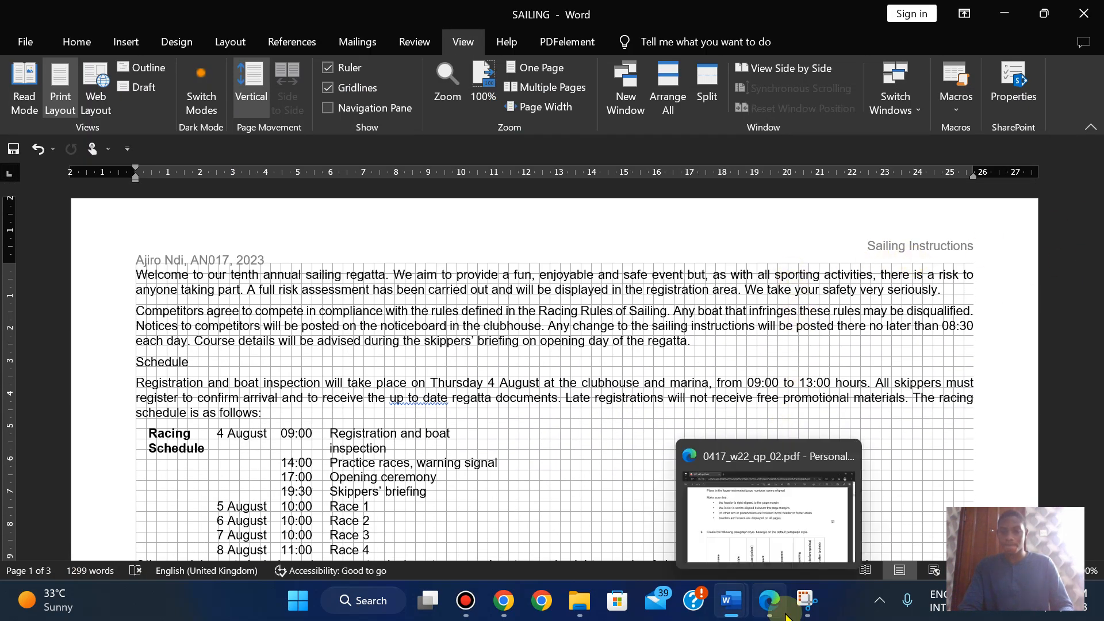
{"action": "left_click", "coordinate": [768, 598]}
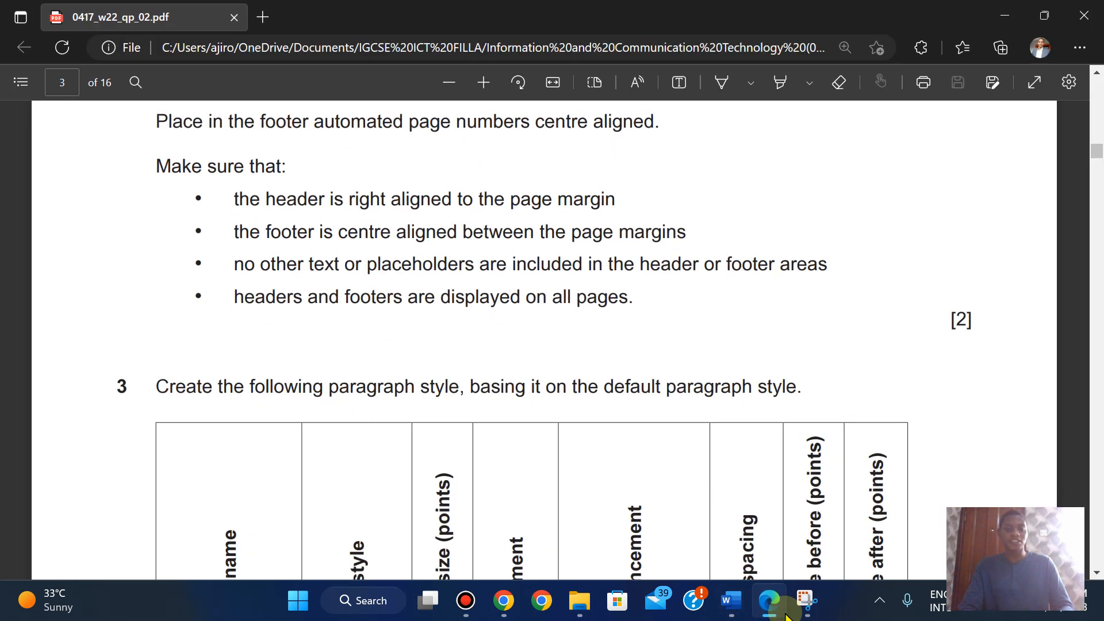
{"action": "left_click", "coordinate": [783, 611]}
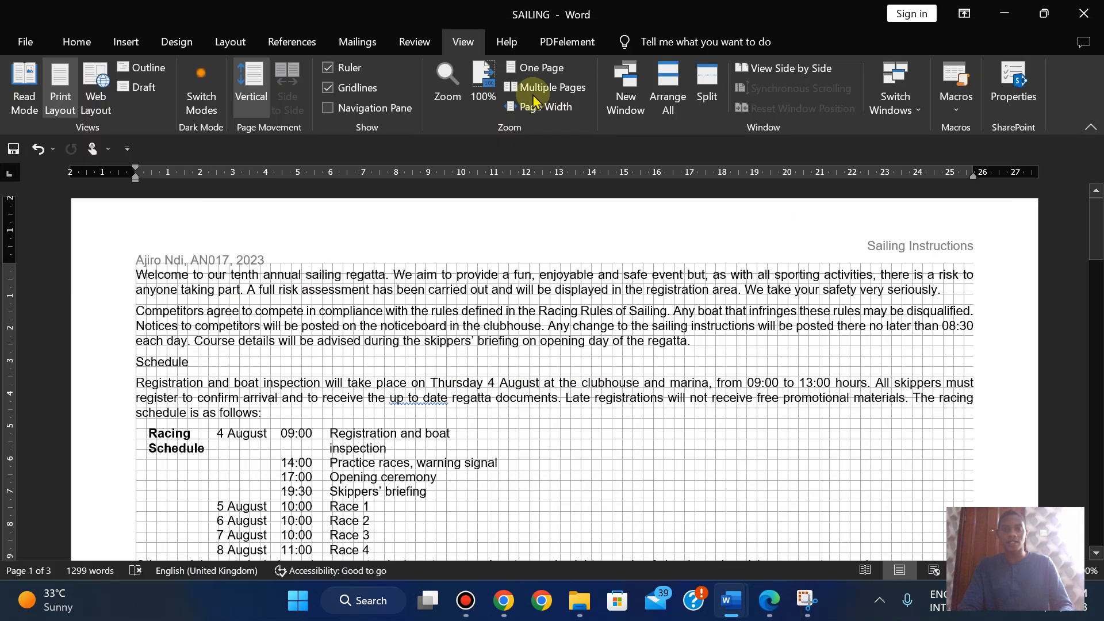
- Turn off the gridlines and read question 3's paragraph style requirements in the PDF
{"action": "left_click", "coordinate": [350, 89]}
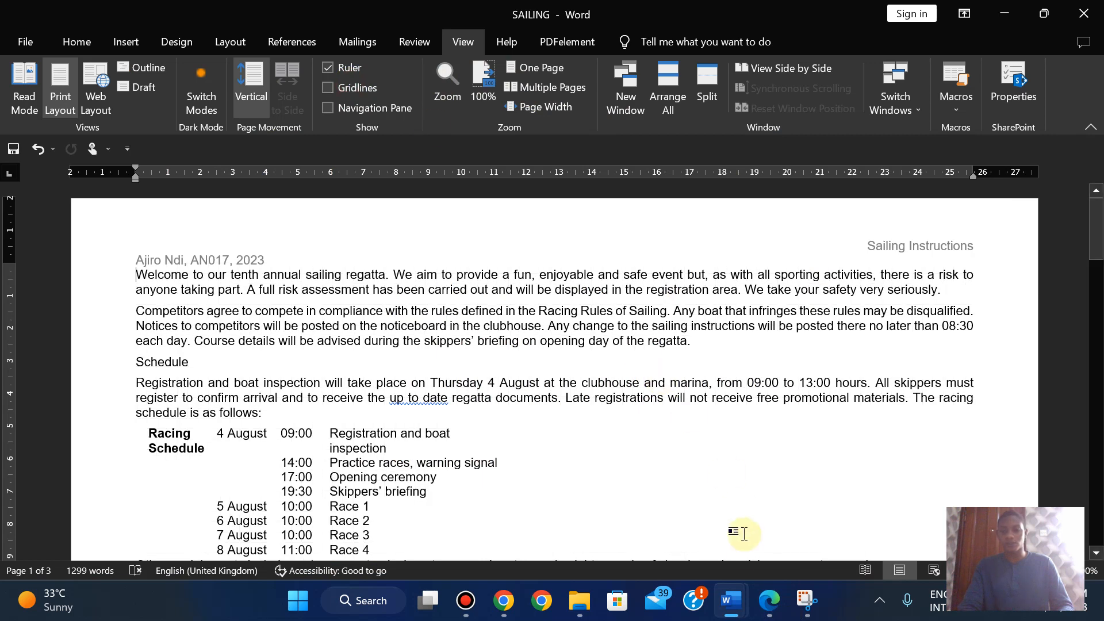
{"action": "left_click", "coordinate": [768, 600]}
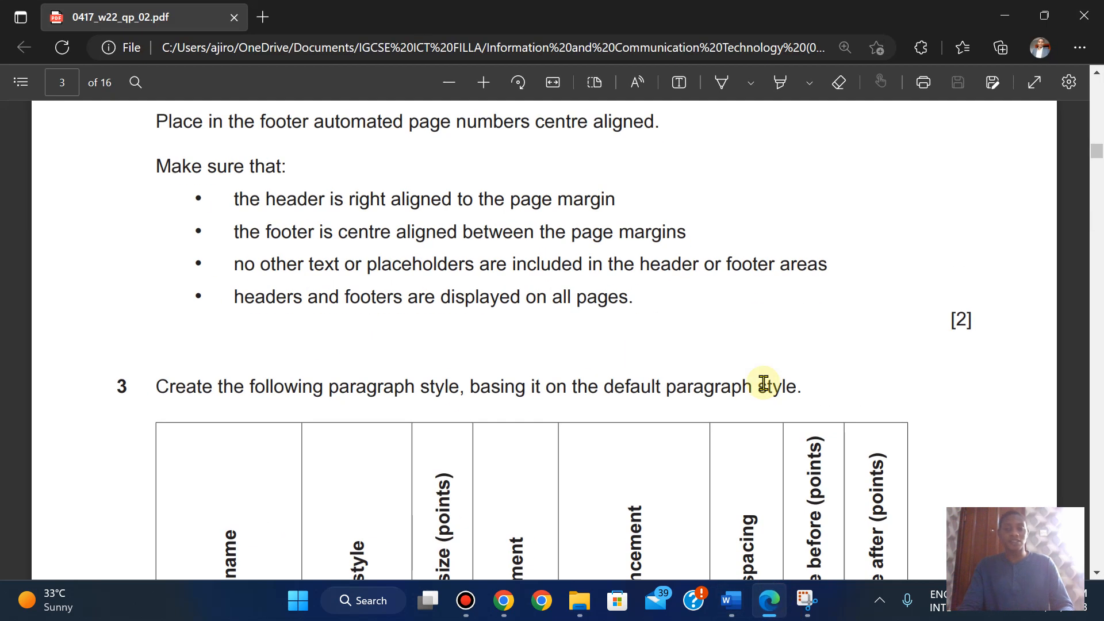
{"action": "scroll", "coordinate": [763, 383], "scroll_direction": "down", "scroll_amount": 5}
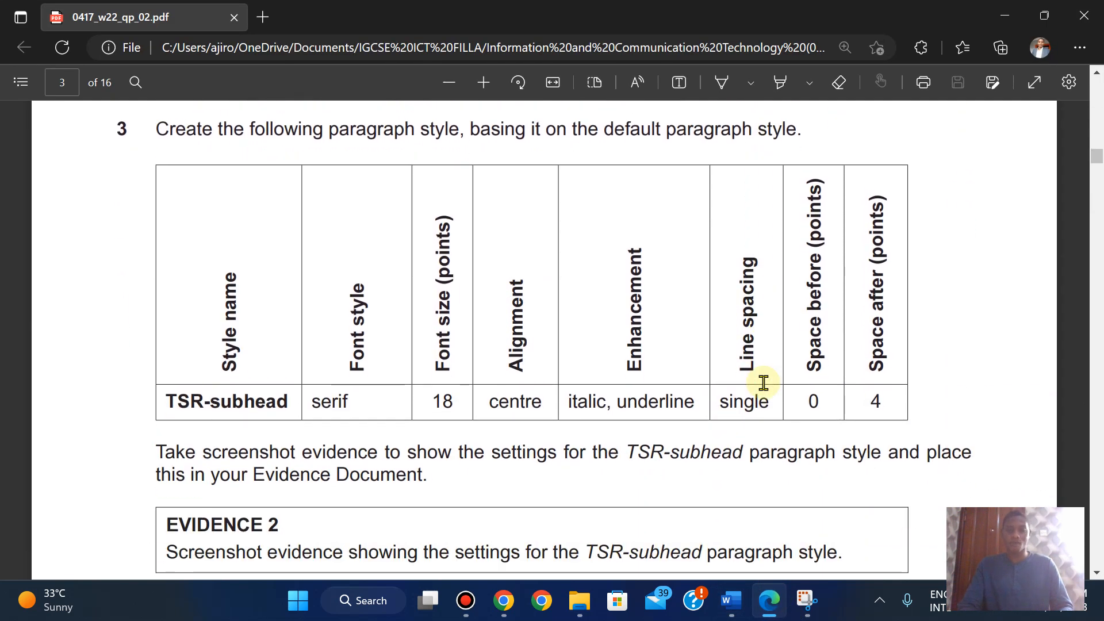
{"action": "mouse_move", "coordinate": [730, 601]}
{"action": "left_click", "coordinate": [796, 528]}
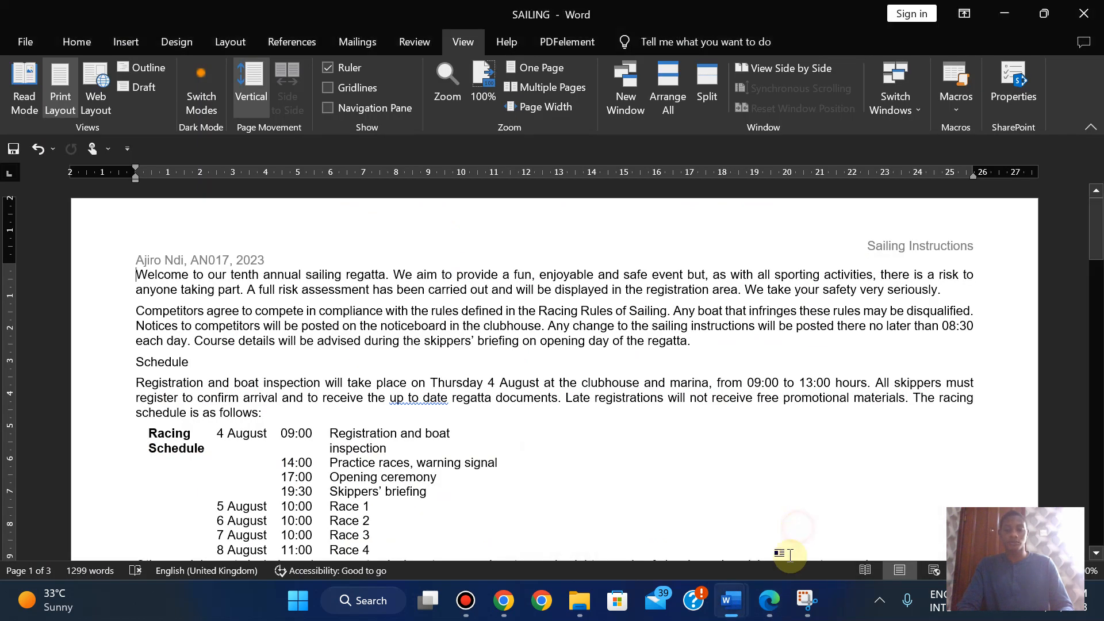
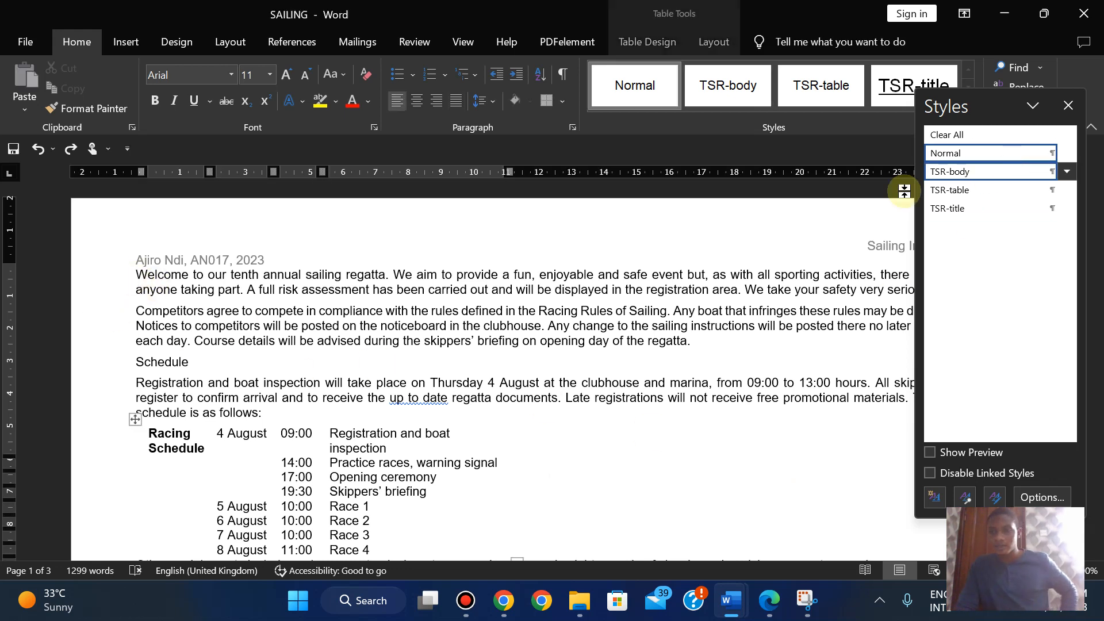
- Insert a blank Normal-style line between the author/date line and the 'Welcome' paragraph
{"action": "left_click", "coordinate": [292, 391]}
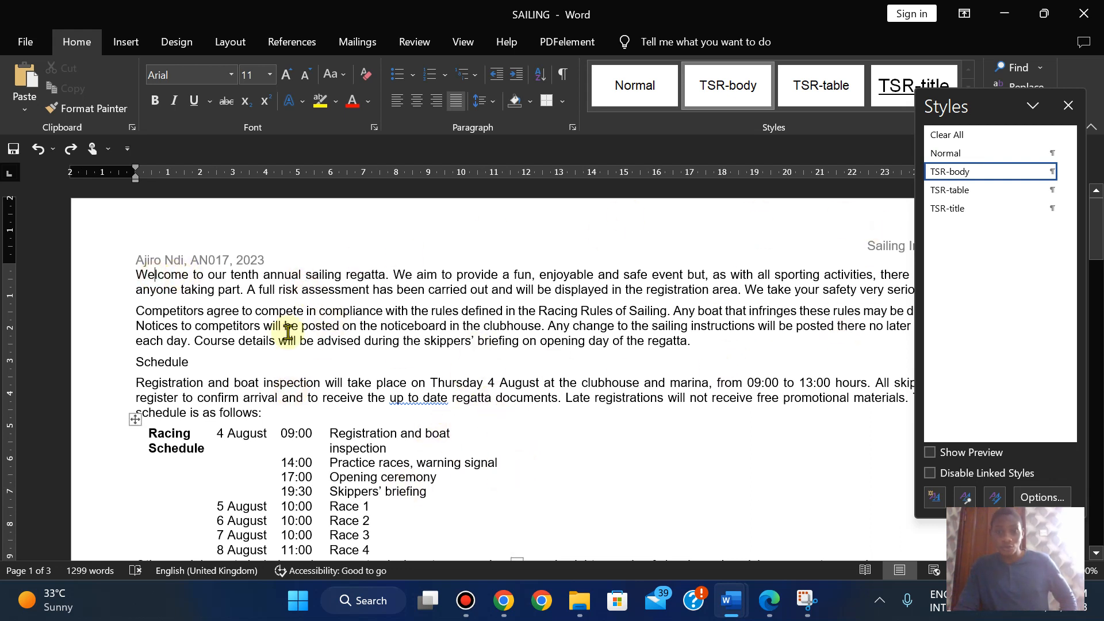
{"action": "left_click", "coordinate": [153, 269]}
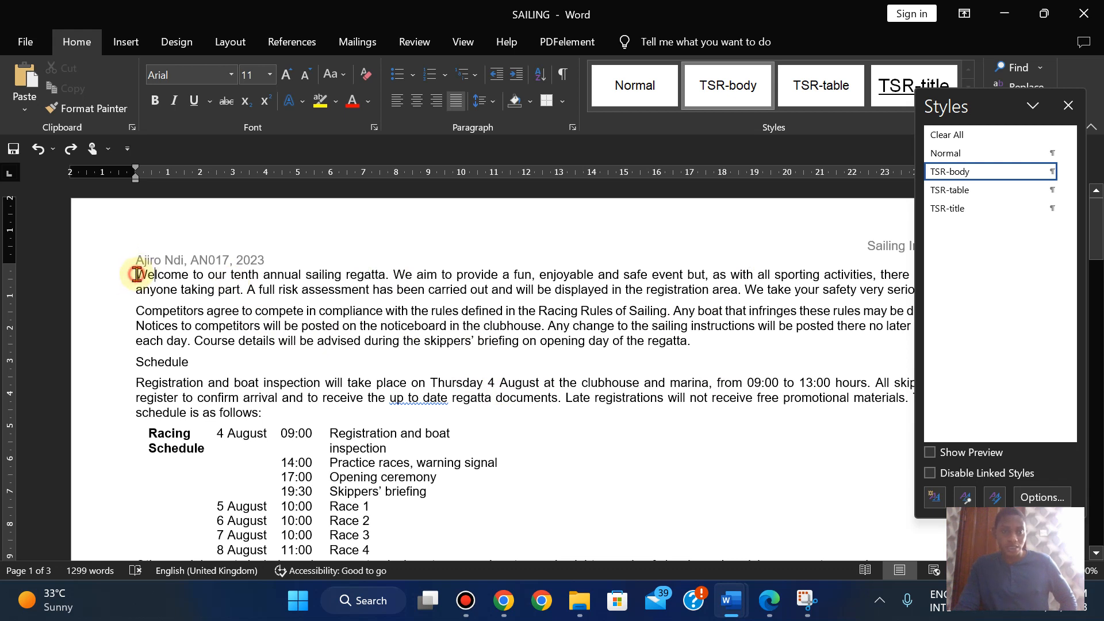
{"action": "left_click", "coordinate": [137, 274]}
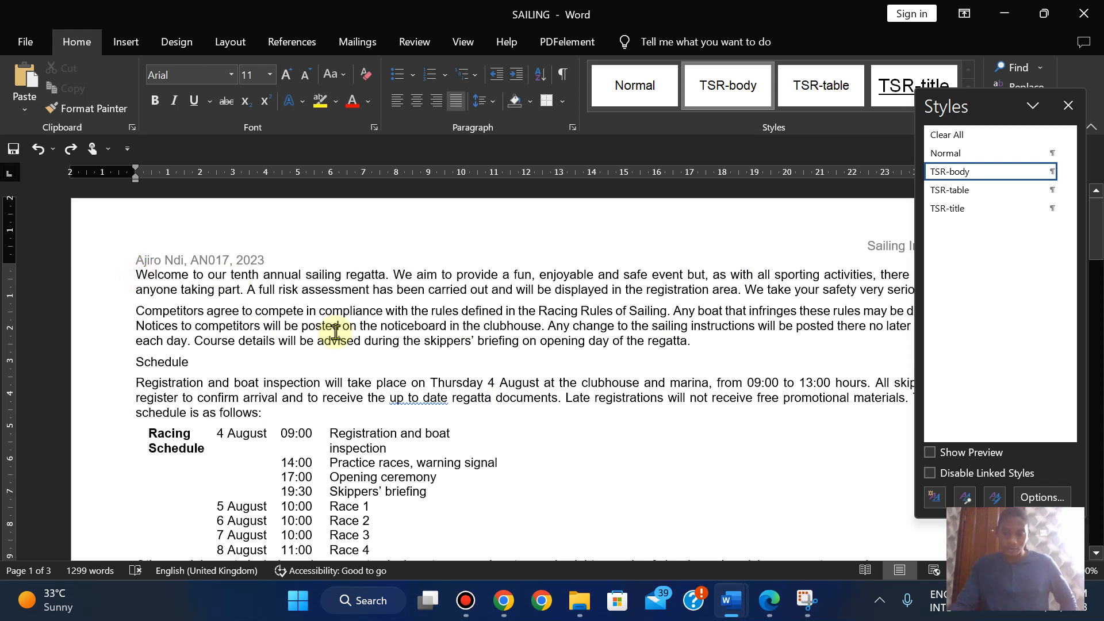
{"action": "key", "text": "Return"}
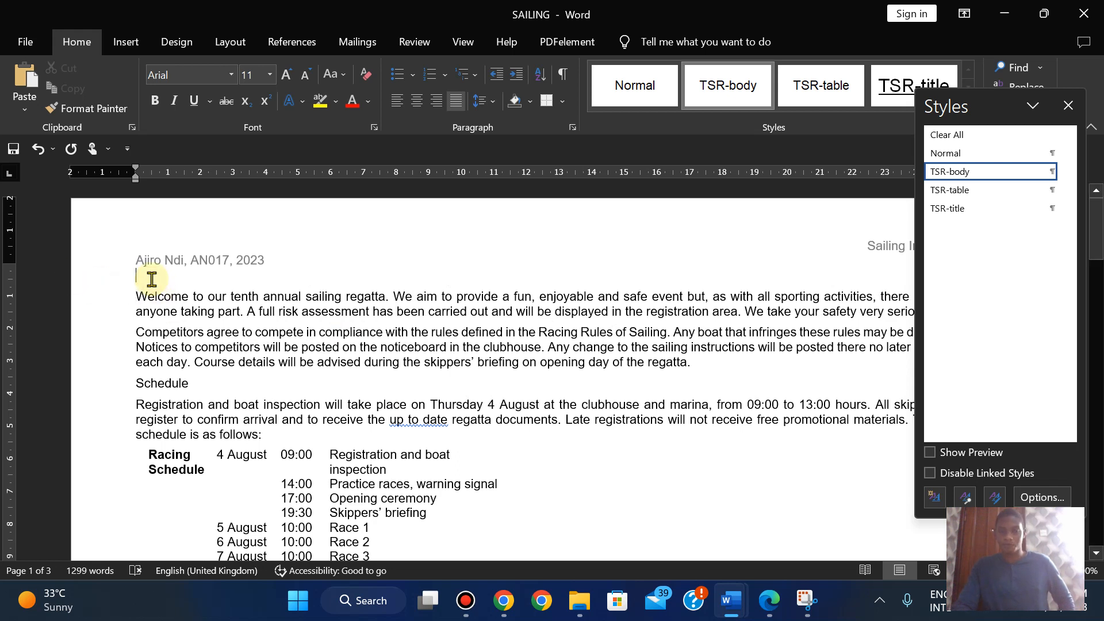
{"action": "left_click", "coordinate": [967, 157]}
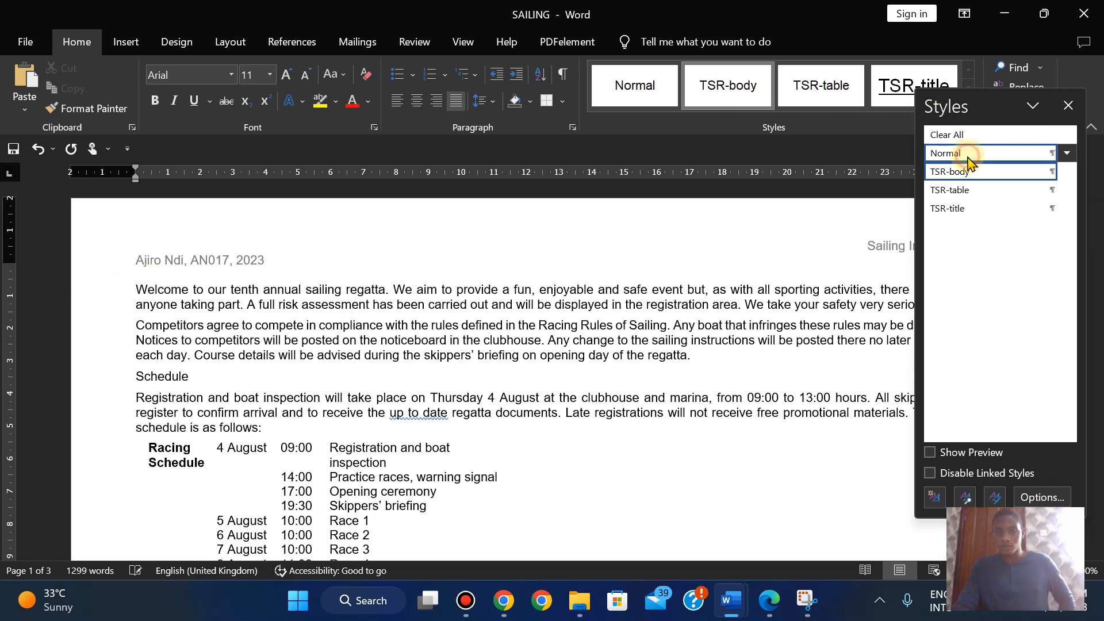
- Start a new paragraph style named TSR-subhead using Times New Roman
{"action": "left_click", "coordinate": [935, 502]}
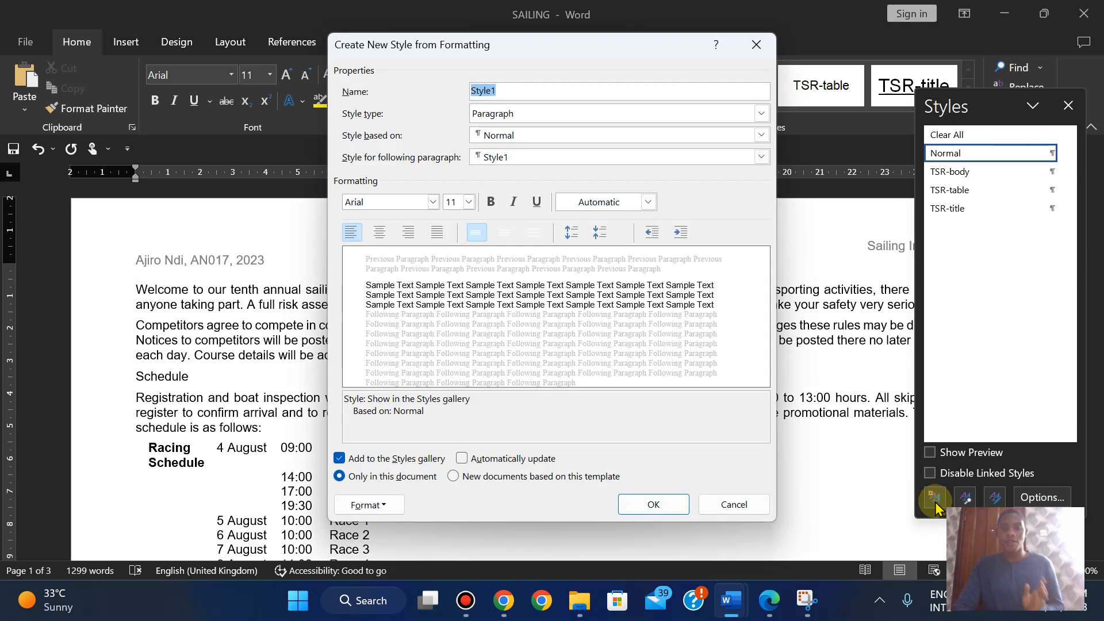
{"action": "type", "text": "TSR-subhead"}
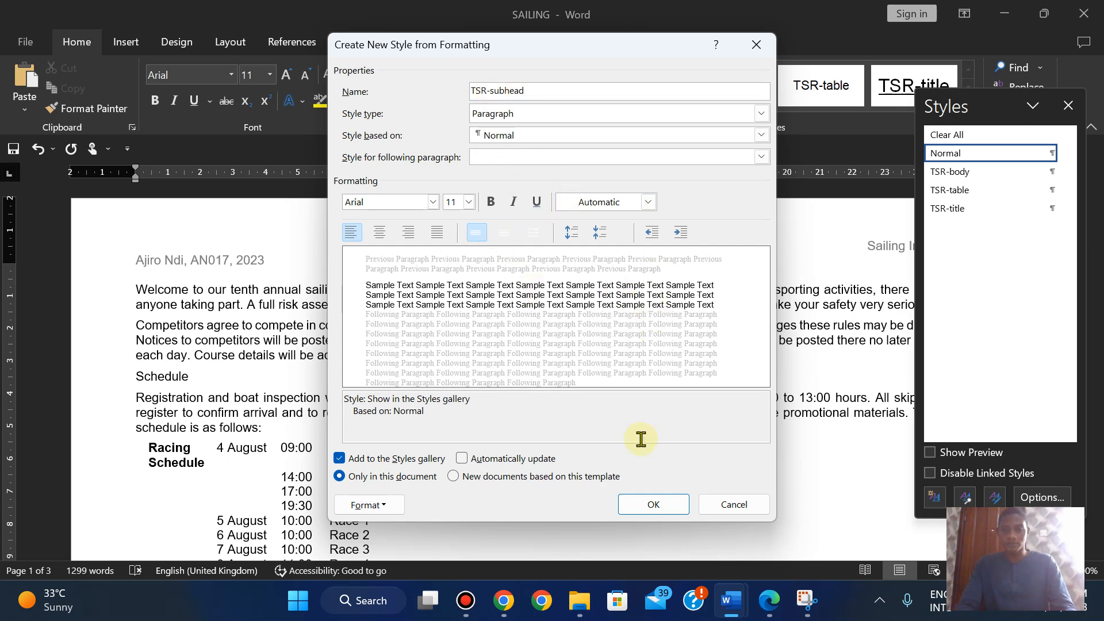
{"action": "left_click", "coordinate": [766, 609]}
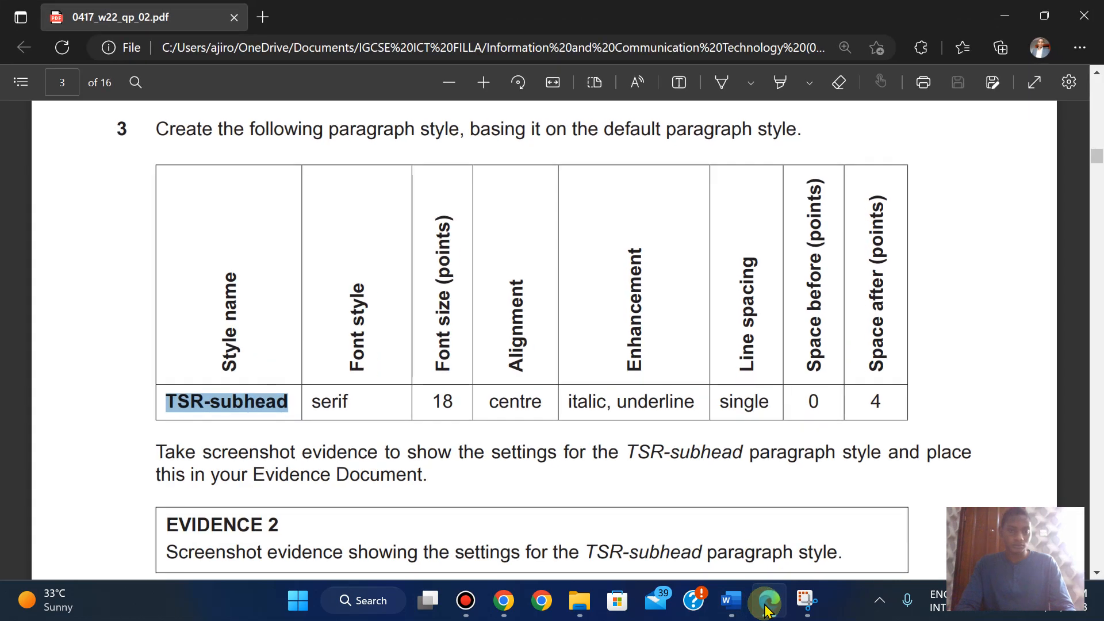
{"action": "left_click", "coordinate": [766, 608]}
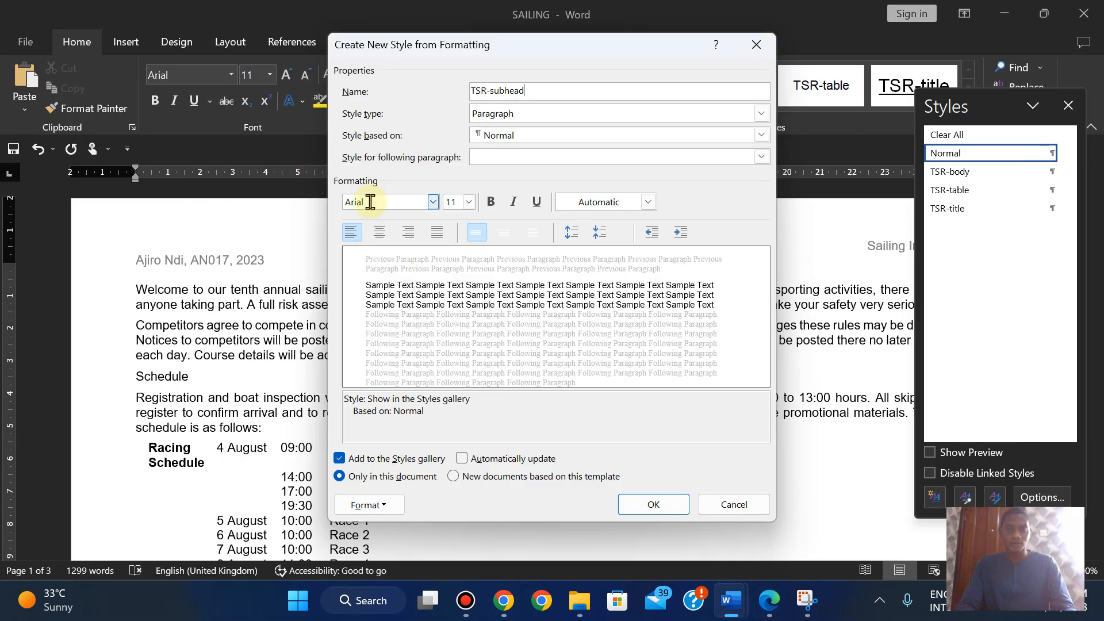
{"action": "double_click", "coordinate": [371, 202]}
{"action": "type", "text": "Times New Roman"}
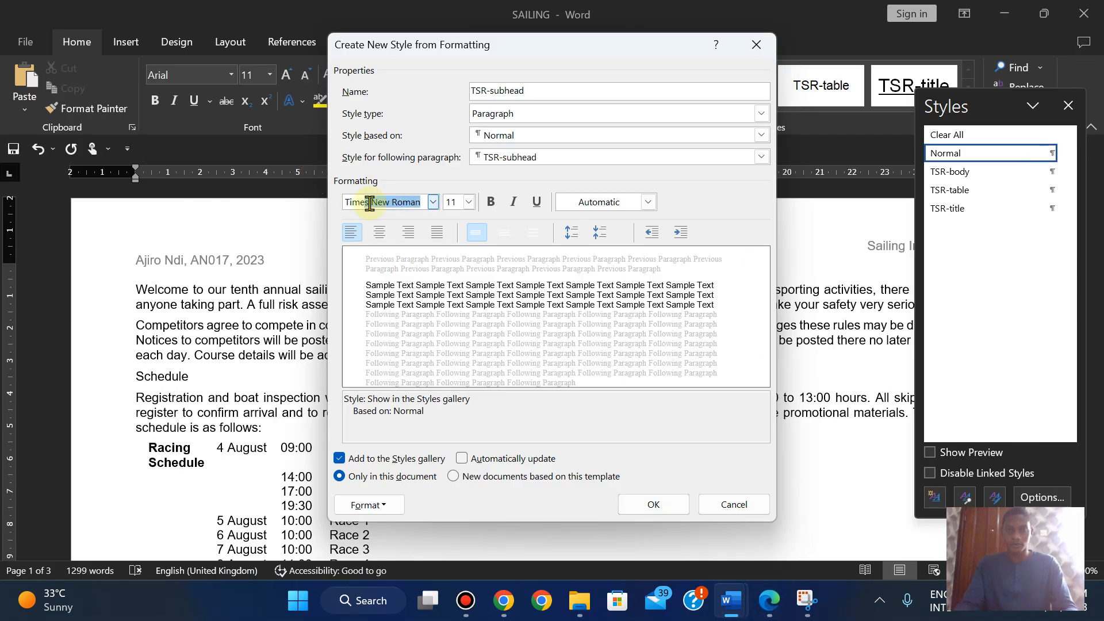
{"action": "key", "text": "Return"}
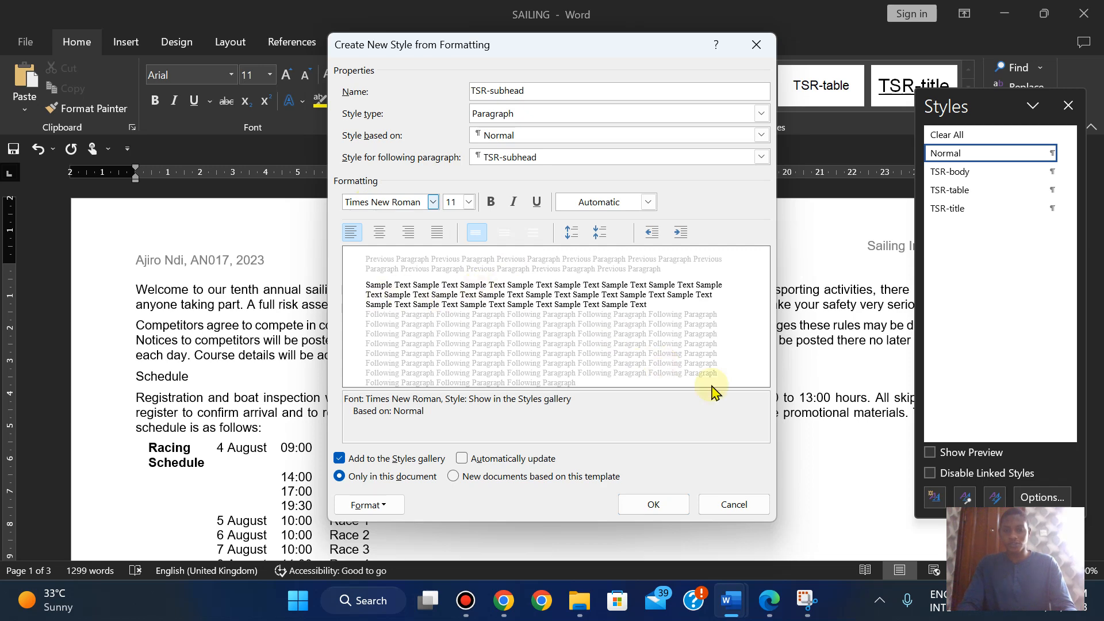
- Give TSR-subhead an 18 pt size, centre alignment, italic and underline
{"action": "left_click", "coordinate": [767, 604]}
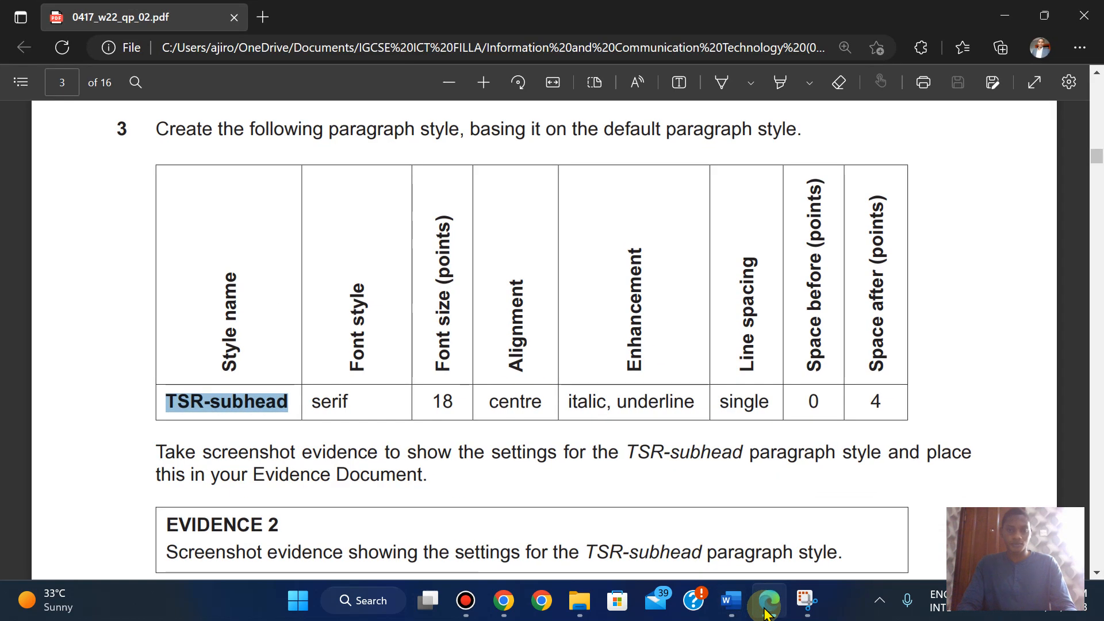
{"action": "left_click", "coordinate": [765, 612]}
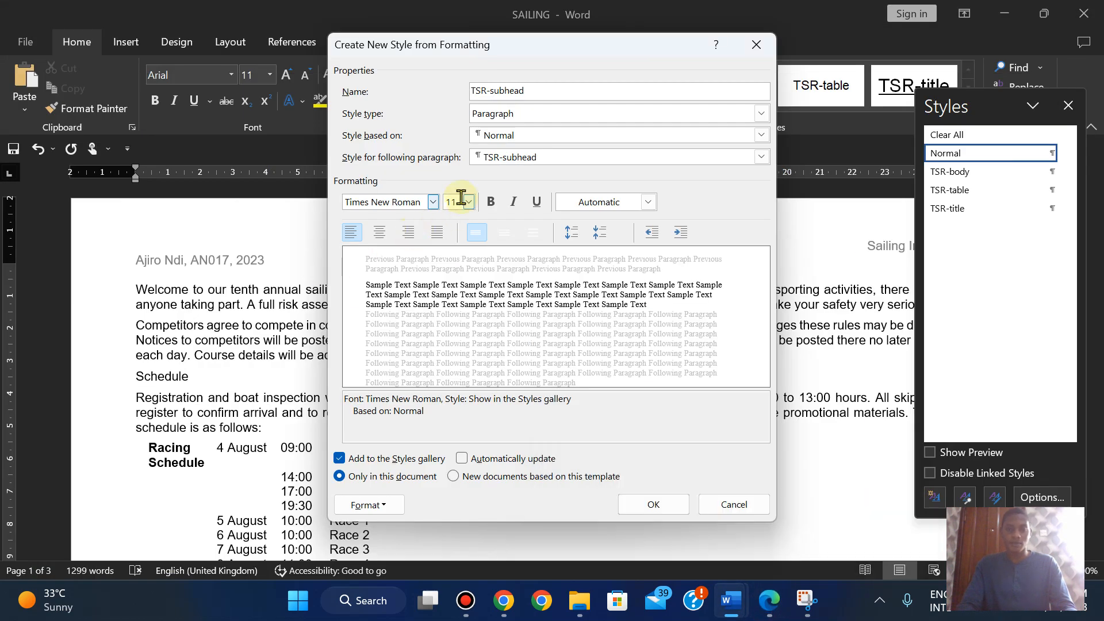
{"action": "type", "text": "18"}
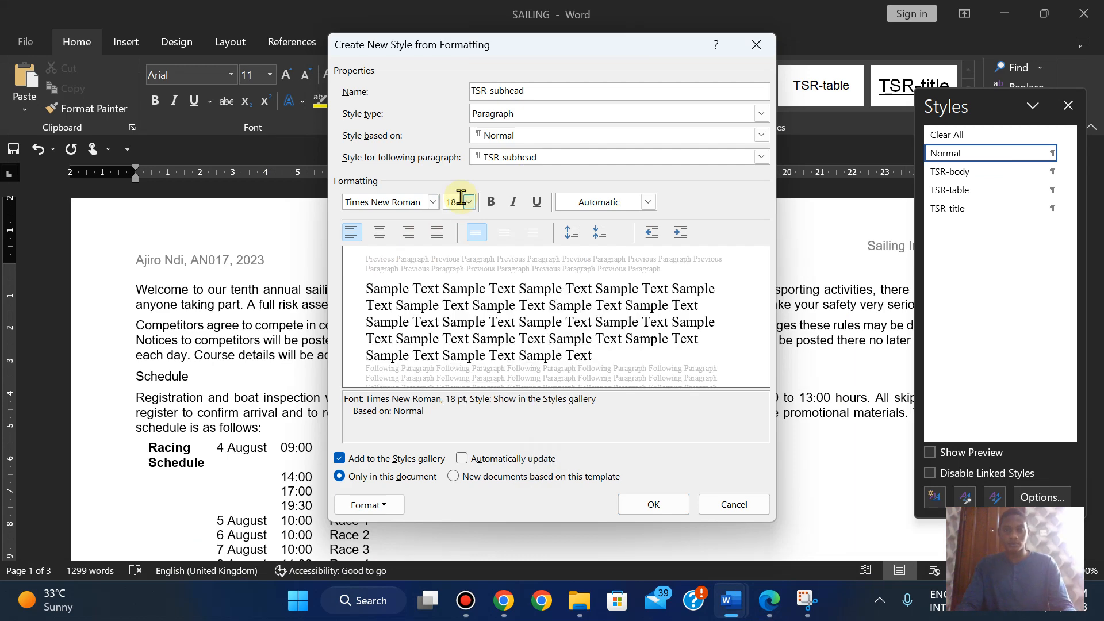
{"action": "left_click", "coordinate": [770, 600]}
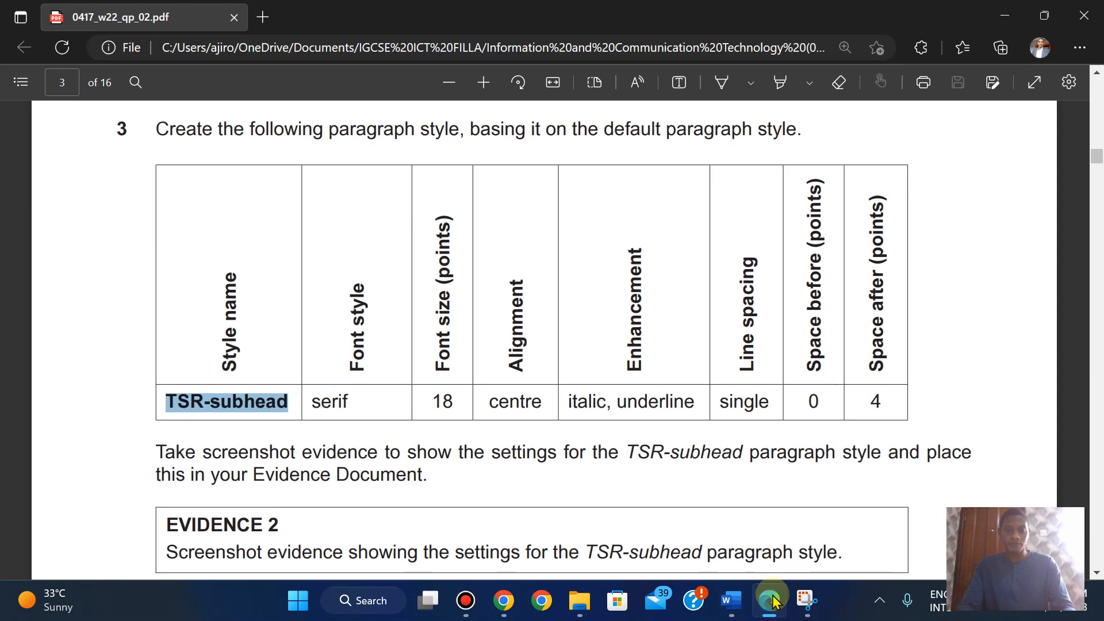
{"action": "left_click", "coordinate": [770, 600]}
{"action": "left_click", "coordinate": [381, 233]}
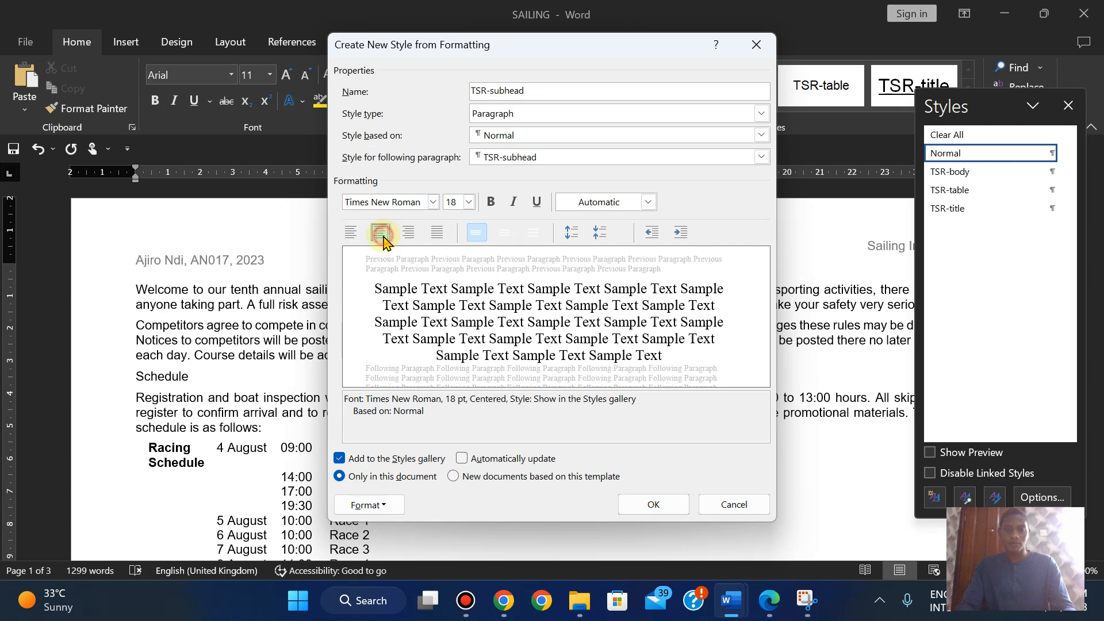
{"action": "left_click", "coordinate": [770, 600]}
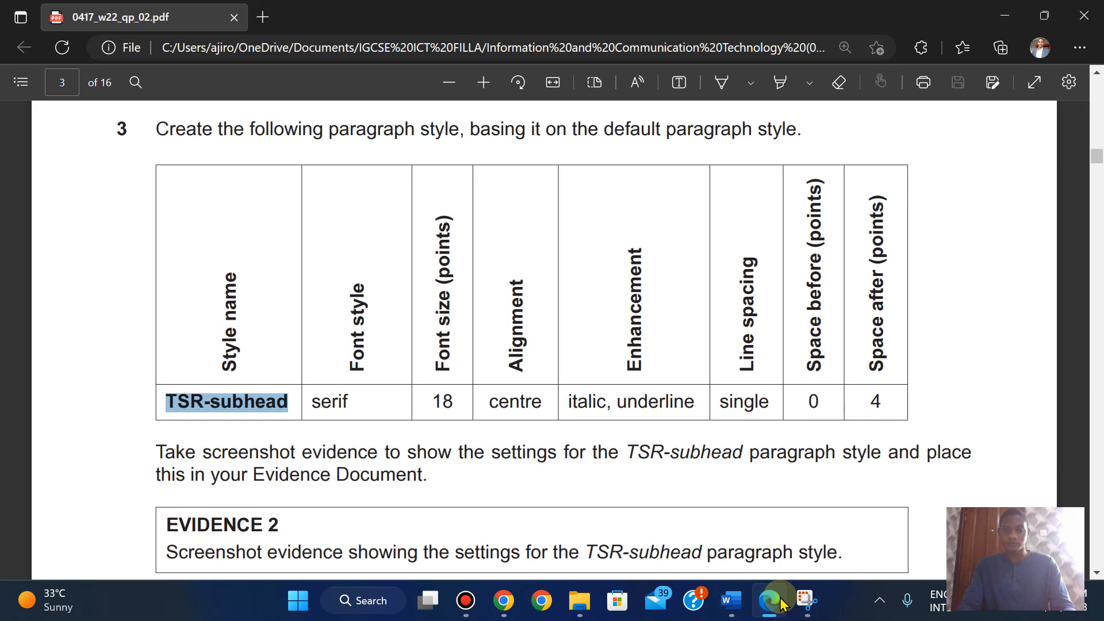
{"action": "left_click", "coordinate": [780, 604]}
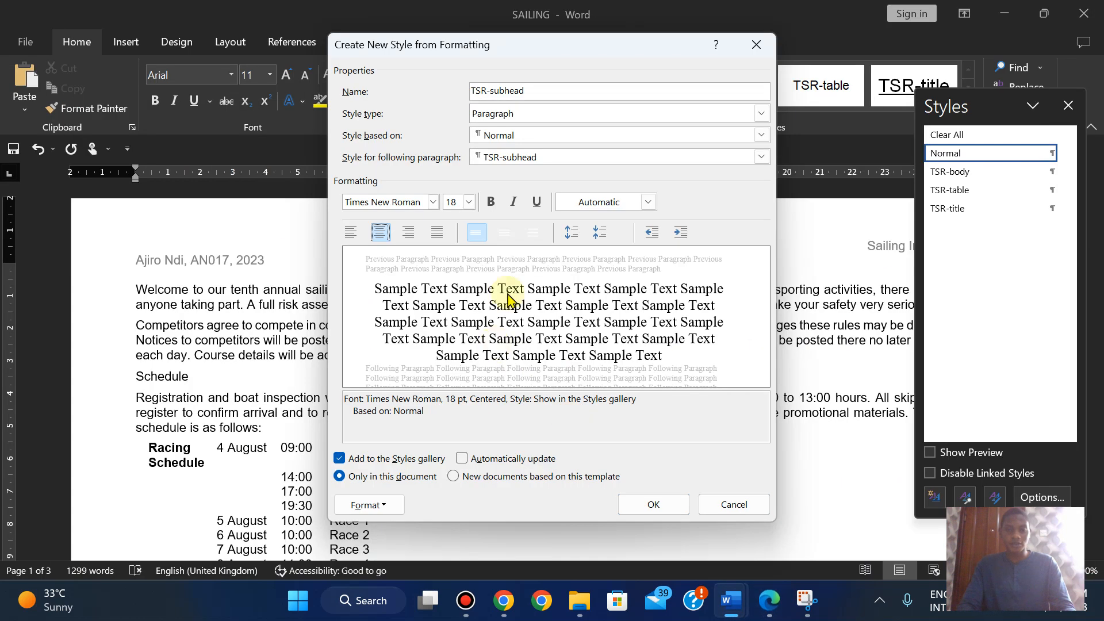
{"action": "left_click", "coordinate": [514, 204]}
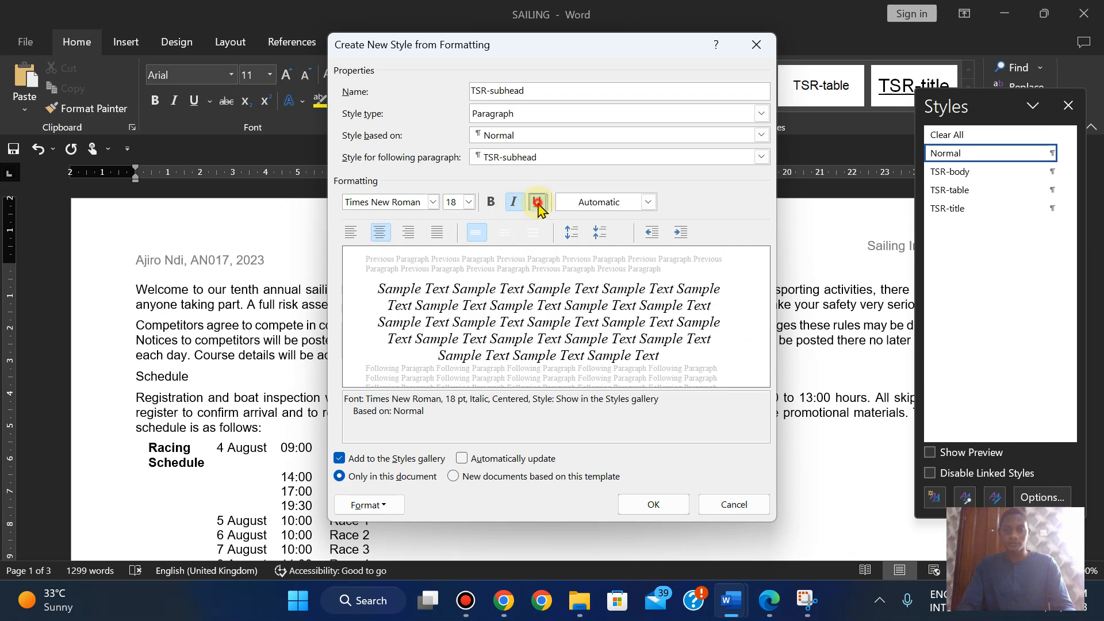
{"action": "left_click", "coordinate": [538, 203]}
{"action": "left_click", "coordinate": [767, 609]}
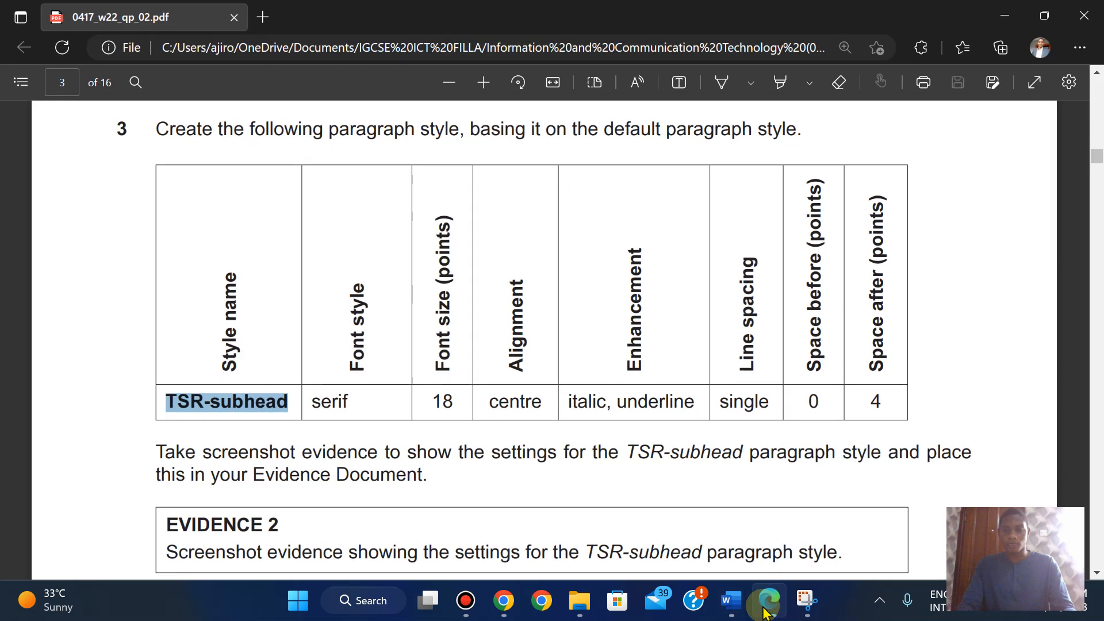
{"action": "left_click", "coordinate": [766, 605]}
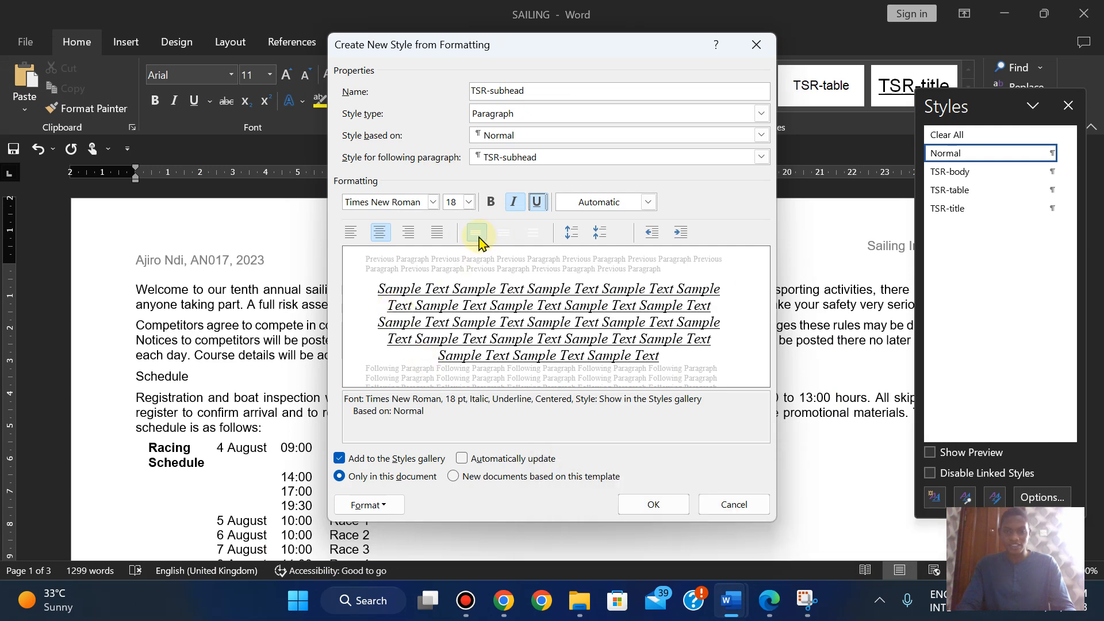
{"action": "left_click", "coordinate": [768, 609]}
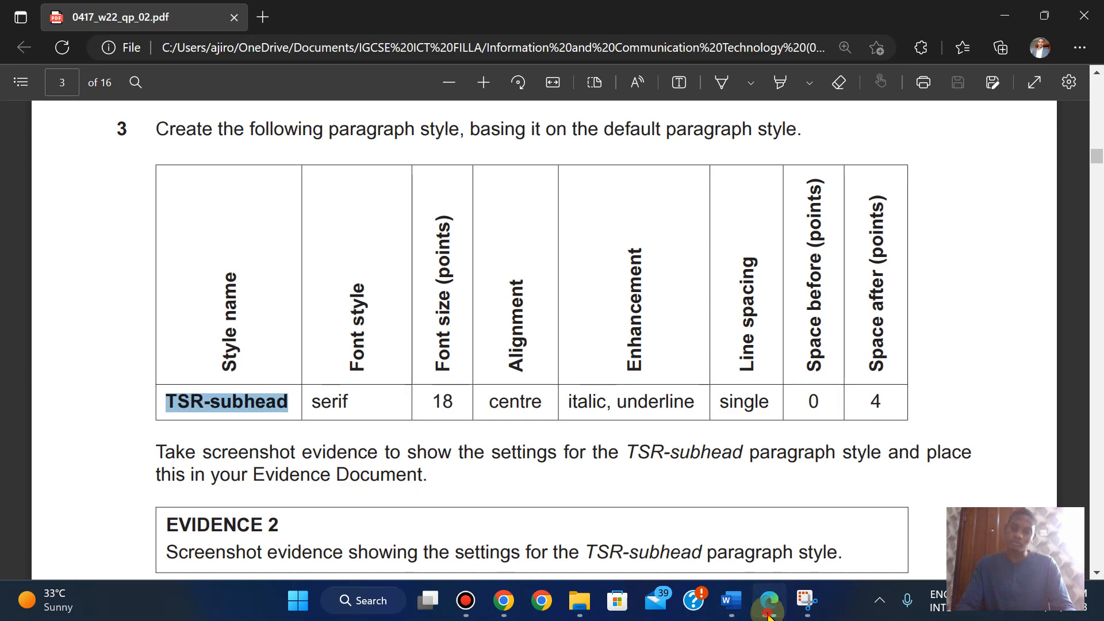
{"action": "left_click", "coordinate": [768, 610]}
{"action": "left_click", "coordinate": [365, 505]}
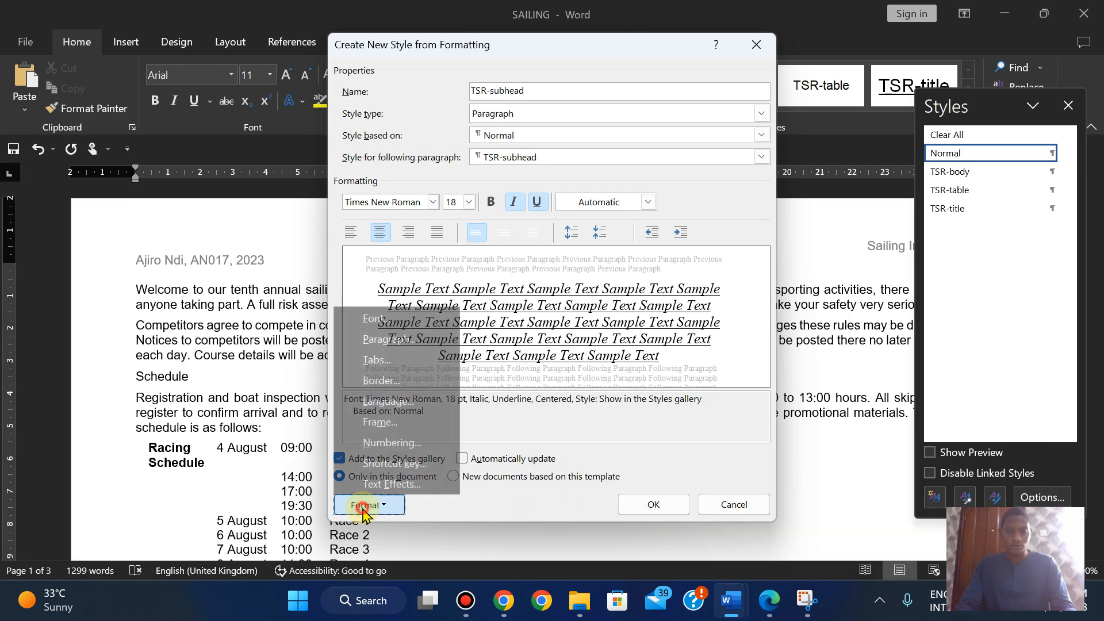
- Set TSR-subhead's paragraph spacing after to 4 pt
{"action": "left_click", "coordinate": [386, 339]}
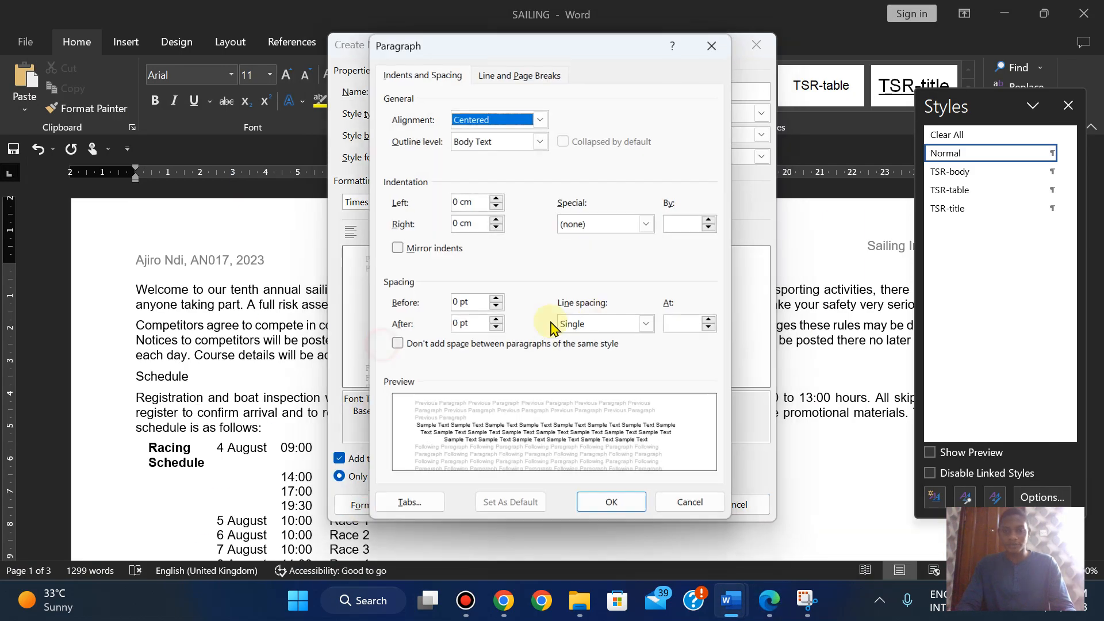
{"action": "left_click", "coordinate": [491, 325]}
{"action": "type", "text": "4"}
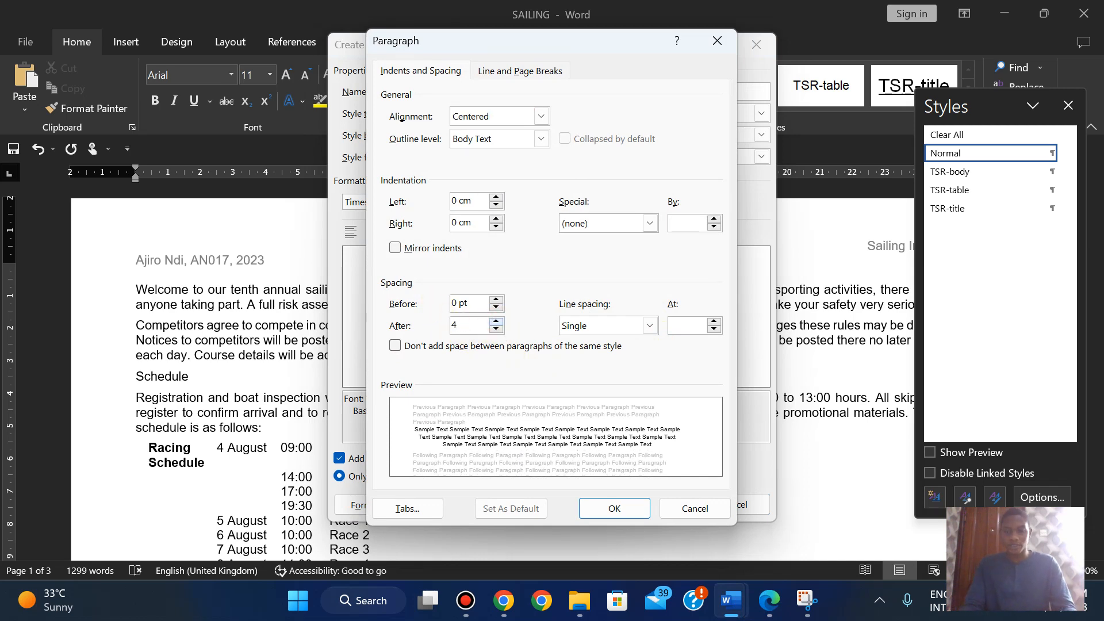
{"action": "key", "text": "Return"}
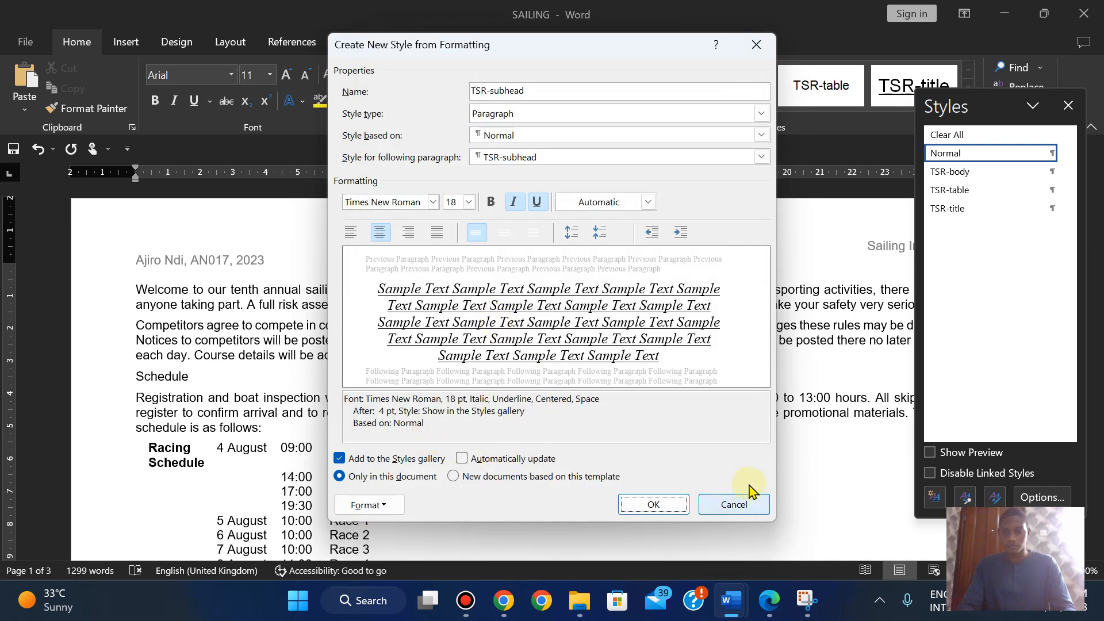
- Check the exam paper's evidence requirement and bring Snipping Tool forward
{"action": "left_click", "coordinate": [769, 600]}
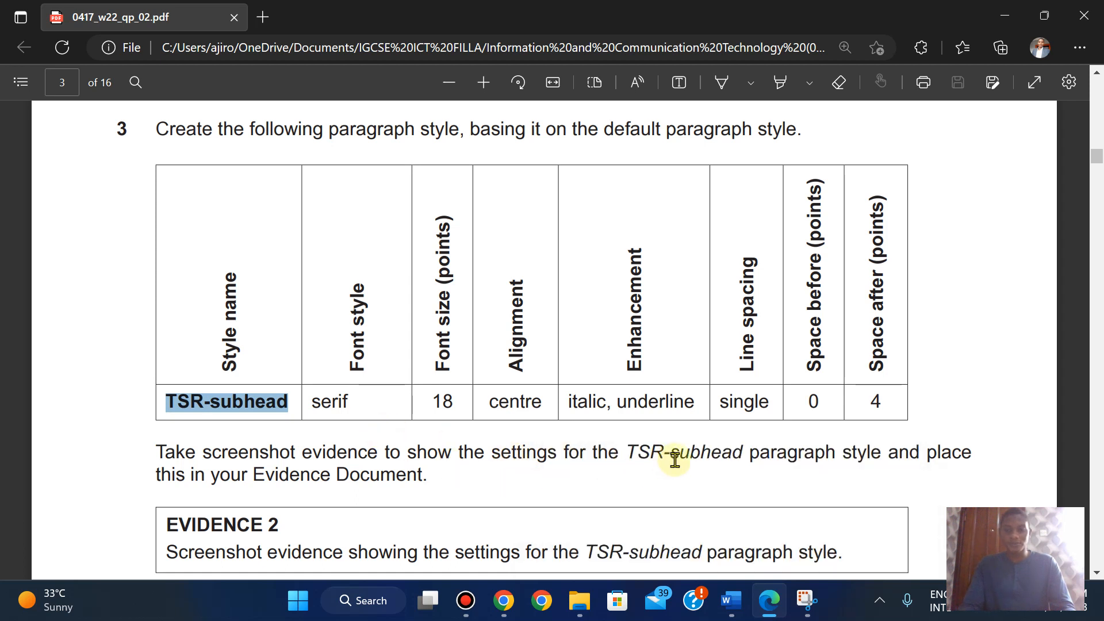
{"action": "scroll", "coordinate": [675, 460], "scroll_direction": "down", "scroll_amount": 2}
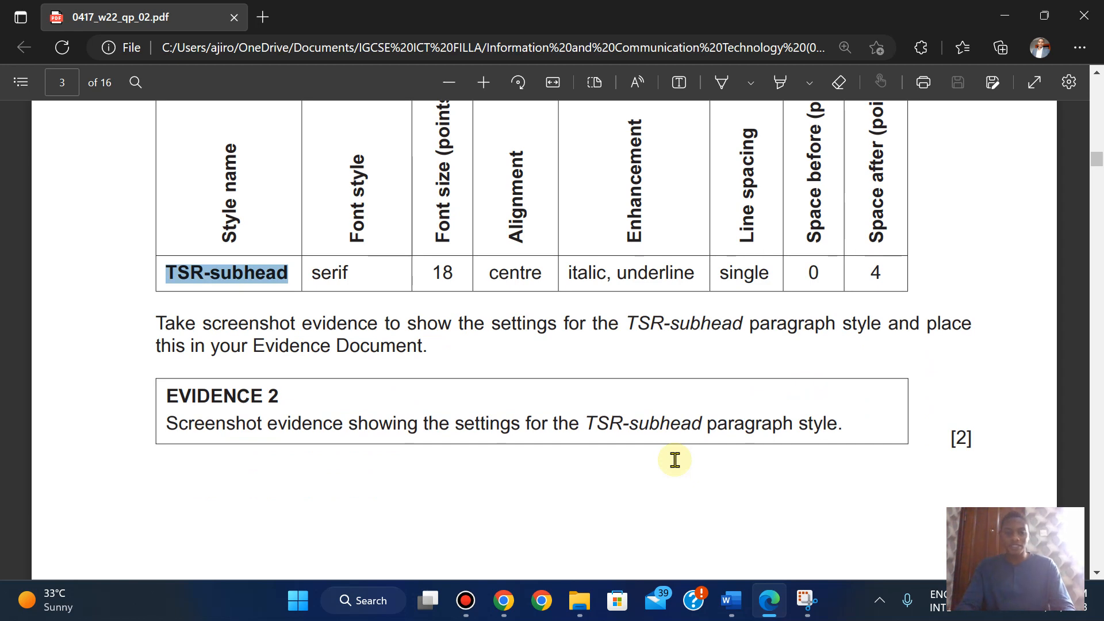
{"action": "mouse_move", "coordinate": [744, 604]}
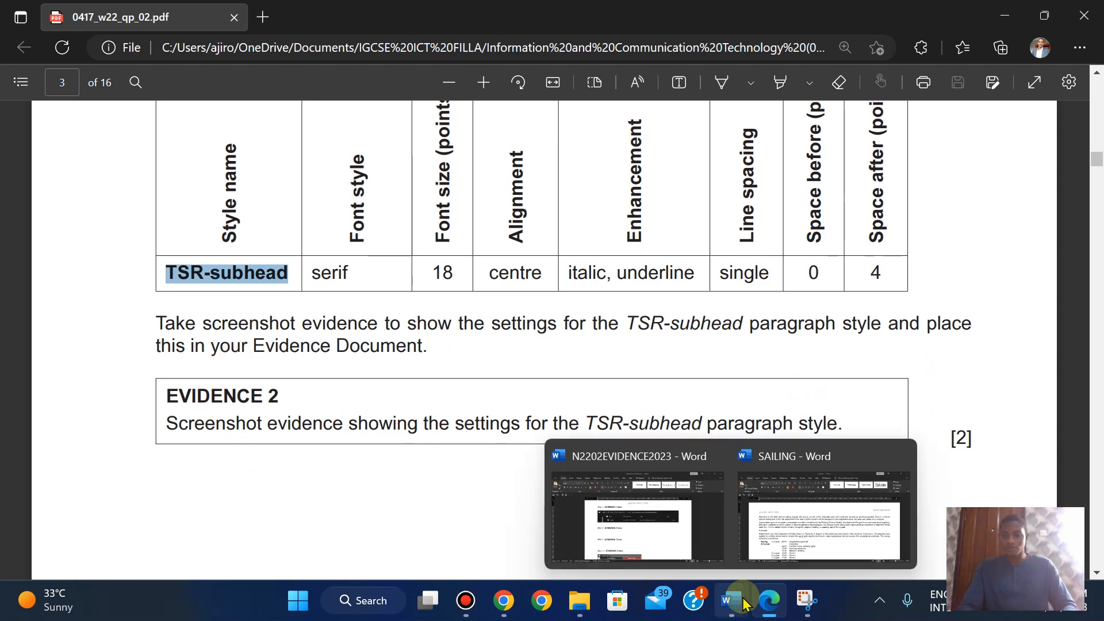
{"action": "left_click", "coordinate": [823, 517]}
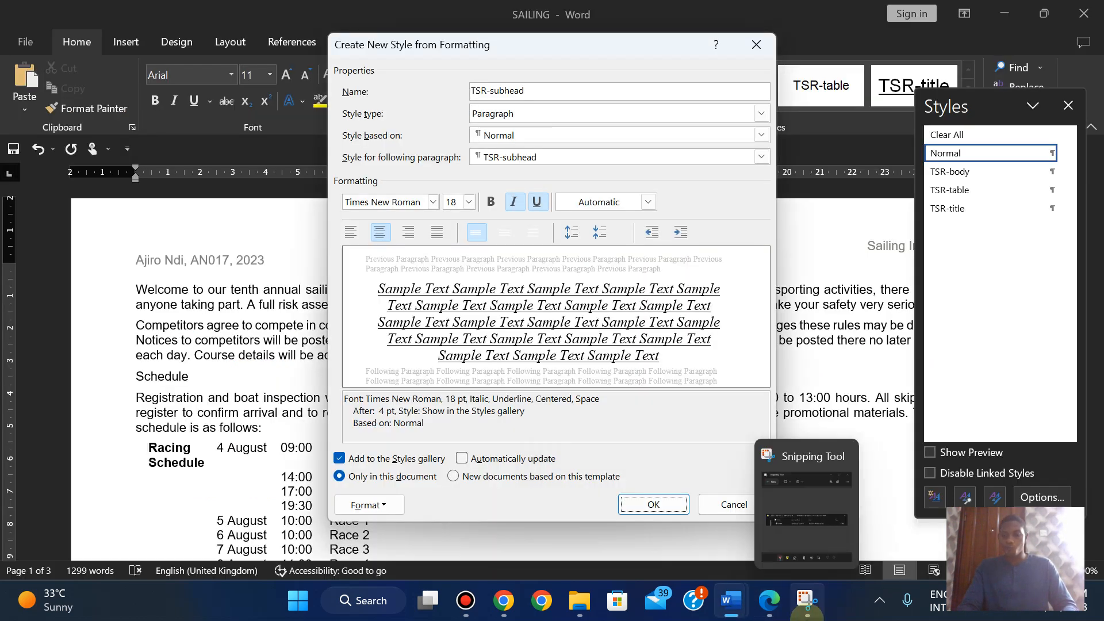
{"action": "left_click", "coordinate": [807, 601]}
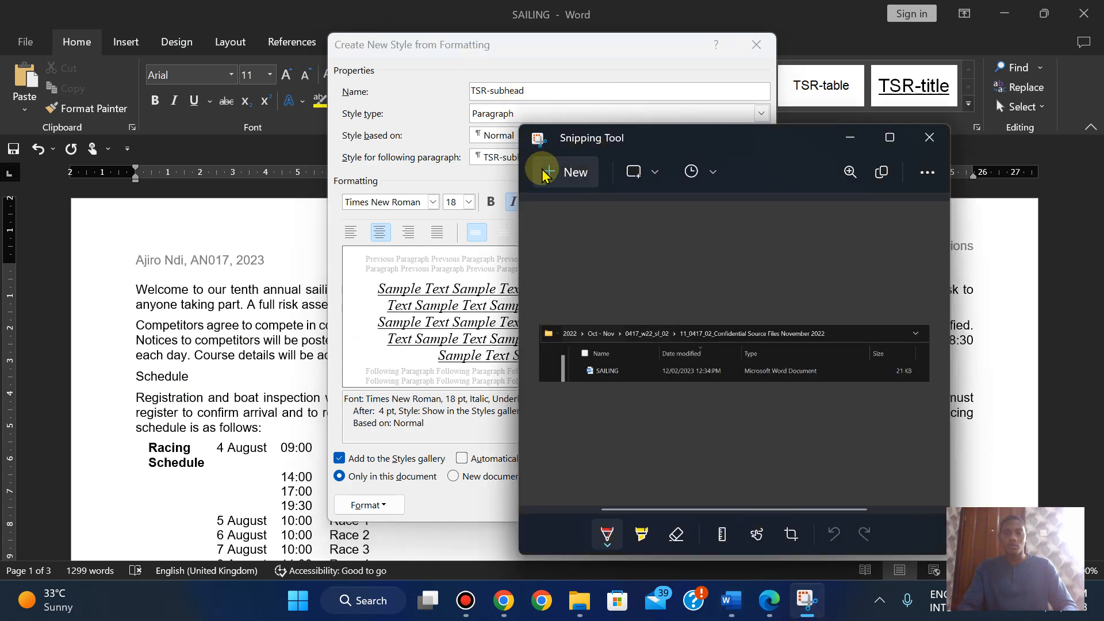
- Snip the TSR-subhead style dialog, then save the new style
{"action": "left_click", "coordinate": [543, 172]}
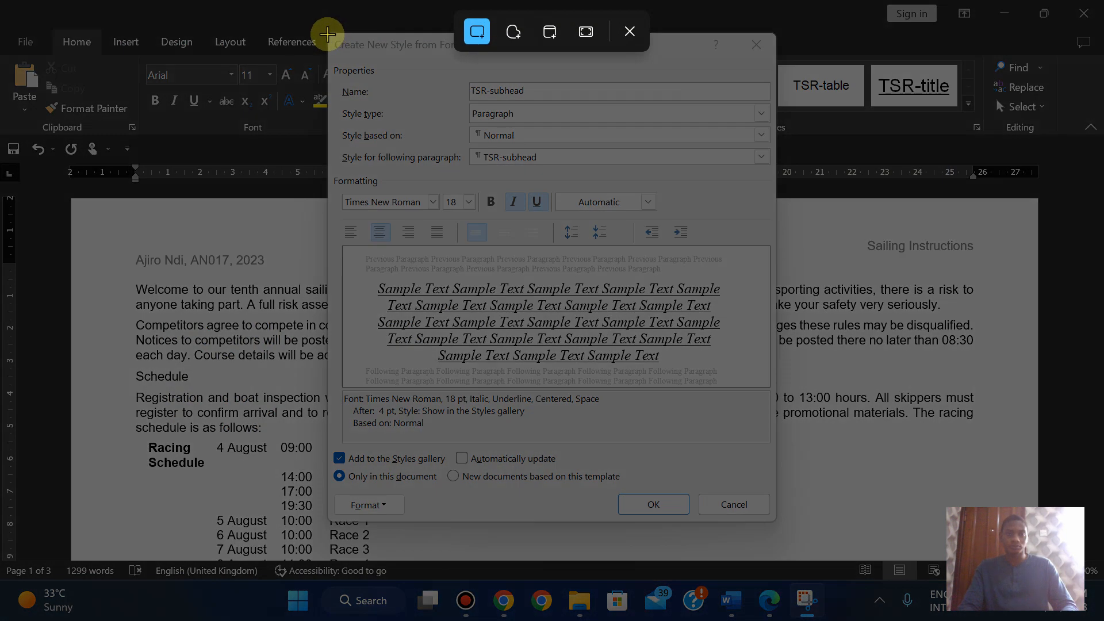
{"action": "left_click_drag", "start_coordinate": [327, 34], "coordinate": [775, 522]}
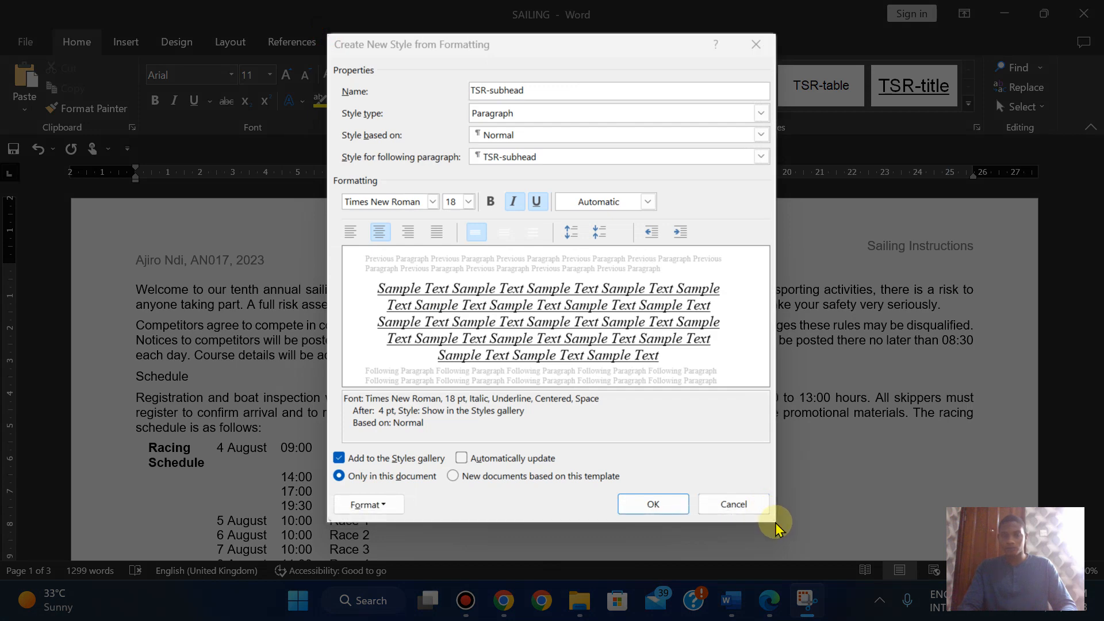
{"action": "mouse_move", "coordinate": [737, 595]}
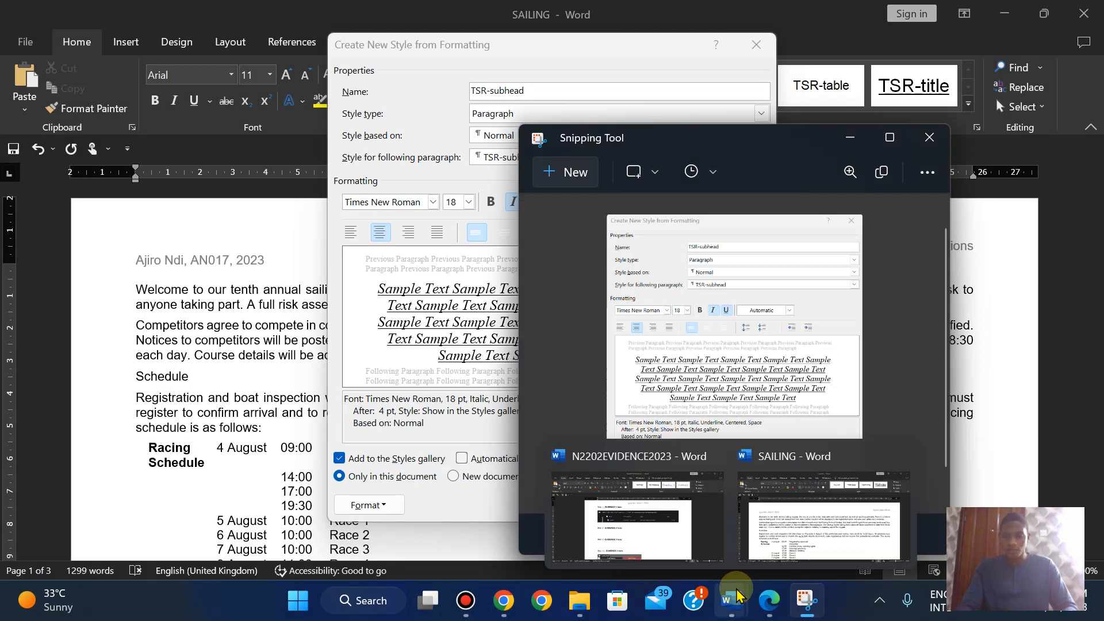
{"action": "left_click", "coordinate": [769, 600]}
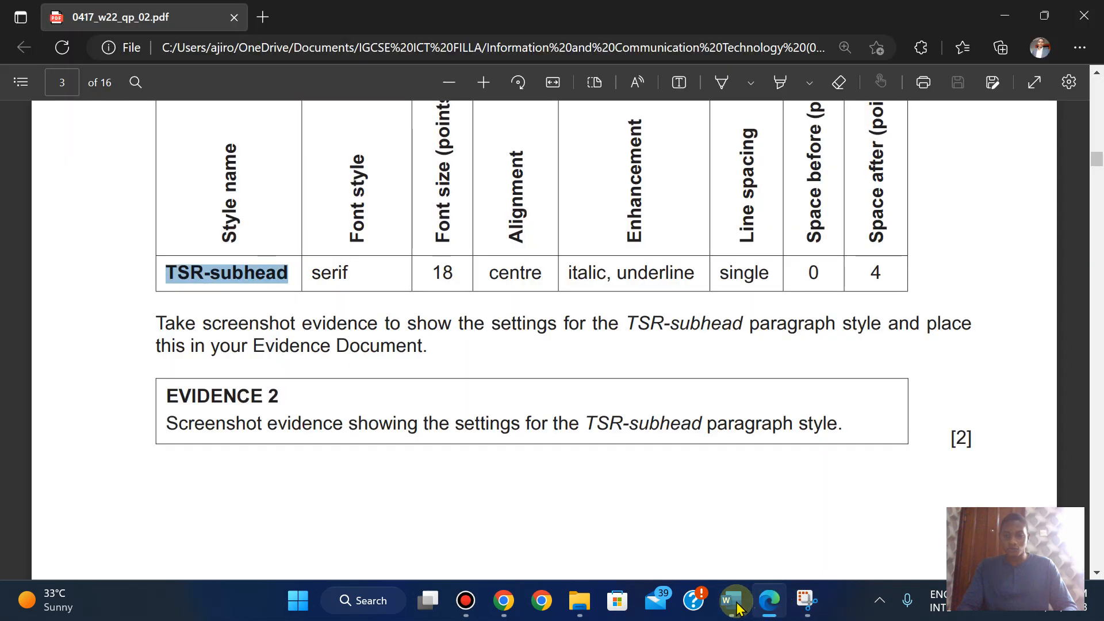
{"action": "left_click", "coordinate": [661, 483]}
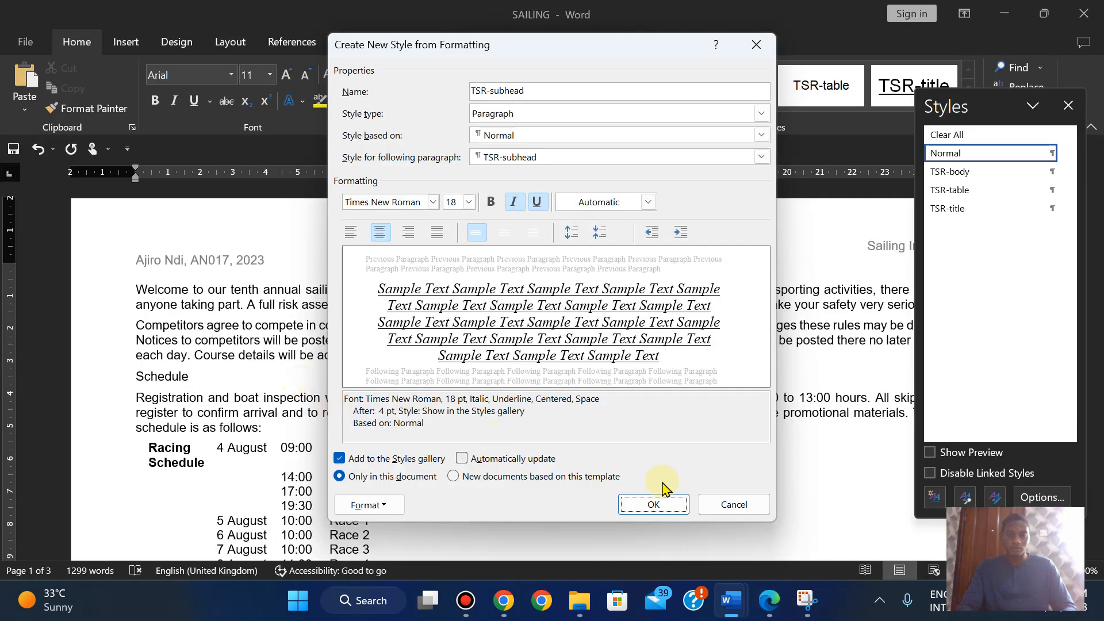
{"action": "left_click", "coordinate": [655, 506]}
- Paste the style capture under EVIDENCE 2 in N2202EVIDENCE2023
{"action": "mouse_move", "coordinate": [776, 601]}
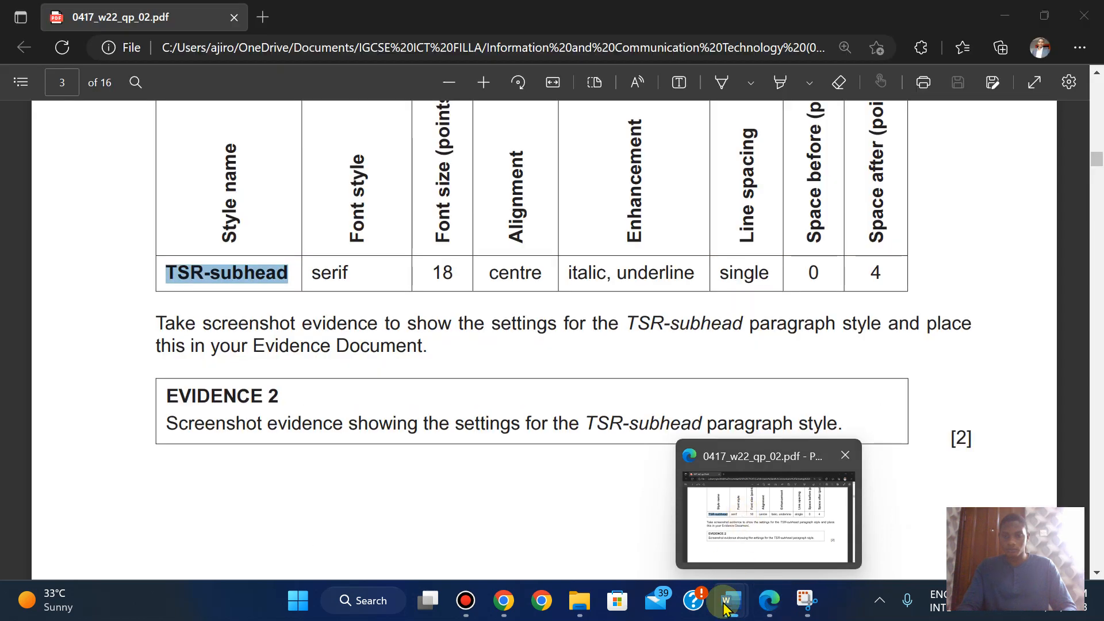
{"action": "mouse_move", "coordinate": [731, 601]}
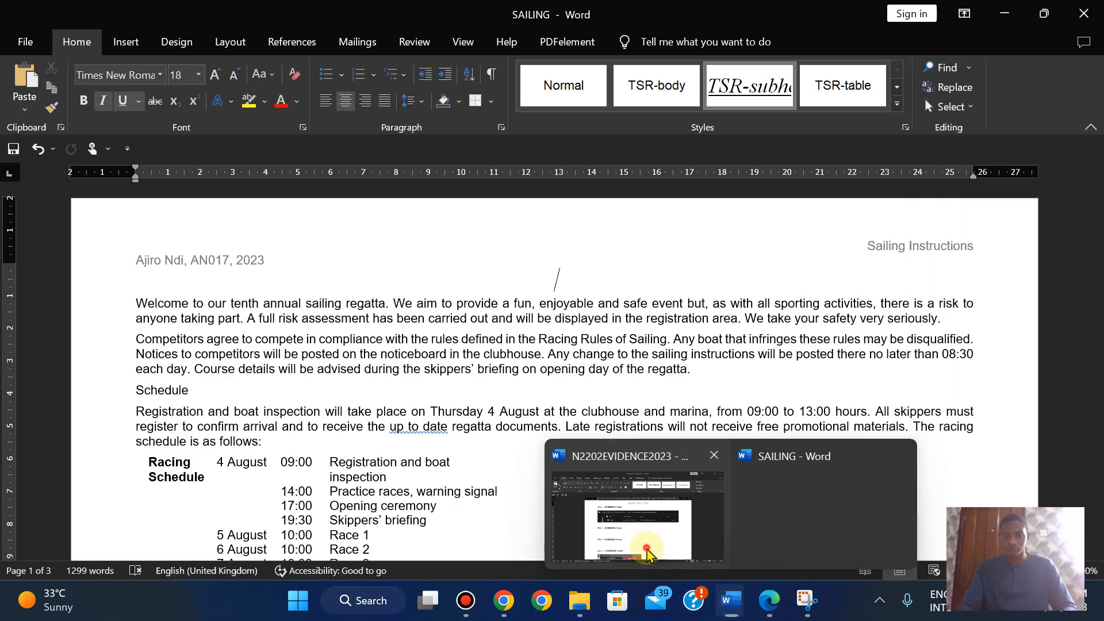
{"action": "left_click", "coordinate": [647, 553]}
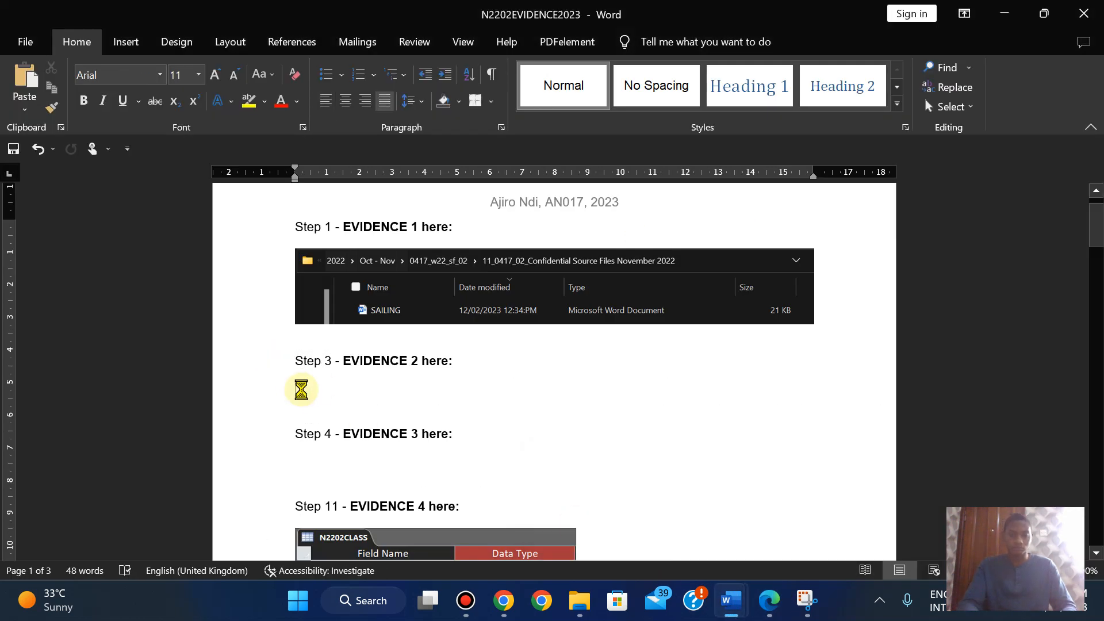
{"action": "key", "text": "ctrl+v"}
- Copy the title 'Tawara Sailing Regatta' from question 4 on page 4 of the exam paper
{"action": "mouse_move", "coordinate": [498, 2]}
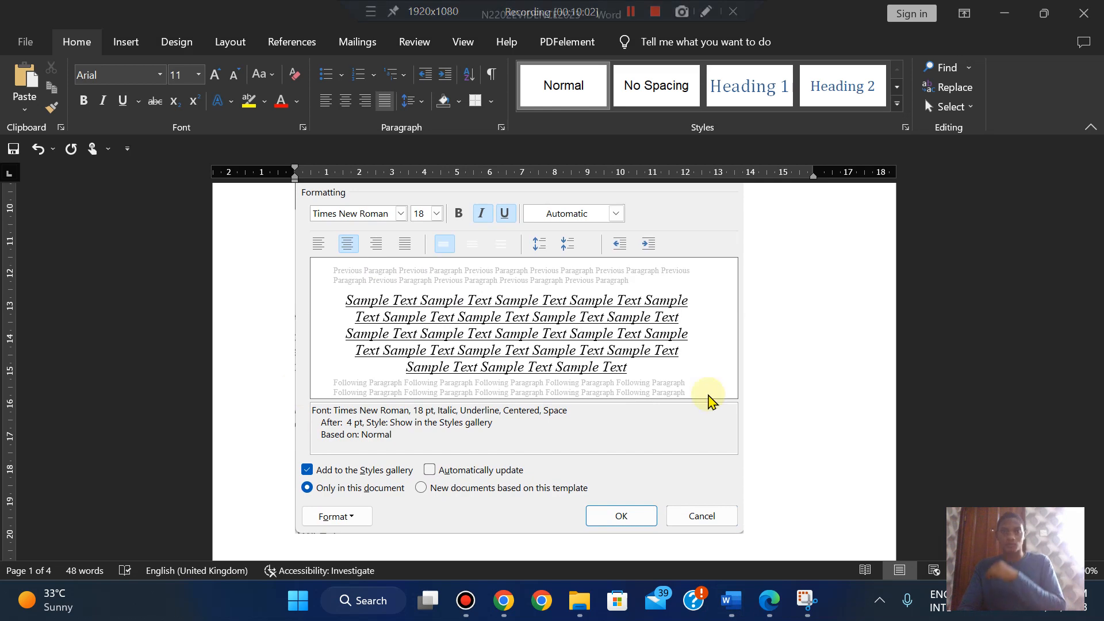
{"action": "left_click", "coordinate": [773, 608]}
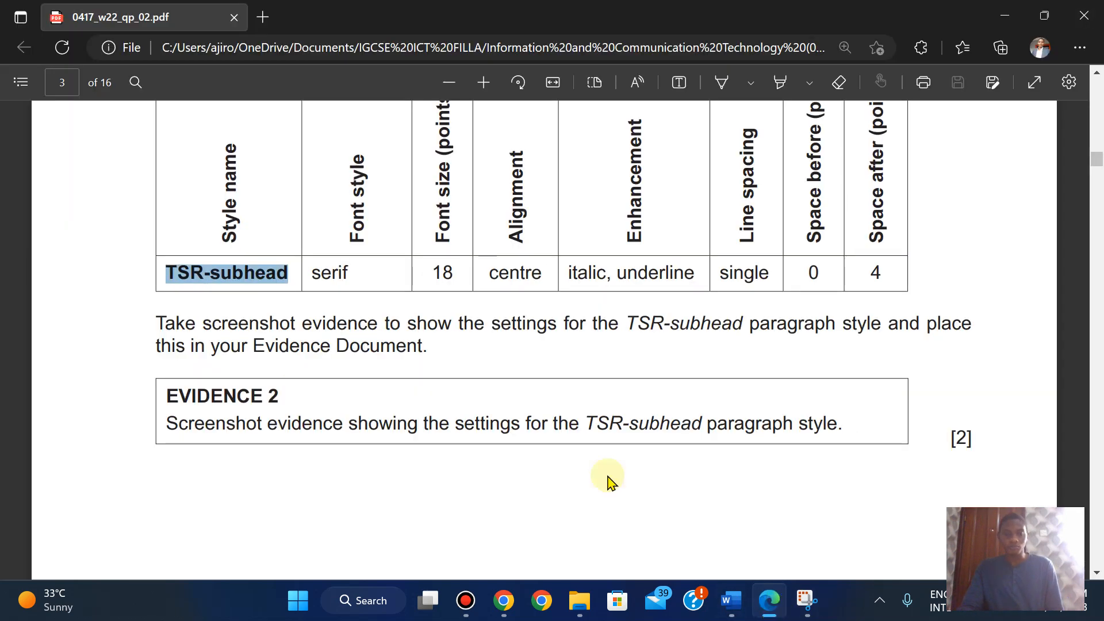
{"action": "scroll", "coordinate": [412, 301], "scroll_direction": "down", "scroll_amount": 3}
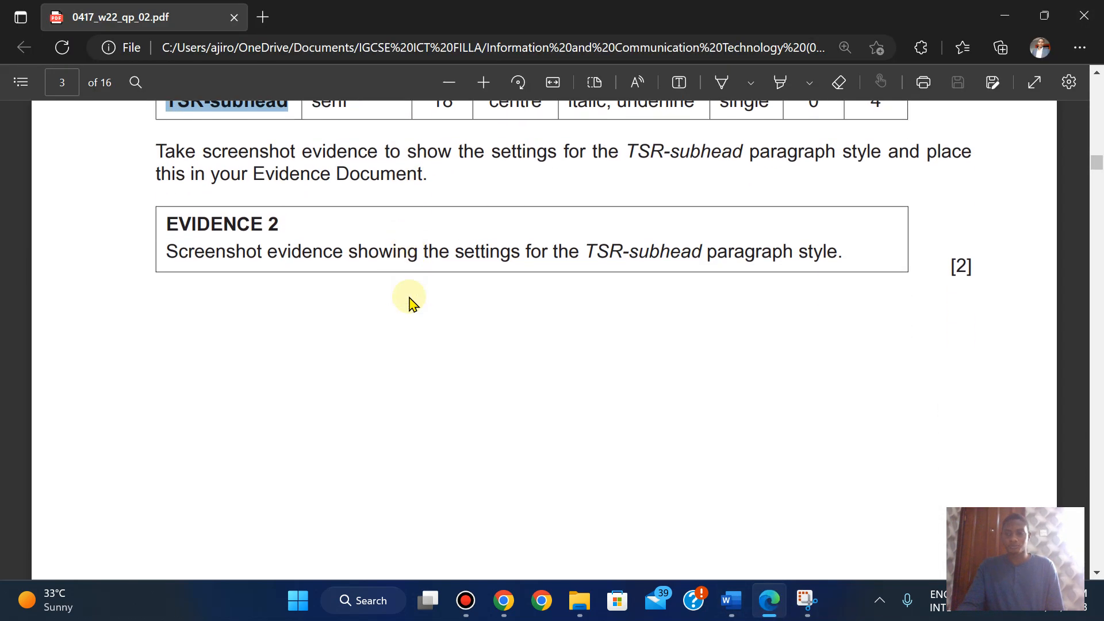
{"action": "scroll", "coordinate": [412, 300], "scroll_direction": "down", "scroll_amount": 10}
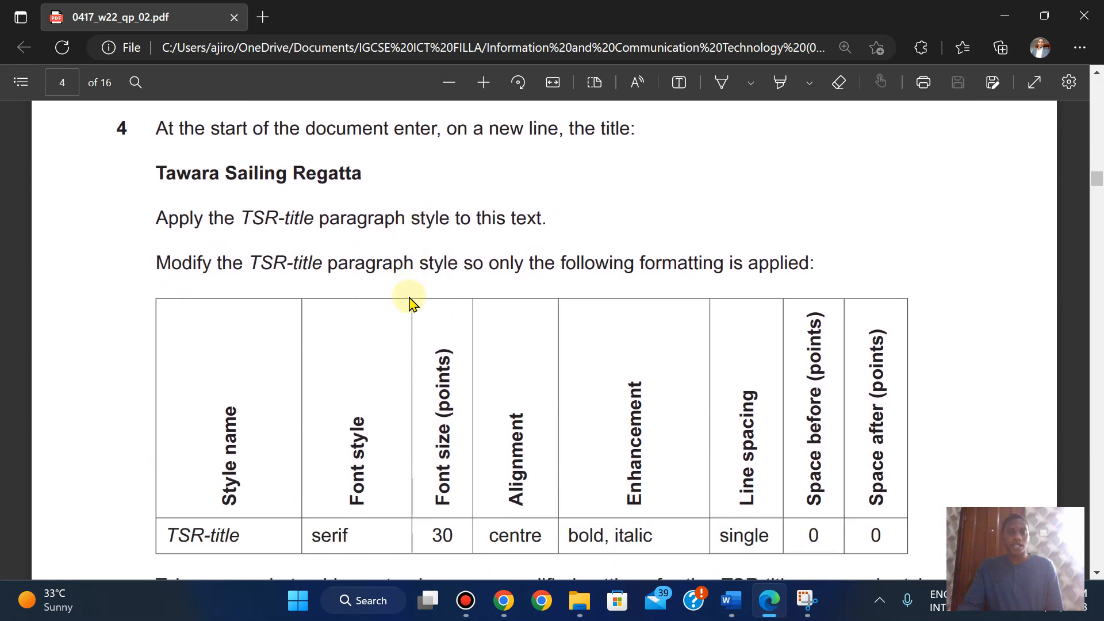
{"action": "scroll", "coordinate": [411, 301], "scroll_direction": "up", "scroll_amount": 1}
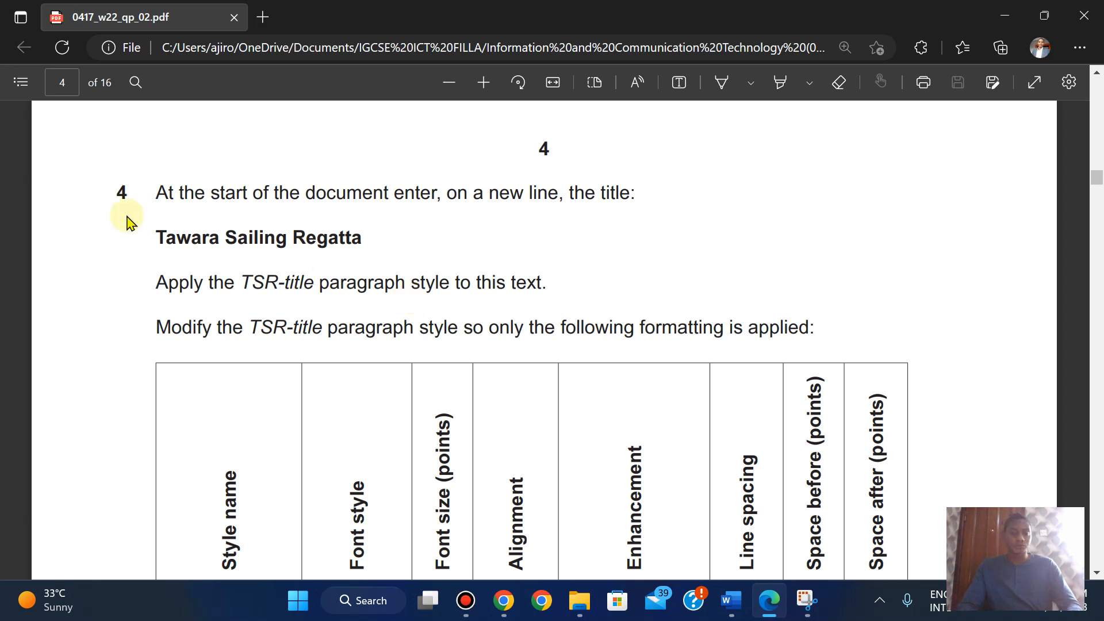
{"action": "left_click_drag", "start_coordinate": [158, 236], "coordinate": [357, 242]}
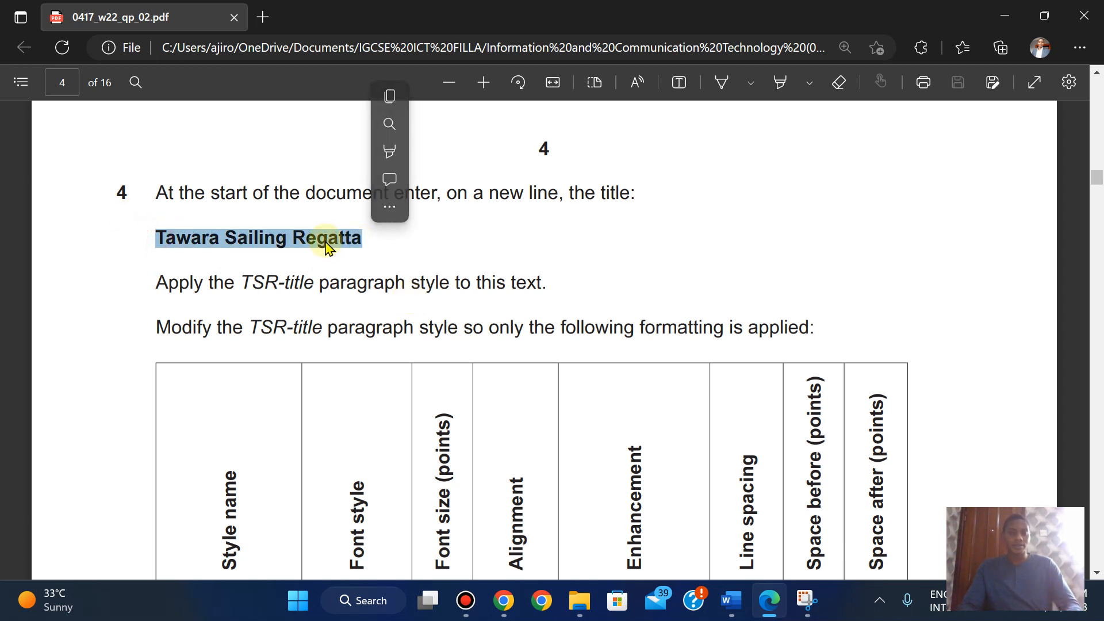
{"action": "left_click", "coordinate": [389, 95]}
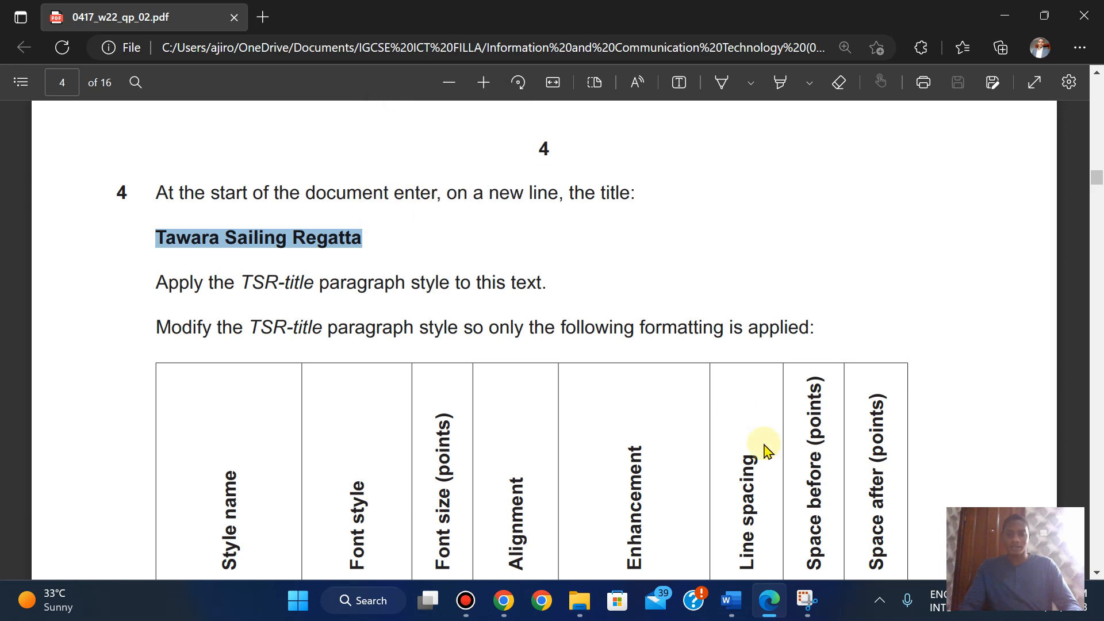
- Paste 'Tawara Sailing Regatta' at the top of SAILING and apply the TSR-title style
{"action": "mouse_move", "coordinate": [742, 614]}
{"action": "left_click", "coordinate": [823, 514]}
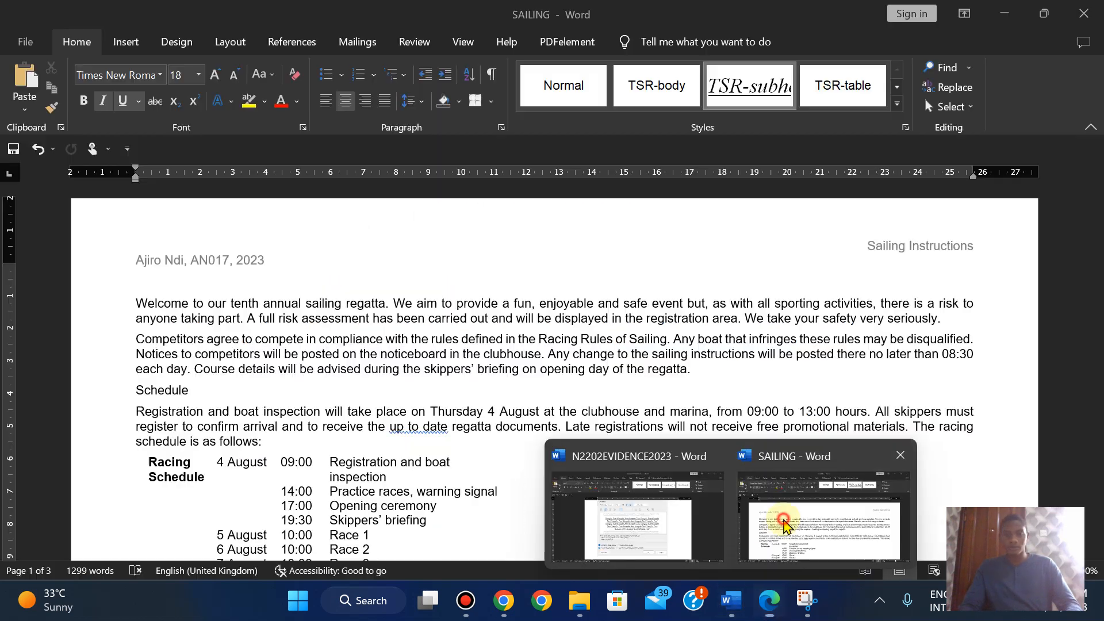
{"action": "key", "text": "ctrl+v"}
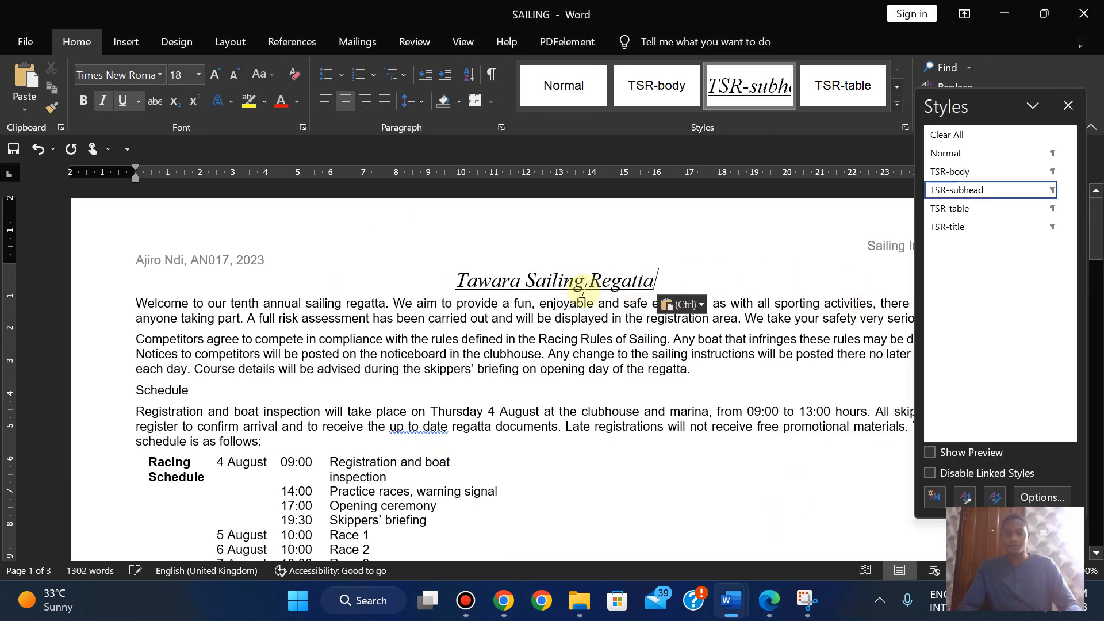
{"action": "left_click", "coordinate": [769, 602]}
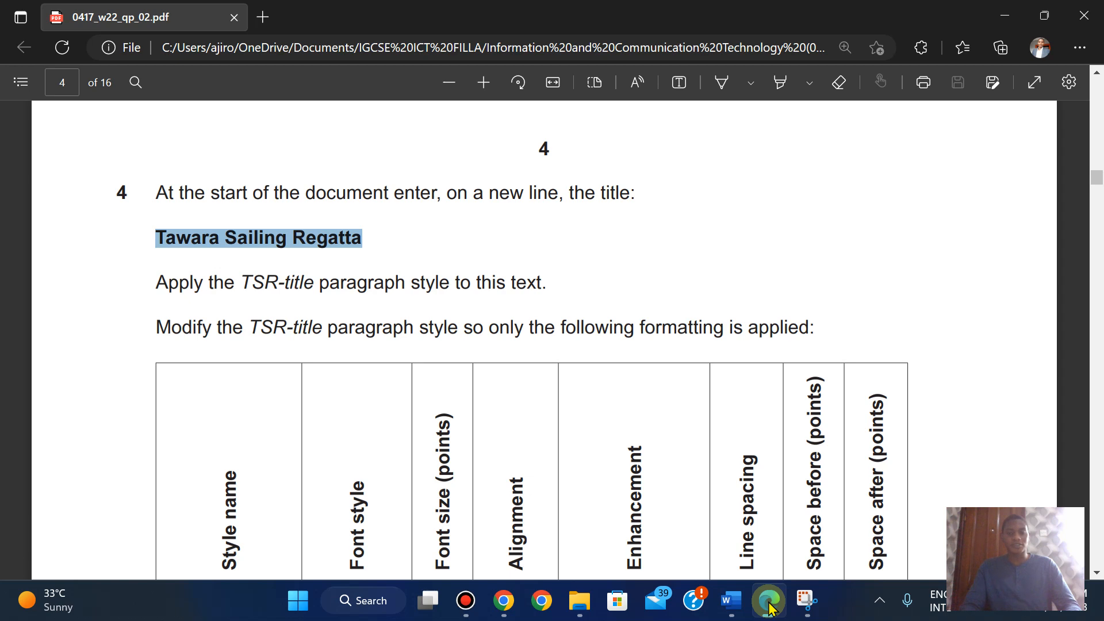
{"action": "left_click", "coordinate": [770, 603]}
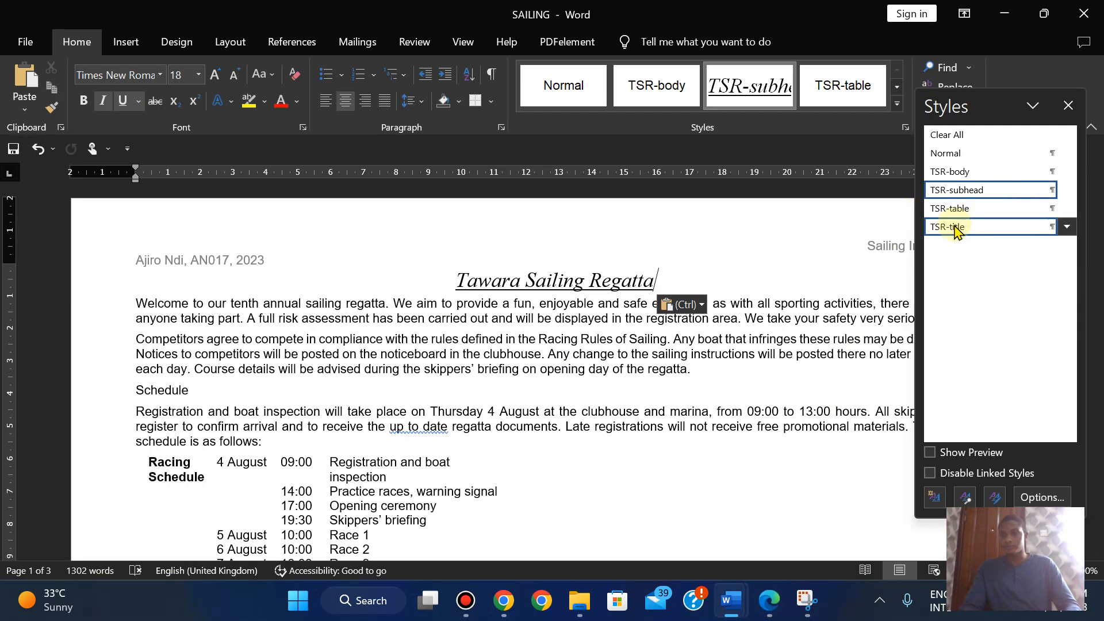
{"action": "left_click", "coordinate": [954, 228]}
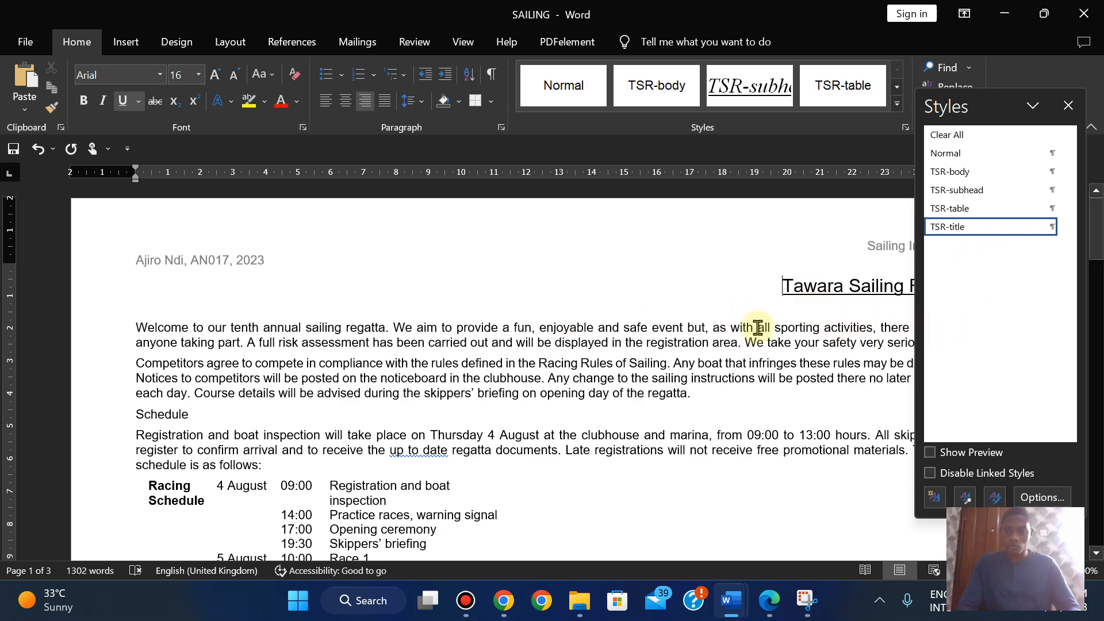
{"action": "left_click", "coordinate": [769, 602]}
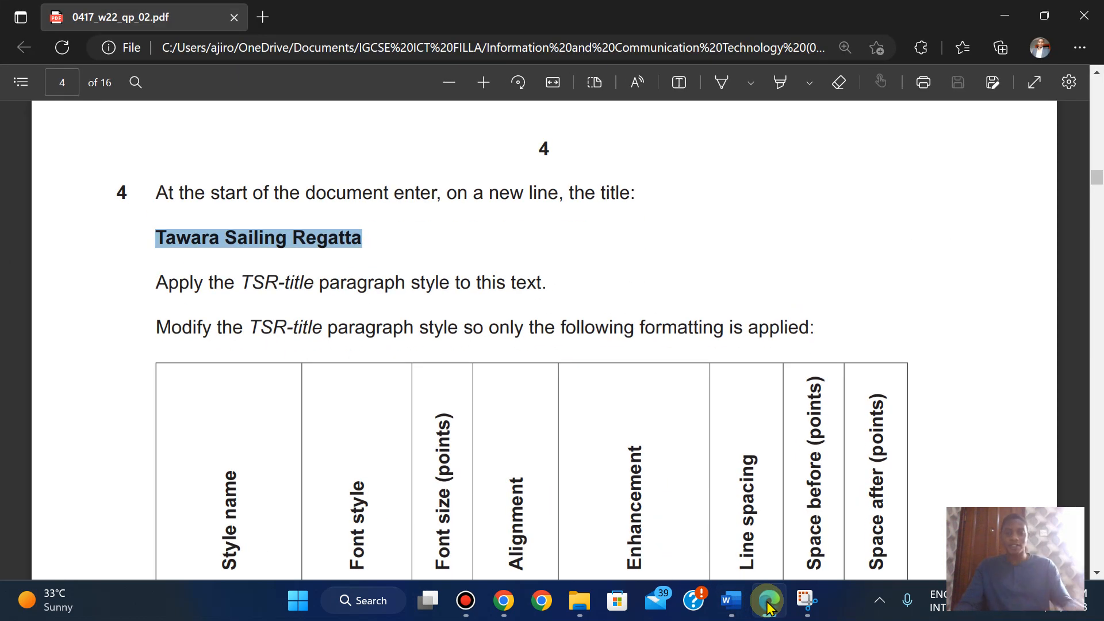
{"action": "key", "text": "Down"}
{"action": "key", "text": "Down"}
{"action": "key", "text": "Down"}
{"action": "key", "text": "Down"}
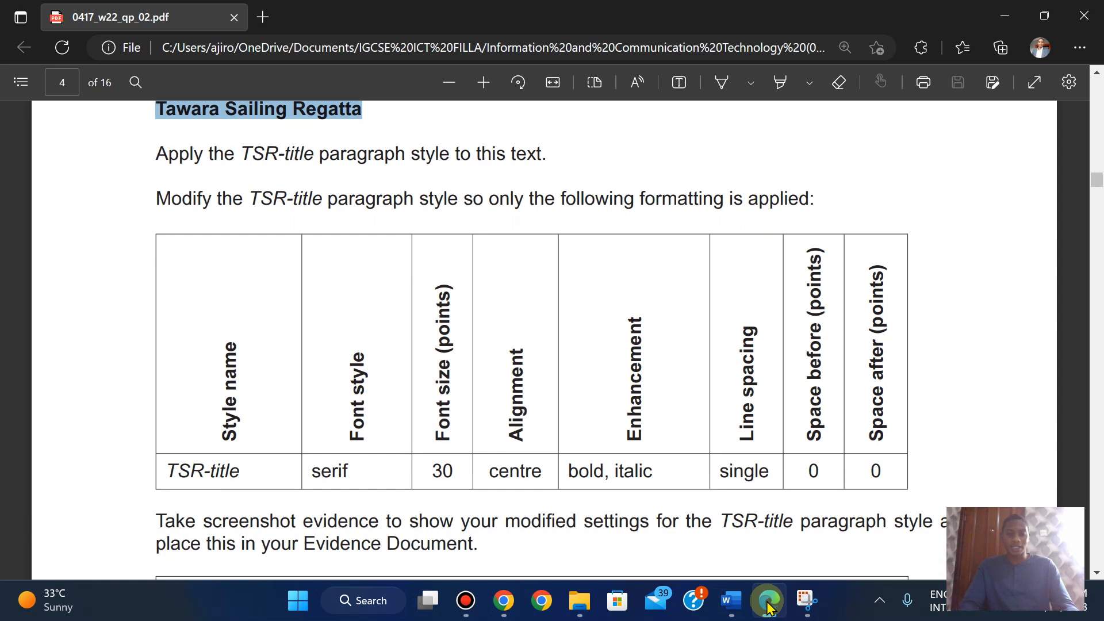
{"action": "left_click", "coordinate": [769, 602]}
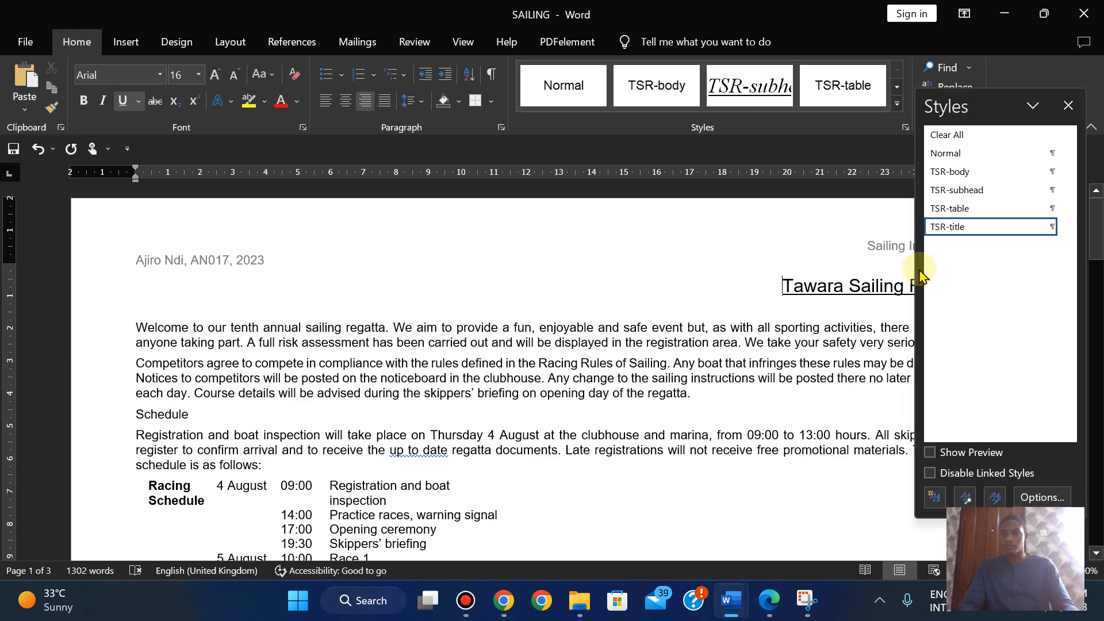
- Modify the TSR-title style, setting its font to Times New Roman
{"action": "right_click", "coordinate": [948, 233]}
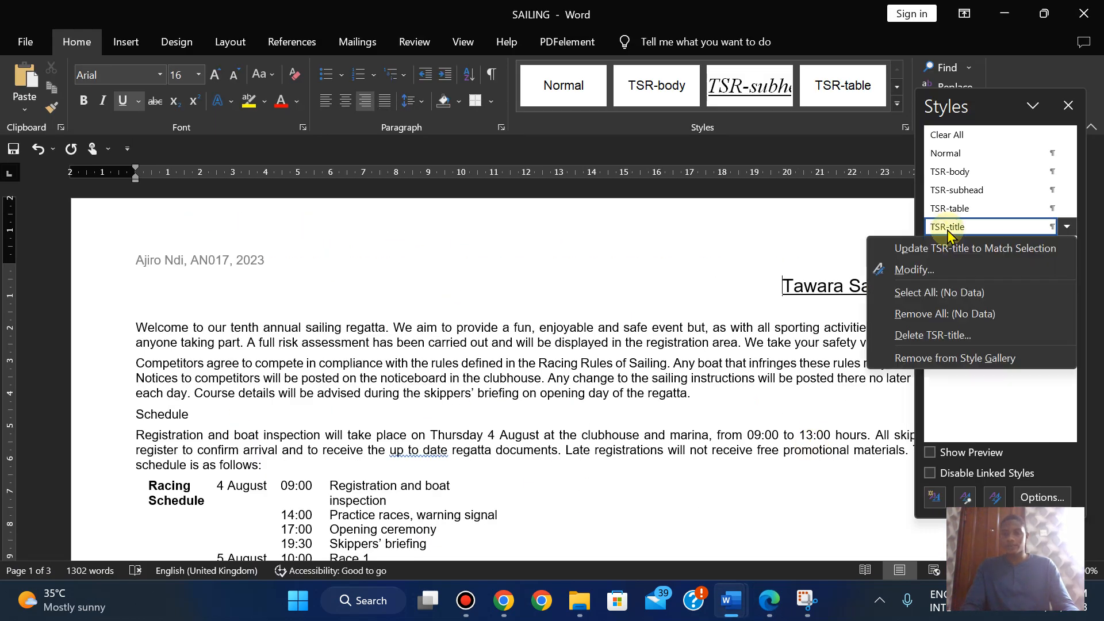
{"action": "left_click", "coordinate": [921, 275]}
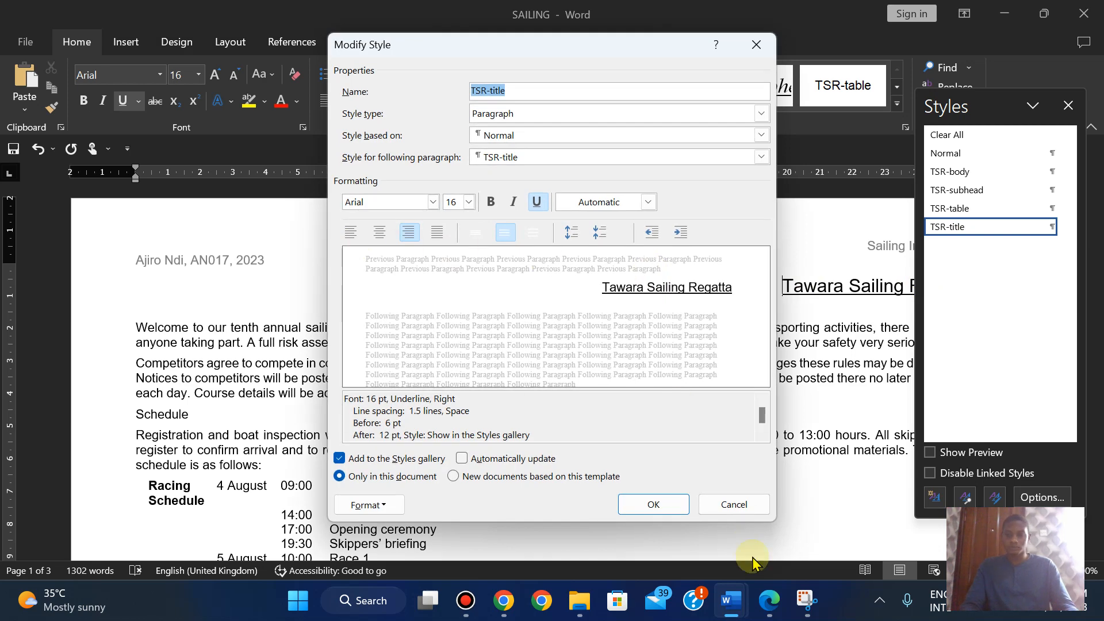
{"action": "left_click", "coordinate": [769, 603]}
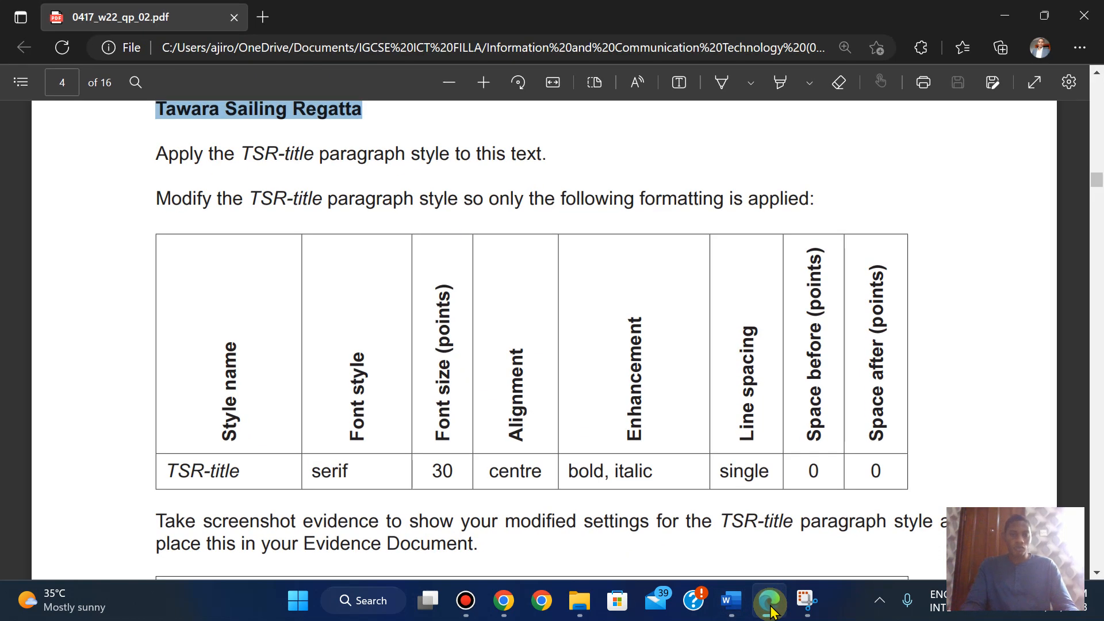
{"action": "key", "text": "Up"}
{"action": "key", "text": "Up"}
{"action": "key", "text": "Up"}
{"action": "key", "text": "Up"}
{"action": "key", "text": "Up"}
{"action": "key", "text": "Up"}
{"action": "key", "text": "Up"}
{"action": "key", "text": "Up"}
{"action": "key", "text": "Up"}
{"action": "key", "text": "Up"}
{"action": "key", "text": "Up"}
{"action": "key", "text": "Up"}
{"action": "key", "text": "Up"}
{"action": "key", "text": "Up"}
{"action": "key", "text": "Up"}
{"action": "key", "text": "Up"}
{"action": "key", "text": "Up"}
{"action": "key", "text": "Up"}
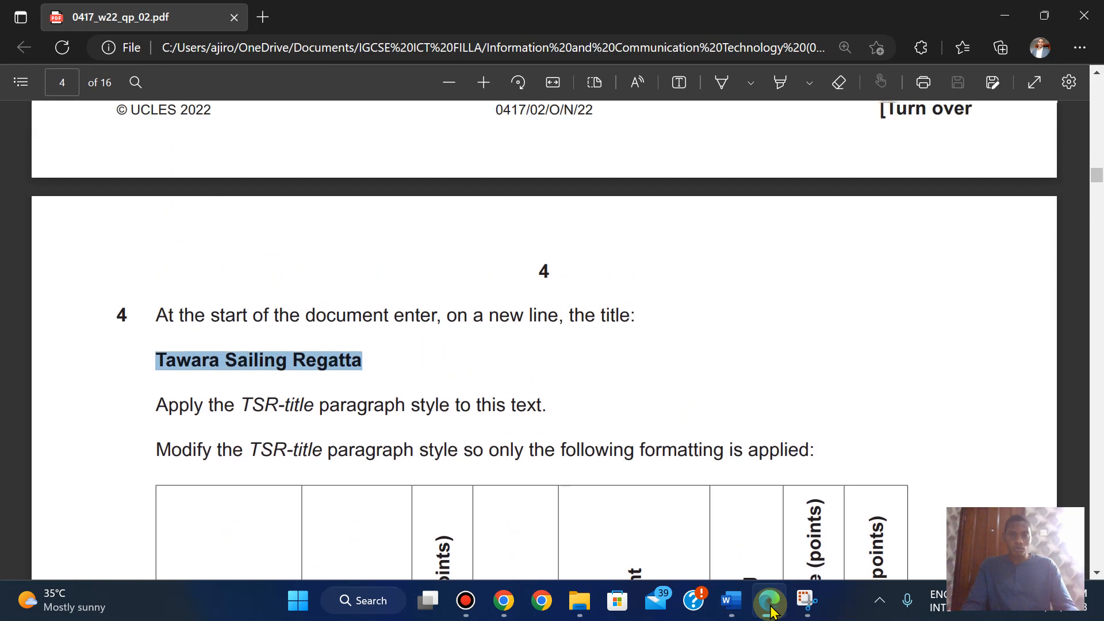
{"action": "key", "text": "Up"}
{"action": "key", "text": "Up"}
{"action": "key", "text": "Up"}
{"action": "key", "text": "Up"}
{"action": "key", "text": "Up"}
{"action": "key", "text": "Up"}
{"action": "key", "text": "Up"}
{"action": "key", "text": "Up"}
{"action": "key", "text": "Up"}
{"action": "key", "text": "Up"}
{"action": "key", "text": "Up"}
{"action": "key", "text": "Up"}
{"action": "key", "text": "Up"}
{"action": "key", "text": "Up"}
{"action": "key", "text": "Up"}
{"action": "key", "text": "Up"}
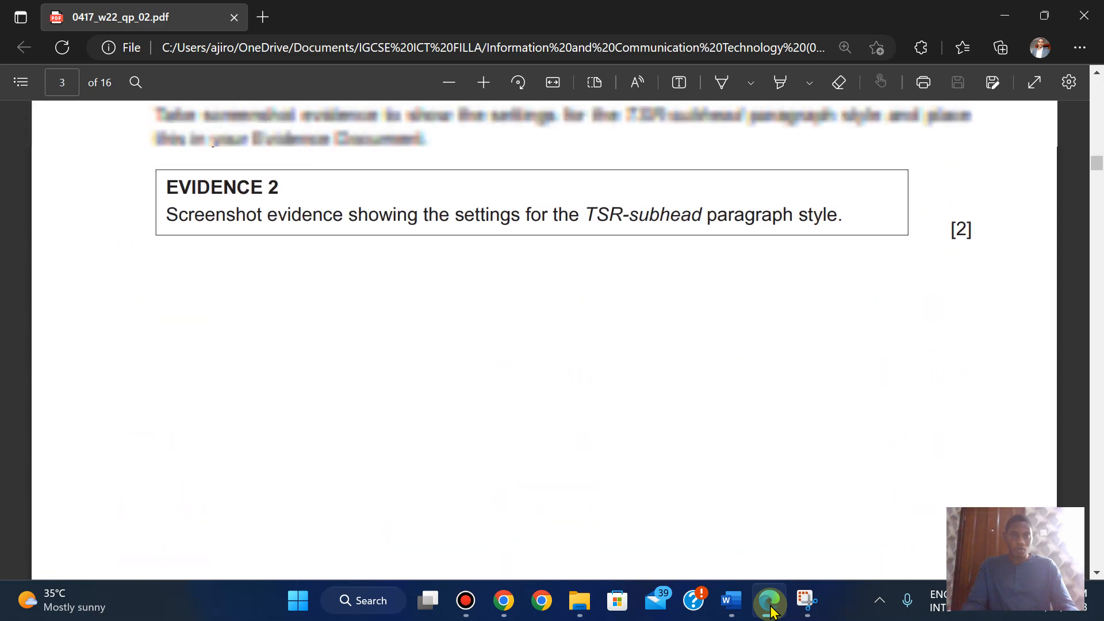
{"action": "key", "text": "Down"}
{"action": "key", "text": "Down"}
{"action": "key", "text": "Down"}
{"action": "key", "text": "Down"}
{"action": "key", "text": "Down"}
{"action": "key", "text": "Down"}
{"action": "key", "text": "Down"}
{"action": "key", "text": "Down"}
{"action": "key", "text": "Down"}
{"action": "key", "text": "Down"}
{"action": "key", "text": "Down"}
{"action": "key", "text": "Down"}
{"action": "key", "text": "Down"}
{"action": "key", "text": "Down"}
{"action": "key", "text": "Down"}
{"action": "key", "text": "Down"}
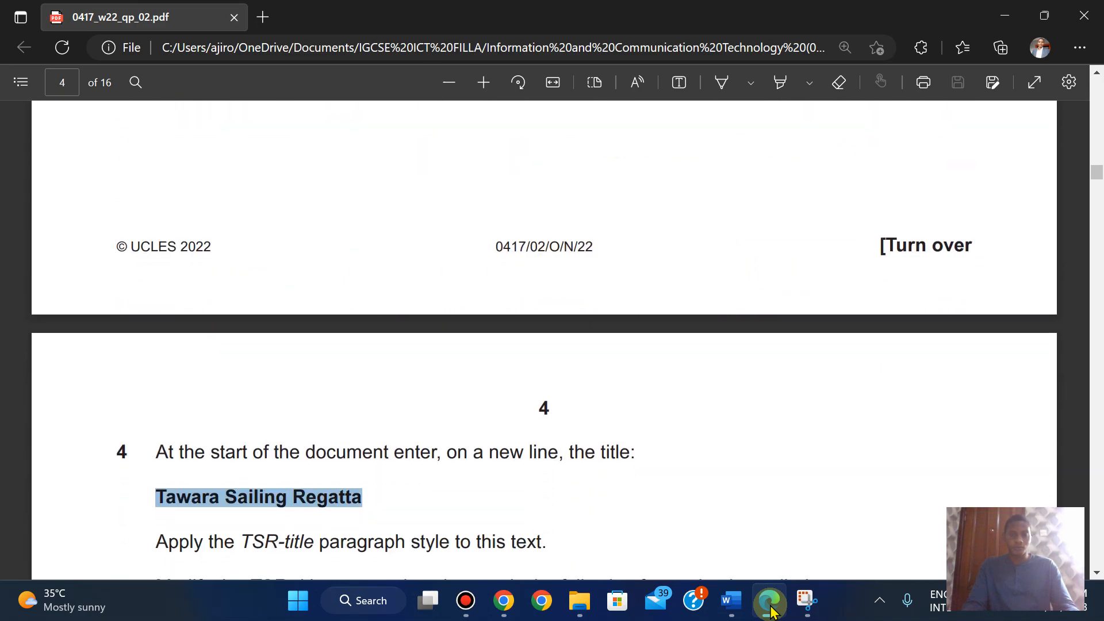
{"action": "key", "text": "Down"}
{"action": "key", "text": "Down"}
{"action": "key", "text": "Down"}
{"action": "key", "text": "Down"}
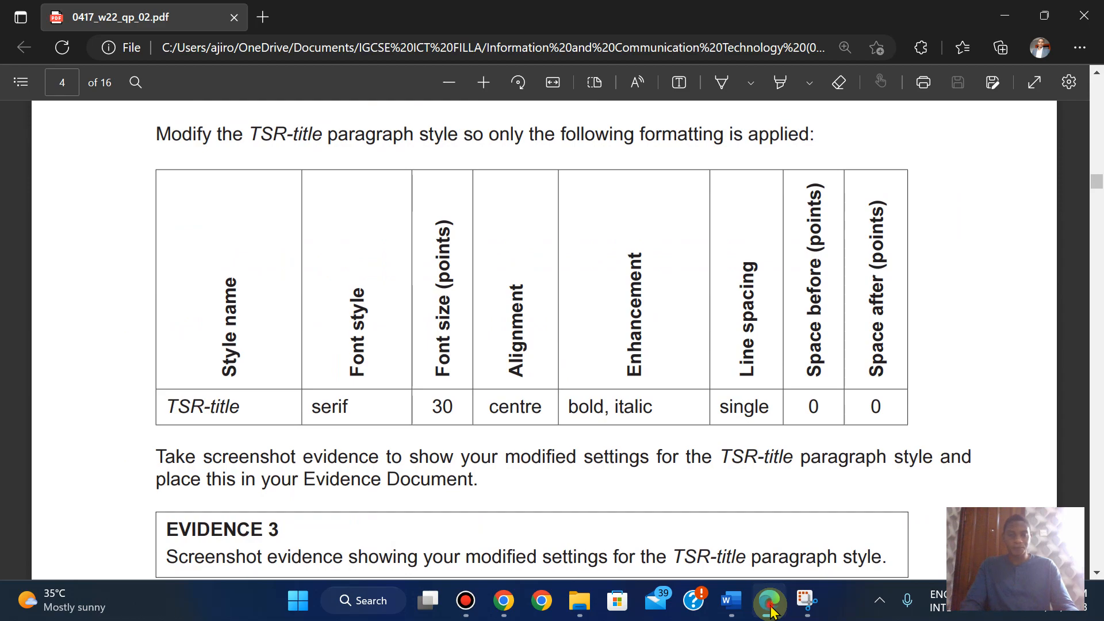
{"action": "left_click", "coordinate": [771, 612]}
{"action": "left_click", "coordinate": [771, 612]}
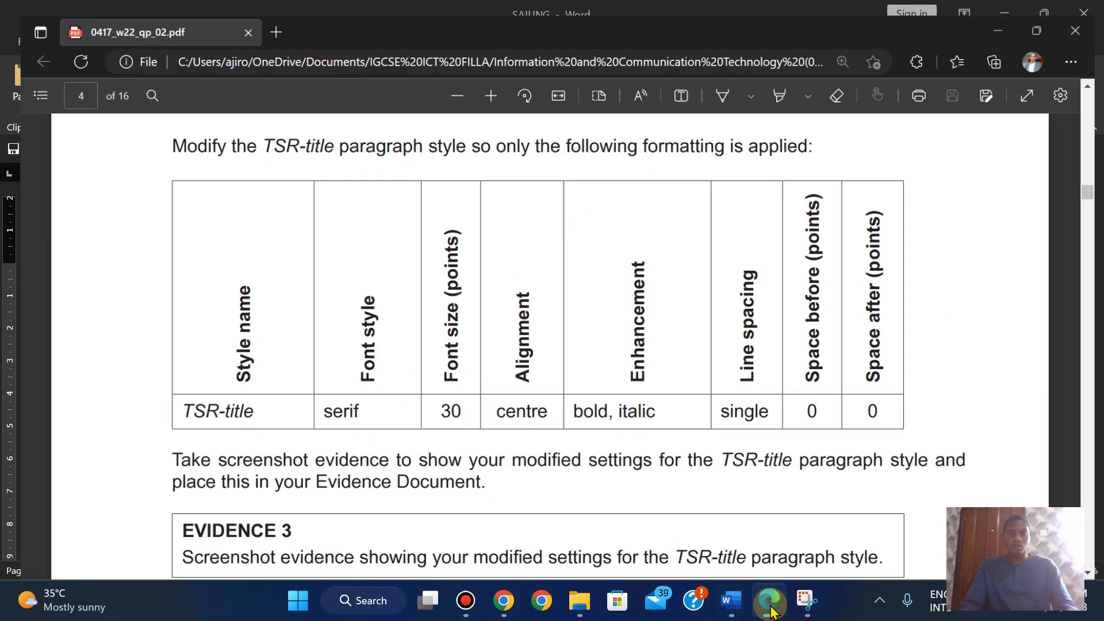
{"action": "left_click", "coordinate": [771, 611]}
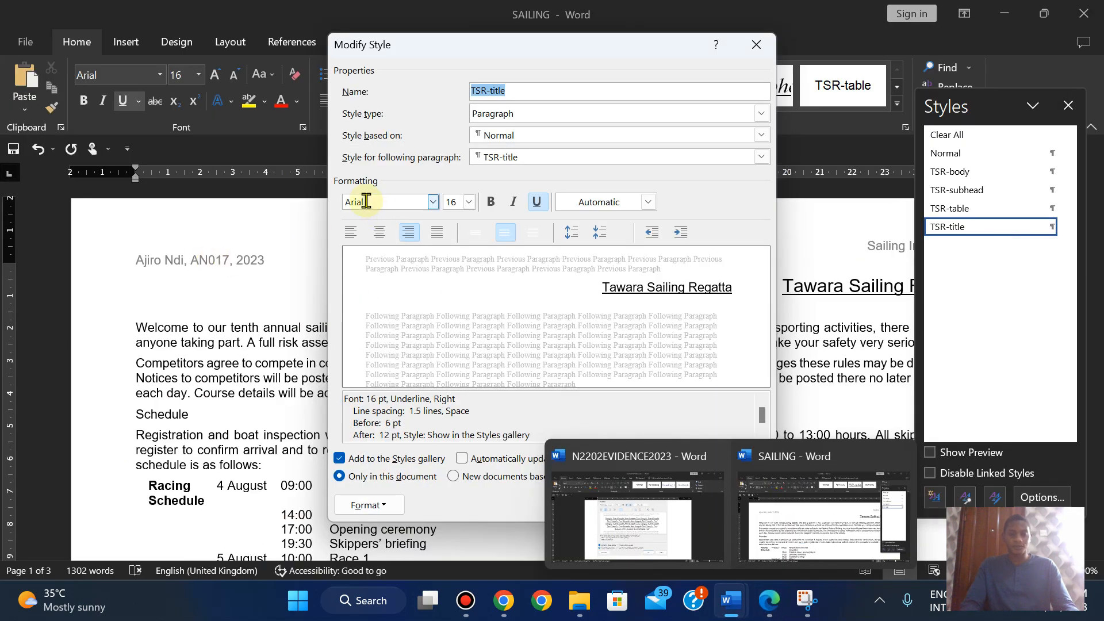
{"action": "left_click", "coordinate": [366, 200]}
{"action": "type", "text": "Times New Roman"}
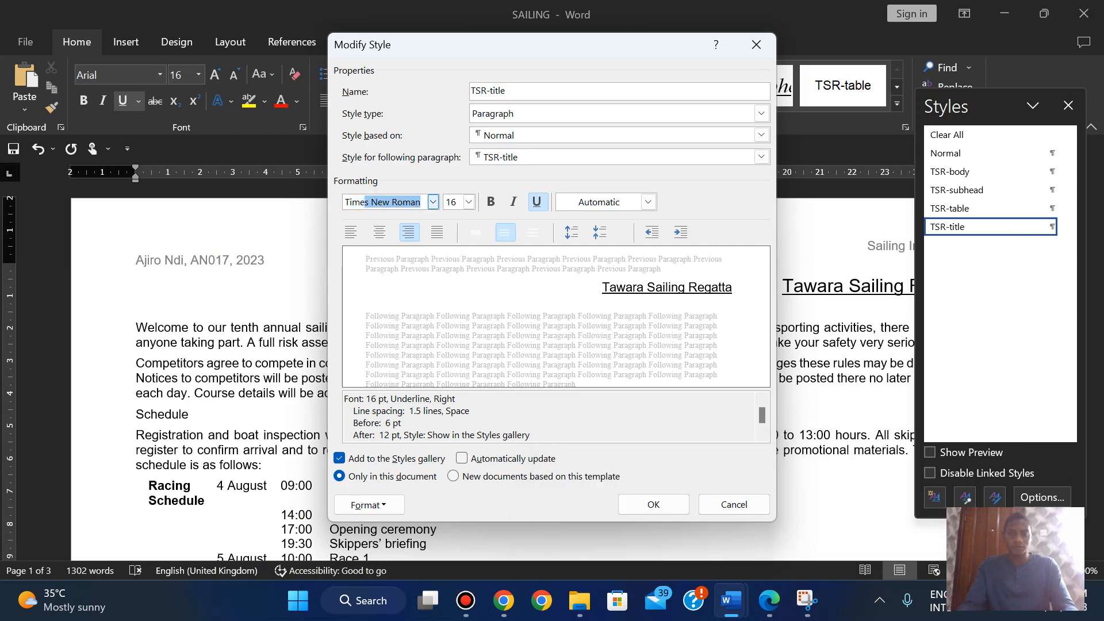
{"action": "left_click", "coordinate": [367, 201]}
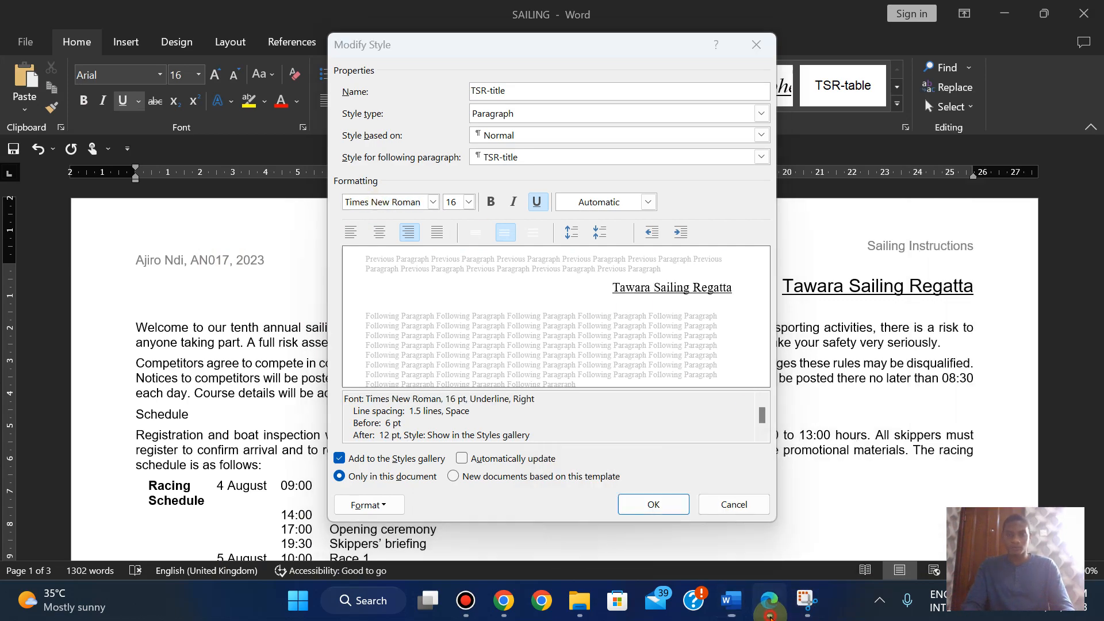
- Make TSR-title 30 pt, centred, bold and italic with no underline
{"action": "left_click", "coordinate": [771, 612]}
{"action": "left_click", "coordinate": [770, 614]}
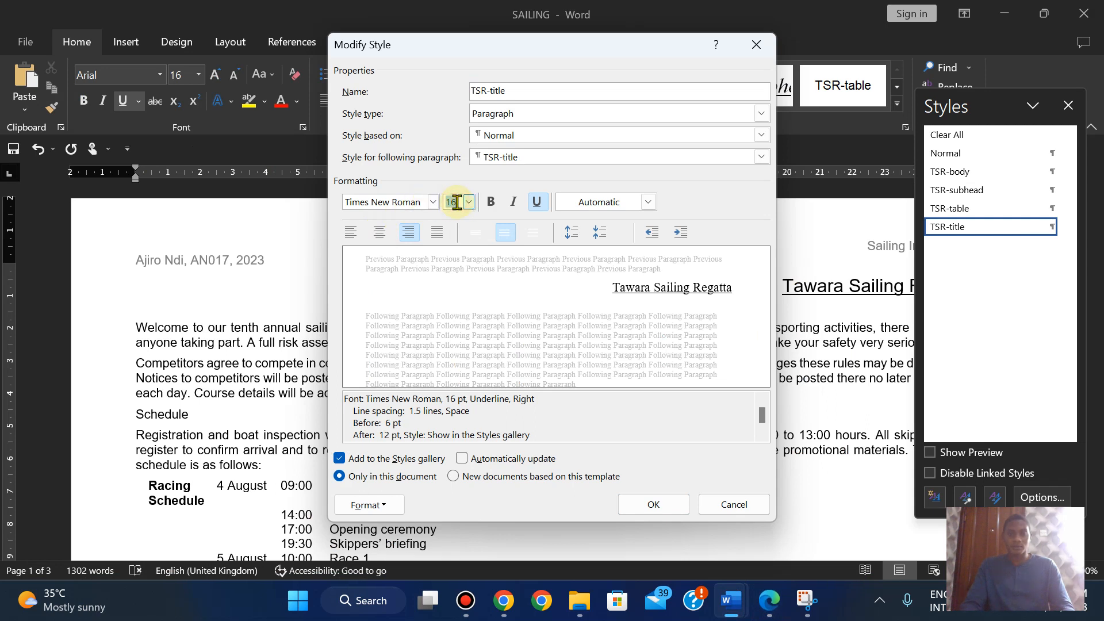
{"action": "type", "text": "30"}
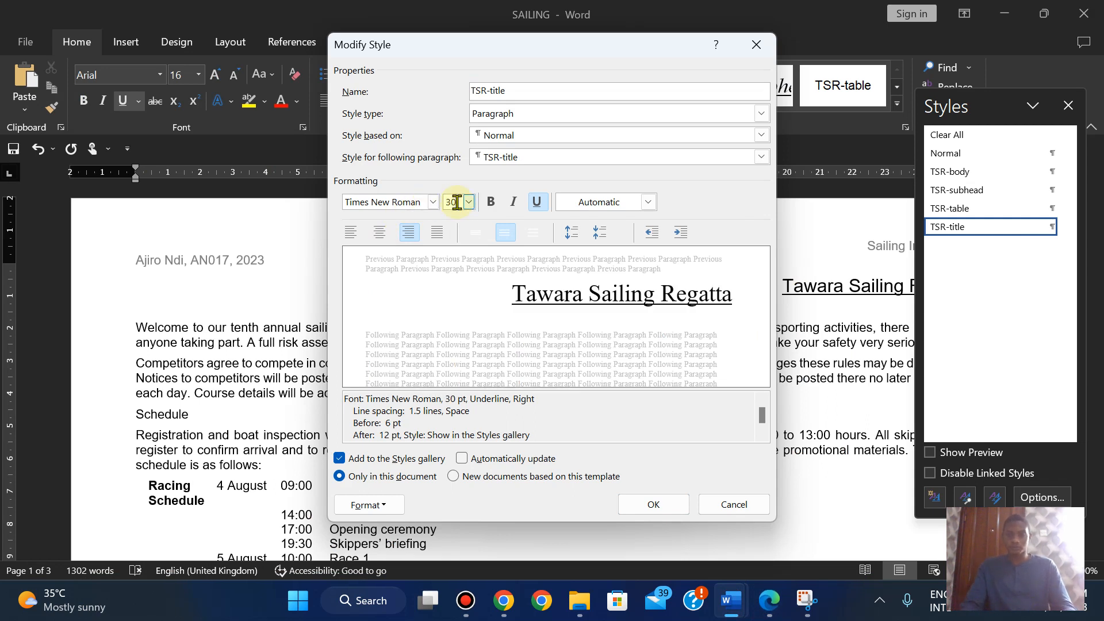
{"action": "left_click", "coordinate": [770, 610]}
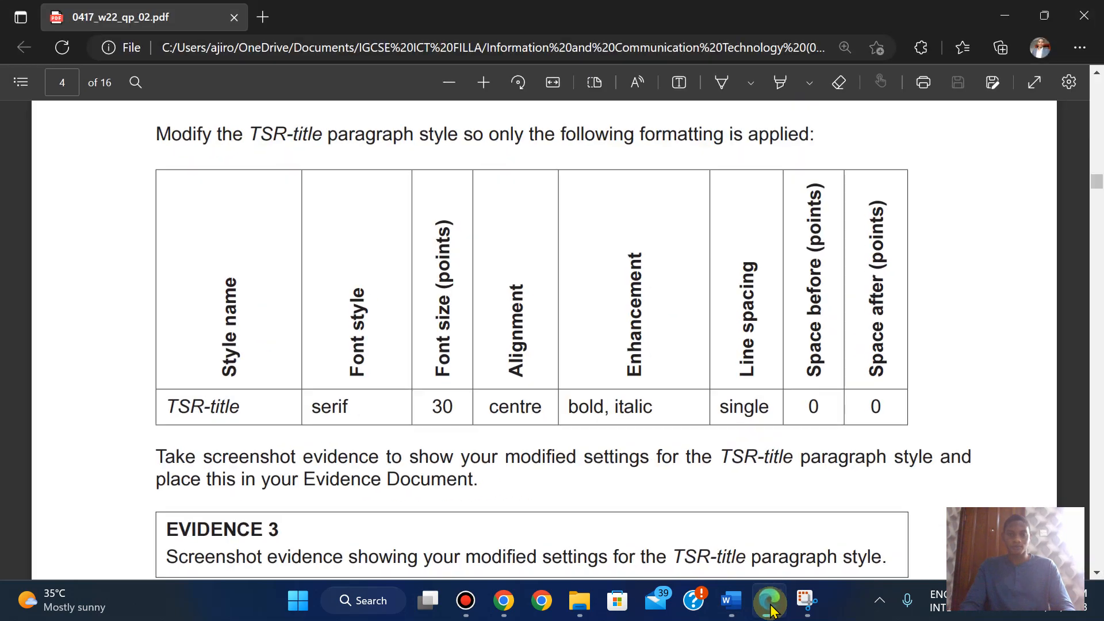
{"action": "left_click", "coordinate": [771, 610]}
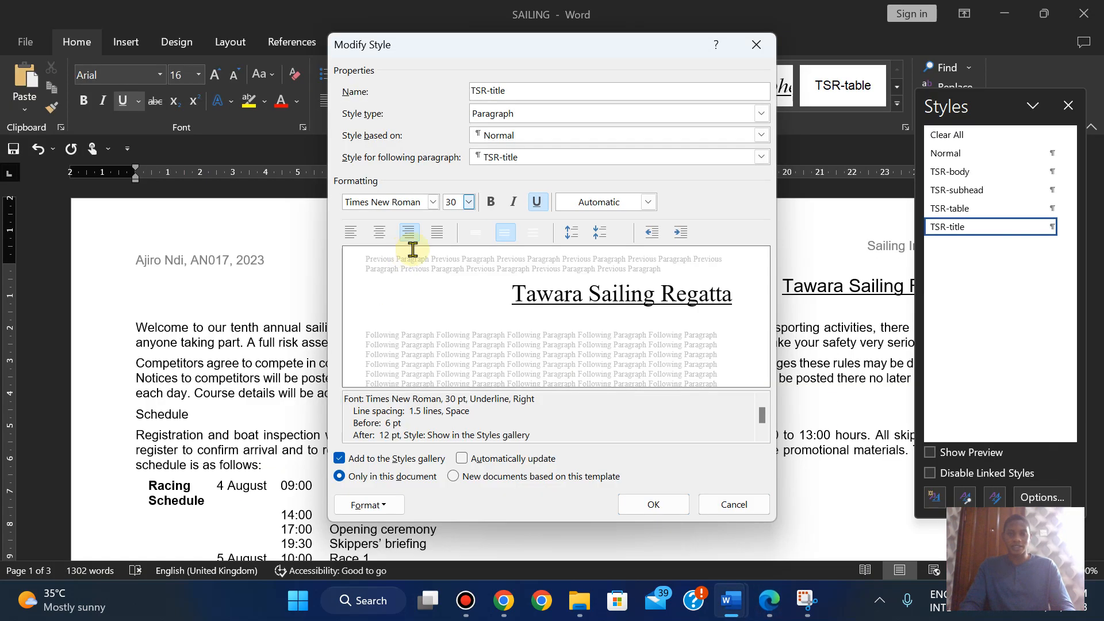
{"action": "left_click", "coordinate": [382, 232]}
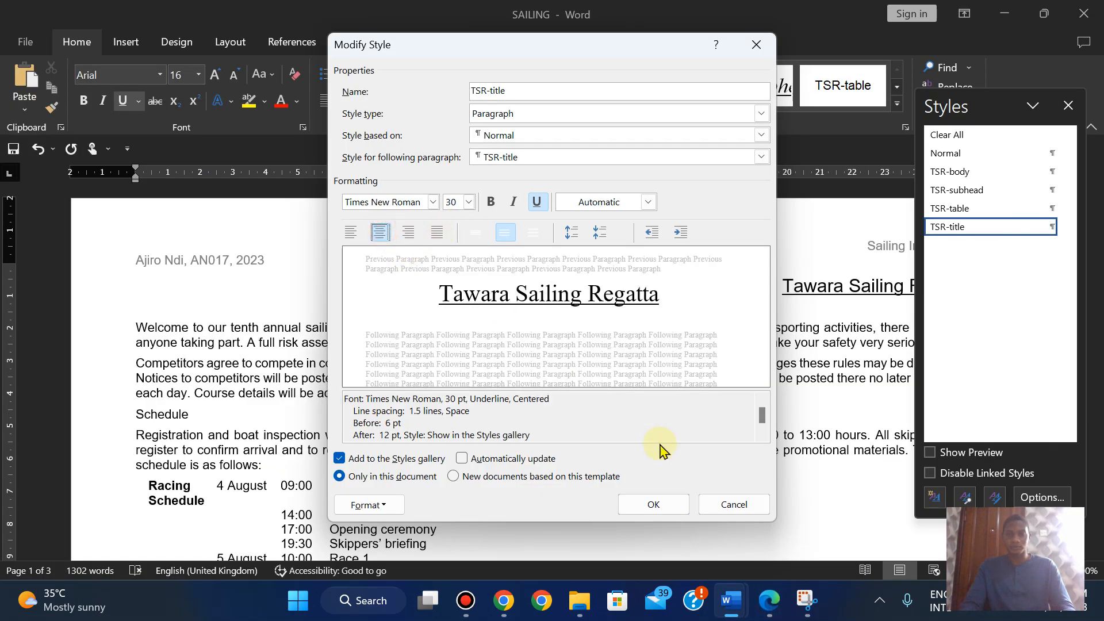
{"action": "left_click", "coordinate": [770, 601]}
{"action": "left_click", "coordinate": [770, 606]}
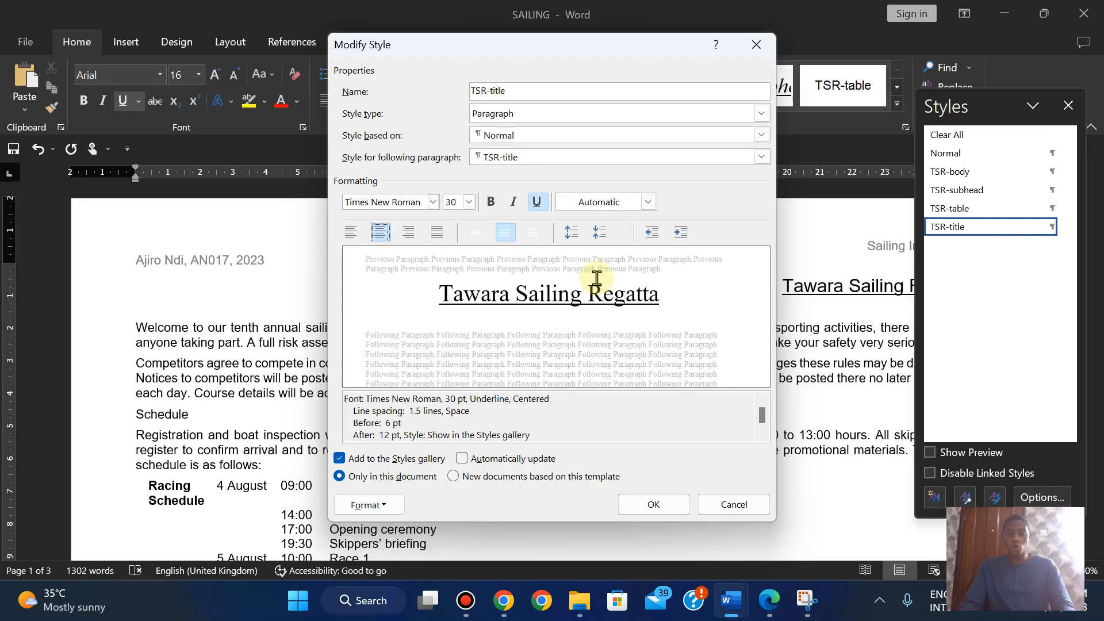
{"action": "left_click", "coordinate": [490, 201]}
{"action": "left_click", "coordinate": [516, 202]}
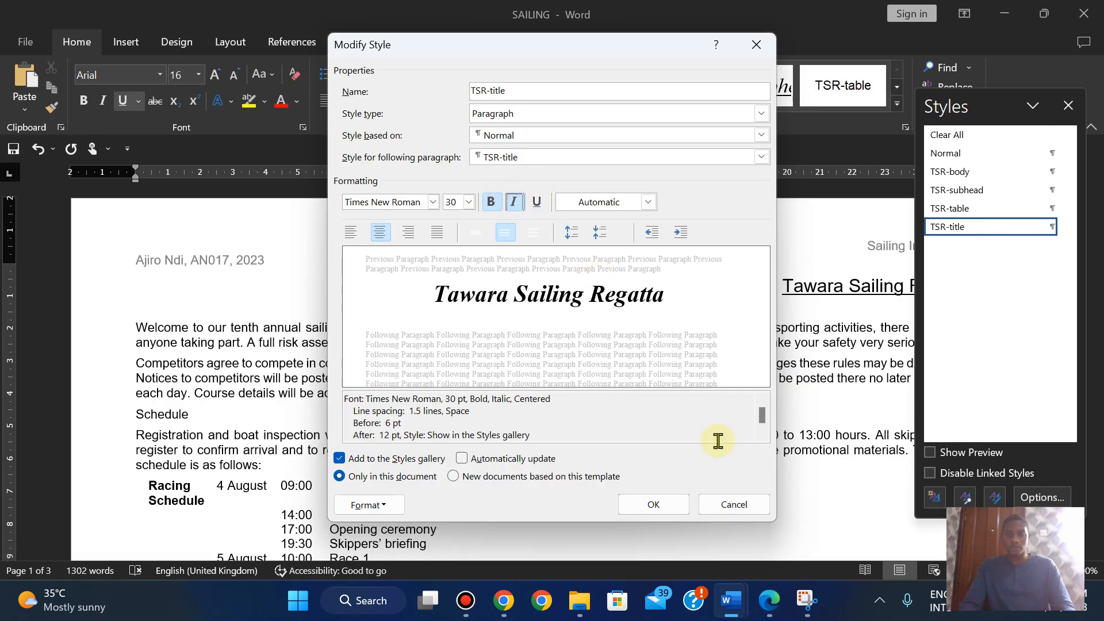
{"action": "left_click", "coordinate": [773, 593]}
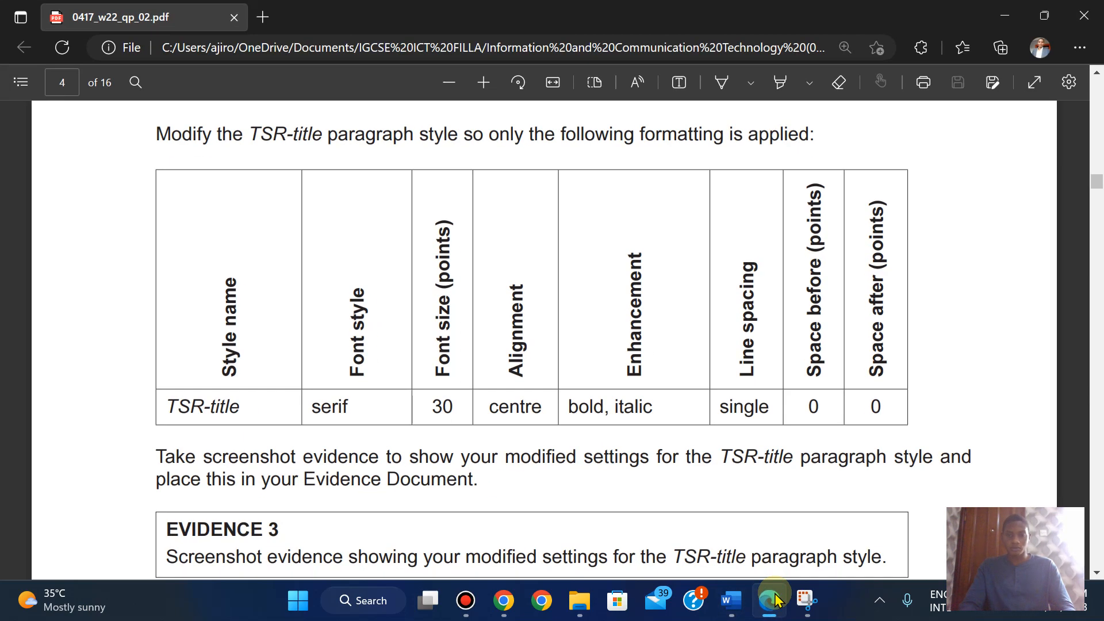
{"action": "left_click", "coordinate": [770, 600]}
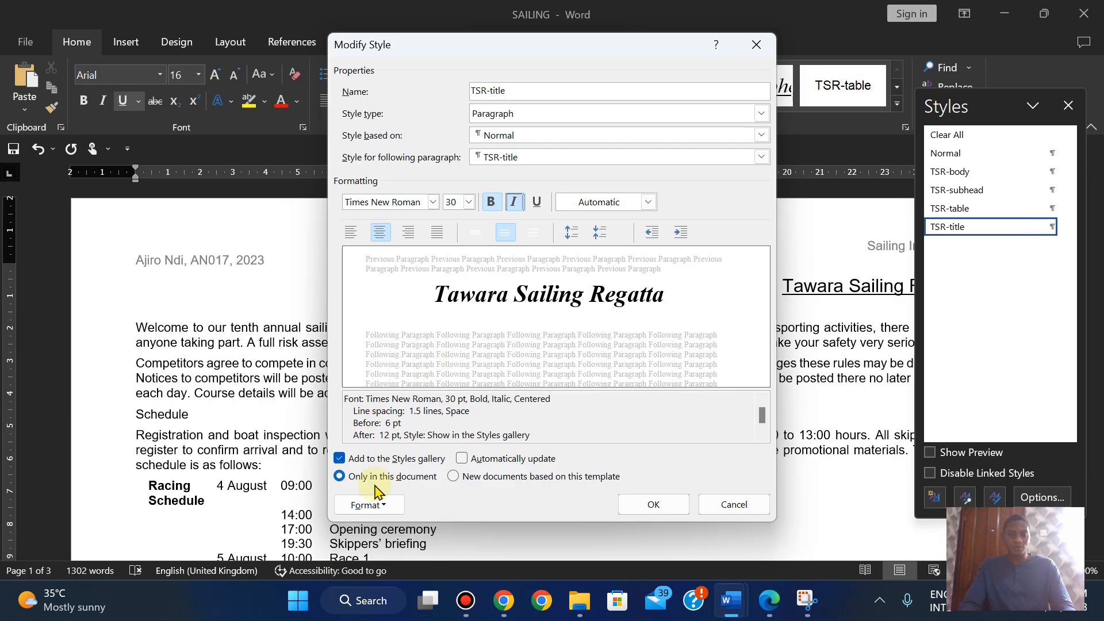
{"action": "left_click", "coordinate": [363, 505]}
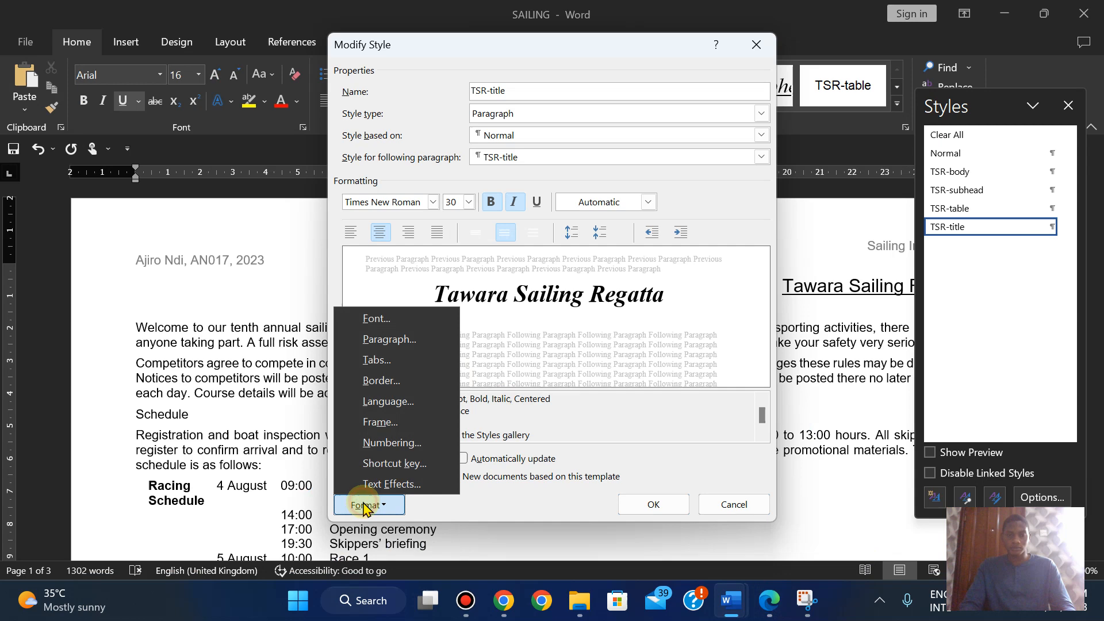
- Set TSR-title's paragraph spacing before and after to 0 pt
{"action": "left_click", "coordinate": [381, 343]}
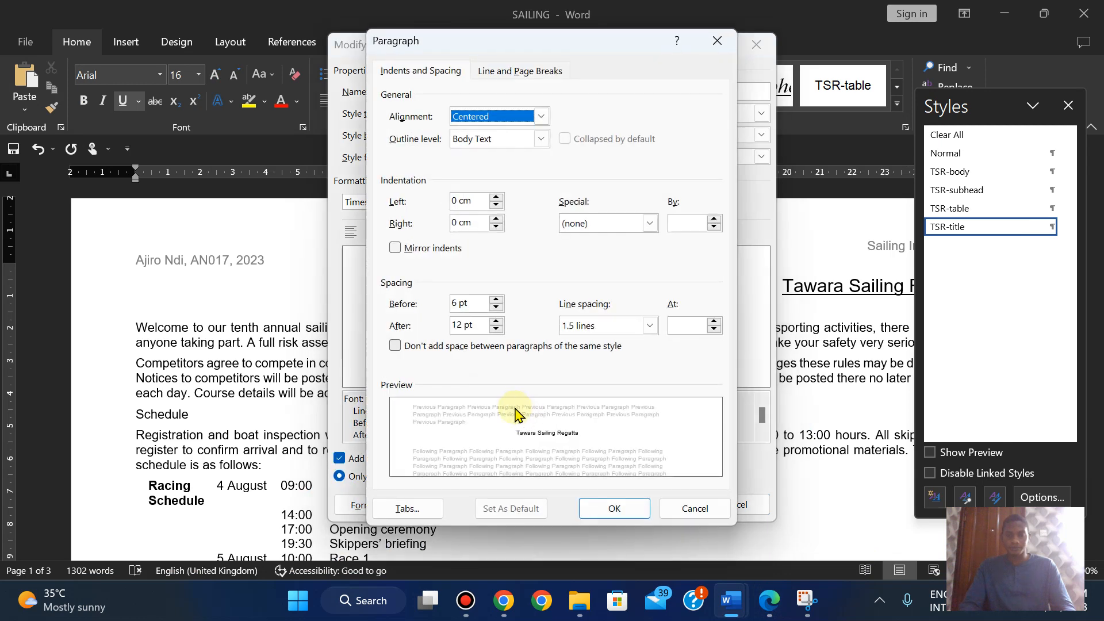
{"action": "left_click", "coordinate": [495, 329]}
{"action": "left_click", "coordinate": [496, 330]}
{"action": "left_click", "coordinate": [496, 329]}
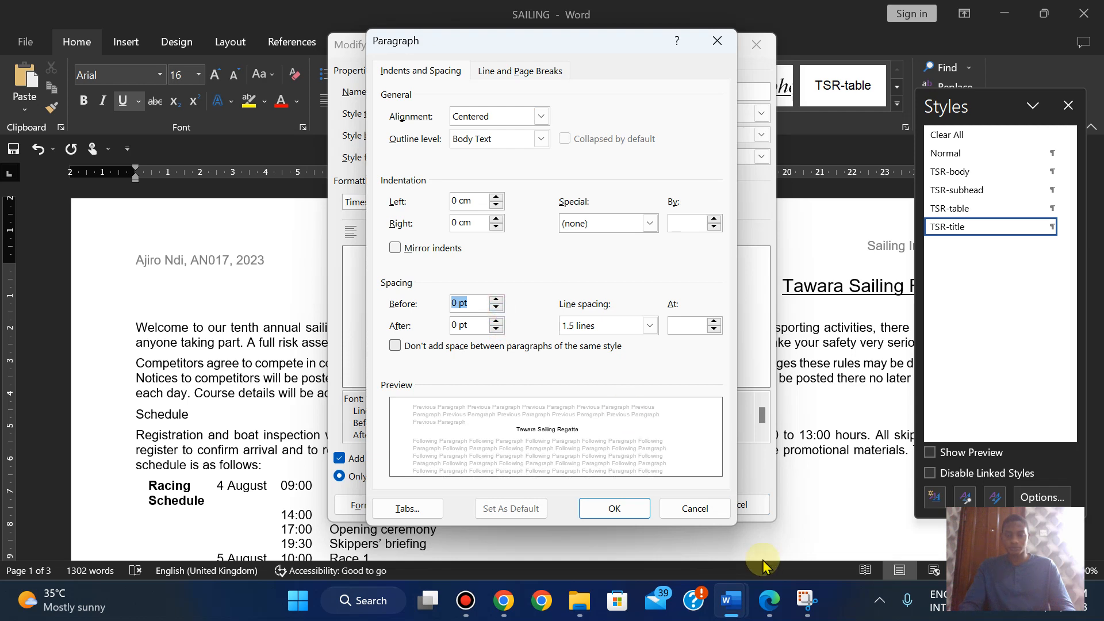
{"action": "left_click", "coordinate": [770, 608]}
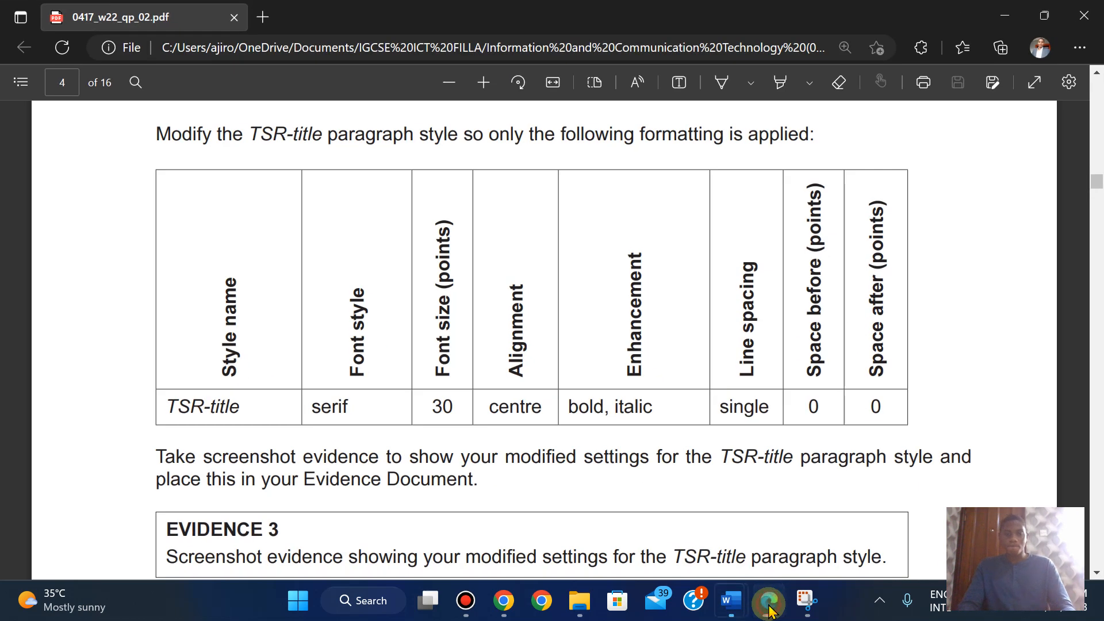
{"action": "left_click", "coordinate": [769, 608]}
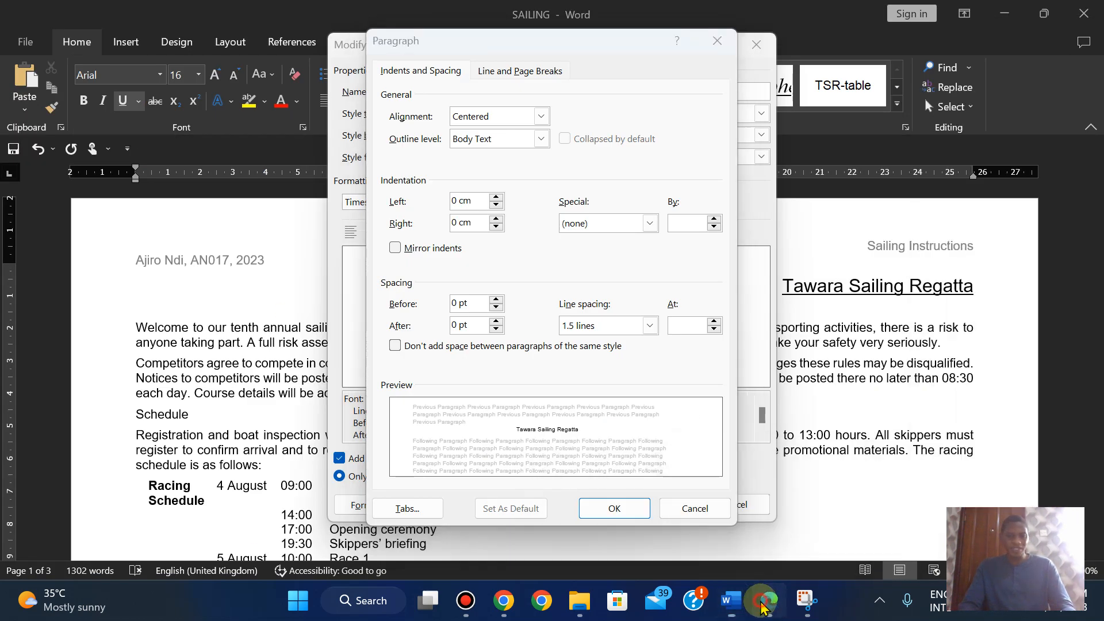
{"action": "left_click", "coordinate": [762, 607]}
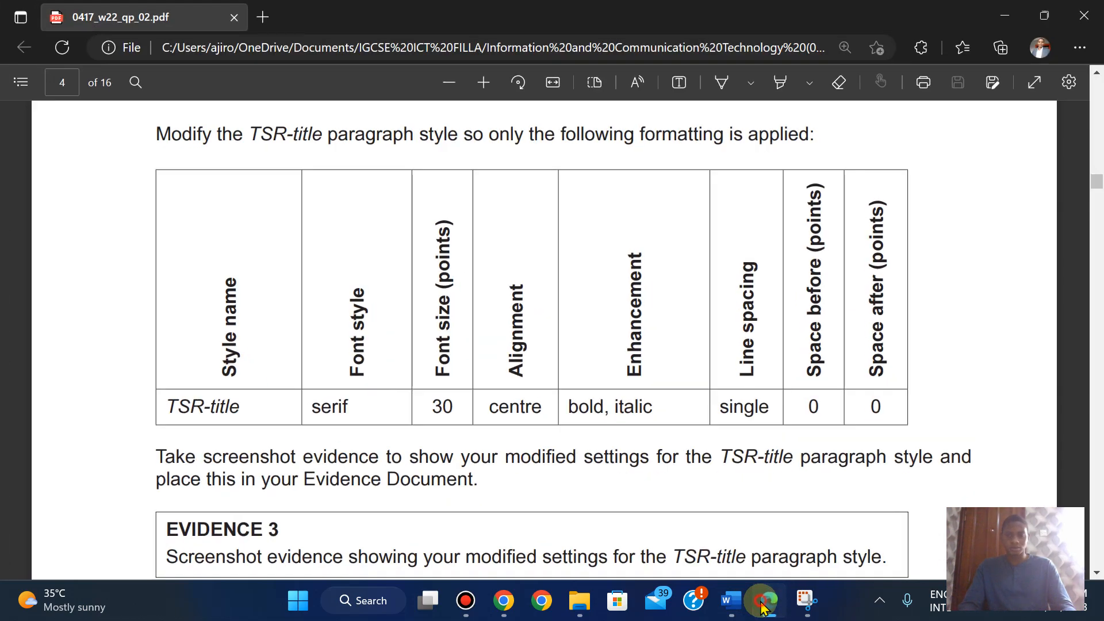
{"action": "left_click", "coordinate": [730, 601]}
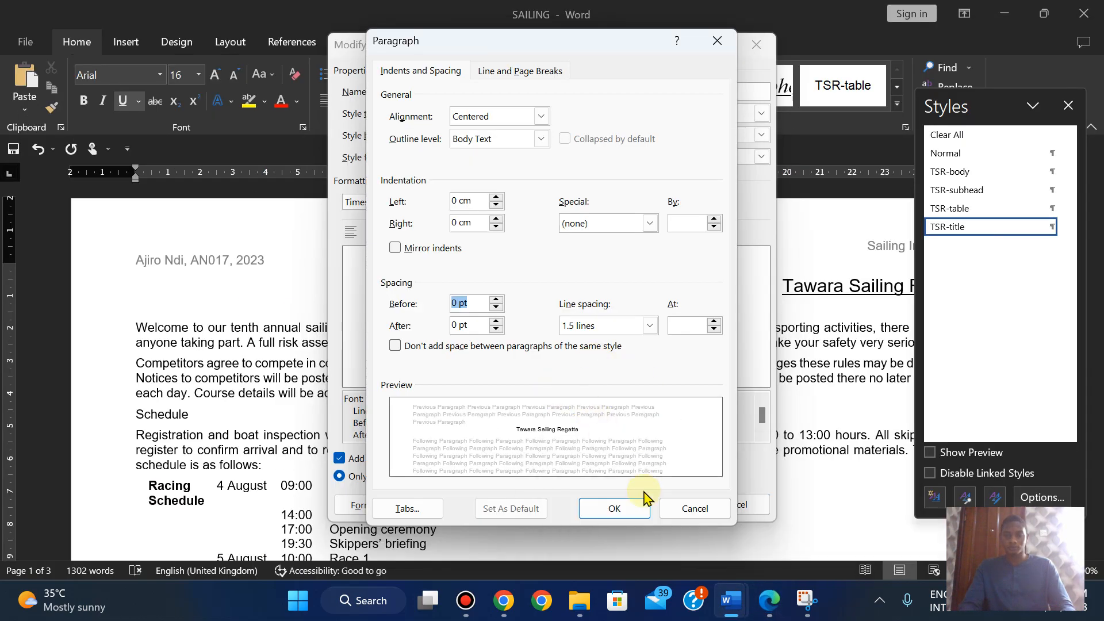
{"action": "left_click", "coordinate": [616, 510]}
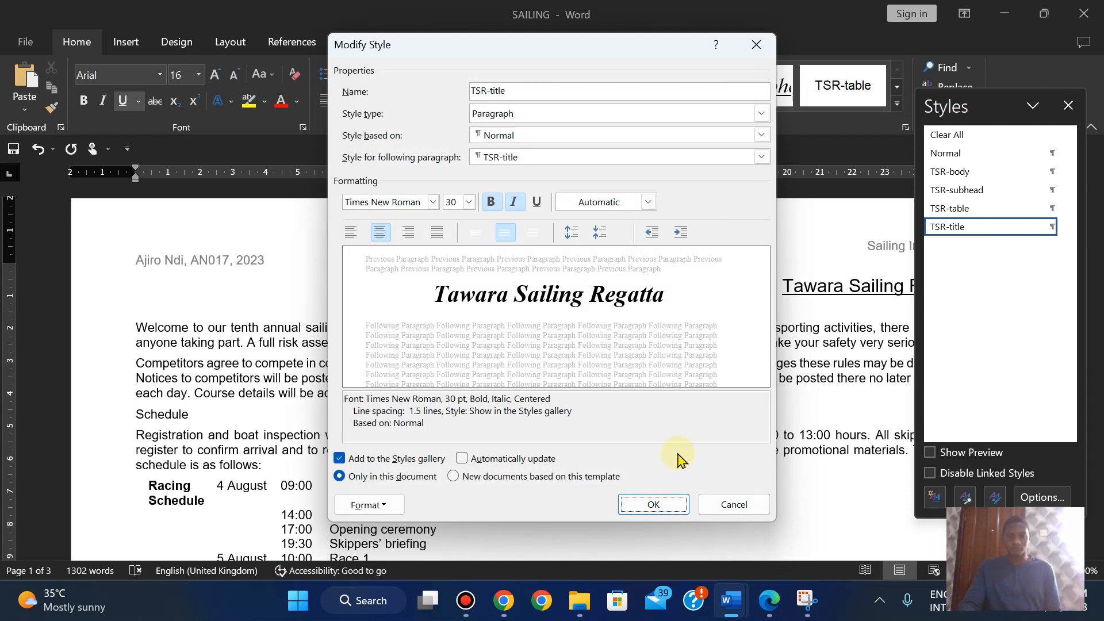
- Switch TSR-title to single line spacing and bring Snipping Tool forward
{"action": "left_click", "coordinate": [769, 600]}
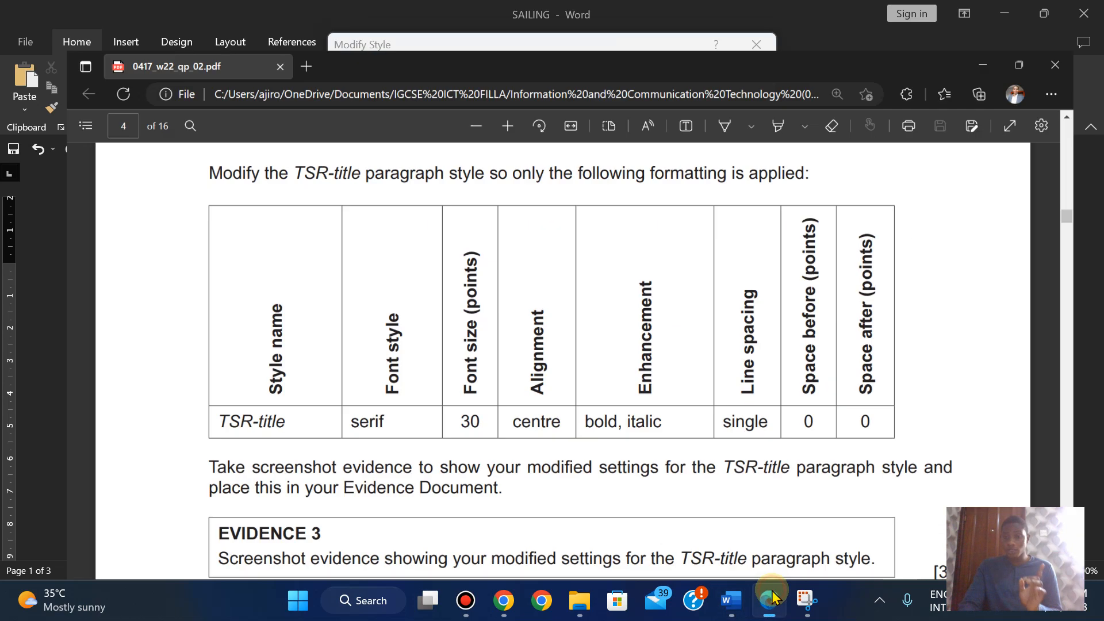
{"action": "left_click", "coordinate": [726, 600]}
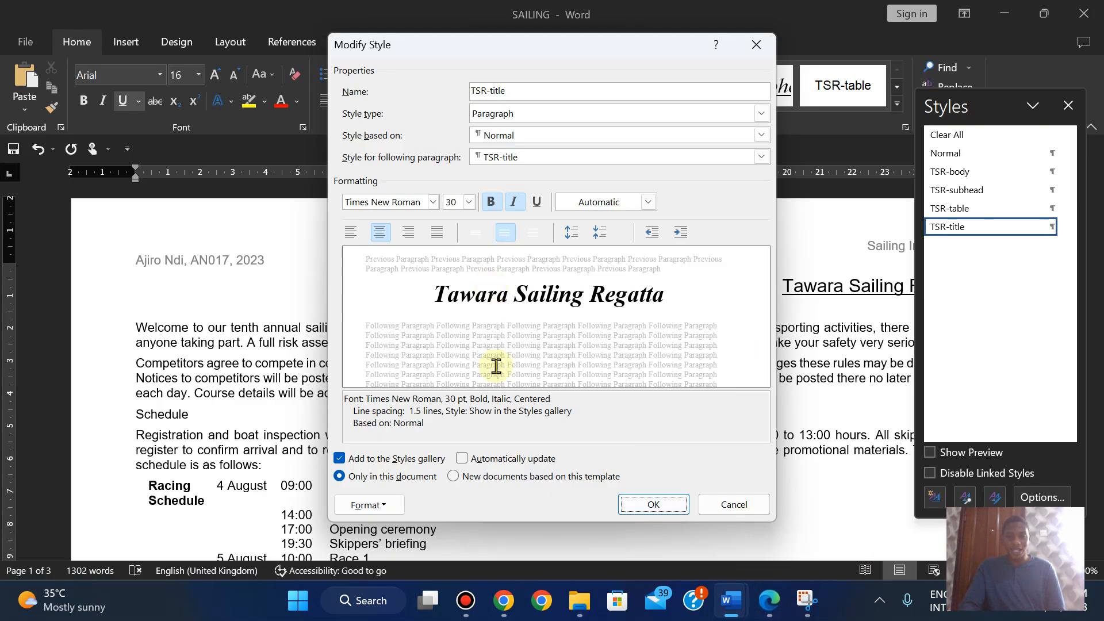
{"action": "left_click", "coordinate": [477, 235]}
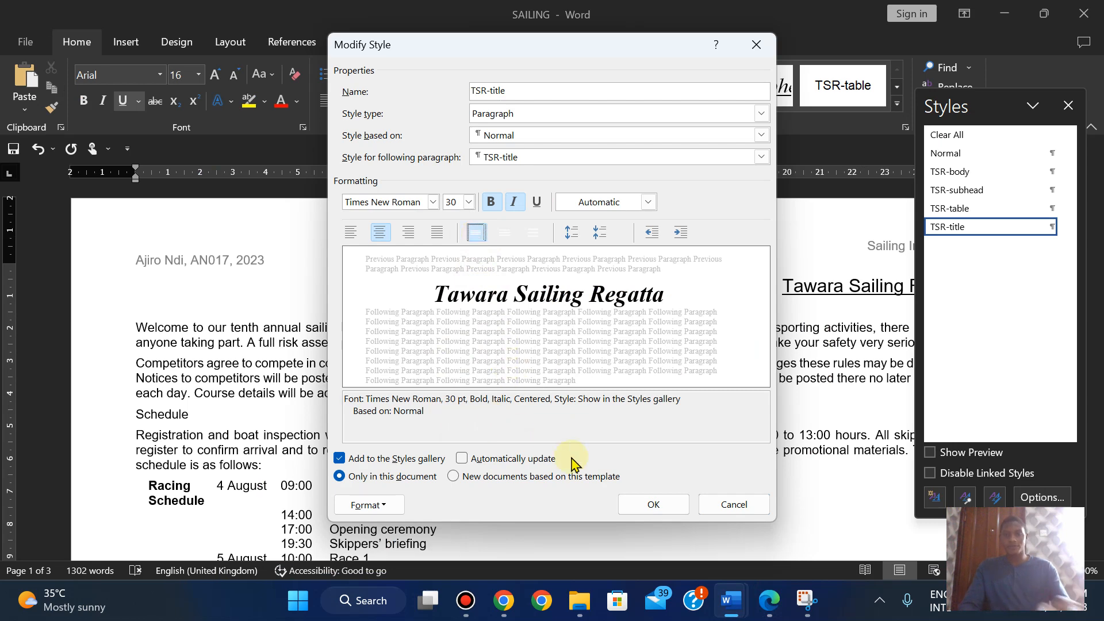
{"action": "left_click", "coordinate": [769, 600]}
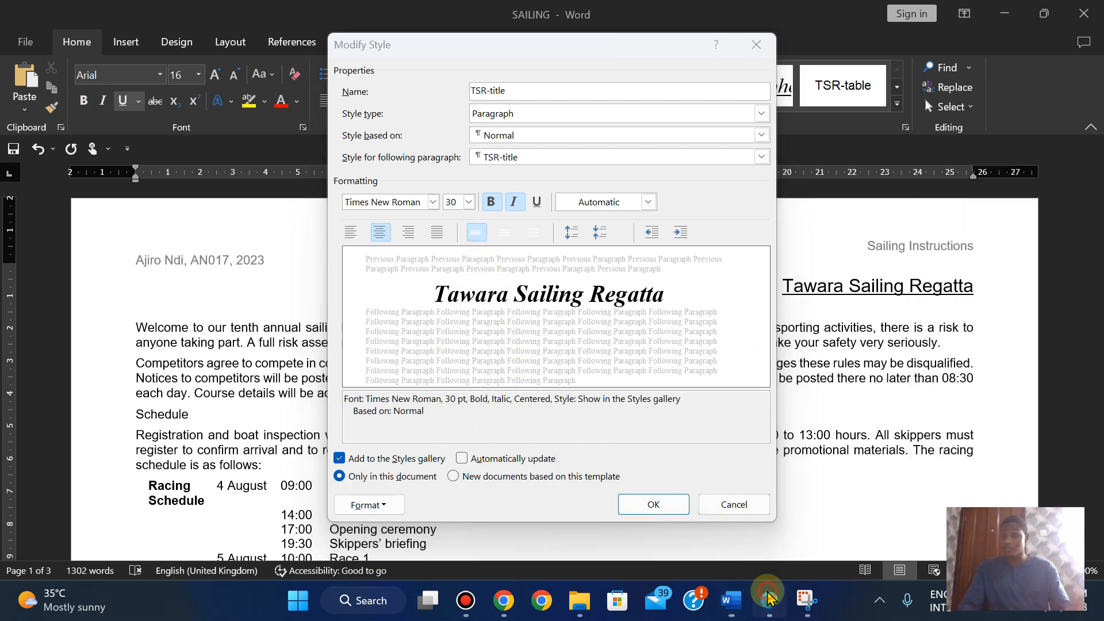
{"action": "left_click", "coordinate": [769, 599]}
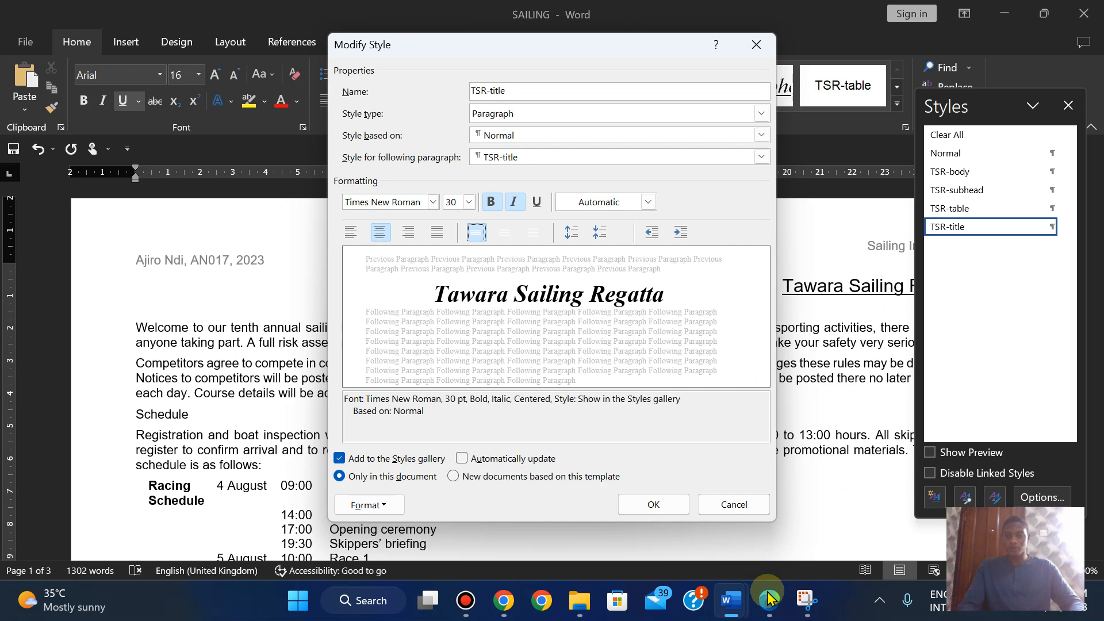
{"action": "mouse_move", "coordinate": [806, 600]}
{"action": "left_click", "coordinate": [771, 505]}
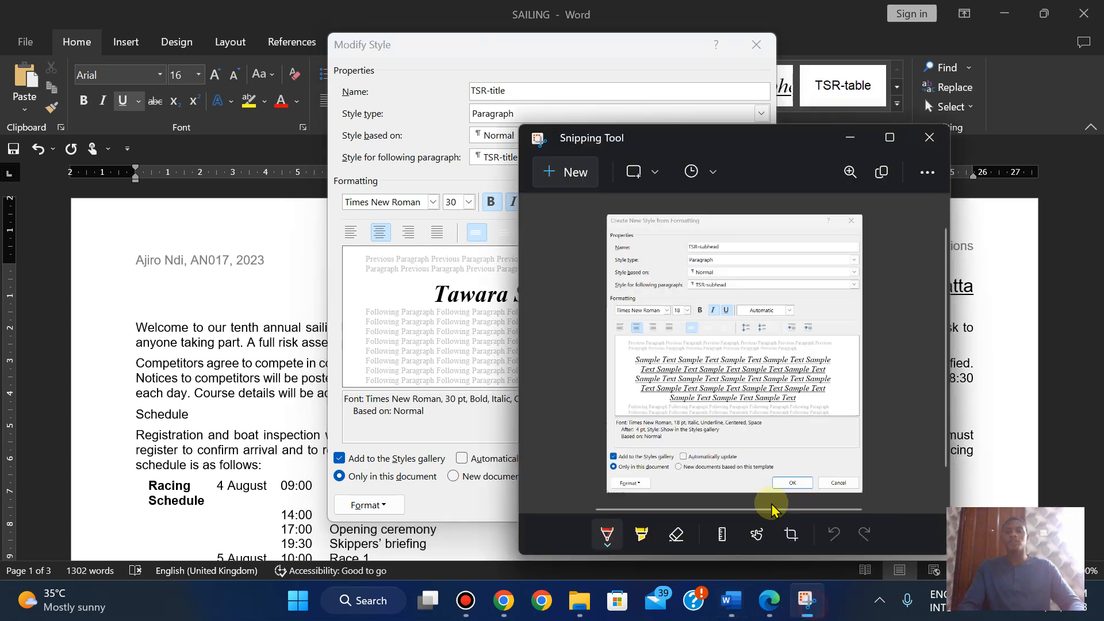
- Snip the TSR-title Modify Style dialog, then save the style changes
{"action": "left_click", "coordinate": [570, 171]}
{"action": "left_click_drag", "start_coordinate": [328, 34], "coordinate": [776, 520]}
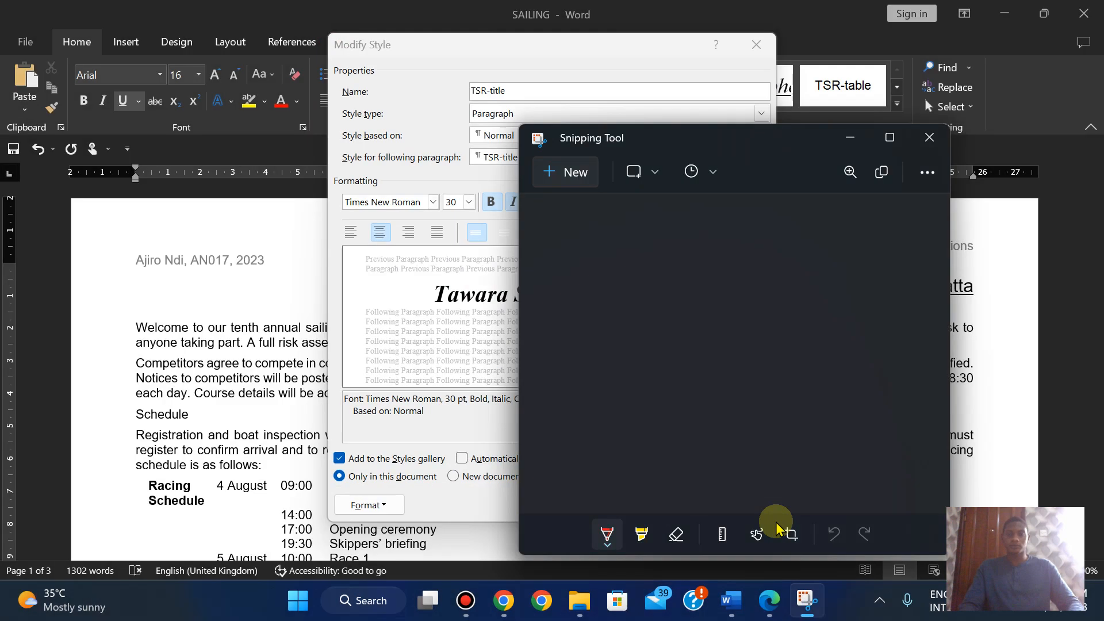
{"action": "left_click", "coordinate": [768, 599]}
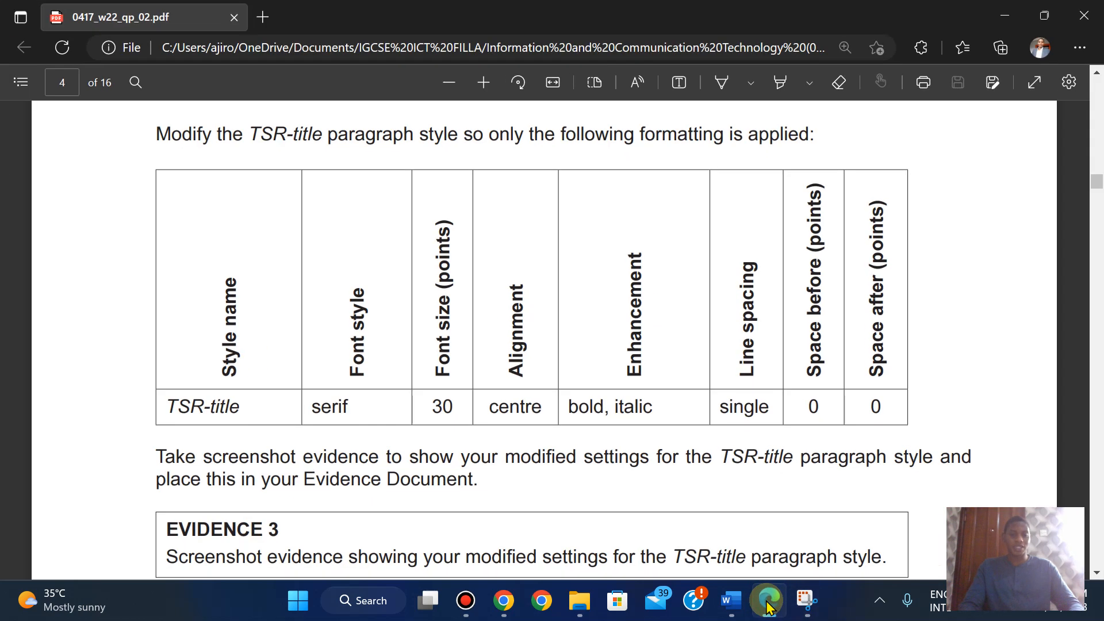
{"action": "mouse_move", "coordinate": [727, 599]}
{"action": "left_click", "coordinate": [619, 502]}
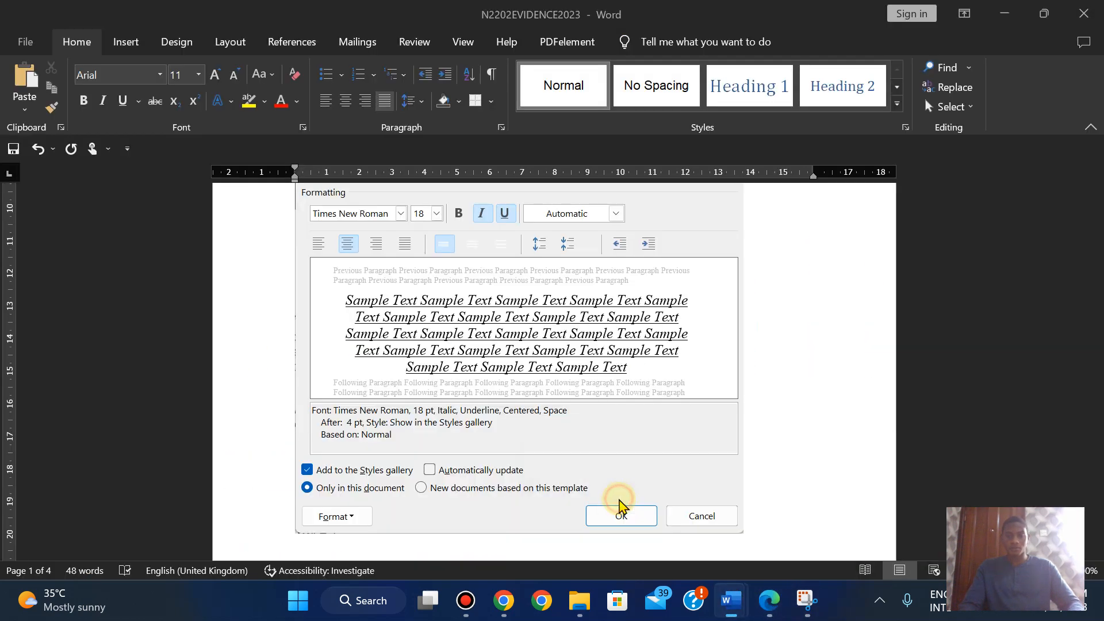
{"action": "left_click", "coordinate": [635, 504]}
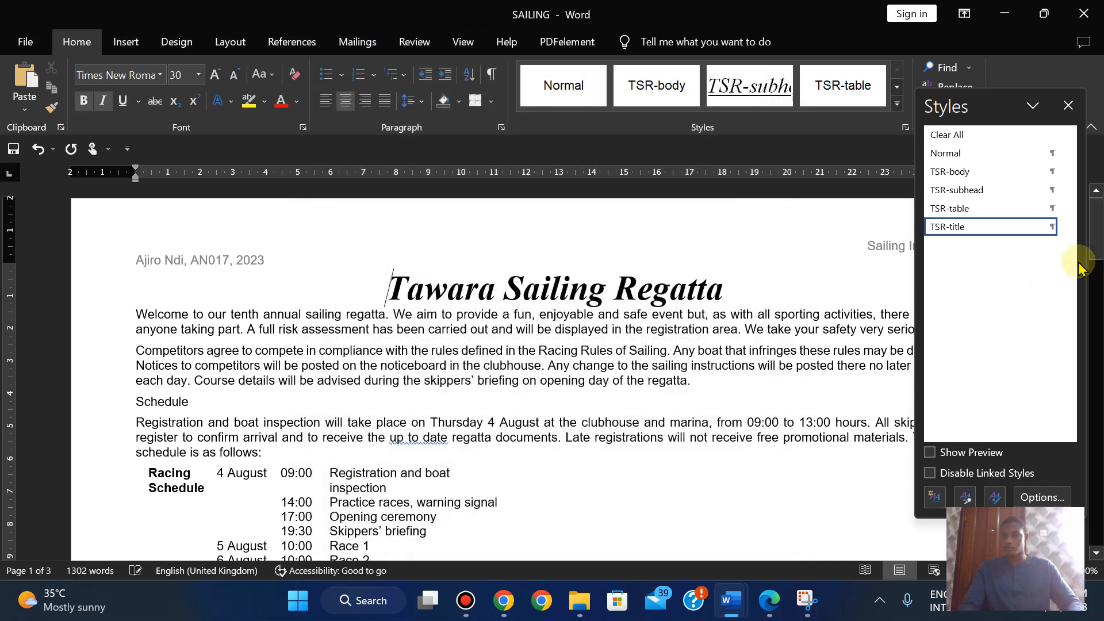
- Switch to N2202EVIDENCE2023 and scroll to its empty EVIDENCE 3 section
{"action": "mouse_move", "coordinate": [729, 600]}
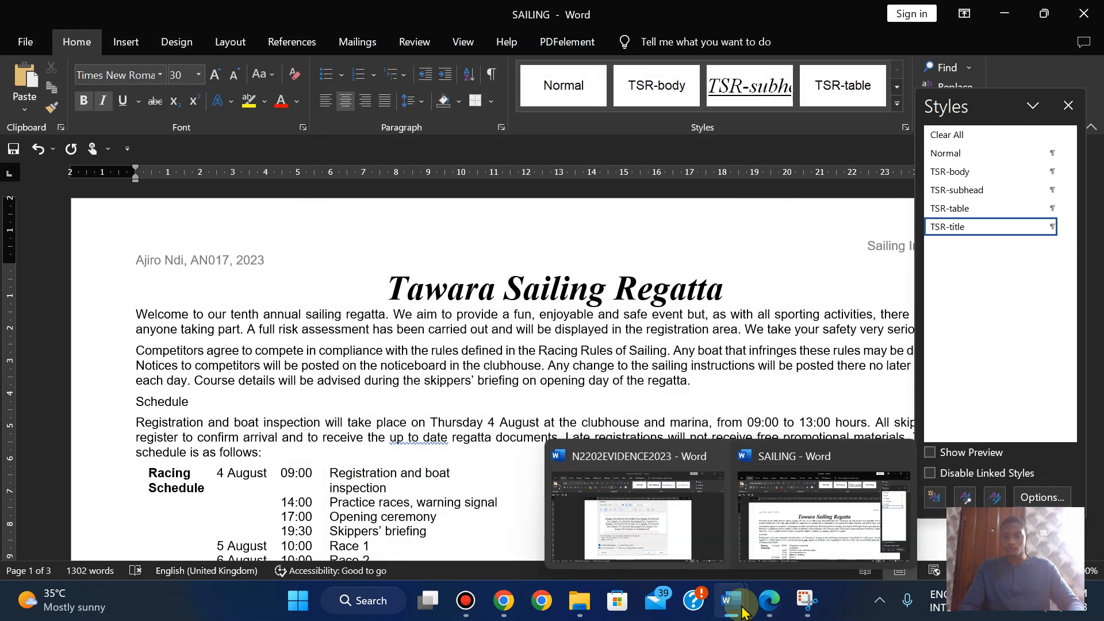
{"action": "left_click", "coordinate": [663, 540]}
{"action": "left_click_drag", "start_coordinate": [1095, 248], "coordinate": [1099, 281]}
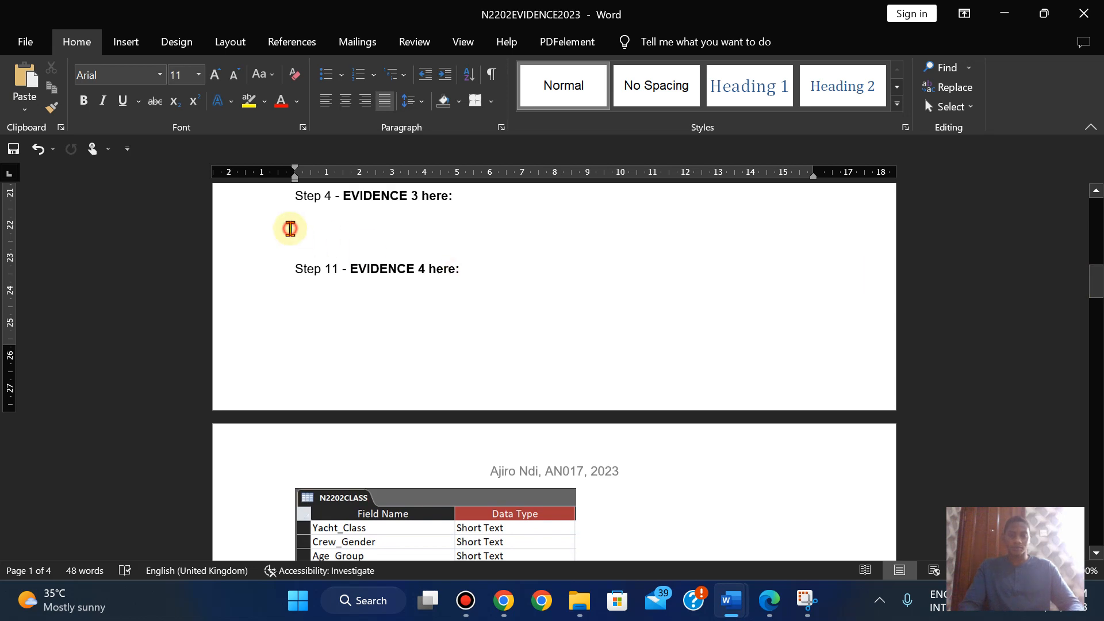
- Paste the TSR-title style settings screenshot on the empty line under Step 4 and shrink it
{"action": "left_click", "coordinate": [290, 229]}
{"action": "key", "text": "ctrl+v"}
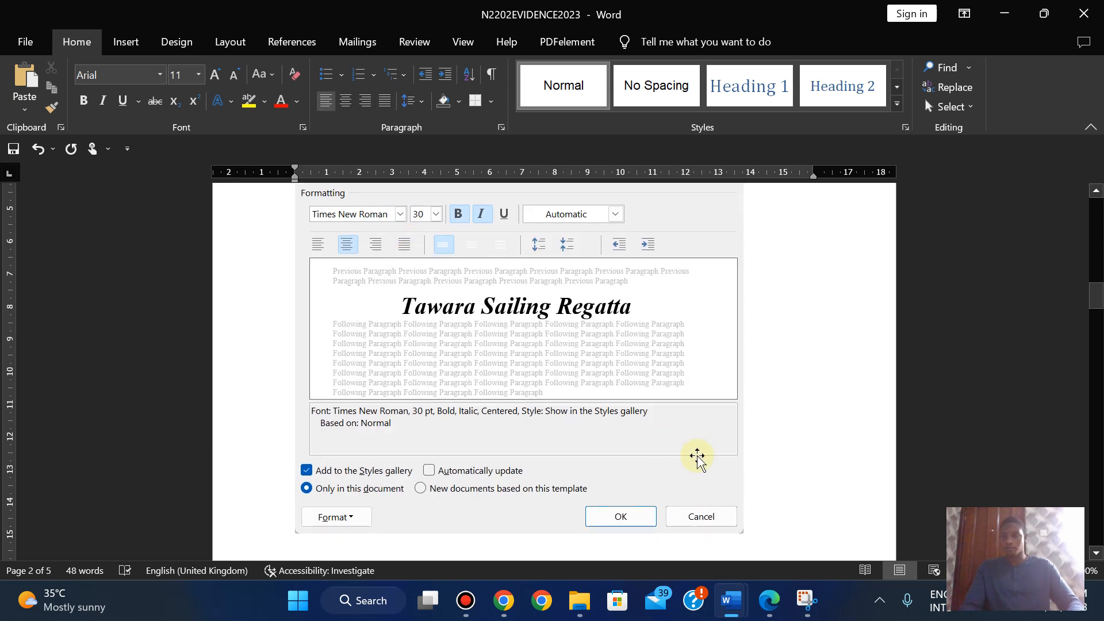
{"action": "left_click_drag", "start_coordinate": [1092, 299], "coordinate": [1067, 242]}
{"action": "left_click", "coordinate": [628, 397]}
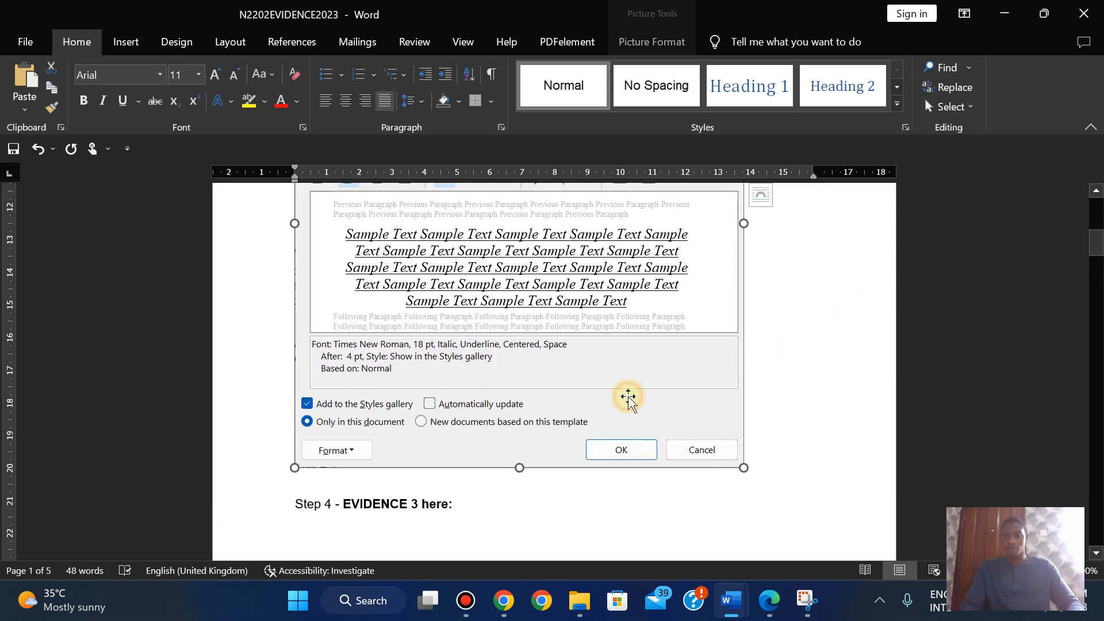
{"action": "left_click_drag", "start_coordinate": [745, 468], "coordinate": [594, 316]}
- Resize the pasted screenshot so the whole style dialog shows and fits the page
{"action": "left_click_drag", "start_coordinate": [1099, 249], "coordinate": [1095, 313]}
{"action": "left_click_drag", "start_coordinate": [744, 304], "coordinate": [603, 179]}
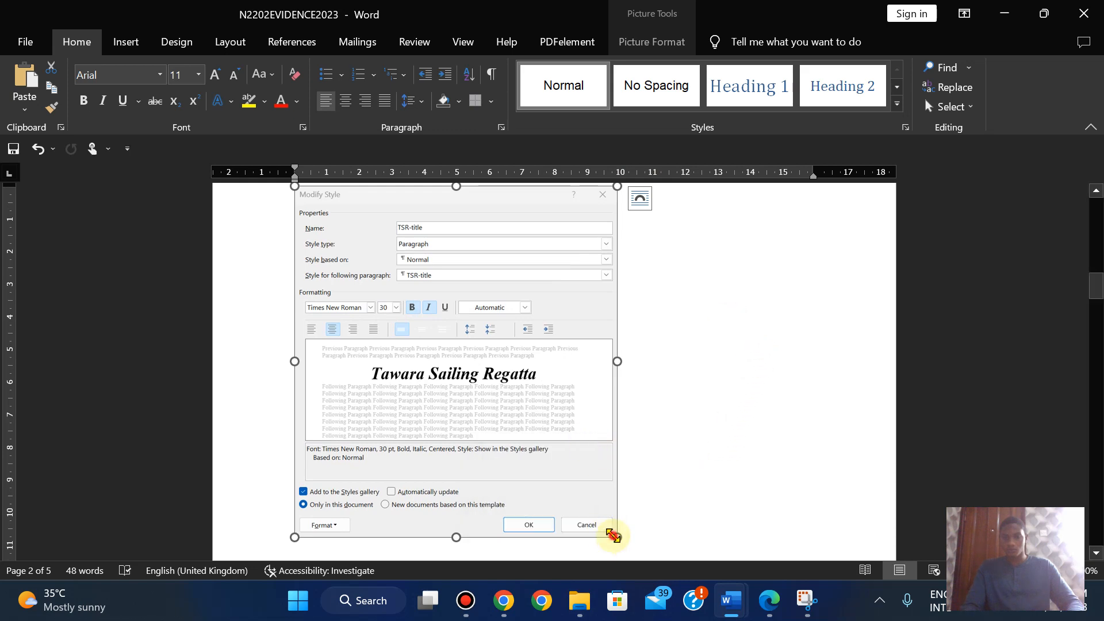
{"action": "left_click_drag", "start_coordinate": [613, 536], "coordinate": [576, 491]}
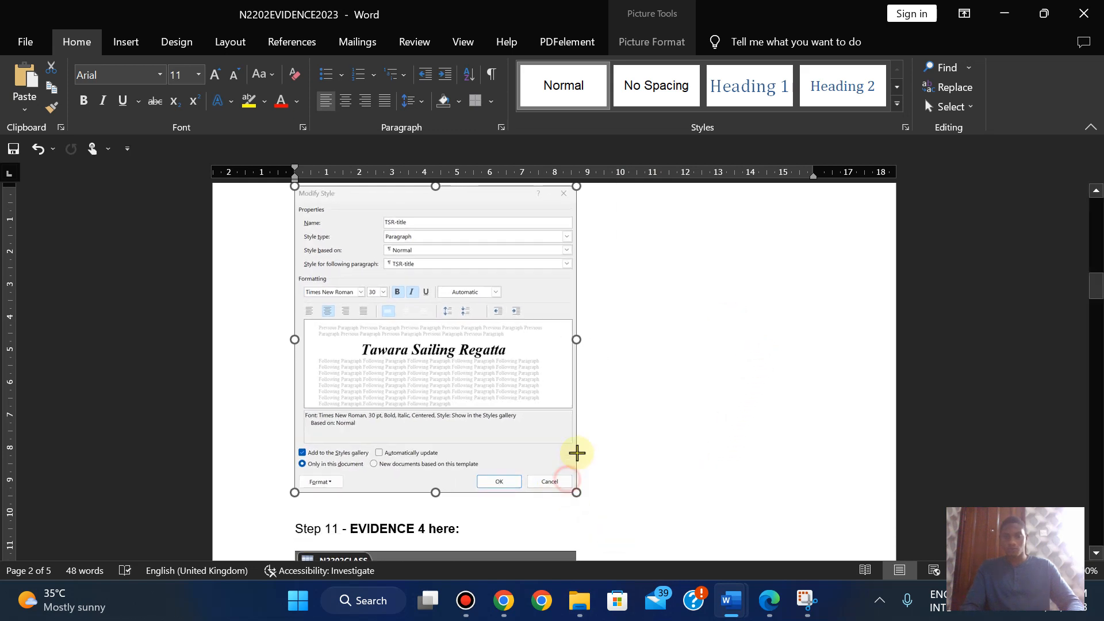
{"action": "left_click_drag", "start_coordinate": [555, 429], "coordinate": [534, 408]}
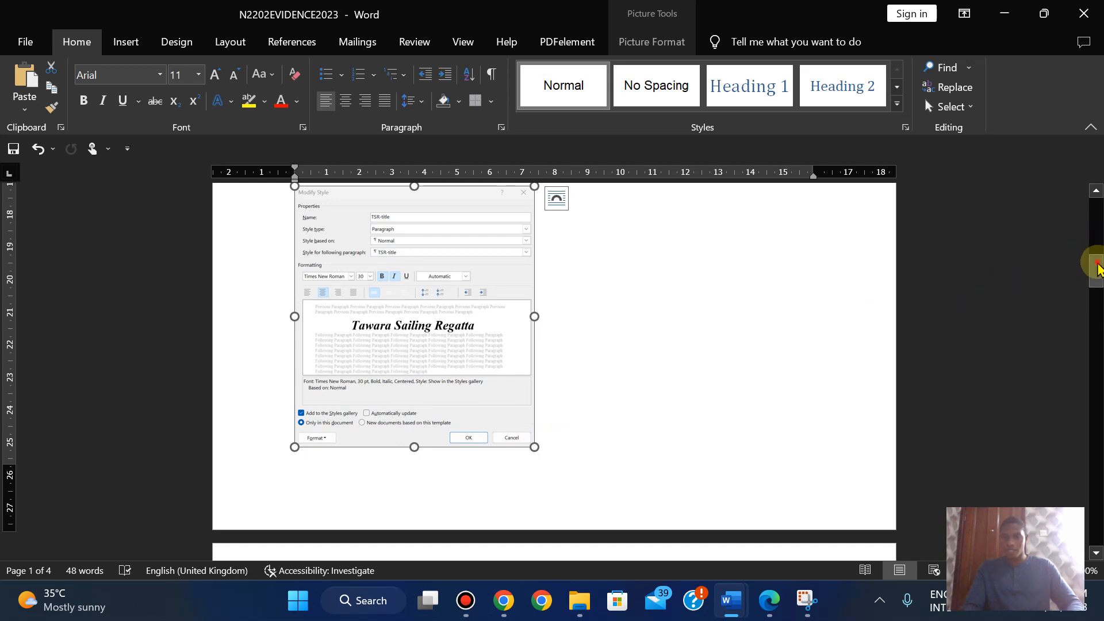
{"action": "mouse_move", "coordinate": [1097, 268]}
{"action": "left_mouse_down"}
{"action": "mouse_move", "coordinate": [1077, 205]}
{"action": "mouse_move", "coordinate": [1093, 279]}
{"action": "left_mouse_up"}
{"action": "left_click_drag", "start_coordinate": [534, 331], "coordinate": [552, 348]}
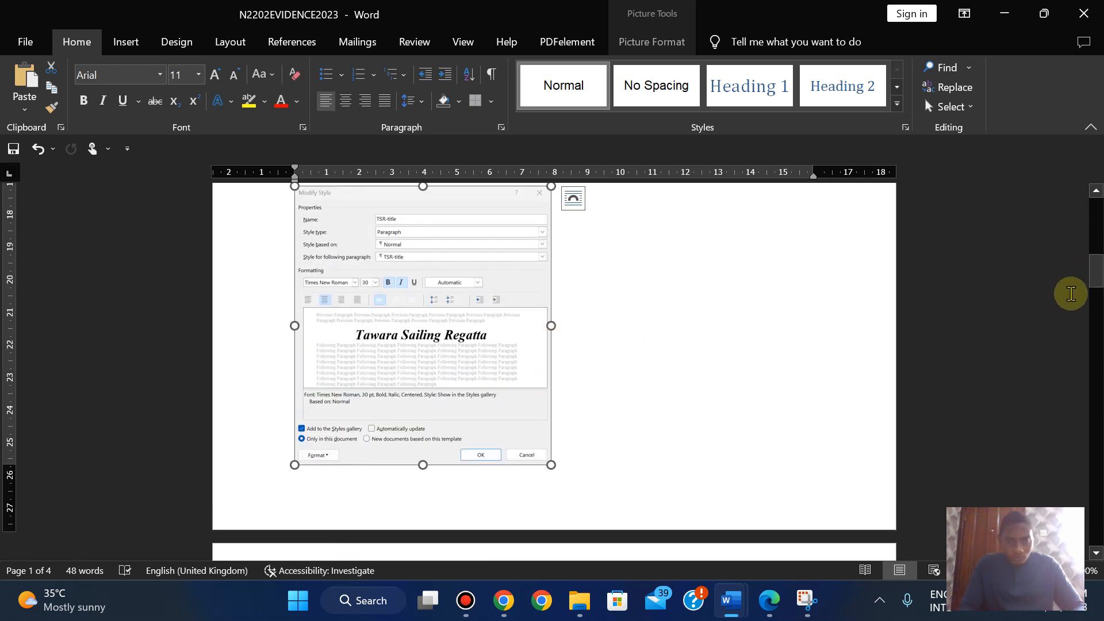
{"action": "left_click_drag", "start_coordinate": [1095, 282], "coordinate": [1094, 244]}
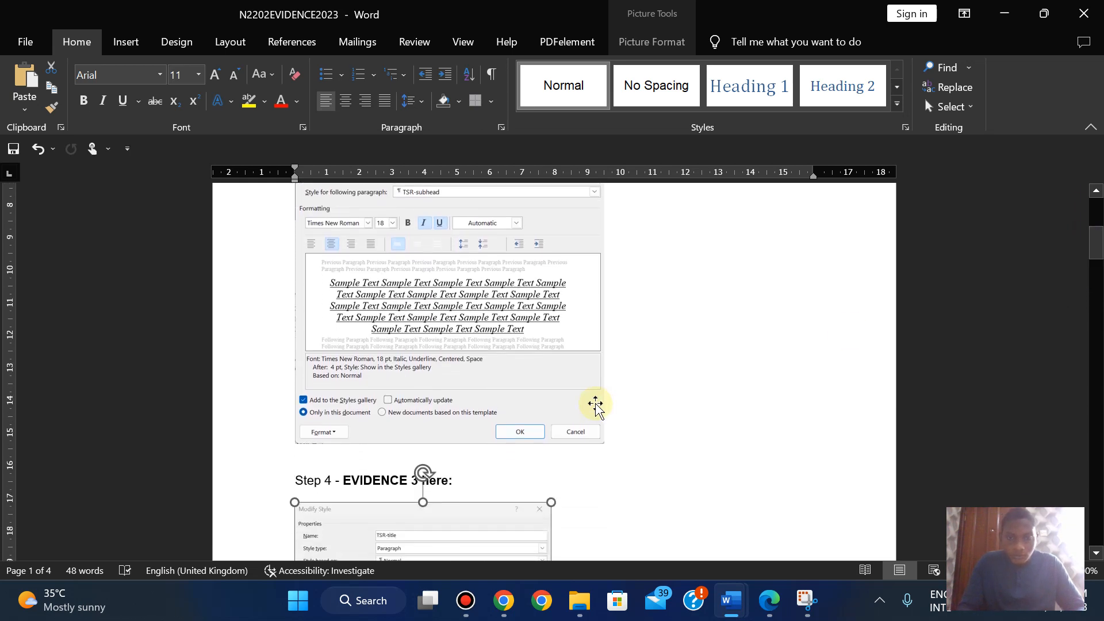
- Adjust the sizes of the earlier evidence screenshot and the TSR-title screenshot to fit together
{"action": "left_click", "coordinate": [554, 414]}
{"action": "left_click_drag", "start_coordinate": [605, 443], "coordinate": [586, 423]}
{"action": "left_click_drag", "start_coordinate": [1095, 241], "coordinate": [1094, 270]}
{"action": "left_click", "coordinate": [519, 387]}
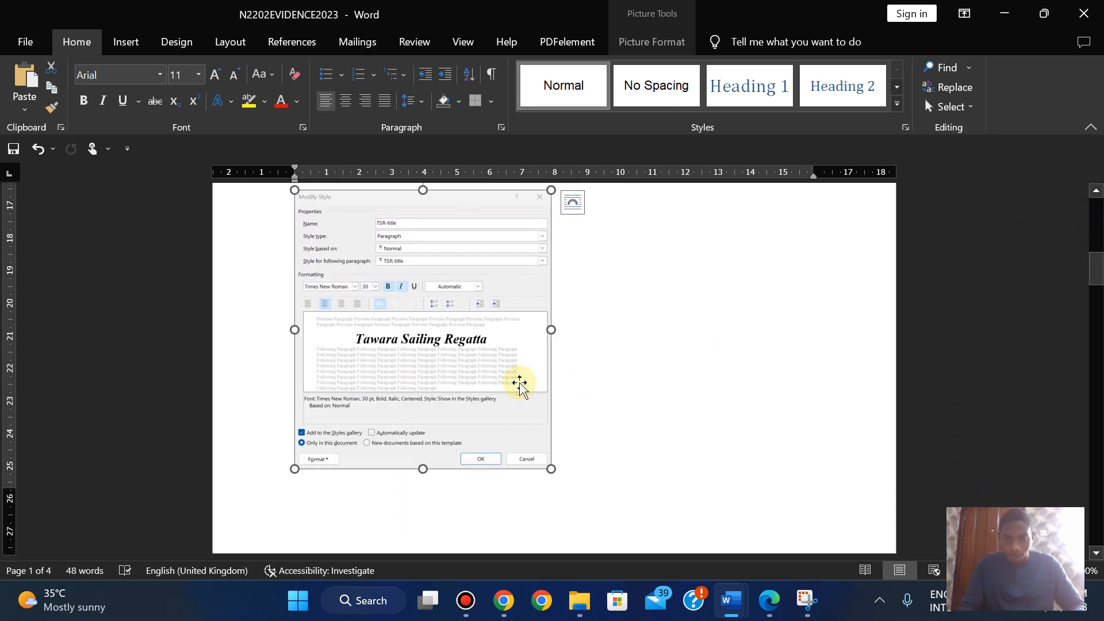
{"action": "left_click_drag", "start_coordinate": [550, 467], "coordinate": [565, 484]}
{"action": "mouse_move", "coordinate": [1095, 265]}
{"action": "left_mouse_down"}
{"action": "mouse_move", "coordinate": [1097, 224]}
{"action": "mouse_move", "coordinate": [1098, 283]}
{"action": "left_mouse_up"}
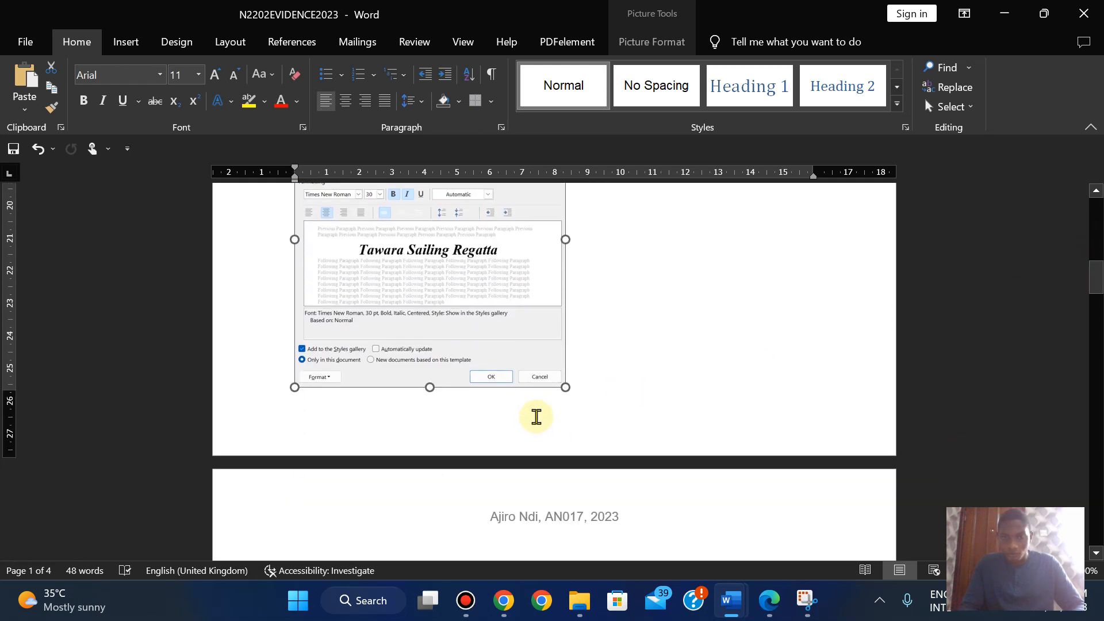
{"action": "left_click_drag", "start_coordinate": [568, 389], "coordinate": [556, 377]}
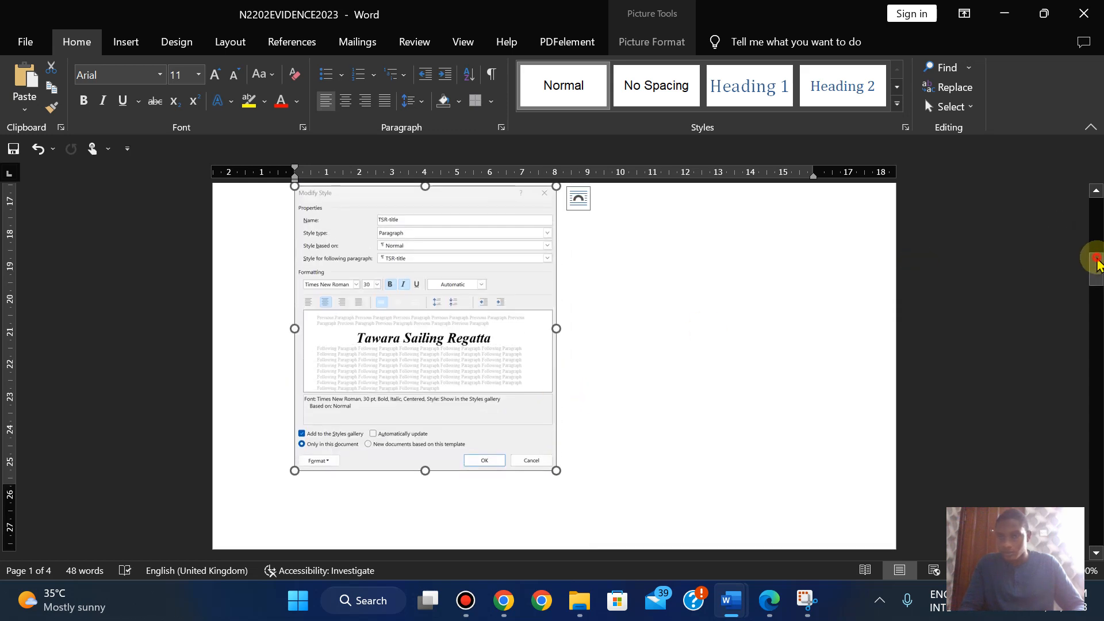
{"action": "left_click_drag", "start_coordinate": [1096, 263], "coordinate": [1097, 238]}
{"action": "left_click", "coordinate": [558, 356]}
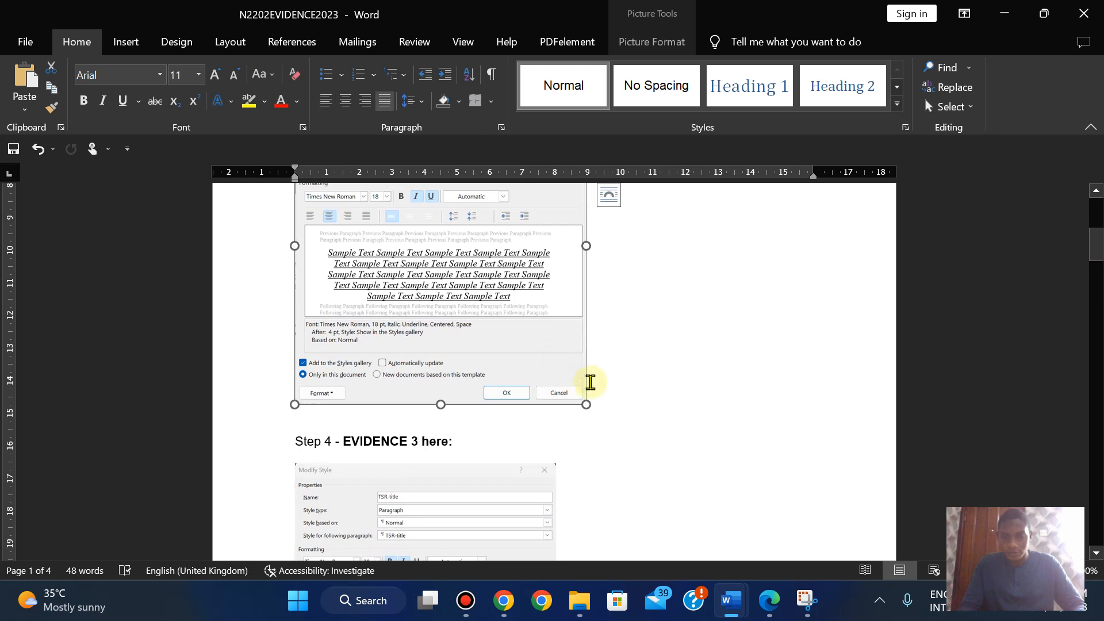
{"action": "left_click_drag", "start_coordinate": [584, 404], "coordinate": [559, 390]}
{"action": "left_click_drag", "start_coordinate": [1092, 256], "coordinate": [1092, 287]}
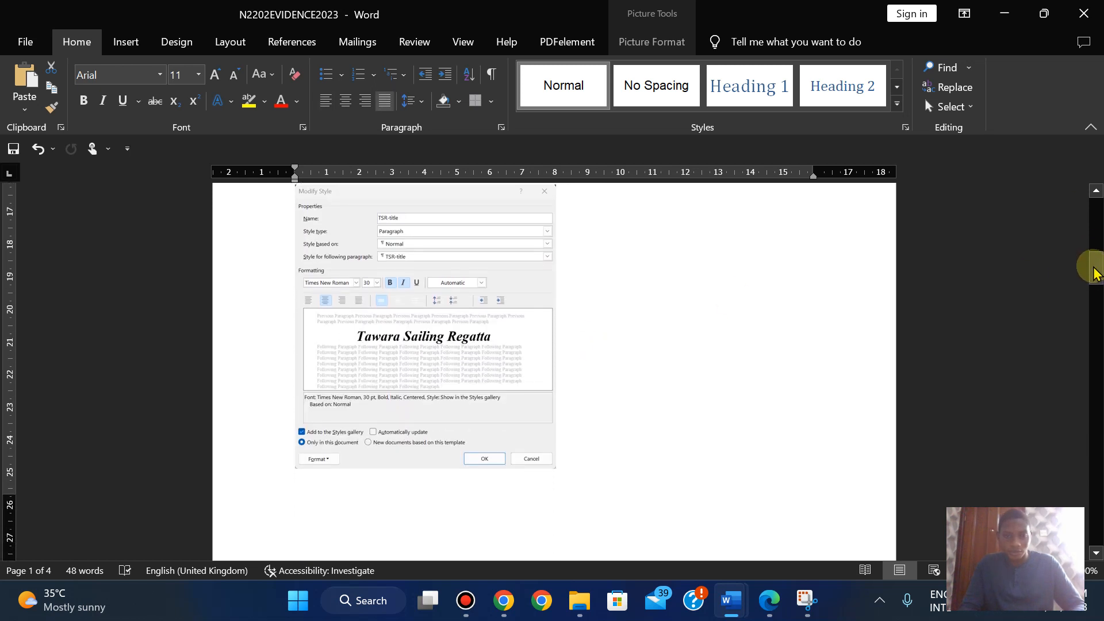
- Enlarge the TSR-title screenshot slightly to its final size
{"action": "left_click", "coordinate": [534, 446]}
{"action": "left_click_drag", "start_coordinate": [559, 469], "coordinate": [566, 477]}
{"action": "left_click_drag", "start_coordinate": [1095, 262], "coordinate": [1096, 272]}
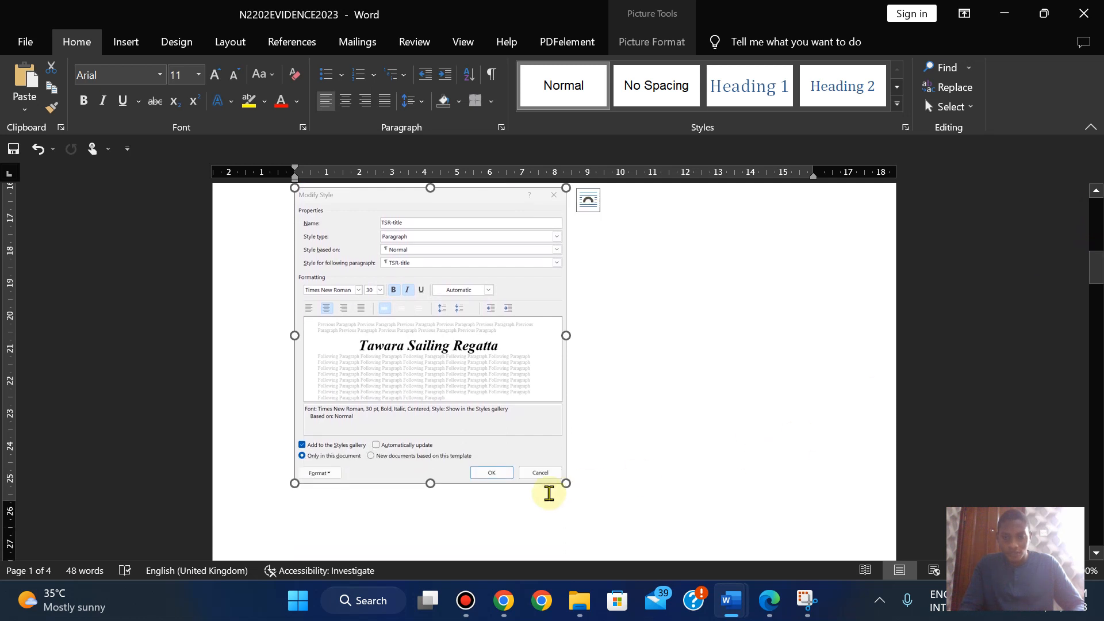
{"action": "left_click_drag", "start_coordinate": [563, 484], "coordinate": [572, 490]}
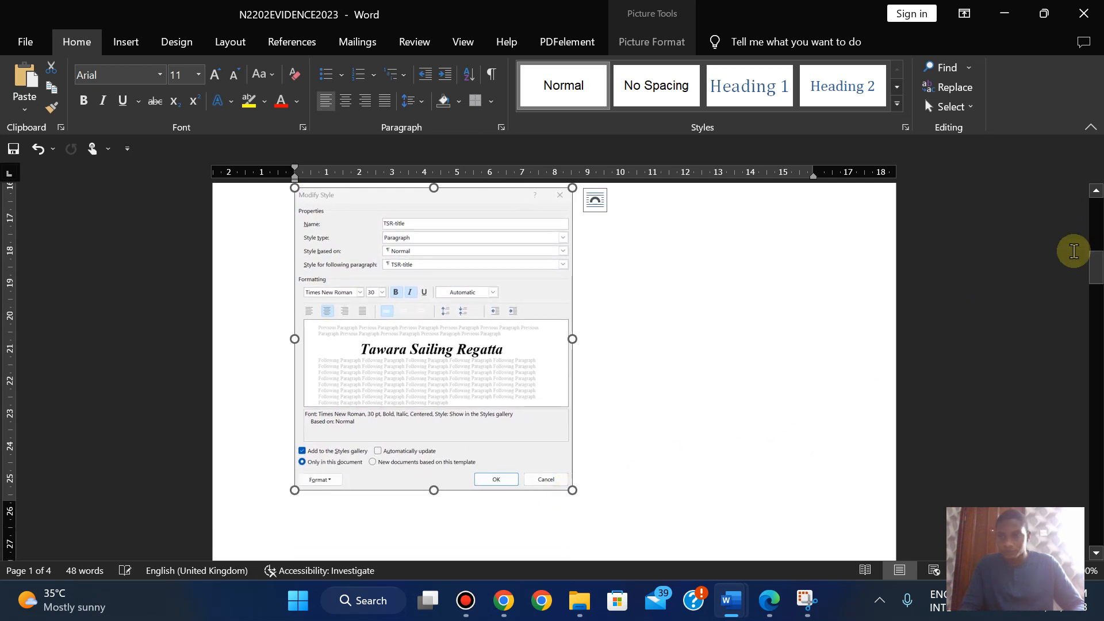
{"action": "left_click_drag", "start_coordinate": [1095, 261], "coordinate": [1095, 282]}
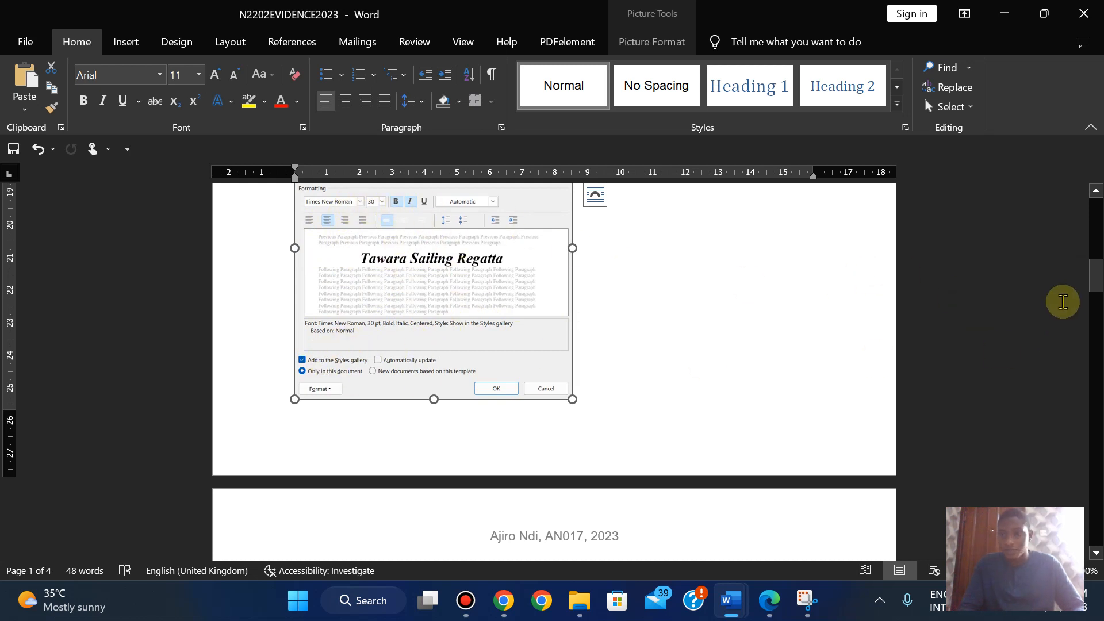
{"action": "left_click_drag", "start_coordinate": [1093, 286], "coordinate": [1094, 247]}
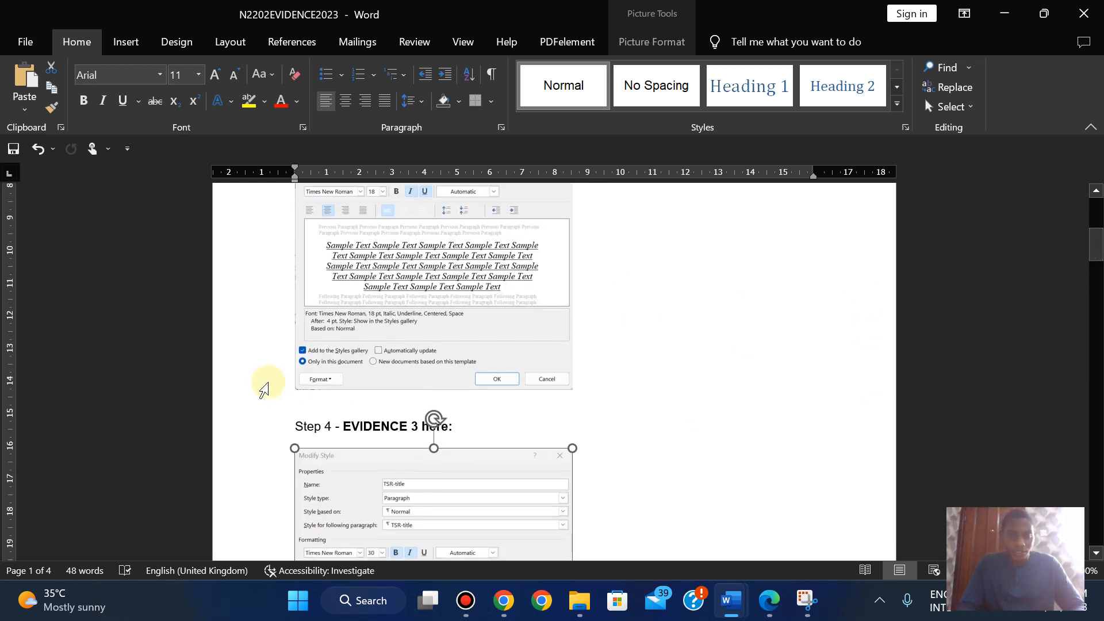
{"action": "left_click", "coordinate": [770, 601]}
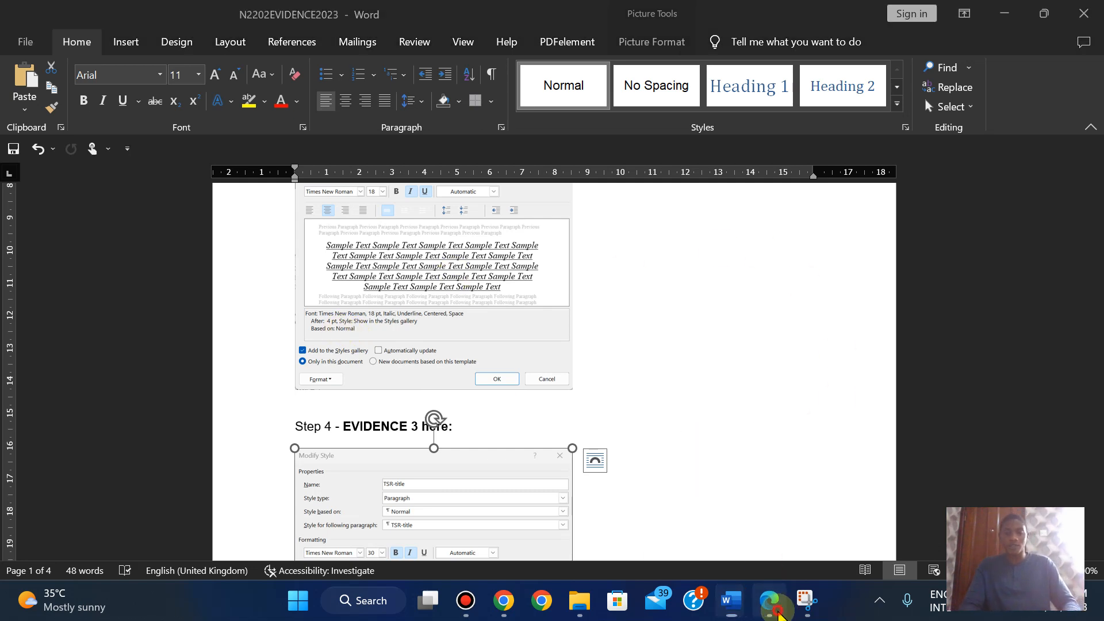
- Open the Styles list in the SAILING document with Ctrl+Alt+Shift+S
{"action": "scroll", "coordinate": [740, 371], "scroll_direction": "down", "scroll_amount": 7}
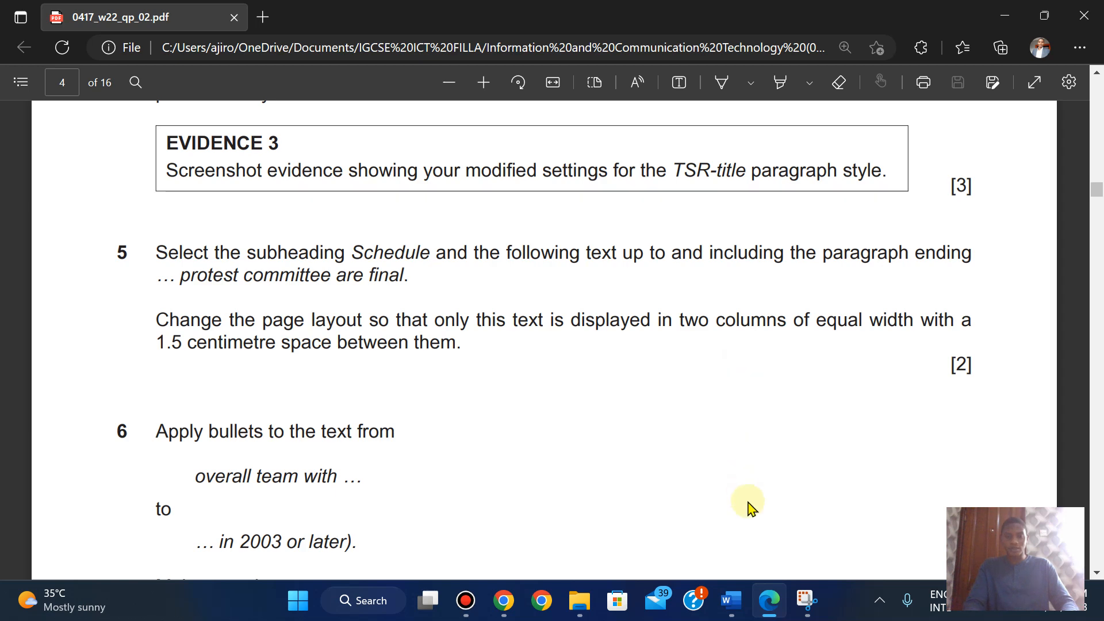
{"action": "mouse_move", "coordinate": [731, 607]}
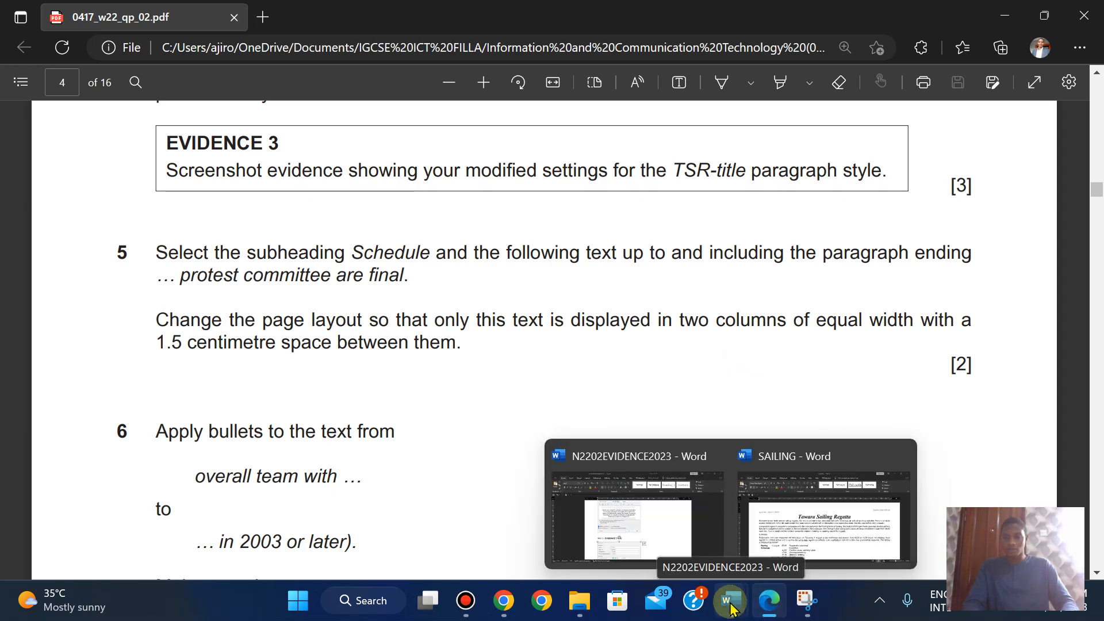
{"action": "left_click", "coordinate": [820, 490]}
{"action": "key", "text": "ctrl+alt+shift+s"}
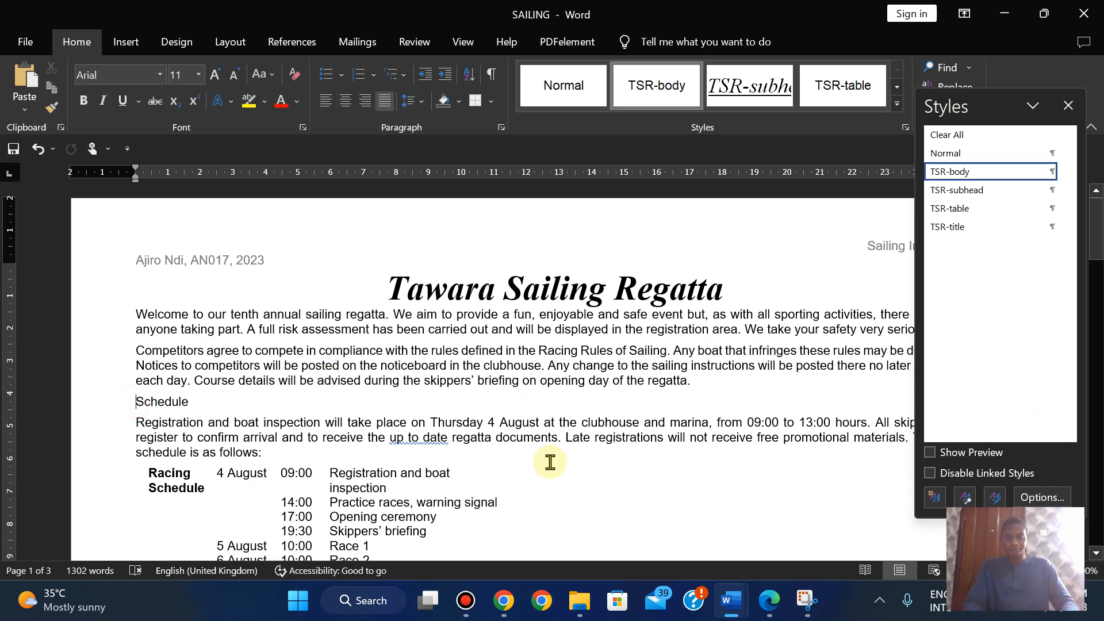
{"action": "left_click", "coordinate": [771, 600]}
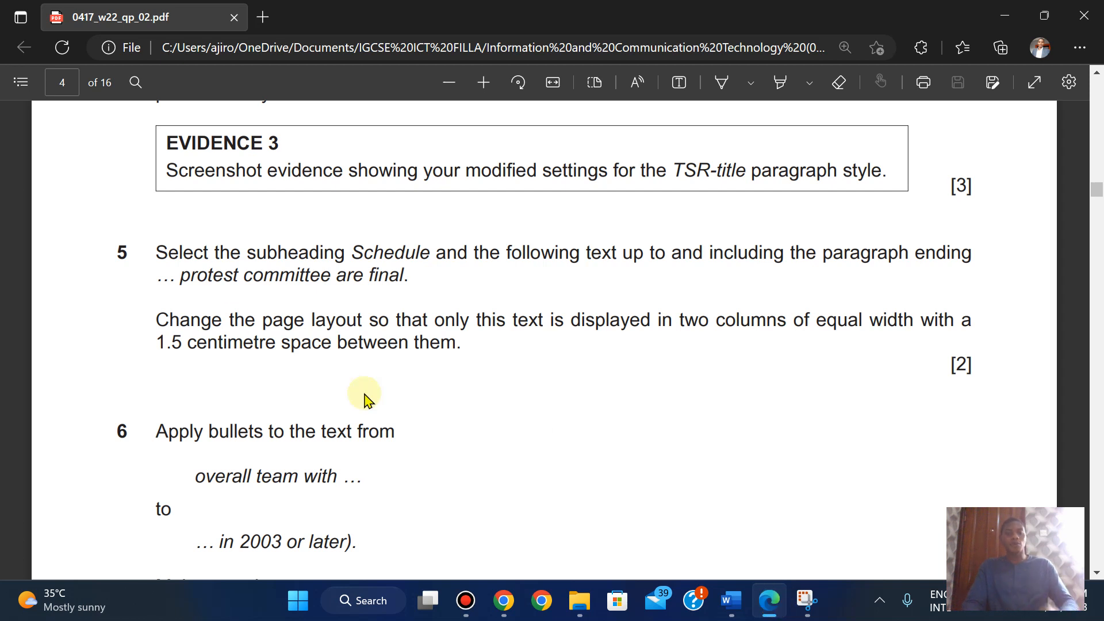
- Copy the phrase 'protest committee are final' from question 5 of the exam paper
{"action": "left_click_drag", "start_coordinate": [183, 276], "coordinate": [390, 280]}
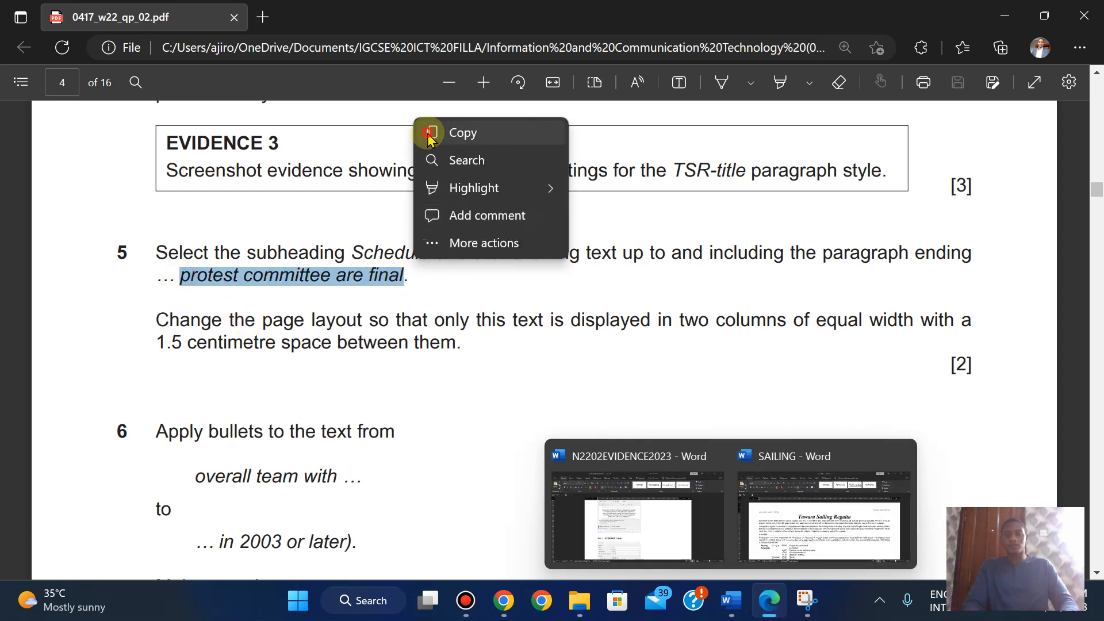
{"action": "left_click", "coordinate": [455, 131]}
{"action": "left_click", "coordinate": [801, 543]}
{"action": "left_click", "coordinate": [800, 543]}
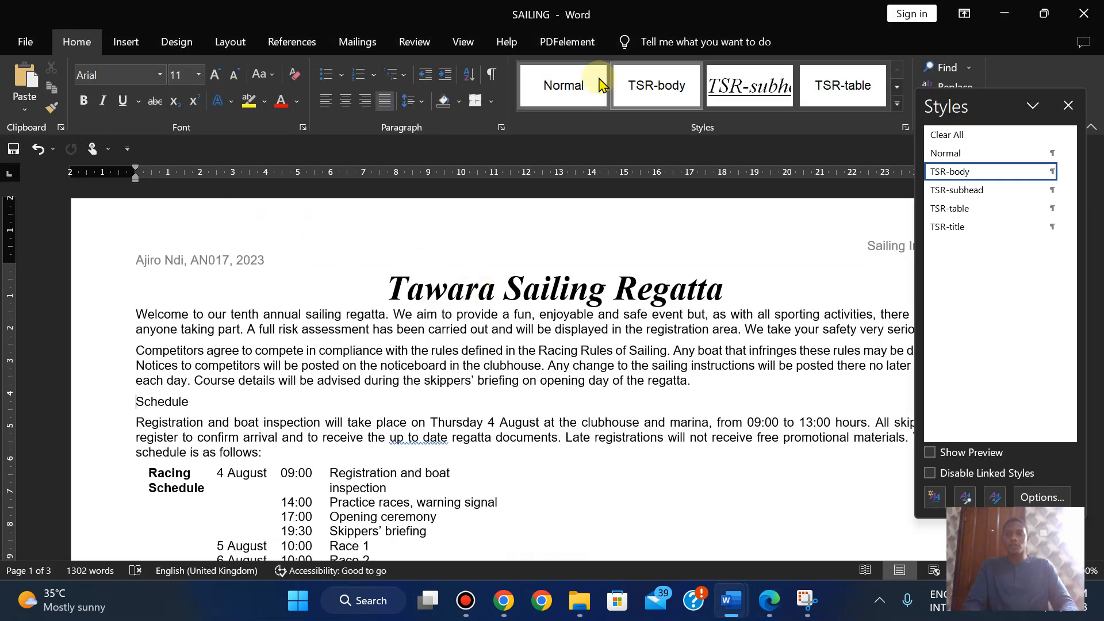
- Close the floating Styles list in the SAILING document
{"action": "left_click", "coordinate": [957, 68]}
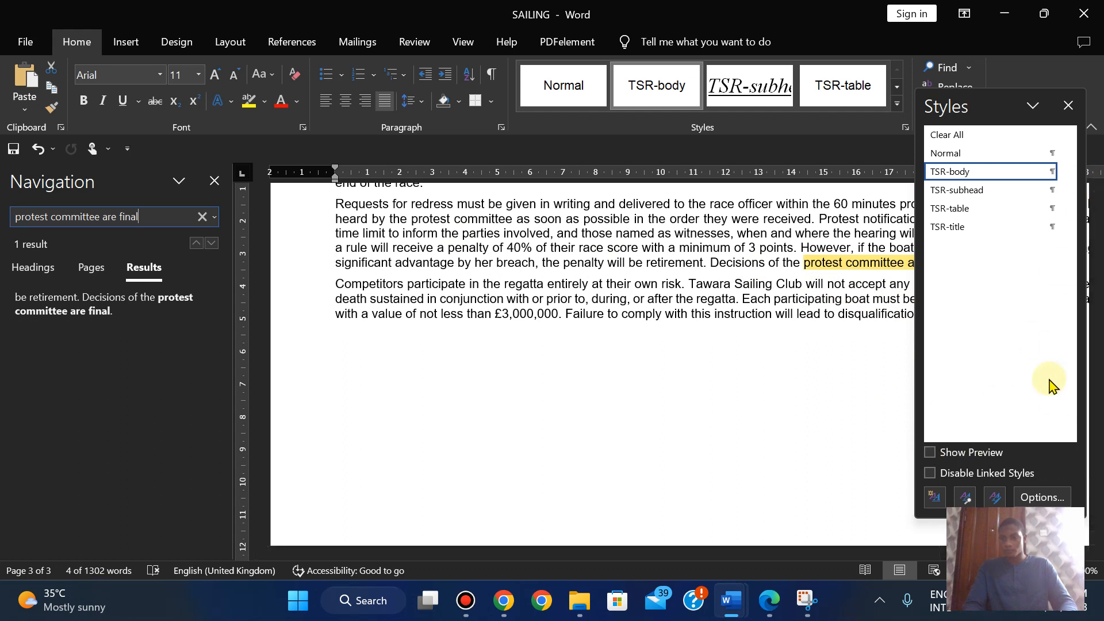
{"action": "left_click", "coordinate": [1033, 108]}
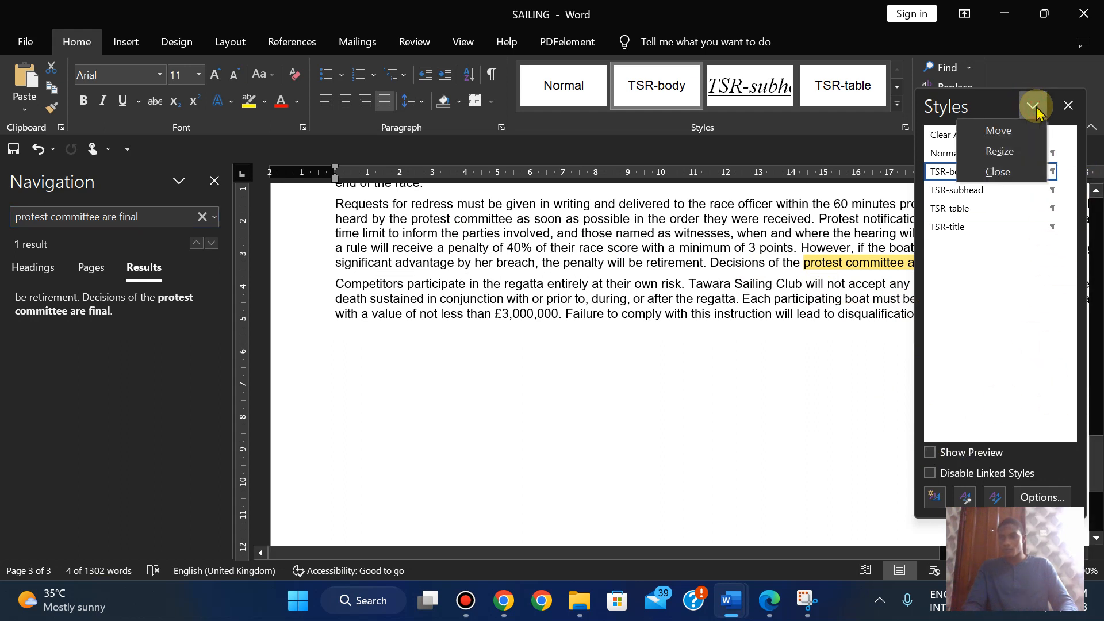
{"action": "left_click", "coordinate": [1035, 108]}
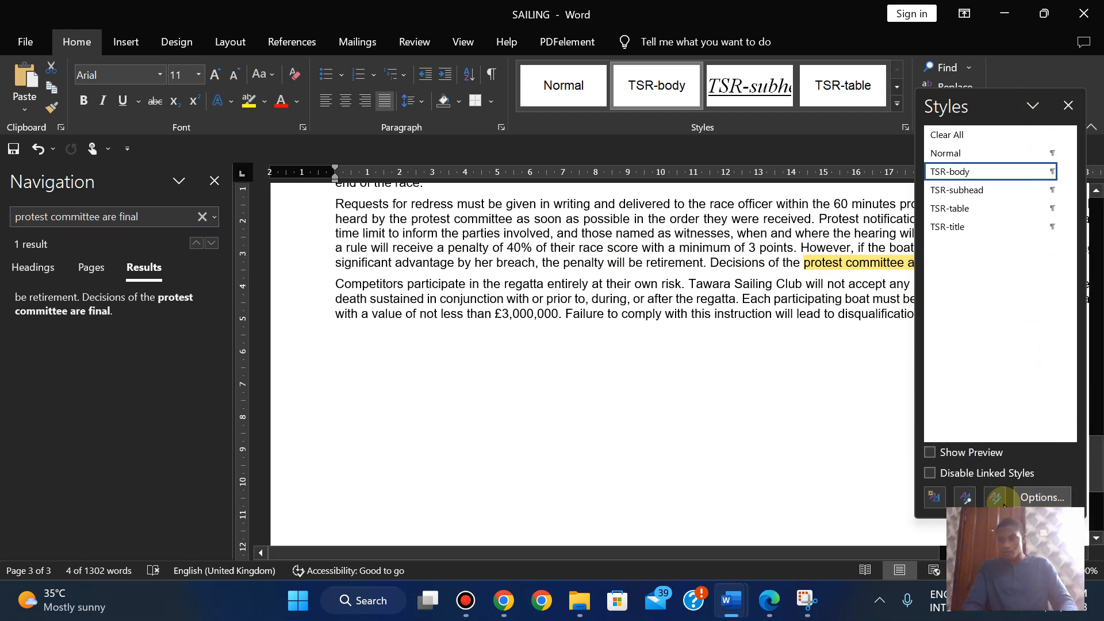
{"action": "left_click", "coordinate": [1043, 495]}
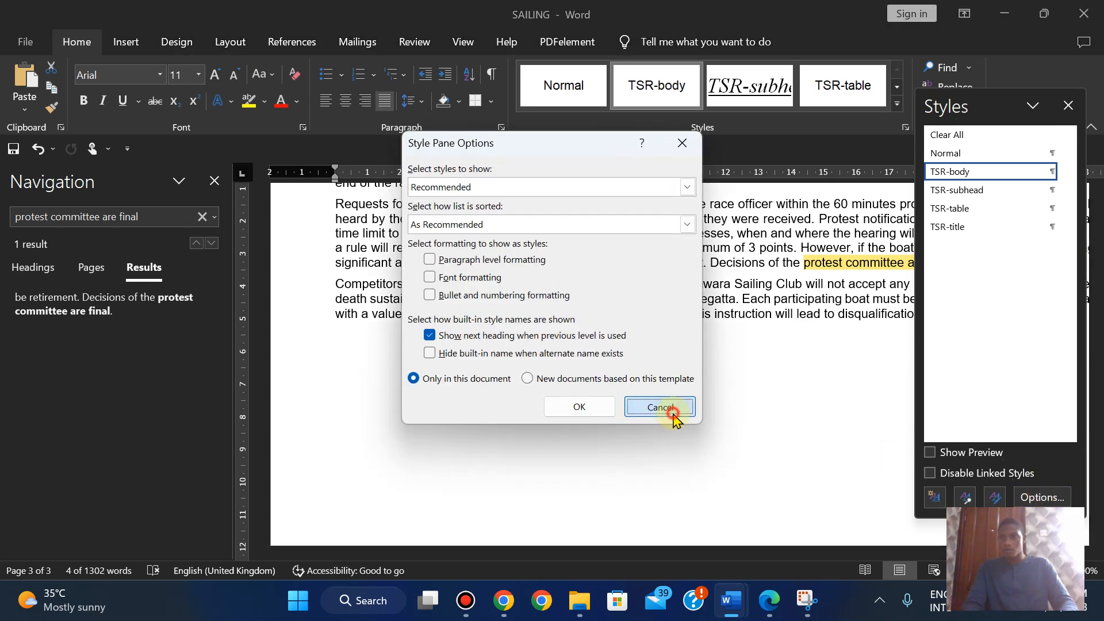
{"action": "left_click", "coordinate": [672, 410]}
{"action": "mouse_move", "coordinate": [988, 102]}
{"action": "left_mouse_down"}
{"action": "mouse_move", "coordinate": [1022, 106]}
{"action": "mouse_move", "coordinate": [990, 107]}
{"action": "left_mouse_up"}
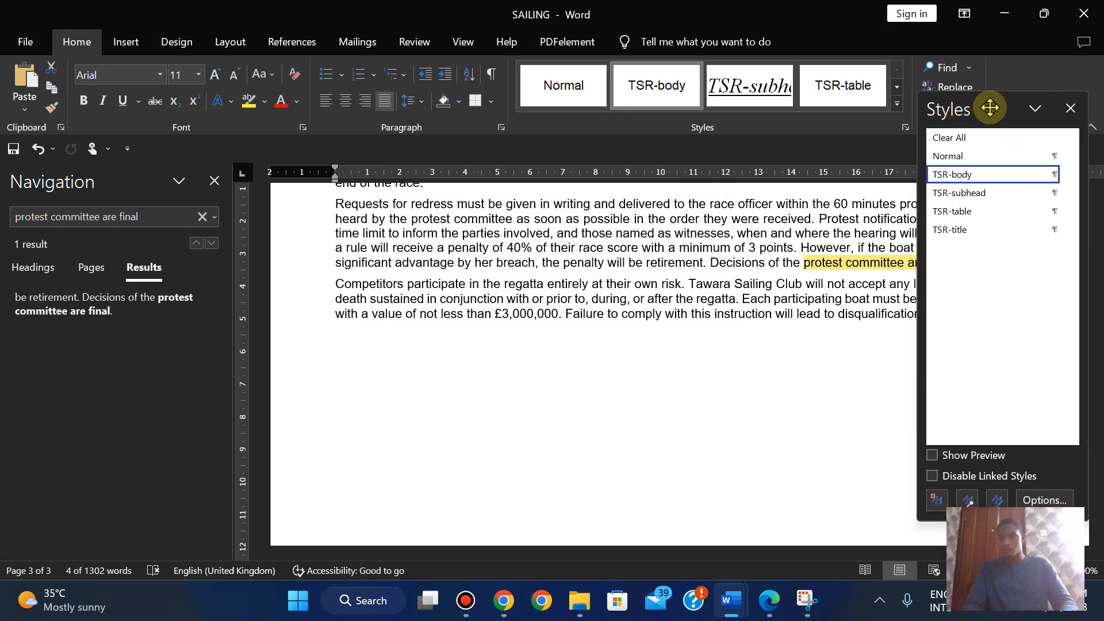
{"action": "left_click", "coordinate": [1070, 108]}
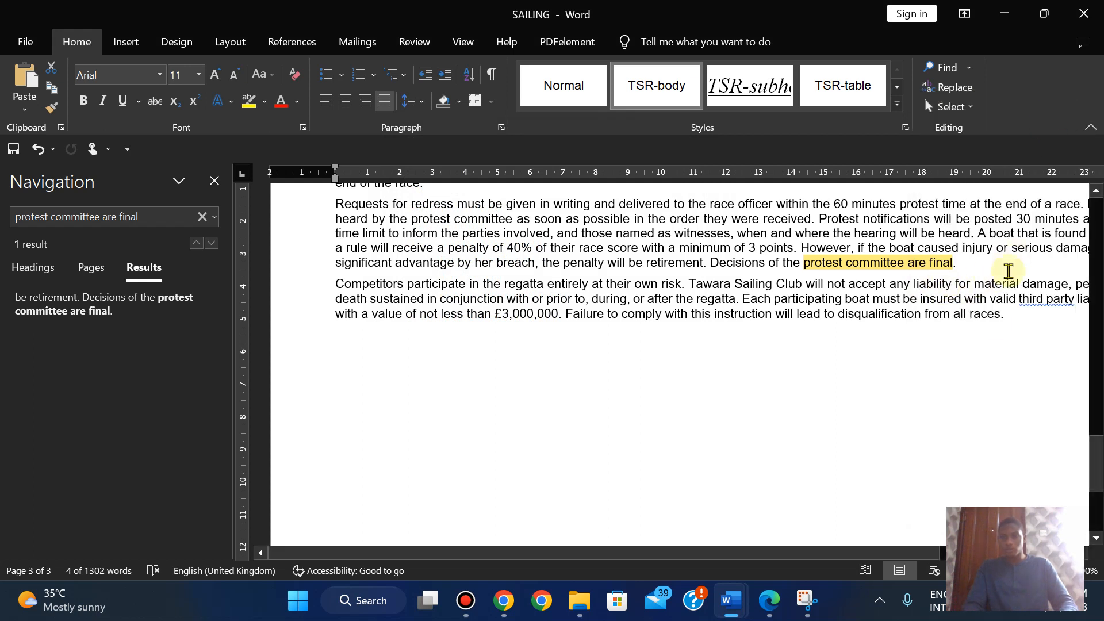
- Zoom to 80% and select from 'Schedule' to the end of 'protest committee are final.'
{"action": "left_click", "coordinate": [946, 570]}
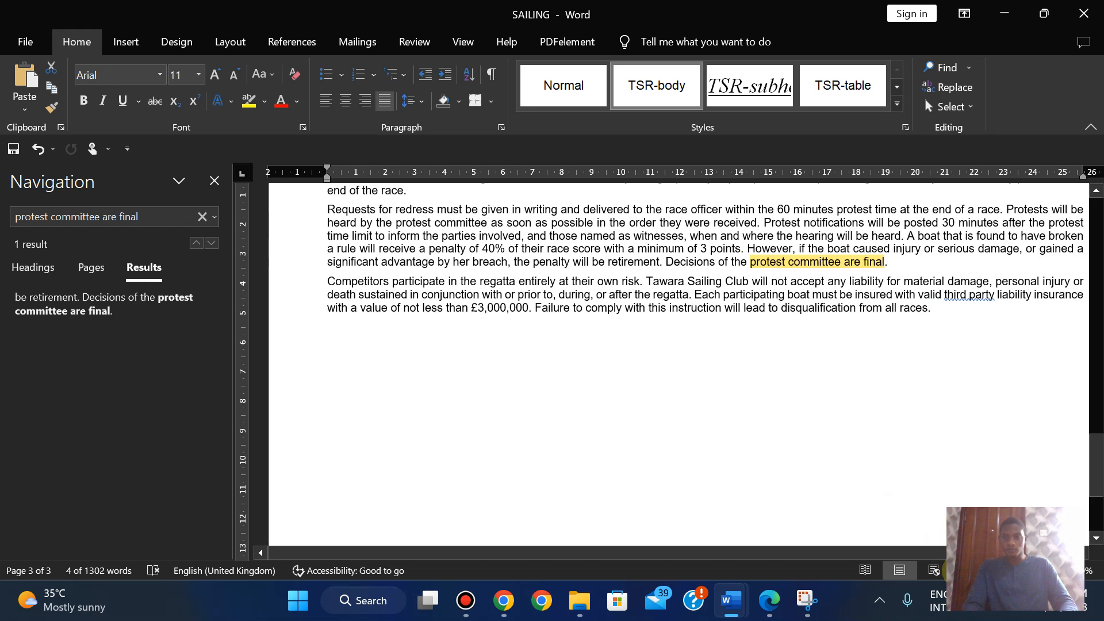
{"action": "left_click", "coordinate": [959, 570]}
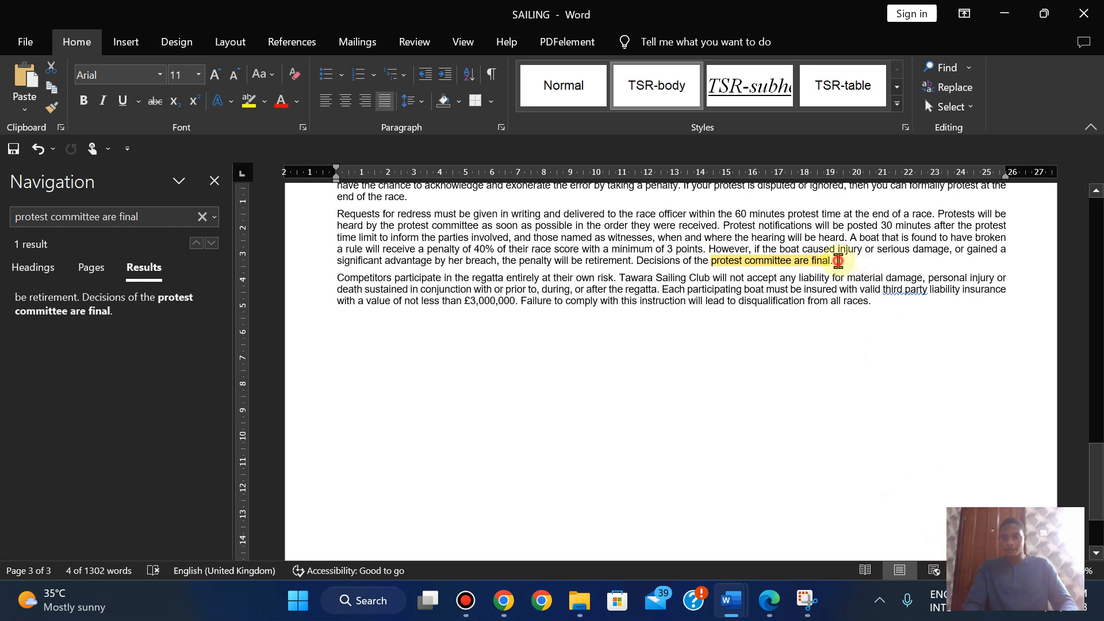
{"action": "left_click", "coordinate": [835, 261]}
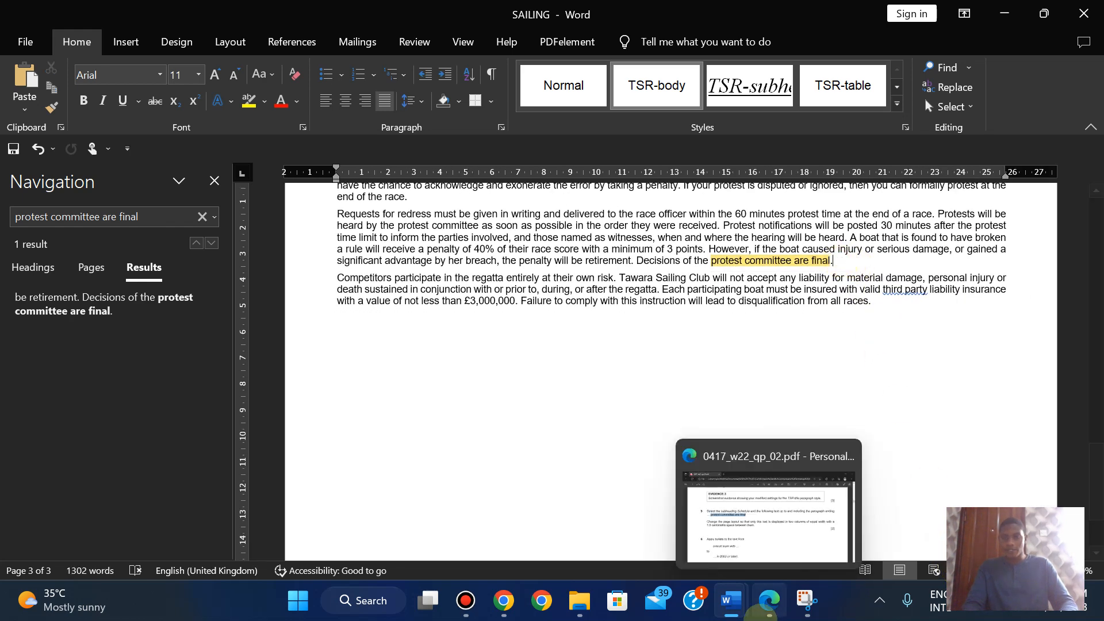
{"action": "left_click", "coordinate": [775, 603]}
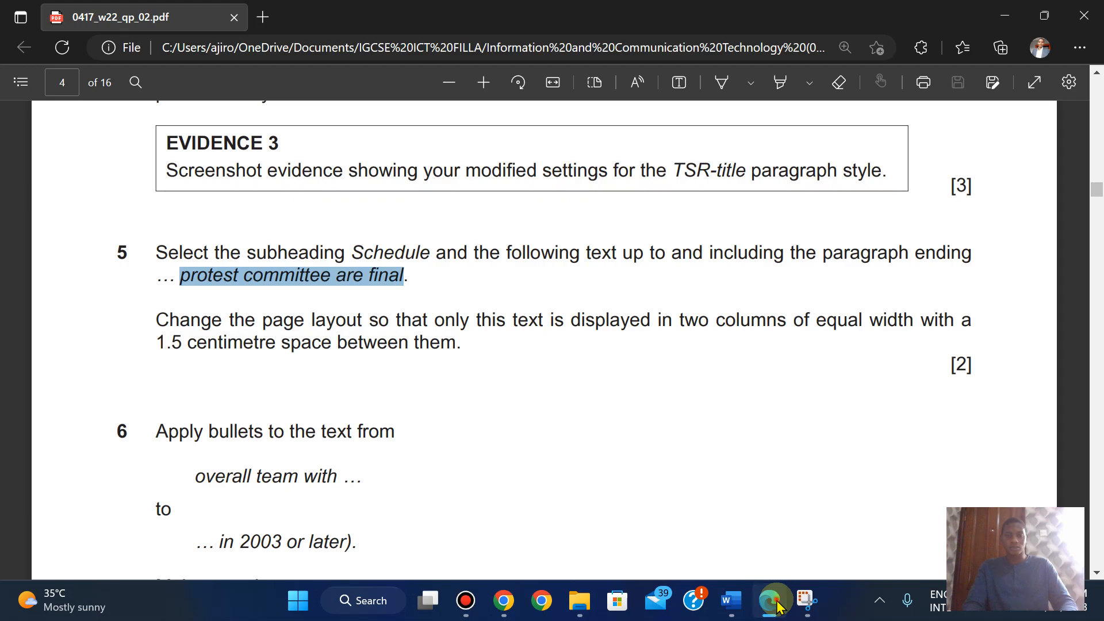
{"action": "left_click", "coordinate": [775, 603]}
{"action": "left_click_drag", "start_coordinate": [835, 262], "coordinate": [337, 357]}
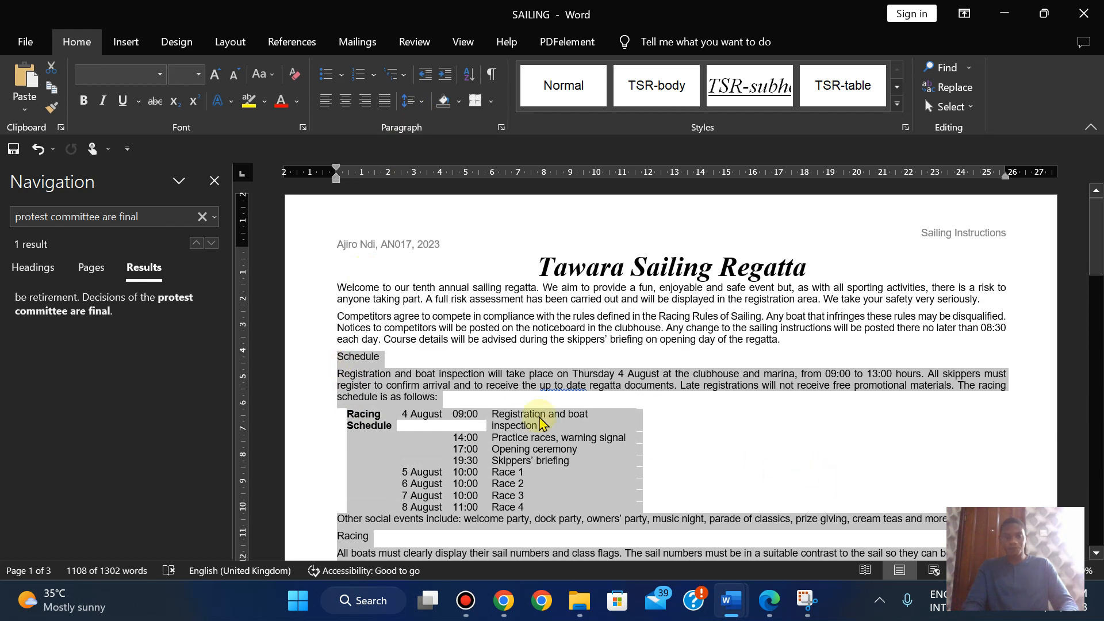
{"action": "left_click", "coordinate": [768, 613]}
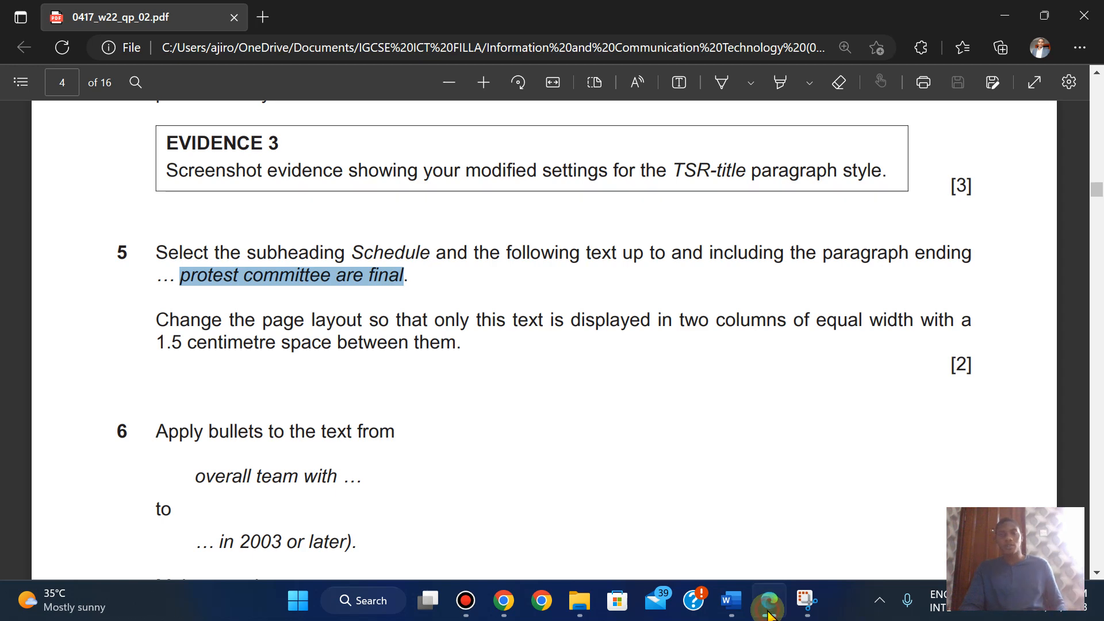
- Format the selected text as two equal-width columns with 1.5 cm spacing via More Columns
{"action": "left_click", "coordinate": [730, 600]}
{"action": "left_click", "coordinate": [252, 47]}
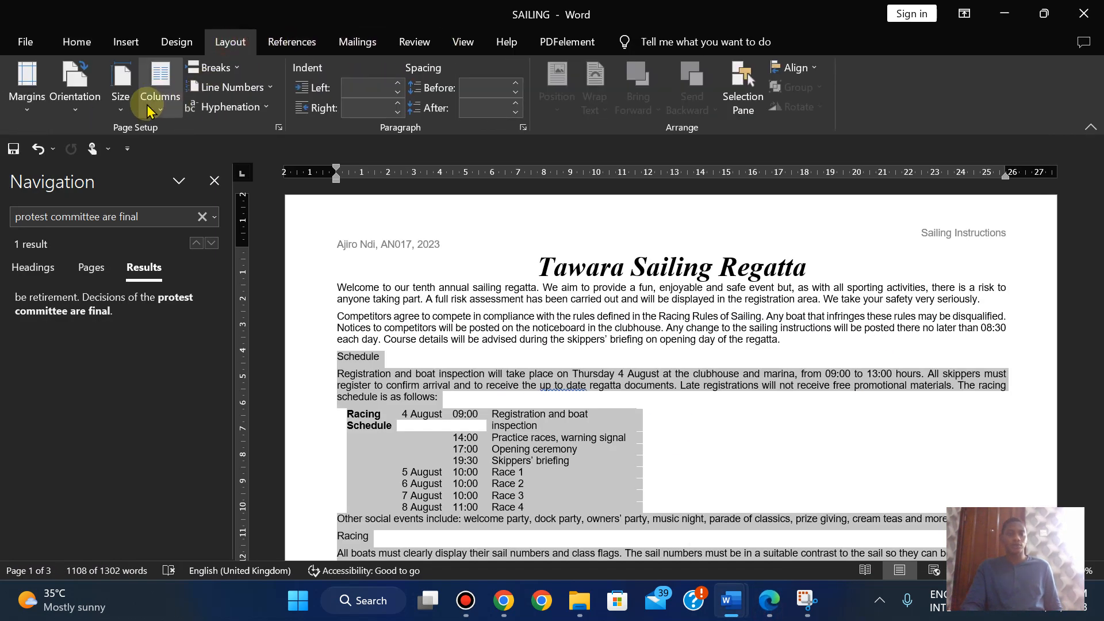
{"action": "left_click", "coordinate": [159, 112]}
{"action": "left_click", "coordinate": [204, 319]}
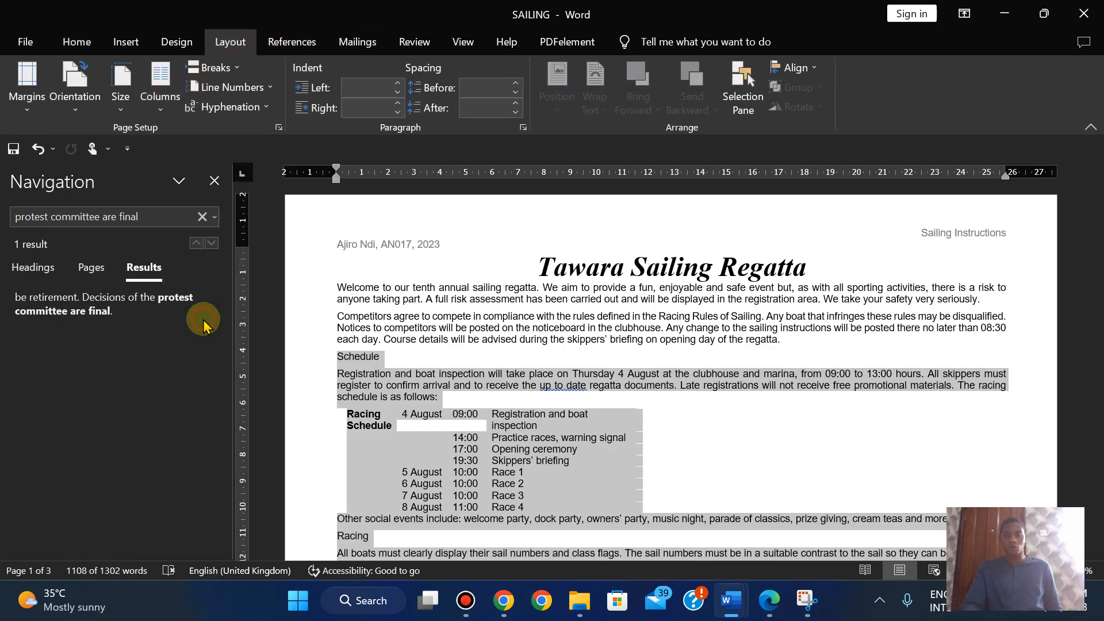
{"action": "left_click", "coordinate": [769, 601]}
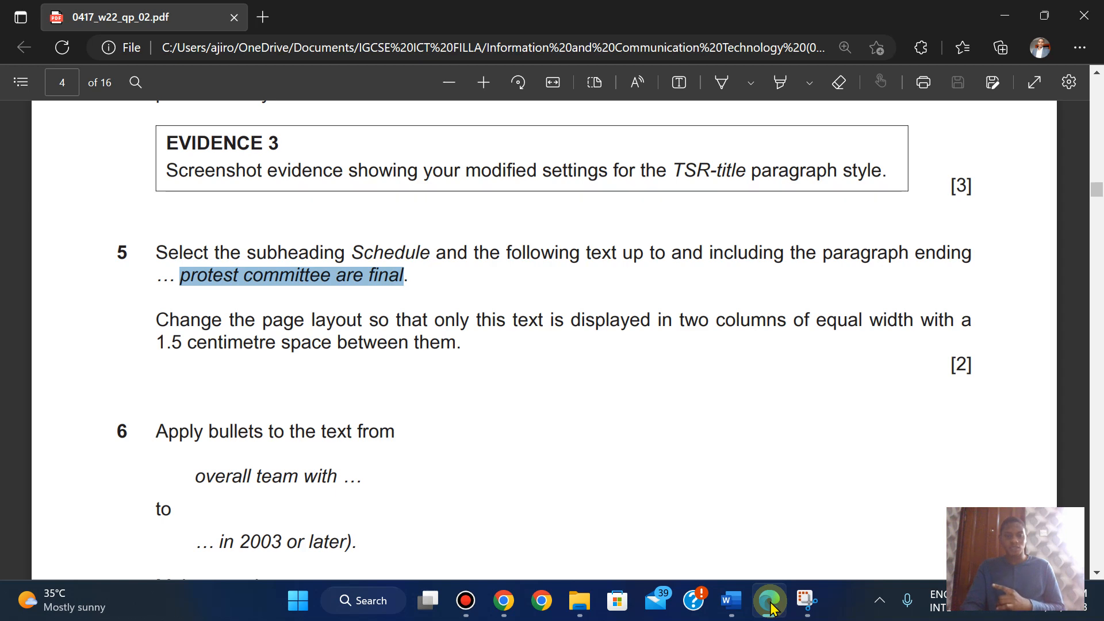
{"action": "left_click", "coordinate": [770, 606]}
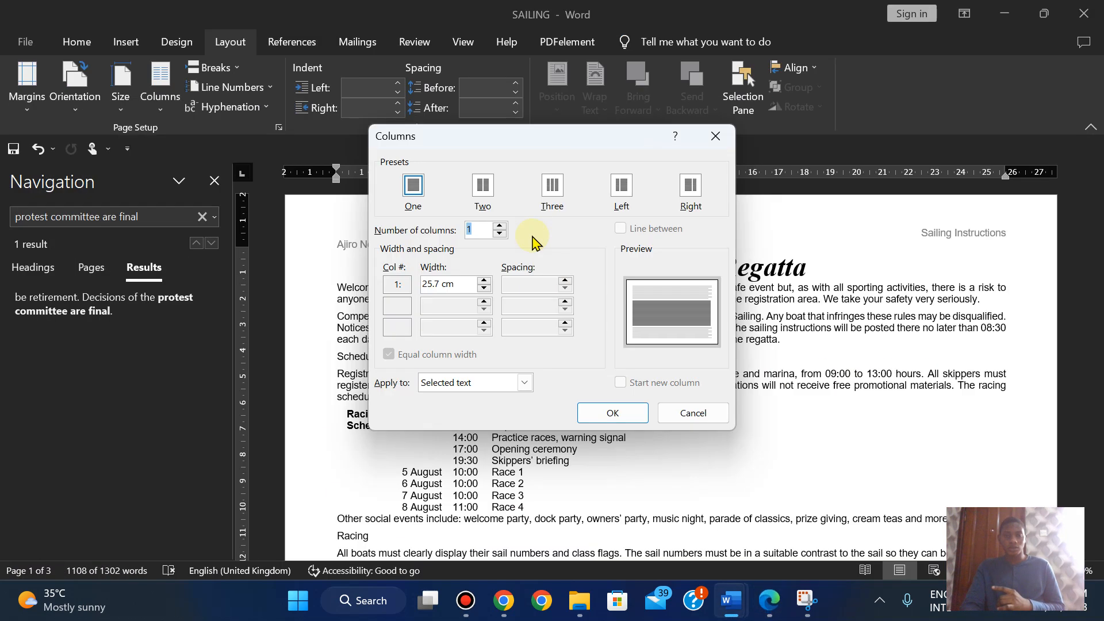
{"action": "left_click", "coordinate": [481, 187]}
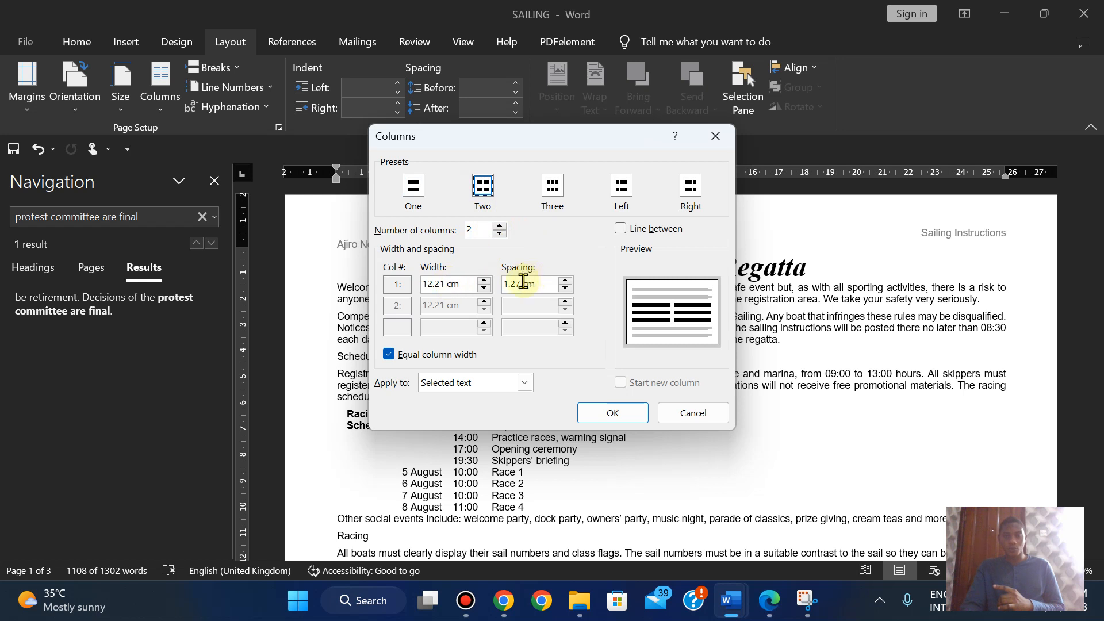
{"action": "left_click", "coordinate": [566, 280]}
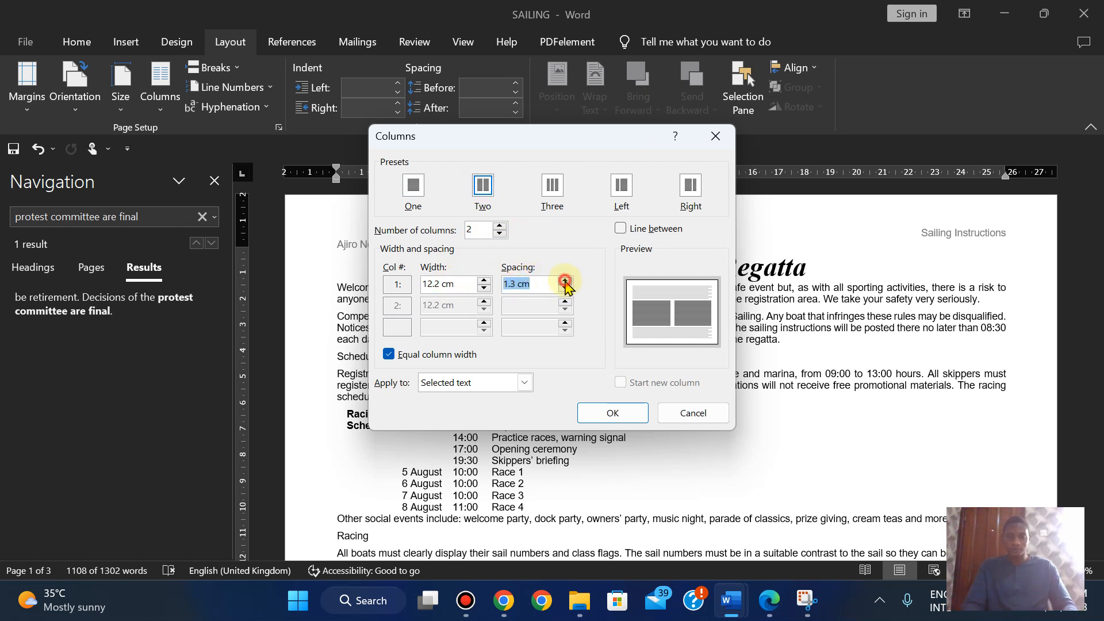
{"action": "left_click", "coordinate": [565, 279]}
{"action": "left_click", "coordinate": [566, 280]}
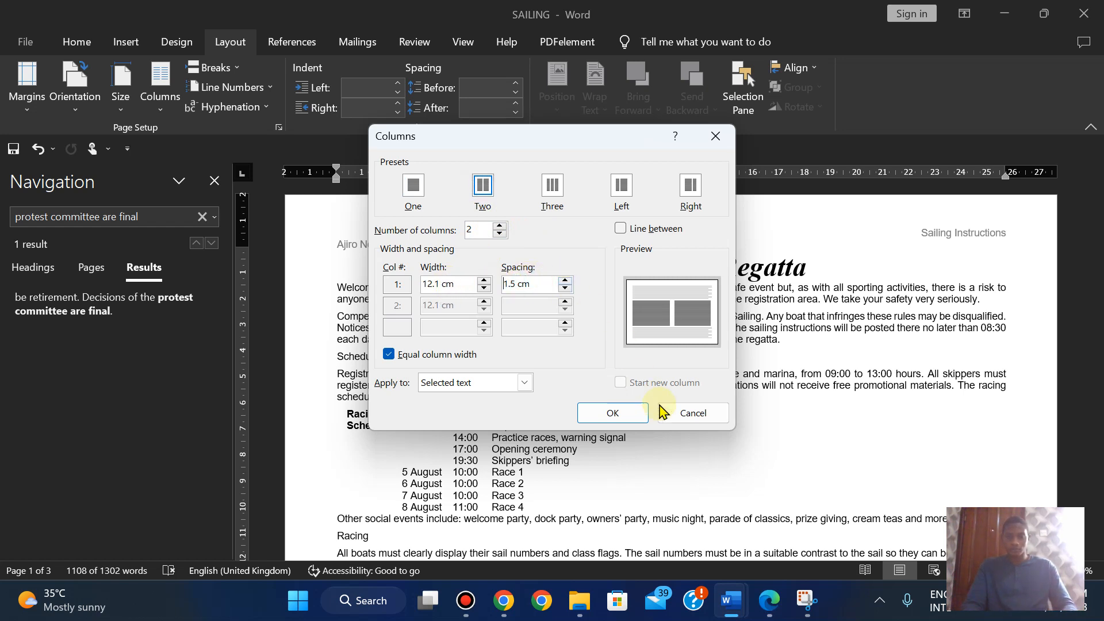
{"action": "left_click", "coordinate": [770, 607]}
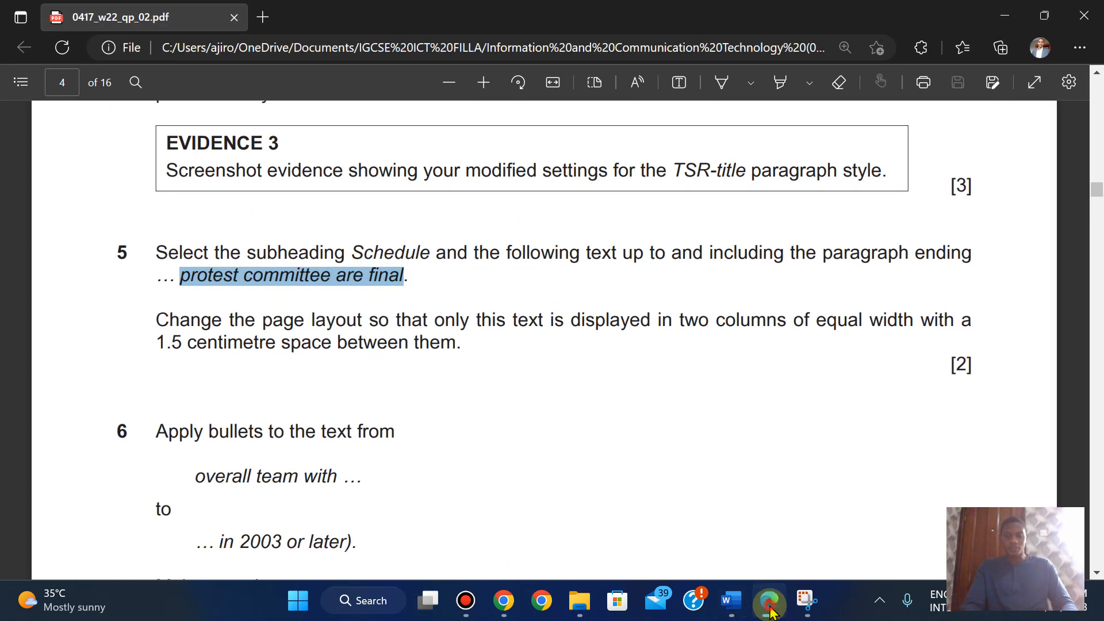
{"action": "left_click", "coordinate": [770, 608]}
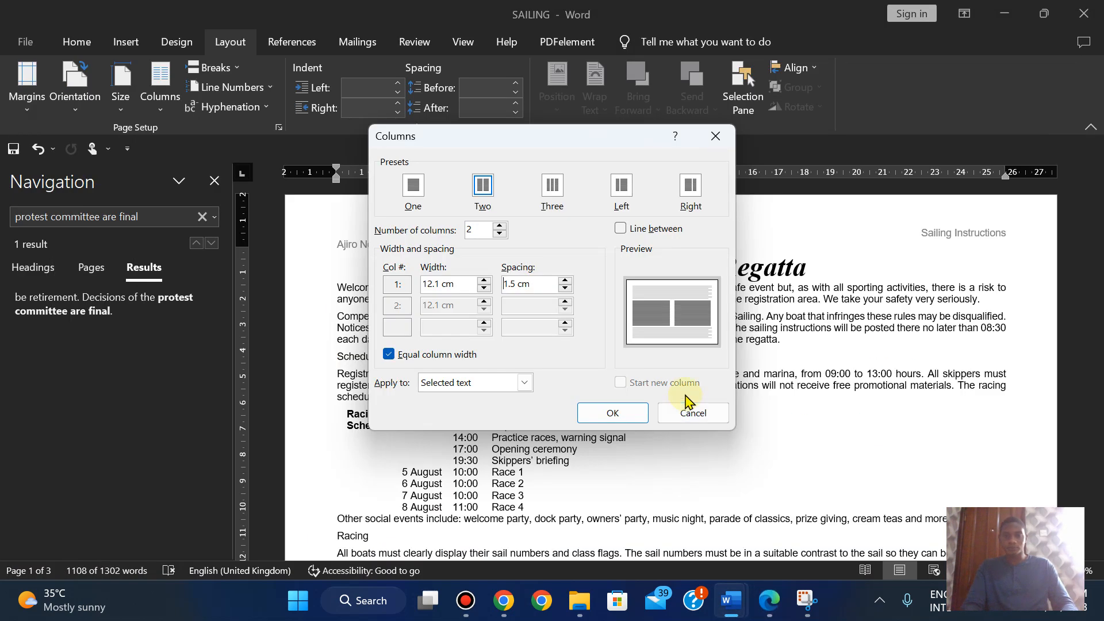
{"action": "left_click", "coordinate": [770, 607]}
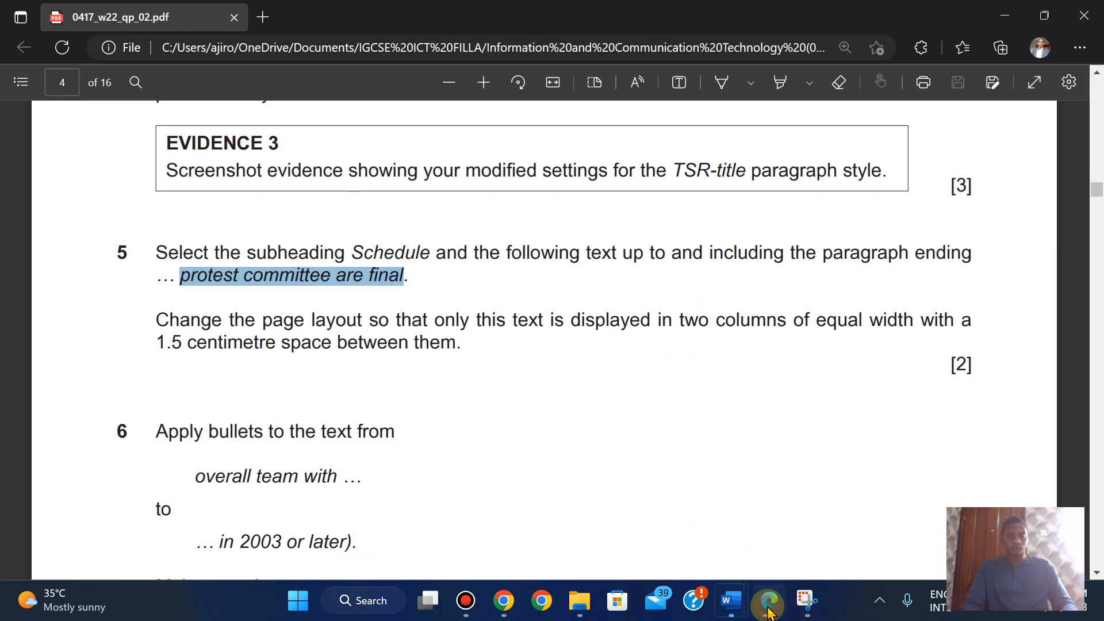
{"action": "left_click", "coordinate": [769, 609]}
{"action": "left_click", "coordinate": [610, 415]}
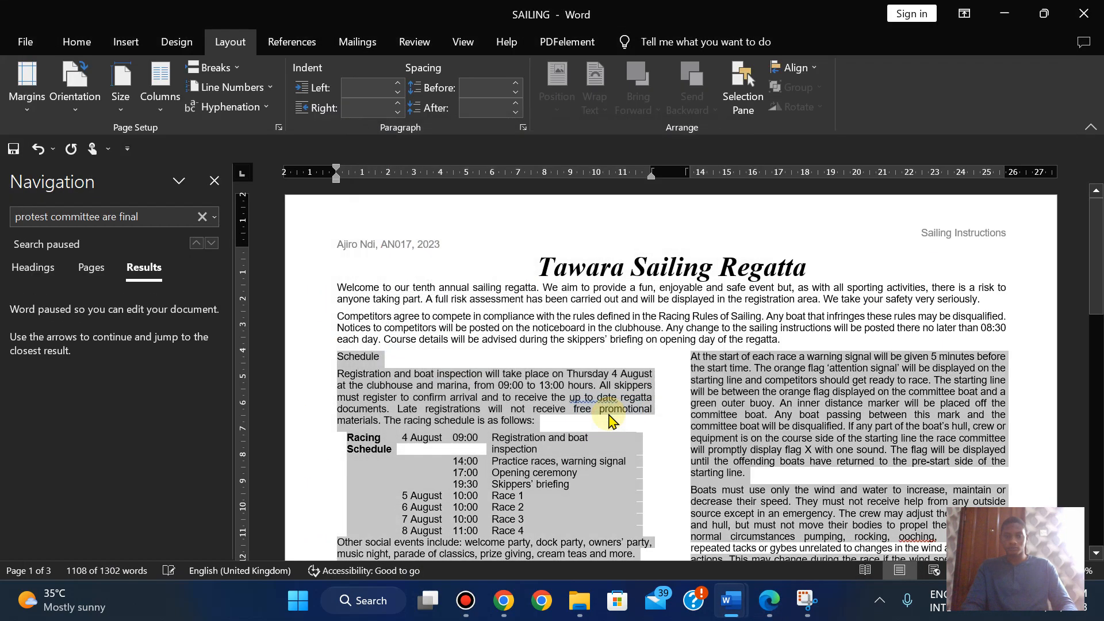
- Copy the phrase 'overall team with' from question 6 of the exam PDF
{"action": "left_click", "coordinate": [769, 609]}
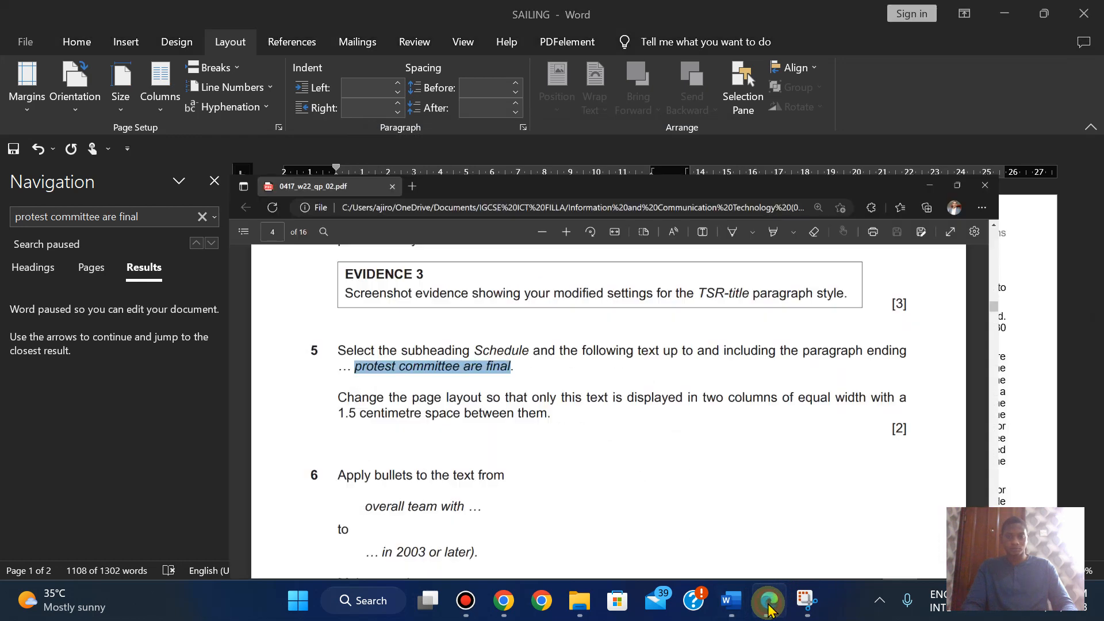
{"action": "key", "text": "Down"}
{"action": "key", "text": "Down"}
{"action": "key", "text": "Down"}
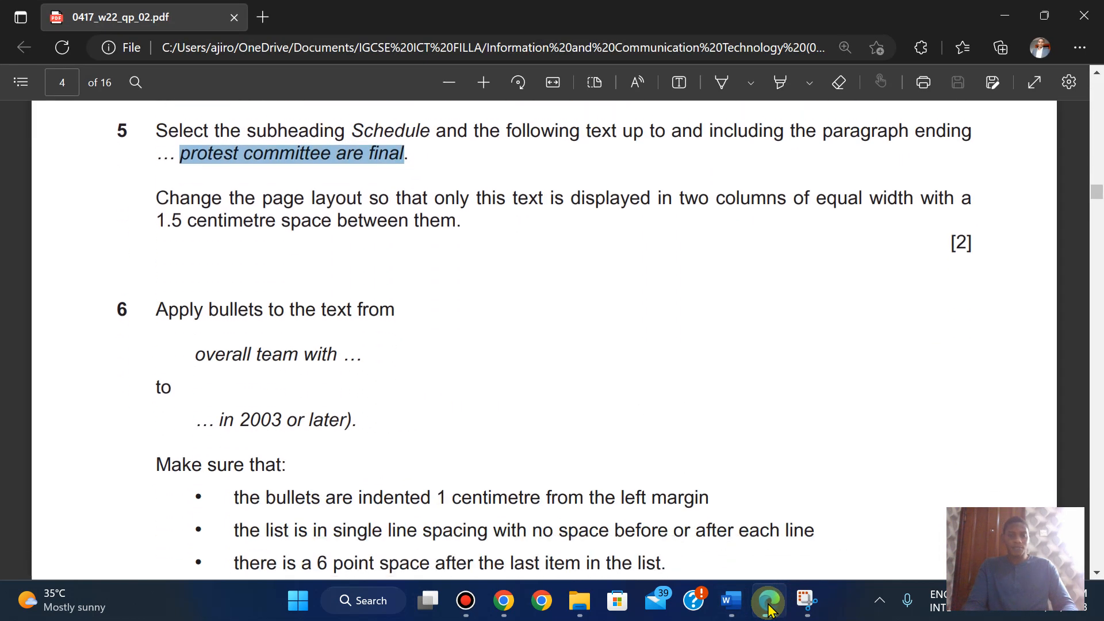
{"action": "key", "text": "Down"}
{"action": "key", "text": "Down"}
{"action": "key", "text": "Down"}
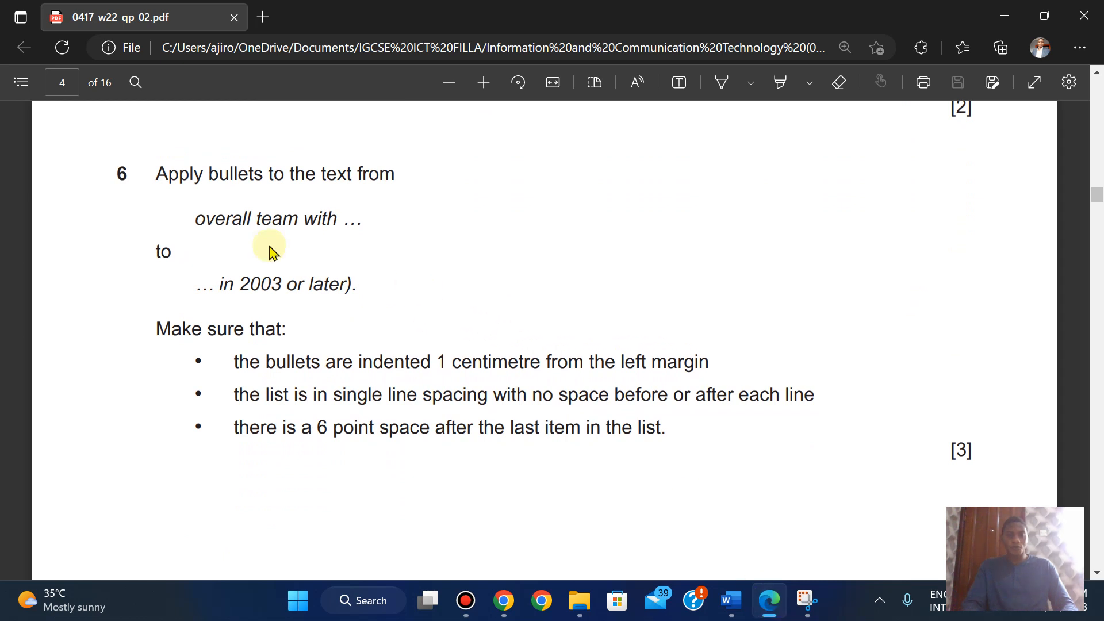
{"action": "left_click_drag", "start_coordinate": [198, 221], "coordinate": [335, 222]}
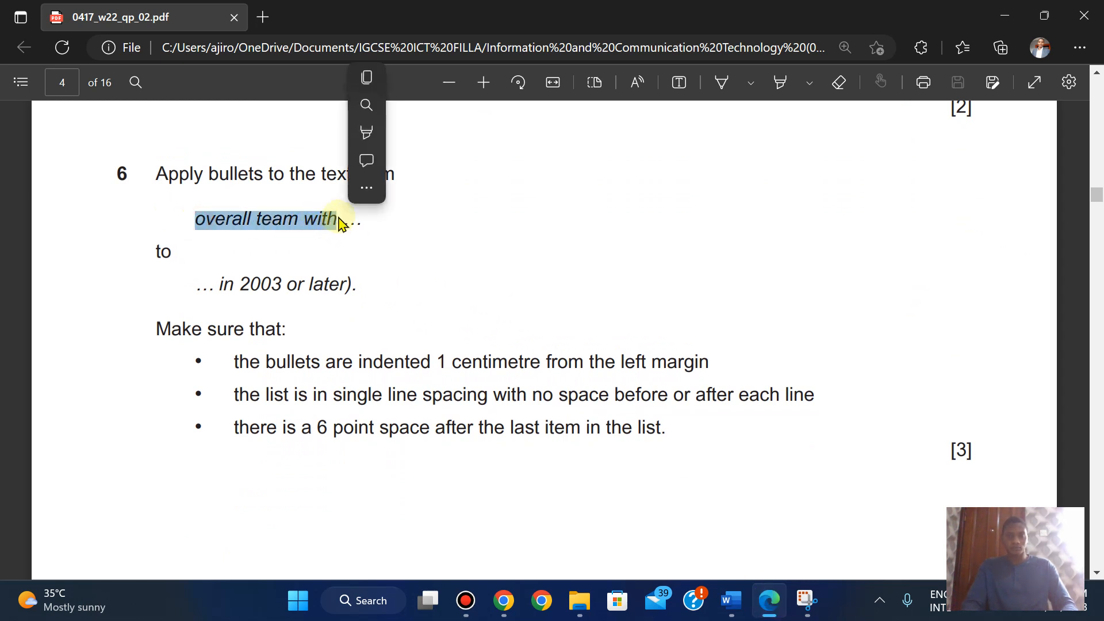
{"action": "left_click", "coordinate": [365, 68]}
- Search the SAILING document for 'overall team with' in the Navigation search box
{"action": "mouse_move", "coordinate": [731, 601]}
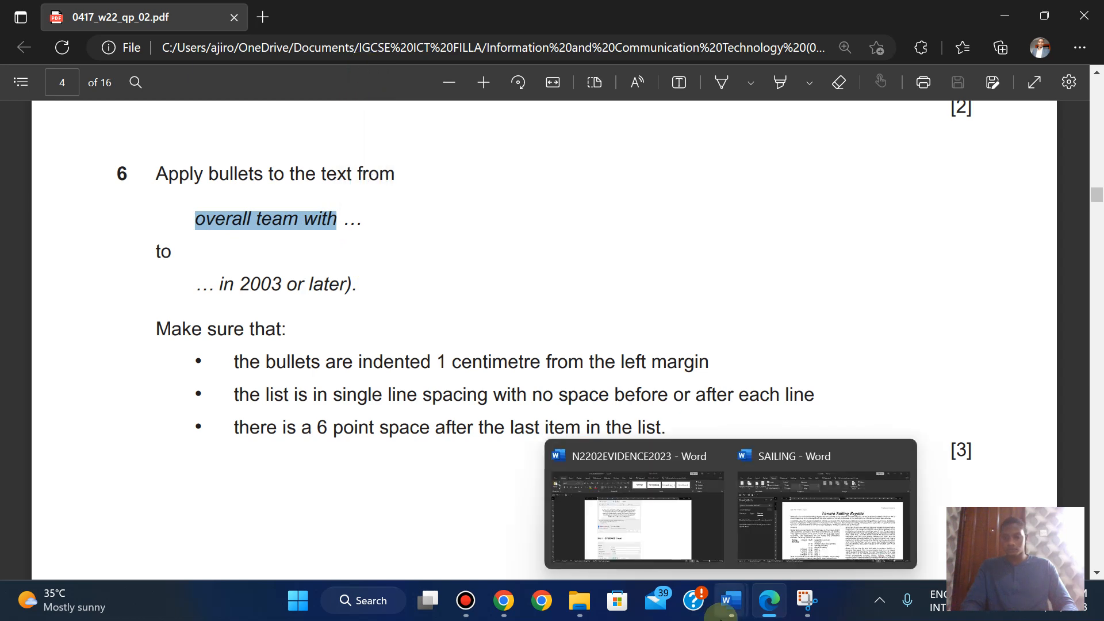
{"action": "left_click", "coordinate": [808, 547]}
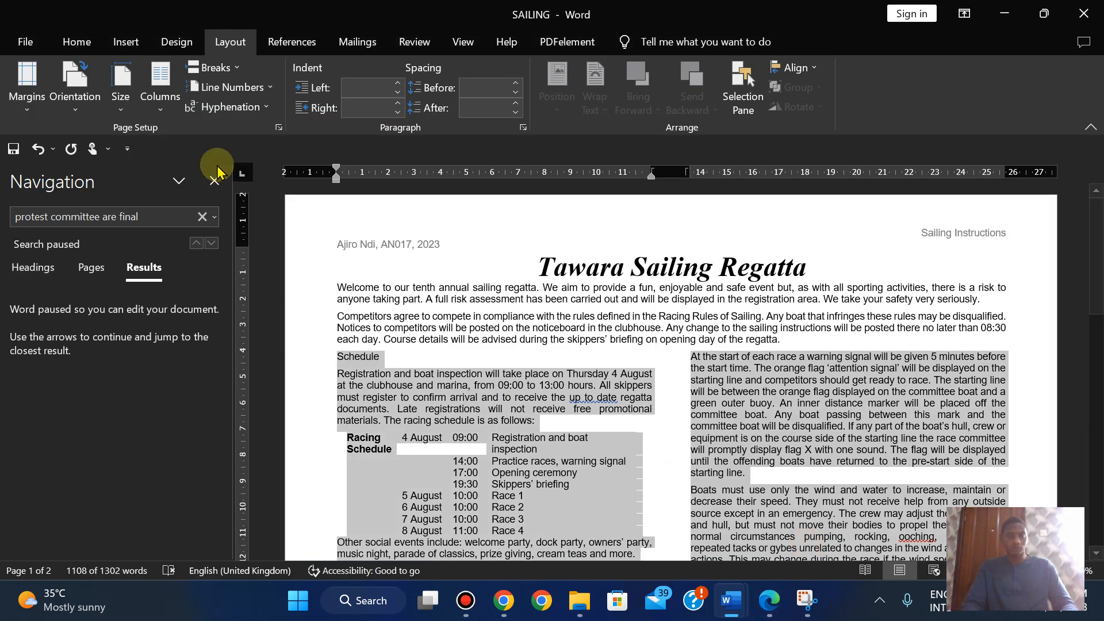
{"action": "left_click", "coordinate": [141, 216]}
{"action": "key", "text": "ctrl+a"}
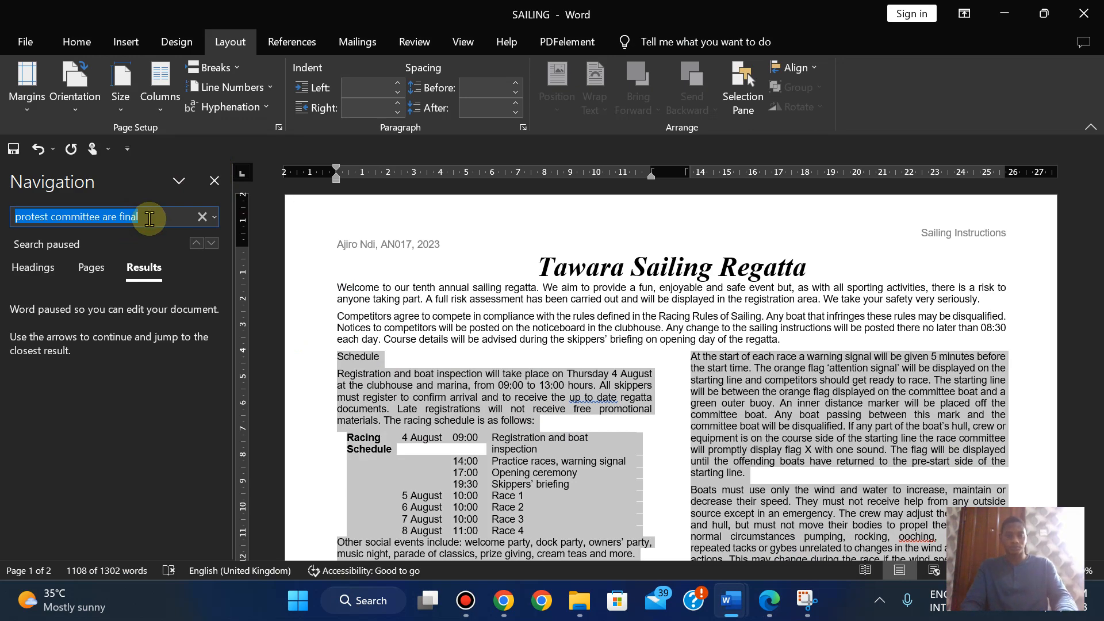
{"action": "key", "text": "ctrl+v"}
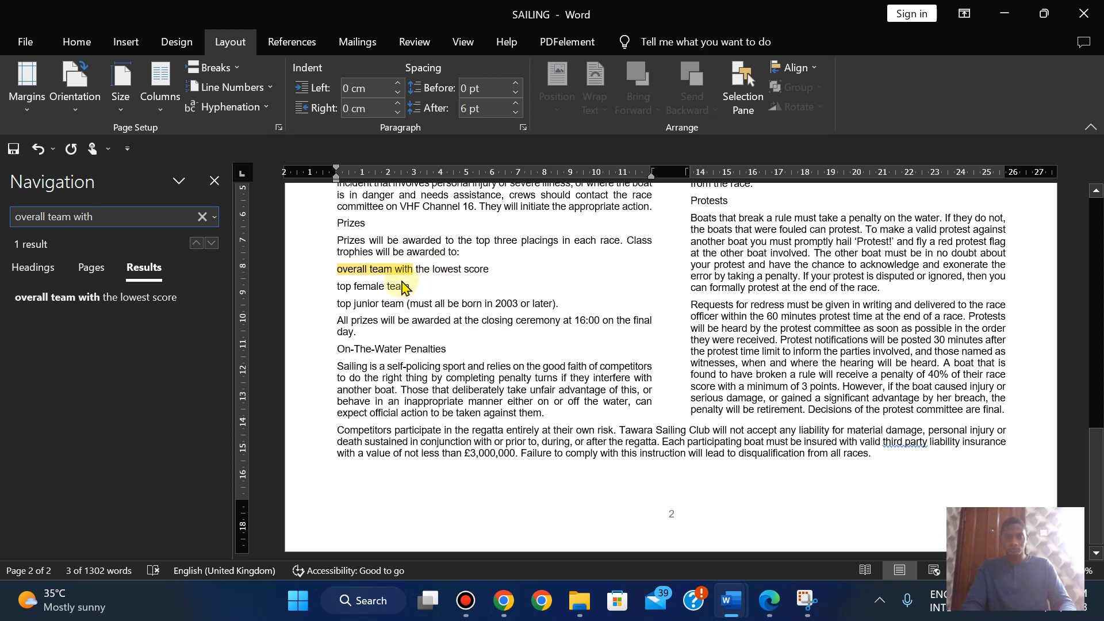
- Apply square bullets to the three prize lines from 'overall team with' to '2003 or later).'
{"action": "left_click", "coordinate": [338, 269]}
{"action": "left_click_drag", "start_coordinate": [336, 268], "coordinate": [567, 305]}
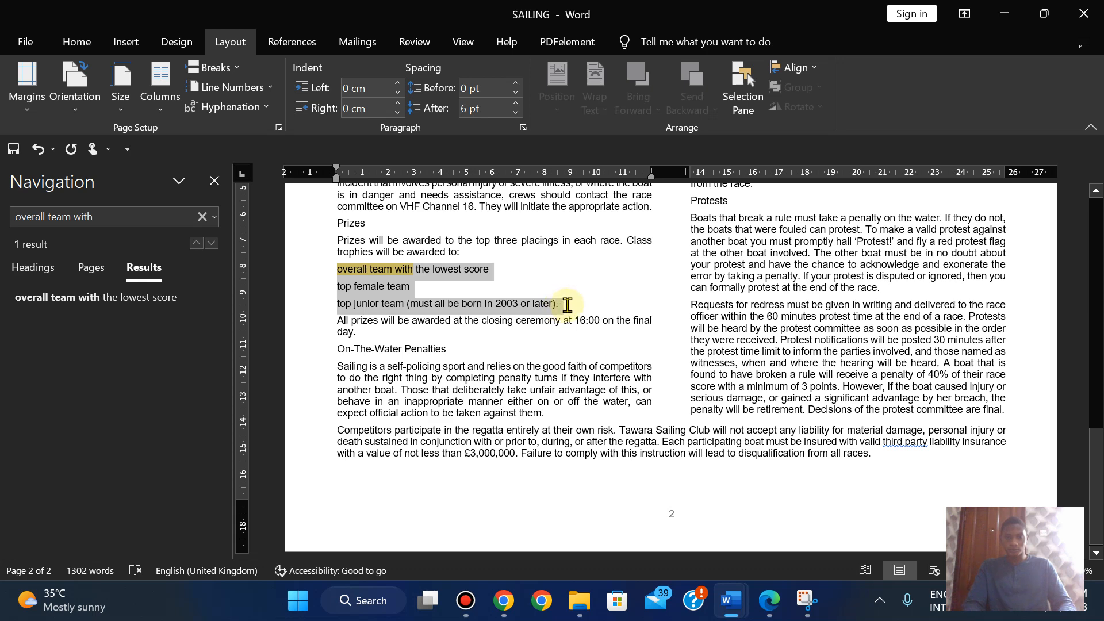
{"action": "left_click", "coordinate": [770, 608]}
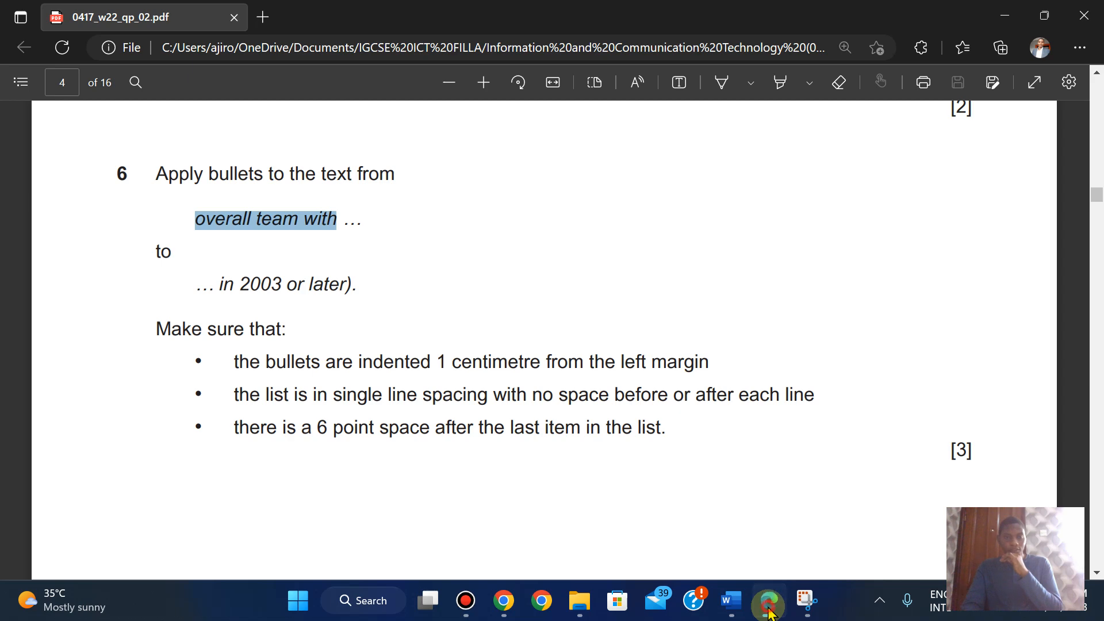
{"action": "left_click", "coordinate": [770, 608]}
{"action": "left_click", "coordinate": [769, 608]}
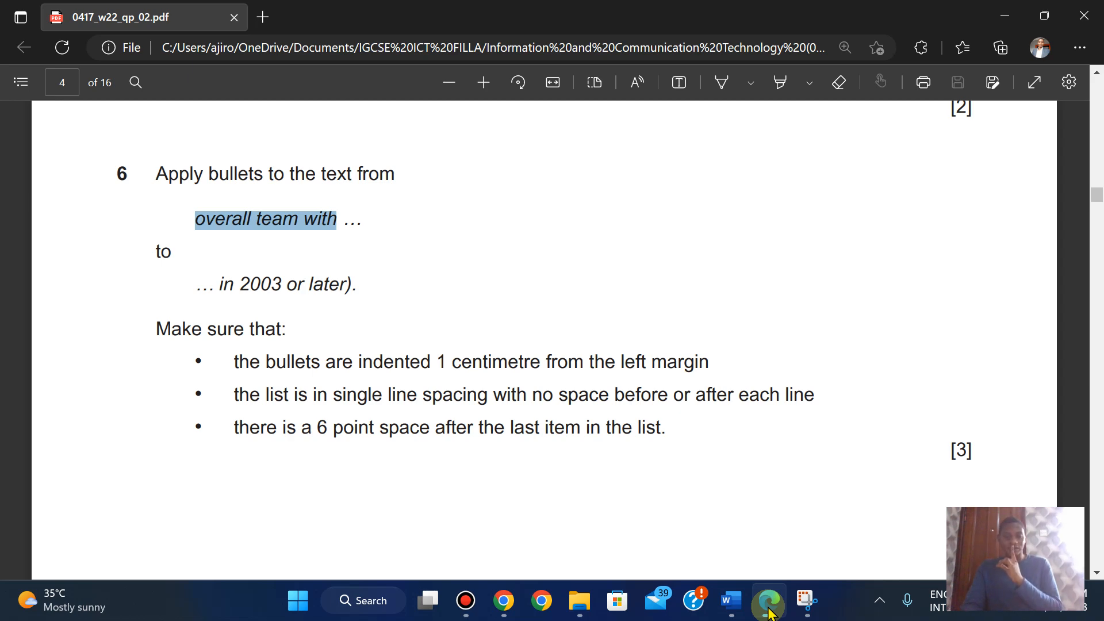
{"action": "left_click", "coordinate": [769, 611]}
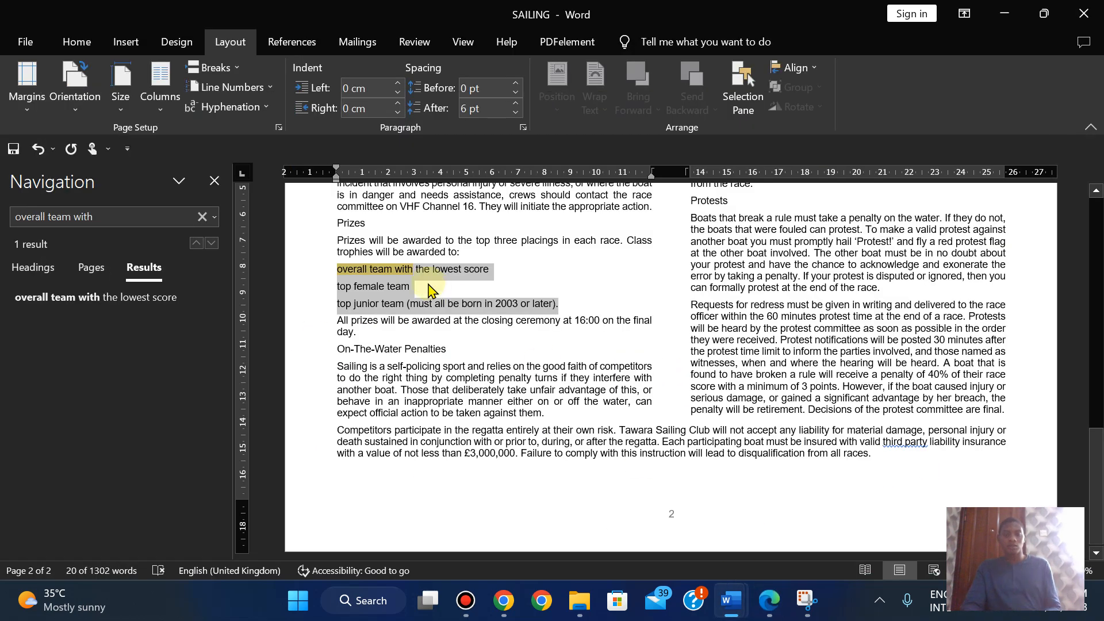
{"action": "left_click", "coordinate": [78, 42]}
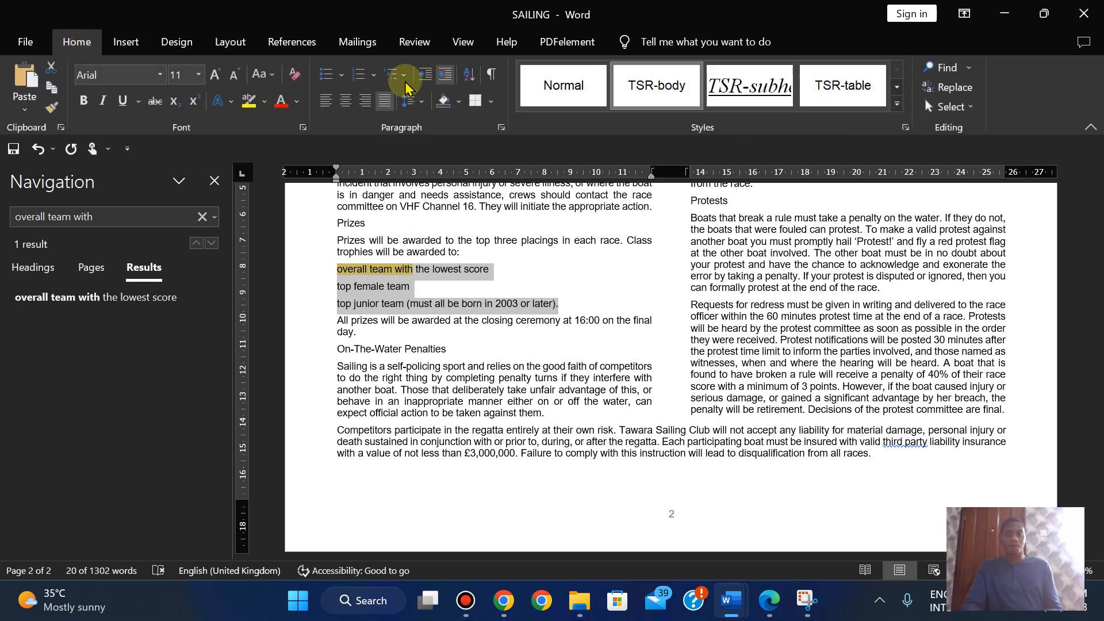
{"action": "left_click", "coordinate": [342, 75]}
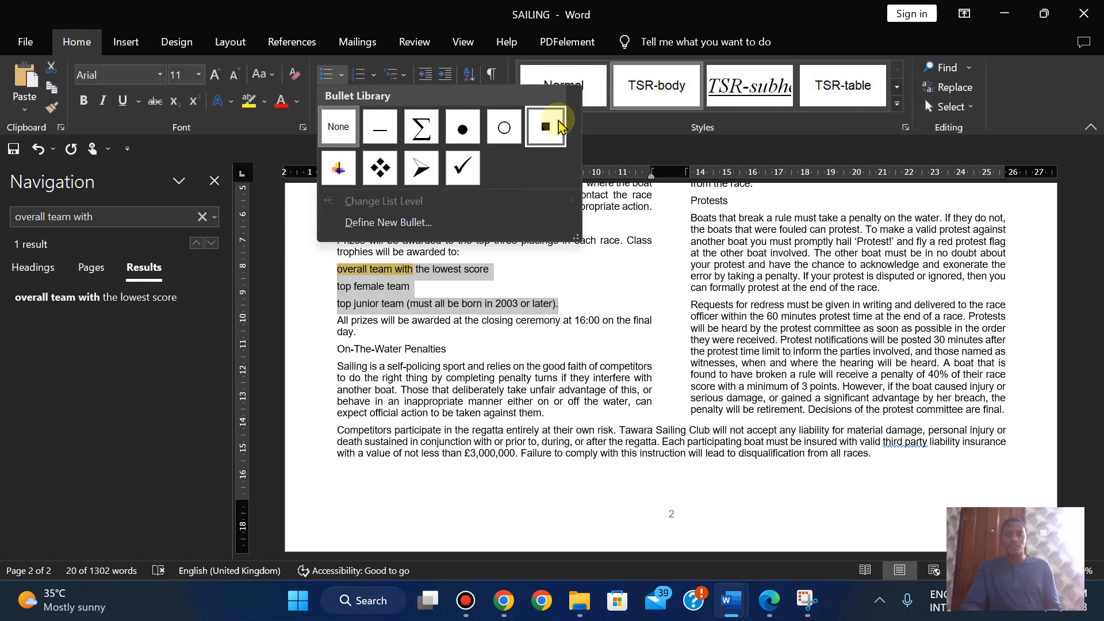
{"action": "left_click", "coordinate": [559, 126]}
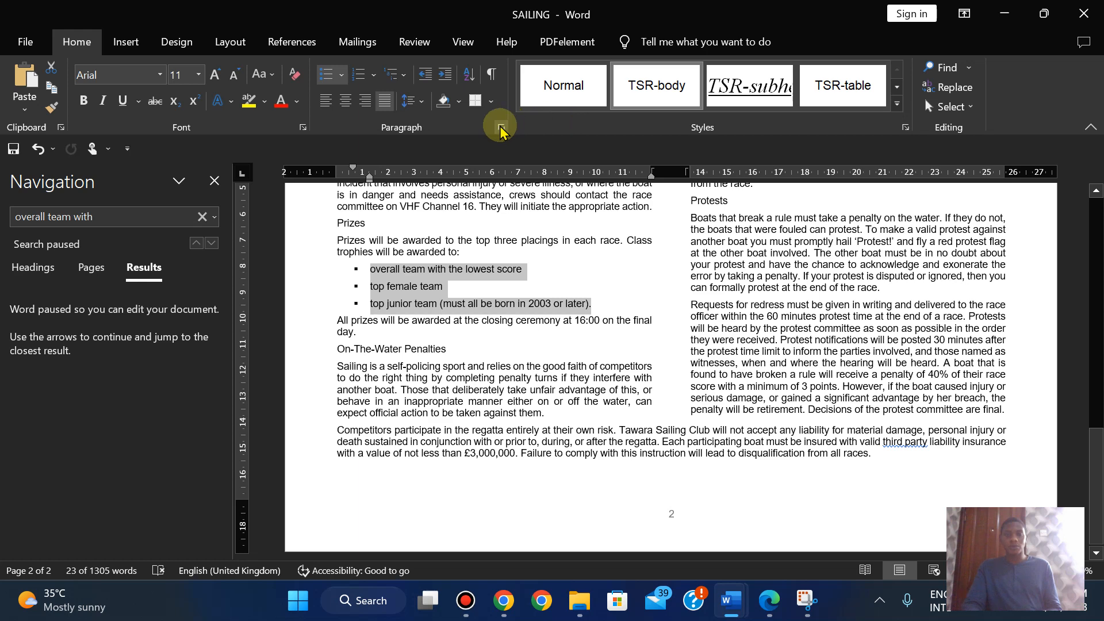
- Give the bulleted prize list a 1 cm left indent and 0 pt spacing after
{"action": "left_click", "coordinate": [503, 127]}
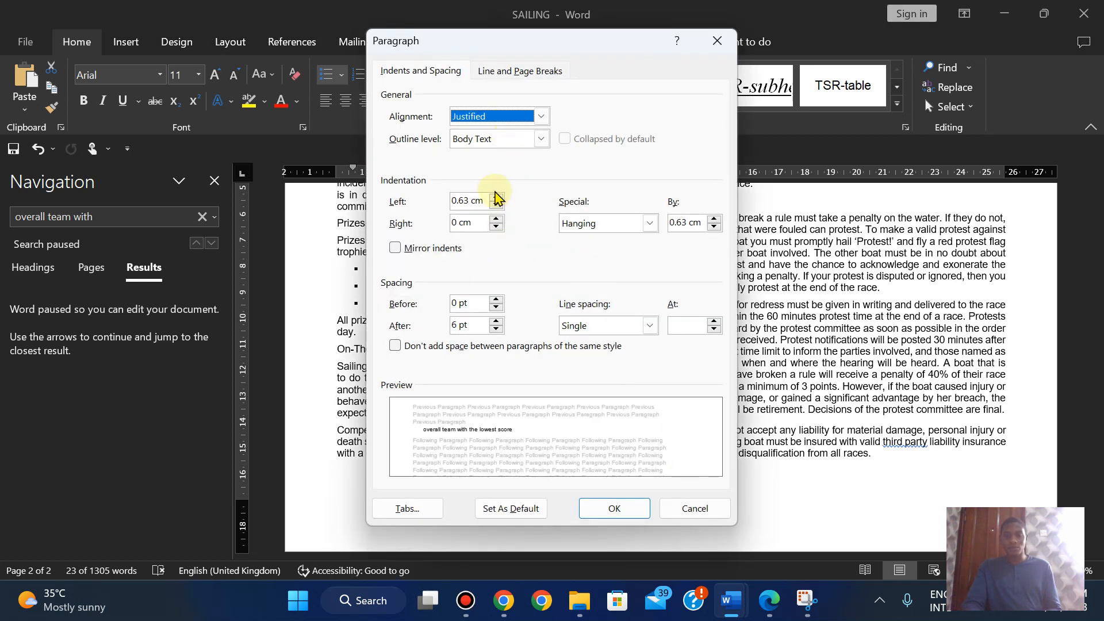
{"action": "left_click", "coordinate": [496, 196]}
{"action": "left_click", "coordinate": [496, 197]}
{"action": "left_click", "coordinate": [495, 196]}
{"action": "left_click", "coordinate": [496, 196]}
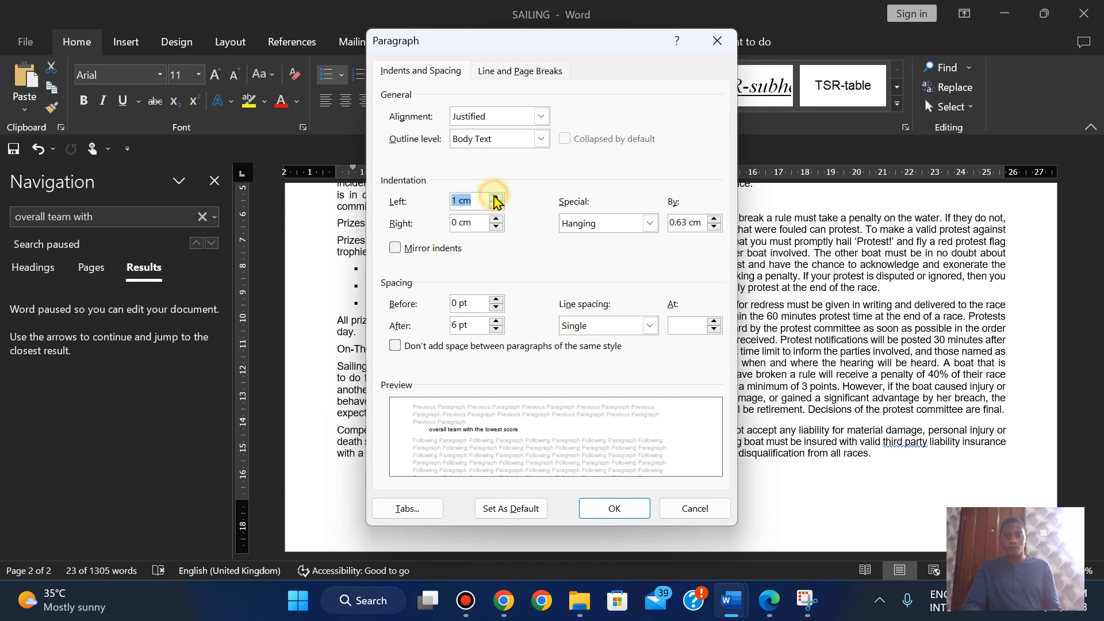
{"action": "left_click", "coordinate": [772, 603]}
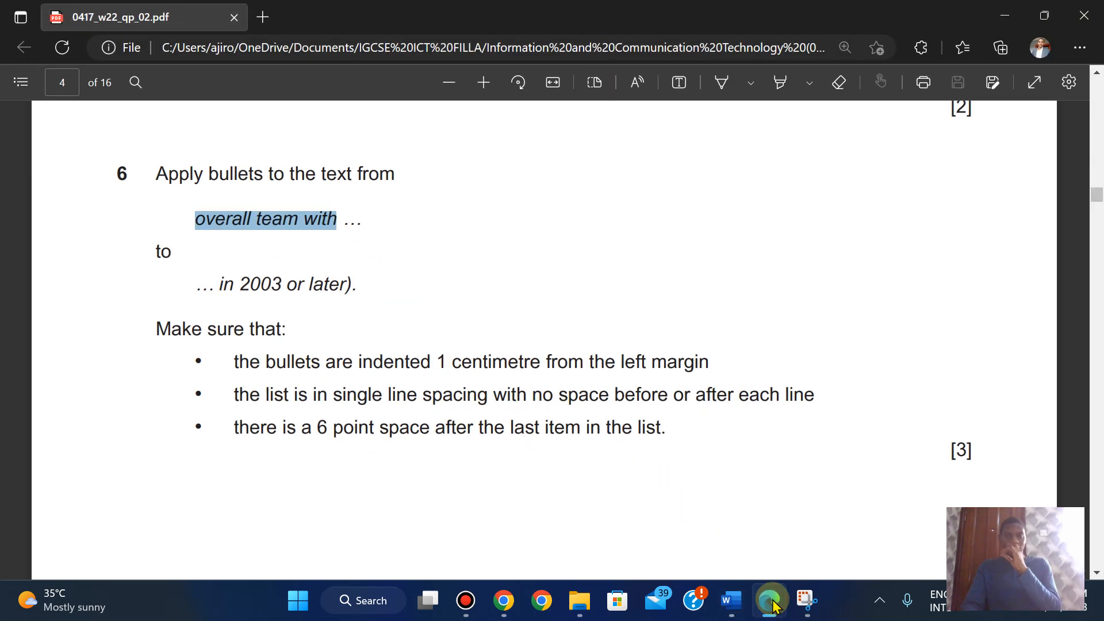
{"action": "left_click", "coordinate": [772, 604]}
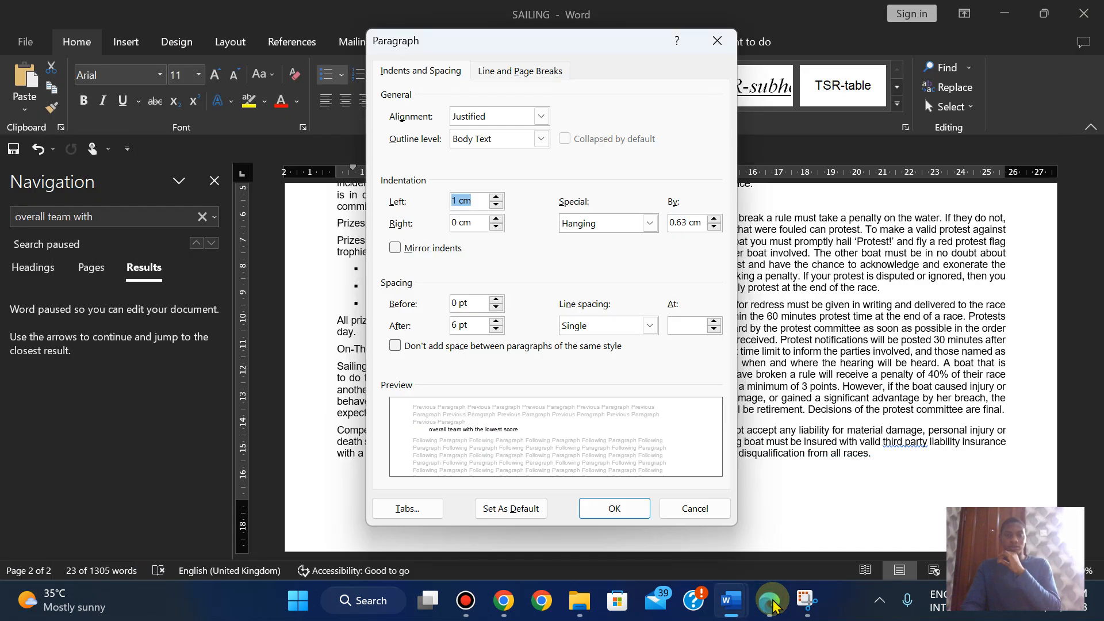
{"action": "left_click", "coordinate": [772, 604]}
{"action": "left_click", "coordinate": [772, 604]}
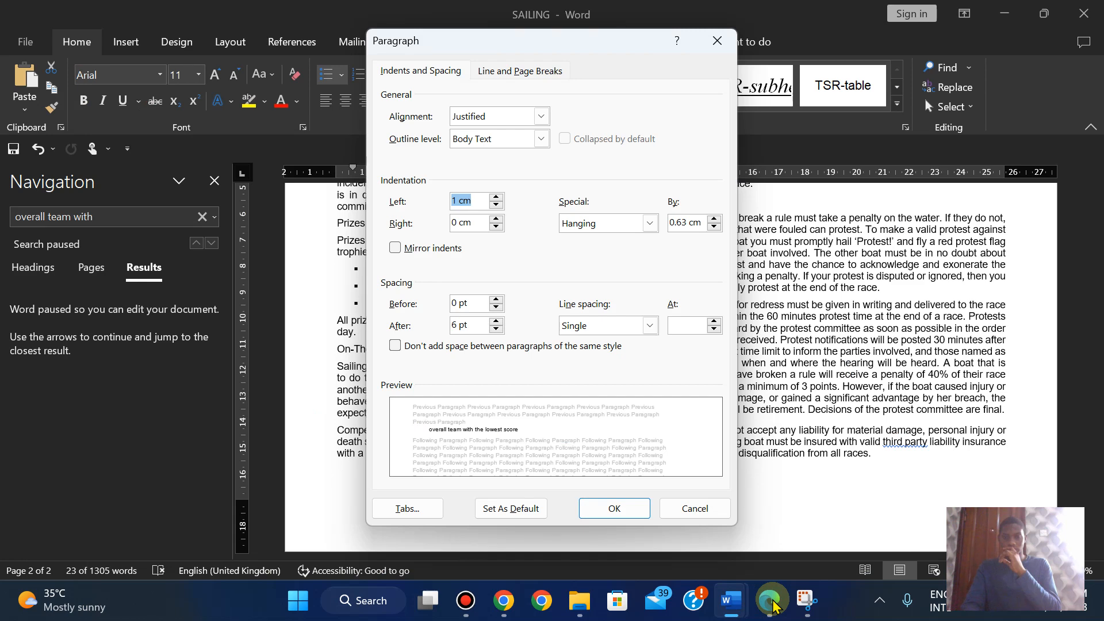
{"action": "left_click", "coordinate": [772, 604]}
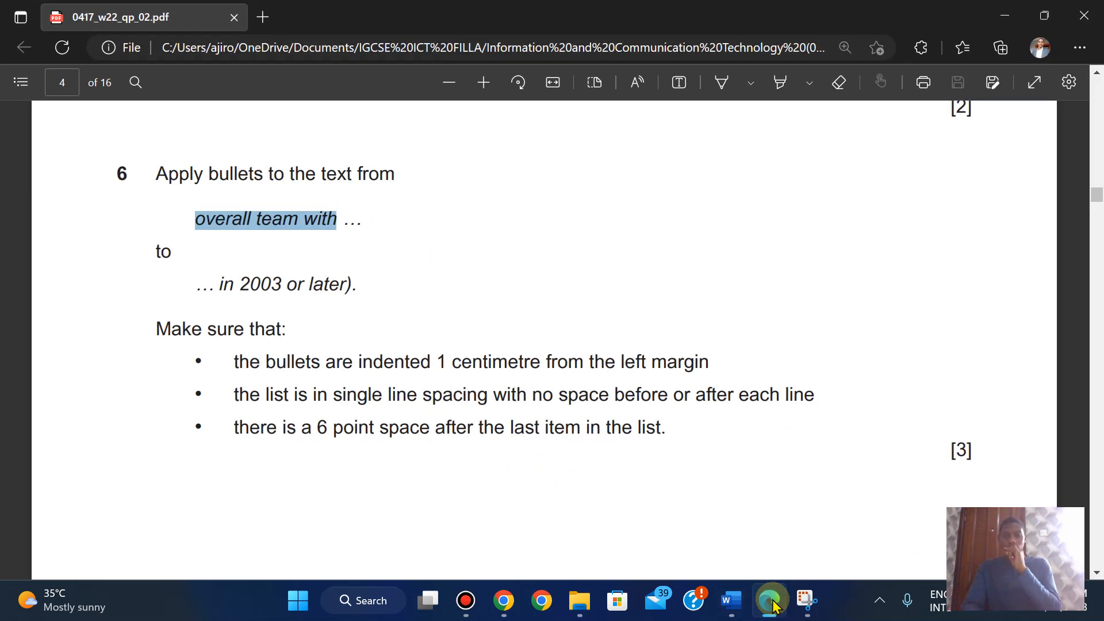
{"action": "left_click", "coordinate": [772, 603]}
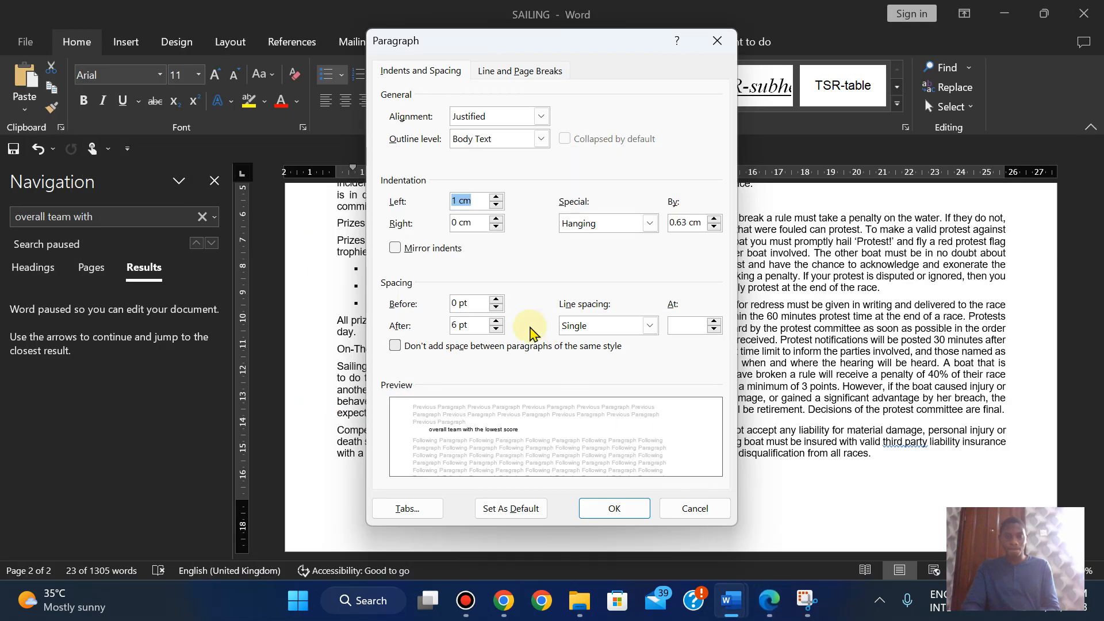
{"action": "left_click", "coordinate": [496, 330]}
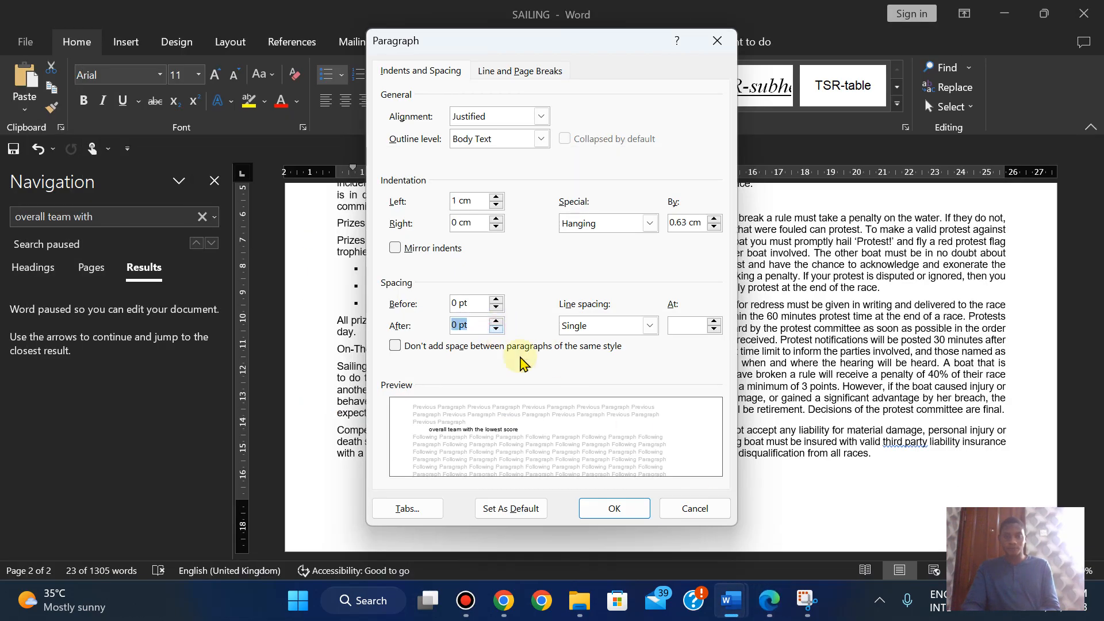
{"action": "left_click", "coordinate": [614, 507]}
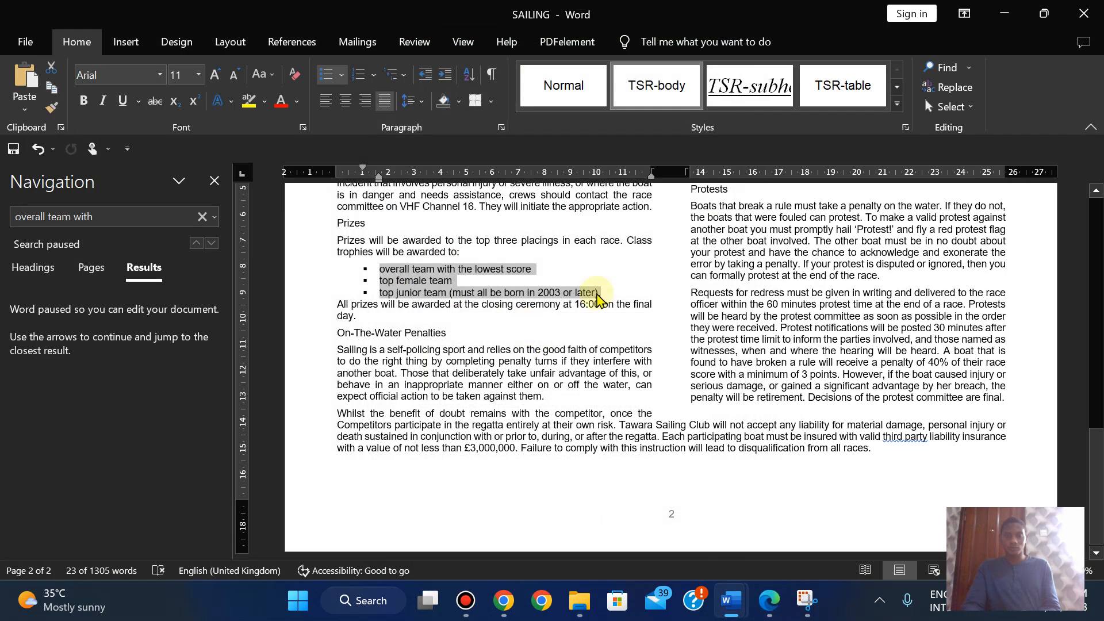
- Add an empty line after the last prize item and shrink its font to 6 pt
{"action": "left_click", "coordinate": [610, 290]}
{"action": "key", "text": "ctrl+z"}
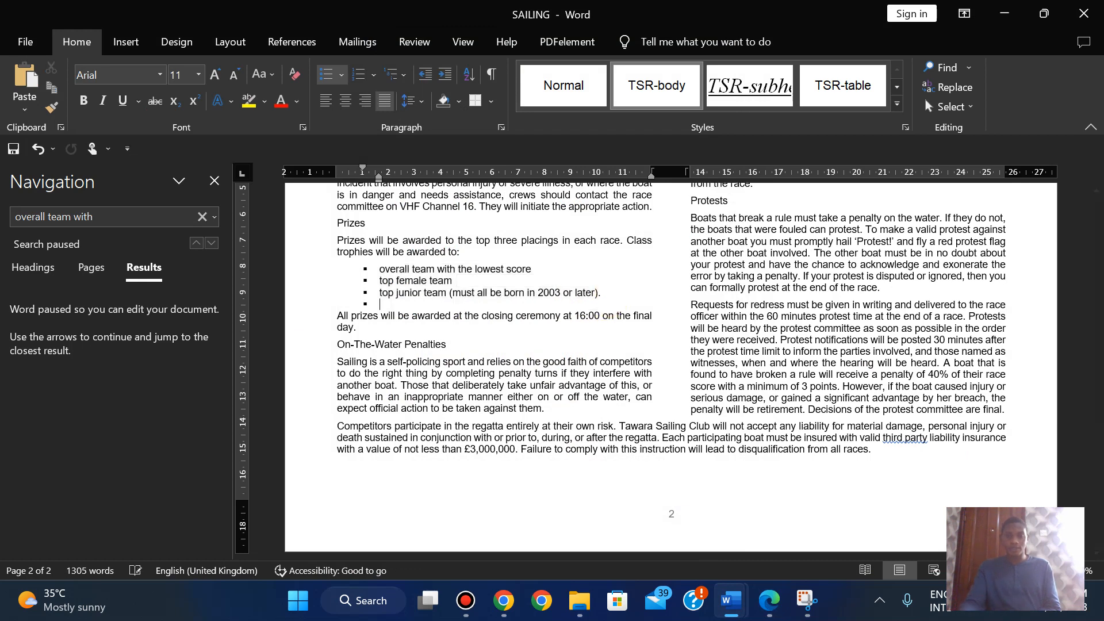
{"action": "left_click", "coordinate": [769, 601]}
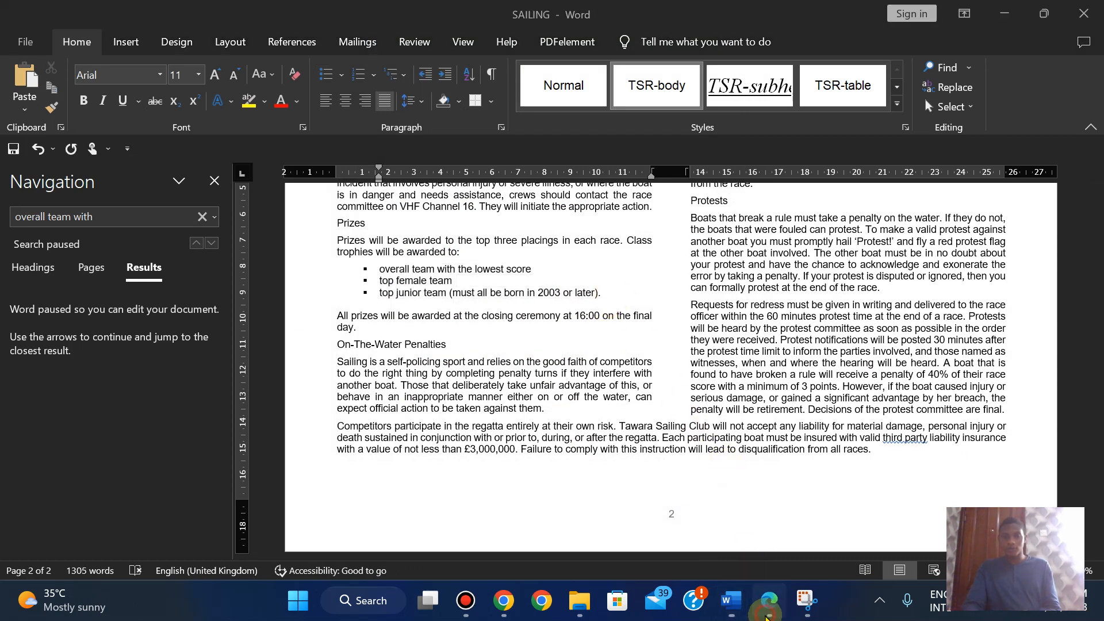
{"action": "left_click", "coordinate": [730, 601]}
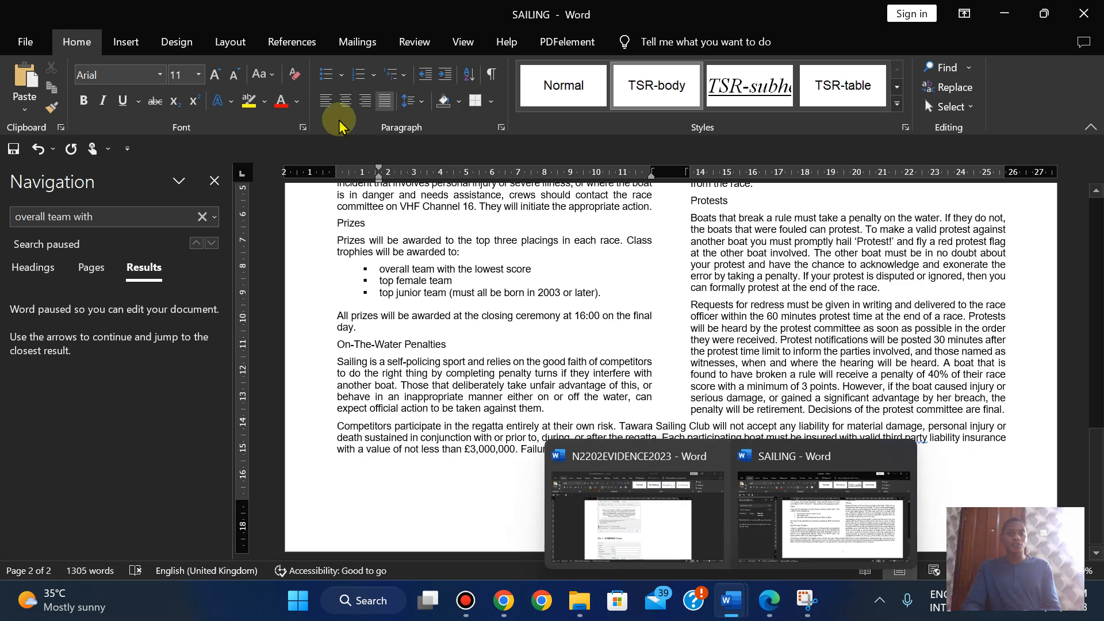
{"action": "left_click", "coordinate": [233, 81]}
{"action": "left_click", "coordinate": [233, 81]}
{"action": "left_click", "coordinate": [233, 81]}
{"action": "left_click", "coordinate": [233, 81]}
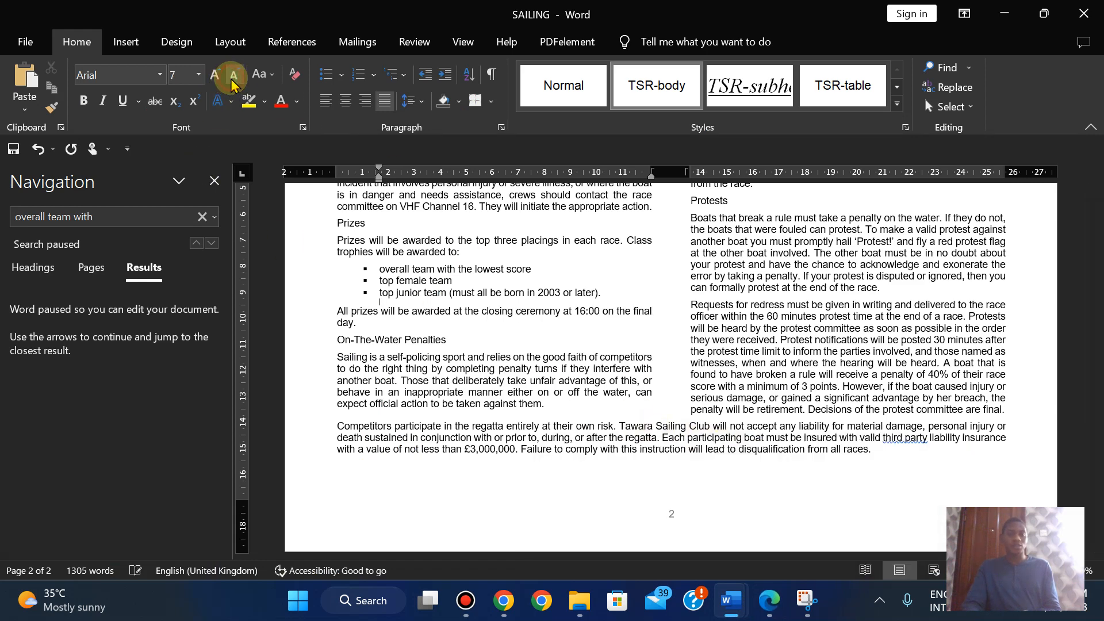
{"action": "left_click", "coordinate": [233, 80]}
{"action": "left_click", "coordinate": [215, 181]}
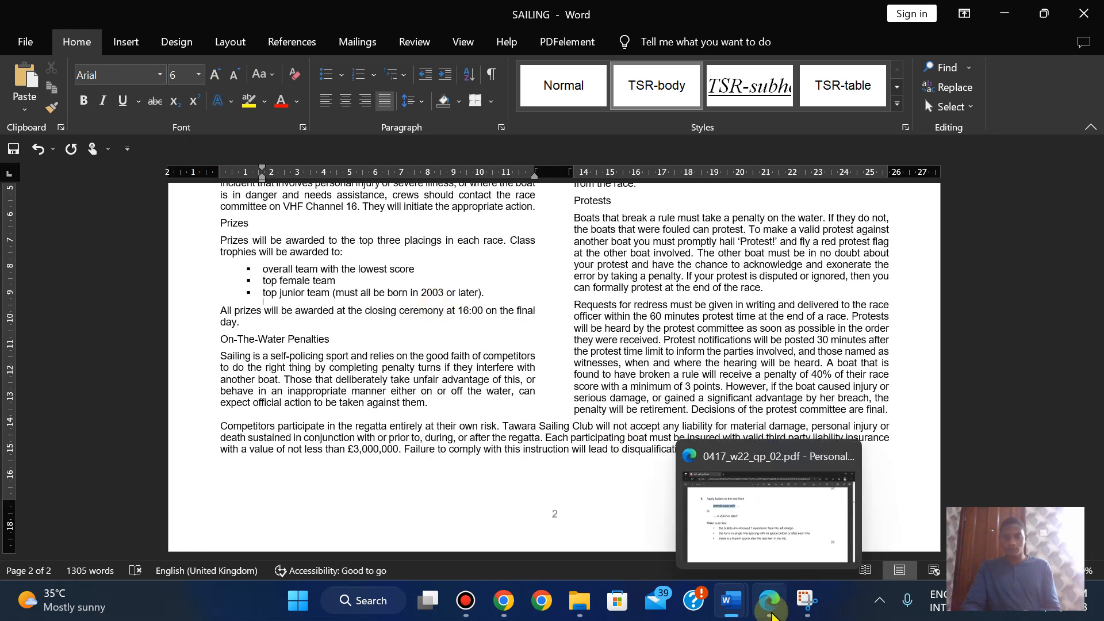
{"action": "left_click", "coordinate": [771, 614]}
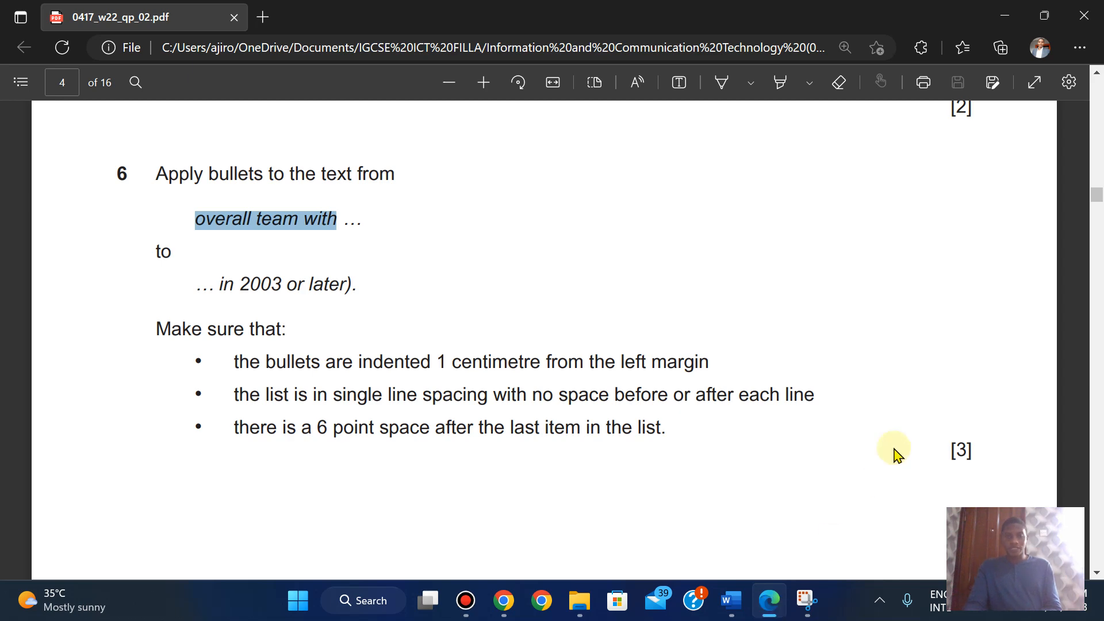
- Read questions 7 and 8 on page 5 of the exam PDF, then scroll SAILING to the top
{"action": "scroll", "coordinate": [894, 450], "scroll_direction": "down", "scroll_amount": 8}
{"action": "scroll", "coordinate": [895, 454], "scroll_direction": "down", "scroll_amount": 4}
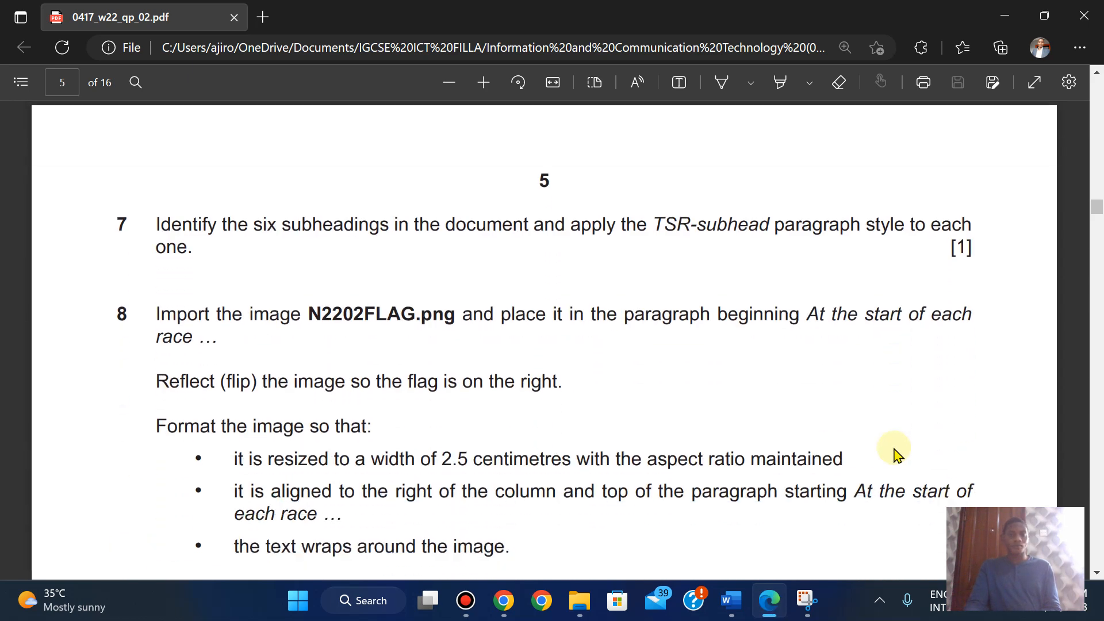
{"action": "scroll", "coordinate": [894, 453], "scroll_direction": "up", "scroll_amount": 2}
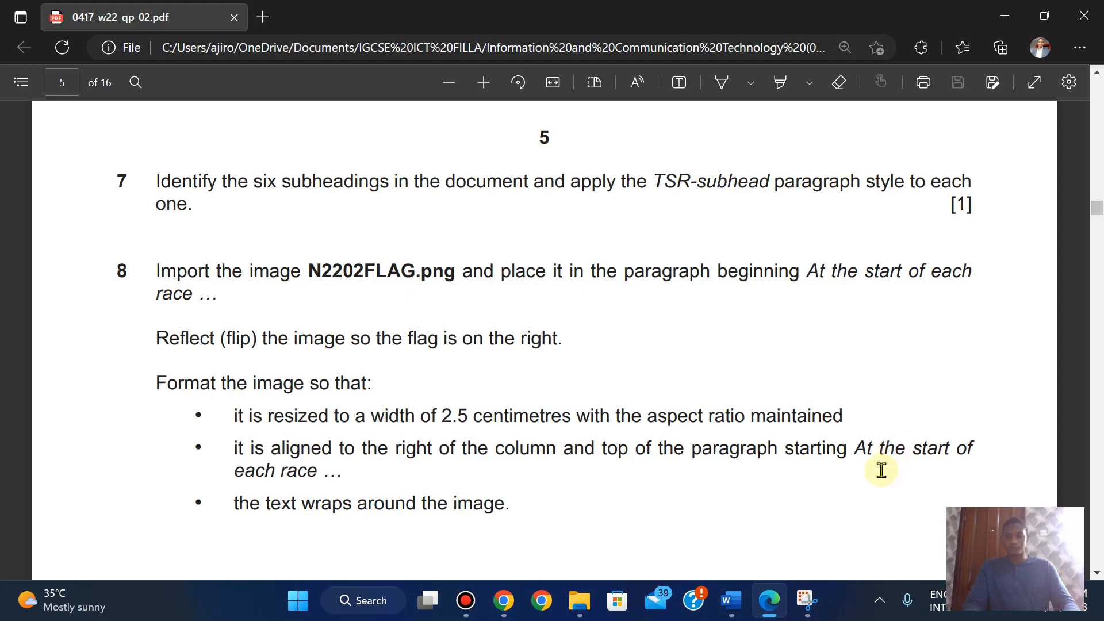
{"action": "left_click", "coordinate": [730, 600]}
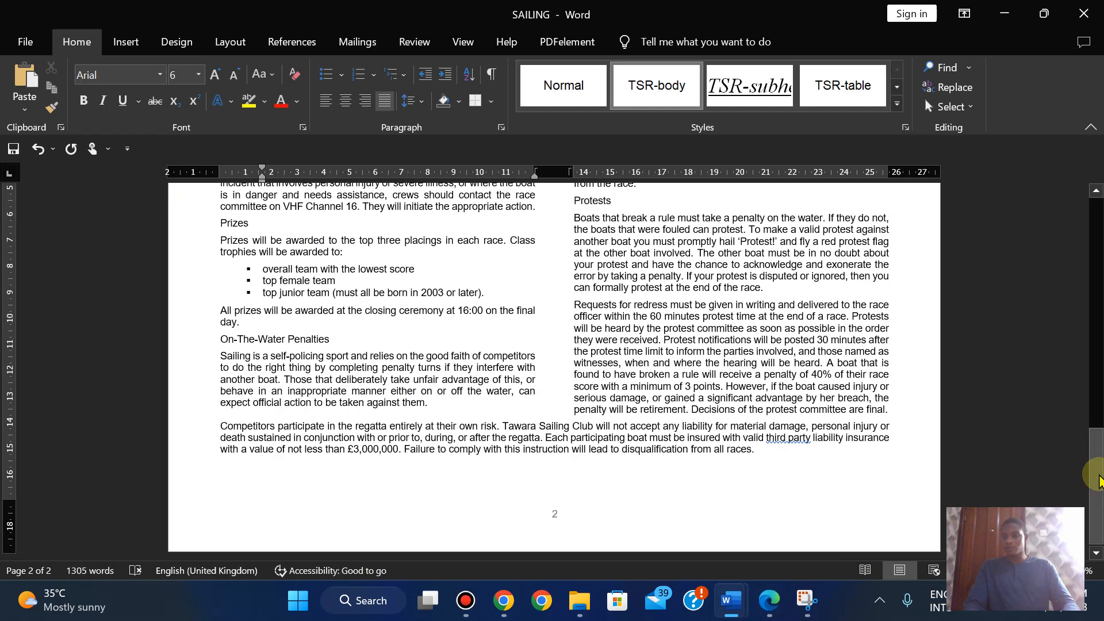
{"action": "left_click_drag", "start_coordinate": [1095, 471], "coordinate": [1094, 242]}
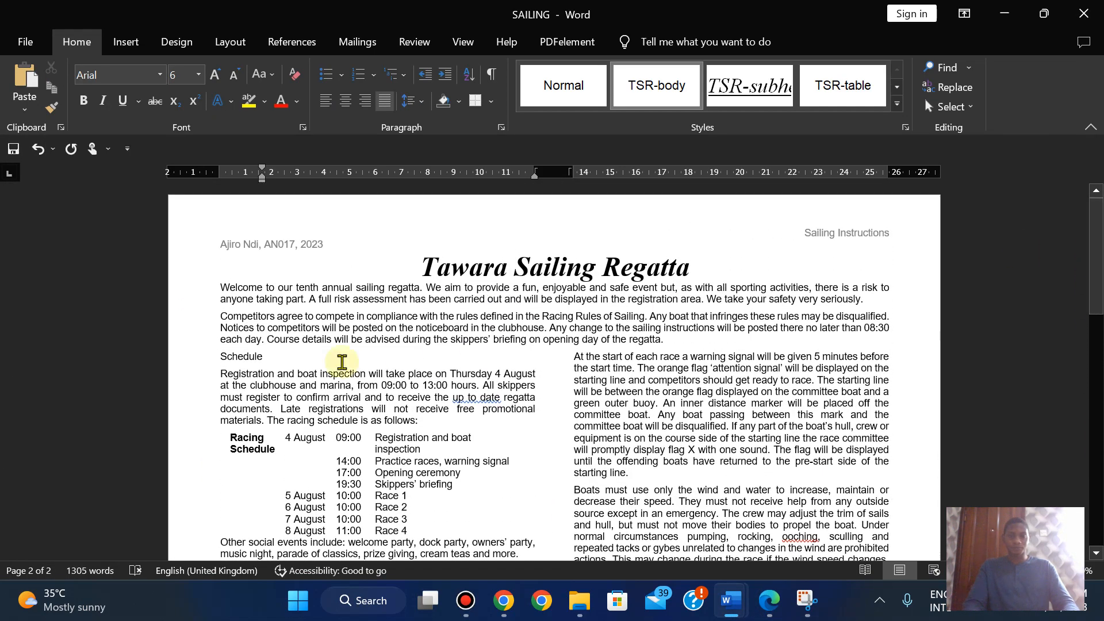
- Apply the TSR-subhead style to the Schedule subheading
{"action": "left_click", "coordinate": [221, 361]}
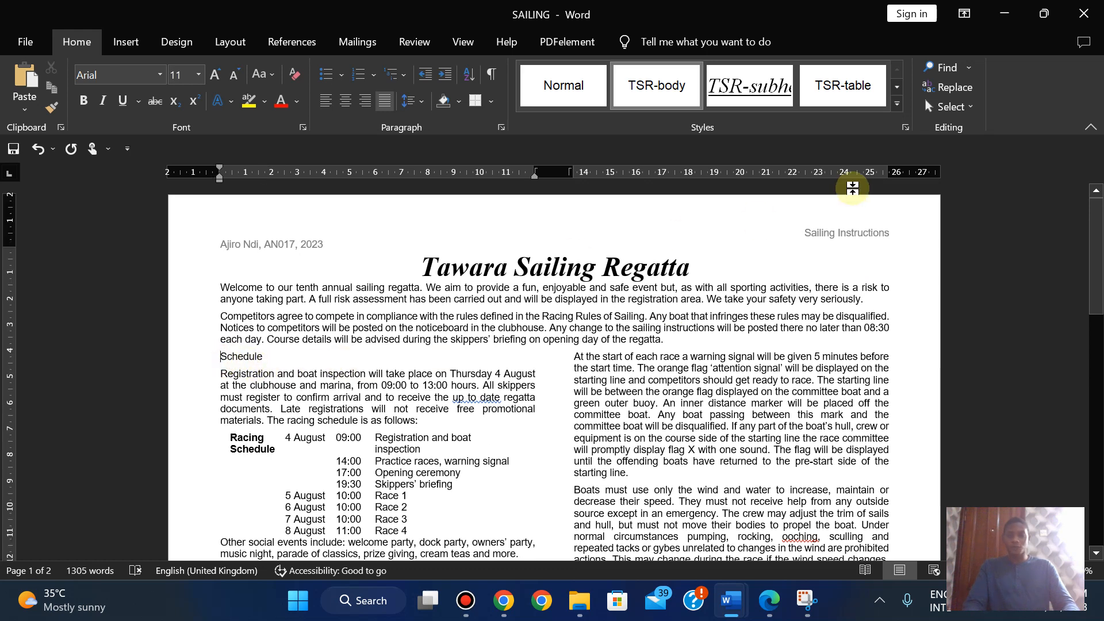
{"action": "left_click", "coordinate": [904, 127]}
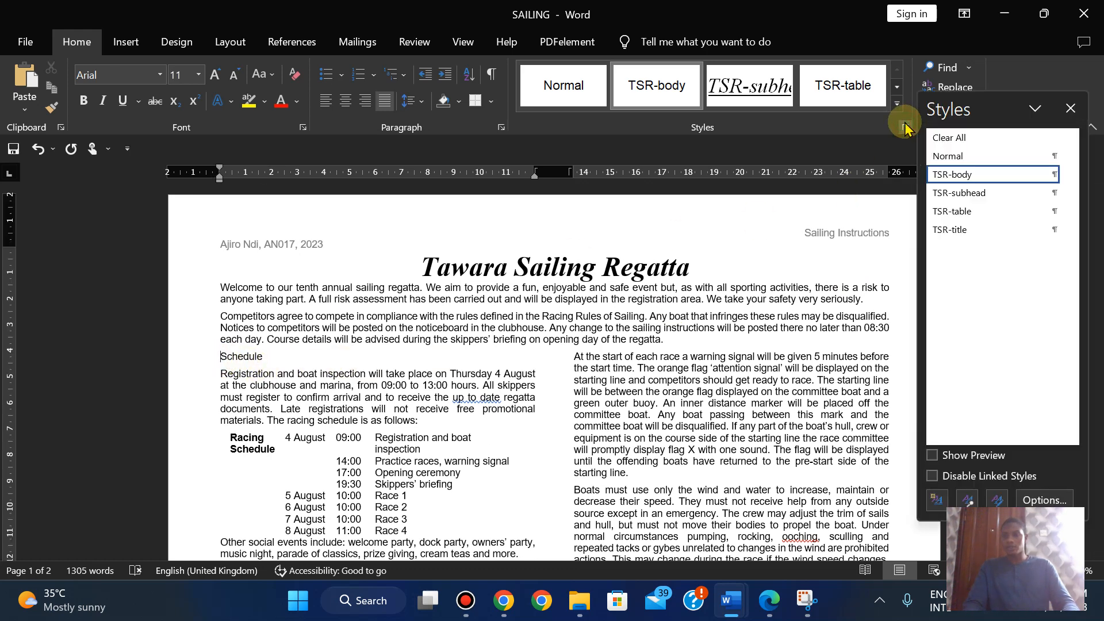
{"action": "left_click", "coordinate": [972, 193]}
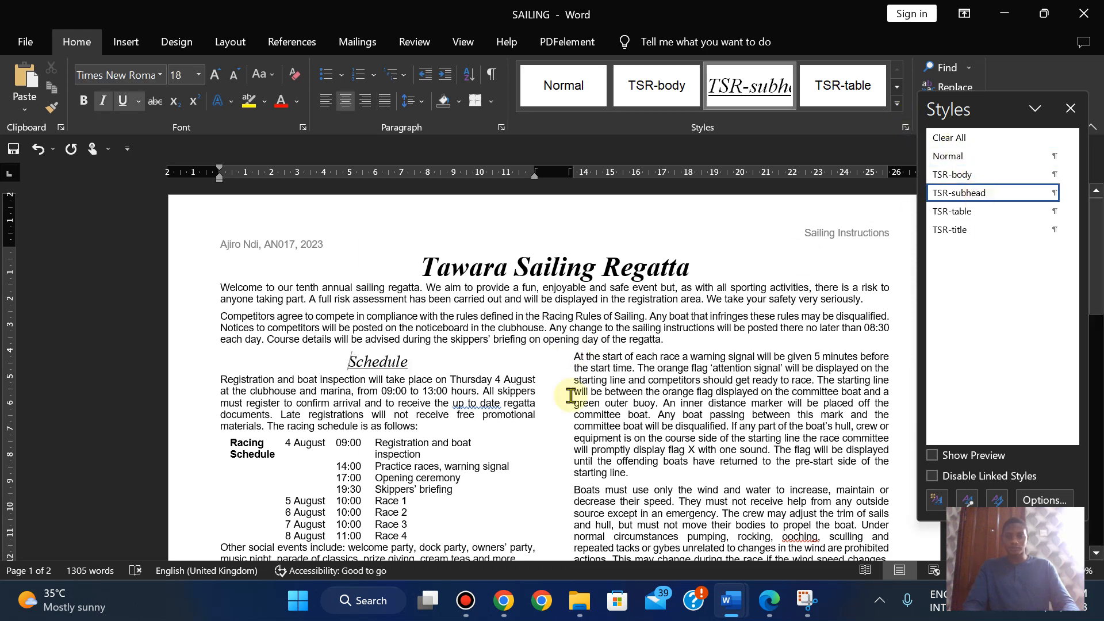
{"action": "left_click", "coordinate": [531, 513]}
{"action": "key", "text": "Down"}
{"action": "key", "text": "Down"}
{"action": "key", "text": "Down"}
{"action": "key", "text": "Down"}
{"action": "key", "text": "Down"}
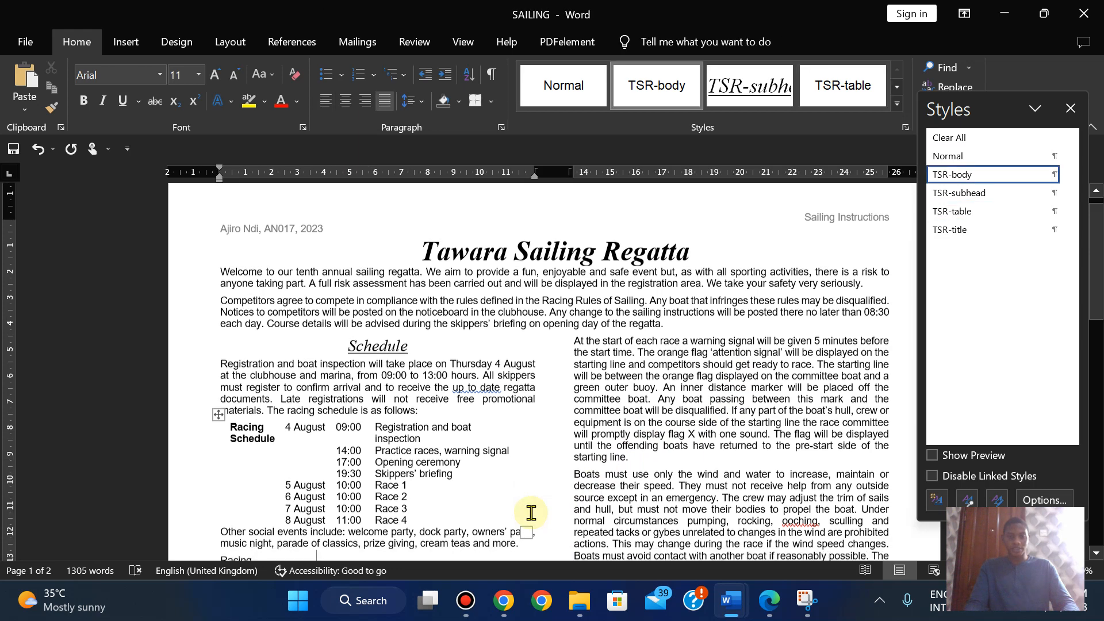
{"action": "key", "text": "Down"}
{"action": "key", "text": "Down"}
{"action": "key", "text": "Down"}
{"action": "key", "text": "Down"}
{"action": "key", "text": "Down"}
{"action": "key", "text": "Down"}
{"action": "key", "text": "Down"}
{"action": "key", "text": "Down"}
{"action": "key", "text": "Down"}
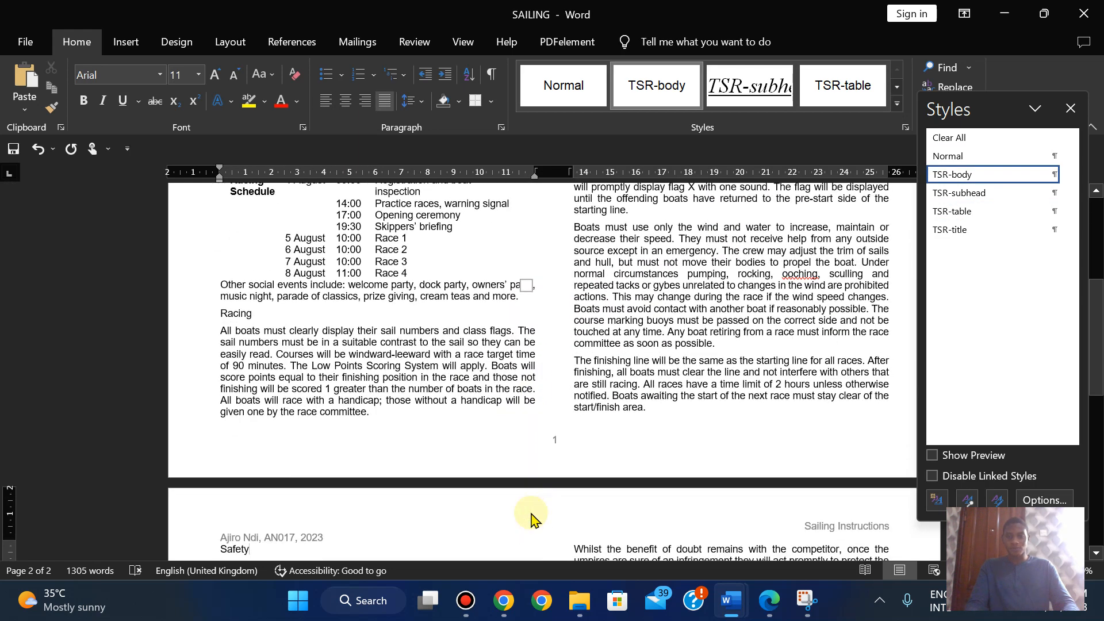
{"action": "key", "text": "Up"}
{"action": "key", "text": "Up"}
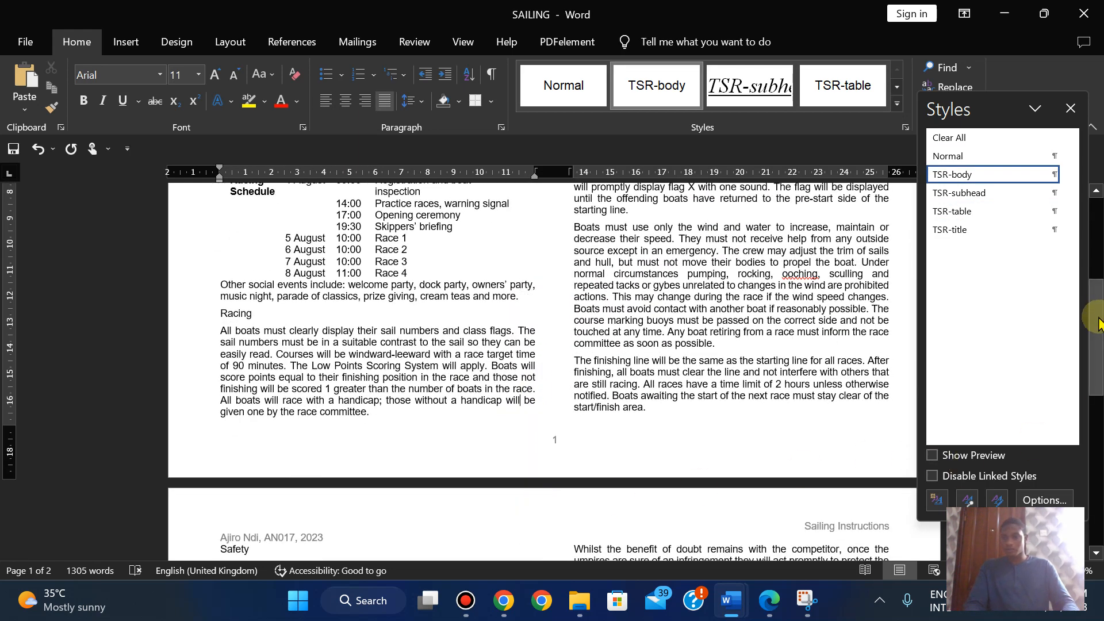
{"action": "left_click_drag", "start_coordinate": [1095, 319], "coordinate": [1095, 418]}
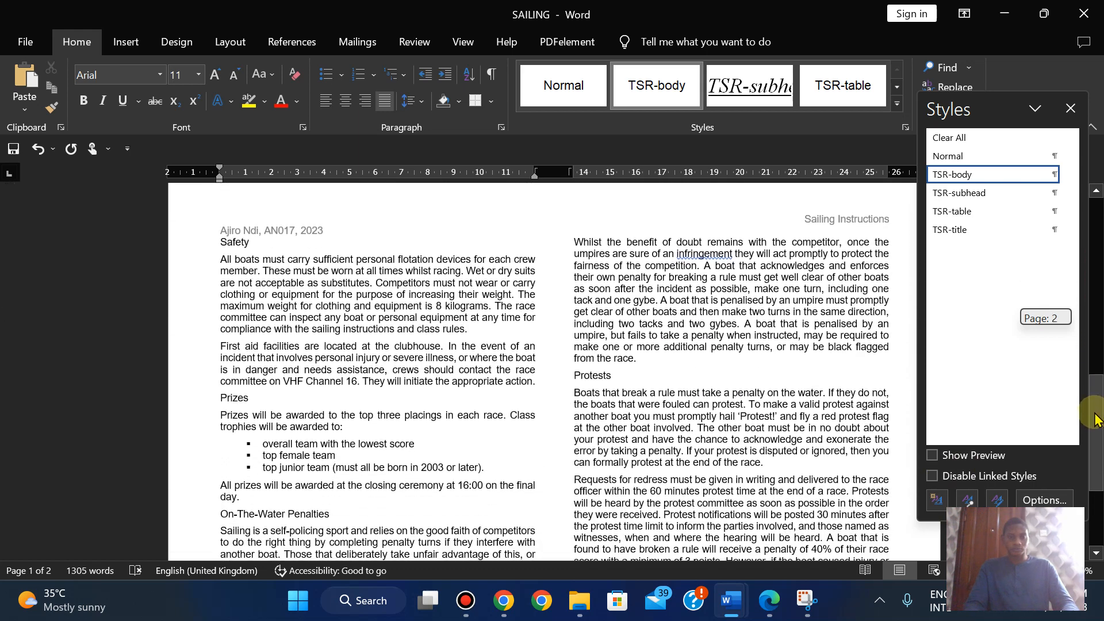
- Apply TSR-subhead to the Prizes and Protests subheadings
{"action": "left_click", "coordinate": [221, 399]}
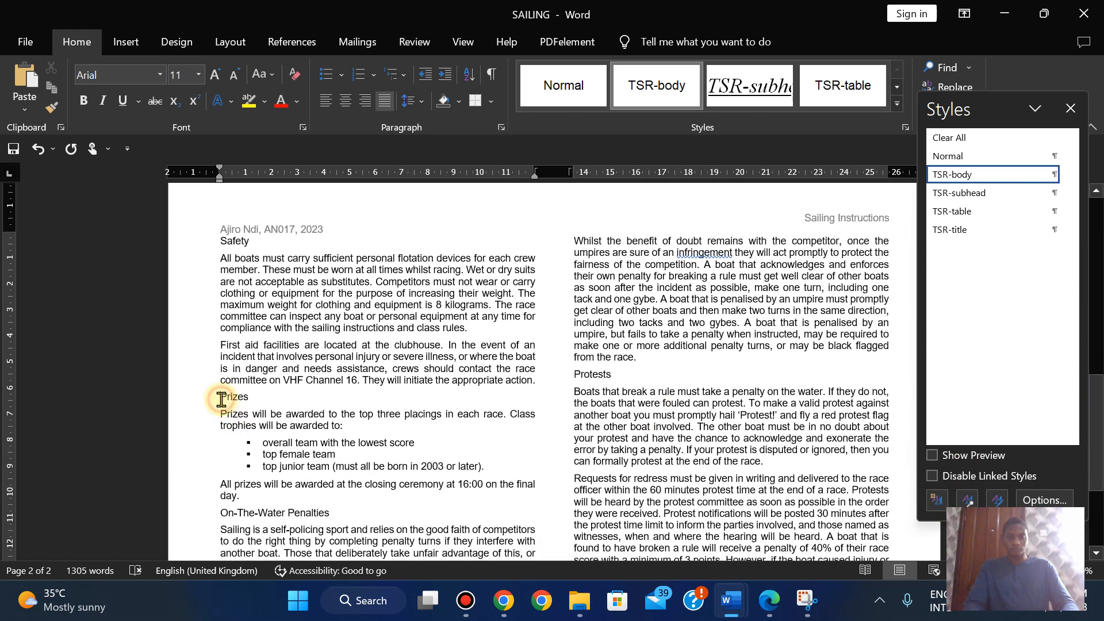
{"action": "left_click", "coordinate": [959, 194]}
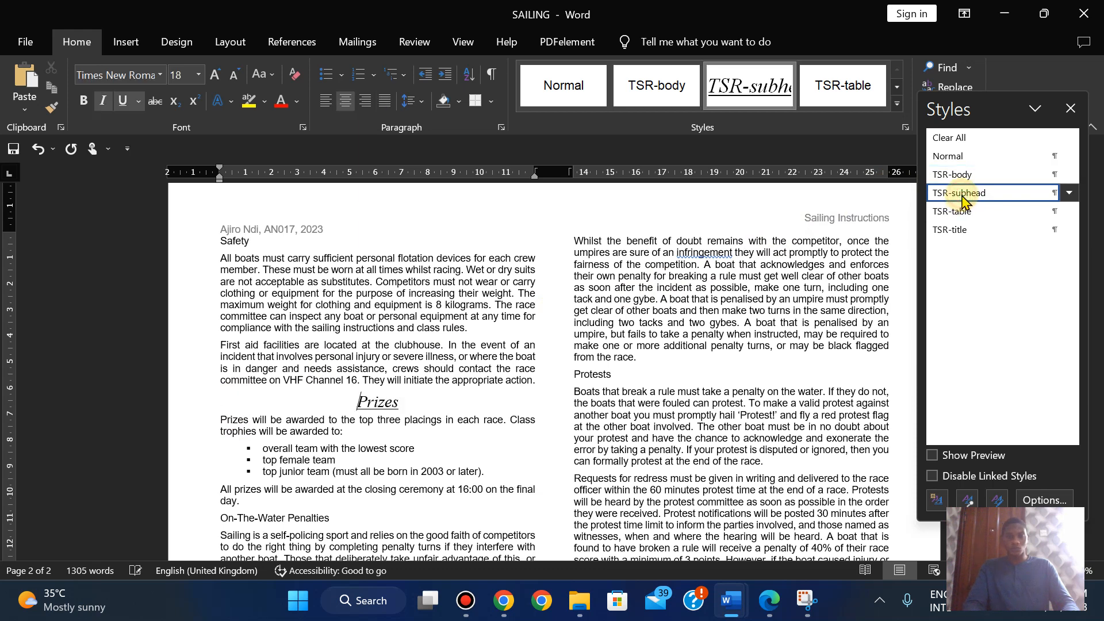
{"action": "left_click", "coordinate": [575, 376]}
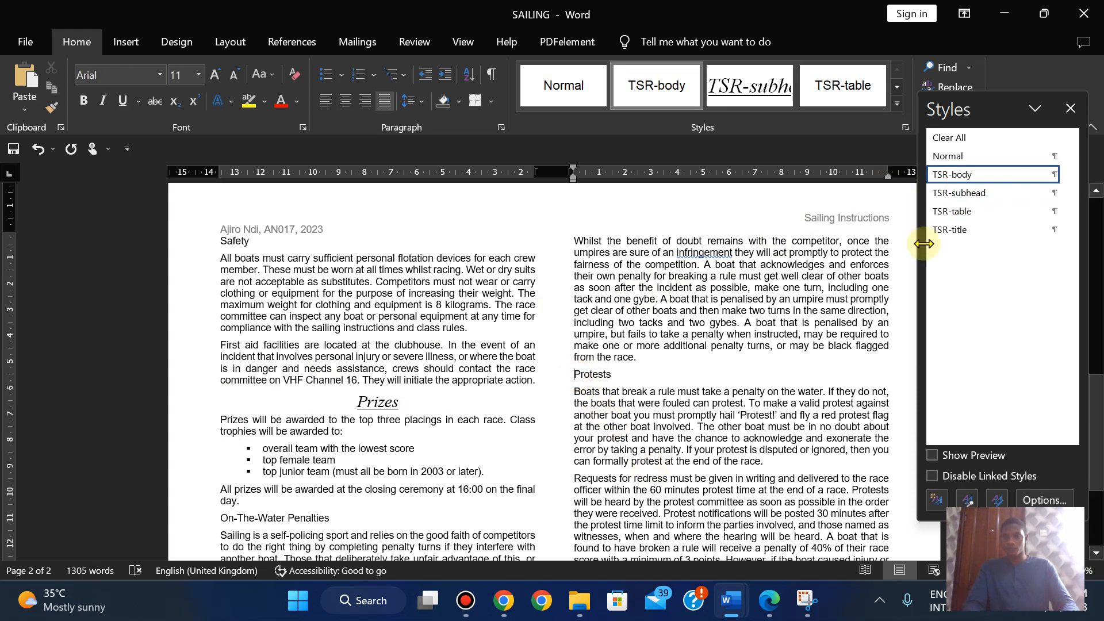
{"action": "left_click", "coordinate": [966, 196]}
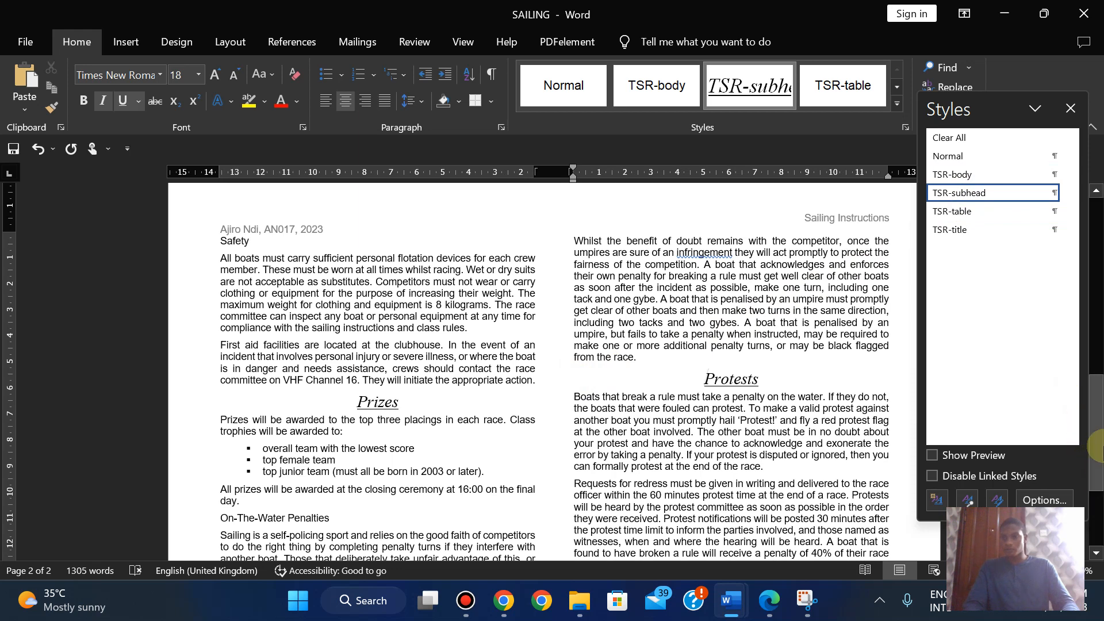
{"action": "left_click_drag", "start_coordinate": [1098, 447], "coordinate": [1098, 468]}
{"action": "left_click_drag", "start_coordinate": [1098, 505], "coordinate": [1099, 511]}
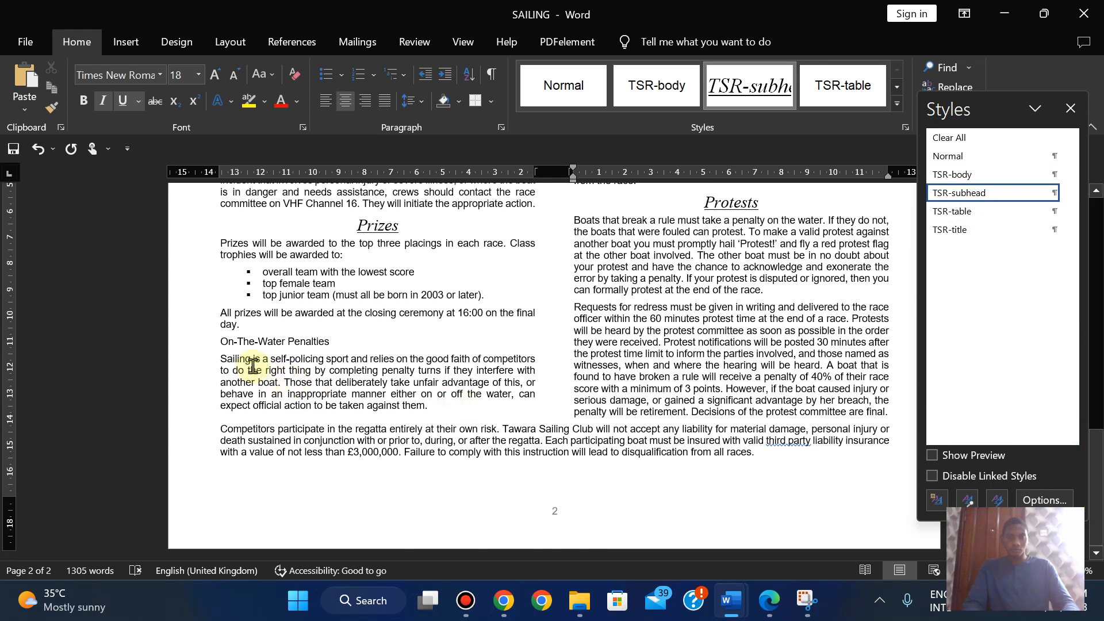
- Apply TSR-subhead to the On-The-Water Penalties, Racing and Safety subheadings
{"action": "left_click", "coordinate": [221, 341]}
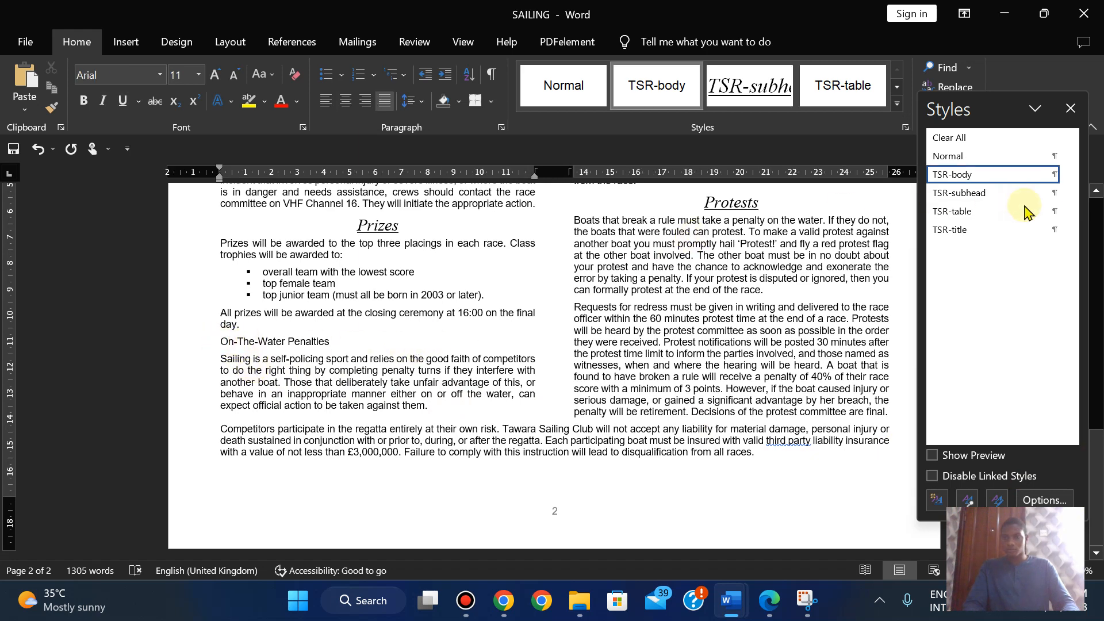
{"action": "left_click", "coordinate": [978, 194]}
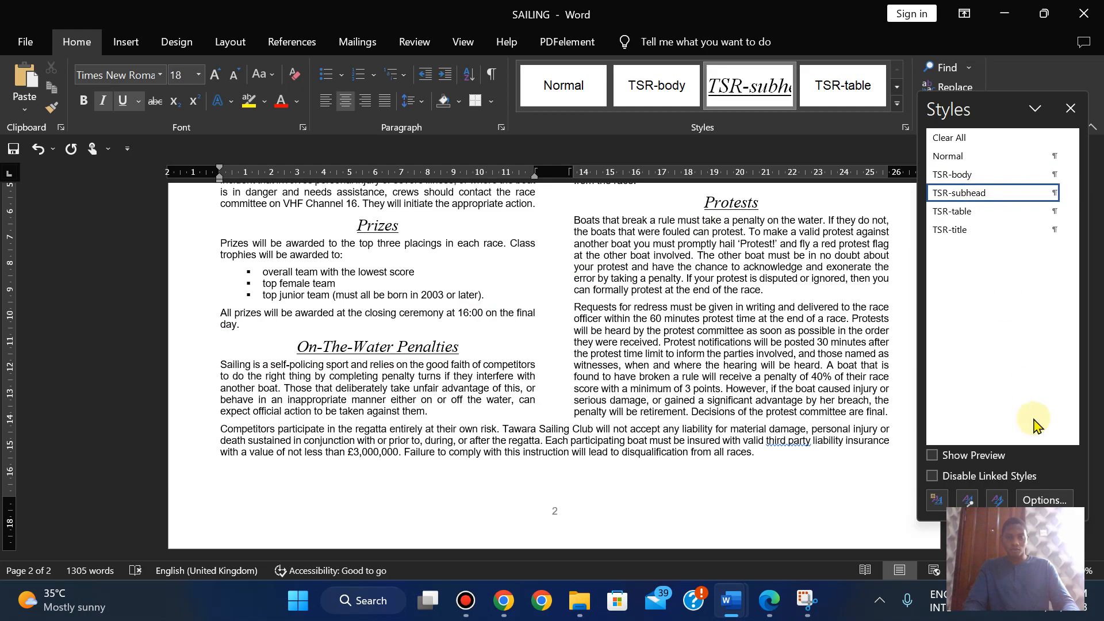
{"action": "left_click_drag", "start_coordinate": [1097, 463], "coordinate": [1073, 290]}
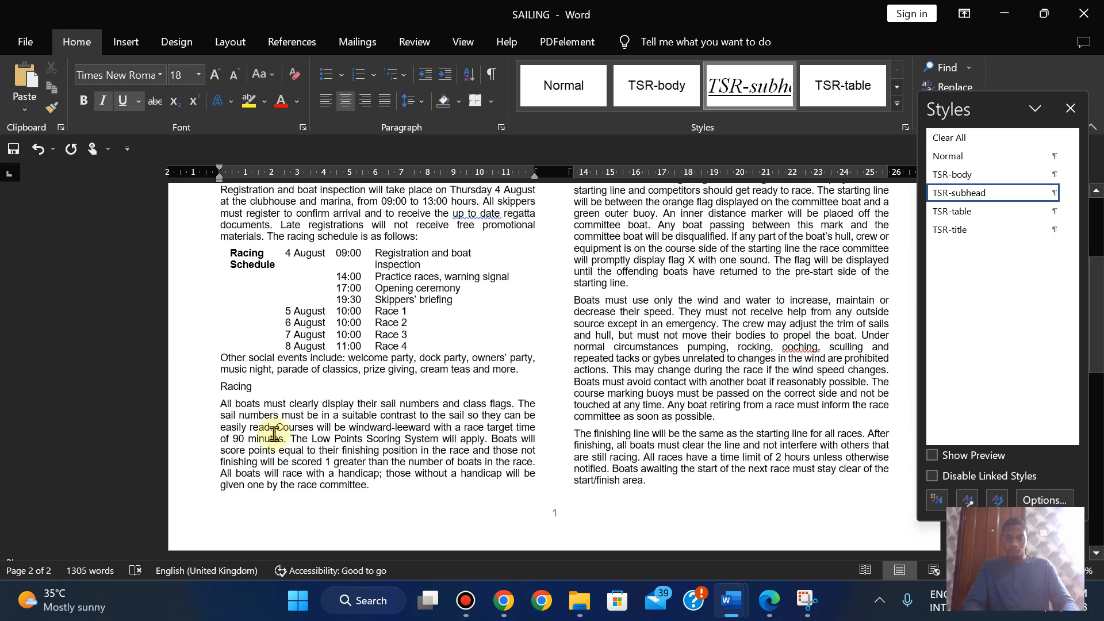
{"action": "left_click", "coordinate": [220, 381]}
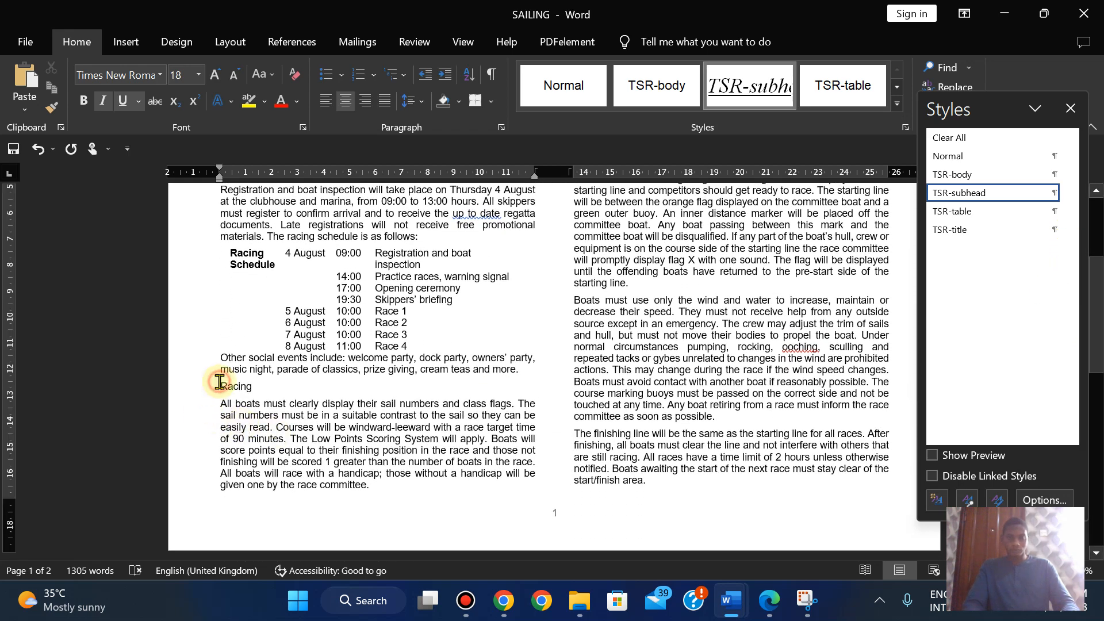
{"action": "left_click", "coordinate": [954, 194]}
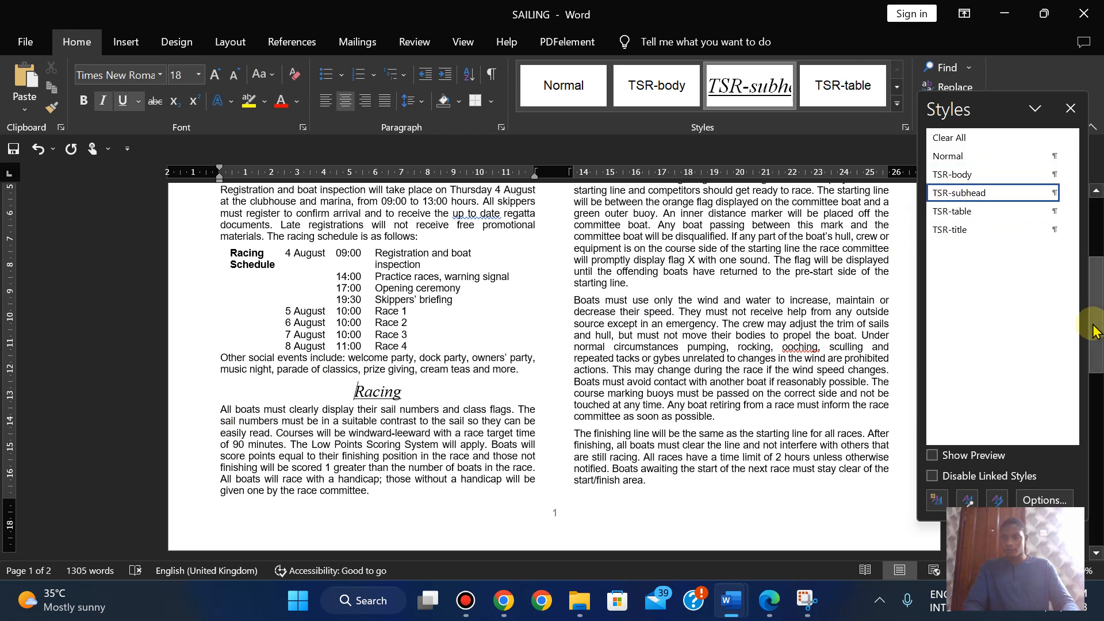
{"action": "left_click_drag", "start_coordinate": [1097, 365], "coordinate": [1098, 396]}
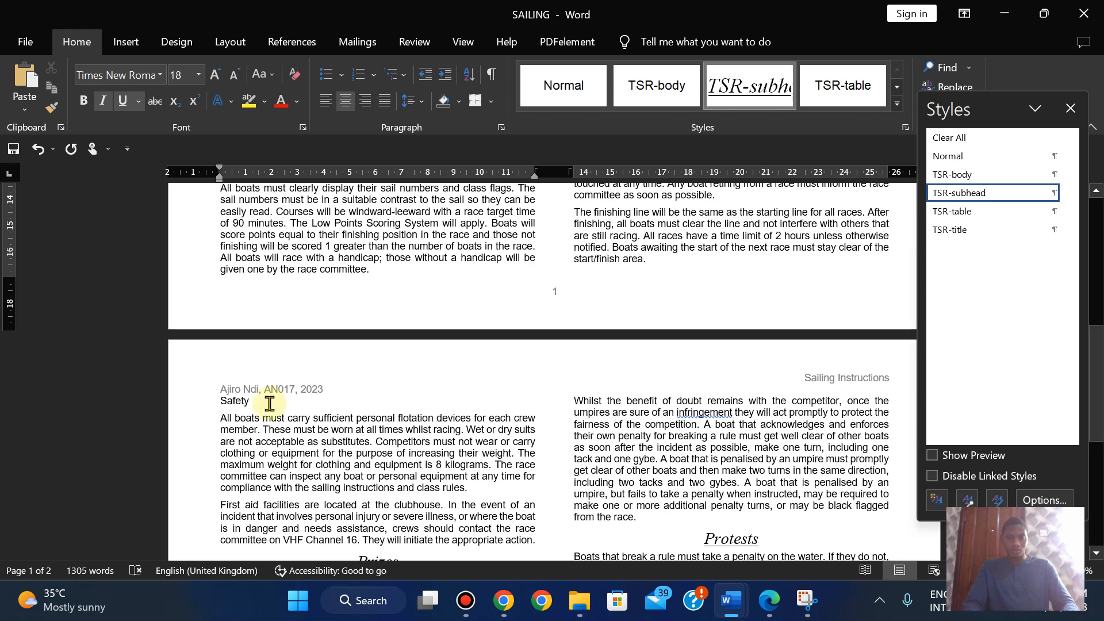
{"action": "left_click", "coordinate": [216, 402]}
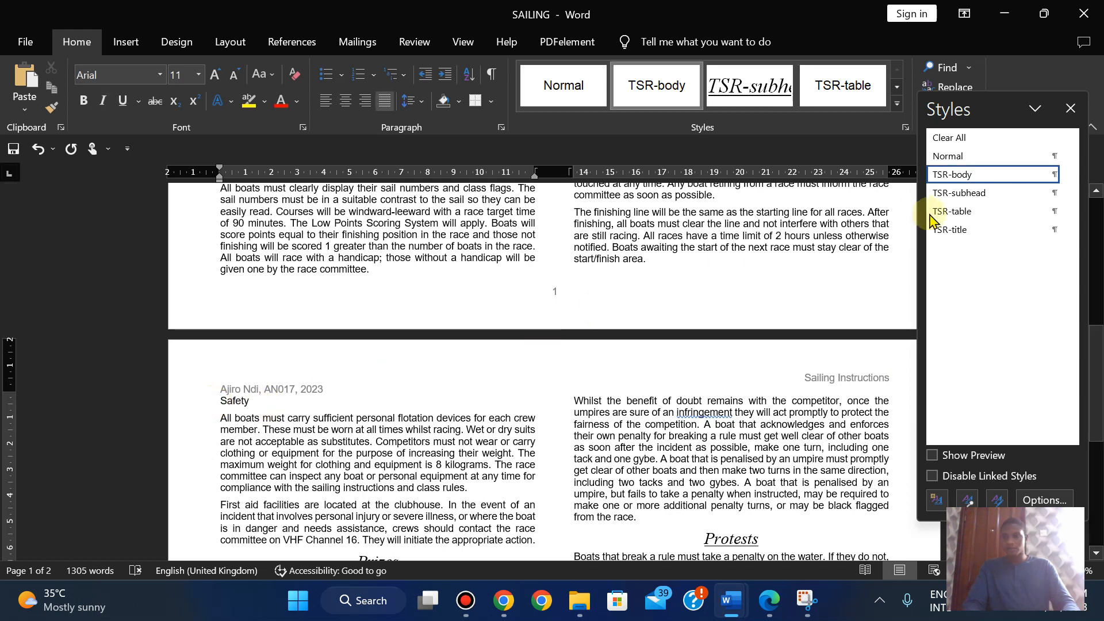
{"action": "left_click", "coordinate": [971, 196]}
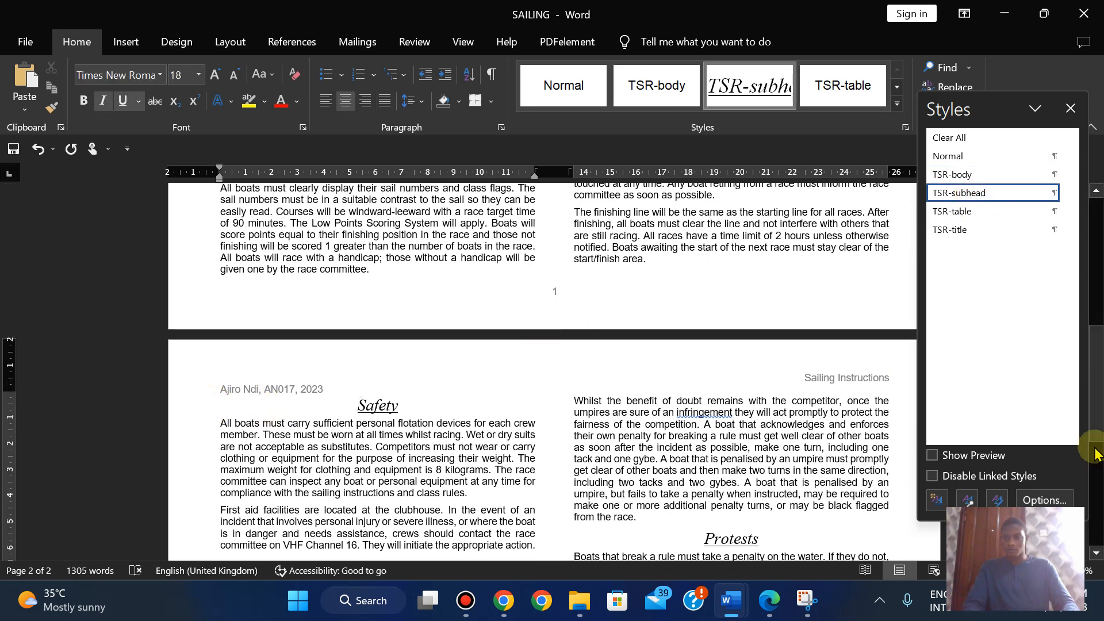
{"action": "left_click_drag", "start_coordinate": [1086, 353], "coordinate": [1089, 262]}
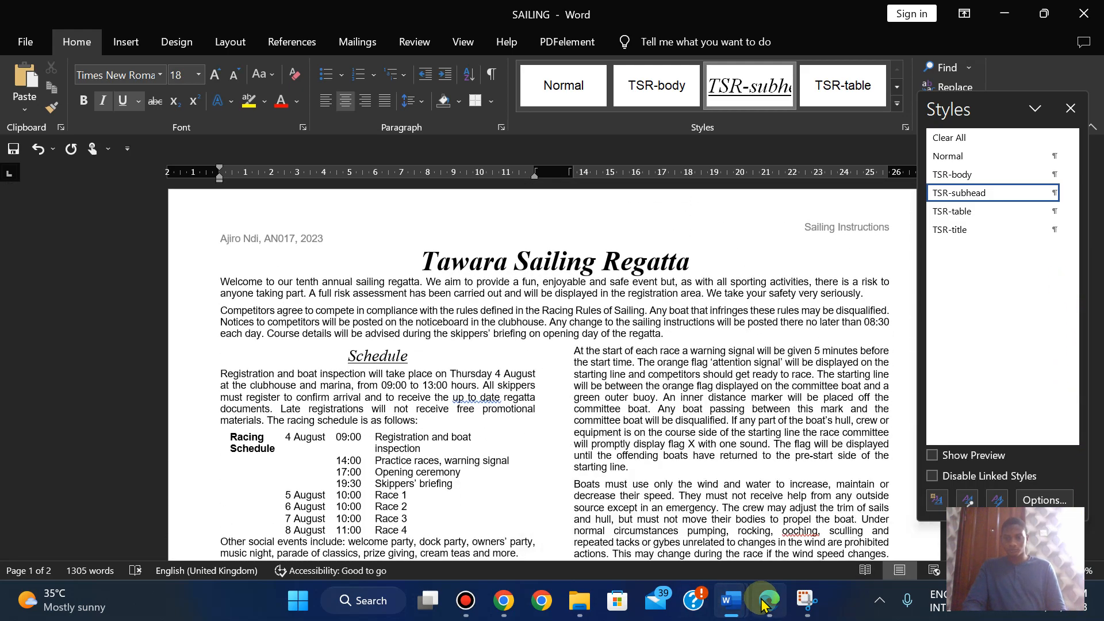
- Check the exam paper, then search the SAILING document for 'start of'
{"action": "left_click", "coordinate": [766, 601]}
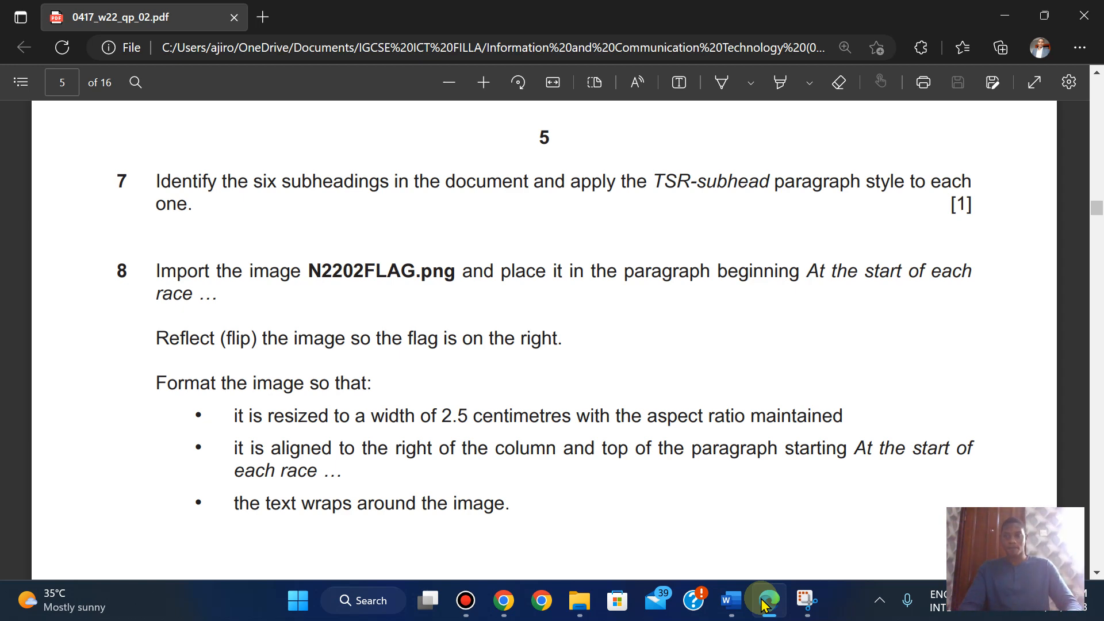
{"action": "left_click", "coordinate": [763, 604]}
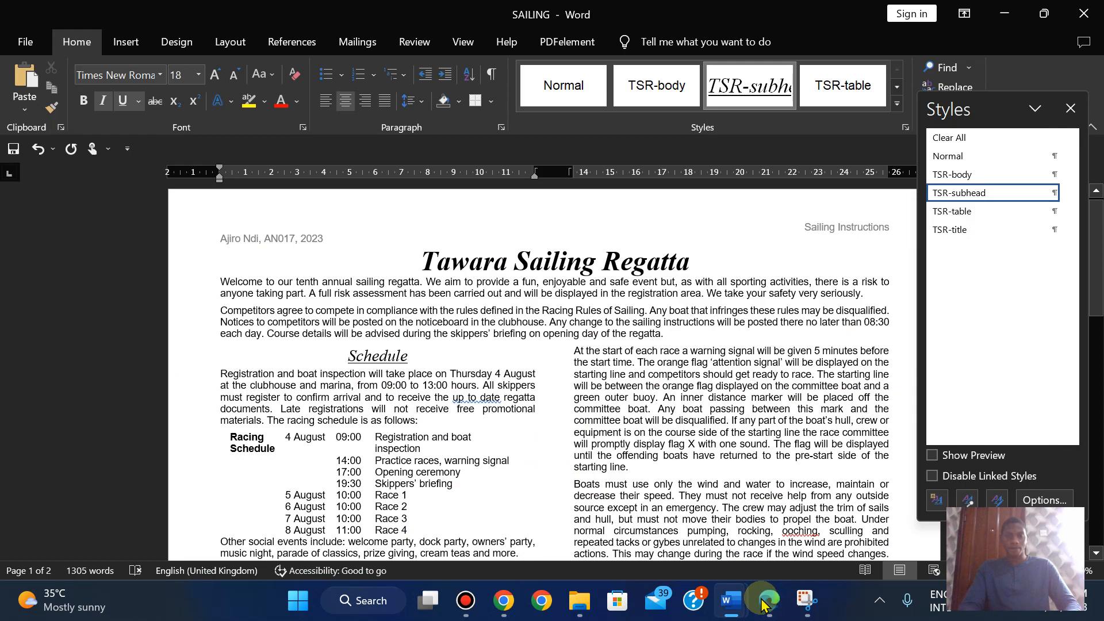
{"action": "left_click", "coordinate": [955, 70]}
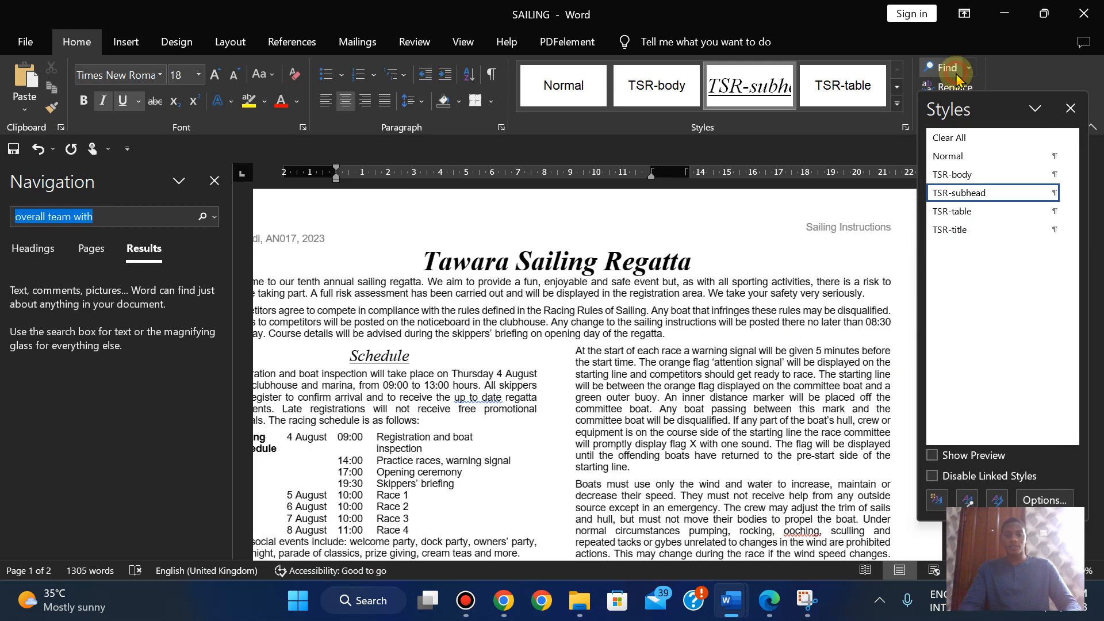
{"action": "key", "text": "Return"}
{"action": "type", "text": "start"}
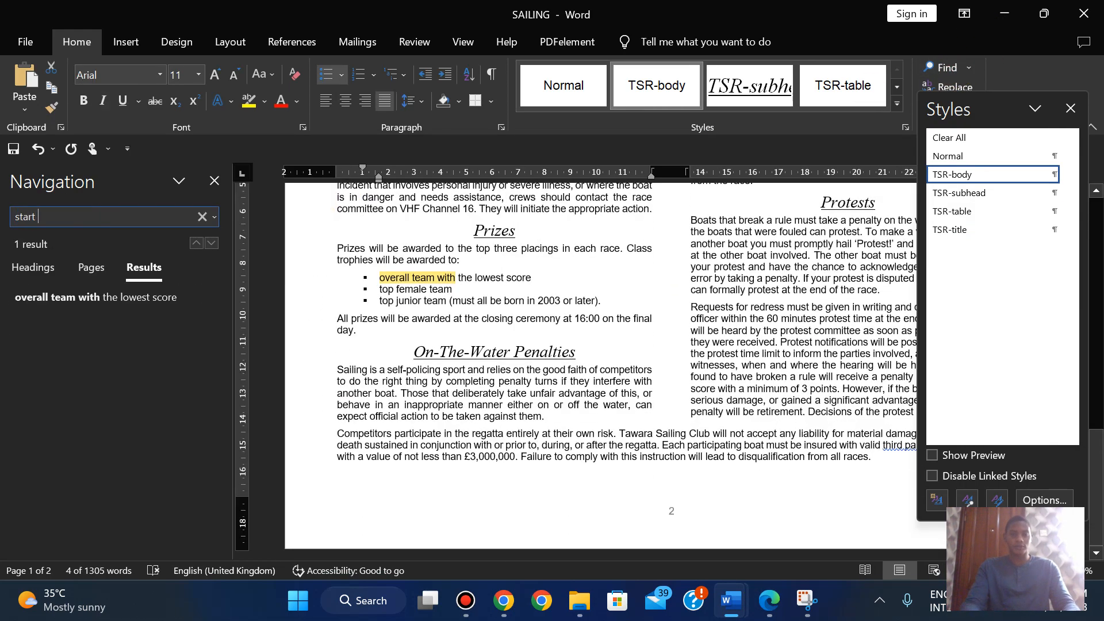
{"action": "type", "text": " of"}
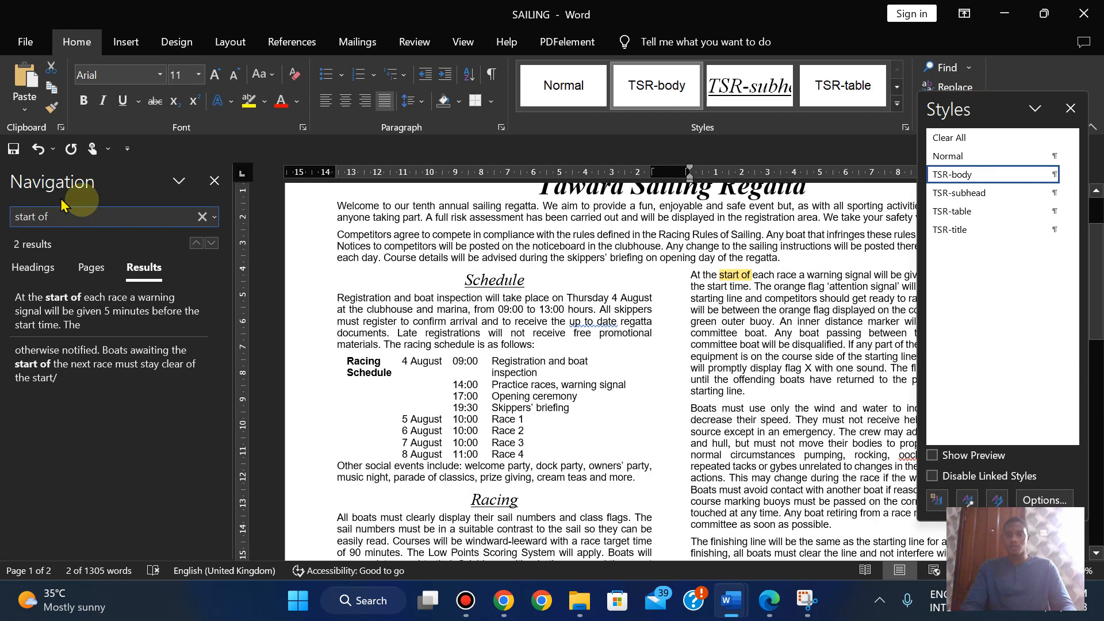
{"action": "left_click", "coordinate": [213, 182]}
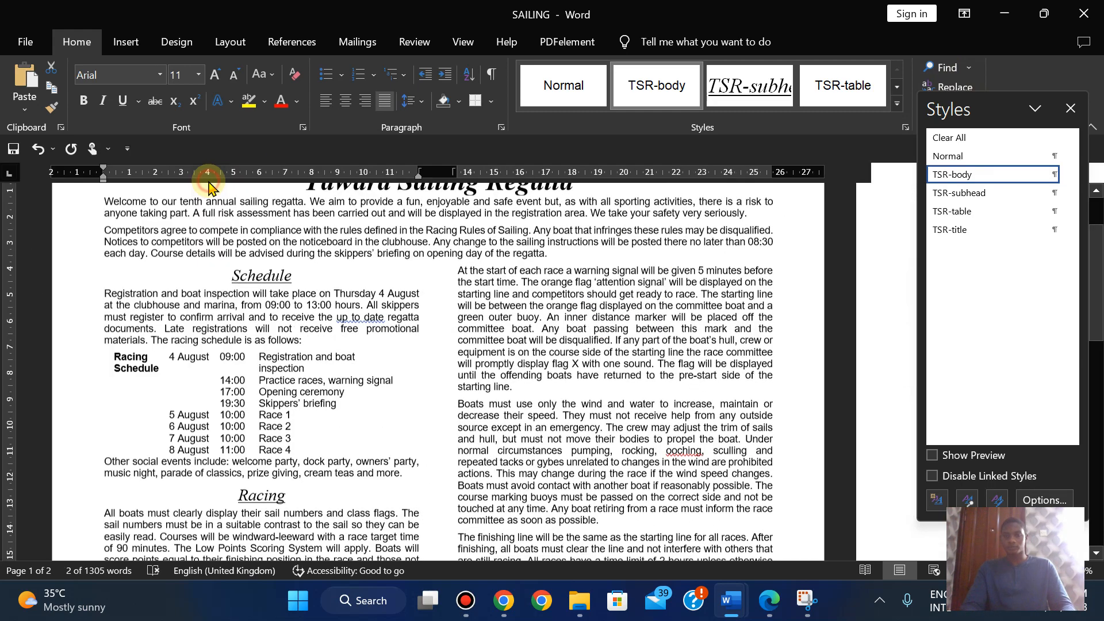
- Search 'start of' again to jump to the 'At the start of each race' paragraph
{"action": "left_click", "coordinate": [948, 66]}
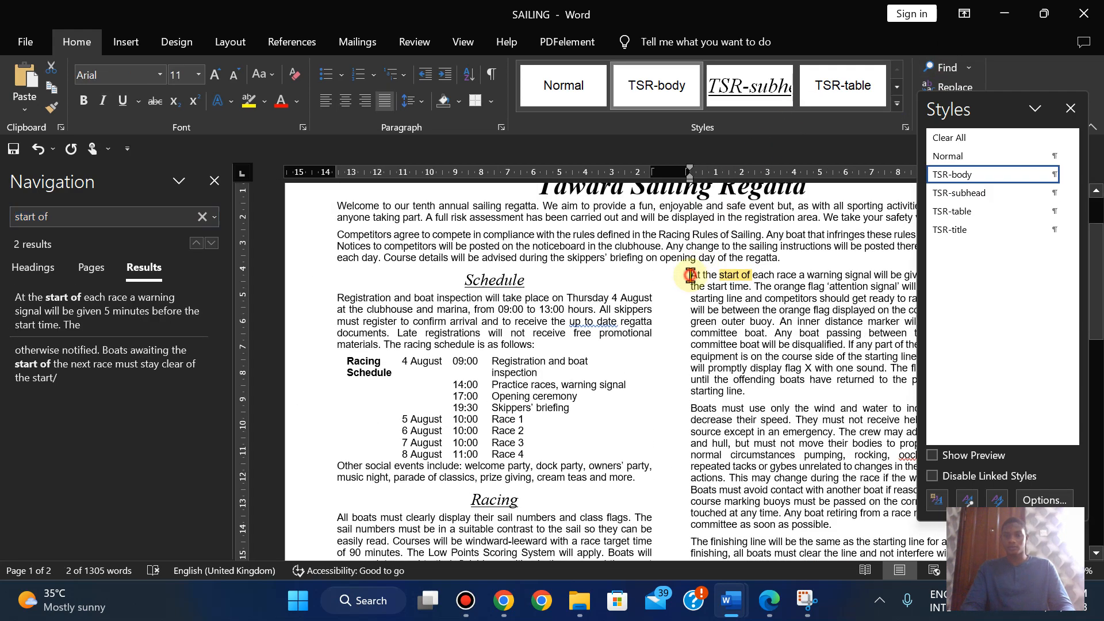
{"action": "left_click", "coordinate": [214, 181]}
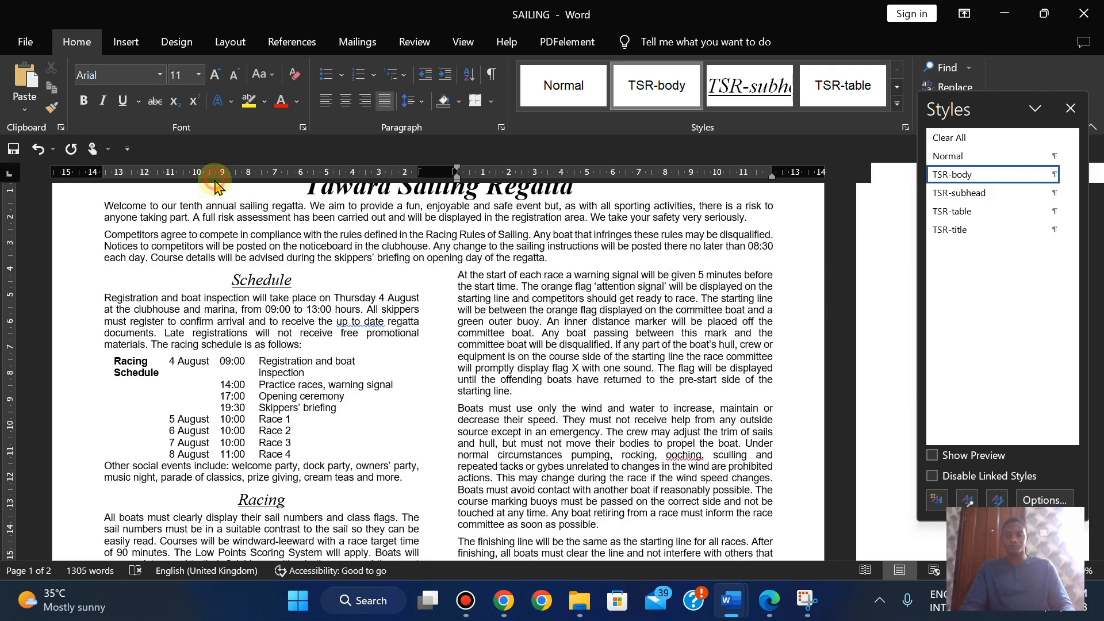
{"action": "left_click", "coordinate": [767, 609]}
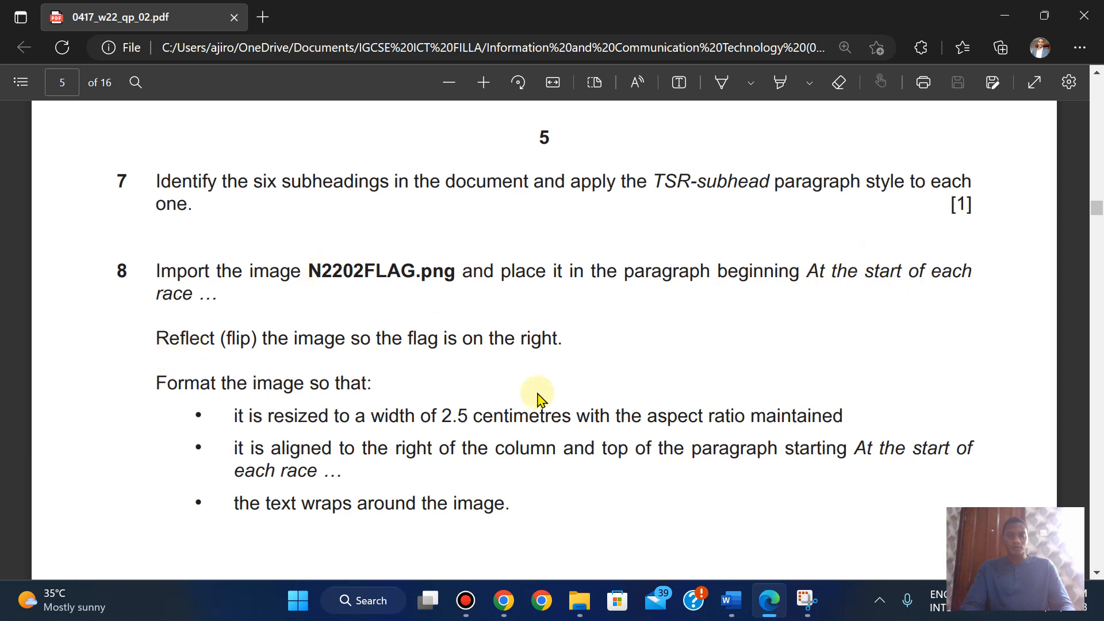
{"action": "mouse_move", "coordinate": [731, 600]}
{"action": "left_click", "coordinate": [791, 526]}
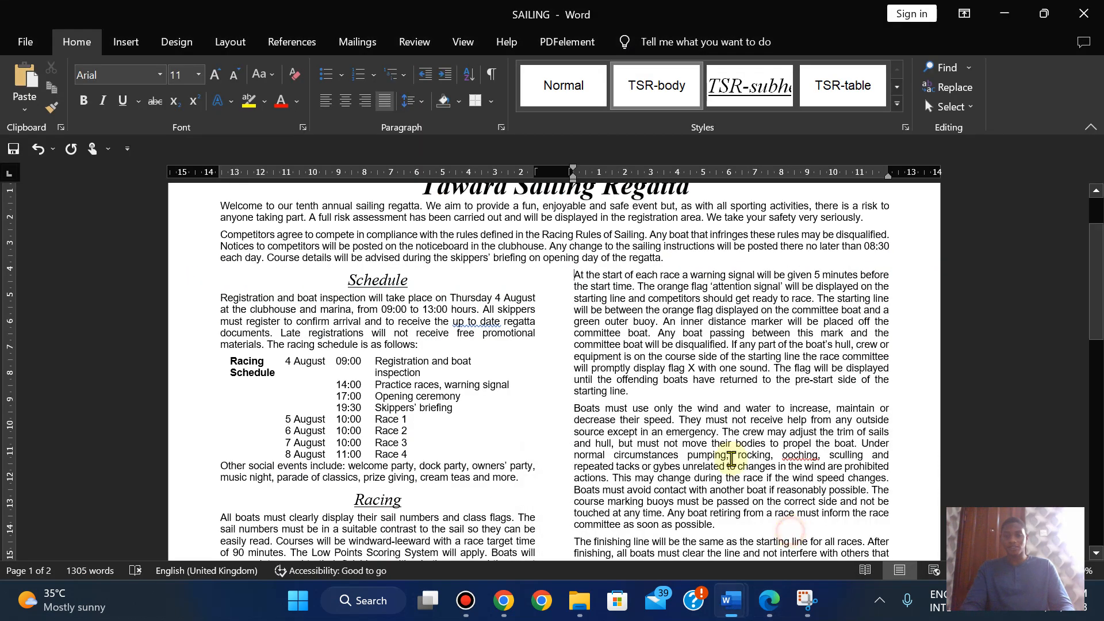
{"action": "key", "text": "ctrl+alt+shift+s"}
- Insert the N2202FLAG picture from this computer at the 'At the start of each race' paragraph
{"action": "left_click", "coordinate": [126, 41]}
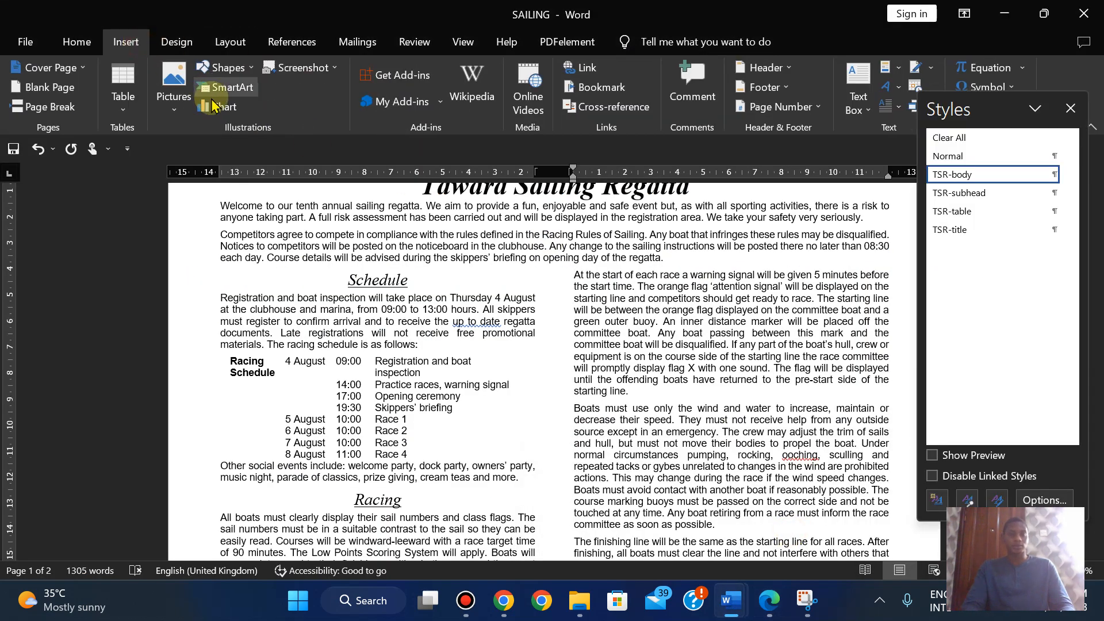
{"action": "left_click", "coordinate": [174, 92]}
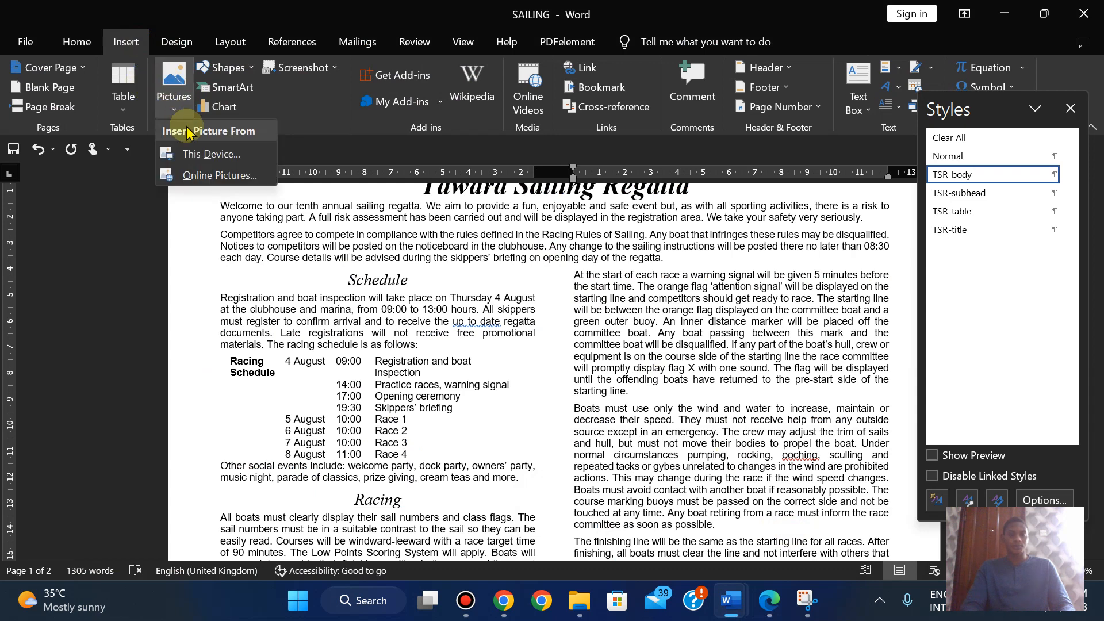
{"action": "left_click", "coordinate": [192, 165]}
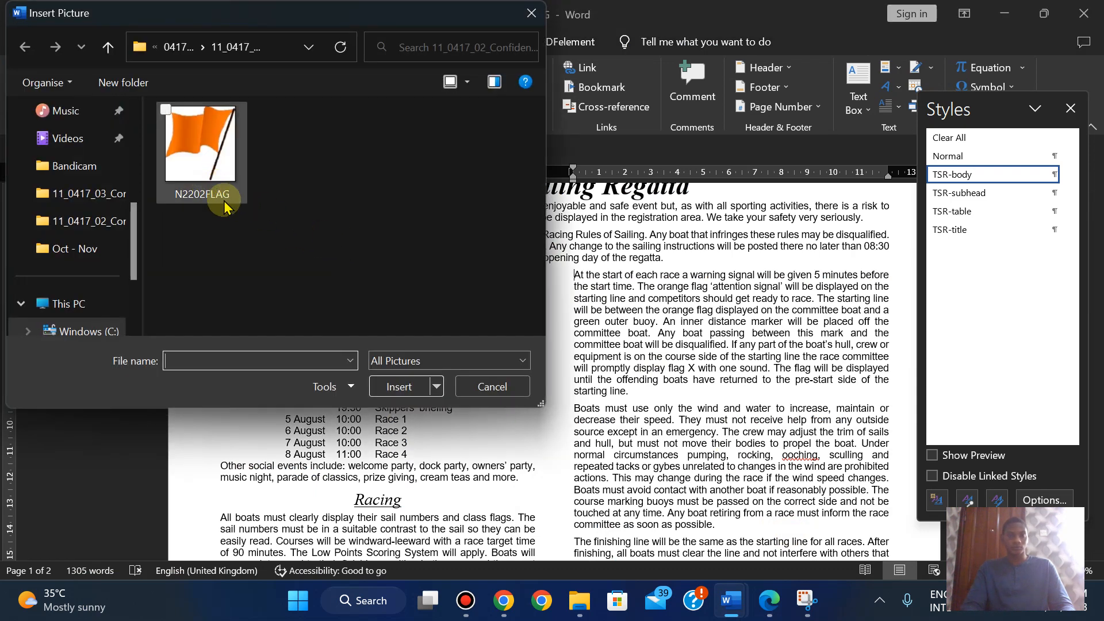
{"action": "left_click", "coordinate": [769, 609]}
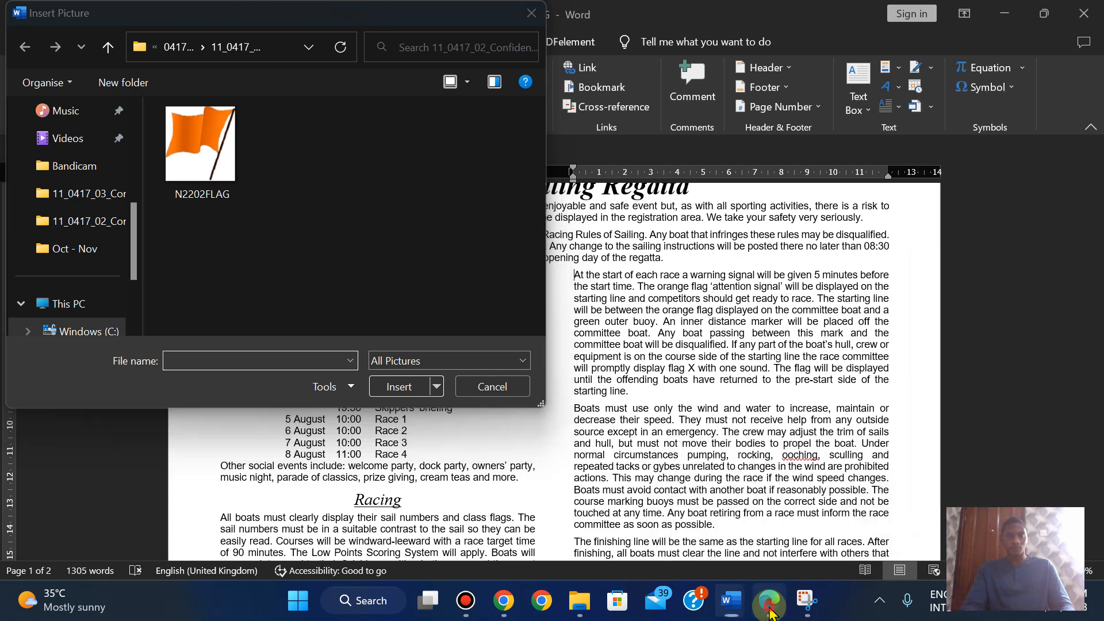
{"action": "left_click", "coordinate": [769, 609]}
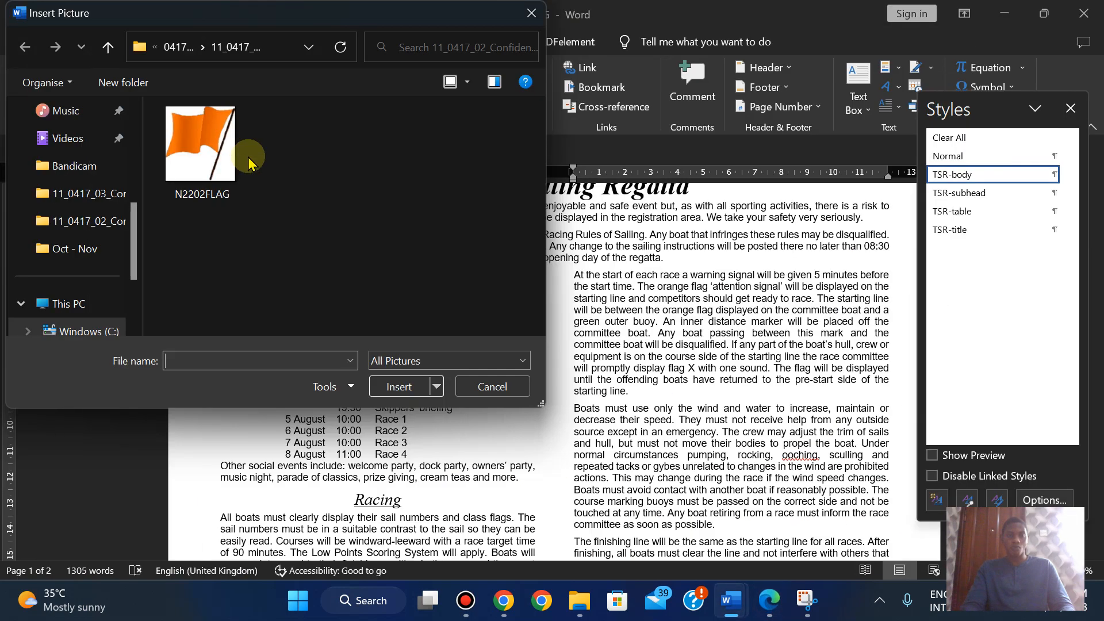
{"action": "left_click", "coordinate": [246, 157]}
{"action": "left_click", "coordinate": [397, 387]}
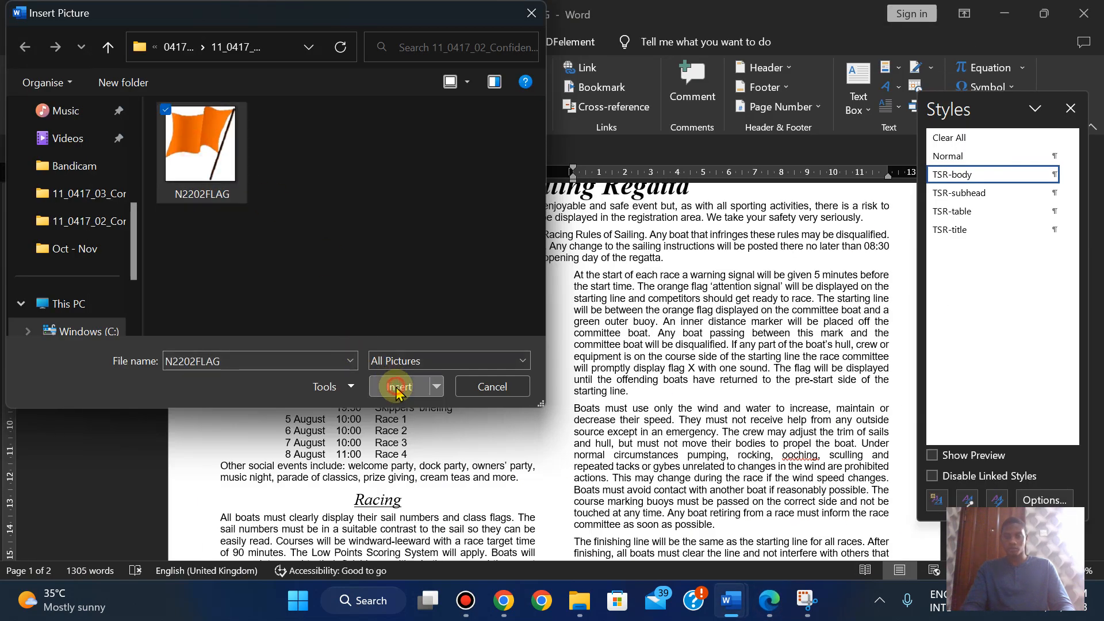
{"action": "left_click", "coordinate": [770, 612]}
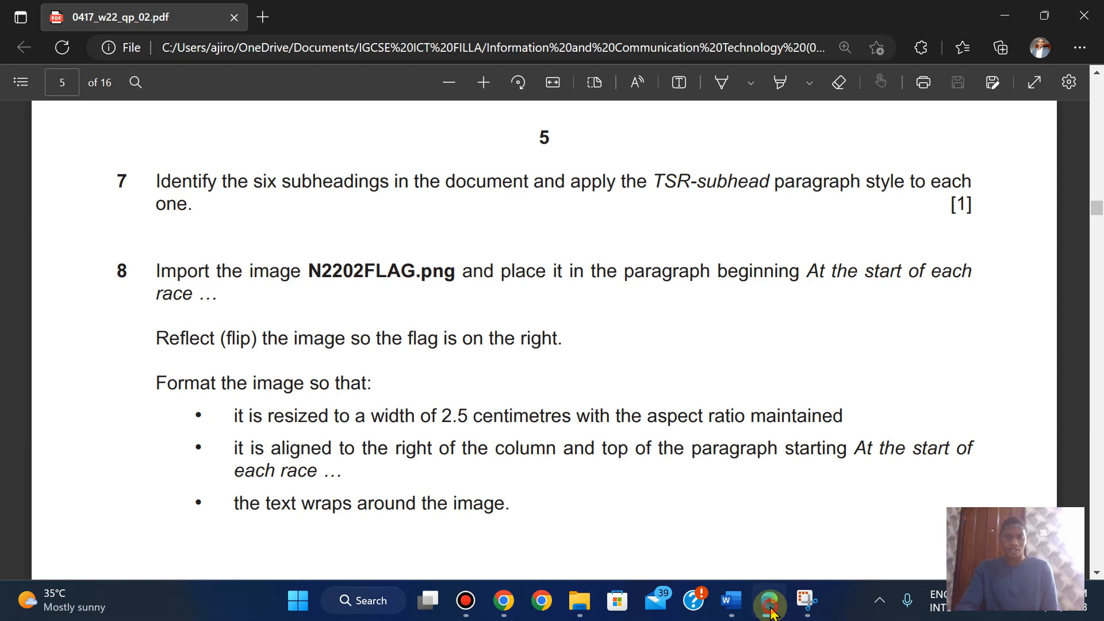
{"action": "left_click", "coordinate": [770, 611]}
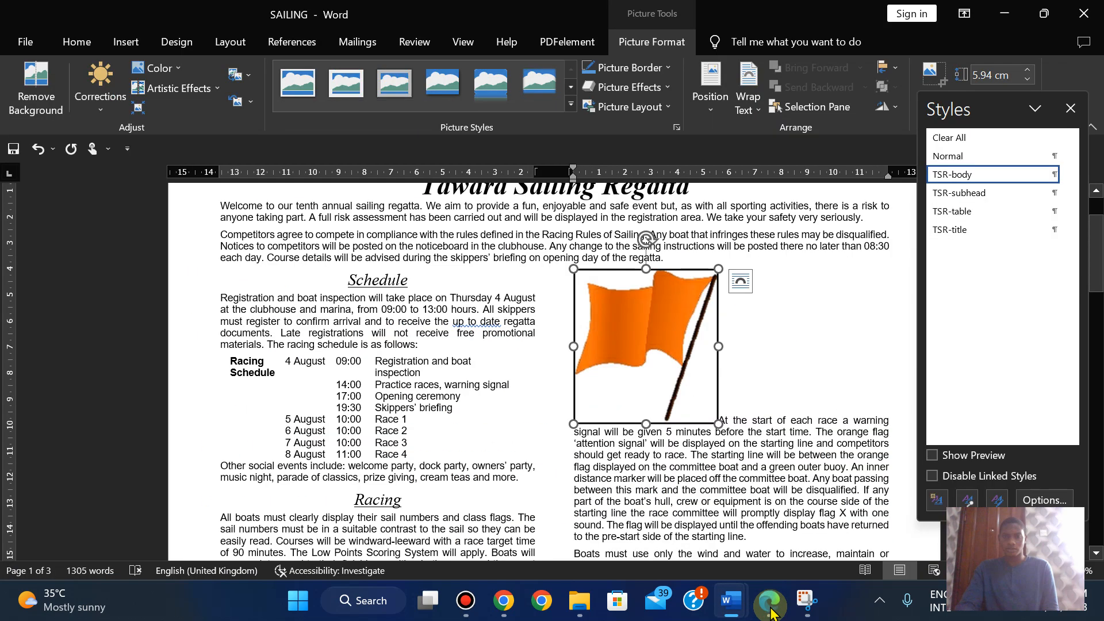
- Flip the N2202FLAG picture horizontally so the flag sits right of its pole
{"action": "left_click", "coordinate": [896, 108]}
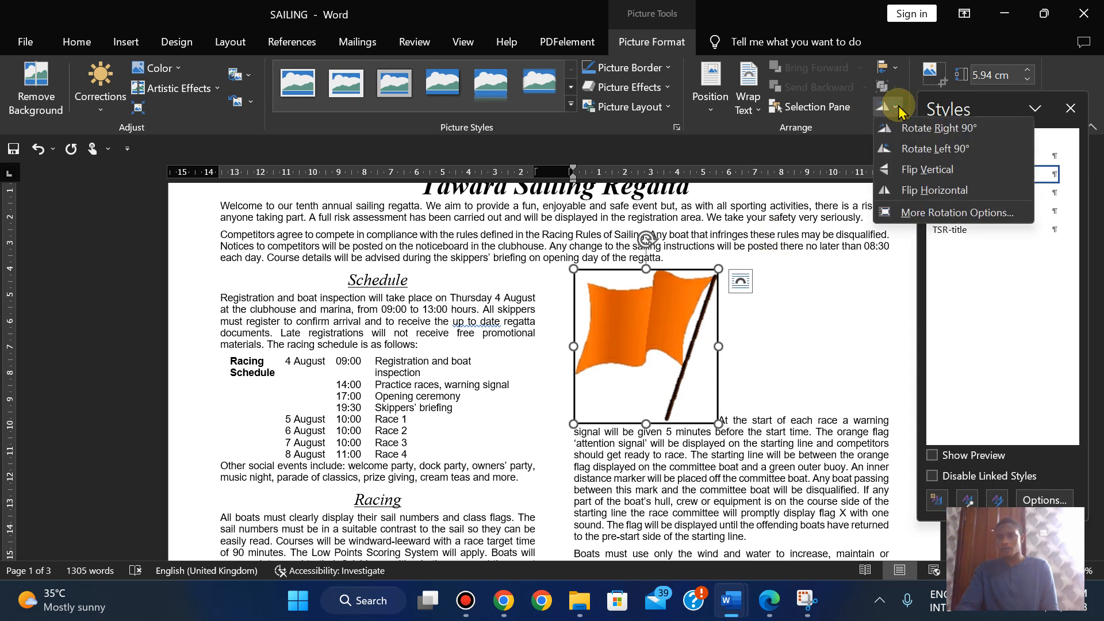
{"action": "left_click", "coordinate": [920, 193]}
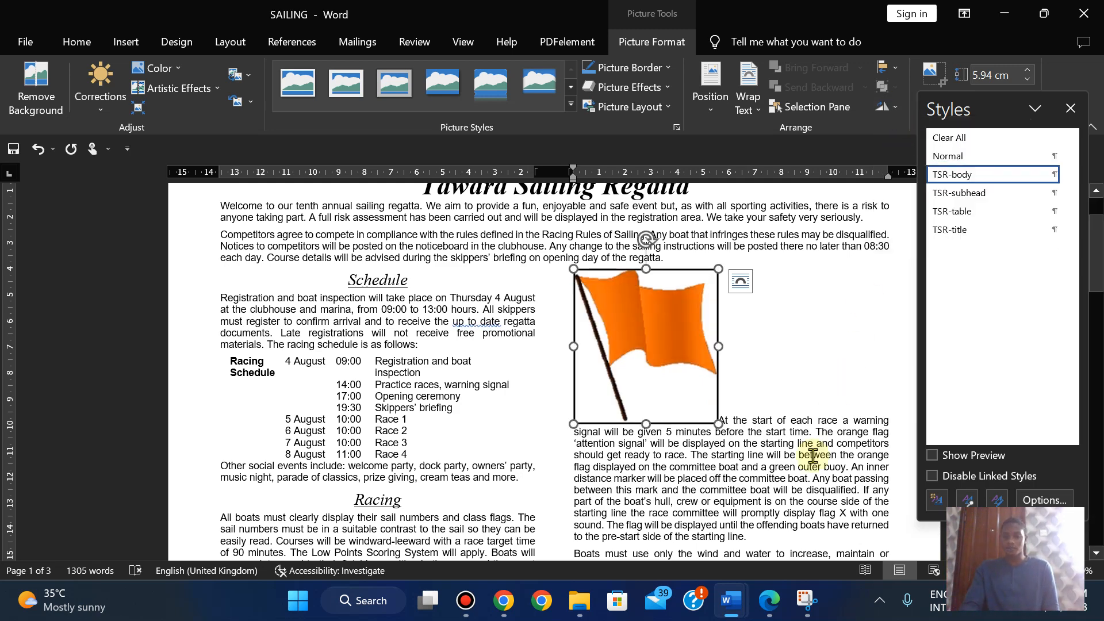
{"action": "left_click", "coordinate": [770, 604]}
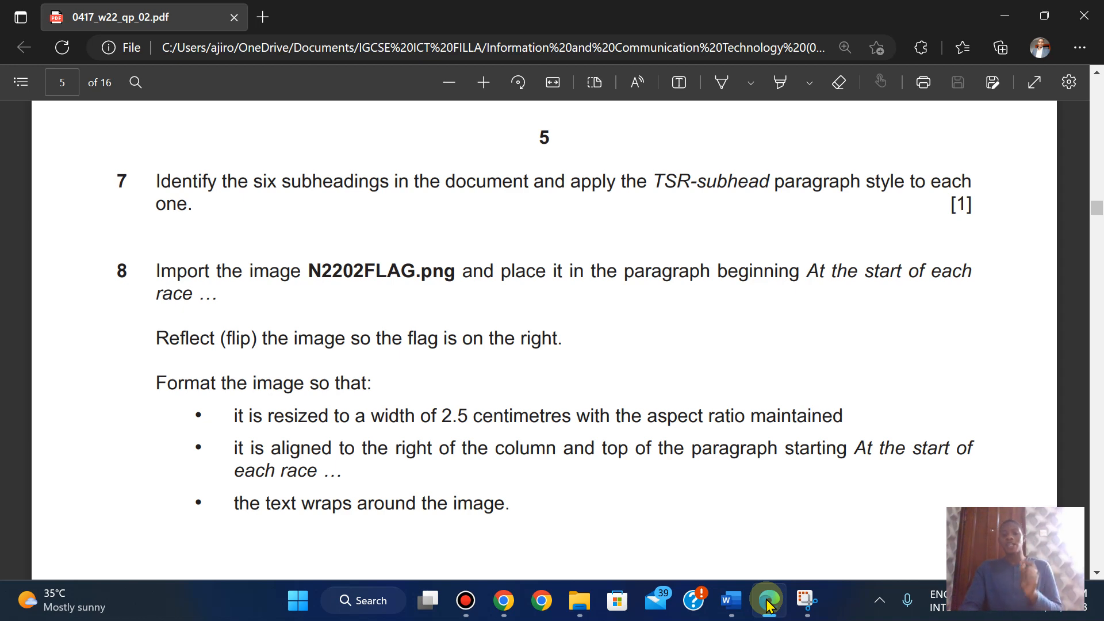
- Close the Styles pane and shrink the flag proportionally to 2.5 cm wide (2.68 cm high)
{"action": "left_click", "coordinate": [767, 604]}
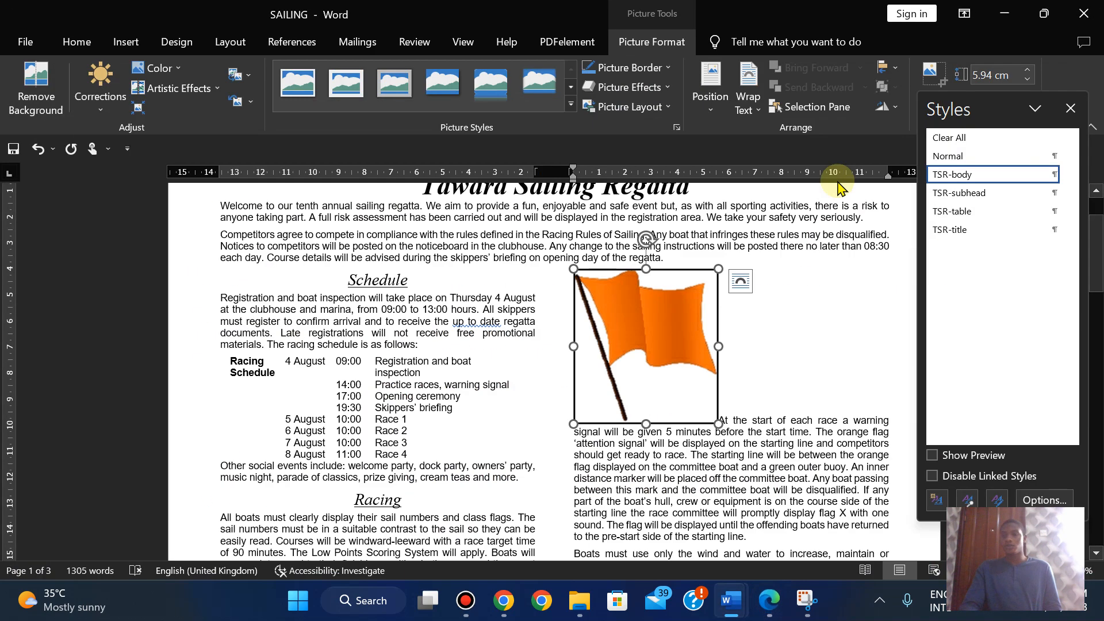
{"action": "left_click", "coordinate": [1073, 108]}
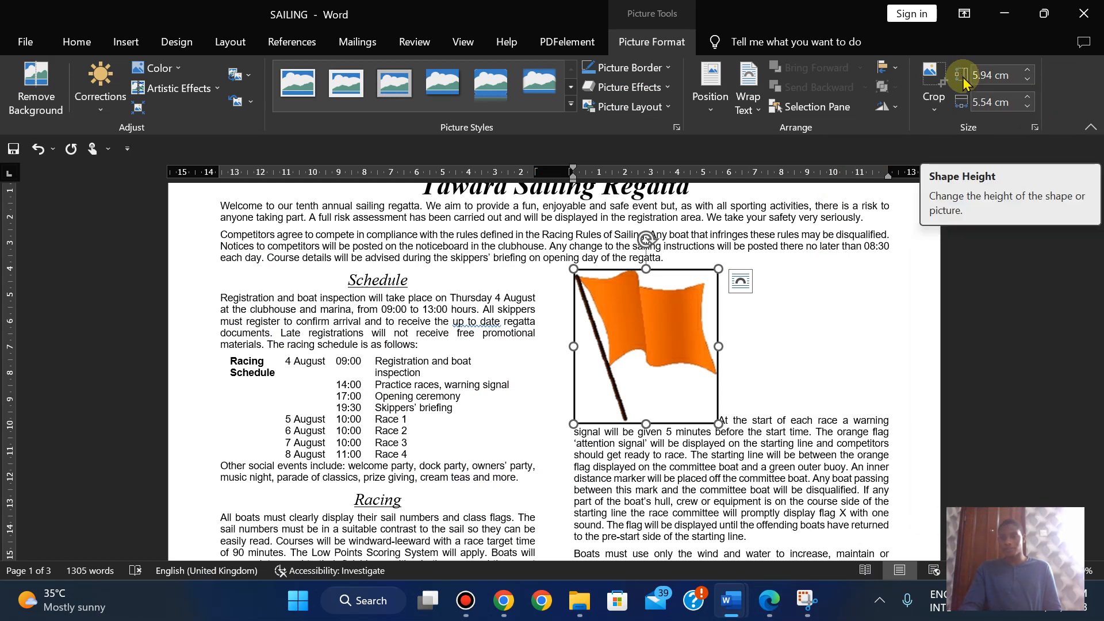
{"action": "left_click", "coordinate": [1027, 107]}
{"action": "left_click", "coordinate": [1027, 107]}
{"action": "left_click", "coordinate": [1027, 107]}
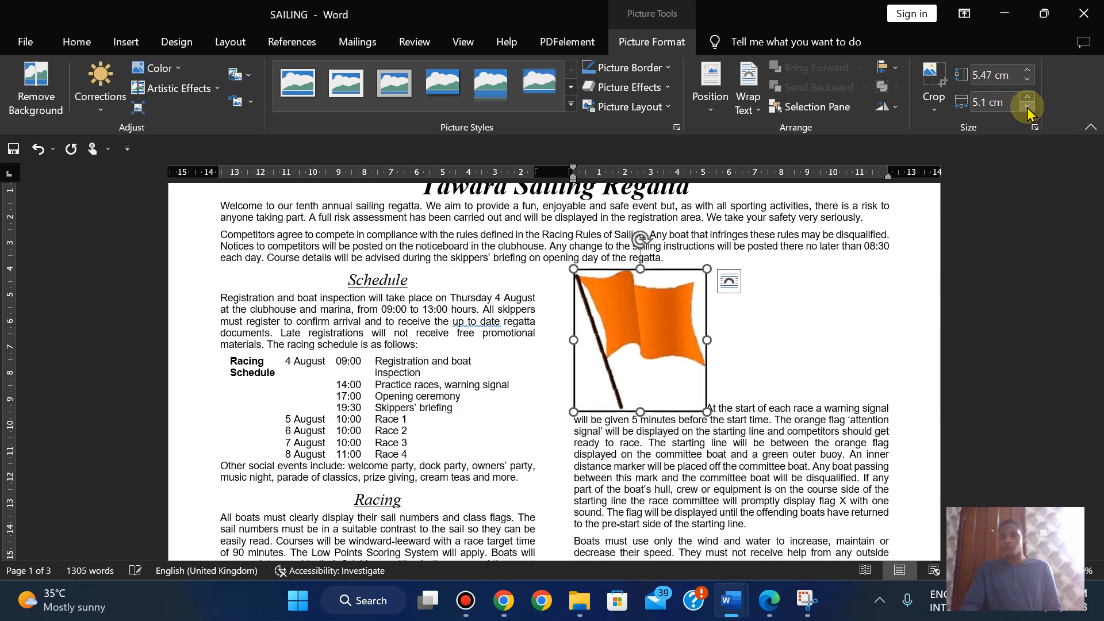
{"action": "left_click", "coordinate": [1027, 107]}
{"action": "left_click", "coordinate": [1027, 107]}
{"action": "left_click", "coordinate": [1026, 107]}
{"action": "left_click", "coordinate": [1027, 107]}
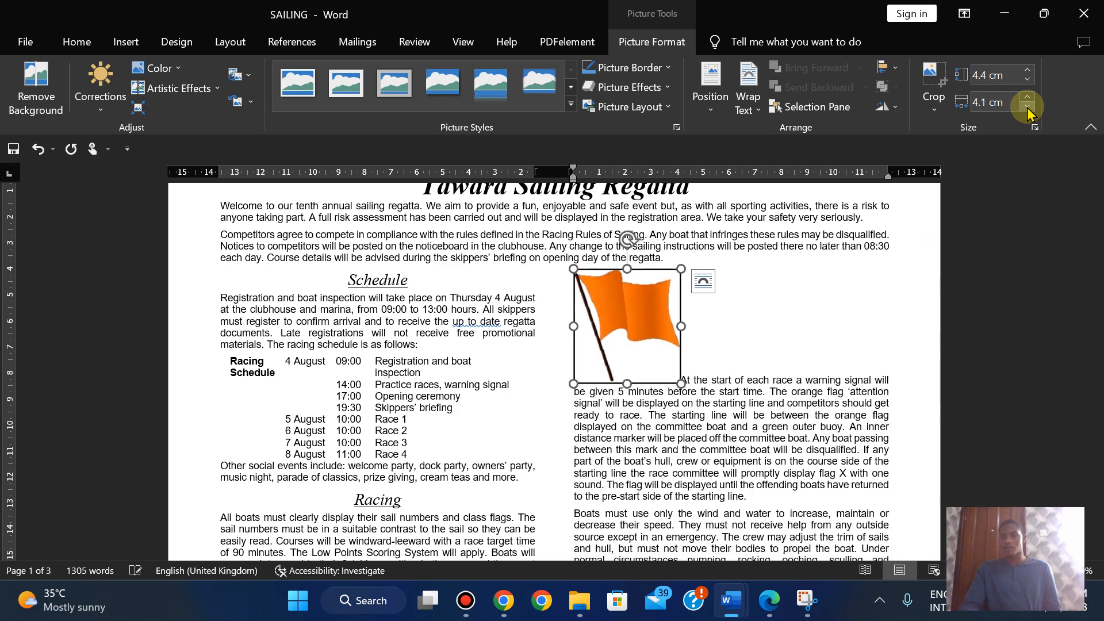
{"action": "left_click", "coordinate": [1027, 107]}
{"action": "left_click", "coordinate": [1027, 107]}
{"action": "left_click", "coordinate": [1027, 107]}
{"action": "left_click", "coordinate": [1026, 107]}
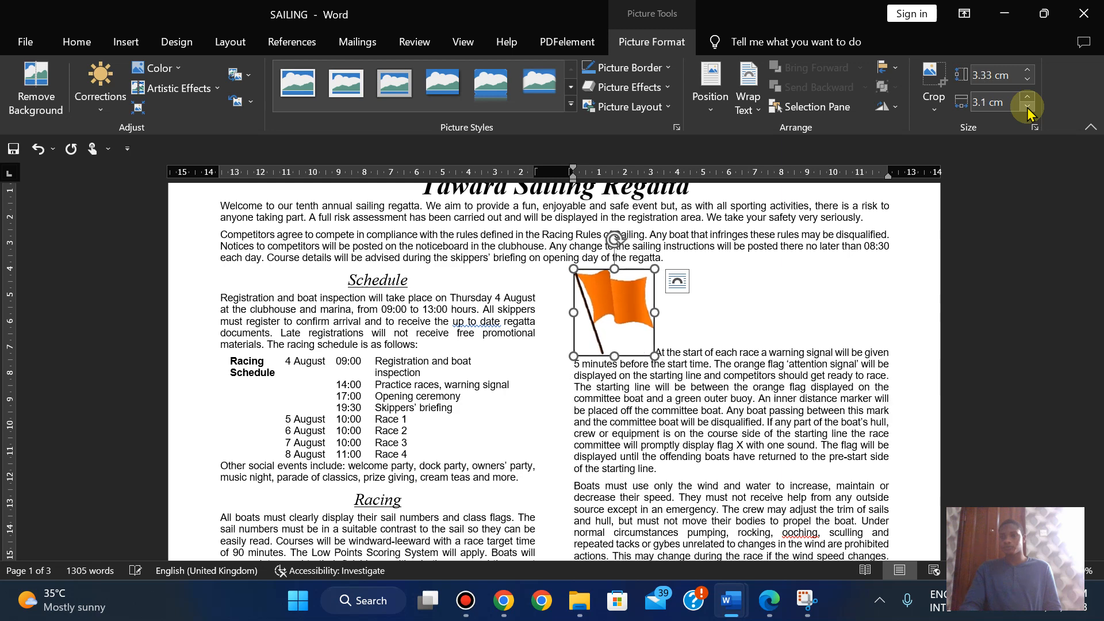
{"action": "left_click", "coordinate": [1027, 107]}
{"action": "left_click", "coordinate": [1026, 107]}
{"action": "left_click", "coordinate": [1027, 107]}
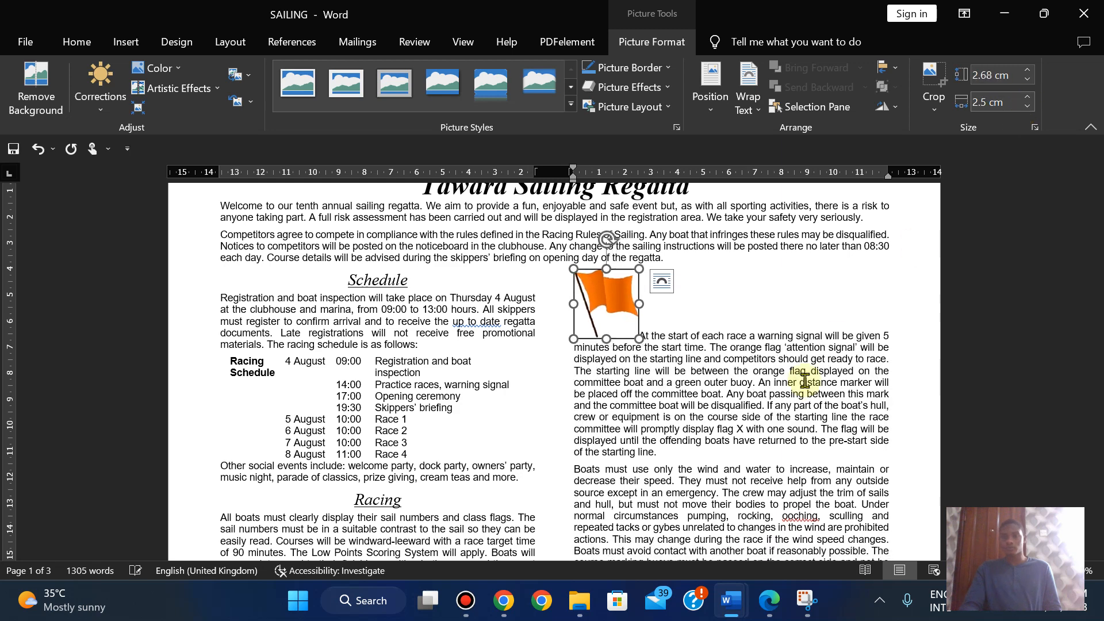
{"action": "left_click", "coordinate": [767, 607]}
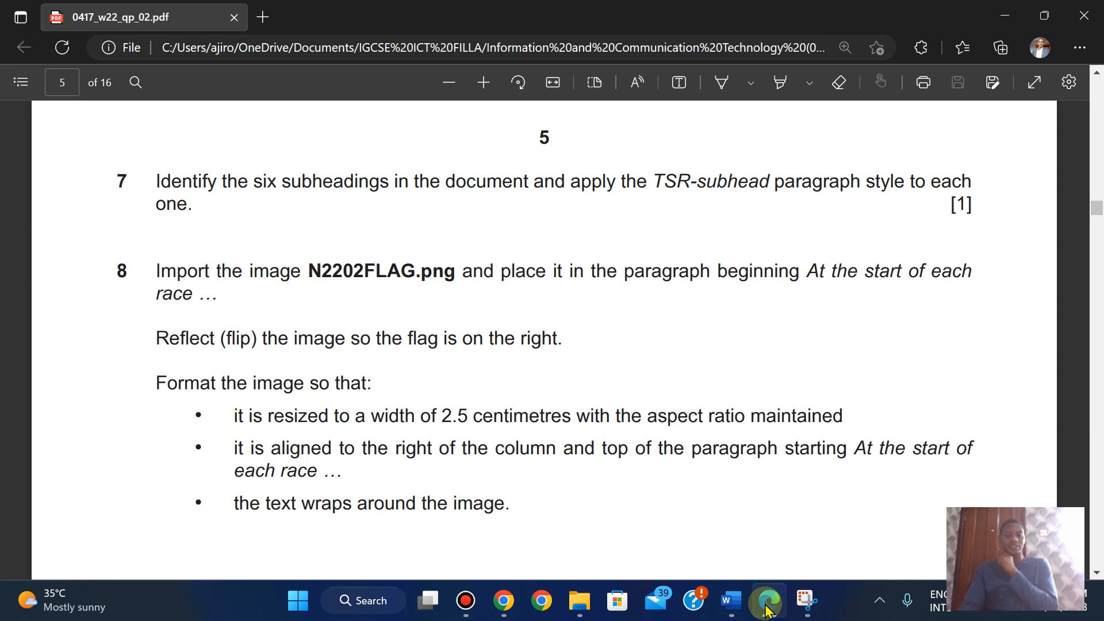
{"action": "left_click", "coordinate": [765, 607]}
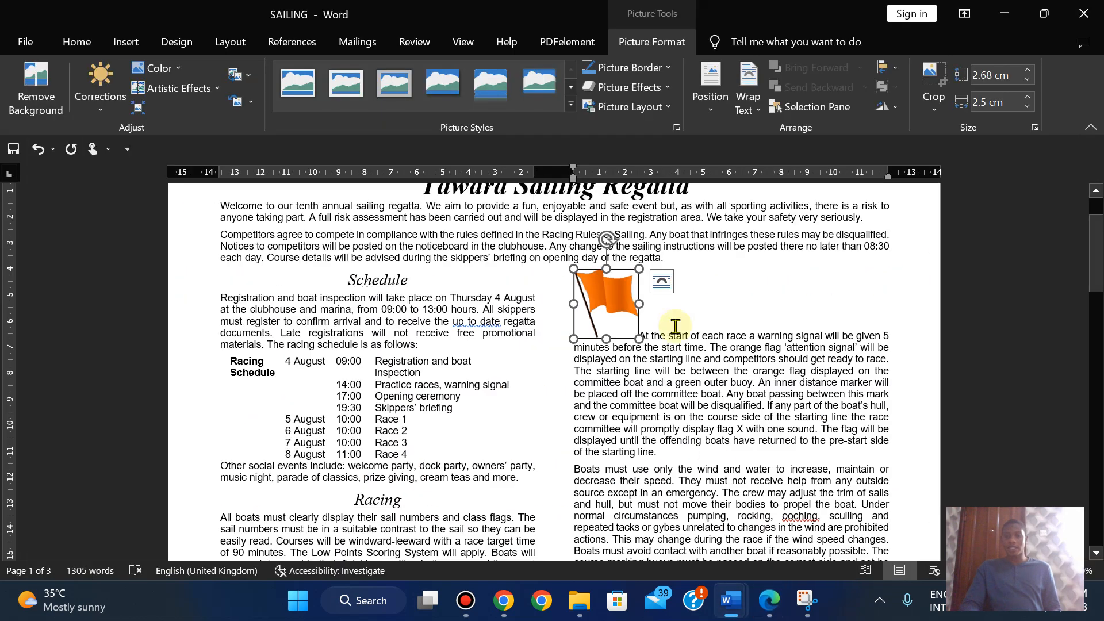
- Try right-aligning the flag's paragraph, then restore its justified alignment
{"action": "left_click", "coordinate": [77, 42]}
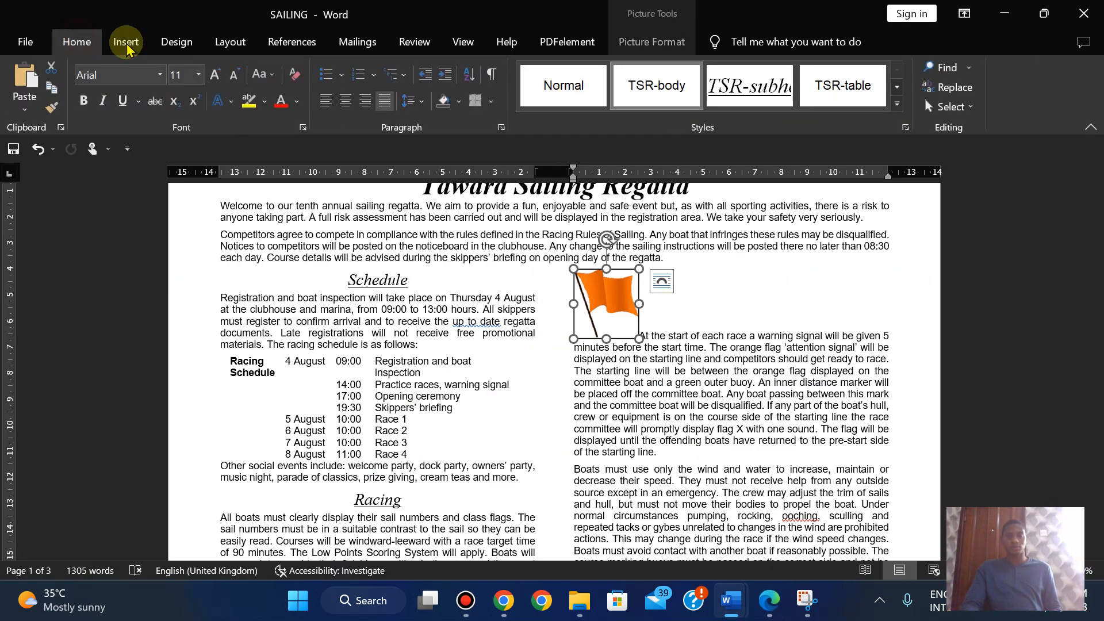
{"action": "left_click", "coordinate": [367, 101]}
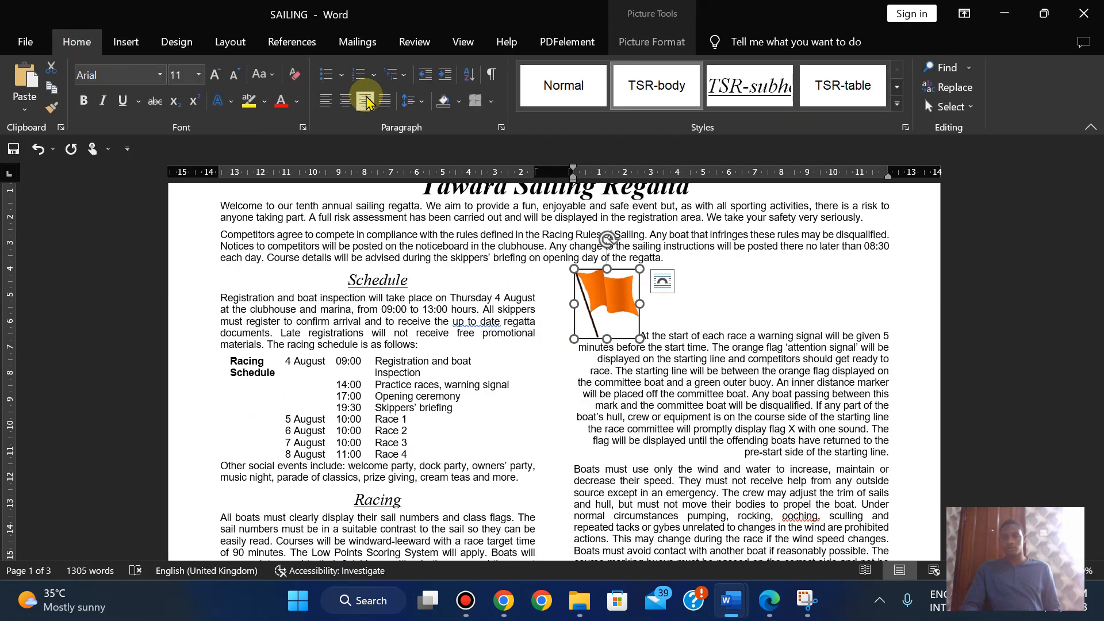
{"action": "left_click", "coordinate": [367, 101]}
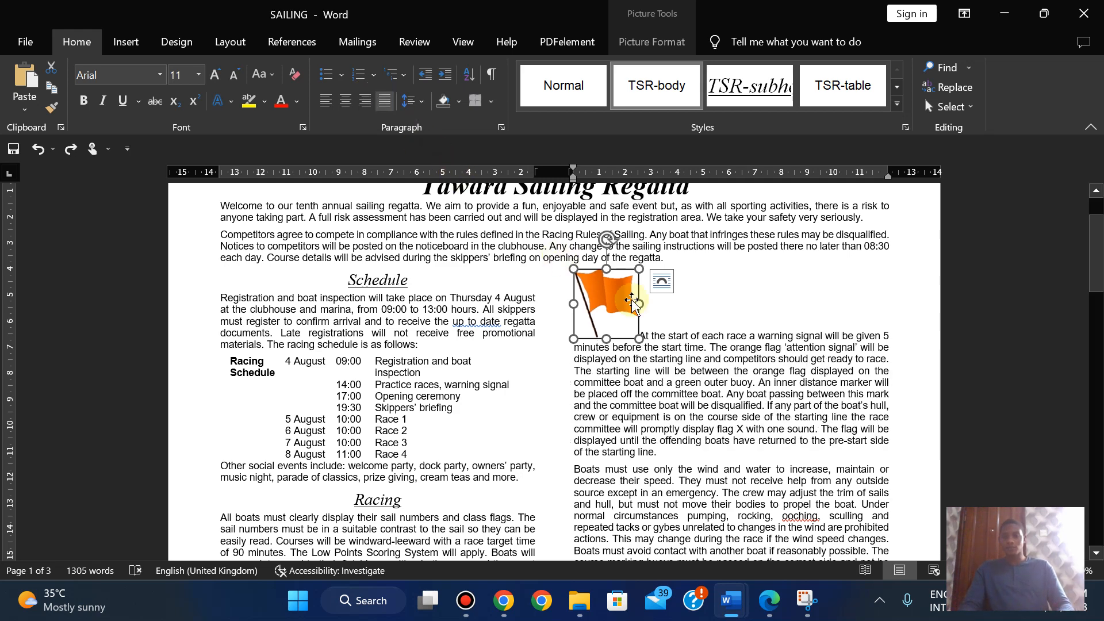
- Reselect the flag picture and show its Wrap Text options
{"action": "left_click", "coordinate": [708, 308]}
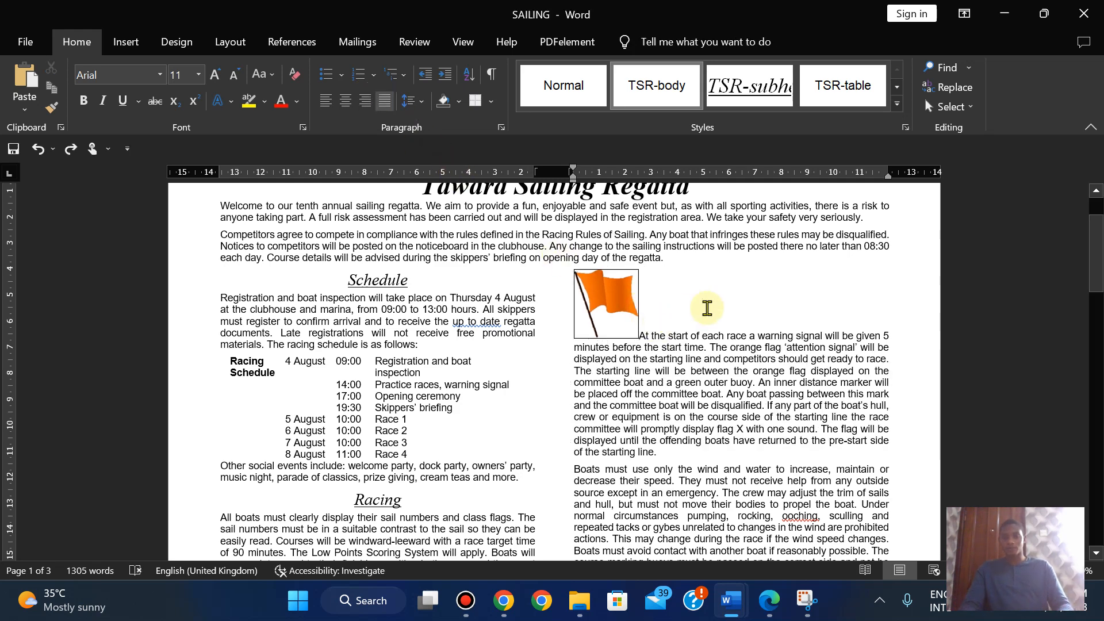
{"action": "left_click", "coordinate": [603, 299]}
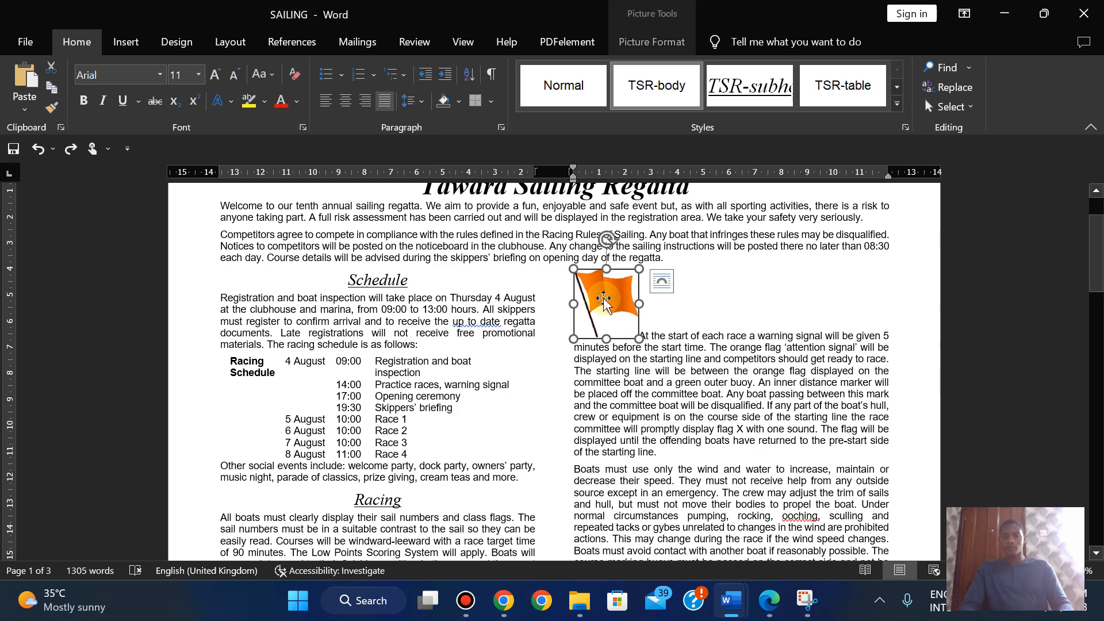
{"action": "left_click", "coordinate": [642, 52]}
{"action": "left_click", "coordinate": [770, 603]}
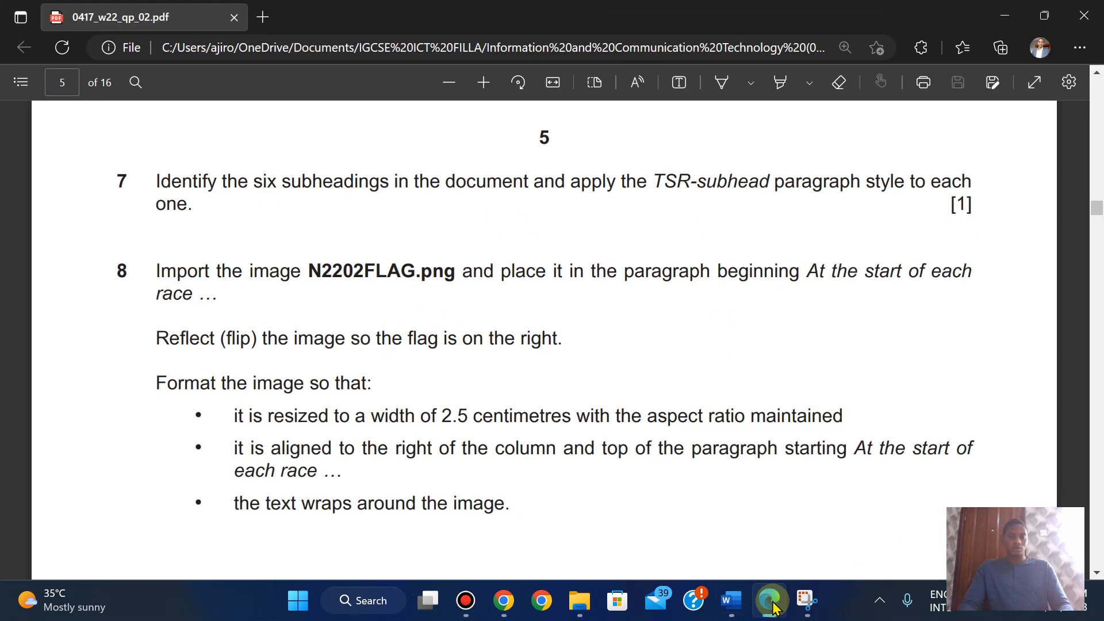
{"action": "left_click", "coordinate": [771, 601]}
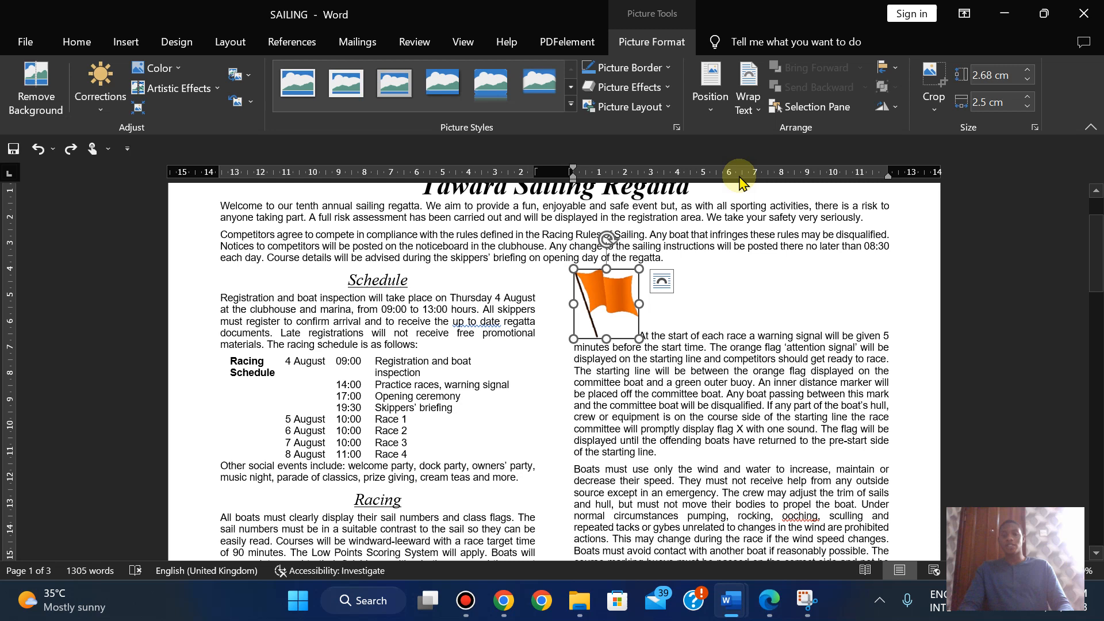
{"action": "left_click", "coordinate": [748, 95]}
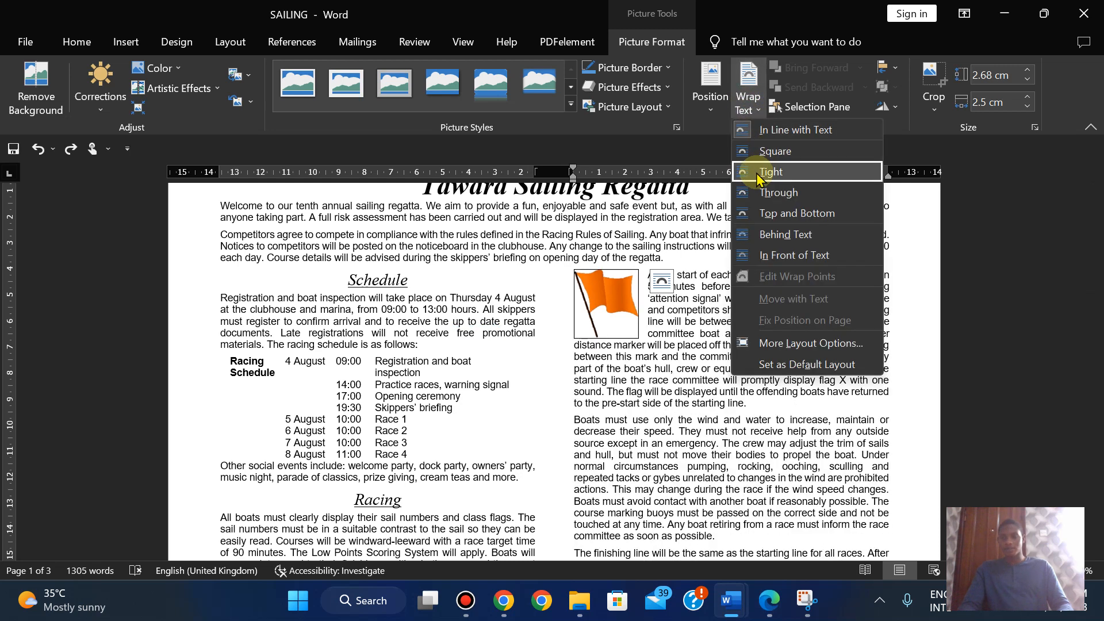
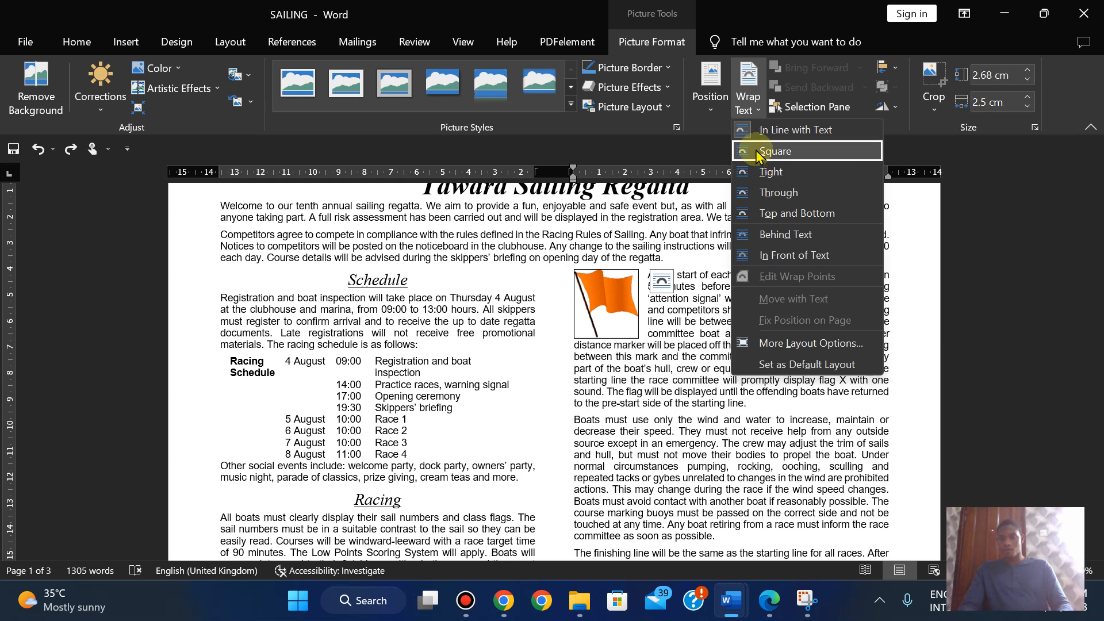
- Set the flag picture to Tight wrapping and nudge it right to the column's right edge
{"action": "left_click", "coordinate": [754, 182]}
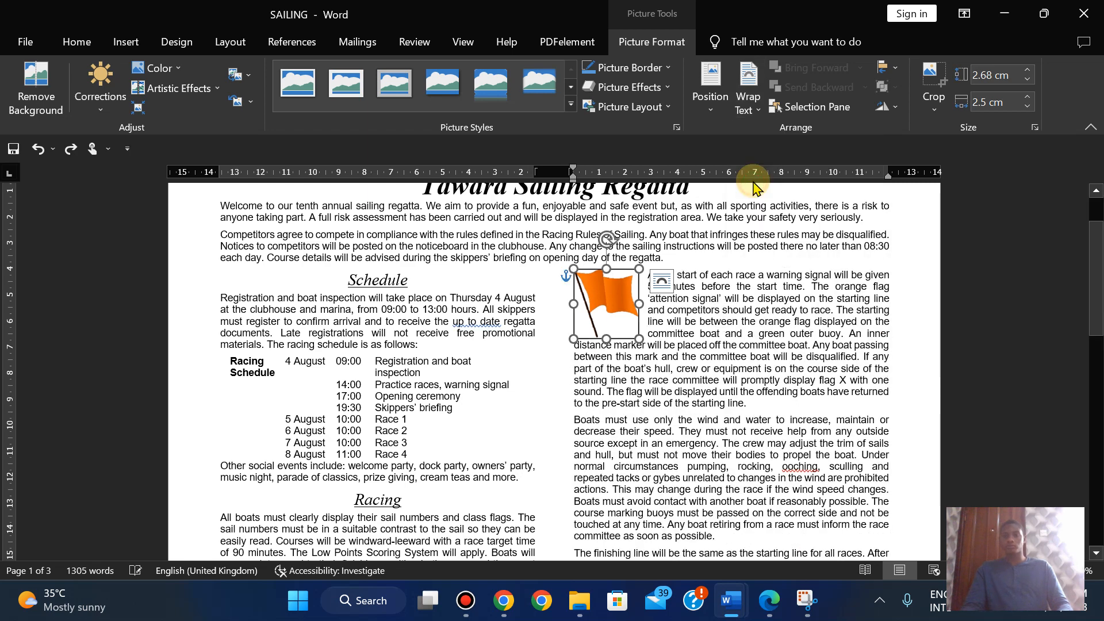
{"action": "key", "text": "Right"}
{"action": "key", "text": "Right"}
{"action": "key", "text": "Right"}
{"action": "key", "text": "Right"}
{"action": "key", "text": "Right"}
{"action": "key", "text": "Right"}
{"action": "key", "text": "Right"}
{"action": "key", "text": "Right"}
{"action": "key", "text": "Right"}
{"action": "key", "text": "Right"}
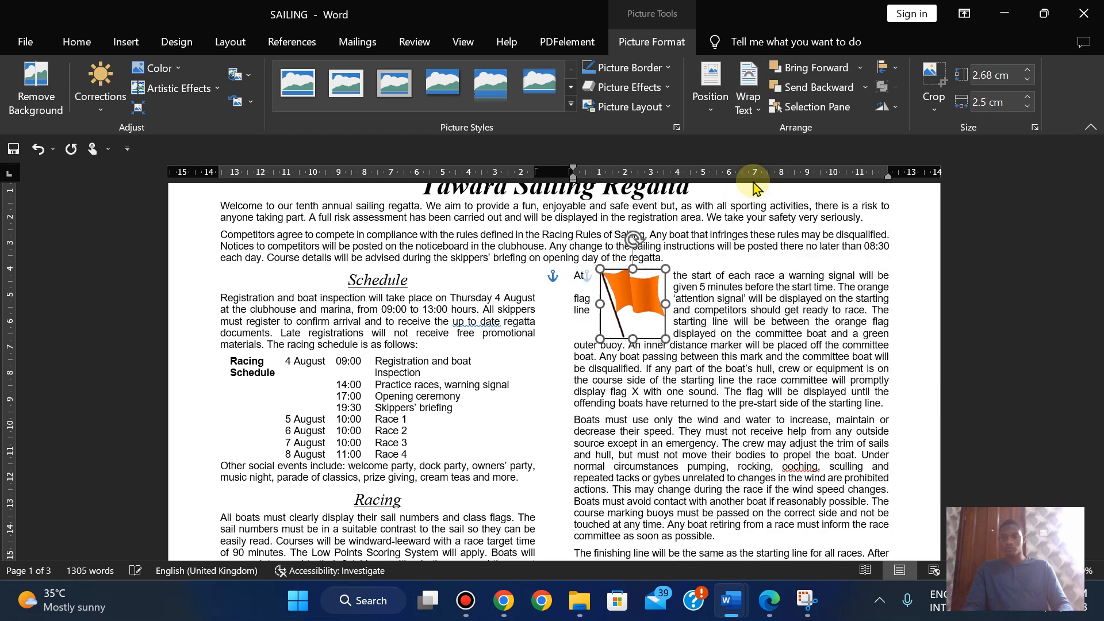
{"action": "key", "text": "Right"}
{"action": "key", "text": "Right"}
{"action": "key", "text": "Right"}
{"action": "key", "text": "Right"}
{"action": "key", "text": "Right"}
{"action": "key", "text": "Right"}
{"action": "key", "text": "Right"}
{"action": "key", "text": "Right"}
{"action": "key", "text": "Right"}
{"action": "key", "text": "Right"}
{"action": "key", "text": "Right"}
{"action": "key", "text": "Right"}
{"action": "key", "text": "Right"}
{"action": "key", "text": "Right"}
{"action": "key", "text": "Right"}
{"action": "key", "text": "Right"}
{"action": "key", "text": "Right"}
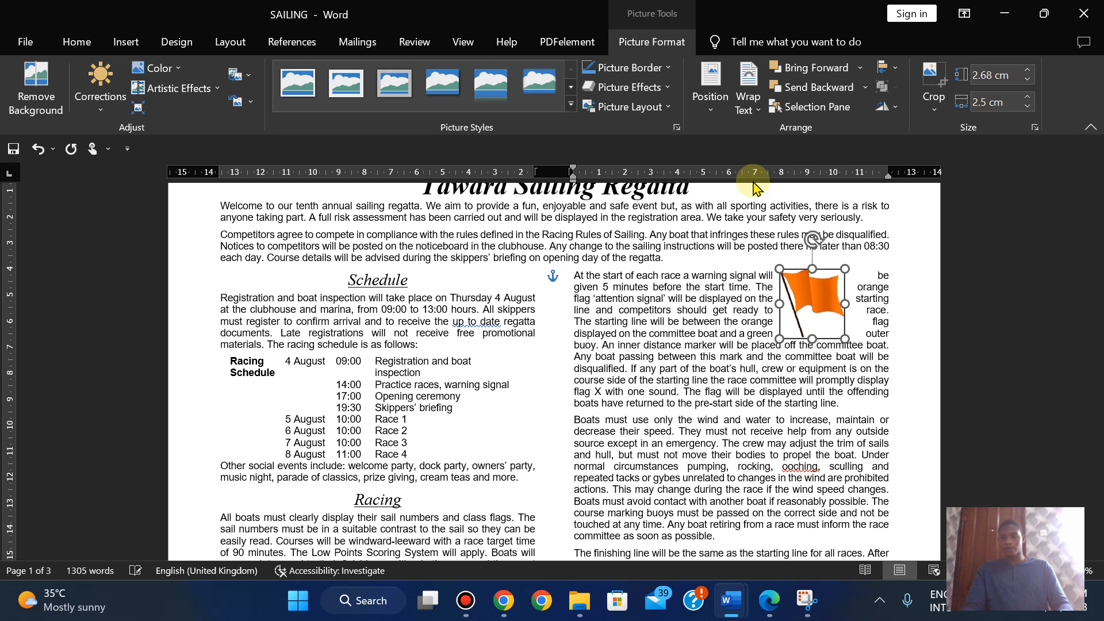
{"action": "key", "text": "Right"}
{"action": "key", "text": "Right"}
{"action": "key", "text": "Right"}
{"action": "key", "text": "Right"}
{"action": "key", "text": "Right"}
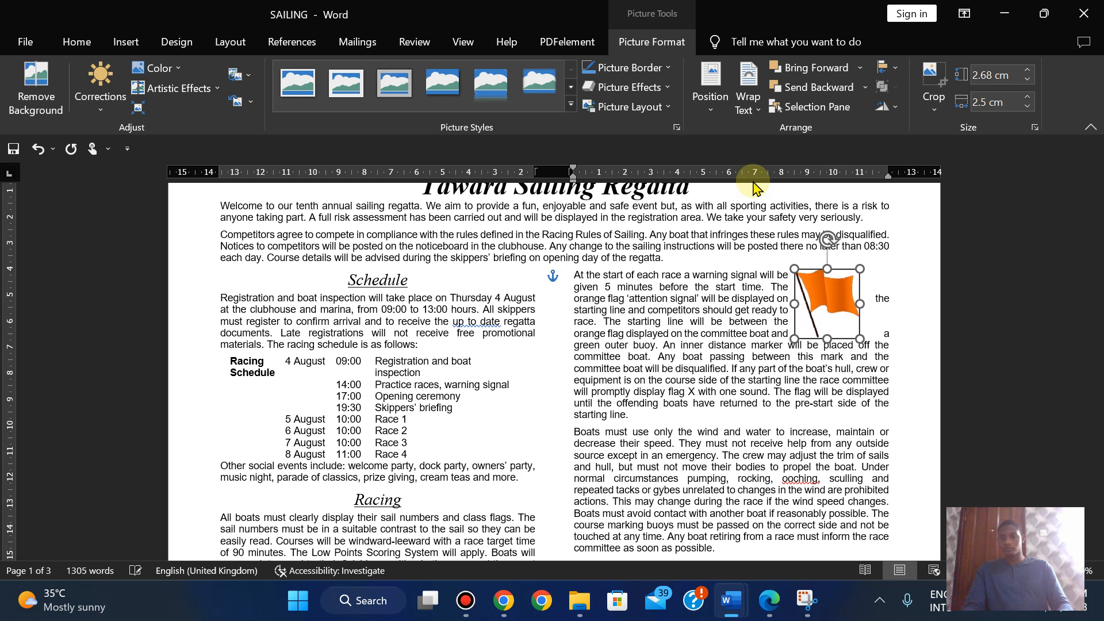
{"action": "key", "text": "Right"}
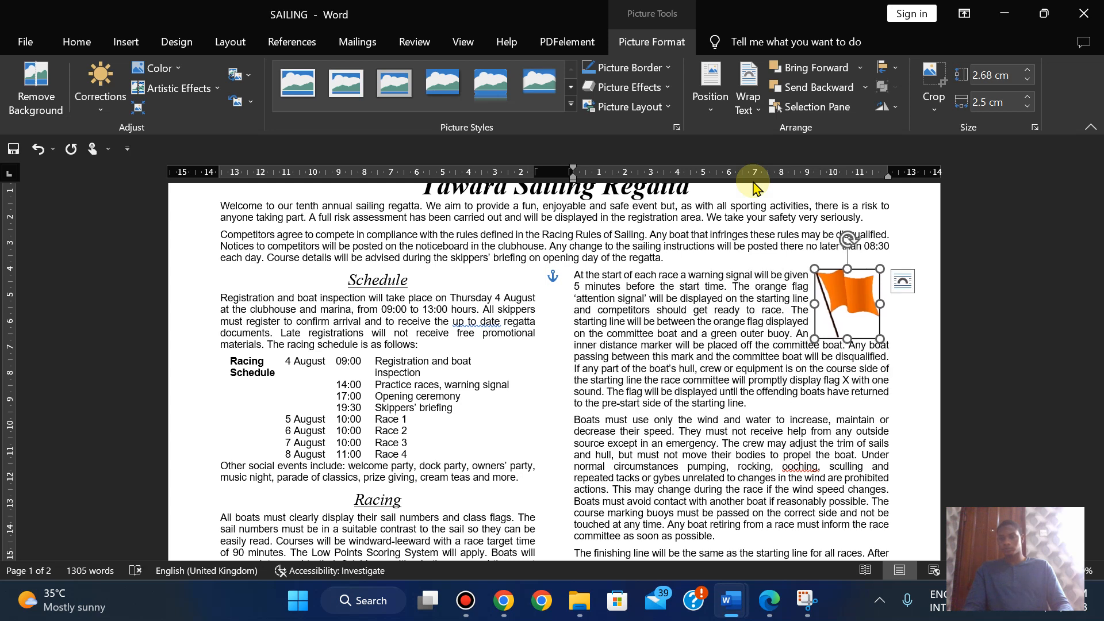
{"action": "key", "text": "Right"}
{"action": "key", "text": "Right"}
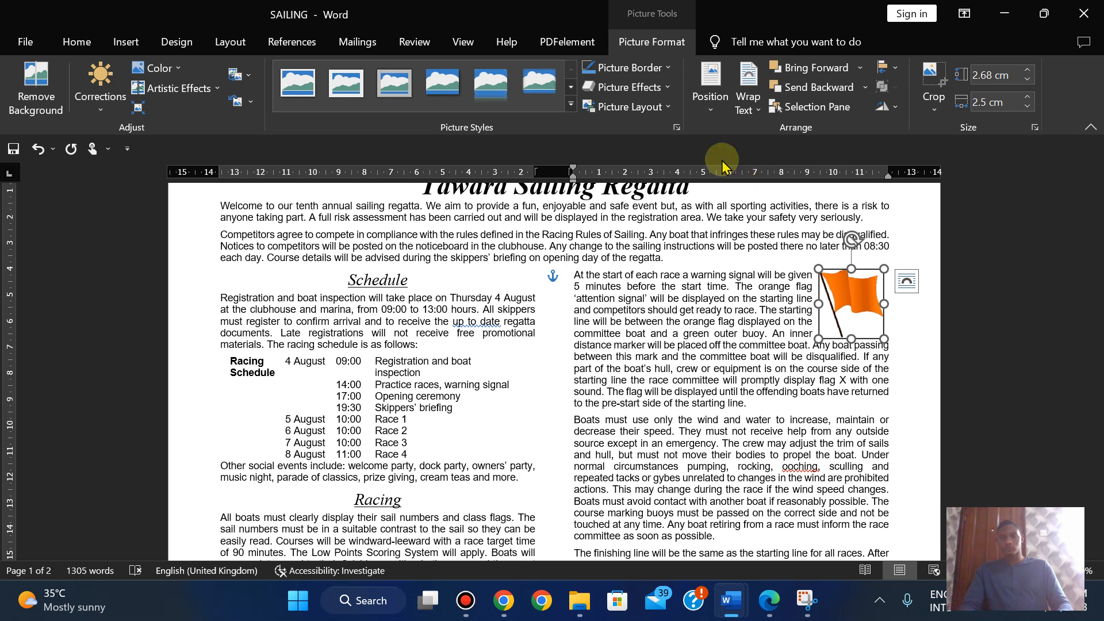
- Show gridlines to nudge the flag one step further right, then hide them
{"action": "left_click", "coordinate": [462, 51]}
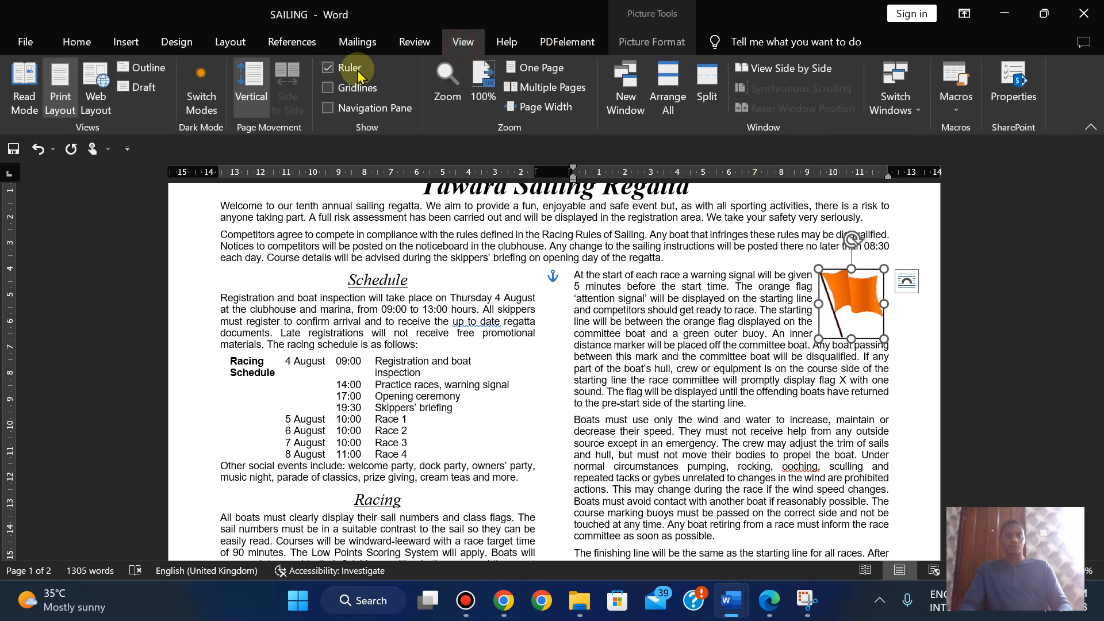
{"action": "left_click", "coordinate": [338, 89]}
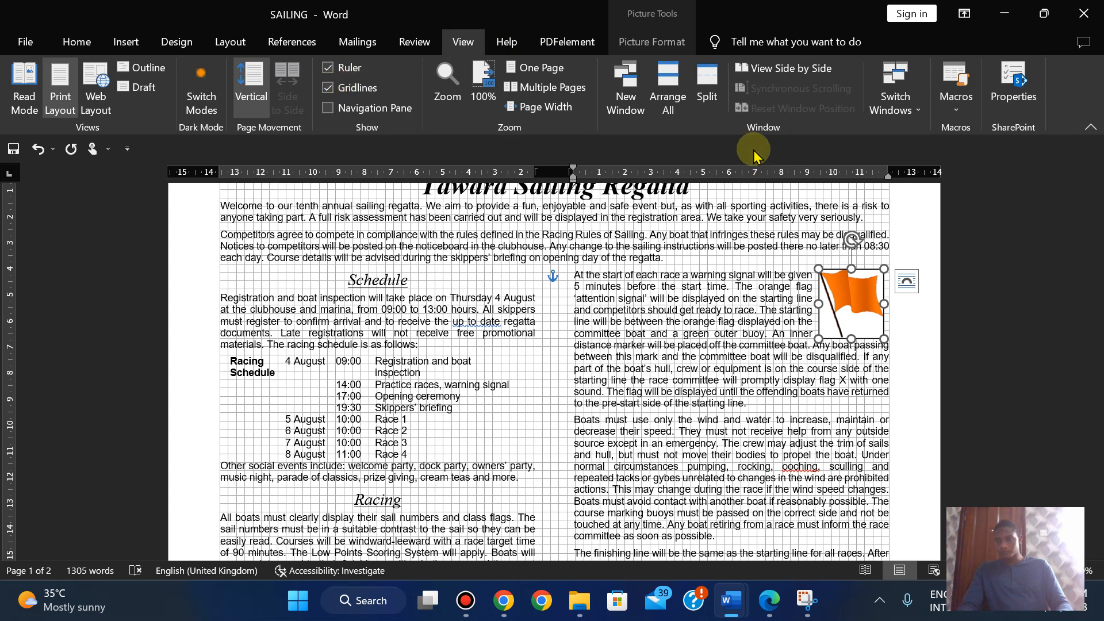
{"action": "key", "text": "Right"}
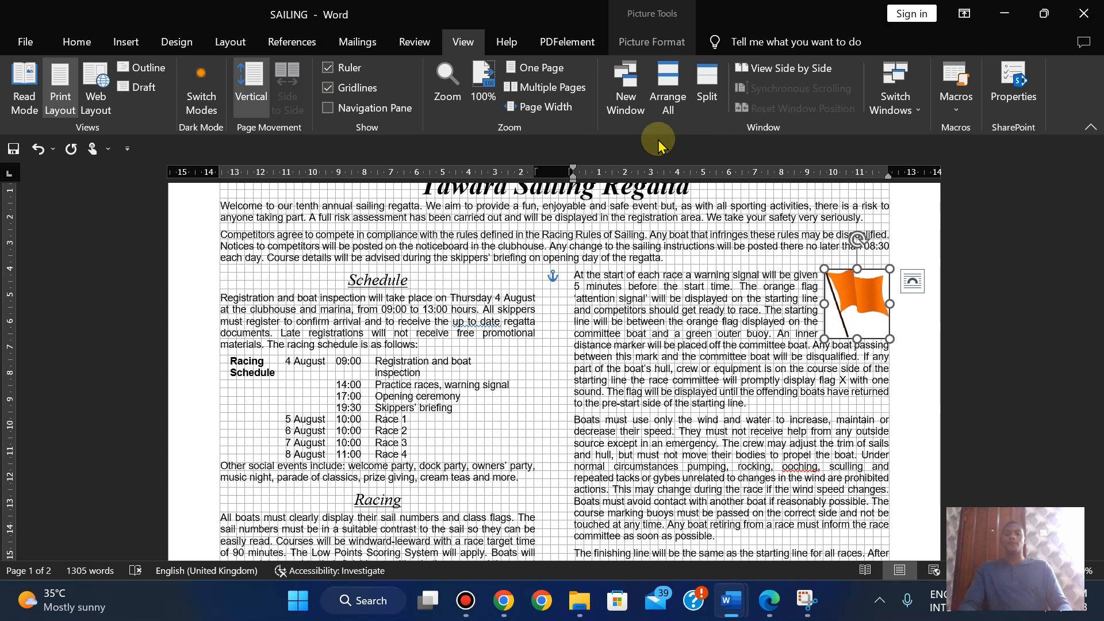
{"action": "left_click", "coordinate": [349, 94]}
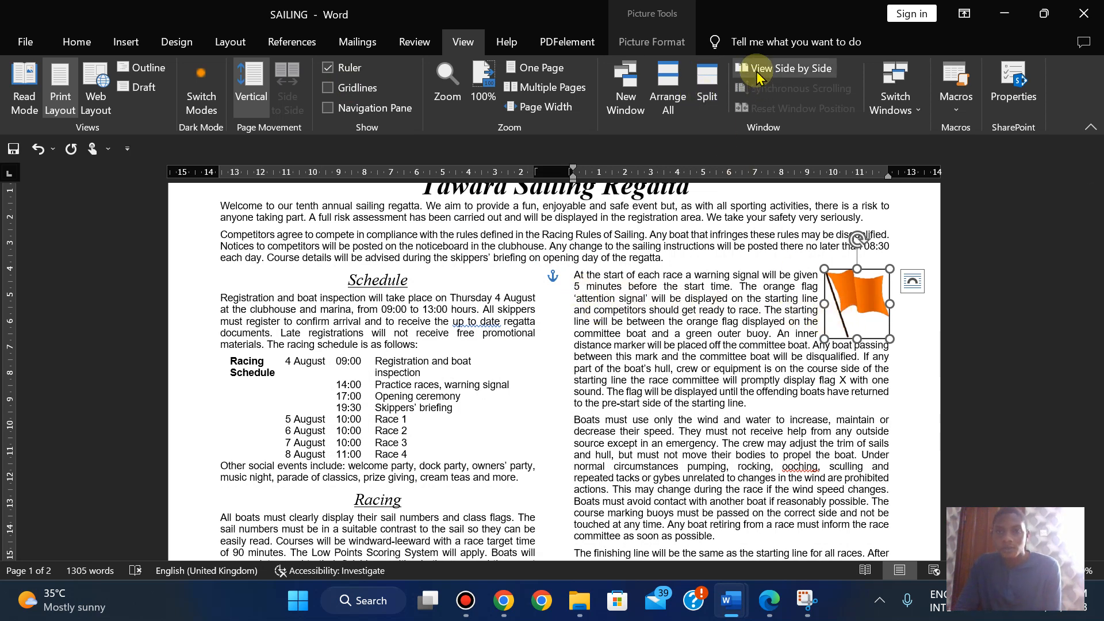
- Switch the flag's wrapping to Square, then back to Tight, and deselect it
{"action": "left_click", "coordinate": [658, 44]}
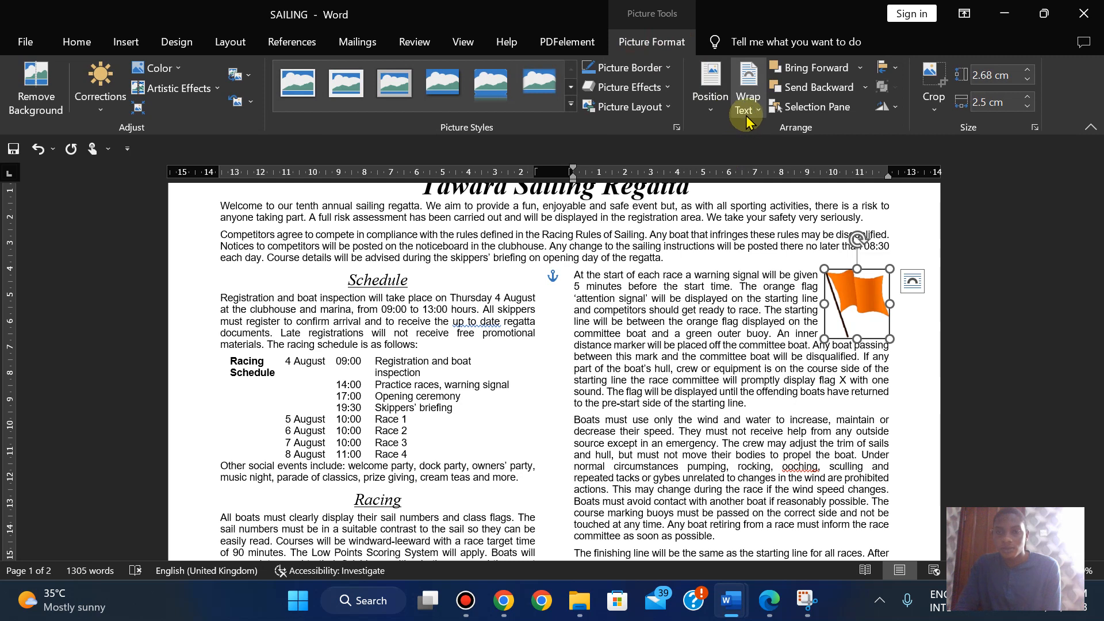
{"action": "left_click", "coordinate": [747, 121]}
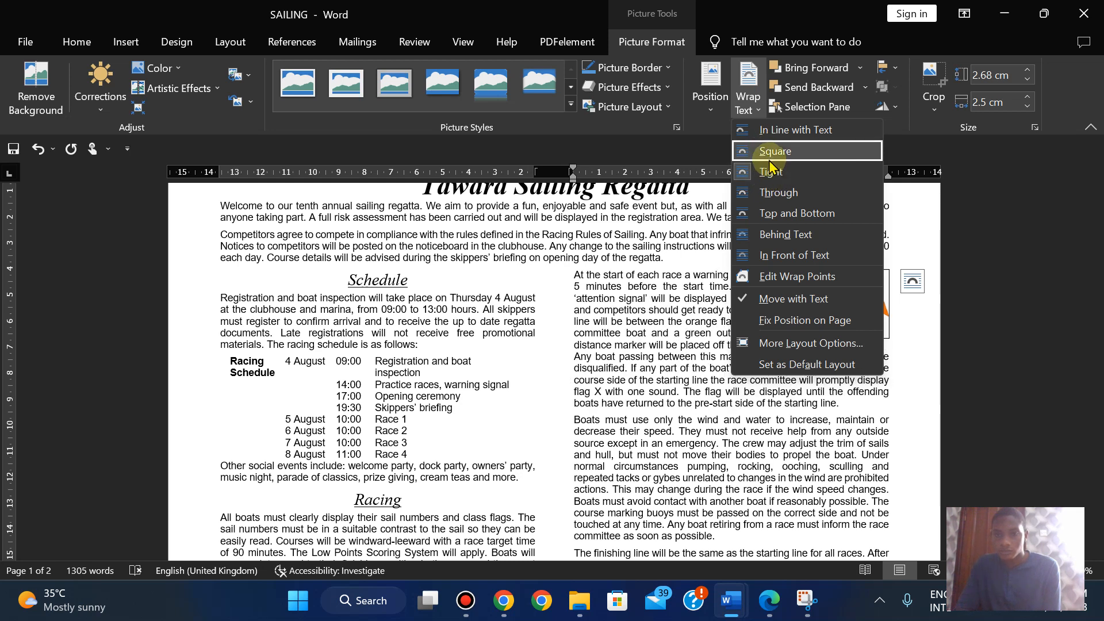
{"action": "left_click", "coordinate": [769, 160]}
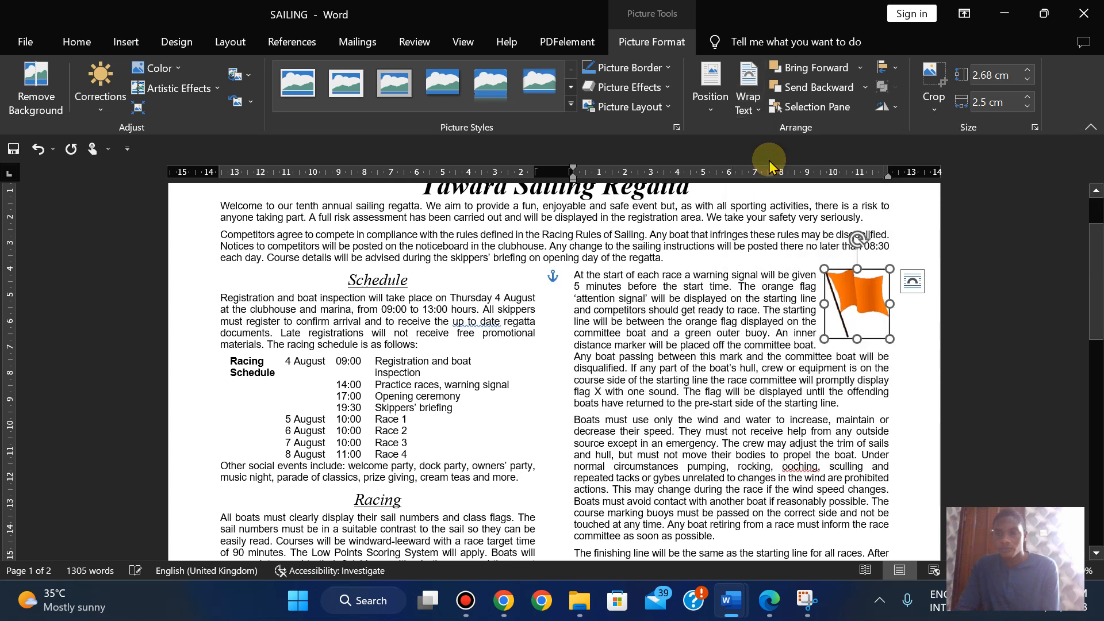
{"action": "left_click", "coordinate": [748, 95]}
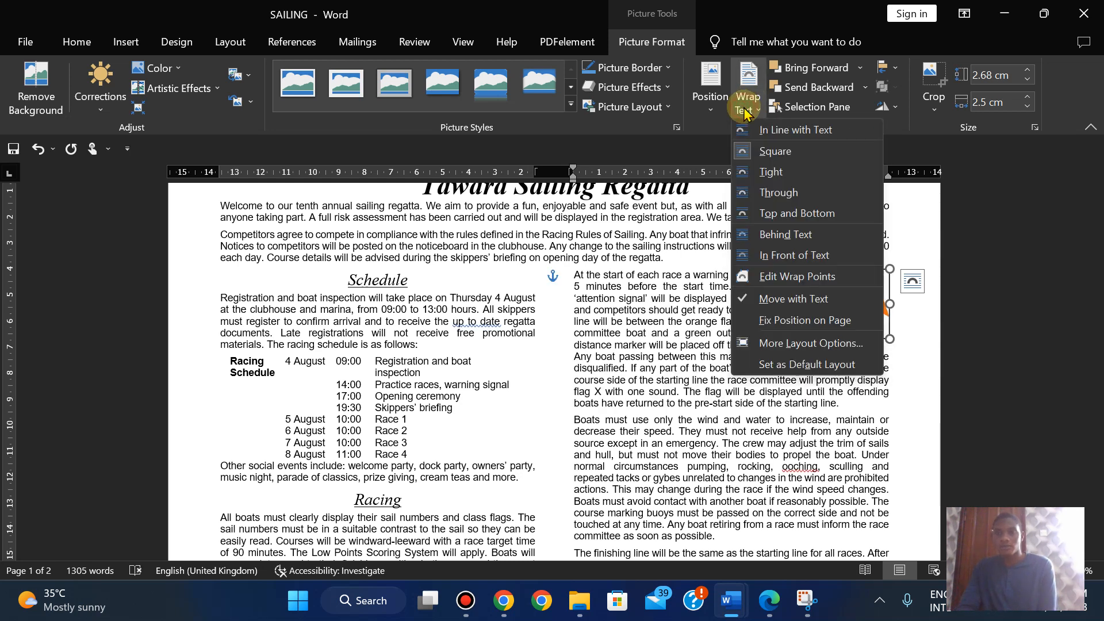
{"action": "left_click", "coordinate": [766, 183]}
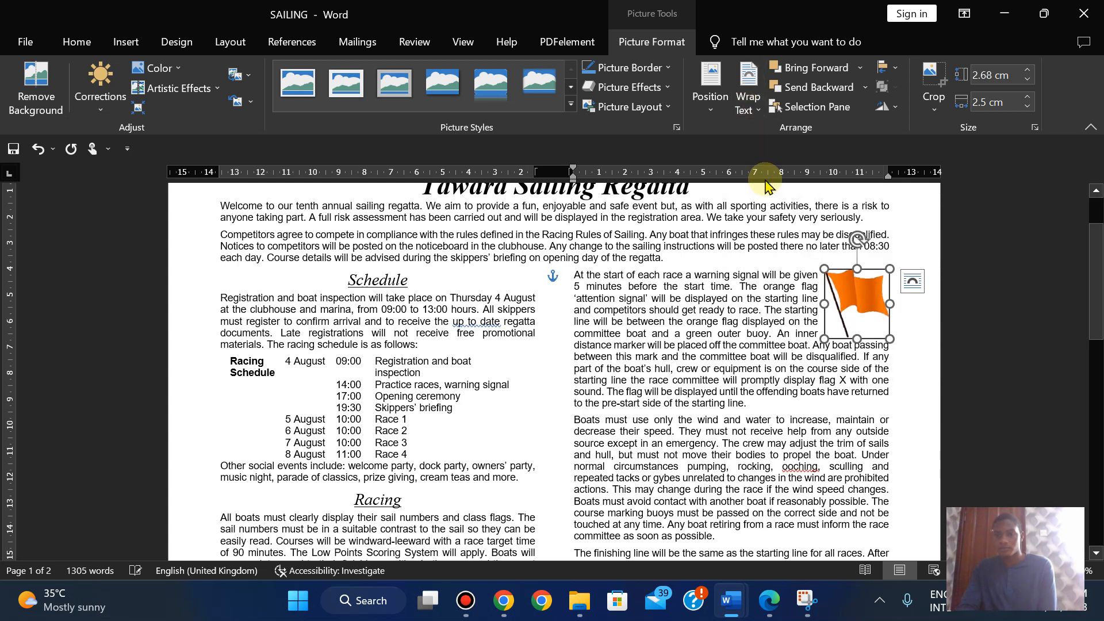
{"action": "left_click", "coordinate": [790, 404]}
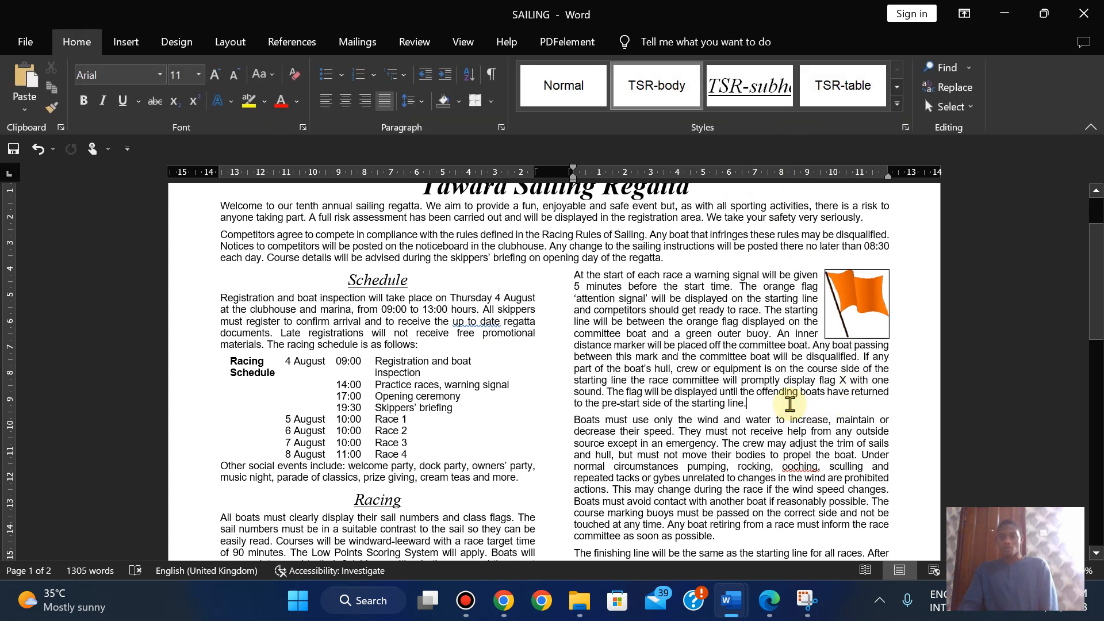
{"action": "left_click", "coordinate": [769, 610]}
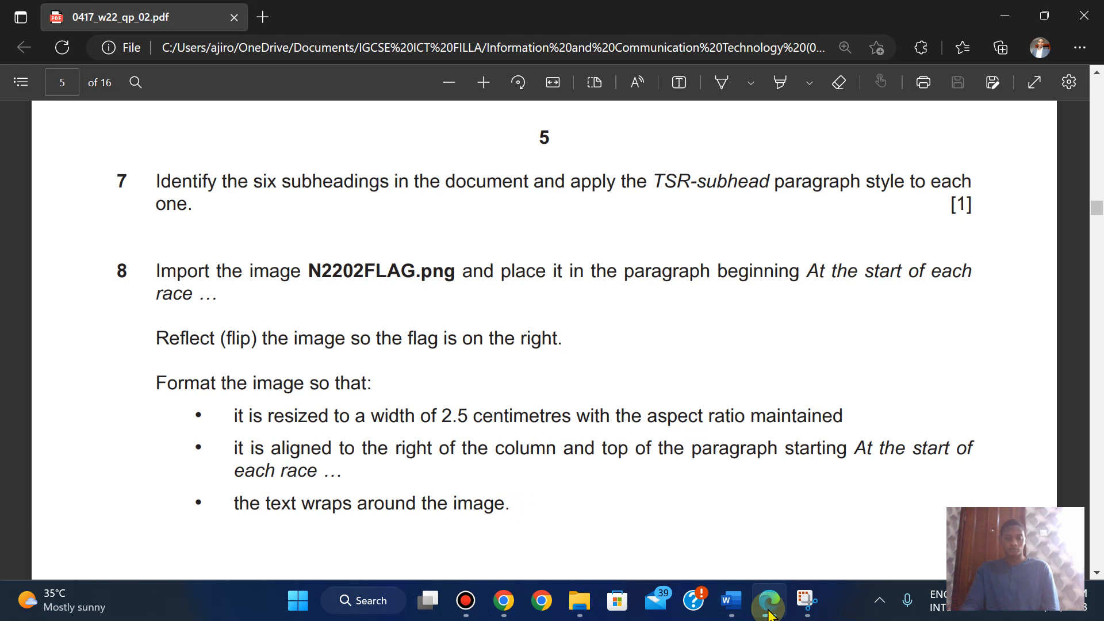
{"action": "key", "text": "Down"}
{"action": "key", "text": "Down"}
{"action": "key", "text": "Down"}
{"action": "key", "text": "Down"}
{"action": "key", "text": "Down"}
{"action": "key", "text": "Down"}
{"action": "key", "text": "Down"}
{"action": "key", "text": "Down"}
{"action": "key", "text": "Down"}
{"action": "key", "text": "Down"}
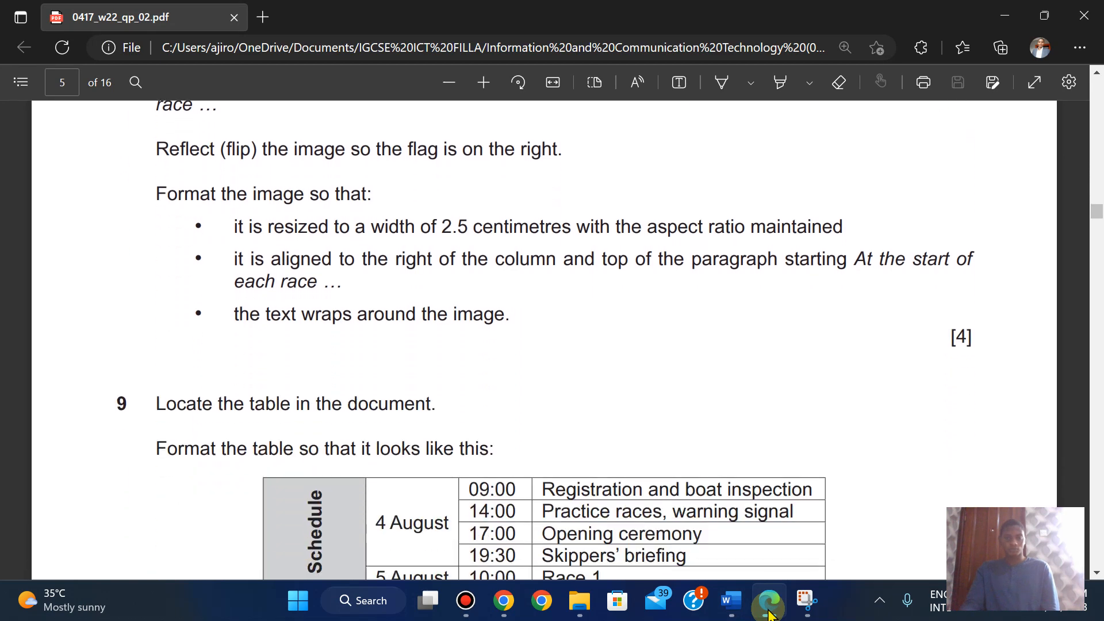
{"action": "key", "text": "Down"}
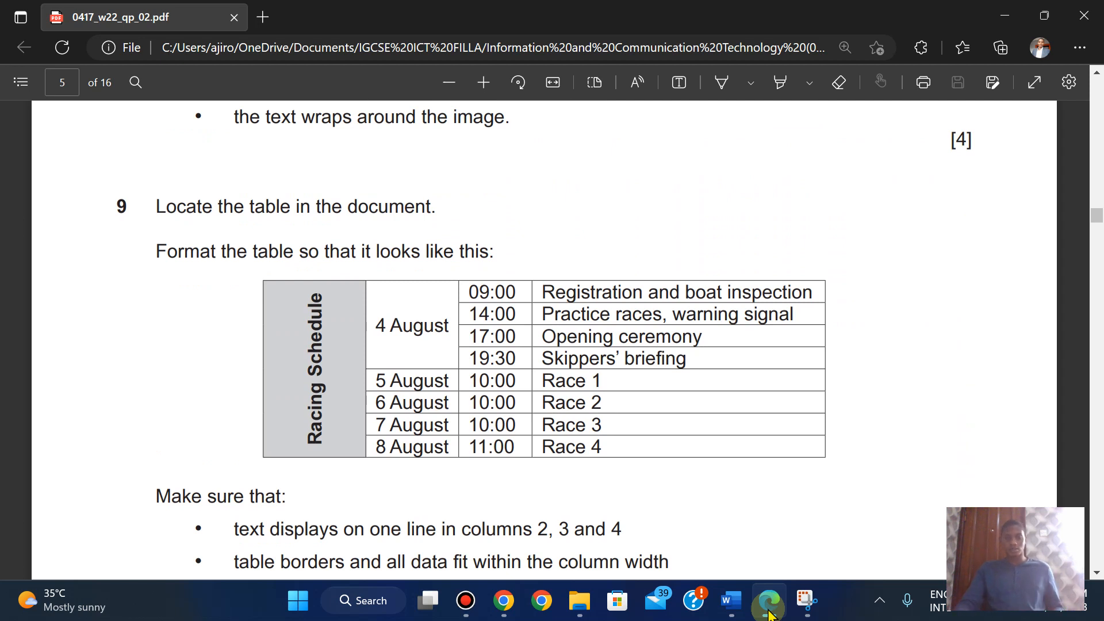
{"action": "key", "text": "Down"}
{"action": "key", "text": "Down"}
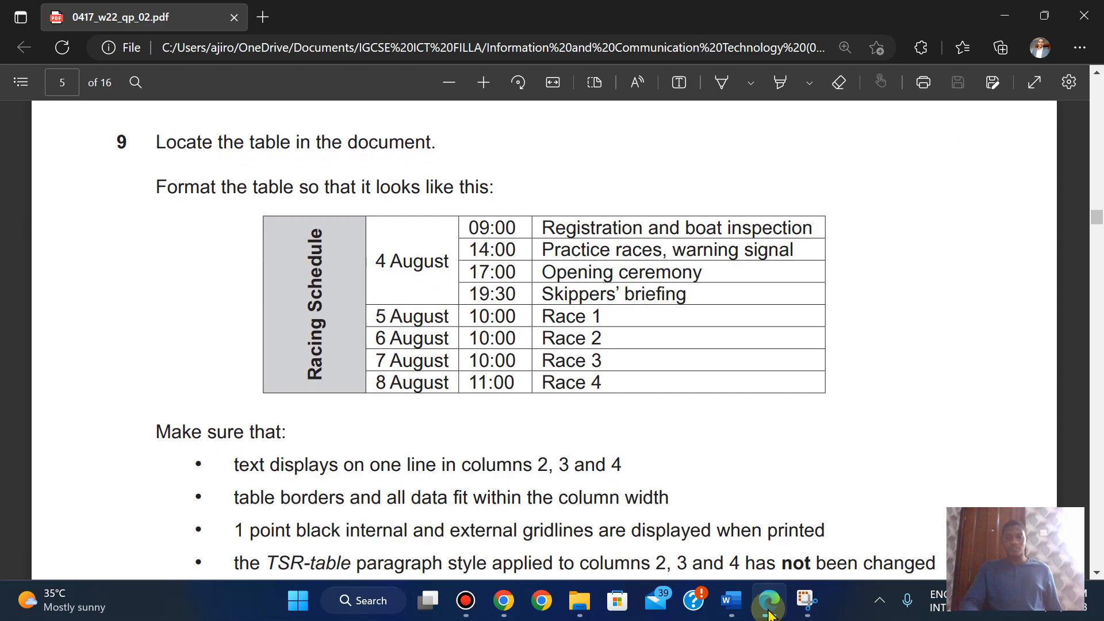
{"action": "left_click", "coordinate": [769, 613]}
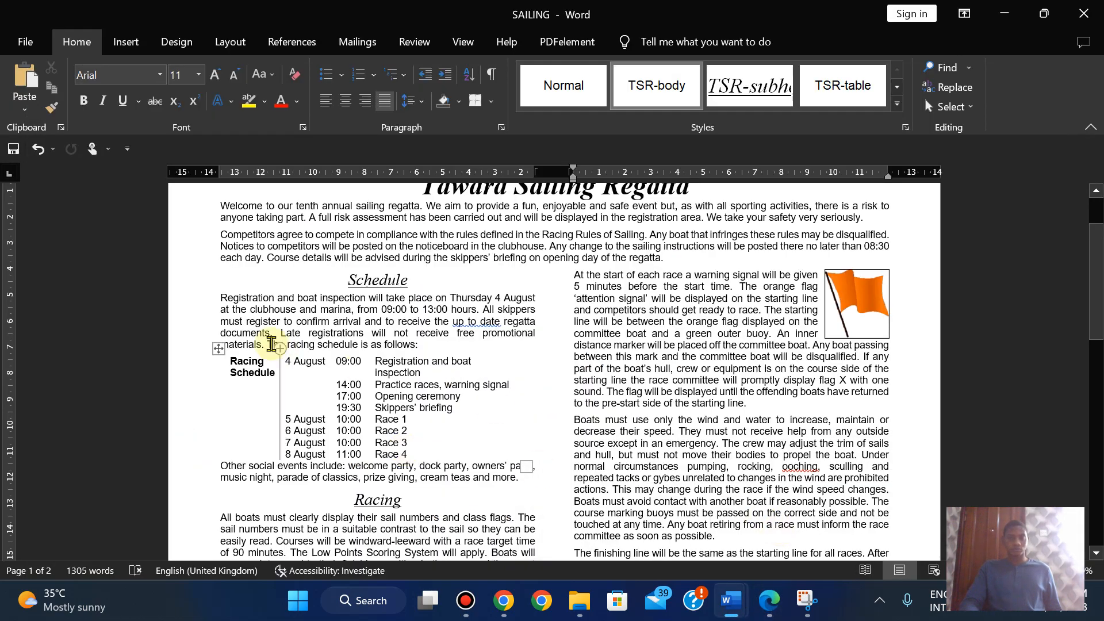
- Apply the Table Grid style to the Racing Schedule table and compare with the question paper
{"action": "left_click", "coordinate": [218, 348]}
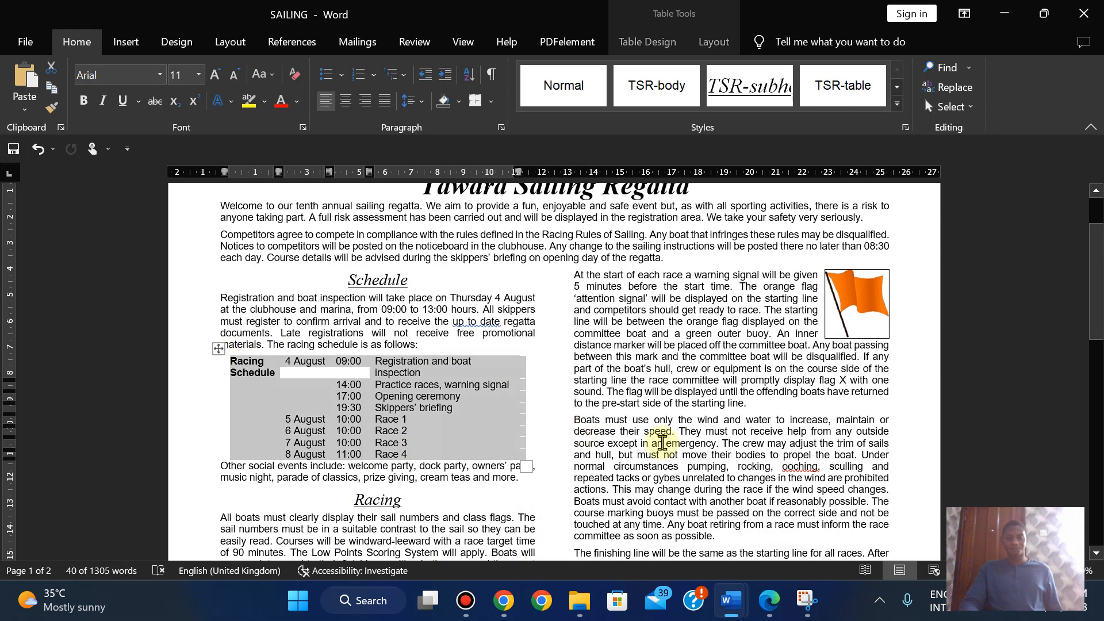
{"action": "left_click", "coordinate": [767, 611]}
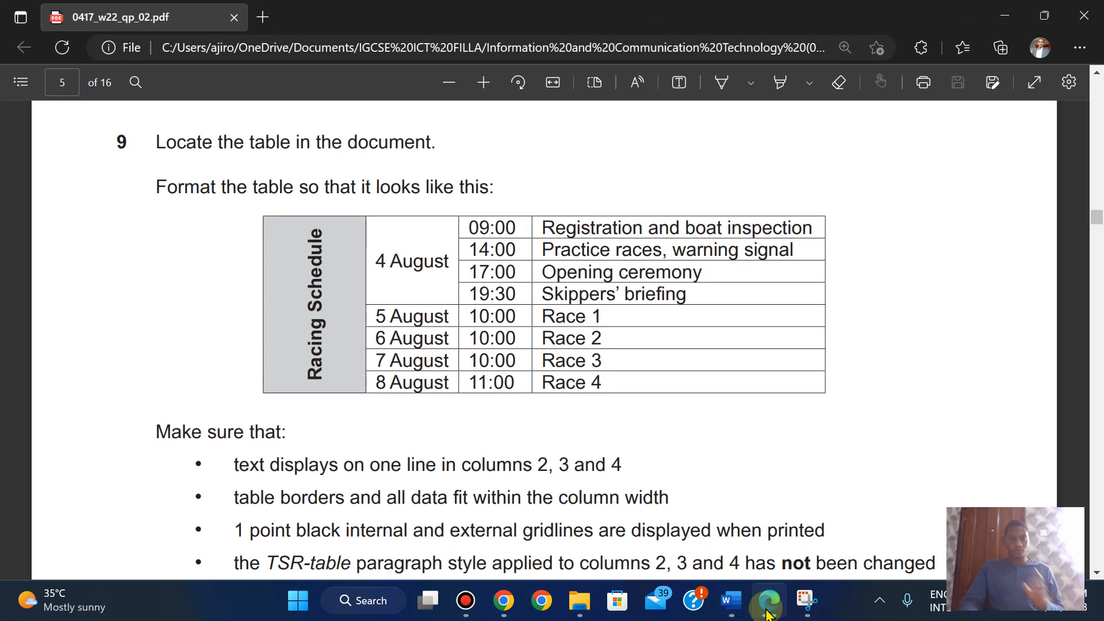
{"action": "left_click", "coordinate": [766, 610]}
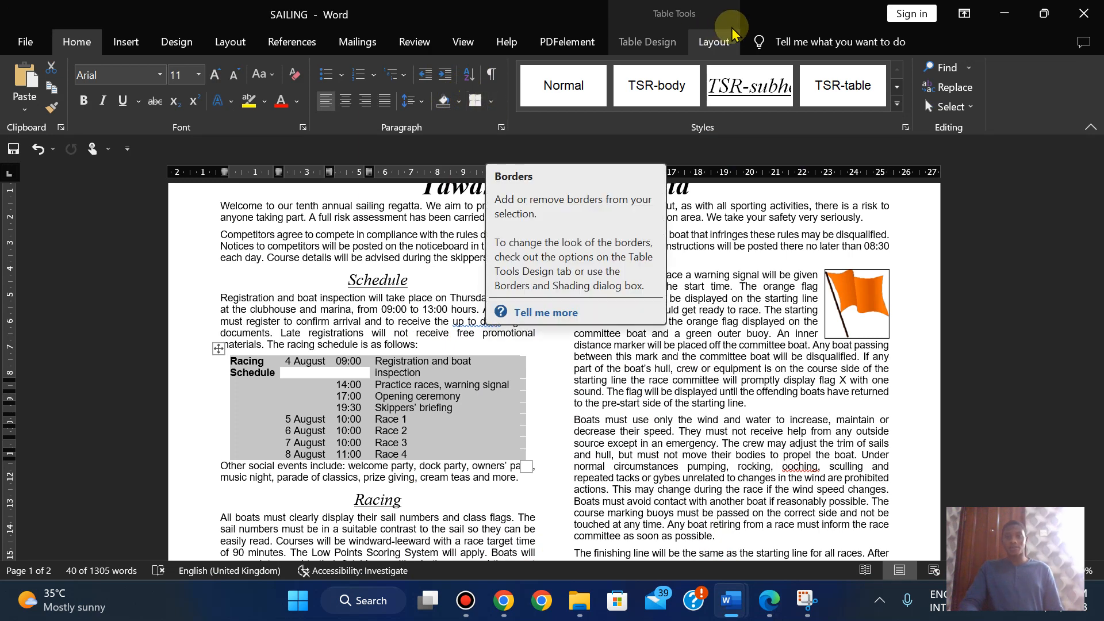
{"action": "left_click", "coordinate": [648, 49]}
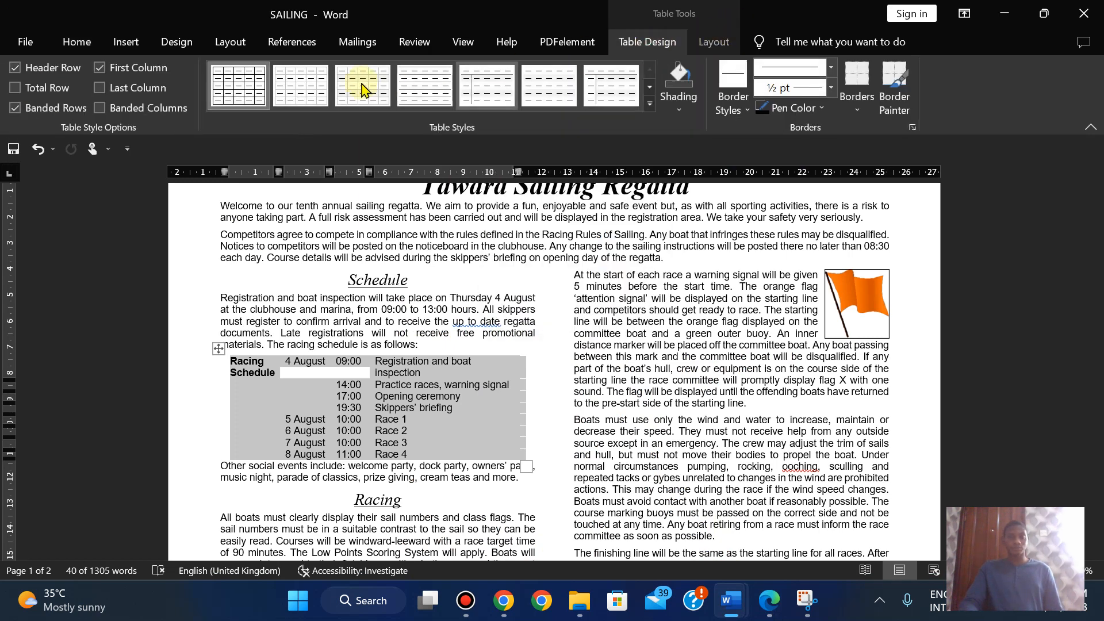
{"action": "left_click", "coordinate": [239, 91]}
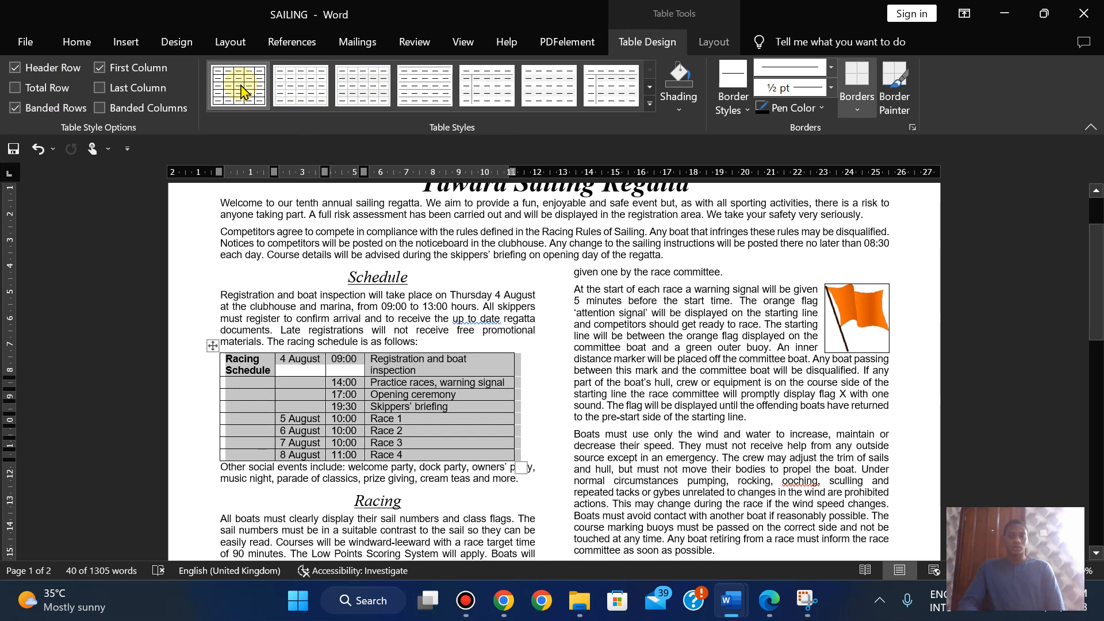
{"action": "left_click", "coordinate": [770, 602]}
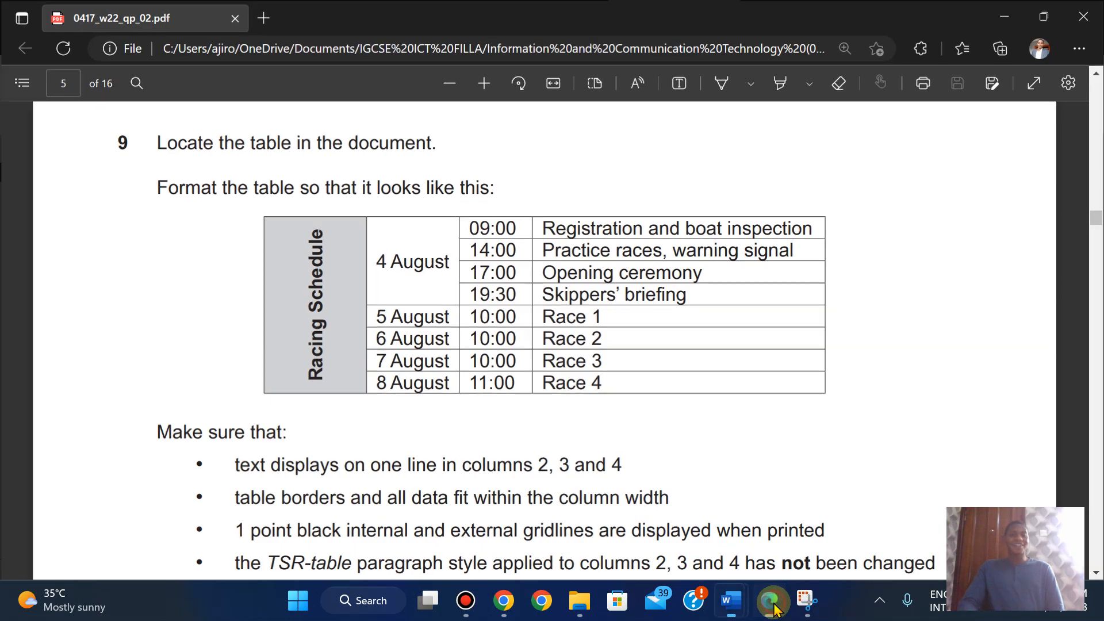
{"action": "left_click", "coordinate": [730, 601]}
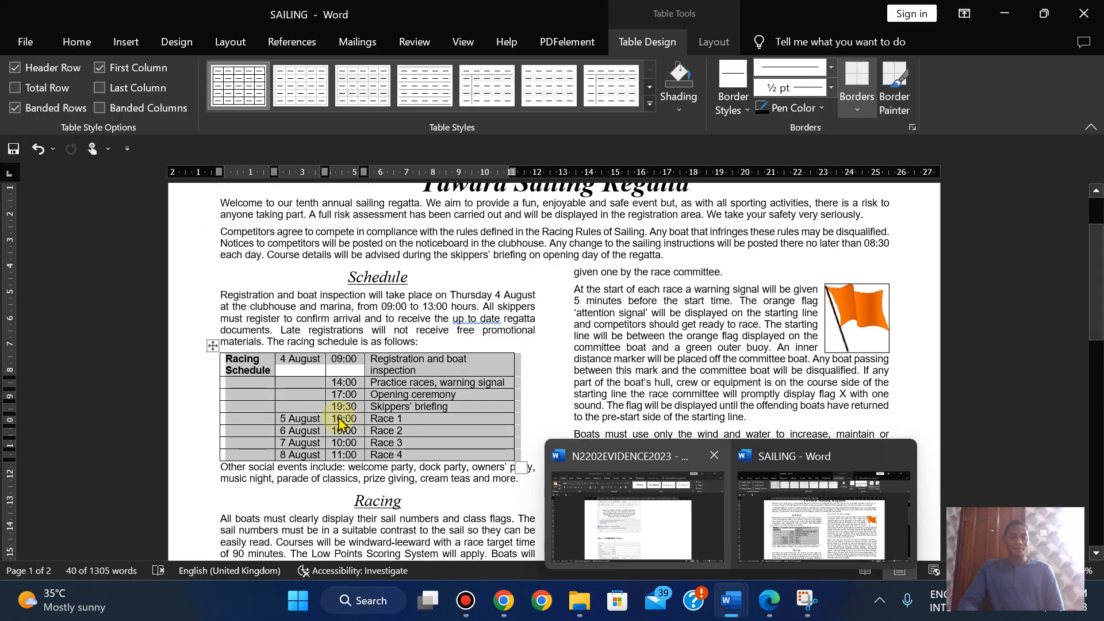
- Merge the Racing Schedule cell with the empty first-column cells below it
{"action": "left_click", "coordinate": [248, 368]}
{"action": "left_click_drag", "start_coordinate": [247, 387], "coordinate": [246, 455]}
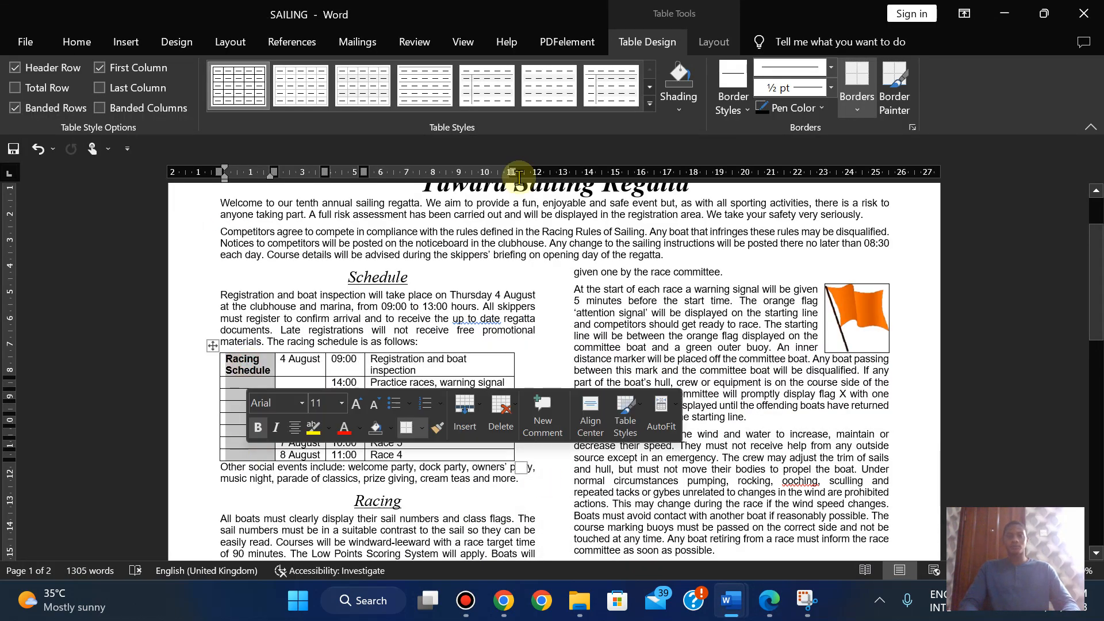
{"action": "left_click", "coordinate": [703, 51]}
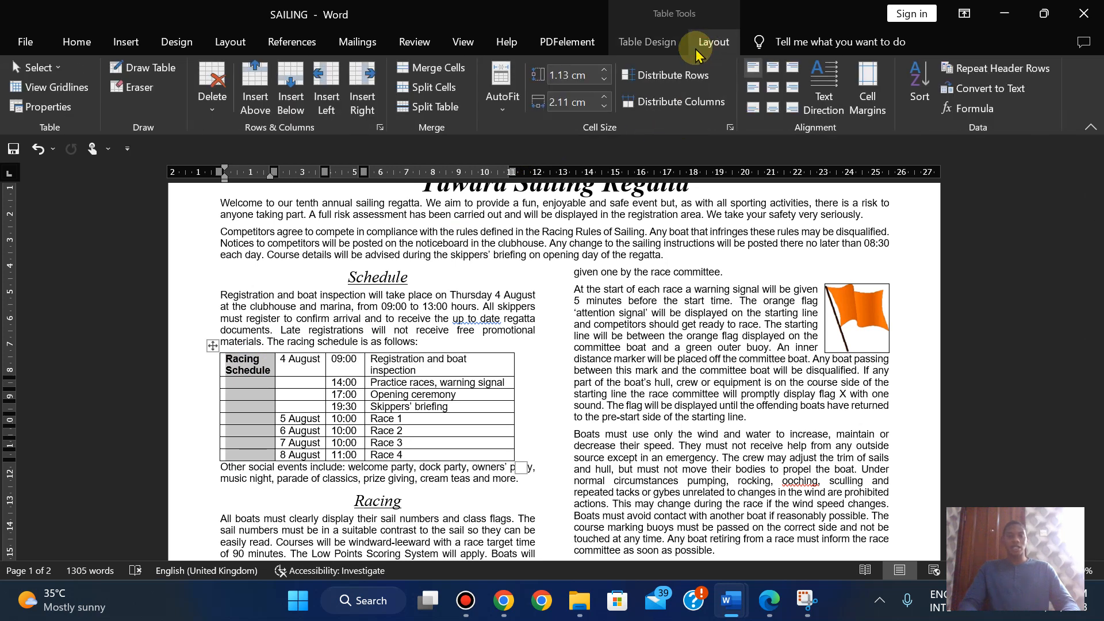
{"action": "left_click", "coordinate": [439, 70]}
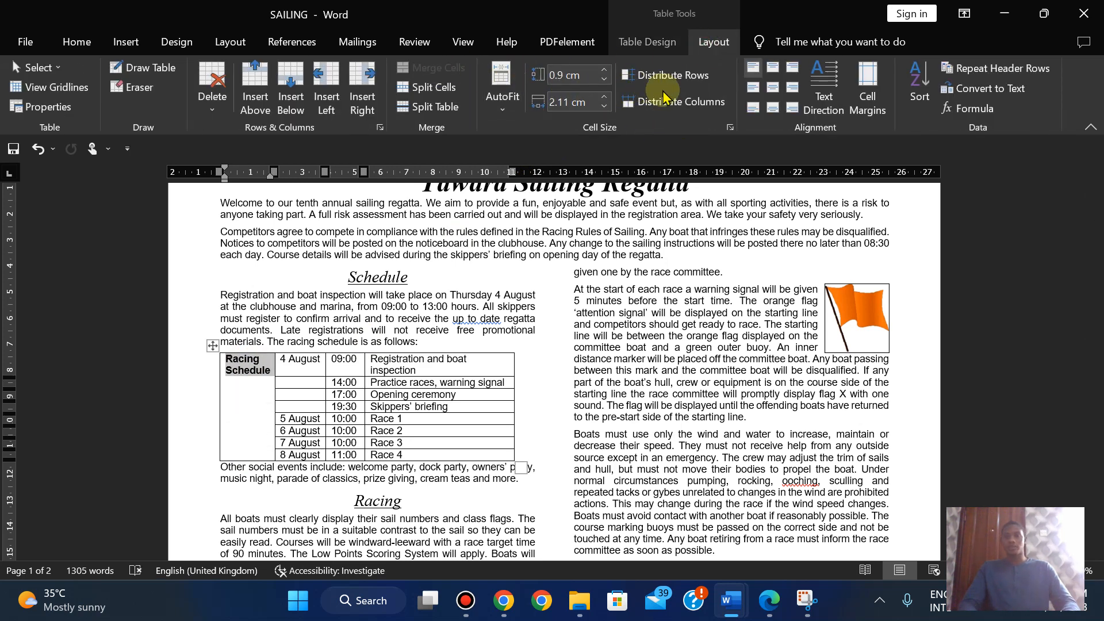
- Make the Racing Schedule text read bottom-to-top, centred, and compare with the sample table
{"action": "left_click", "coordinate": [816, 89]}
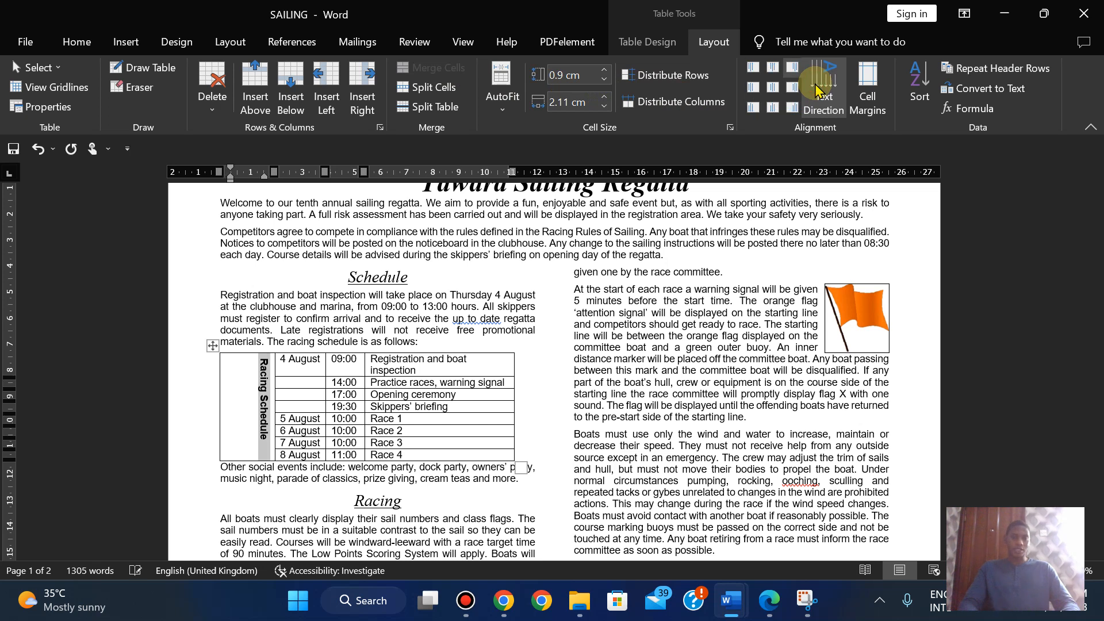
{"action": "left_click", "coordinate": [816, 89]}
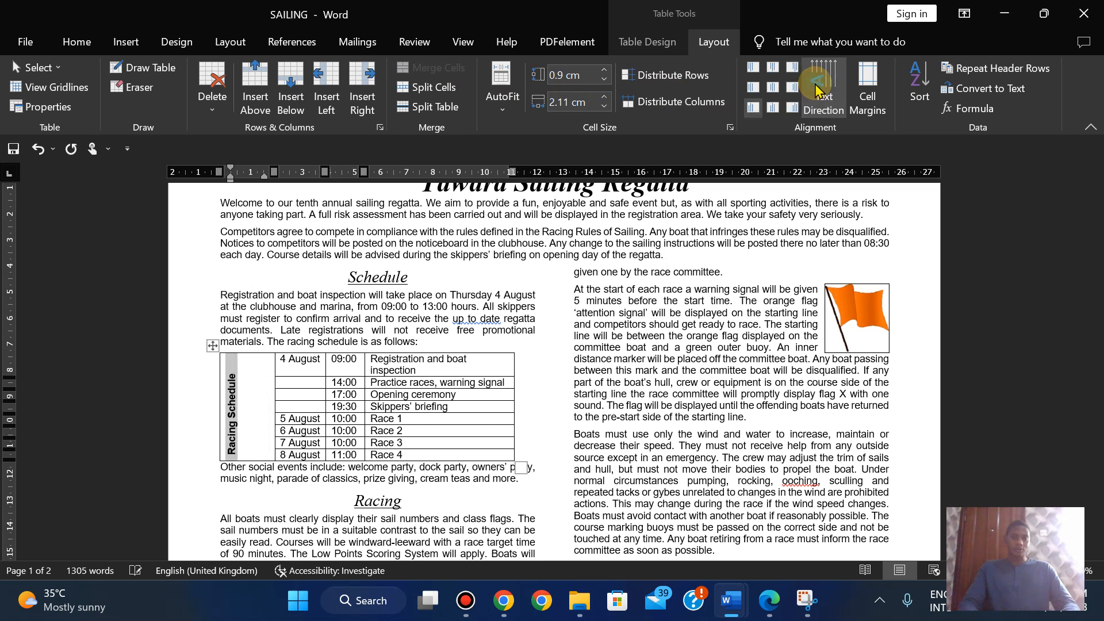
{"action": "left_click", "coordinate": [773, 87]}
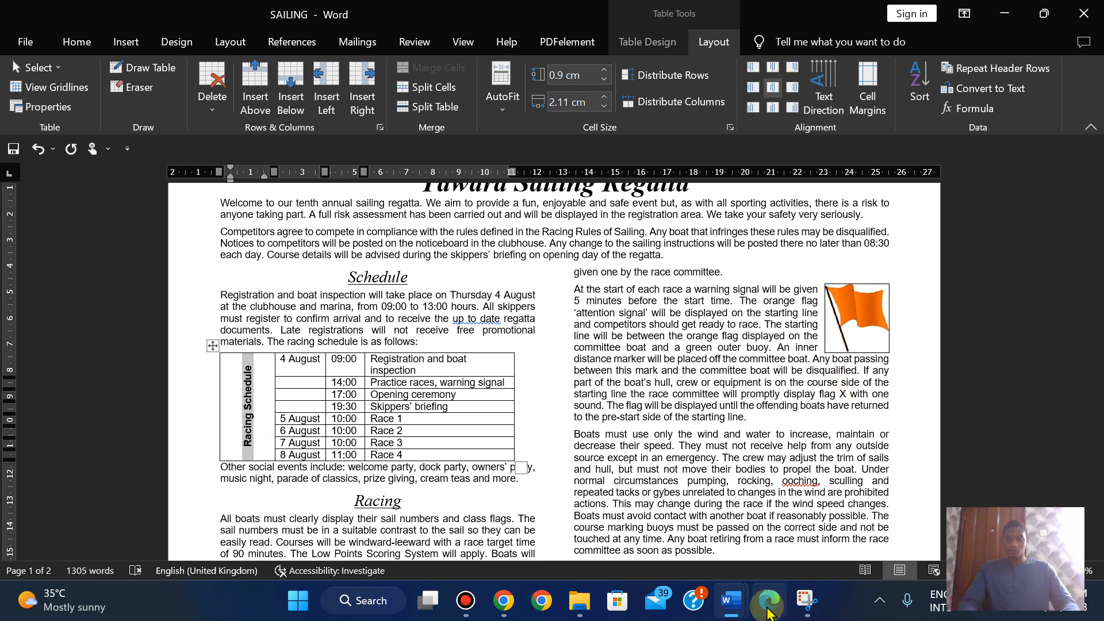
{"action": "left_click", "coordinate": [769, 604]}
{"action": "left_click", "coordinate": [768, 604]}
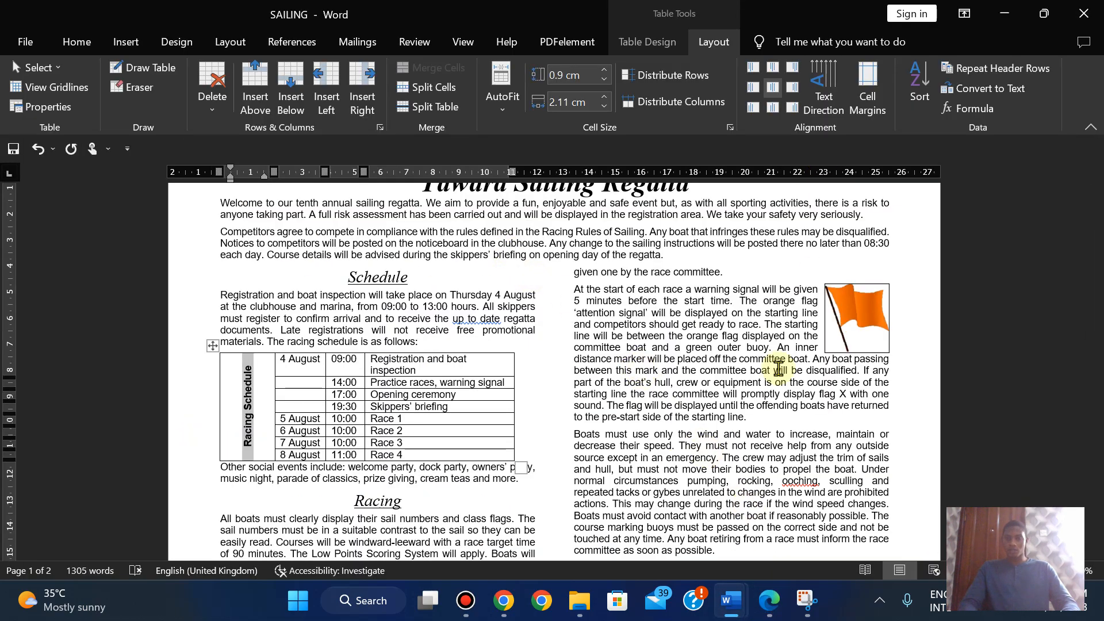
{"action": "left_click", "coordinate": [777, 600]}
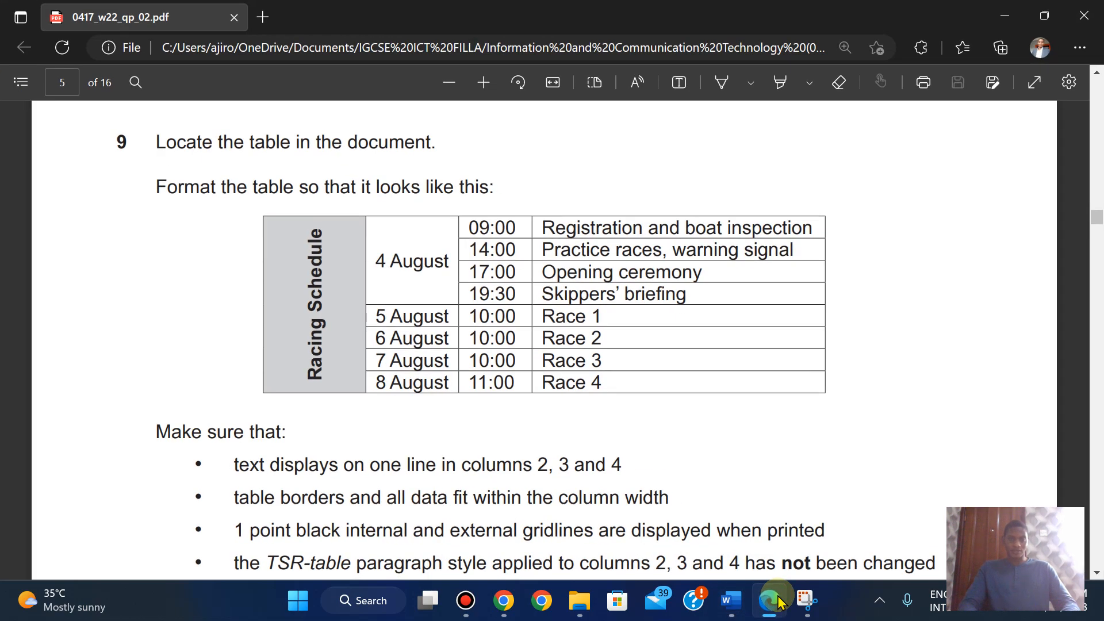
{"action": "left_click", "coordinate": [777, 601]}
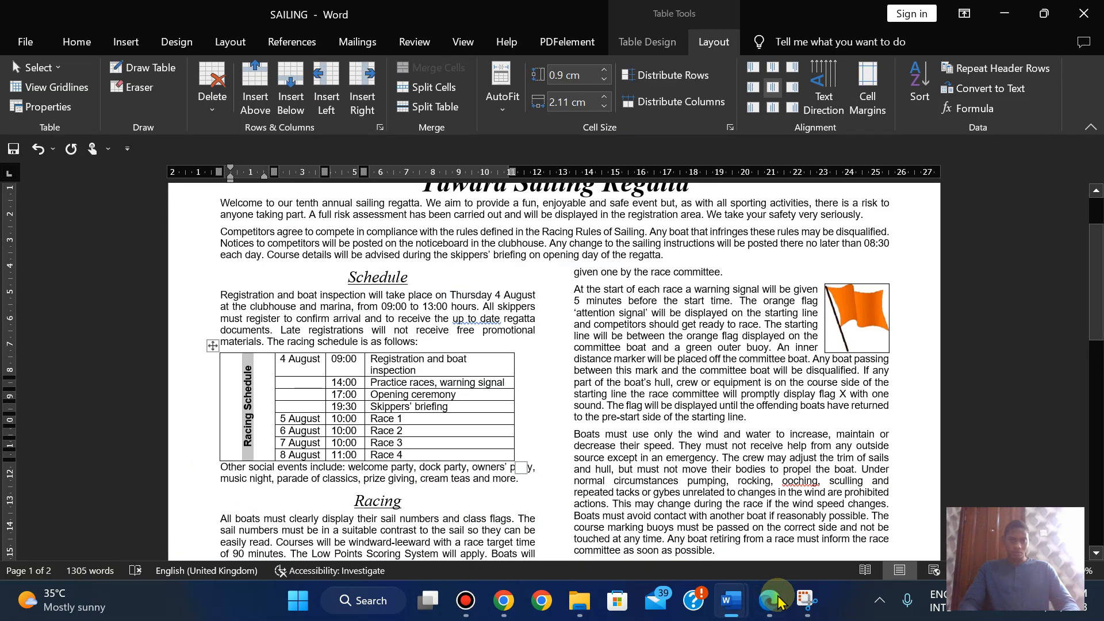
- Set the Racing Schedule label to 12 pt and check it against the sample table
{"action": "left_click", "coordinate": [77, 41]}
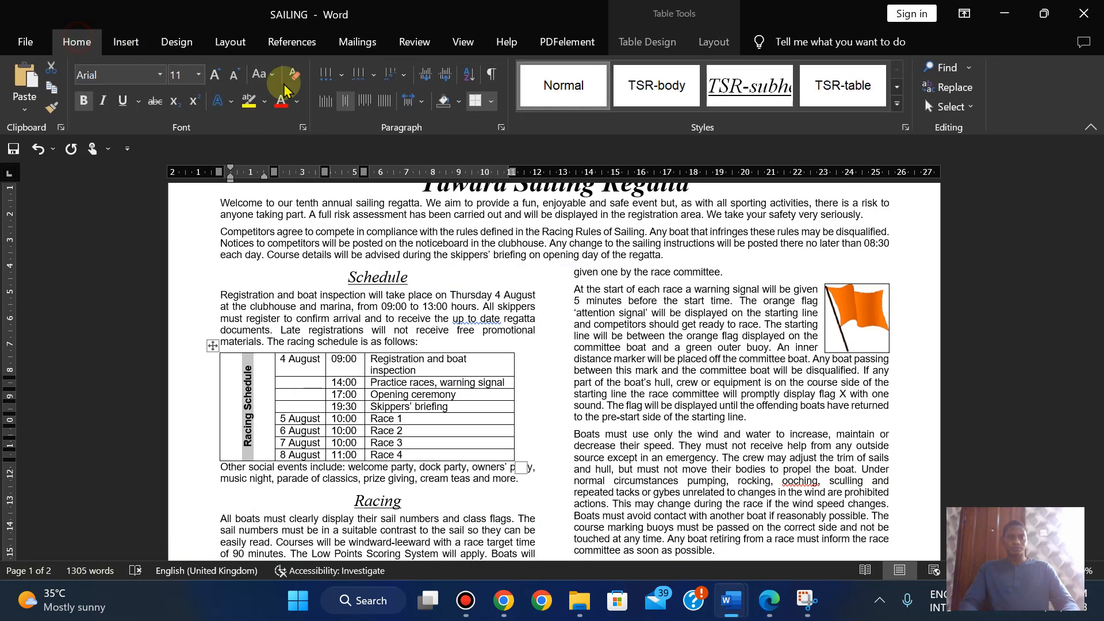
{"action": "left_click", "coordinate": [215, 76]}
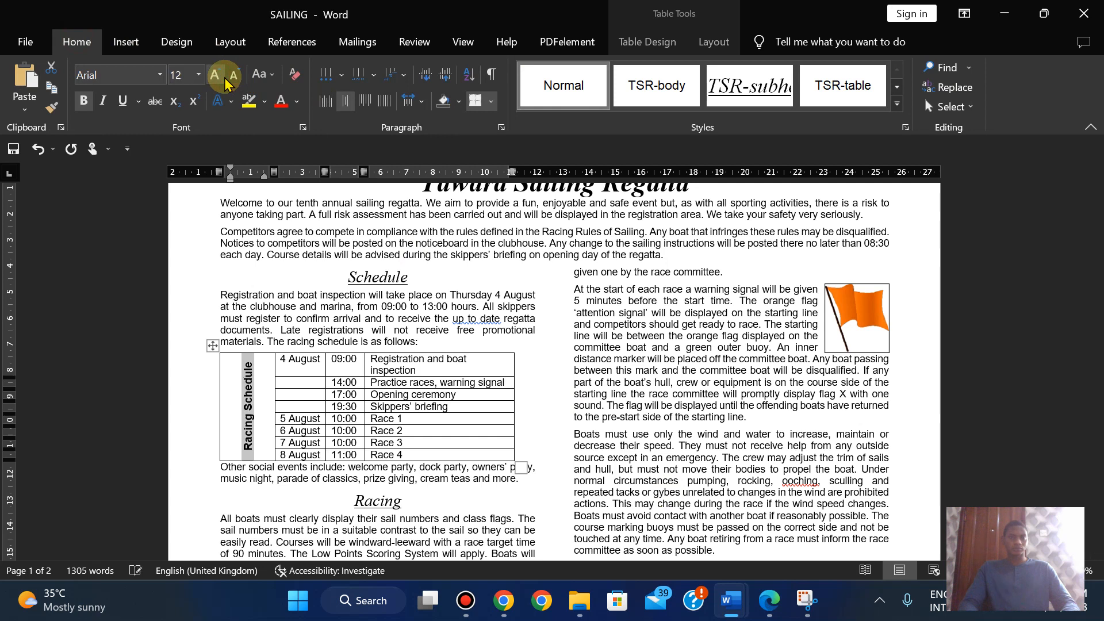
{"action": "left_click", "coordinate": [215, 76]}
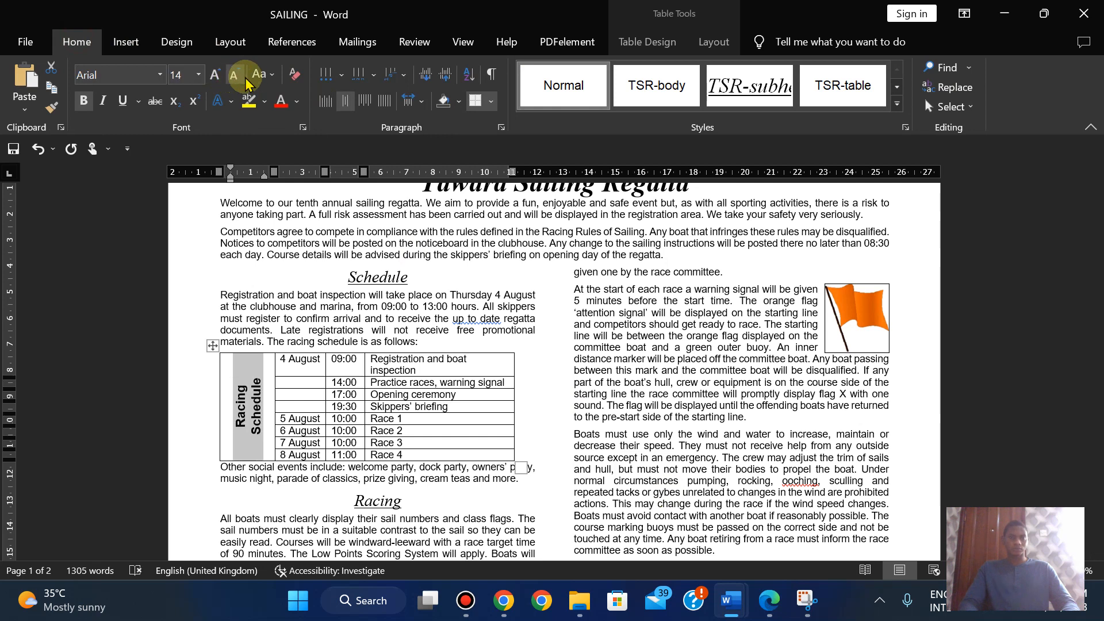
{"action": "left_click", "coordinate": [237, 77]}
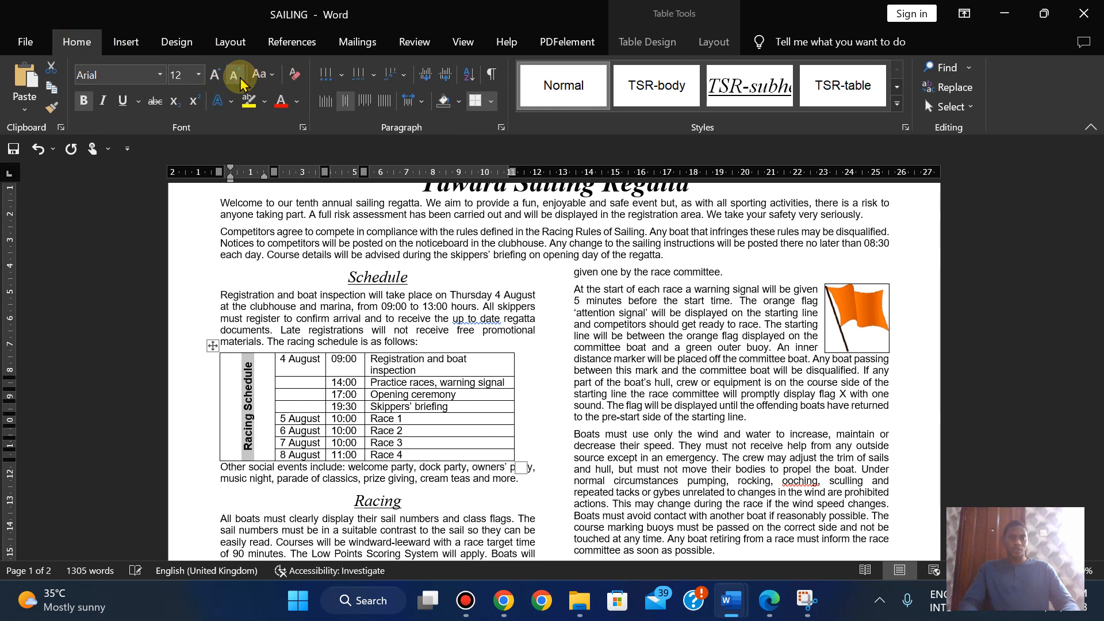
{"action": "left_click", "coordinate": [776, 601]}
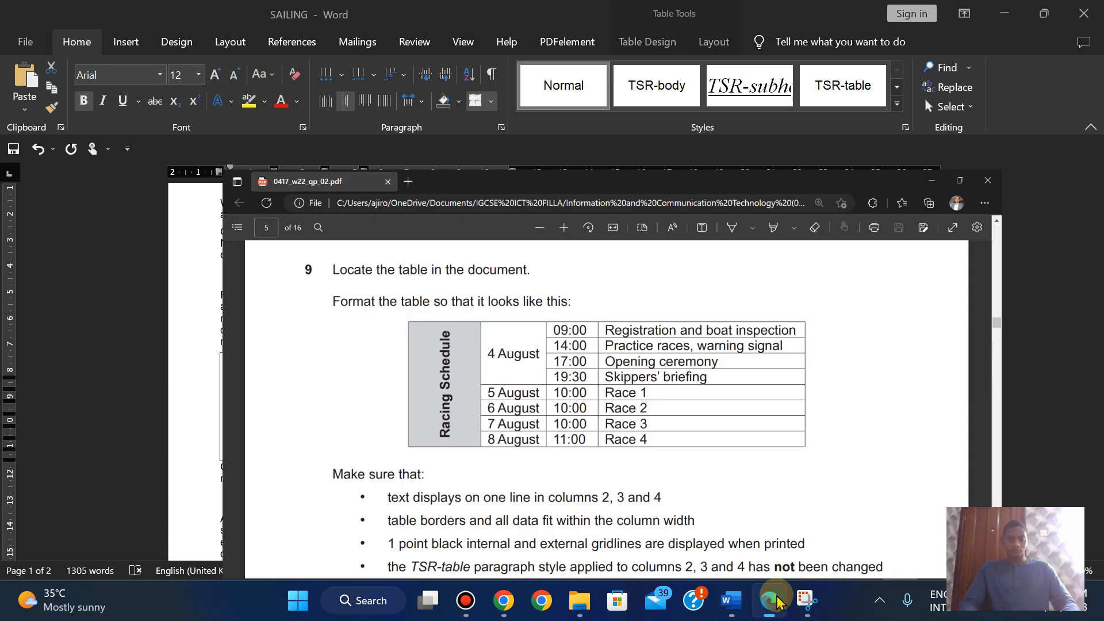
{"action": "left_click", "coordinate": [775, 598]}
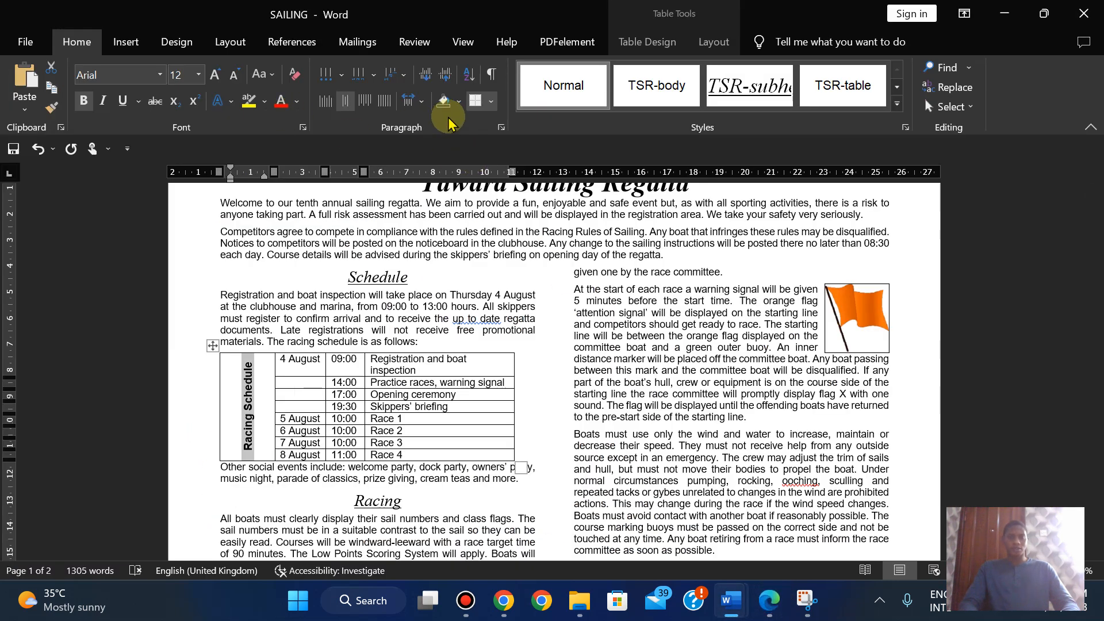
- Shade the Racing Schedule cell grey and compare it with the sample table
{"action": "left_click", "coordinate": [459, 101]}
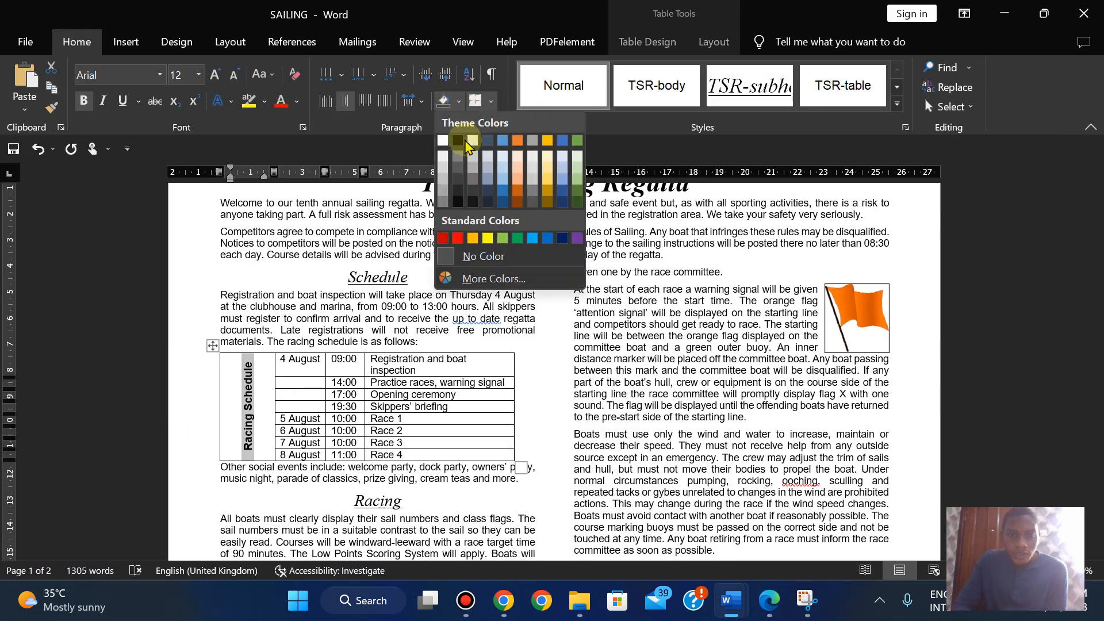
{"action": "left_click", "coordinate": [471, 177]}
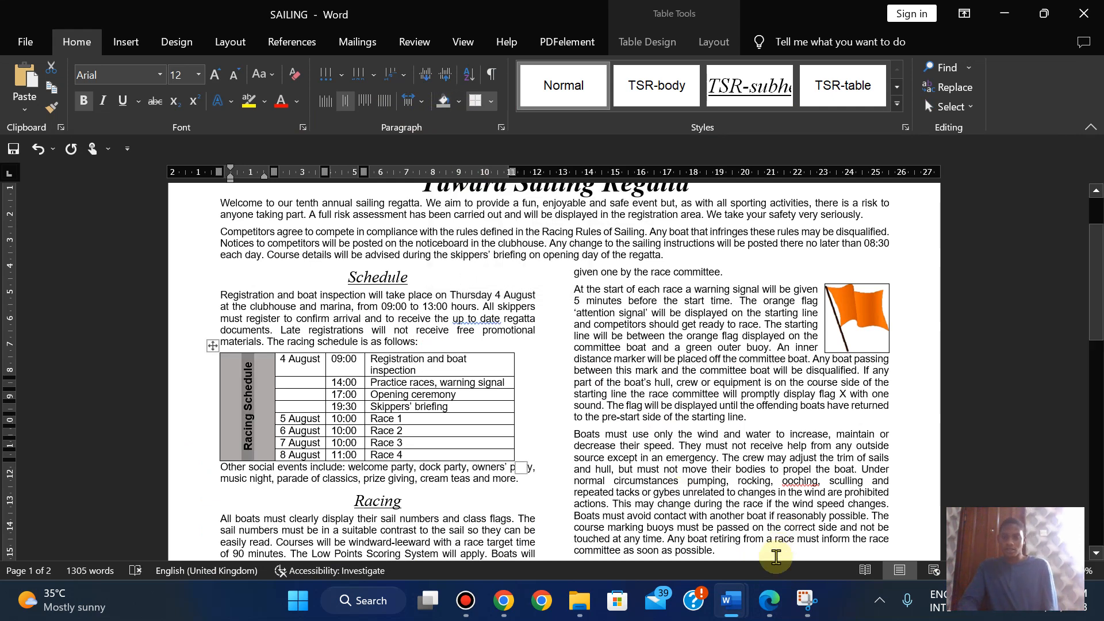
{"action": "left_click", "coordinate": [768, 602]}
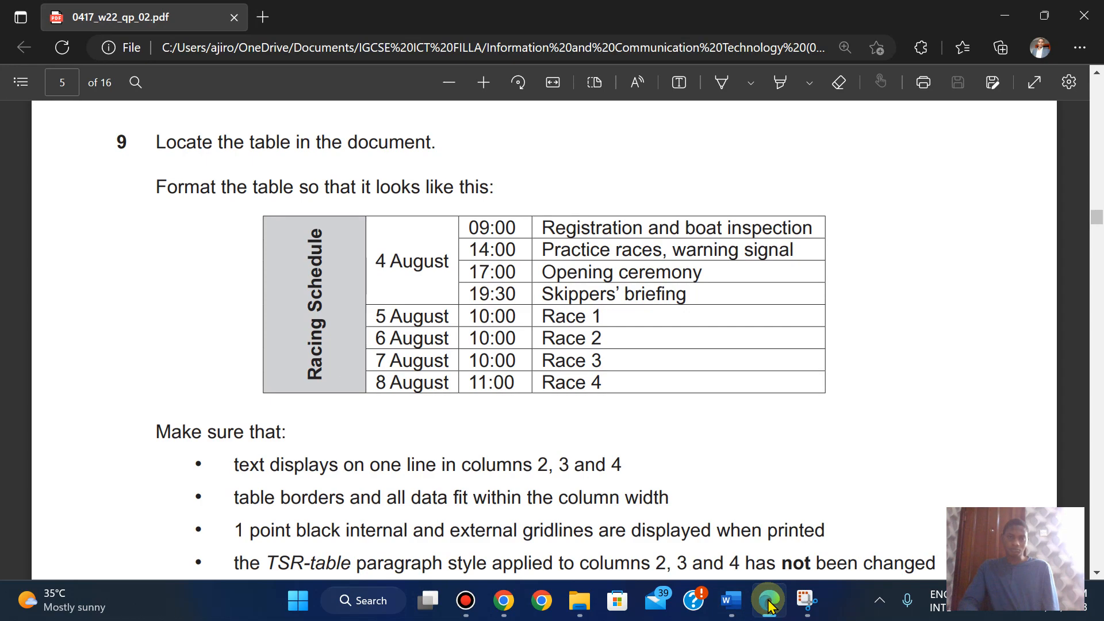
{"action": "left_click", "coordinate": [768, 602]}
{"action": "left_click", "coordinate": [769, 603]}
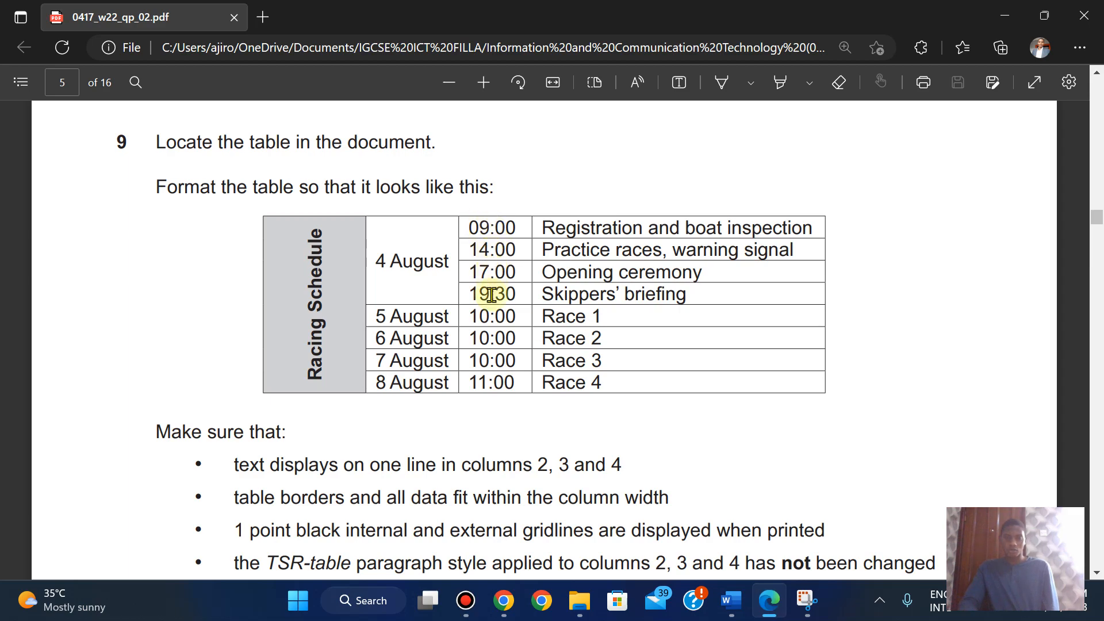
{"action": "left_click", "coordinate": [770, 607]}
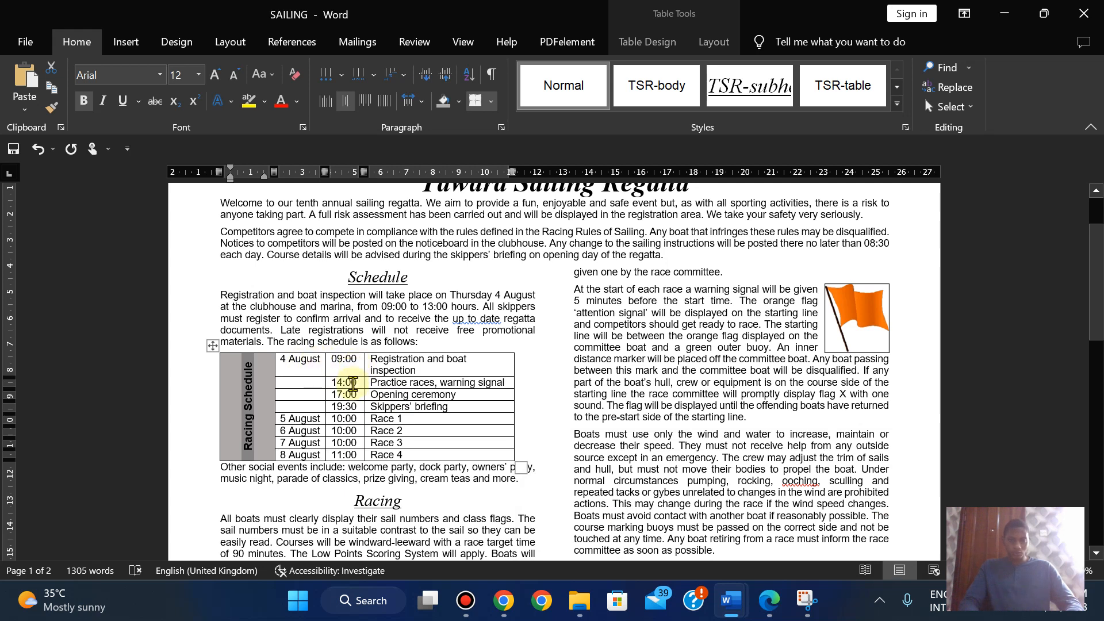
- Merge the 4 August cell with the three blank date cells below it
{"action": "left_click_drag", "start_coordinate": [311, 360], "coordinate": [305, 407]}
{"action": "left_click", "coordinate": [711, 46]}
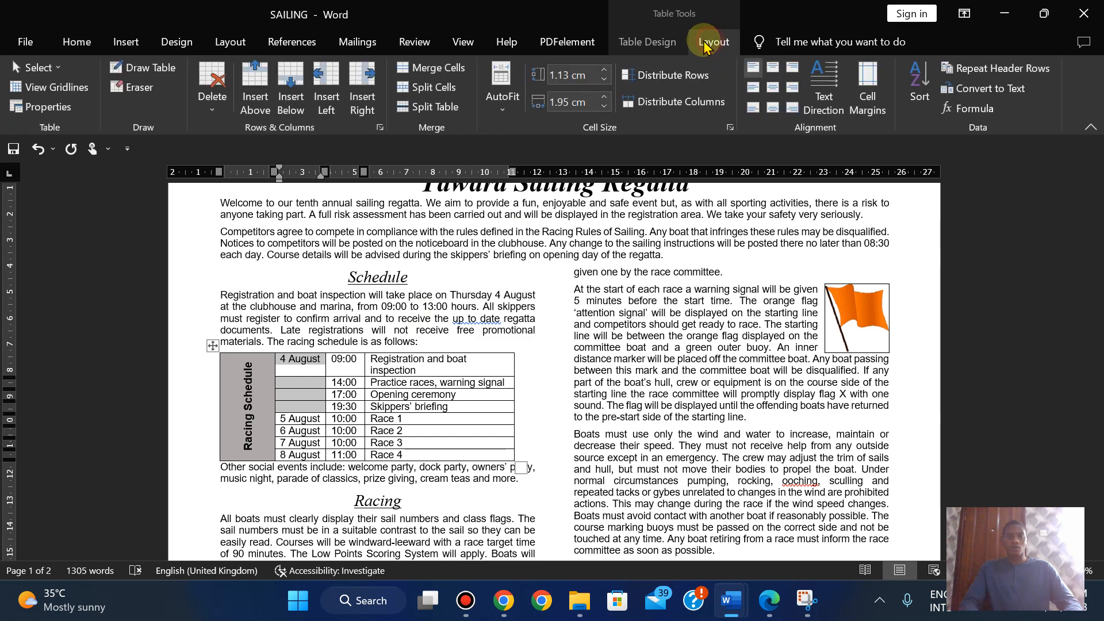
{"action": "left_click", "coordinate": [426, 68]}
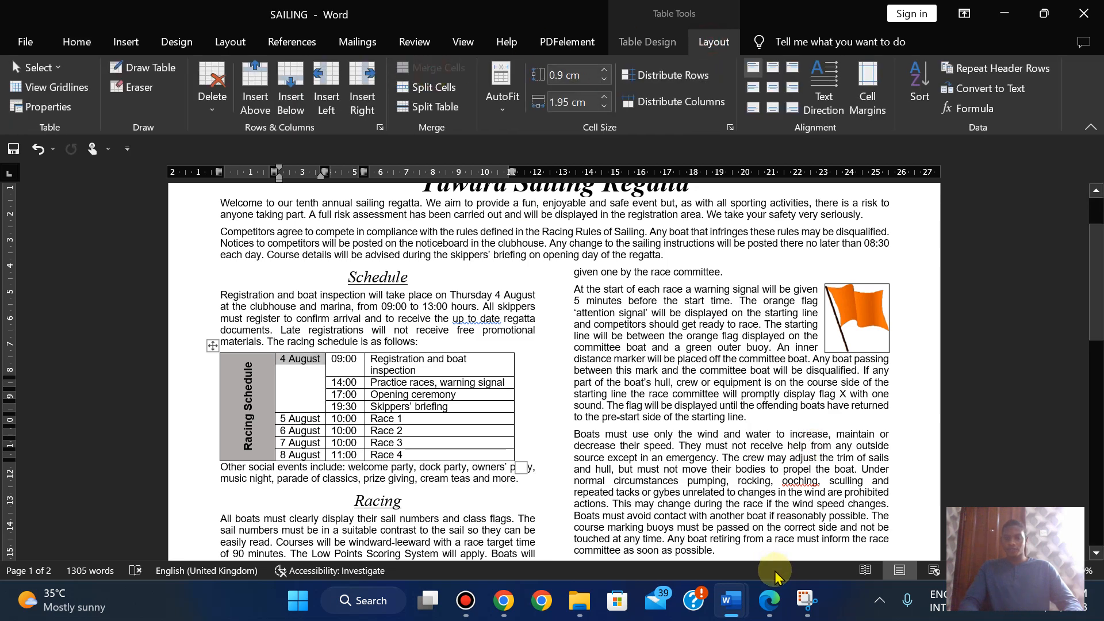
{"action": "left_click", "coordinate": [770, 600]}
{"action": "left_click", "coordinate": [770, 608]}
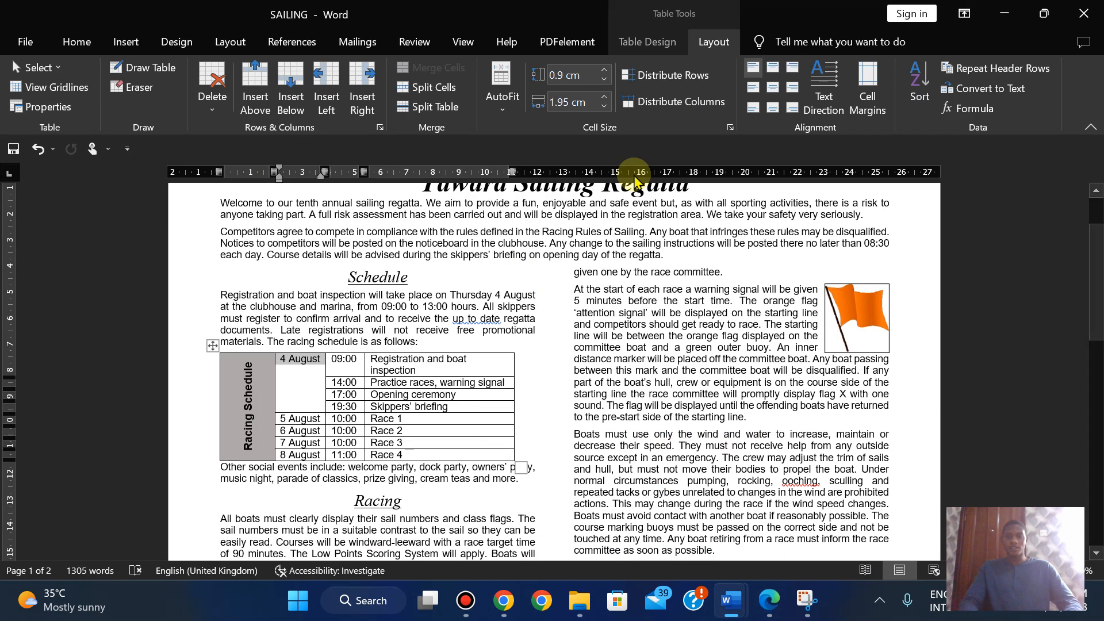
- Centre 4 August in its merged cell and compare with the sample table
{"action": "left_click", "coordinate": [772, 89]}
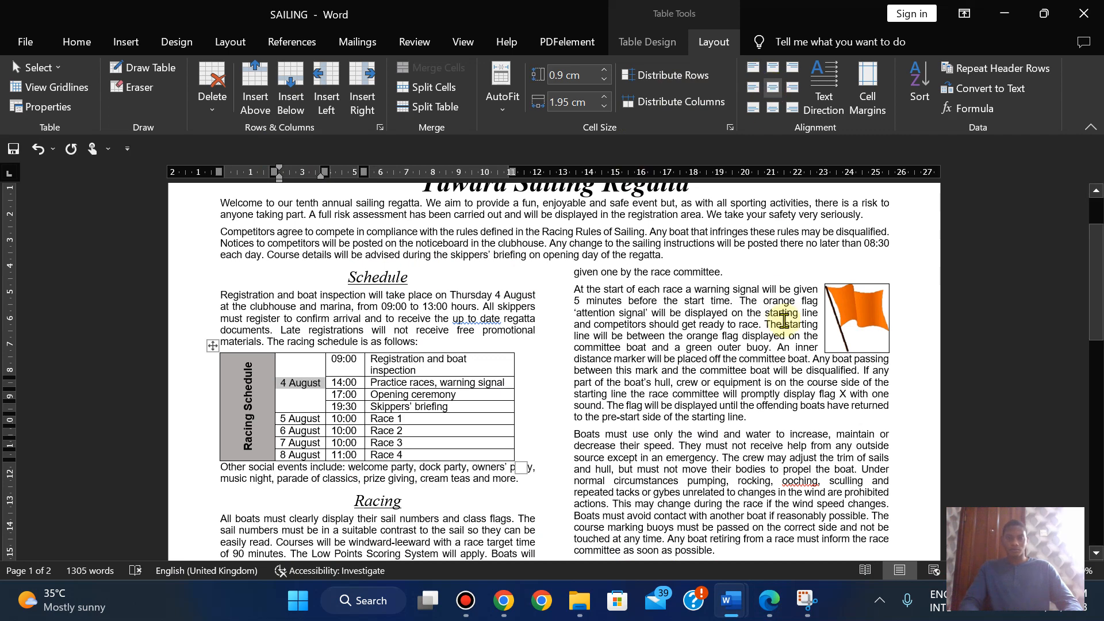
{"action": "left_click", "coordinate": [769, 601]}
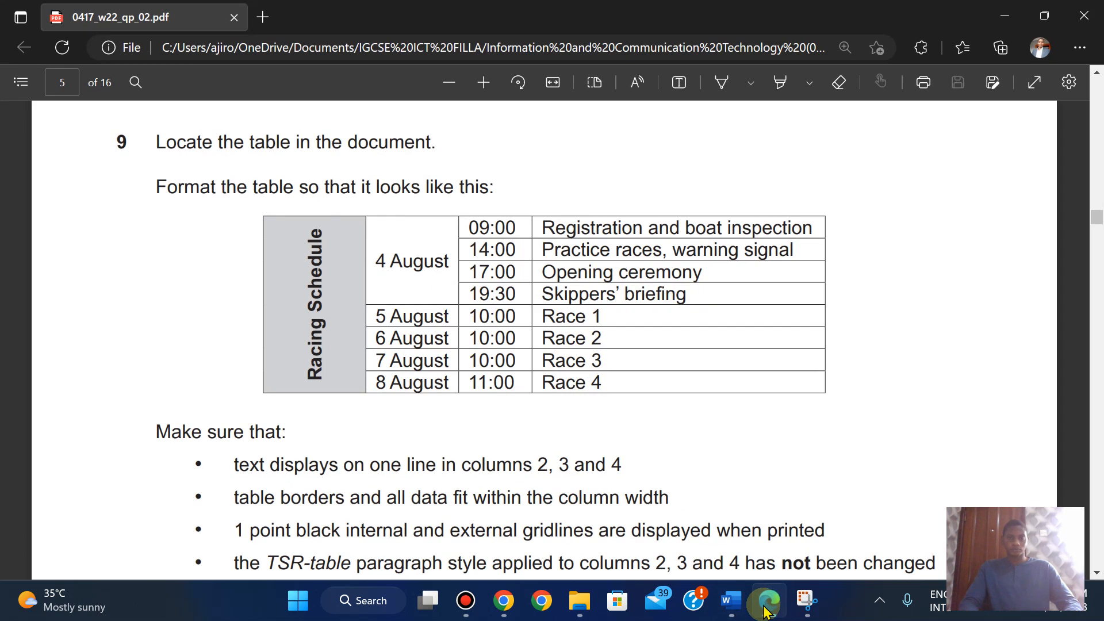
{"action": "left_click", "coordinate": [768, 601]}
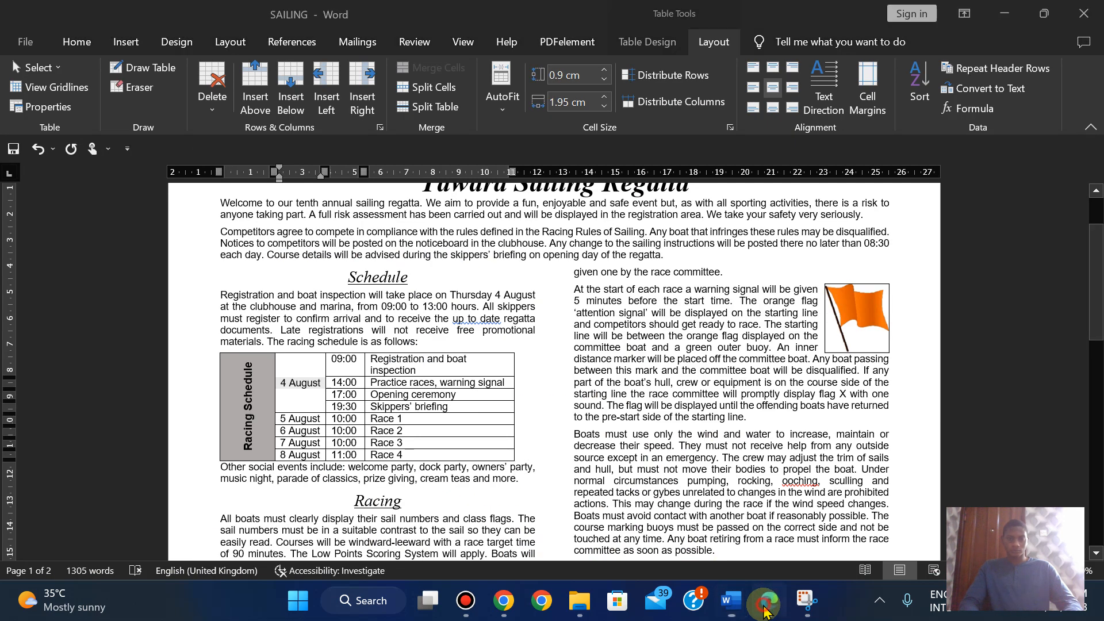
{"action": "left_click", "coordinate": [769, 602]}
{"action": "left_click", "coordinate": [766, 607]}
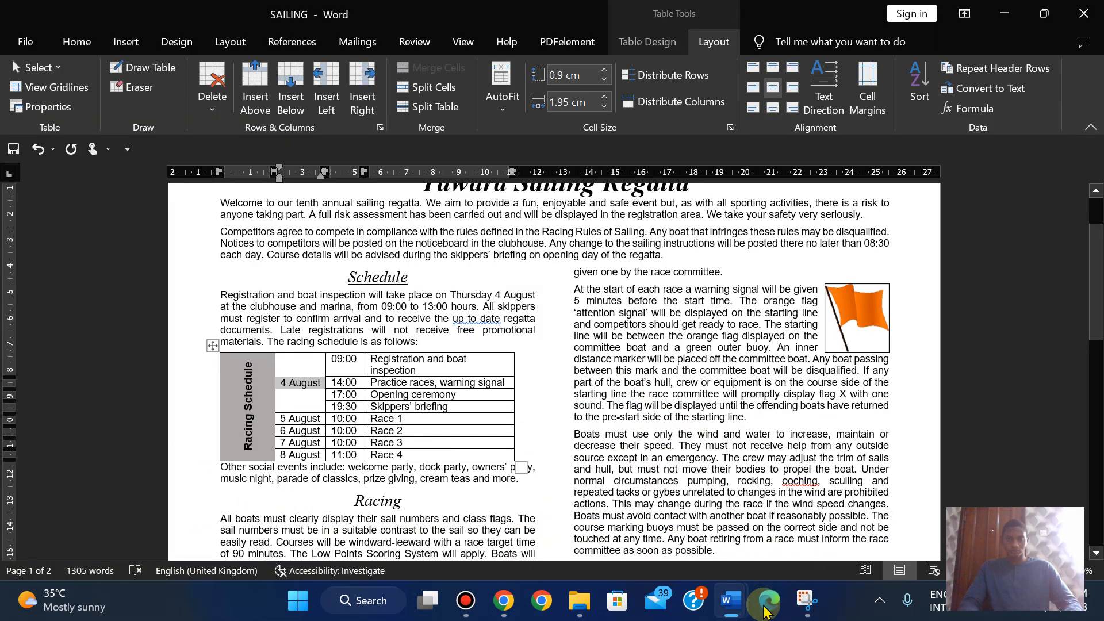
{"action": "left_click", "coordinate": [765, 607]}
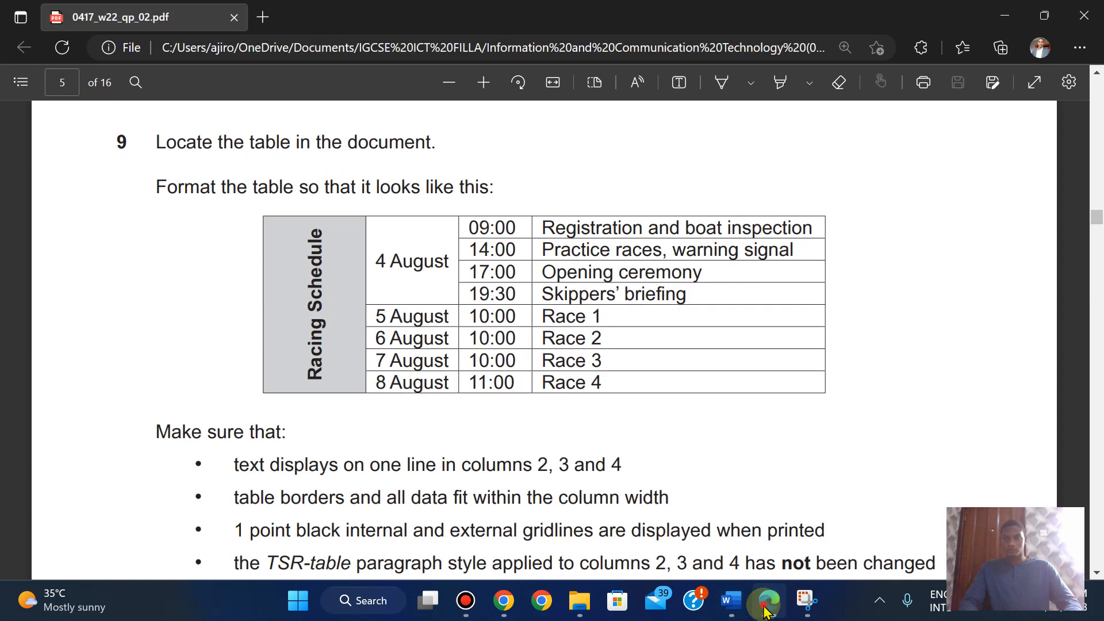
{"action": "left_click", "coordinate": [765, 608]}
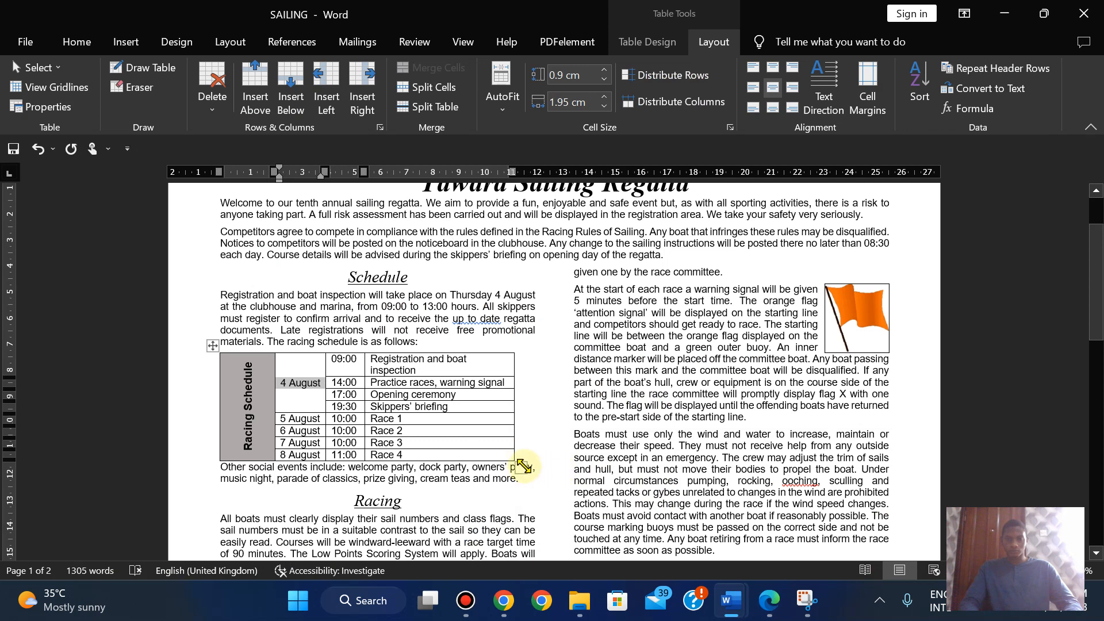
- Widen the table so 'Registration and boat inspection' fits on one line, then check column widths
{"action": "left_click_drag", "start_coordinate": [523, 465], "coordinate": [532, 466]}
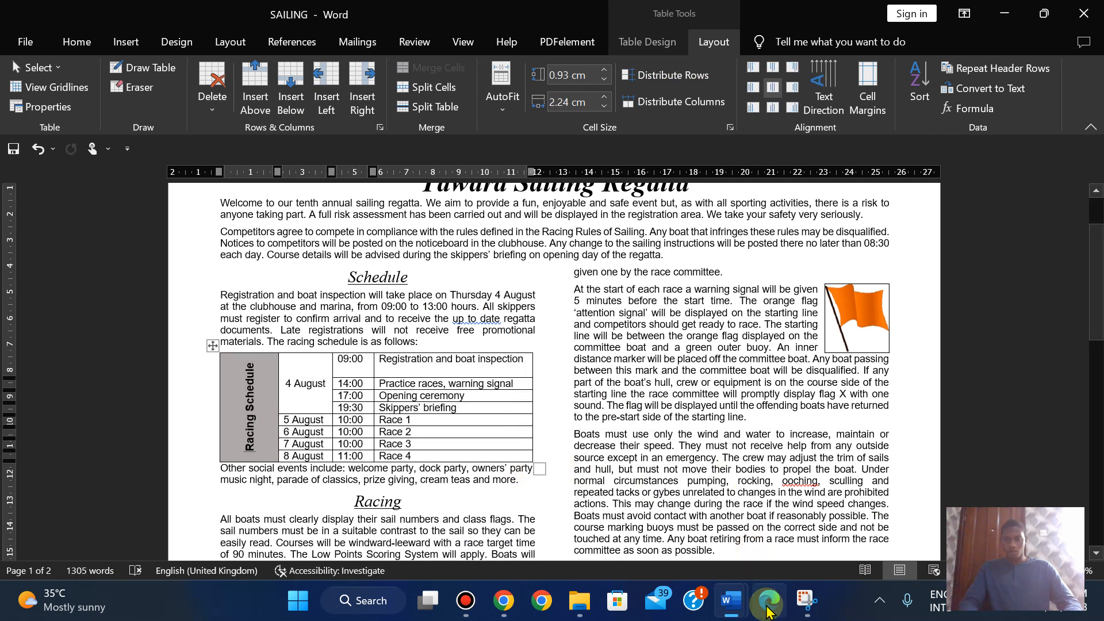
{"action": "left_click", "coordinate": [769, 603]}
{"action": "left_click", "coordinate": [770, 612]}
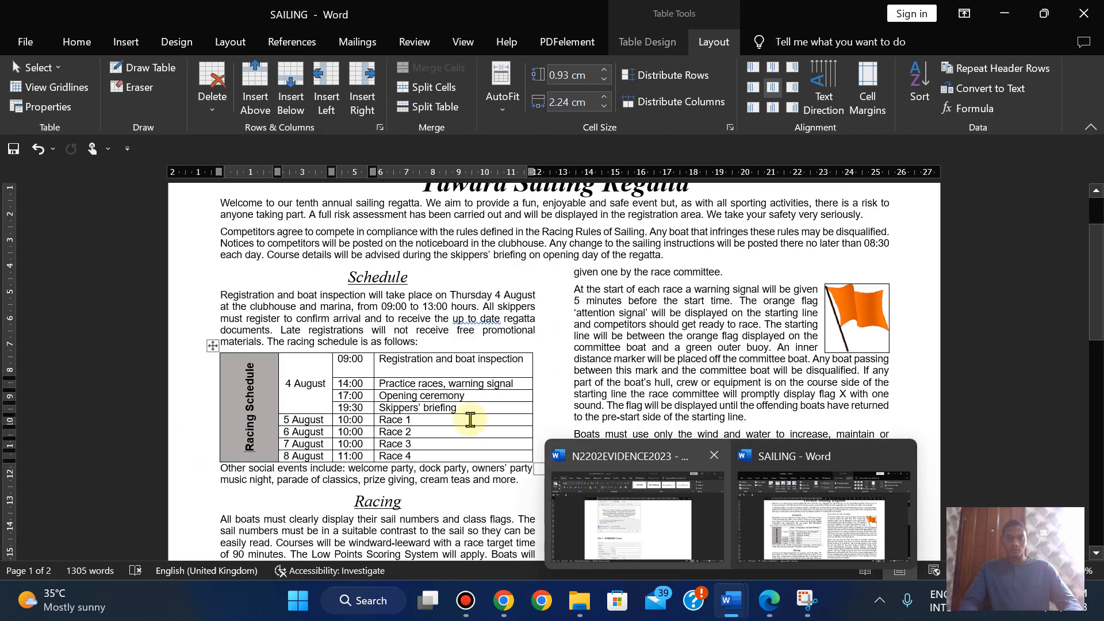
{"action": "left_click", "coordinate": [380, 374]}
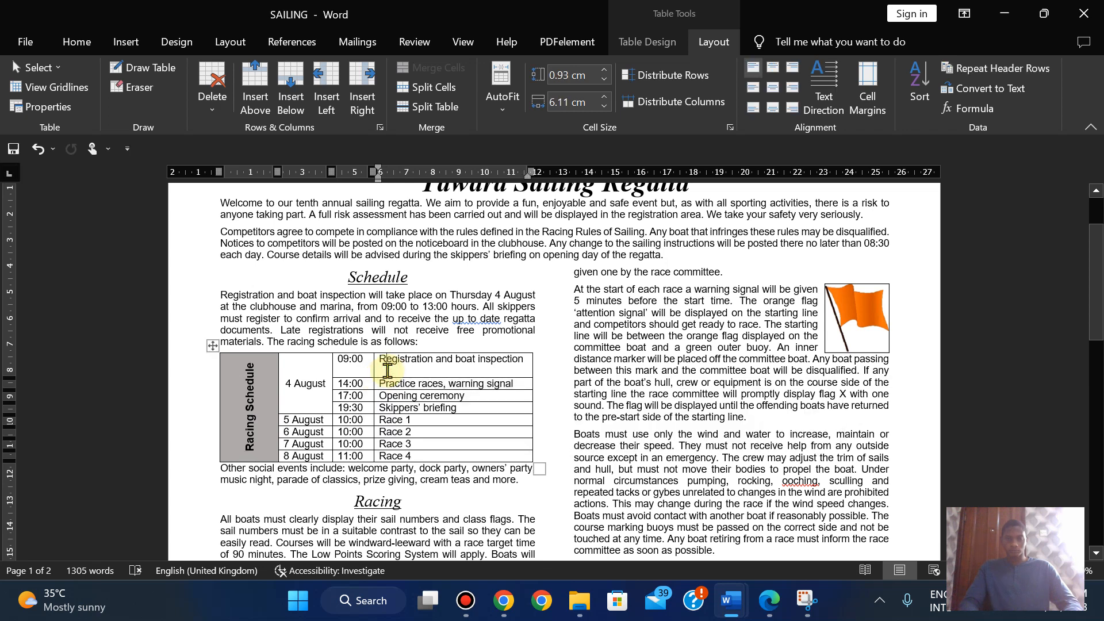
{"action": "left_click", "coordinate": [349, 370]}
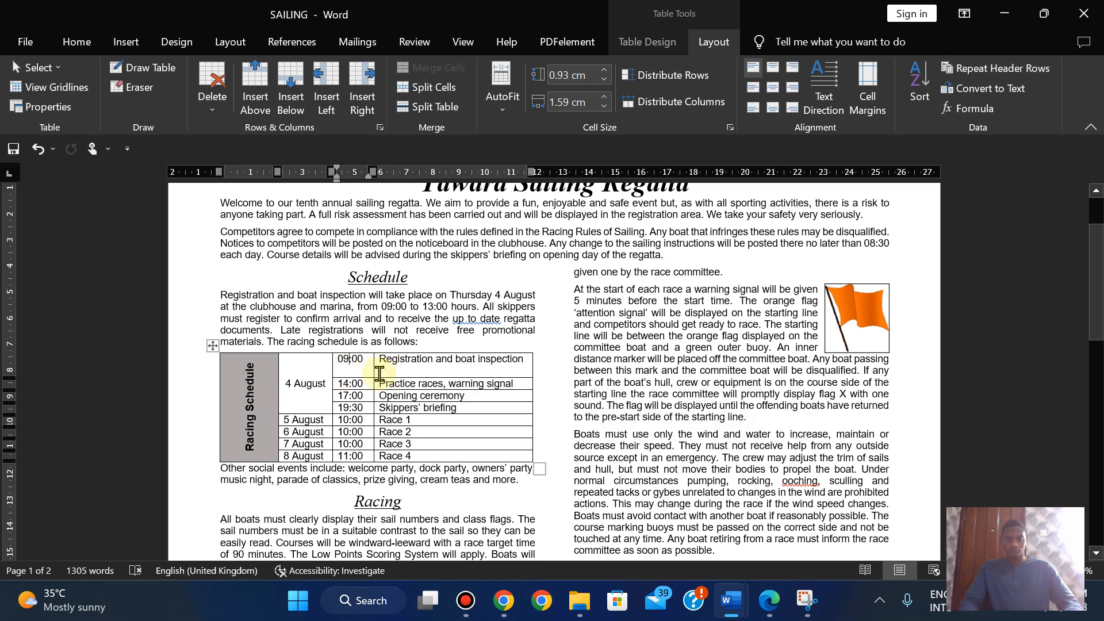
{"action": "left_click", "coordinate": [401, 373]}
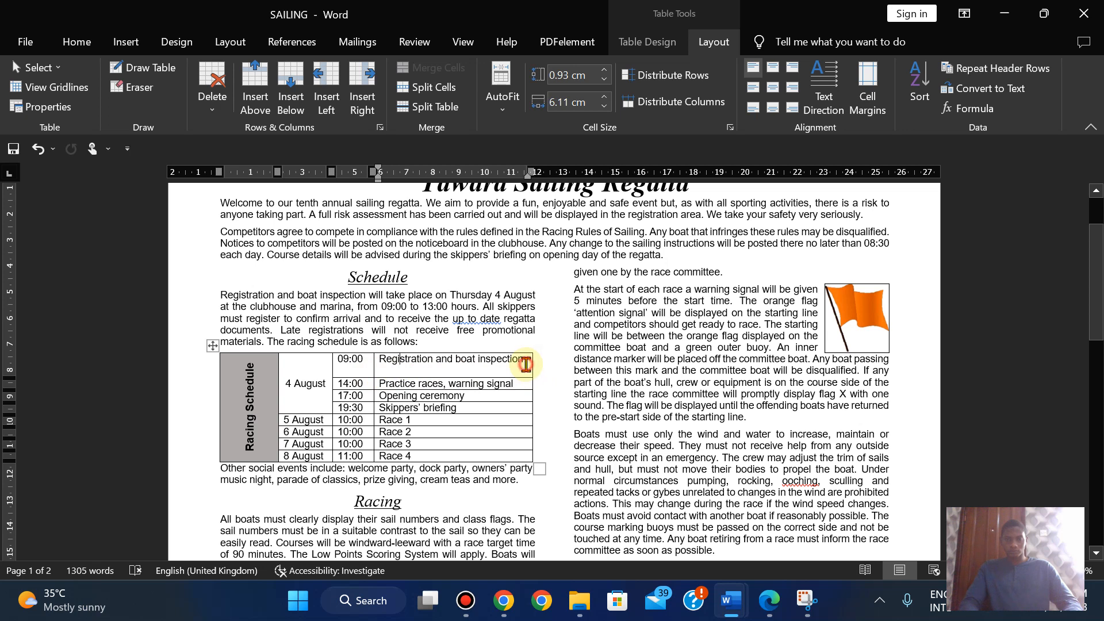
{"action": "left_click", "coordinate": [525, 362]}
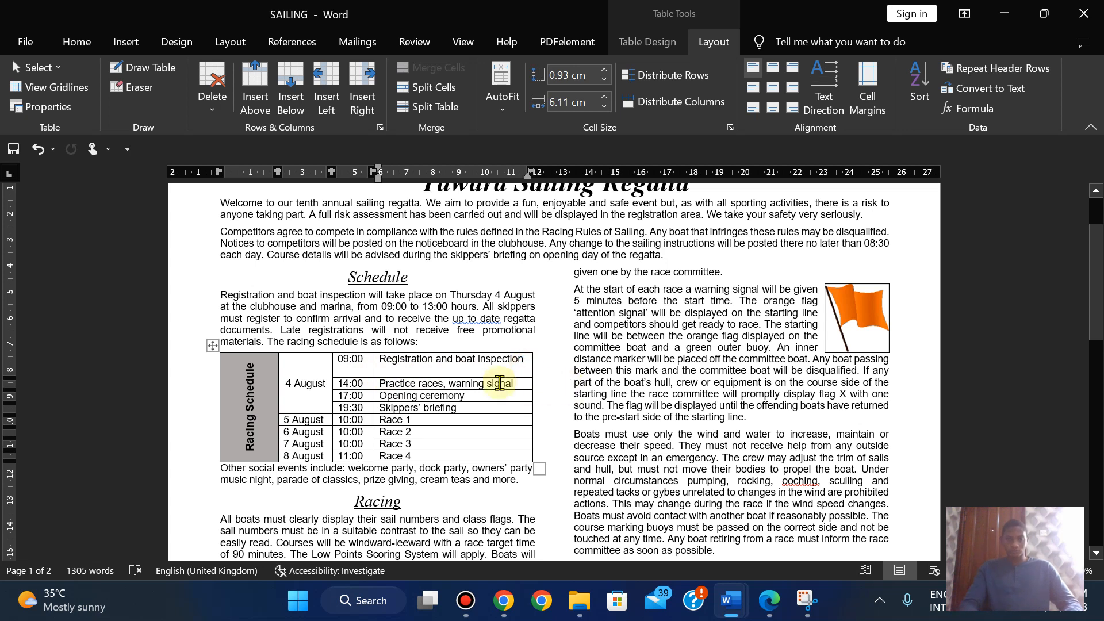
- Reduce the first schedule row's height to 0.41 cm, comparing with the exam paper's table
{"action": "left_click_drag", "start_coordinate": [492, 379], "coordinate": [489, 366]}
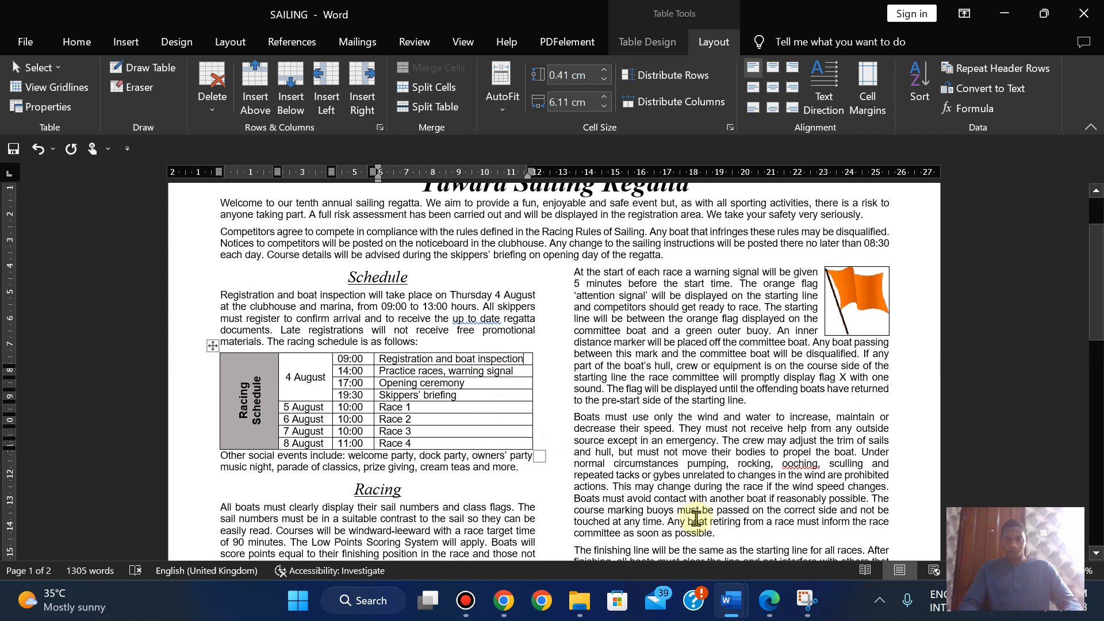
{"action": "left_click", "coordinate": [769, 600]}
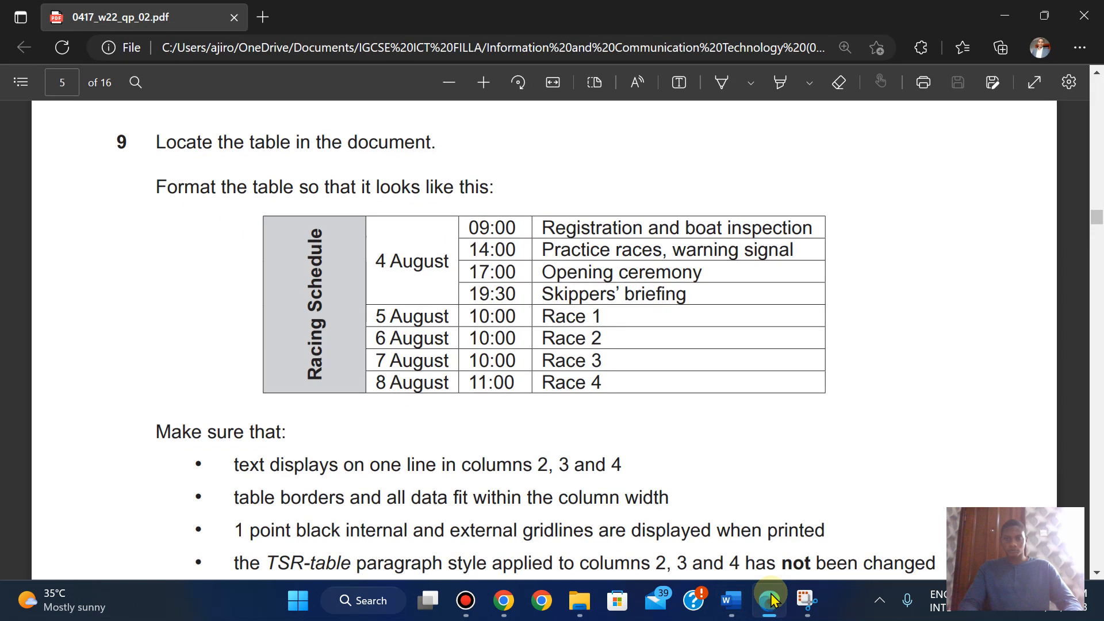
{"action": "left_click", "coordinate": [769, 599]}
{"action": "left_click", "coordinate": [769, 599]}
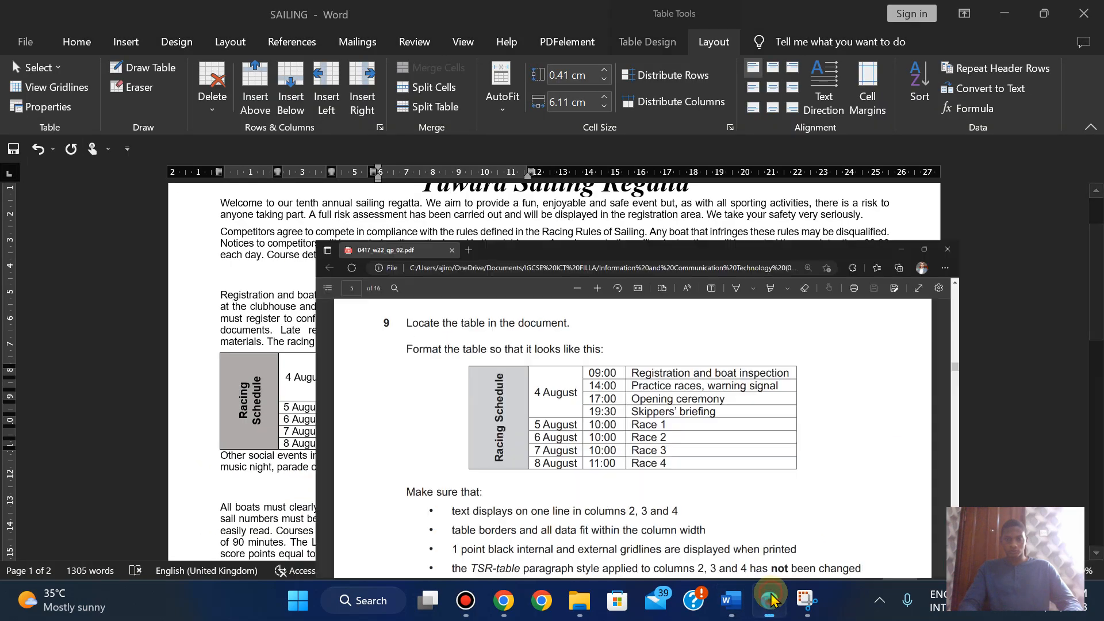
{"action": "left_click", "coordinate": [769, 600]}
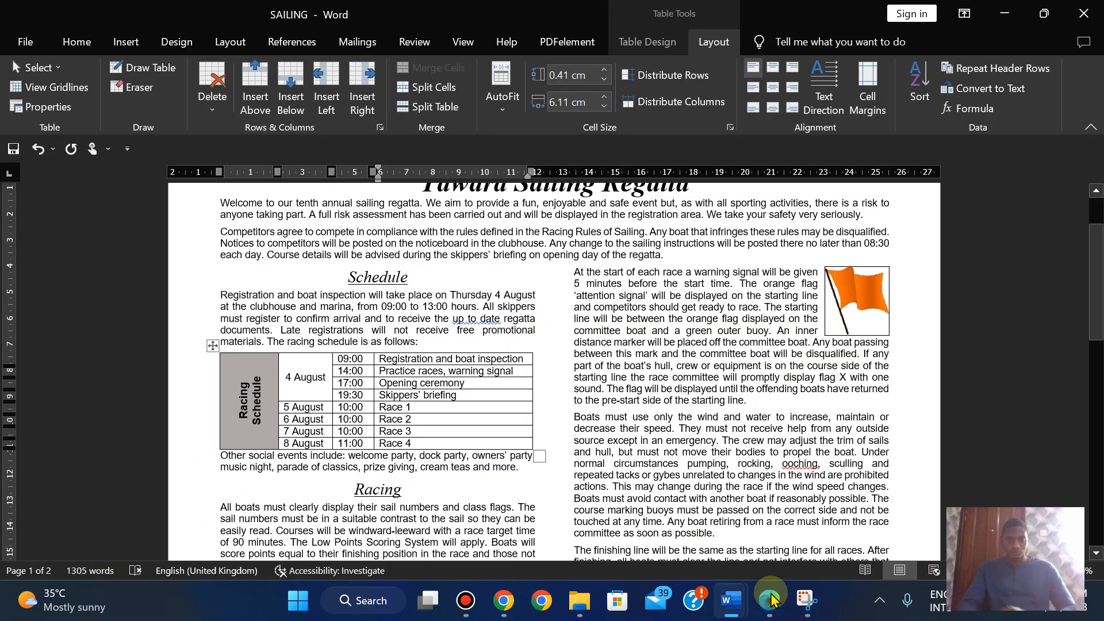
{"action": "left_click", "coordinate": [771, 599]}
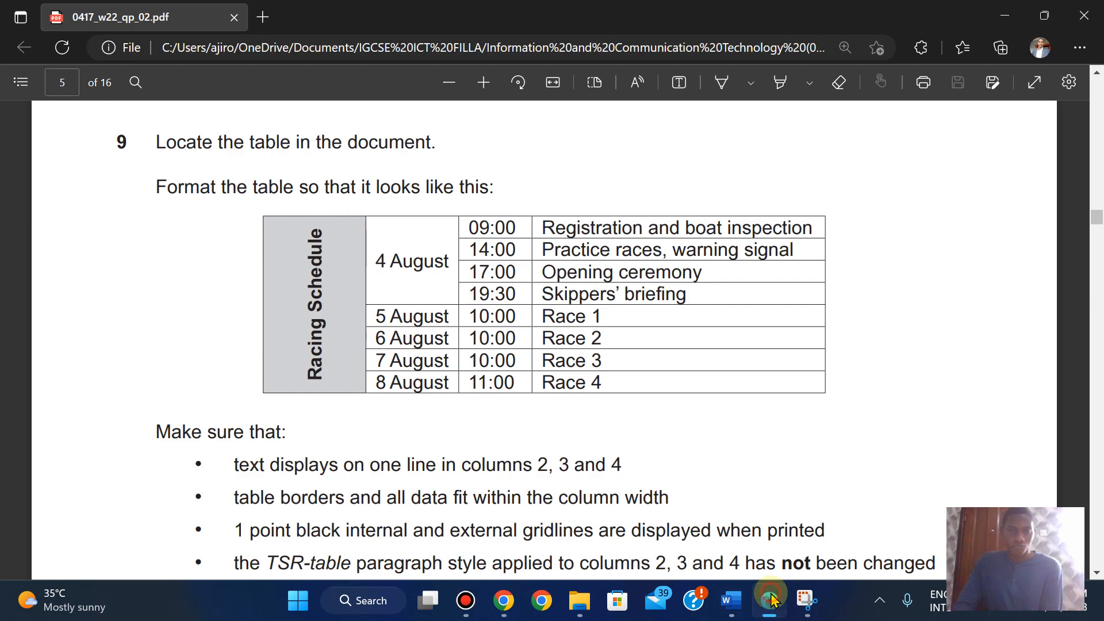
{"action": "left_click", "coordinate": [770, 599]}
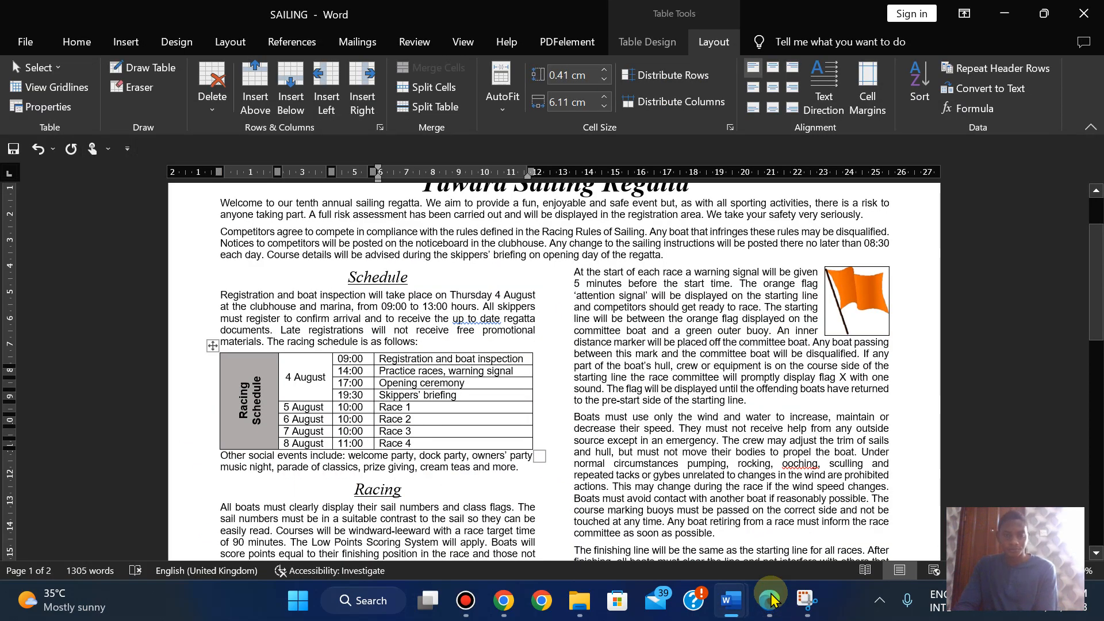
{"action": "left_click", "coordinate": [770, 599]}
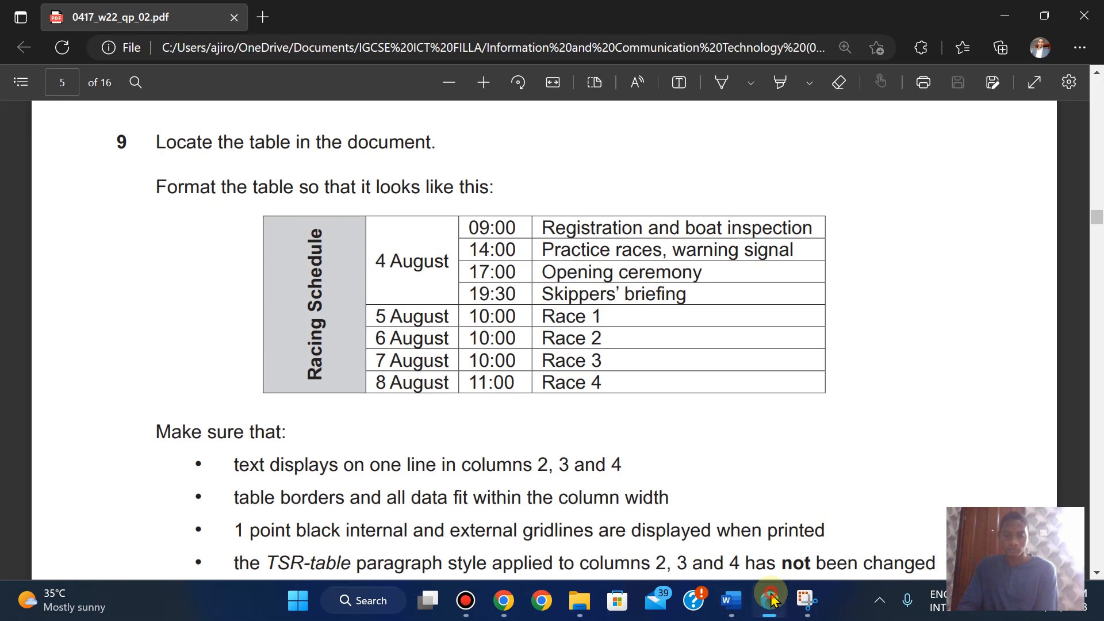
{"action": "left_click", "coordinate": [771, 600]}
{"action": "left_click", "coordinate": [257, 395]}
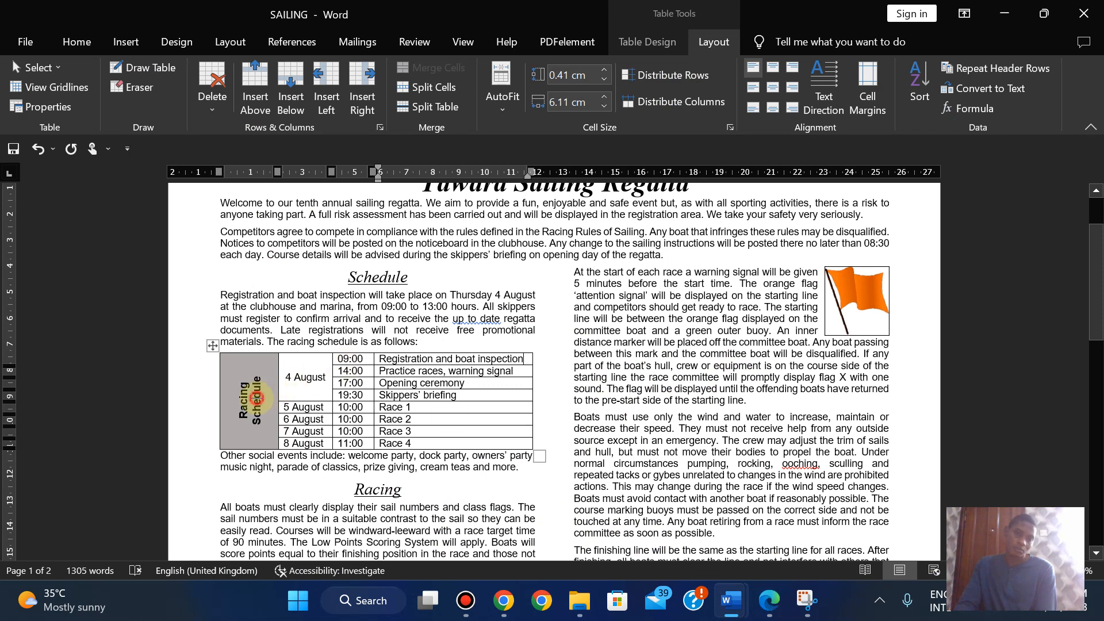
- Select the words 'Racing Schedule' in the vertical merged cell
{"action": "left_click", "coordinate": [258, 378]}
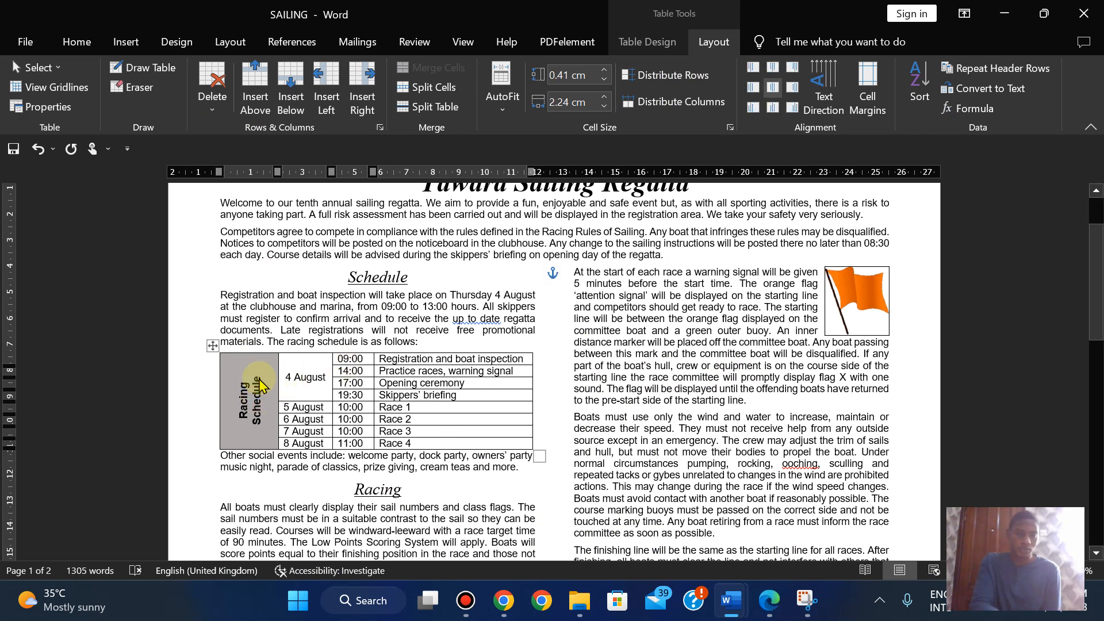
{"action": "key", "text": "ctrl+a"}
{"action": "left_click", "coordinate": [240, 407]}
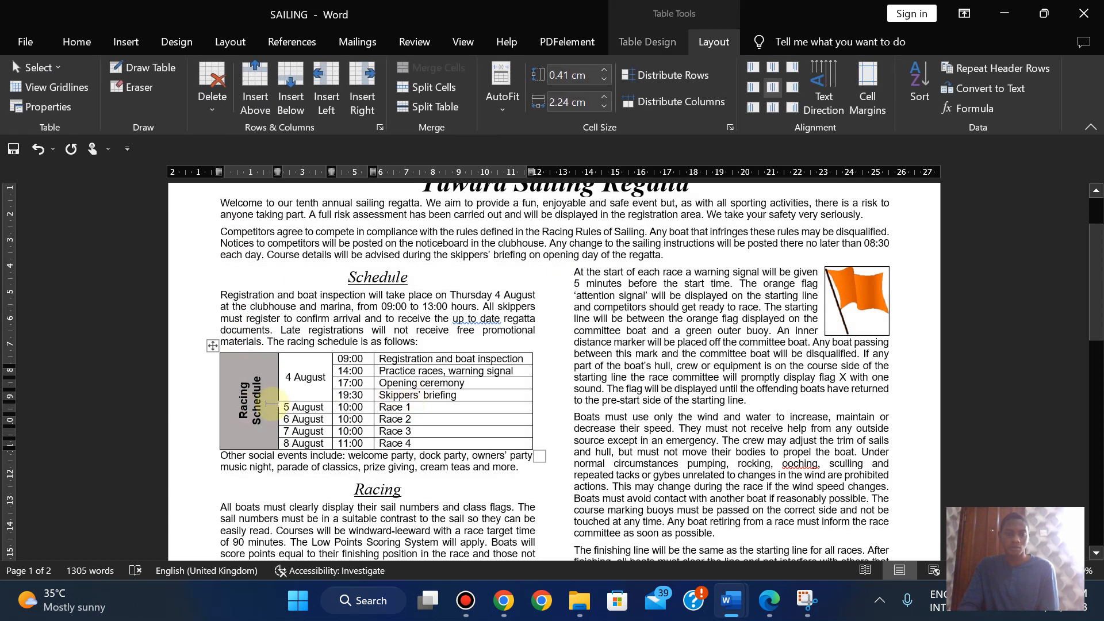
{"action": "left_click", "coordinate": [240, 382]}
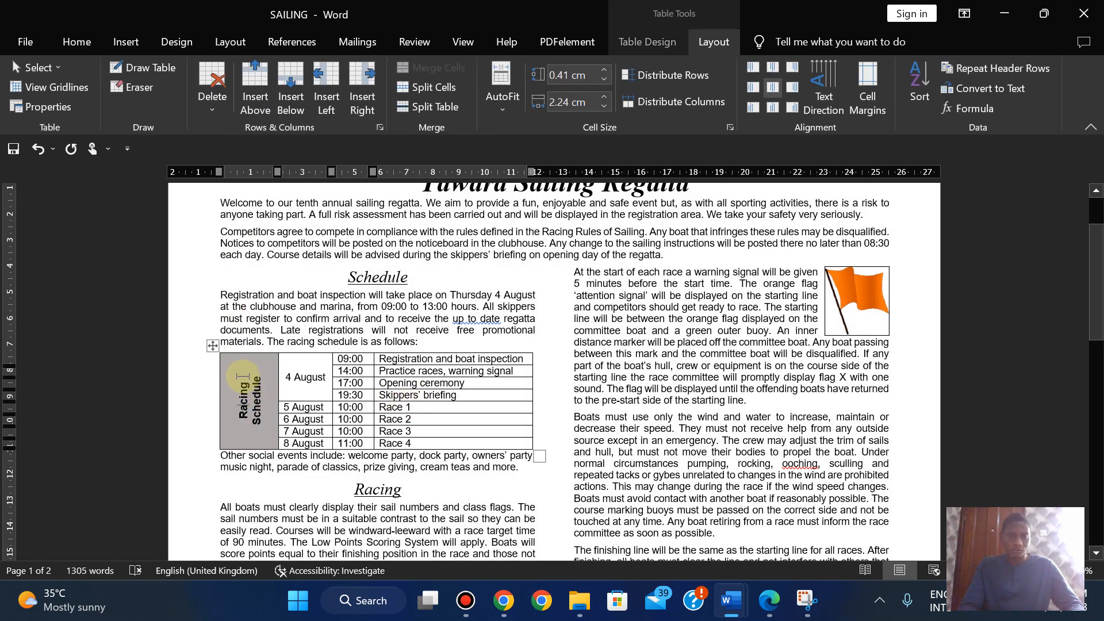
{"action": "left_click", "coordinate": [243, 375]}
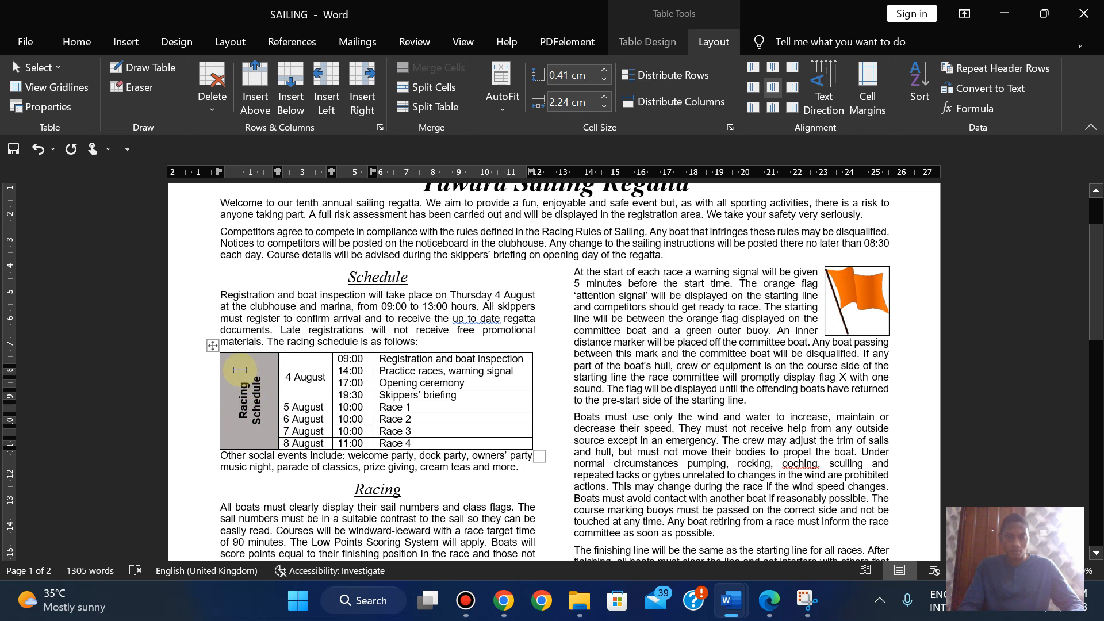
{"action": "left_click_drag", "start_coordinate": [263, 420], "coordinate": [260, 418]}
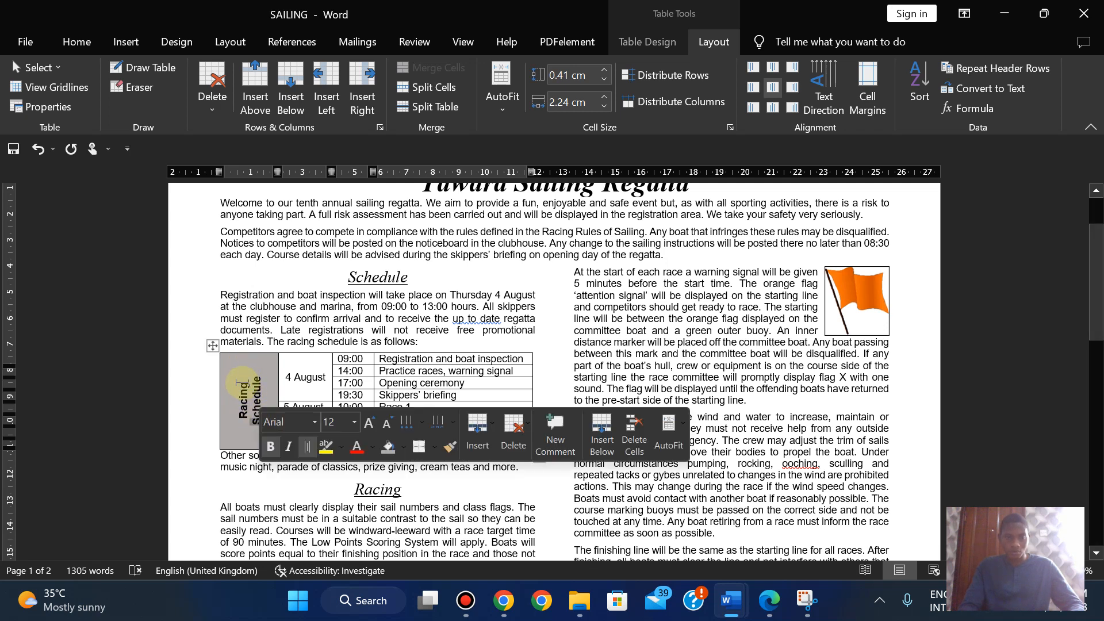
{"action": "left_click", "coordinate": [243, 381]}
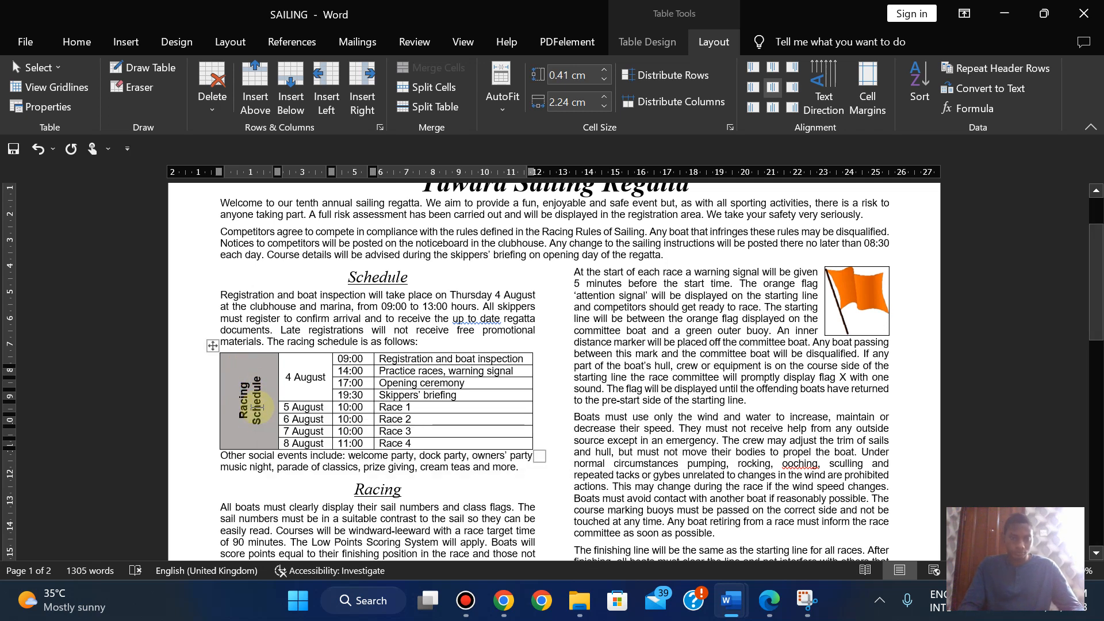
{"action": "key", "text": "ctrl+a"}
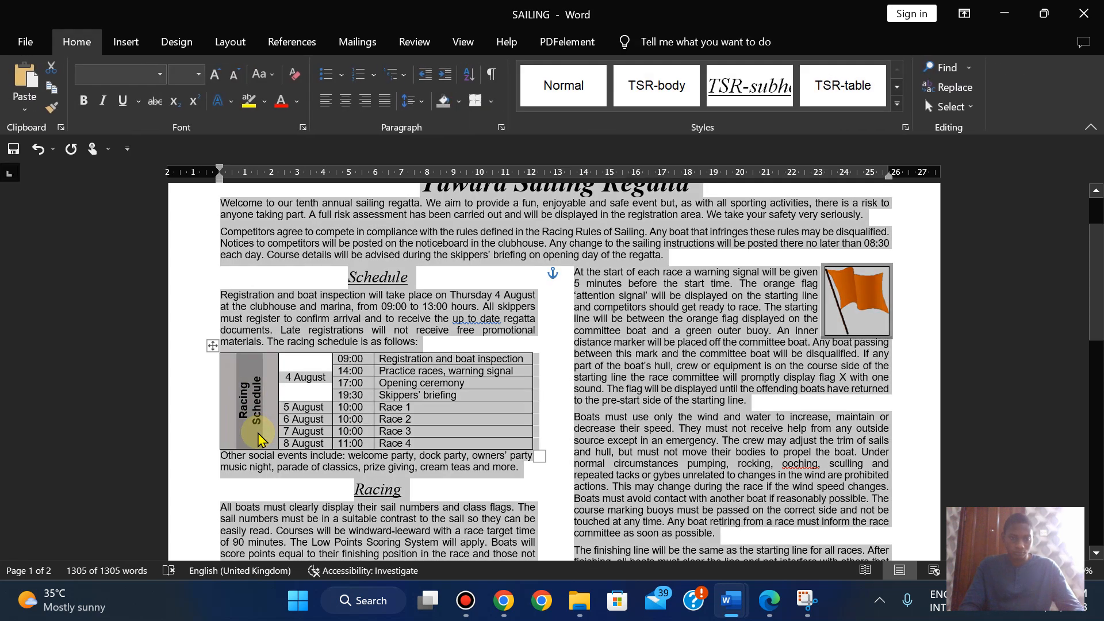
{"action": "left_click", "coordinate": [258, 433]}
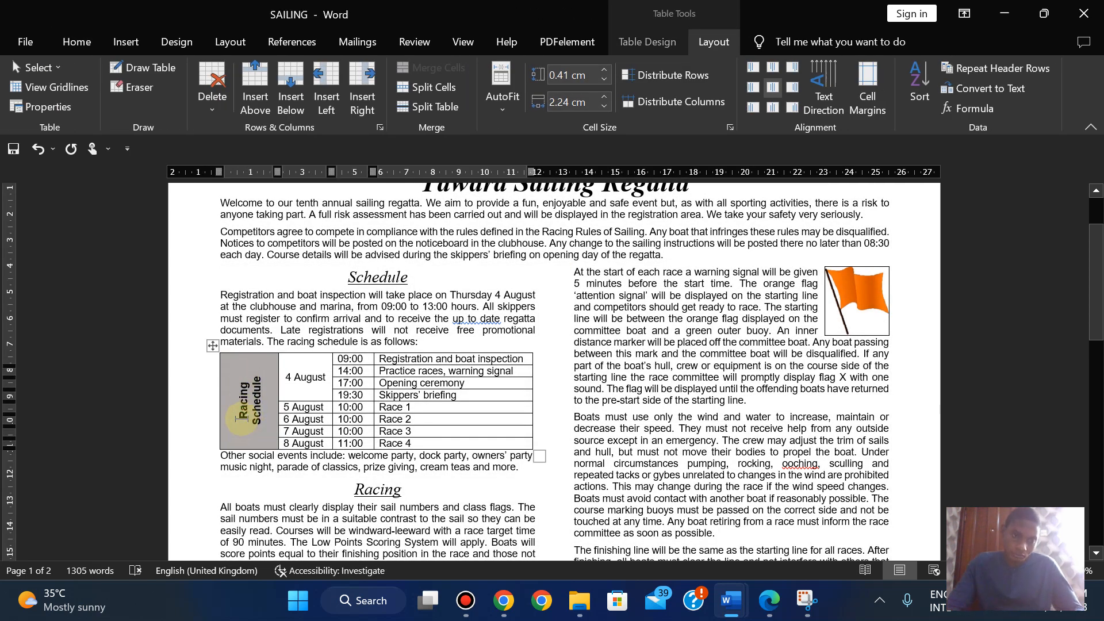
{"action": "mouse_move", "coordinate": [240, 415]}
{"action": "left_mouse_down"}
{"action": "mouse_move", "coordinate": [265, 390]}
{"action": "mouse_move", "coordinate": [256, 377]}
{"action": "left_mouse_up"}
- Shrink the Racing Schedule heading from 12 to 11 pt so it fits one line
{"action": "left_click", "coordinate": [77, 41]}
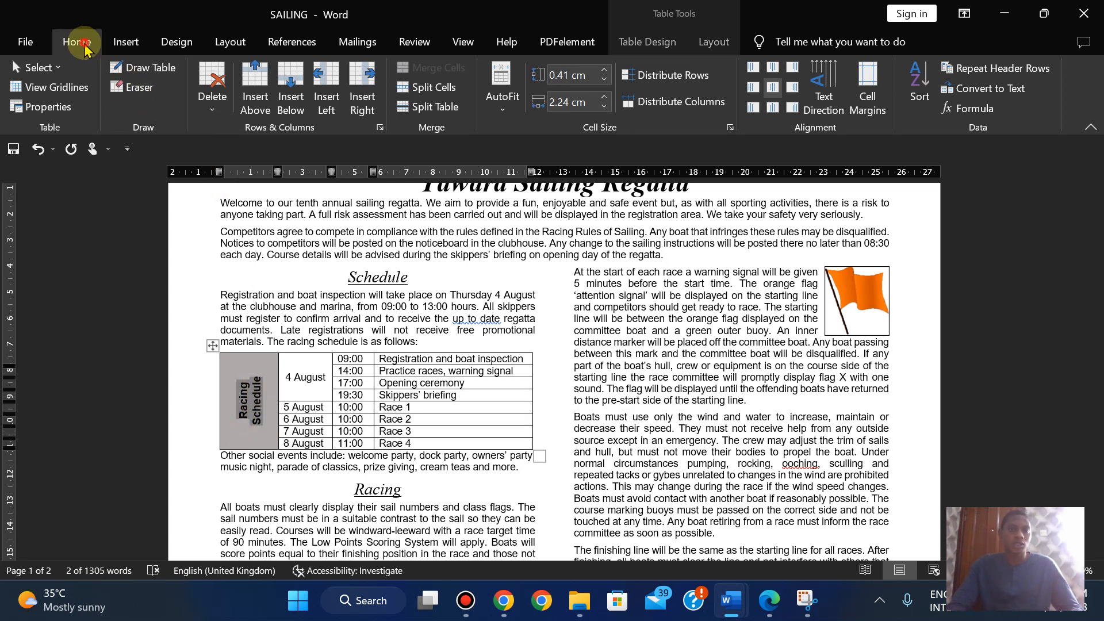
{"action": "left_click", "coordinate": [180, 75]}
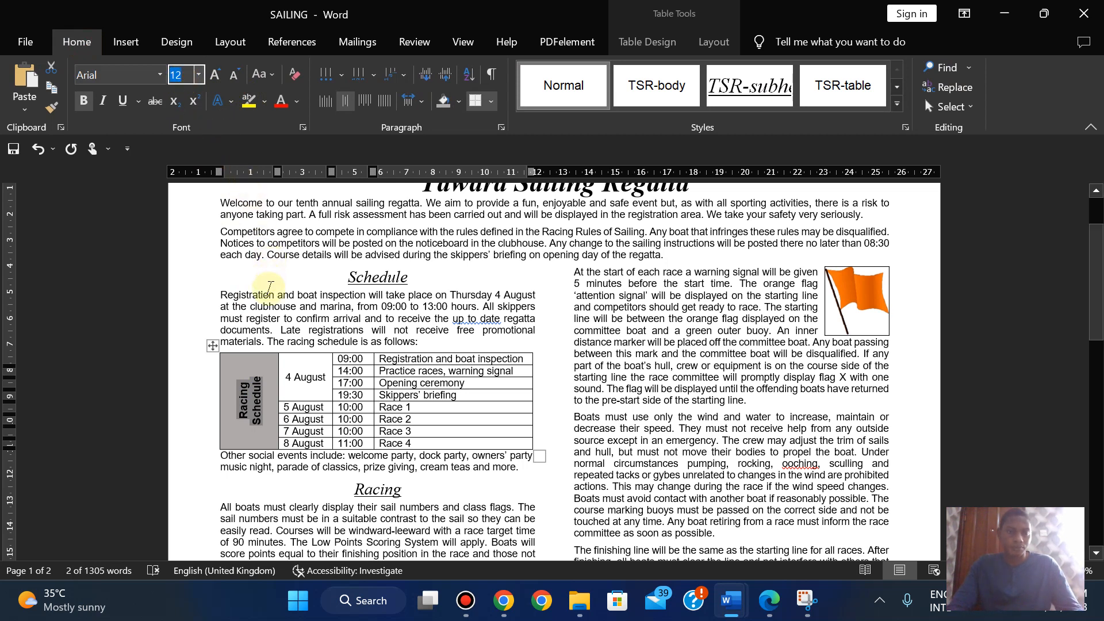
{"action": "left_click", "coordinate": [263, 309]}
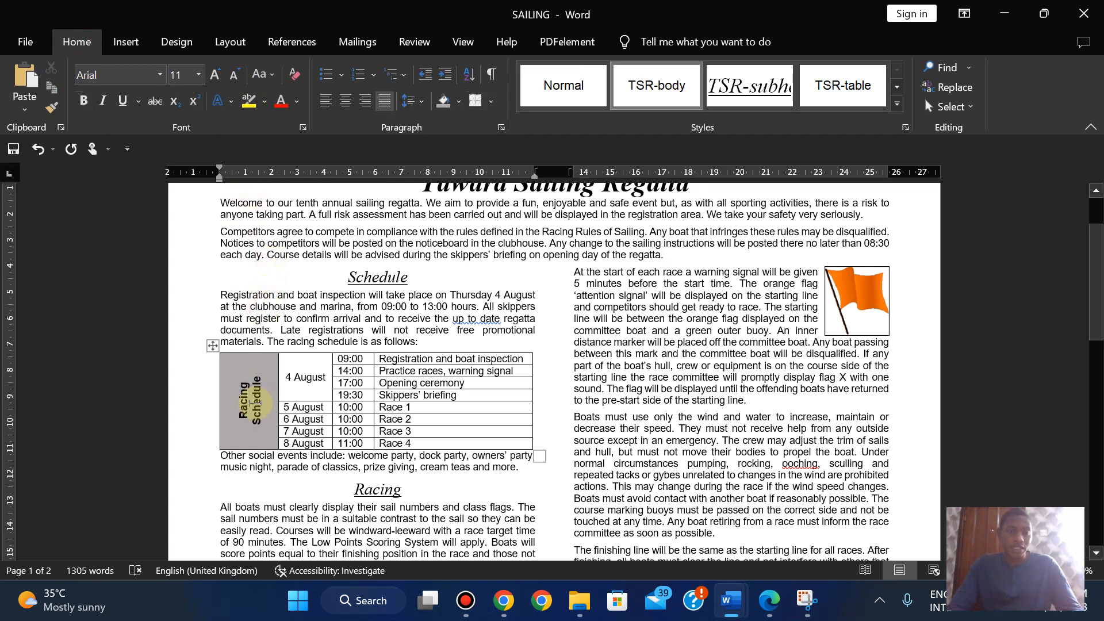
{"action": "left_click_drag", "start_coordinate": [242, 417], "coordinate": [255, 374]}
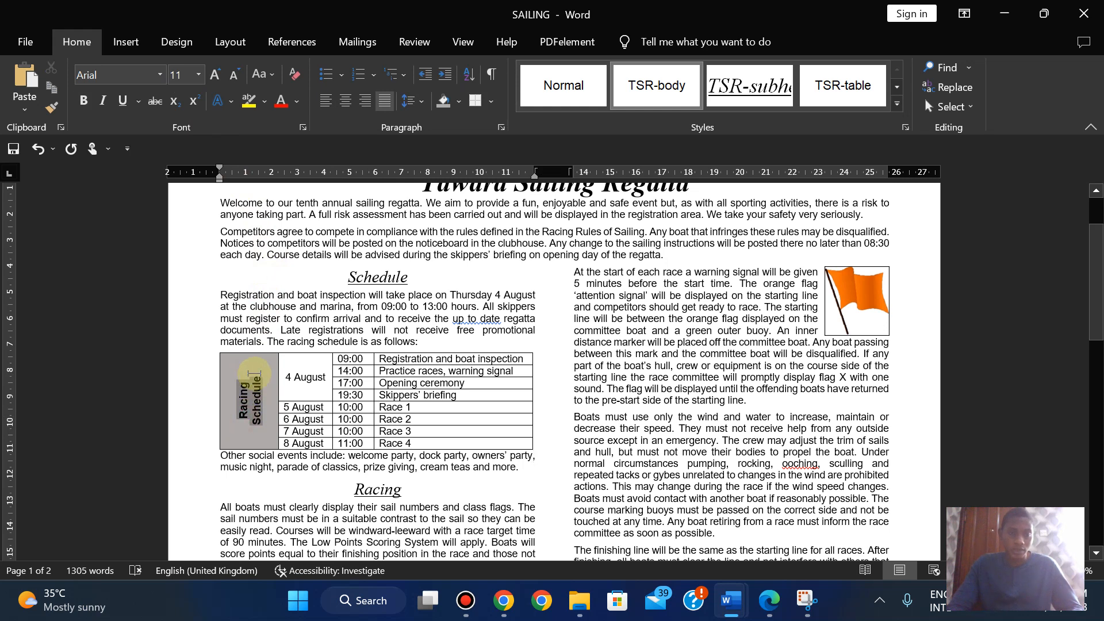
{"action": "left_click", "coordinate": [232, 76]}
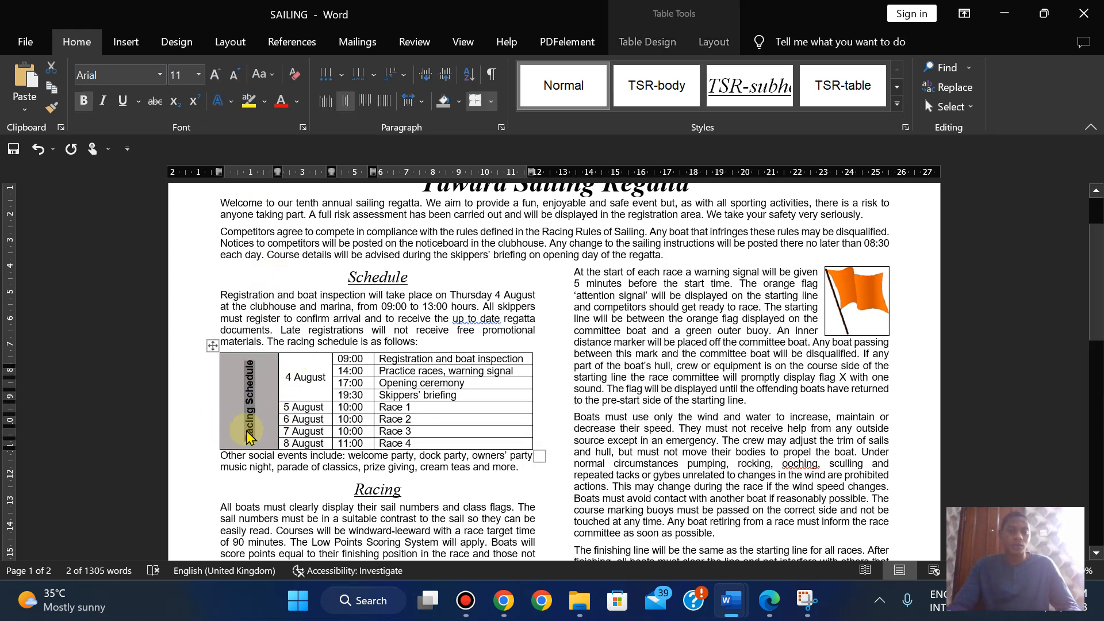
{"action": "left_click", "coordinate": [318, 327]}
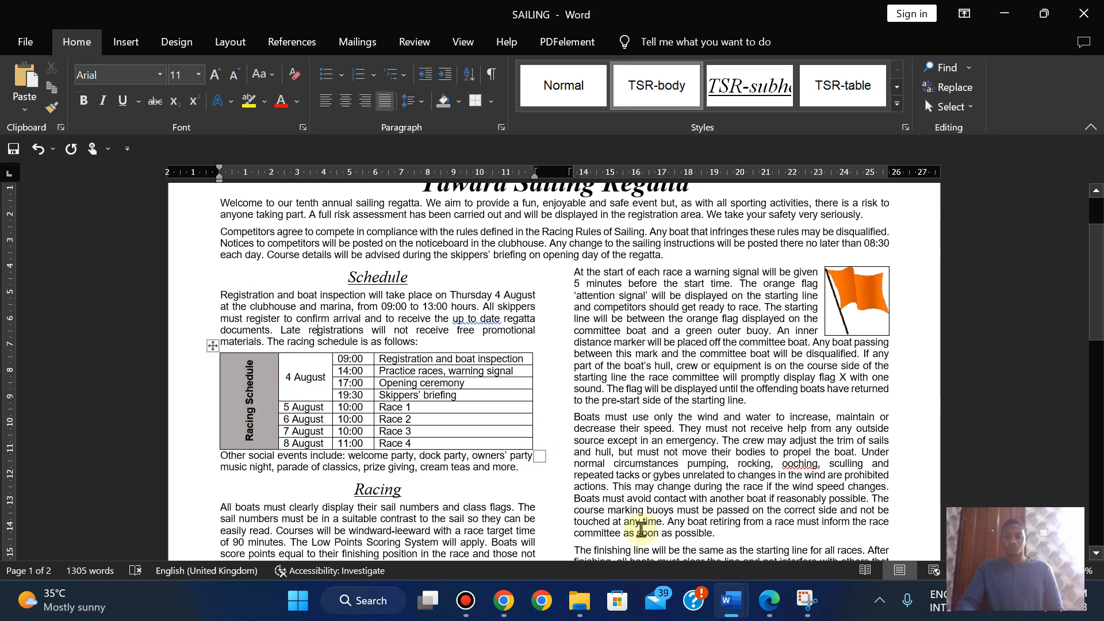
{"action": "left_click", "coordinate": [768, 601]}
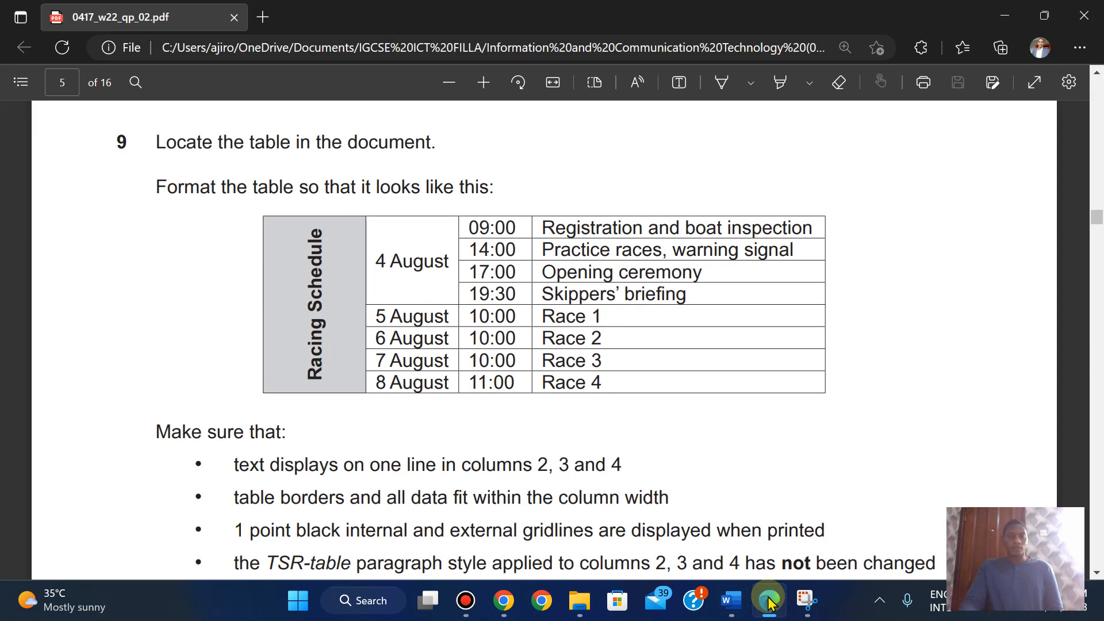
- Review the remaining table requirements in the exam question paper
{"action": "key", "text": "Down"}
{"action": "key", "text": "Down"}
{"action": "key", "text": "Down"}
{"action": "key", "text": "Down"}
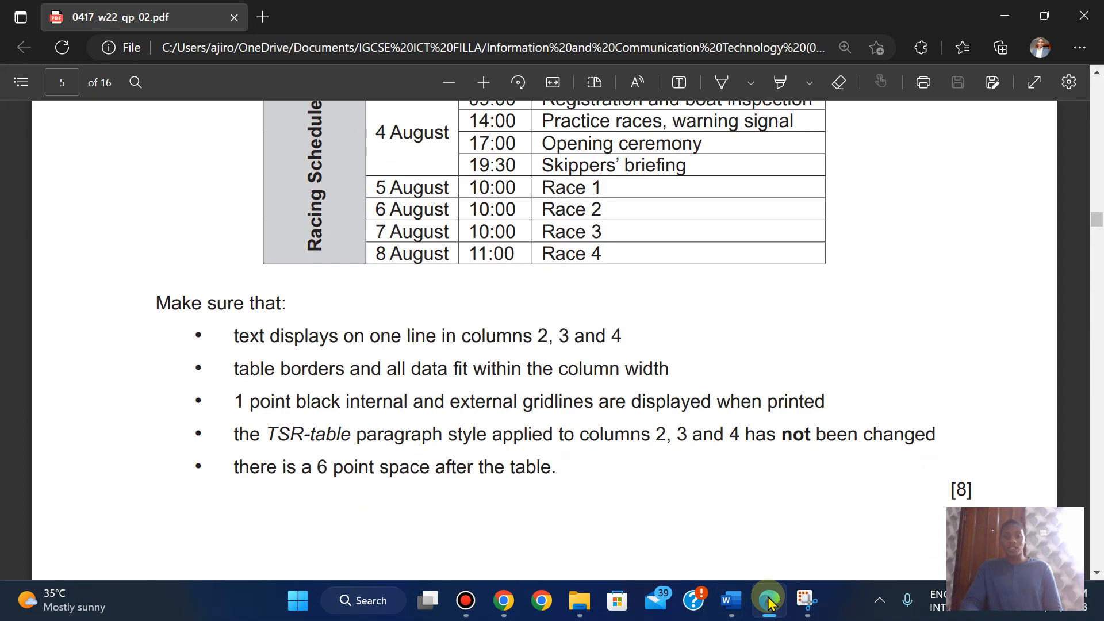
{"action": "left_click", "coordinate": [769, 600]}
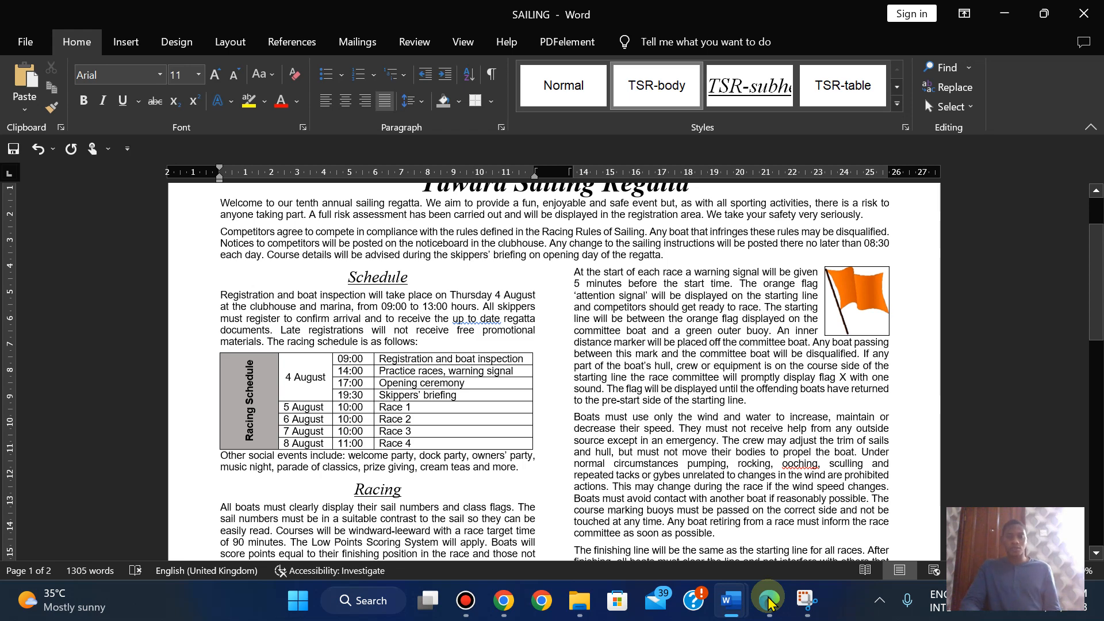
{"action": "left_click", "coordinate": [768, 600]}
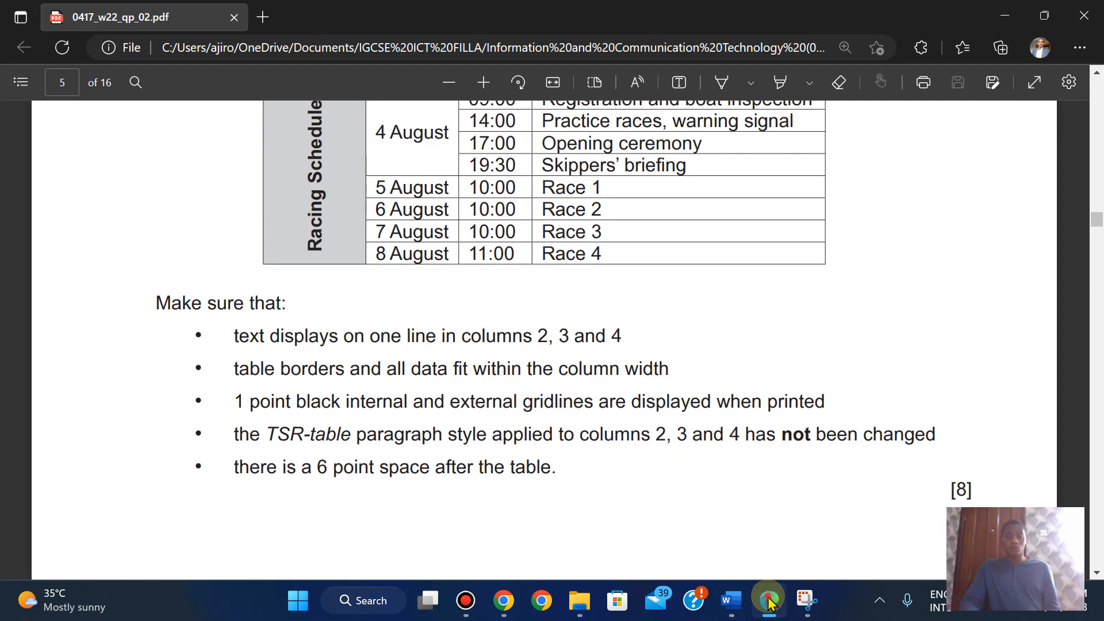
{"action": "left_click", "coordinate": [769, 601]}
{"action": "left_click", "coordinate": [769, 600]}
{"action": "left_click", "coordinate": [768, 601]}
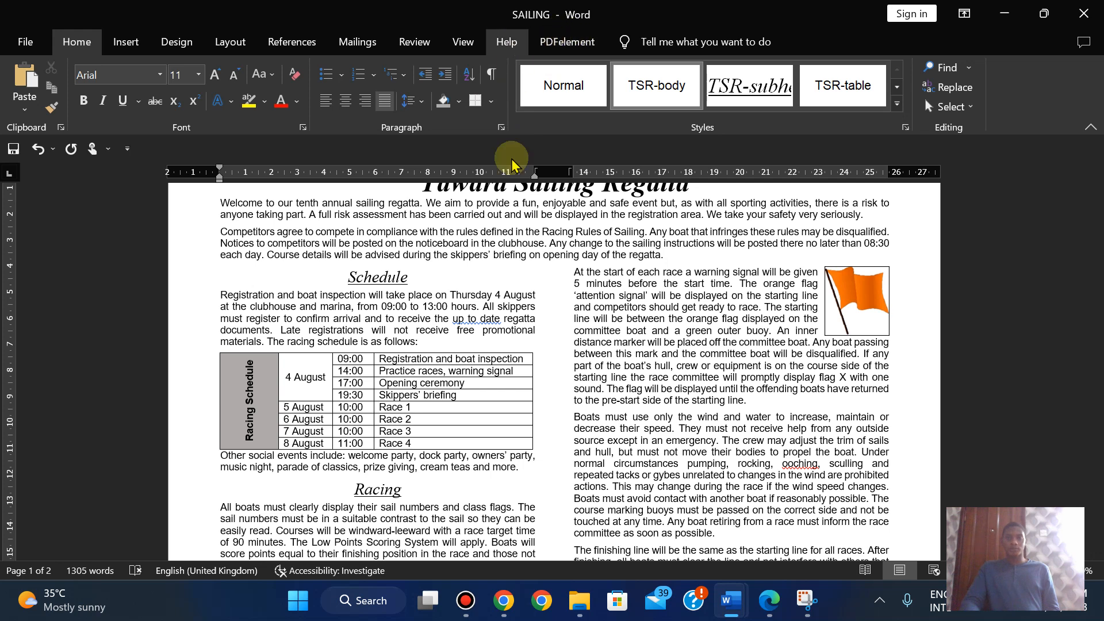
- Set the Racing Schedule table to AutoFit Fixed Column Width and check against the question paper
{"action": "left_click", "coordinate": [212, 345]}
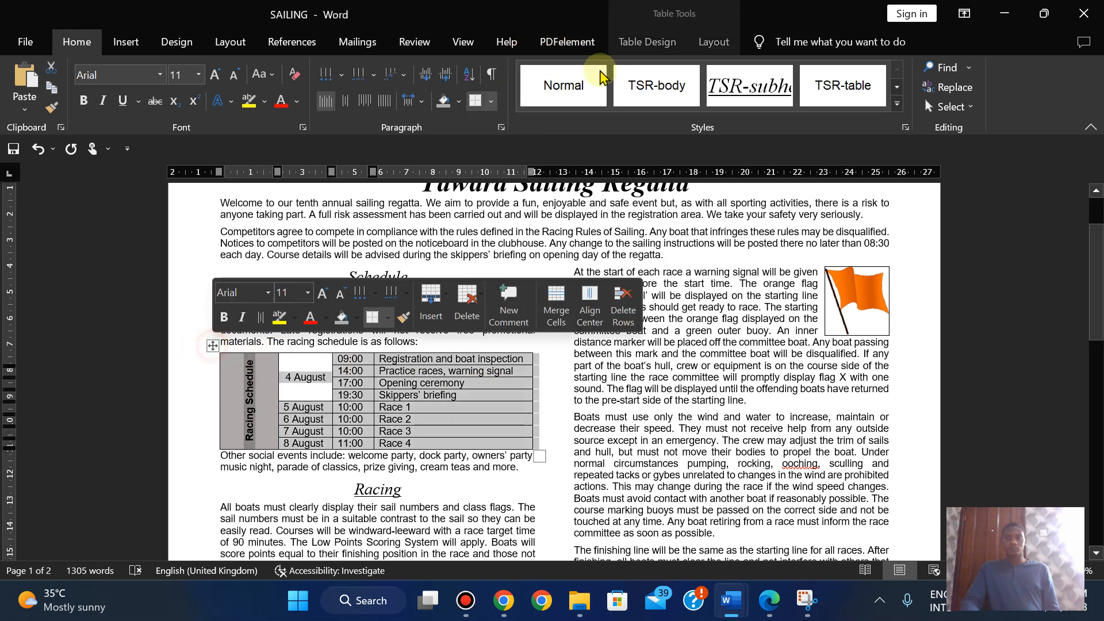
{"action": "left_click", "coordinate": [712, 41]}
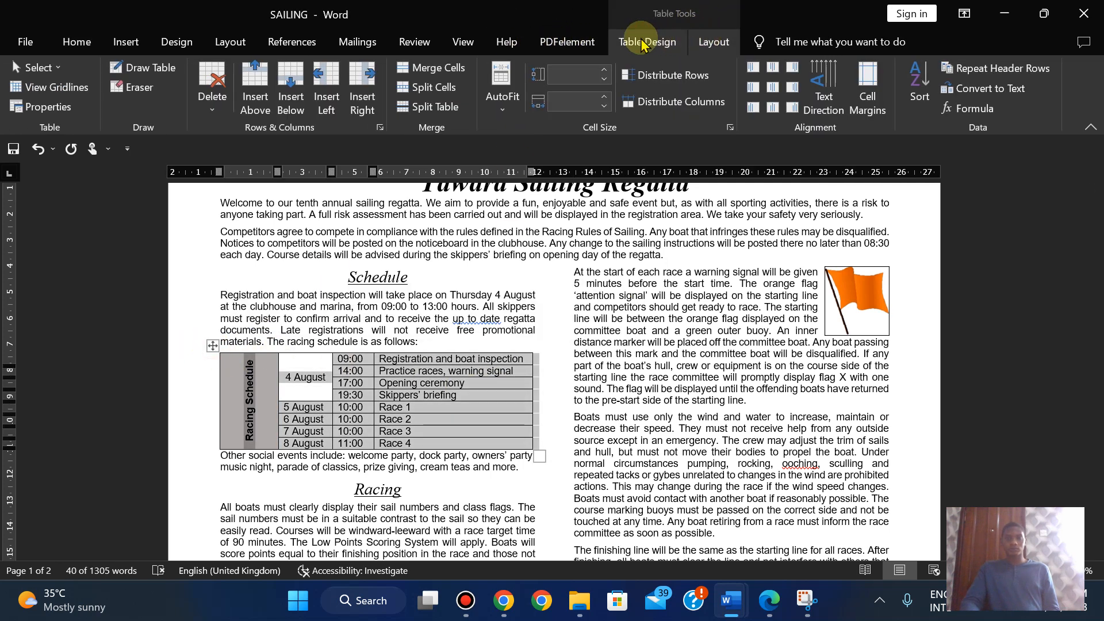
{"action": "left_click", "coordinate": [507, 113]}
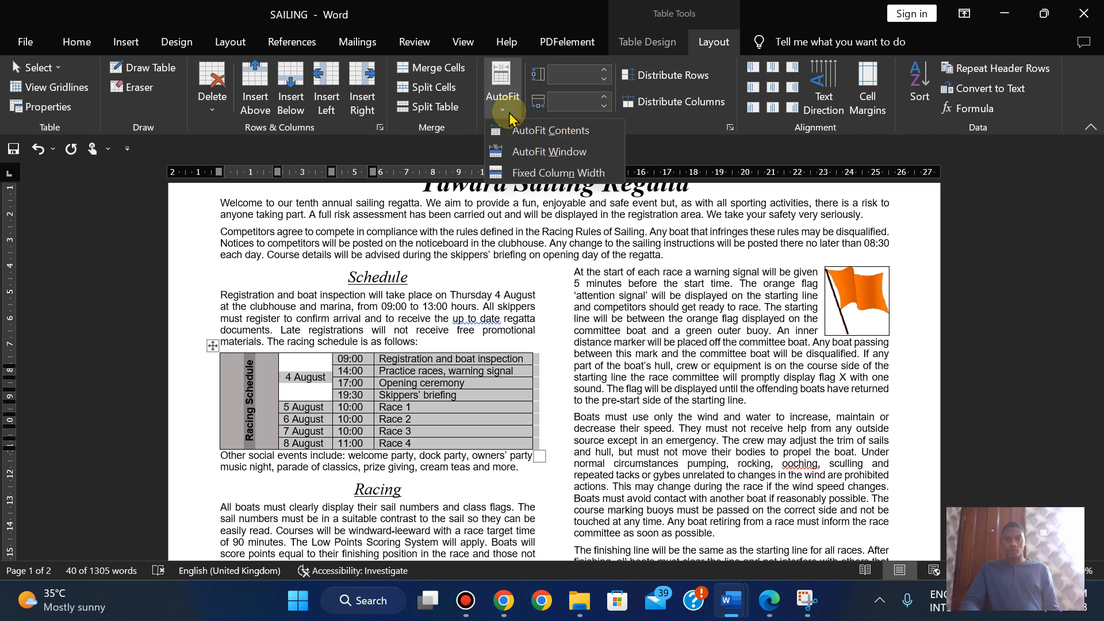
{"action": "left_click", "coordinate": [534, 171]}
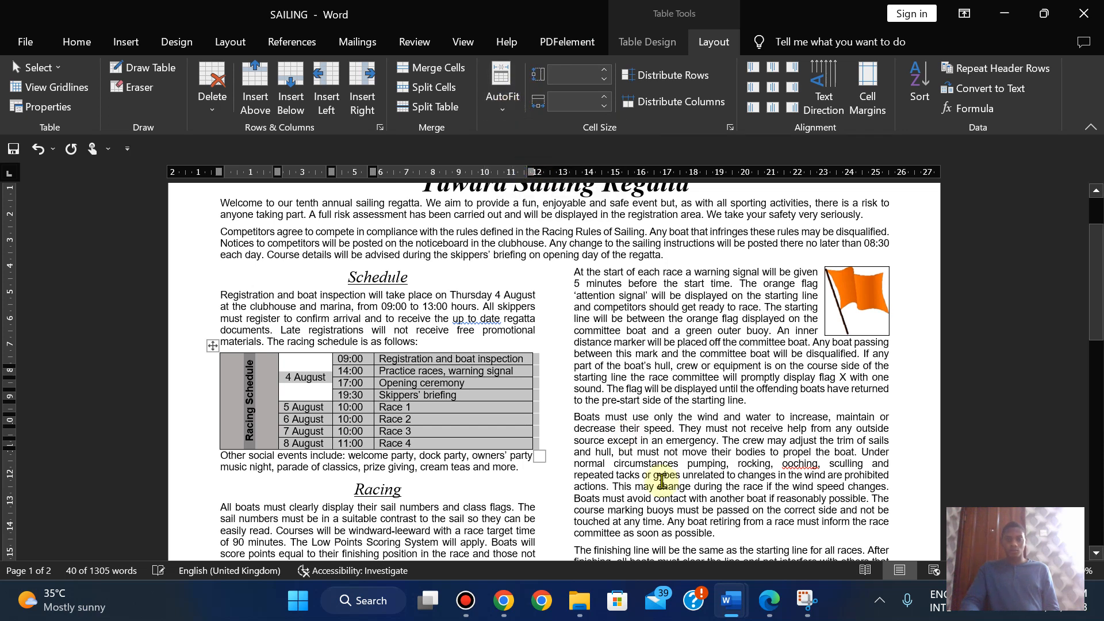
{"action": "left_click", "coordinate": [764, 604]}
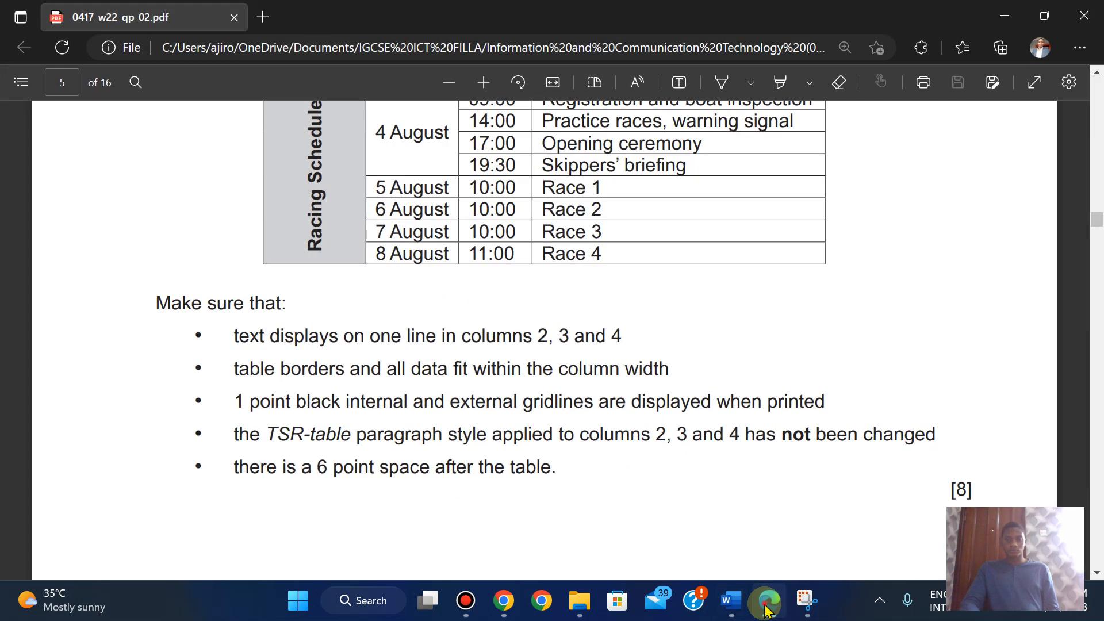
{"action": "left_click", "coordinate": [764, 609]}
{"action": "left_click", "coordinate": [506, 106]}
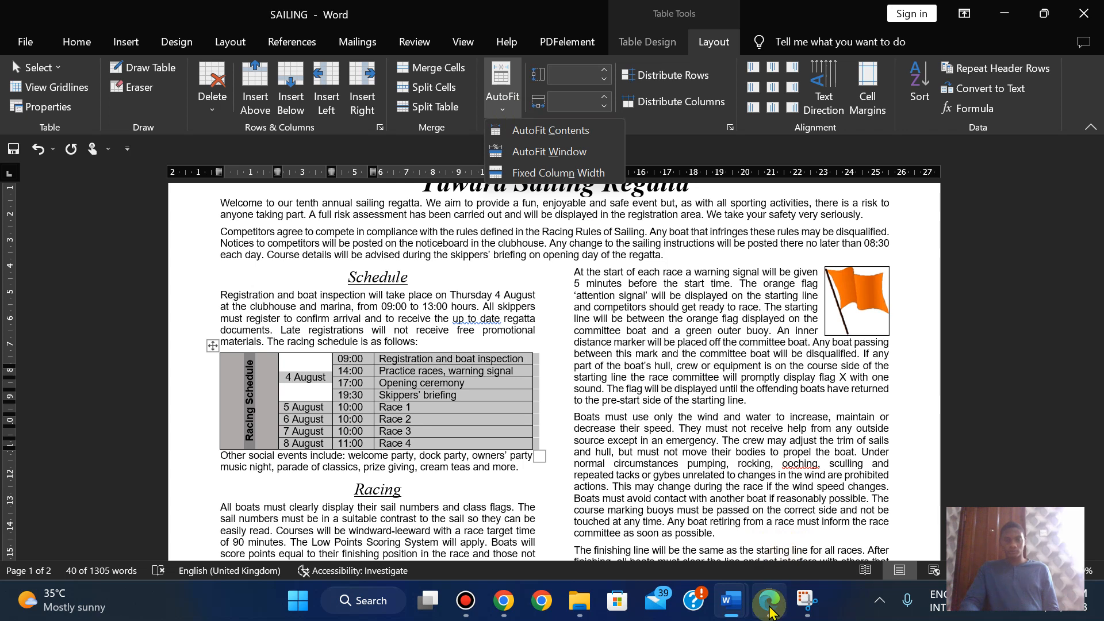
{"action": "left_click", "coordinate": [769, 608]}
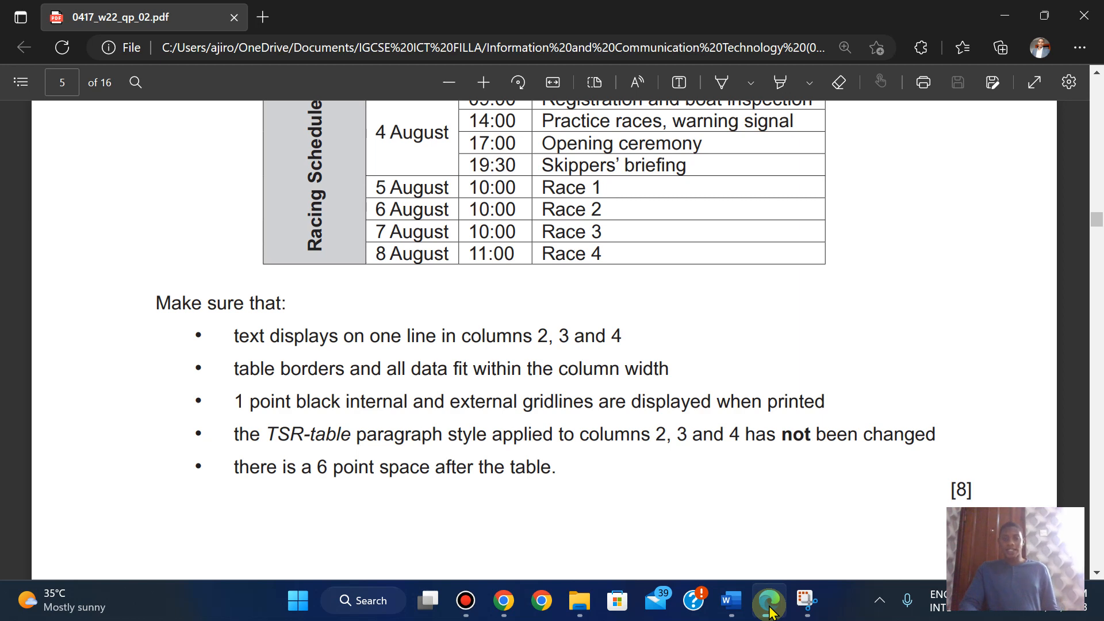
{"action": "left_click", "coordinate": [771, 610]}
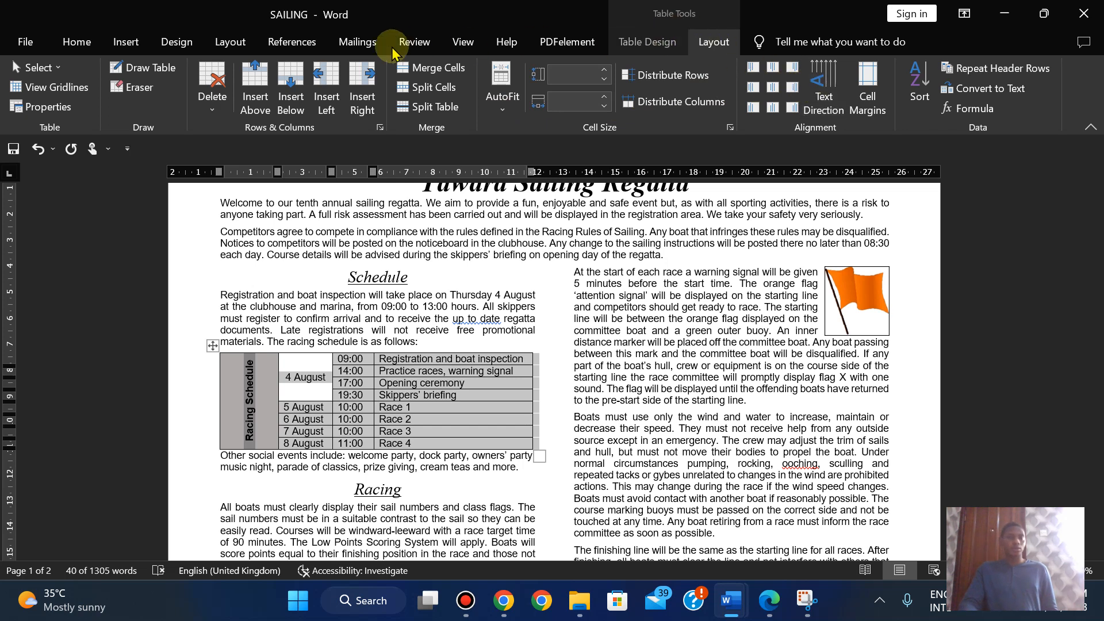
- Apply All borders at 1 pt width to the schedule table via Borders and Shading
{"action": "left_click", "coordinate": [671, 46]}
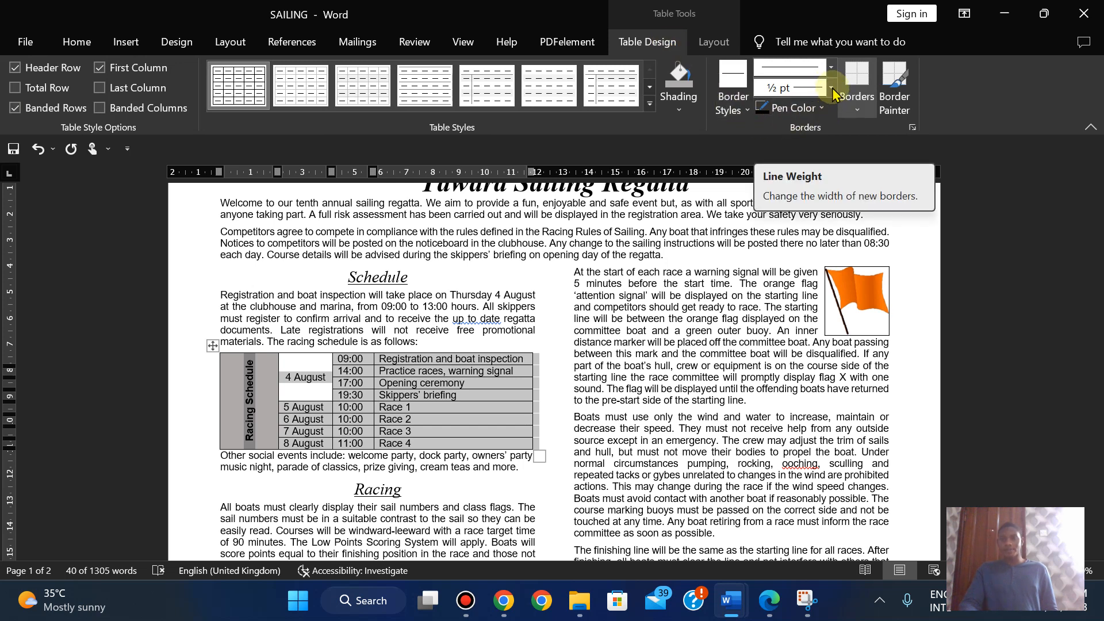
{"action": "left_click", "coordinate": [857, 92]}
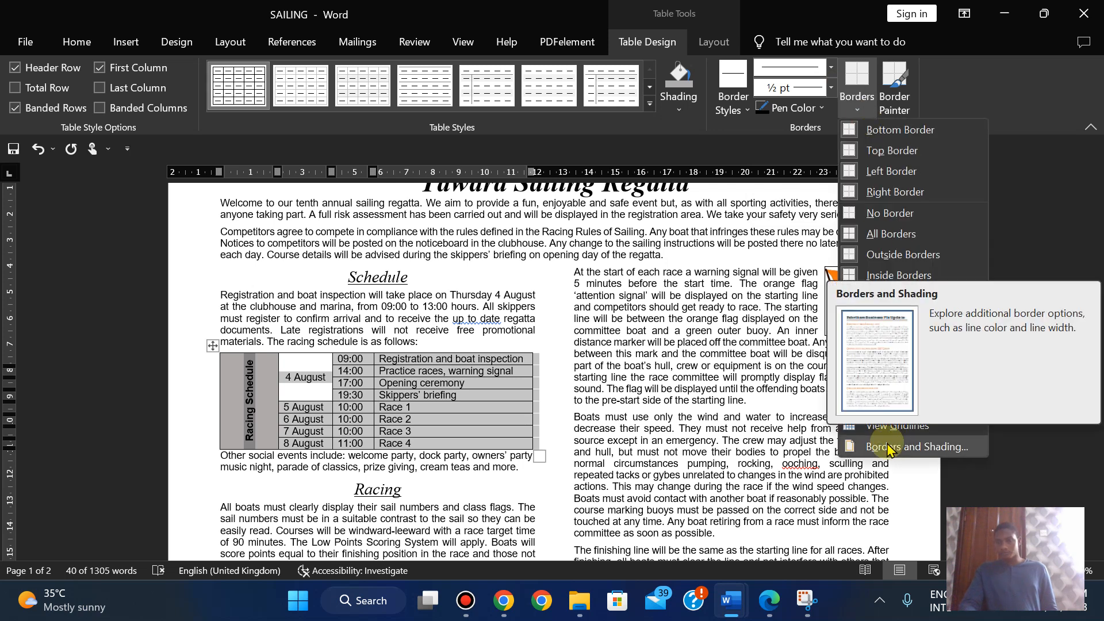
{"action": "left_click", "coordinate": [934, 449]}
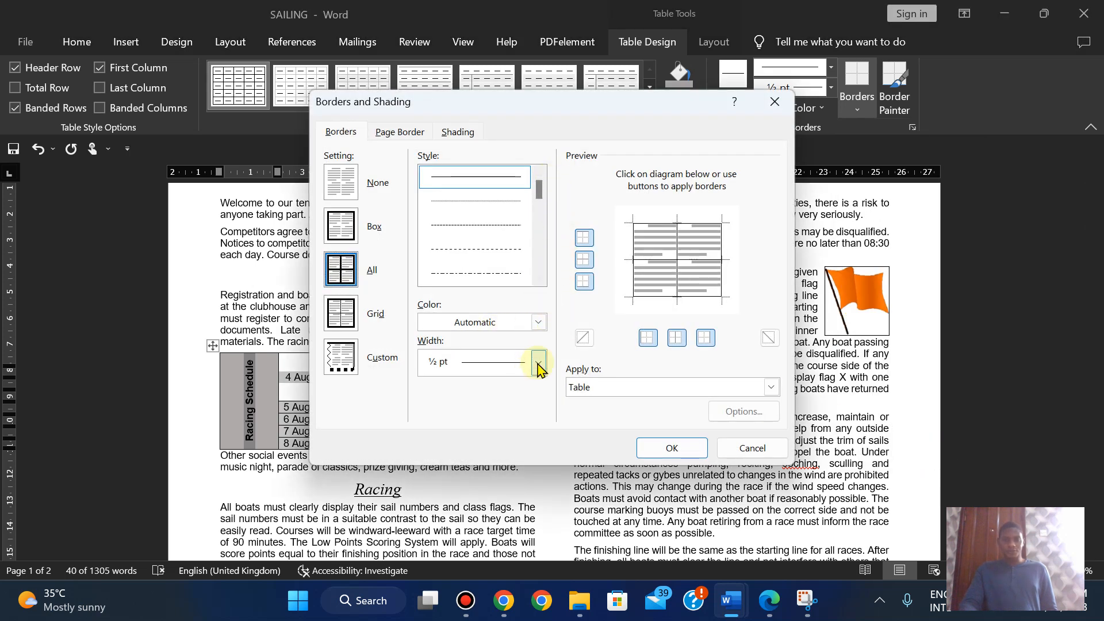
{"action": "left_click", "coordinate": [538, 362]}
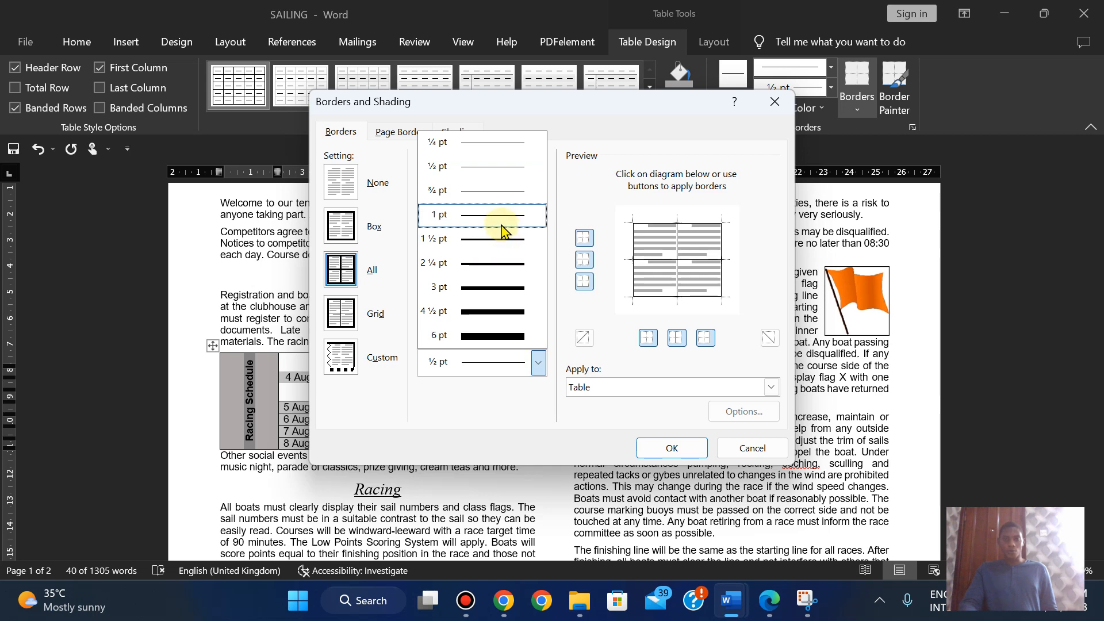
{"action": "left_click", "coordinate": [500, 221]}
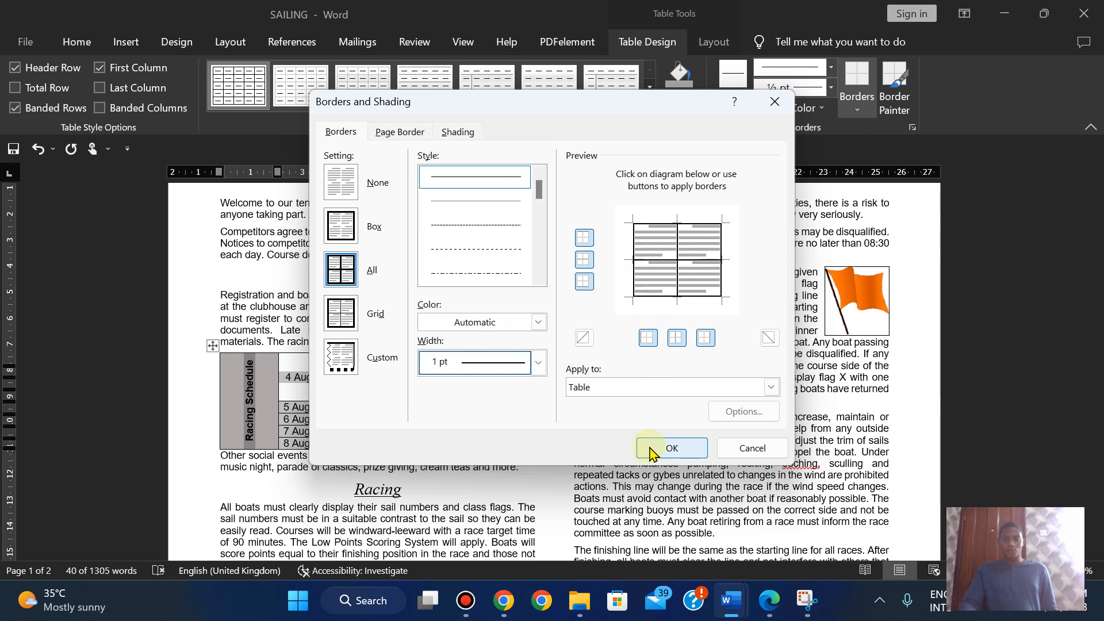
{"action": "left_click", "coordinate": [654, 453]}
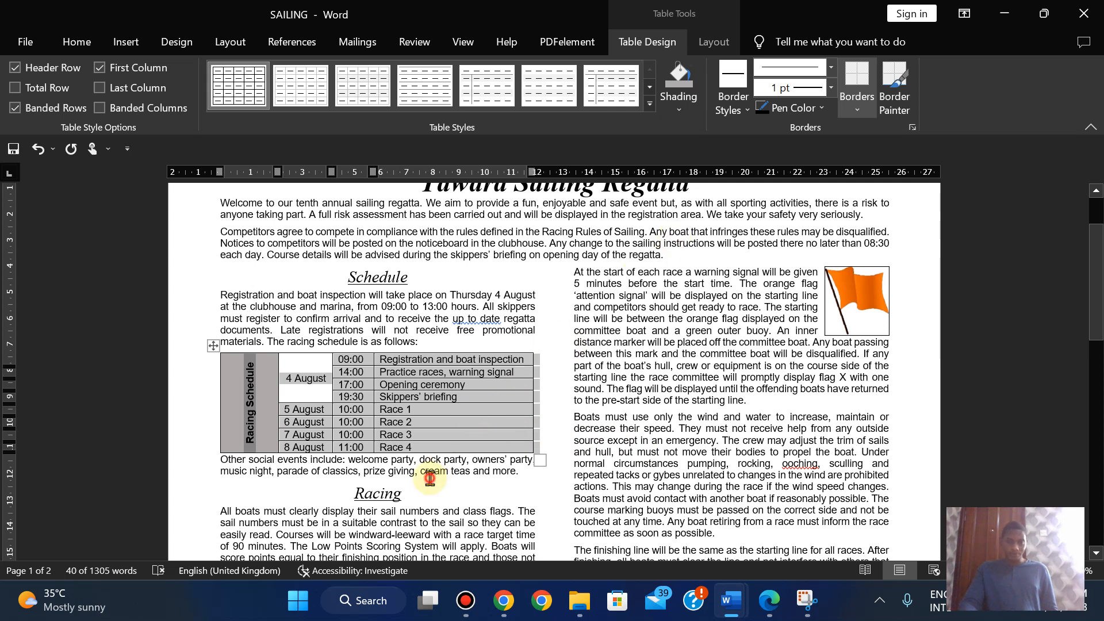
{"action": "left_click", "coordinate": [430, 474]}
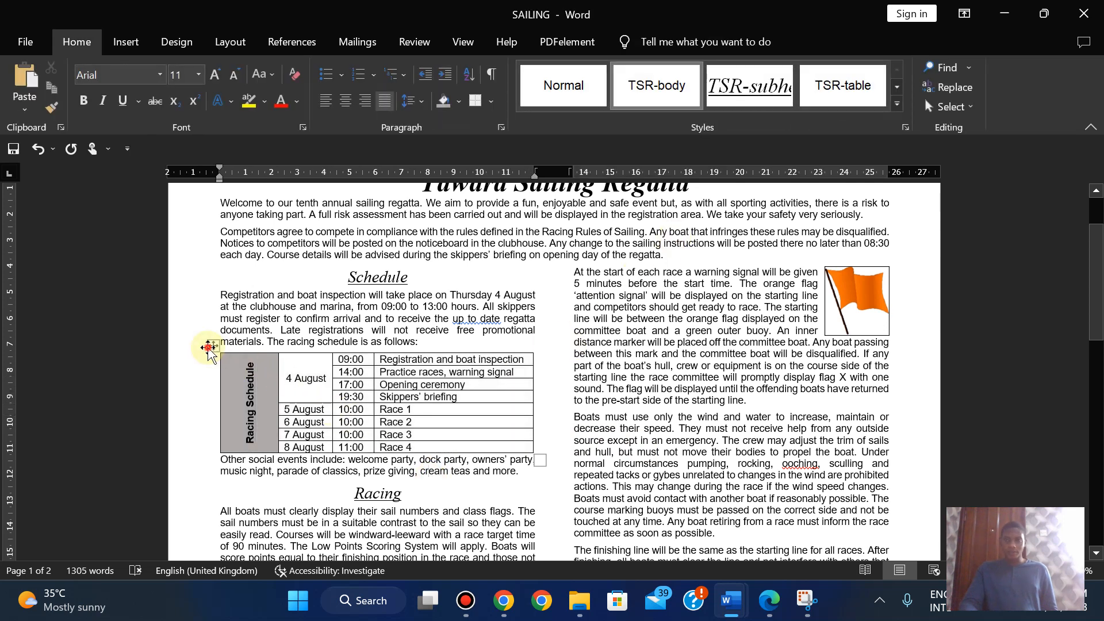
{"action": "left_click", "coordinate": [208, 348]}
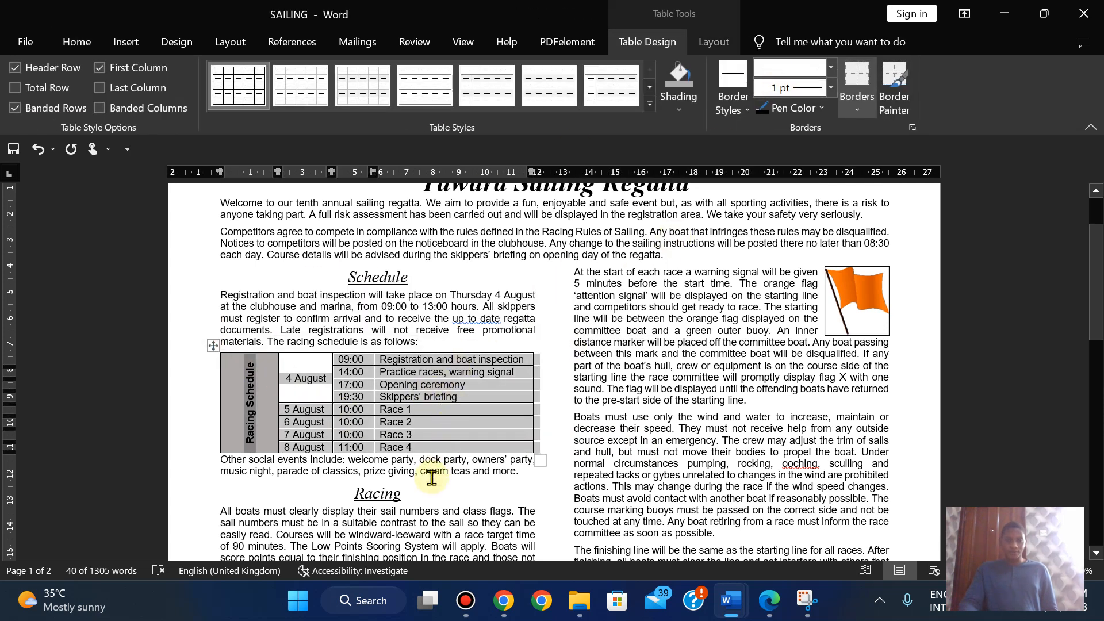
{"action": "left_click", "coordinate": [432, 478]}
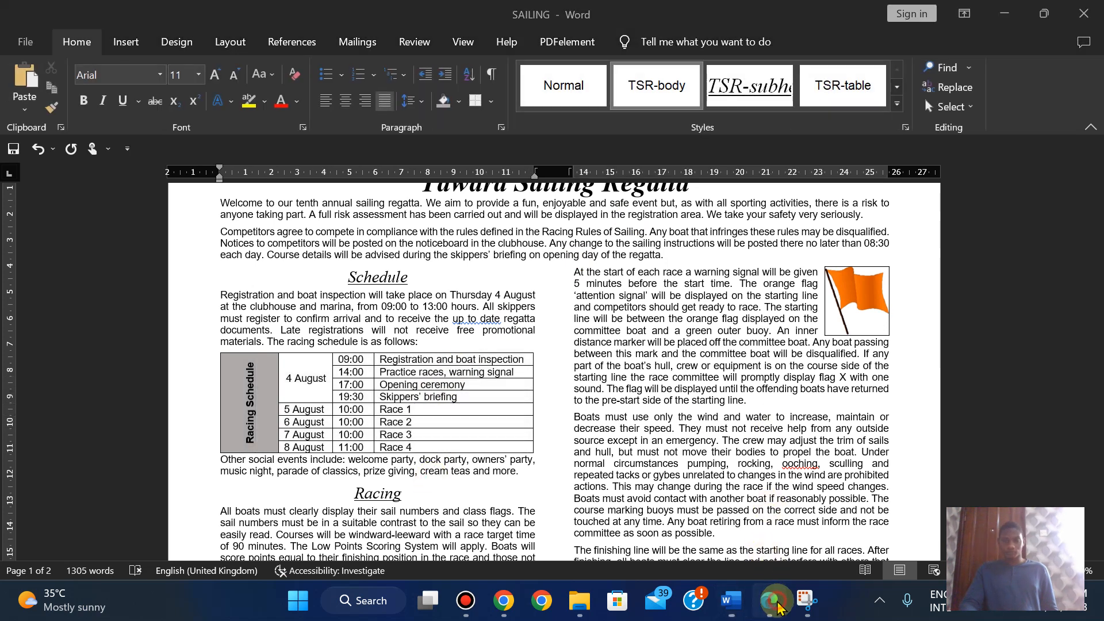
{"action": "left_click", "coordinate": [773, 604]}
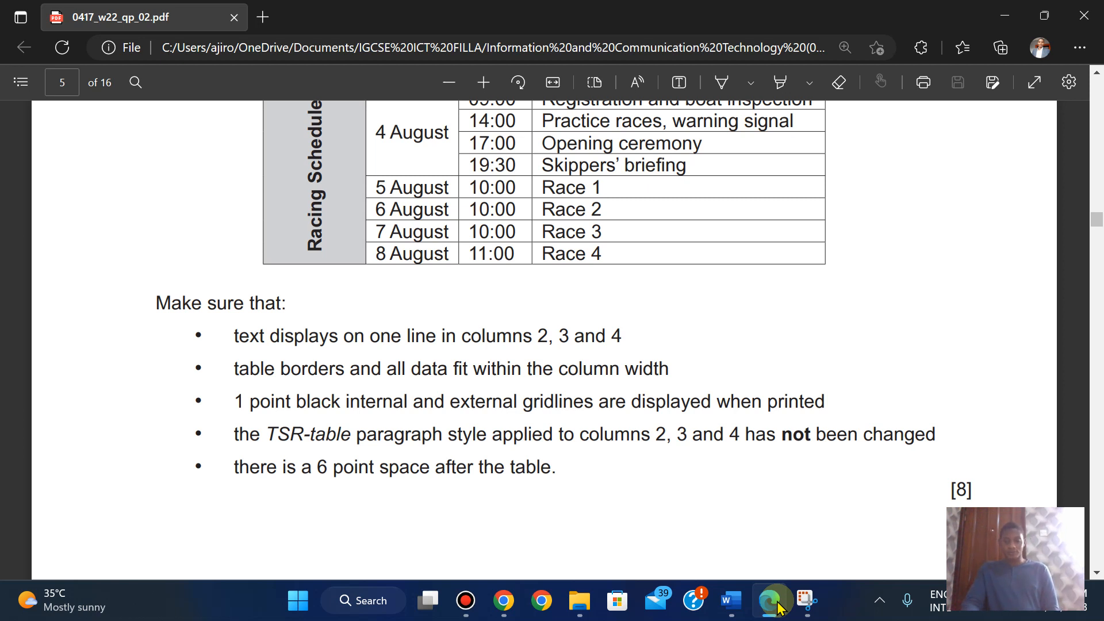
{"action": "left_click", "coordinate": [777, 601]}
{"action": "left_click", "coordinate": [410, 395]}
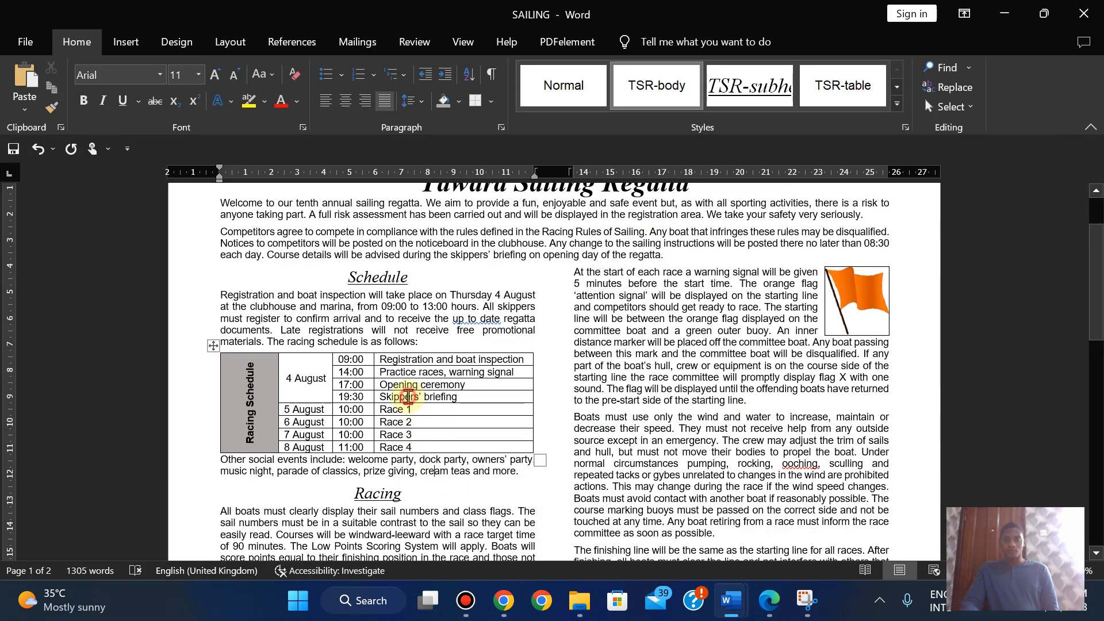
{"action": "left_click", "coordinate": [905, 127]}
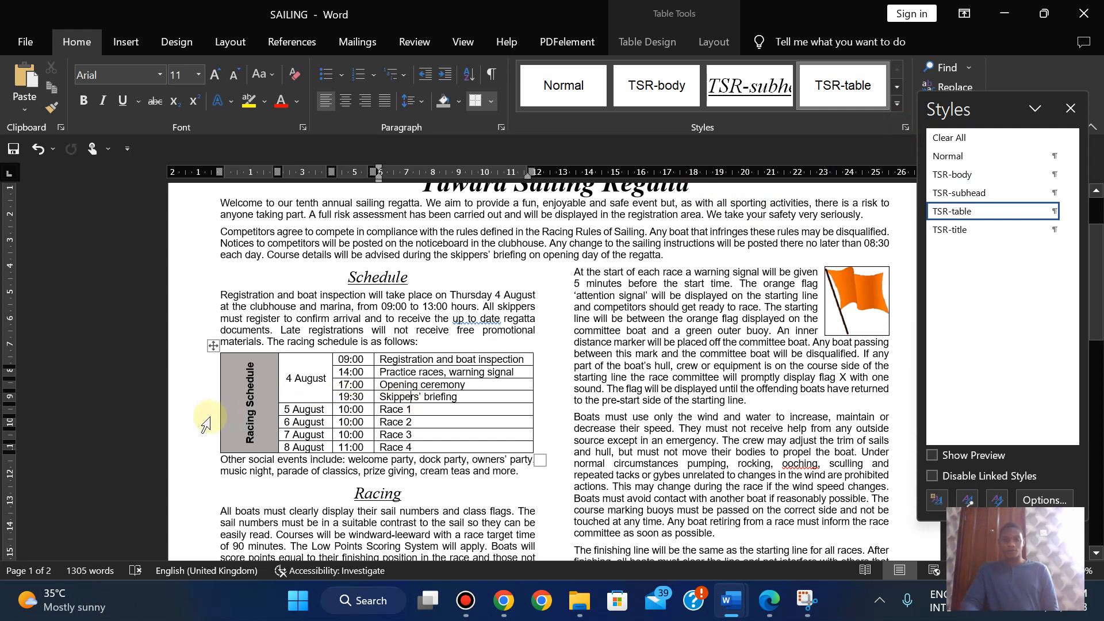
{"action": "left_click", "coordinate": [249, 417]}
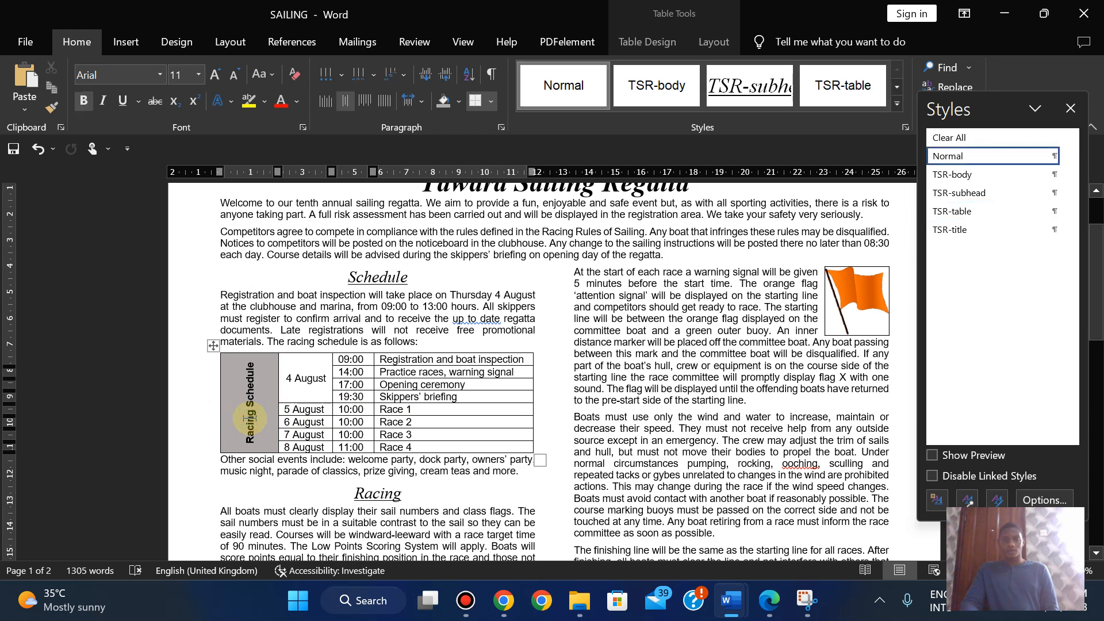
{"action": "left_click", "coordinate": [769, 602]}
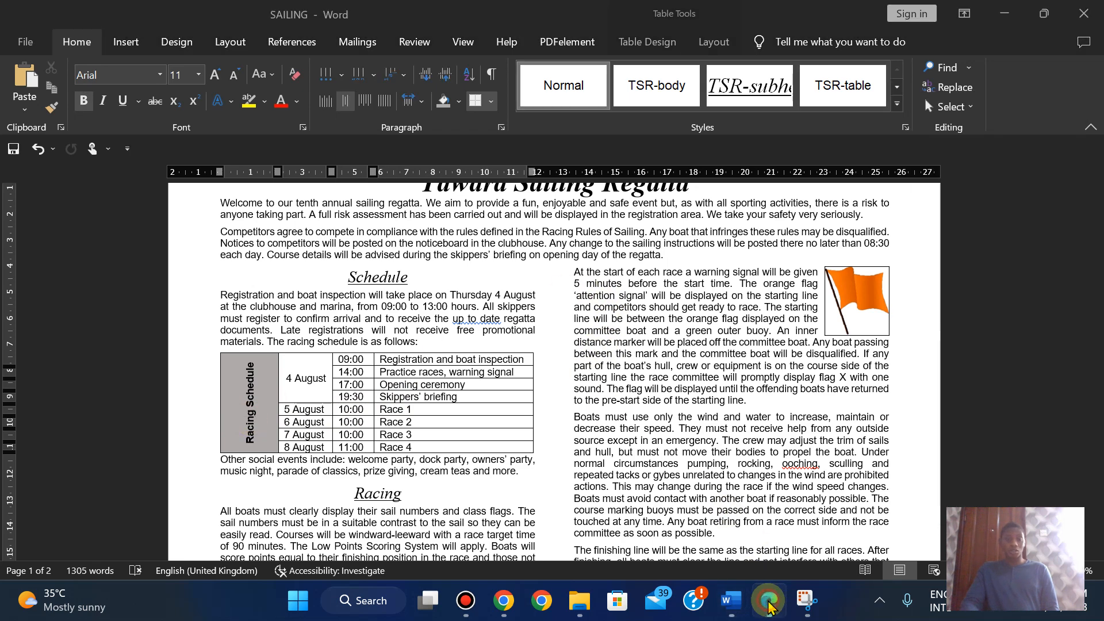
{"action": "left_click", "coordinate": [770, 602]}
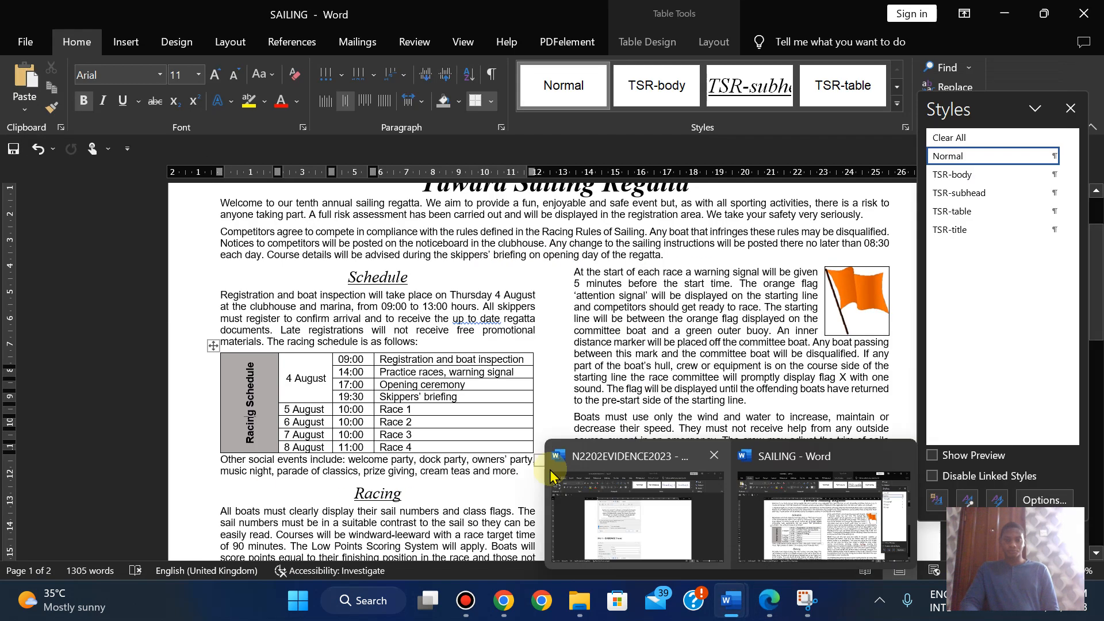
{"action": "left_click", "coordinate": [1070, 109]}
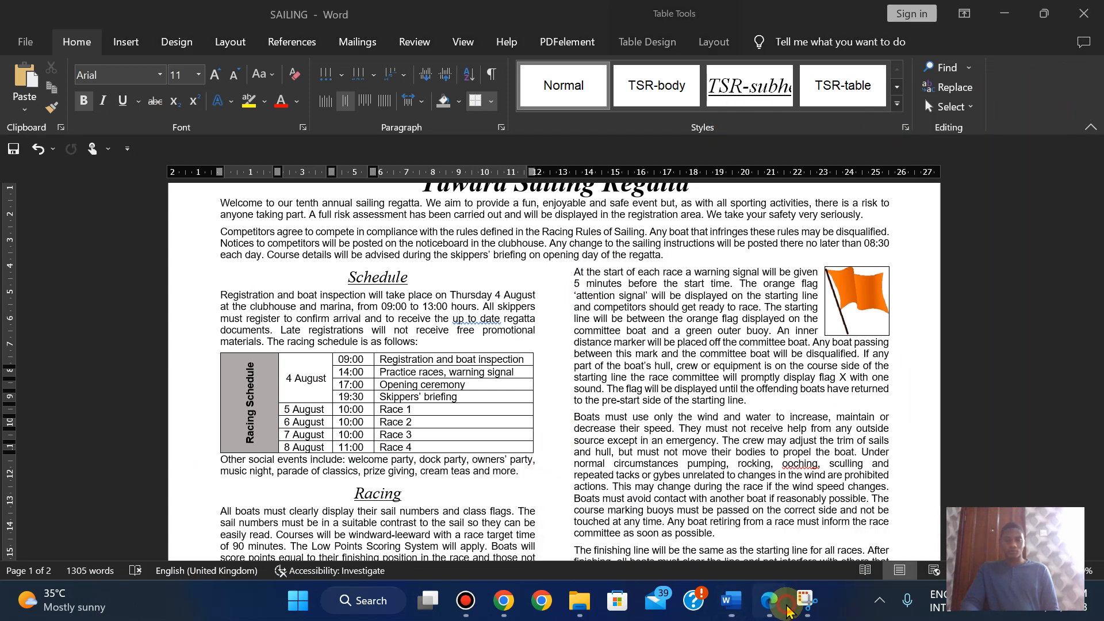
{"action": "left_click", "coordinate": [788, 611]}
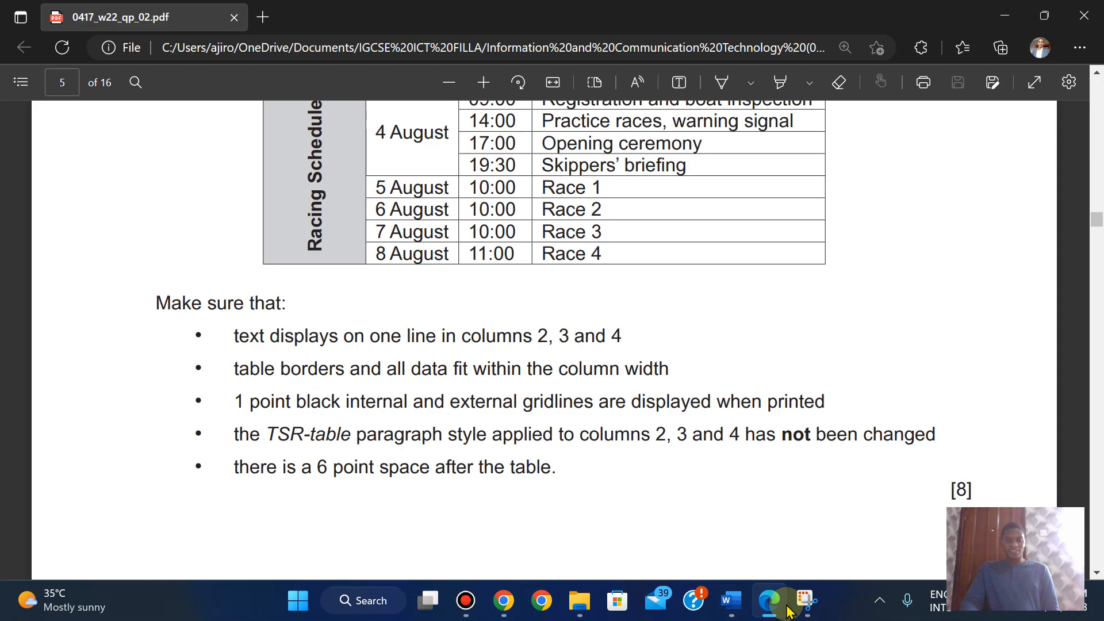
{"action": "left_click", "coordinate": [788, 611]}
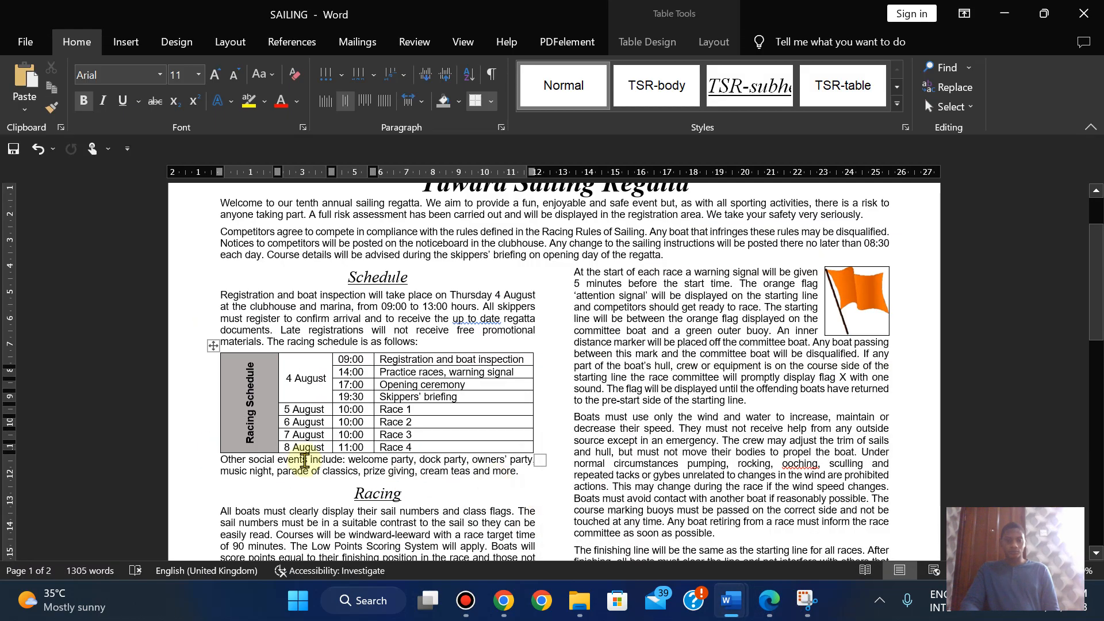
- Add an empty paragraph below the schedule table and reduce its font size to 6 pt
{"action": "left_click", "coordinate": [223, 462]}
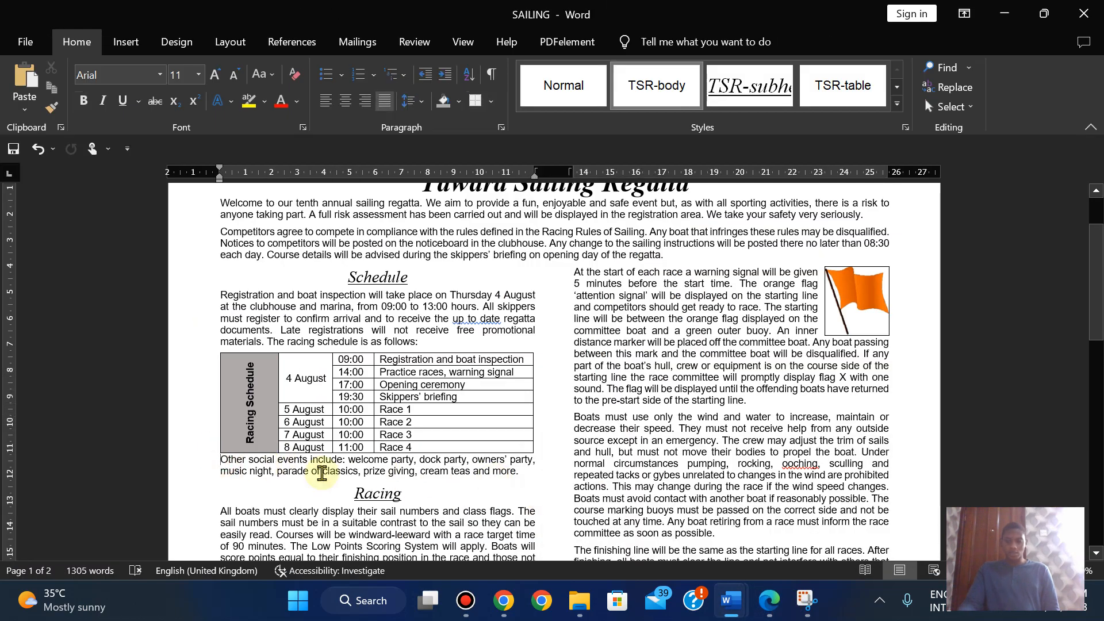
{"action": "key", "text": "Return"}
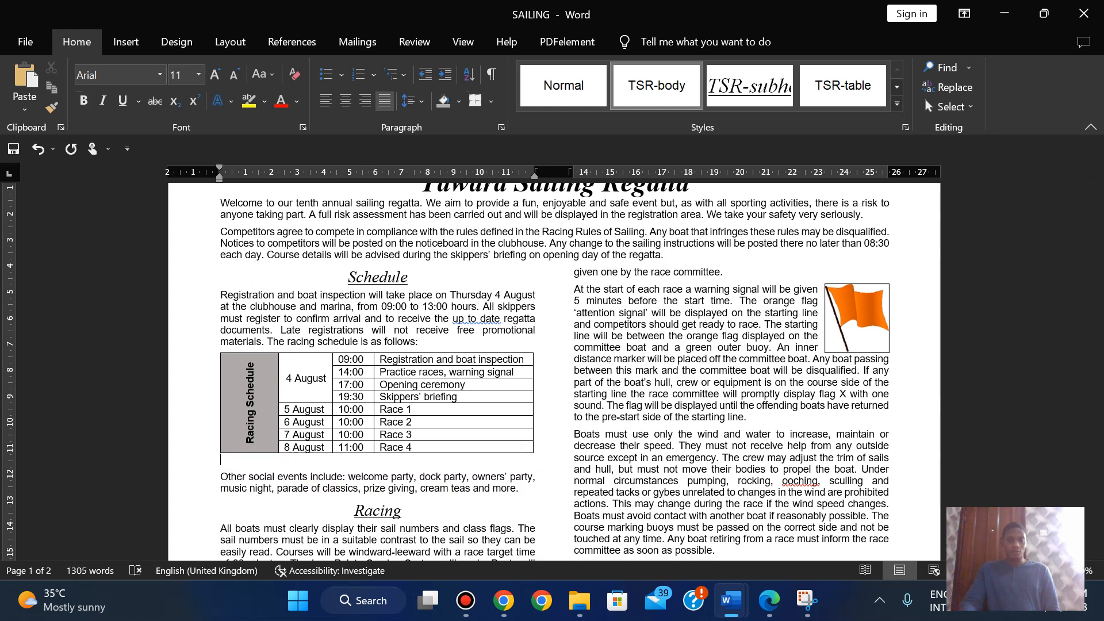
{"action": "left_click", "coordinate": [233, 76]}
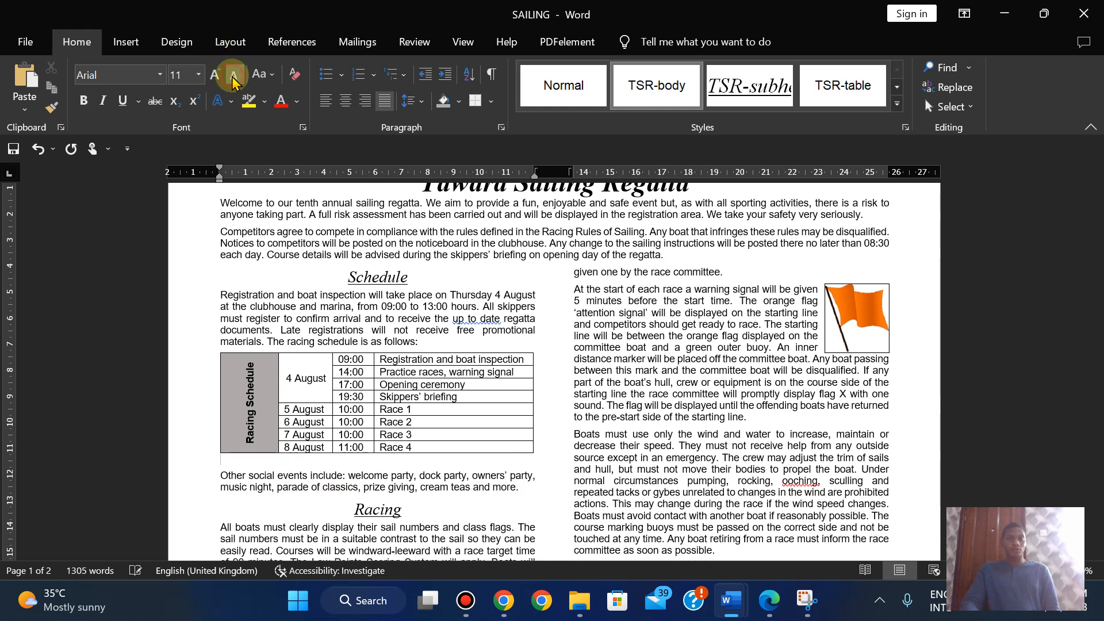
{"action": "left_click", "coordinate": [233, 78]}
{"action": "left_click", "coordinate": [233, 78]}
{"action": "left_click", "coordinate": [233, 77]}
{"action": "left_click", "coordinate": [233, 78]}
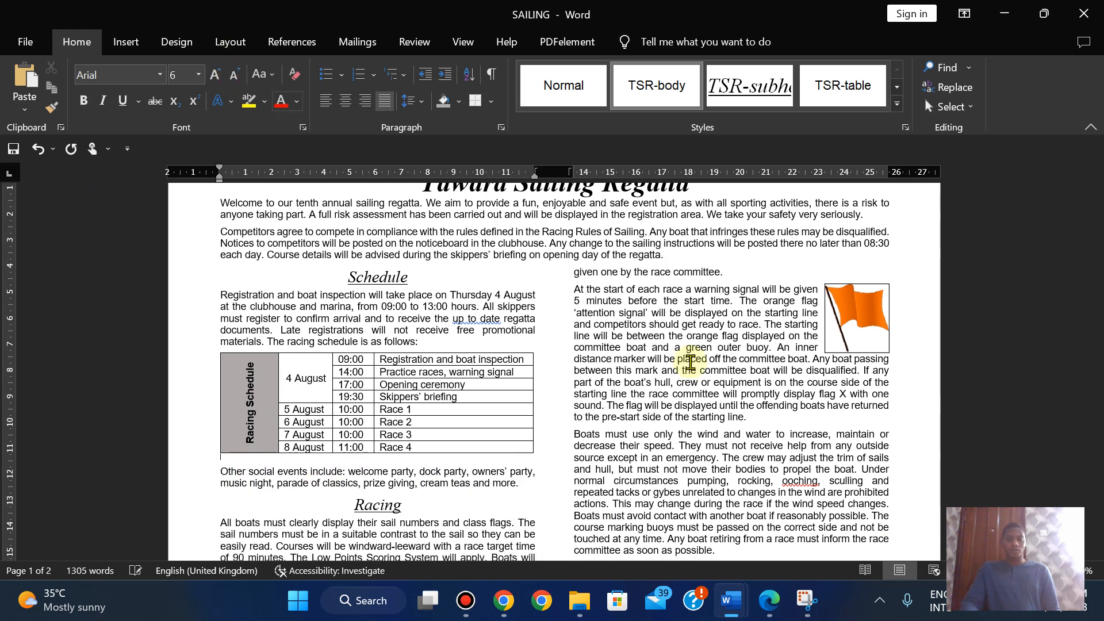
- Read step 10's spell-check requirements in the exam paper, then return to SAILING
{"action": "left_click", "coordinate": [768, 600]}
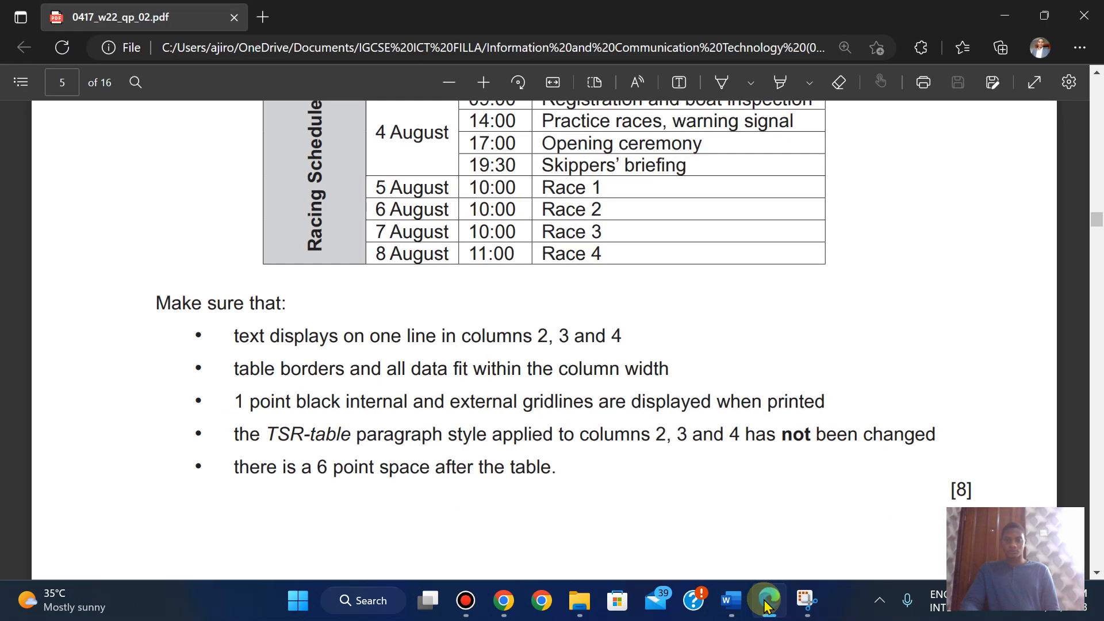
{"action": "scroll", "coordinate": [658, 391], "scroll_direction": "down", "scroll_amount": 1}
{"action": "scroll", "coordinate": [658, 391], "scroll_direction": "down", "scroll_amount": 8}
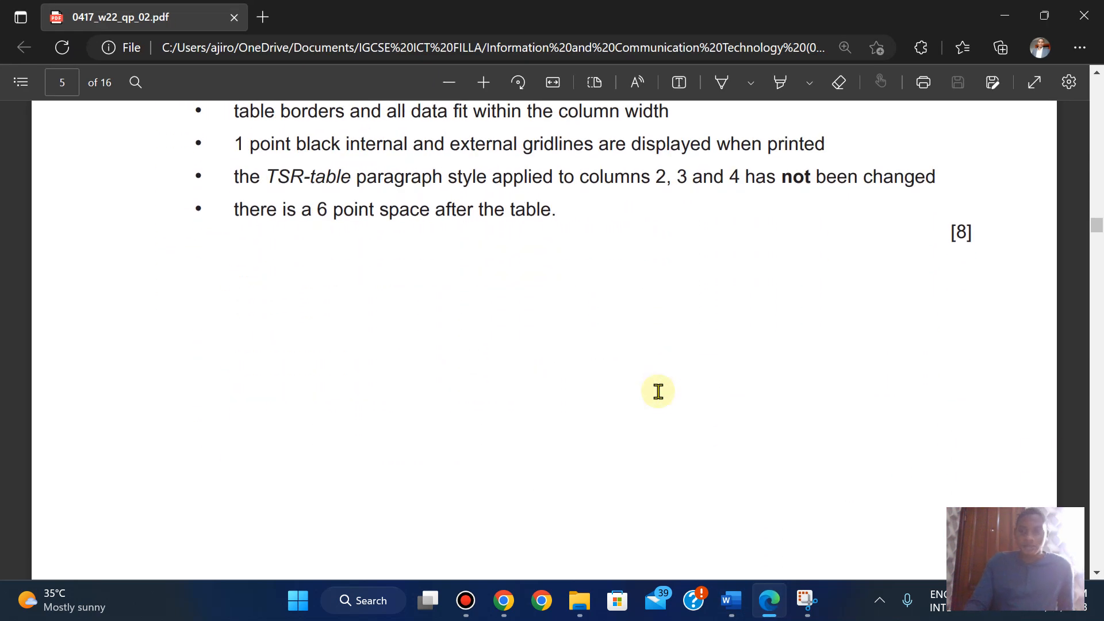
{"action": "scroll", "coordinate": [658, 391], "scroll_direction": "down", "scroll_amount": 5}
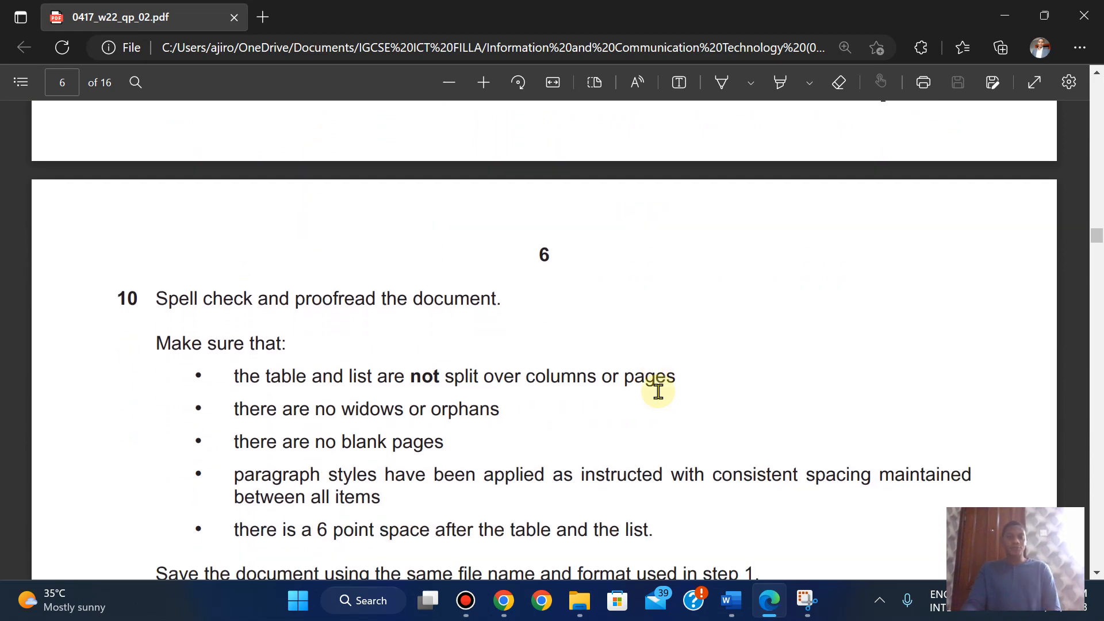
{"action": "mouse_move", "coordinate": [732, 600]}
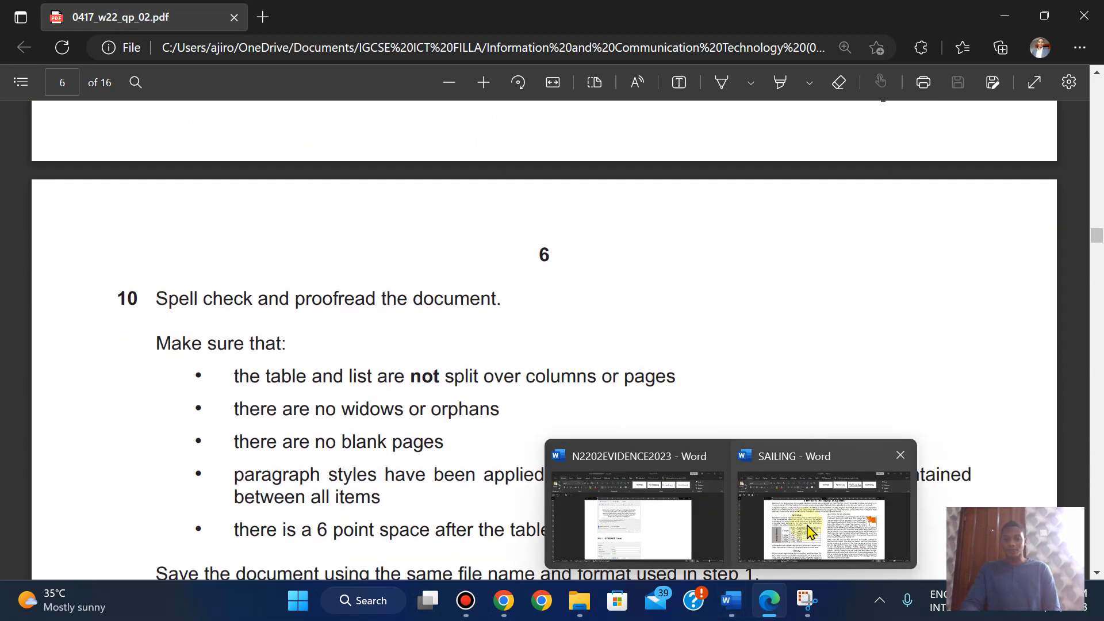
{"action": "left_click", "coordinate": [822, 543]}
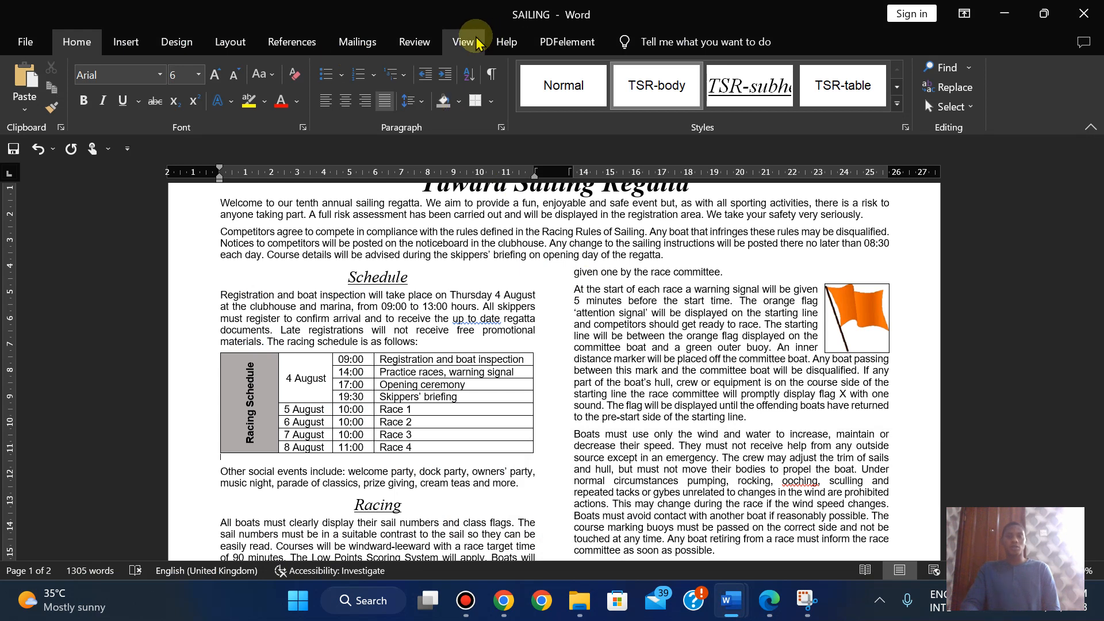
- Spell-check SAILING: ignore ooching, third party and up to date; accept the comma after infringement
{"action": "left_click", "coordinate": [414, 42]}
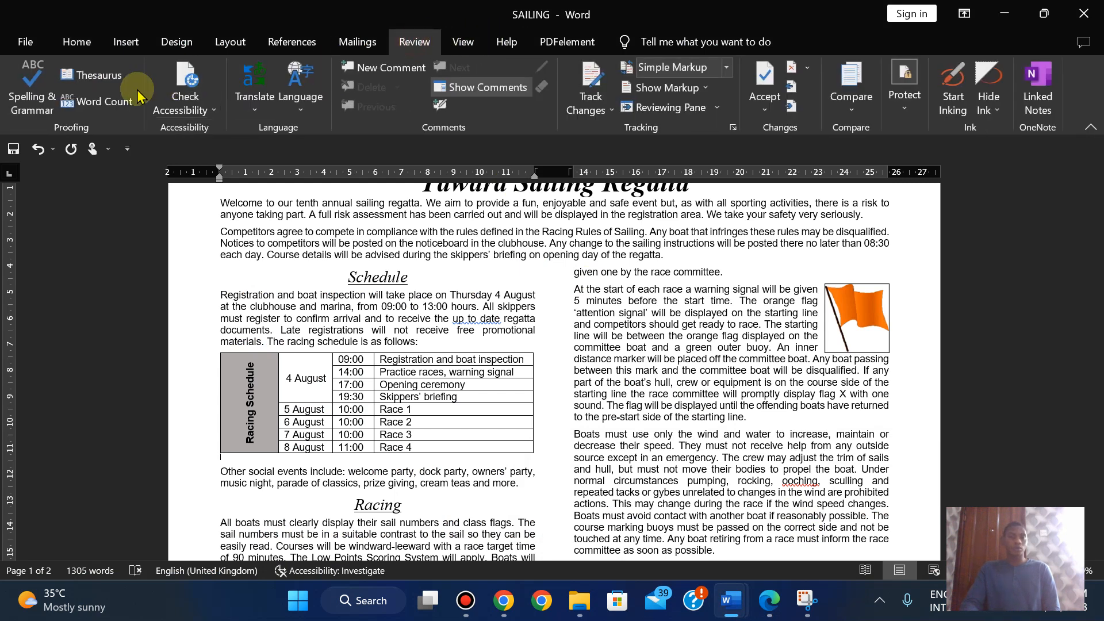
{"action": "left_click", "coordinate": [45, 99]}
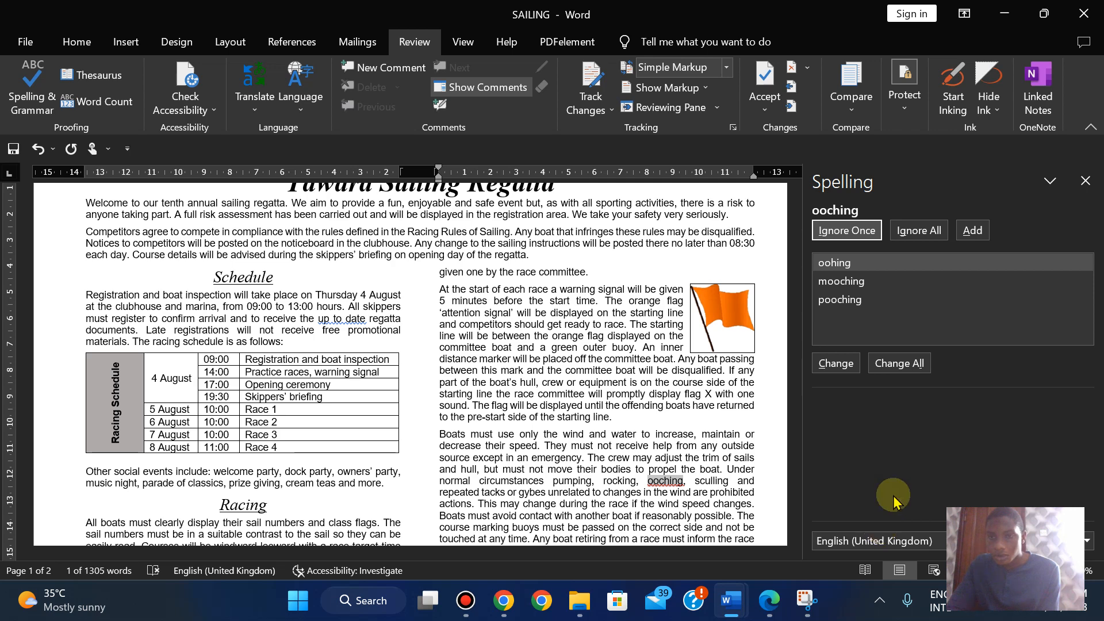
{"action": "left_click", "coordinate": [847, 230]}
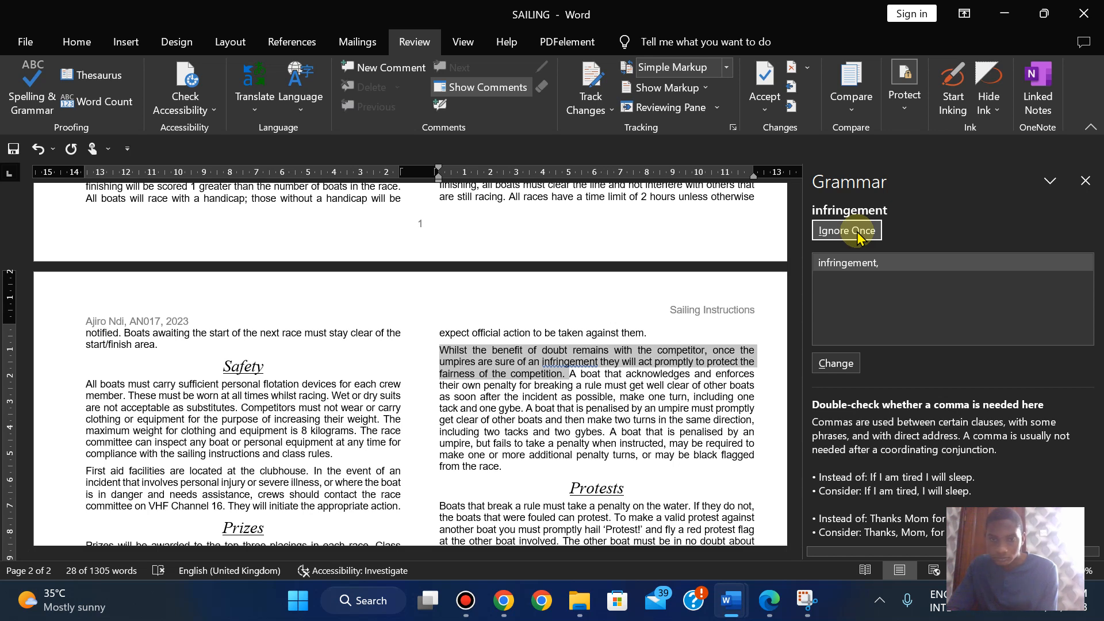
{"action": "left_click", "coordinate": [836, 373]}
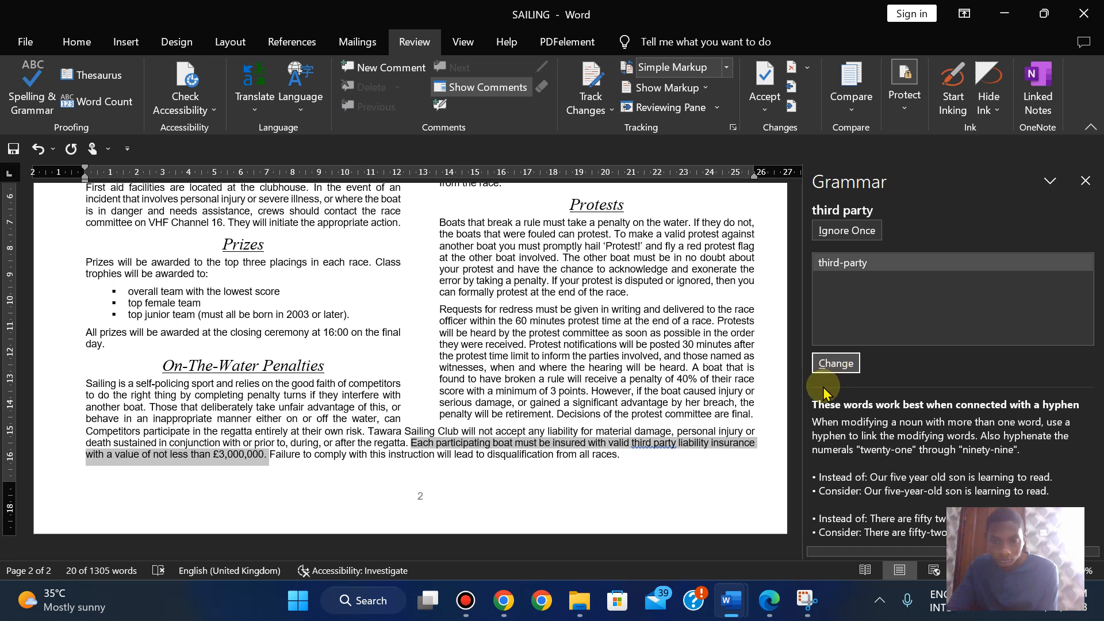
{"action": "left_click", "coordinate": [847, 231]}
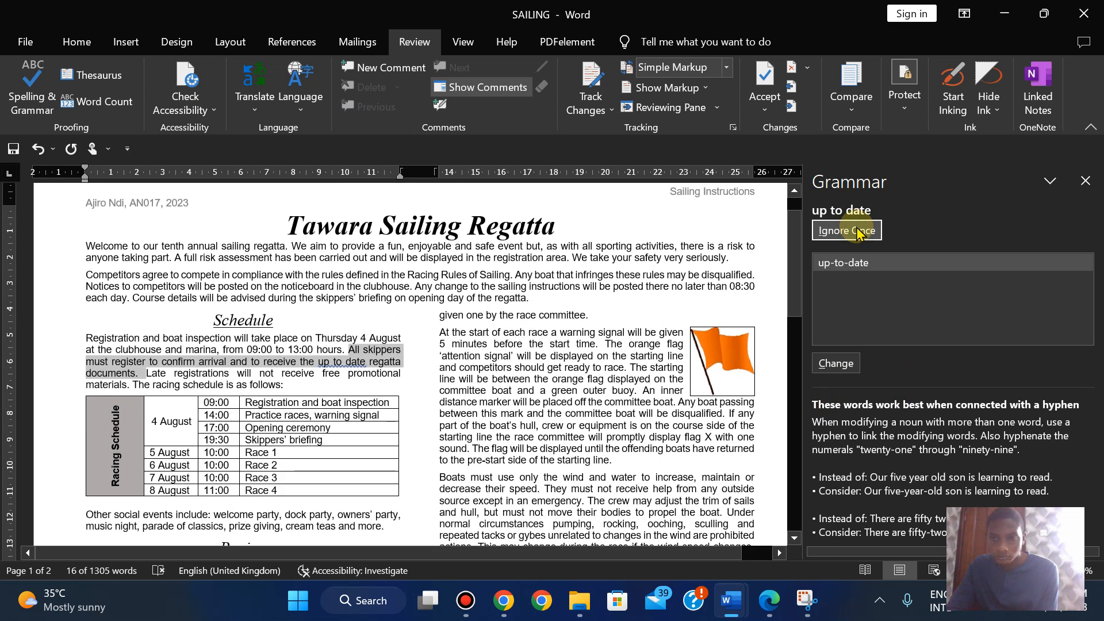
{"action": "left_click", "coordinate": [857, 231]}
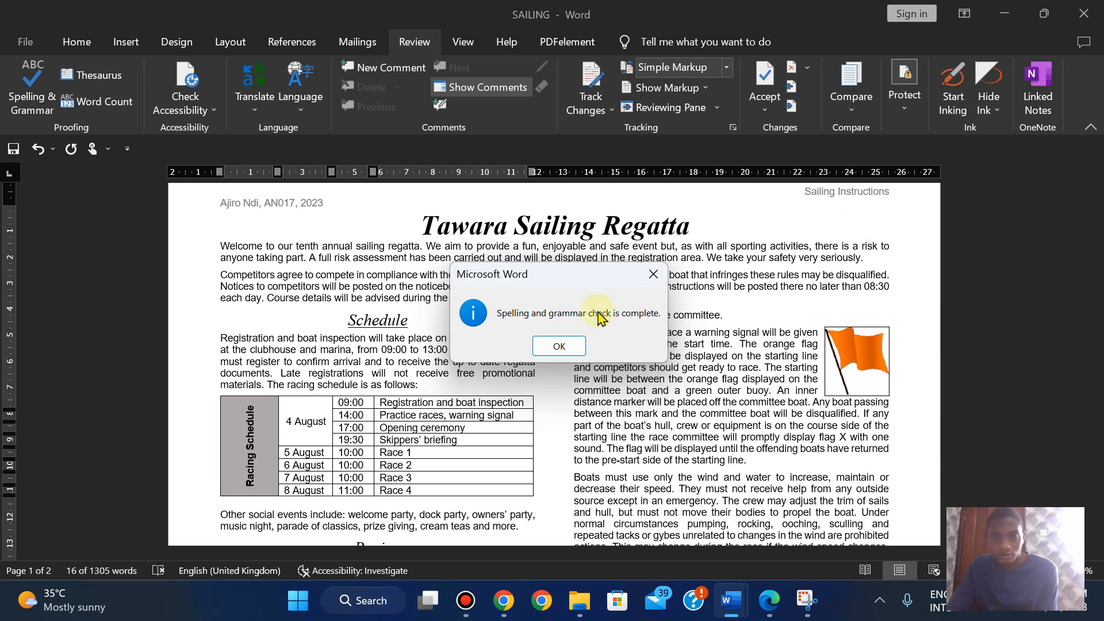
{"action": "left_click", "coordinate": [561, 347]}
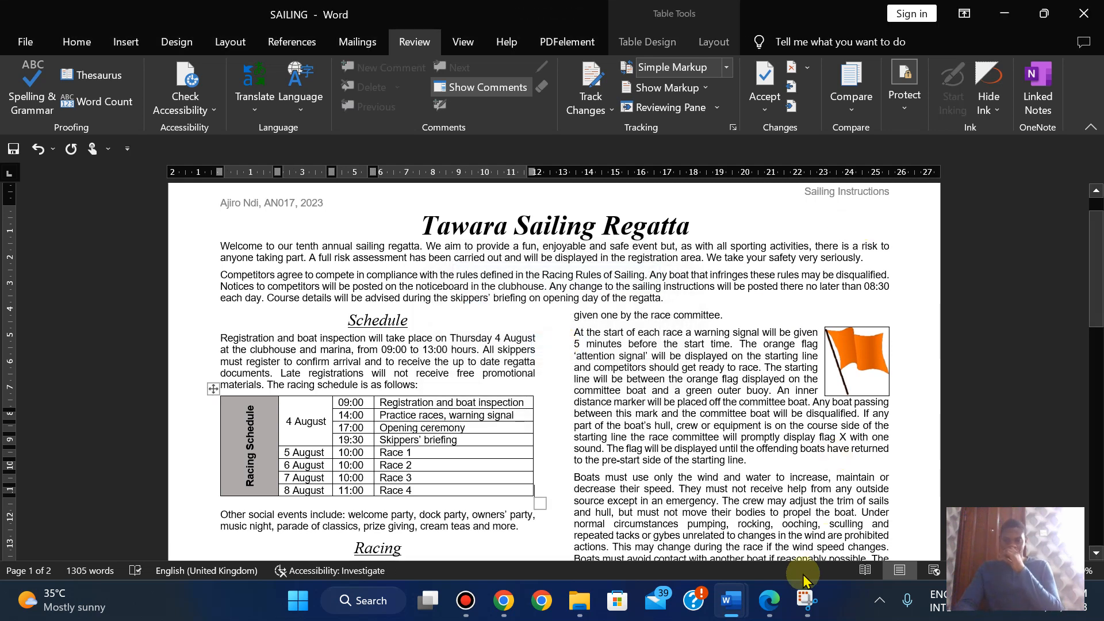
{"action": "left_click", "coordinate": [770, 601]}
- Cross-check SAILING's two pages against the exam paper's proofreading and printout instructions
{"action": "key", "text": "Down"}
{"action": "key", "text": "Down"}
{"action": "key", "text": "Down"}
{"action": "key", "text": "Down"}
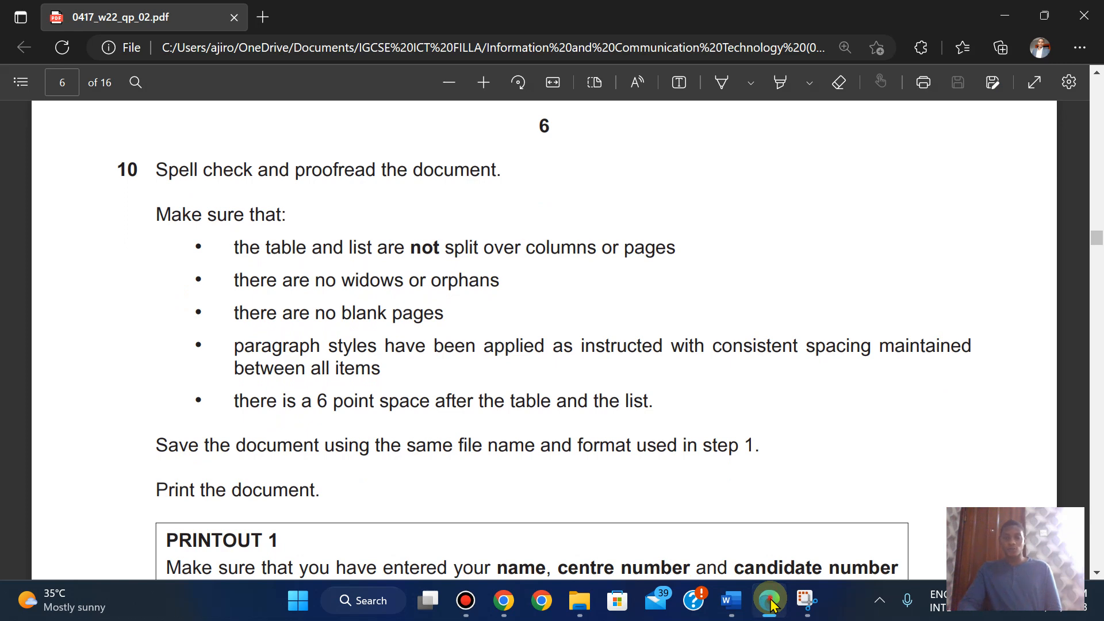
{"action": "left_click", "coordinate": [770, 600]}
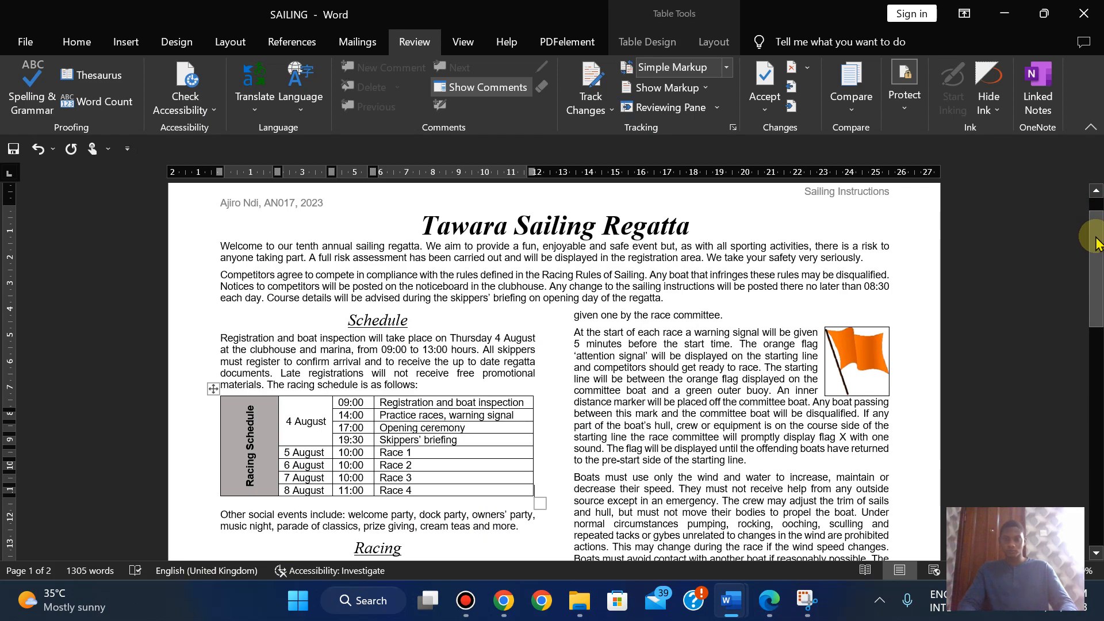
{"action": "mouse_move", "coordinate": [1095, 241]}
{"action": "left_mouse_down"}
{"action": "mouse_move", "coordinate": [1075, 485]}
{"action": "mouse_move", "coordinate": [1084, 252]}
{"action": "left_mouse_up"}
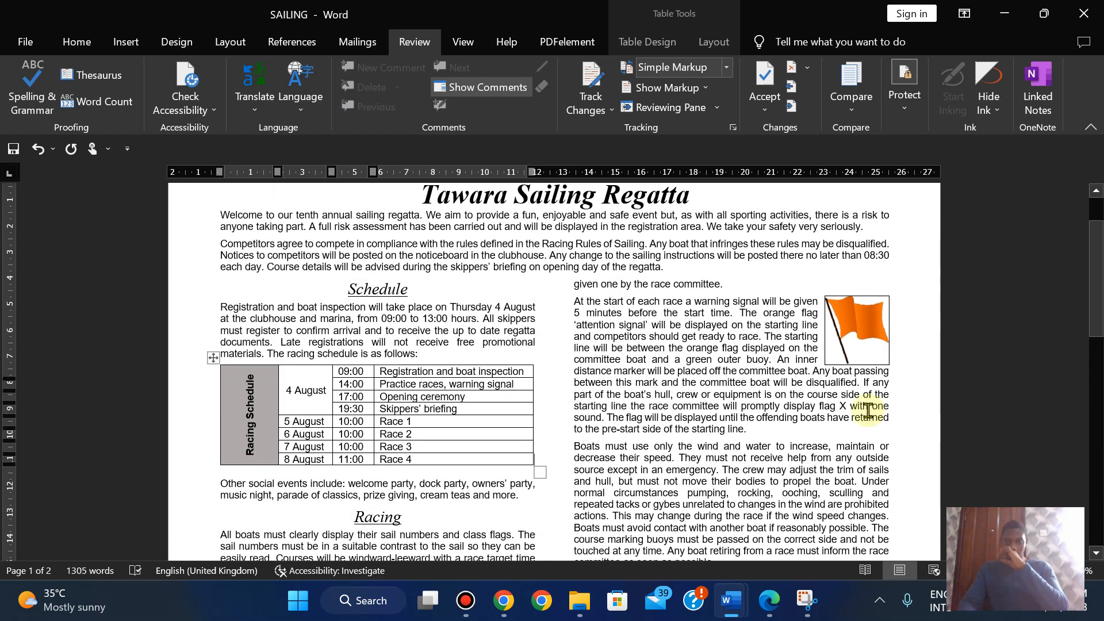
{"action": "left_click", "coordinate": [770, 601]}
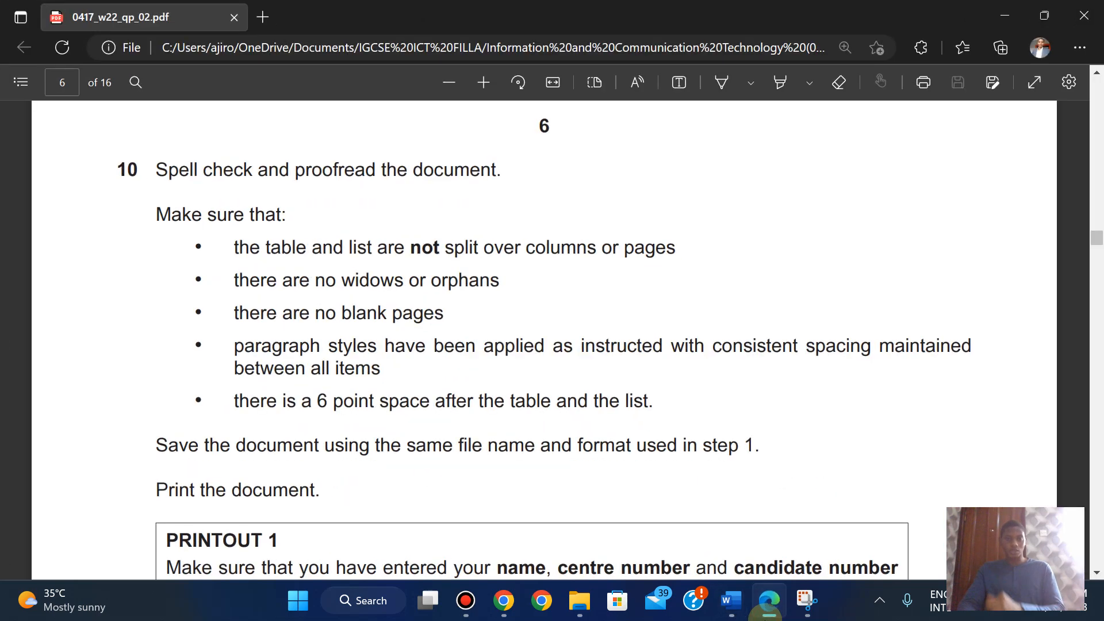
{"action": "left_click", "coordinate": [769, 601]}
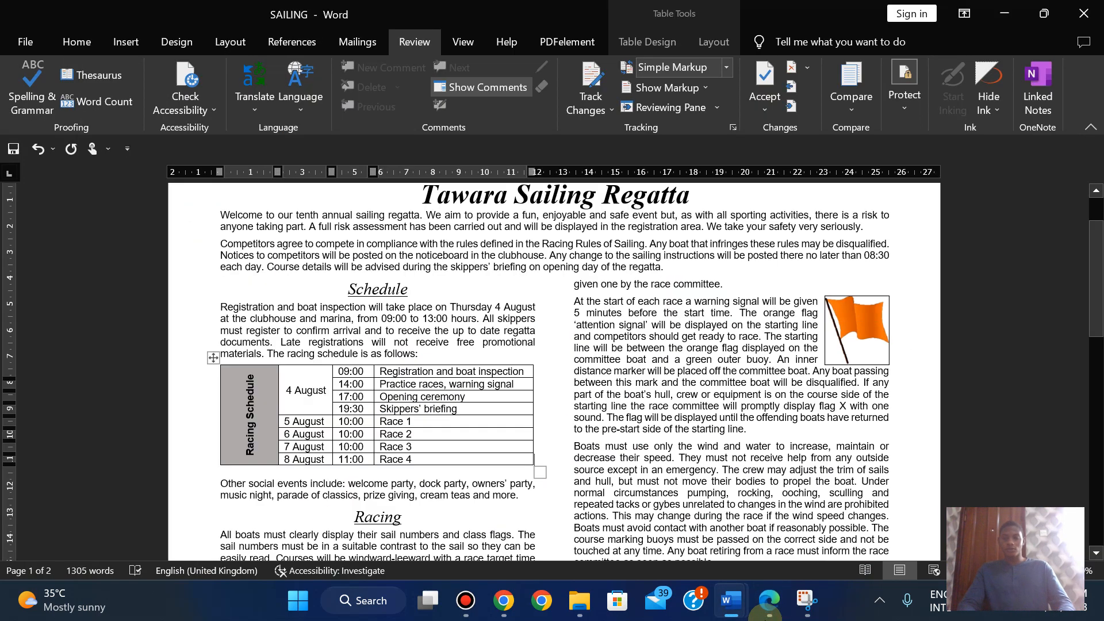
{"action": "left_click", "coordinate": [770, 600]}
{"action": "left_click", "coordinate": [766, 615]}
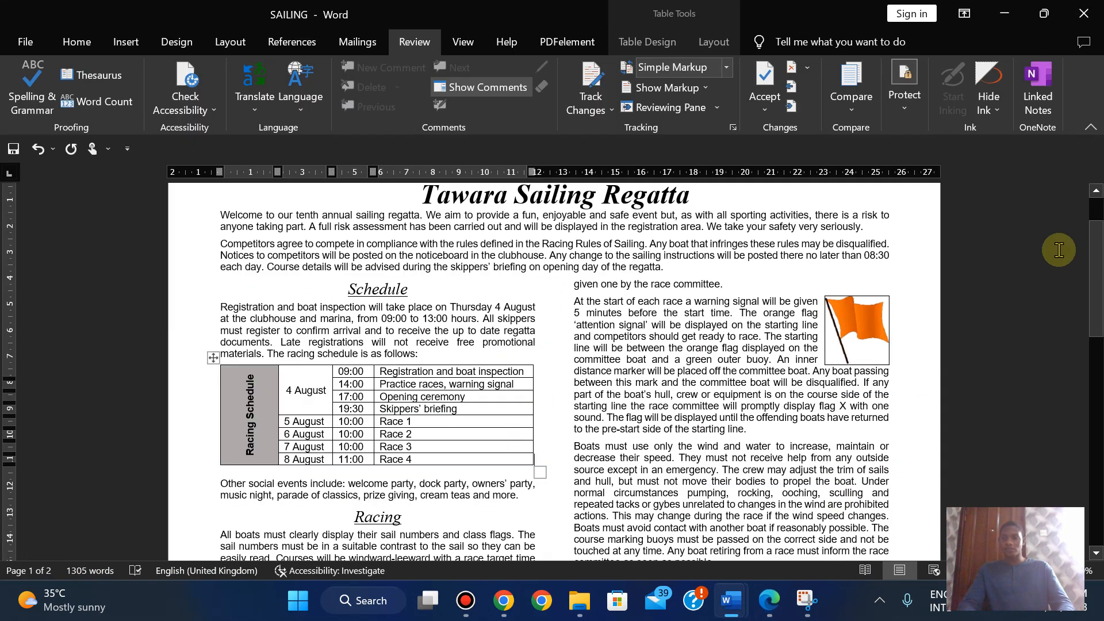
{"action": "left_click_drag", "start_coordinate": [1095, 269], "coordinate": [1094, 193]}
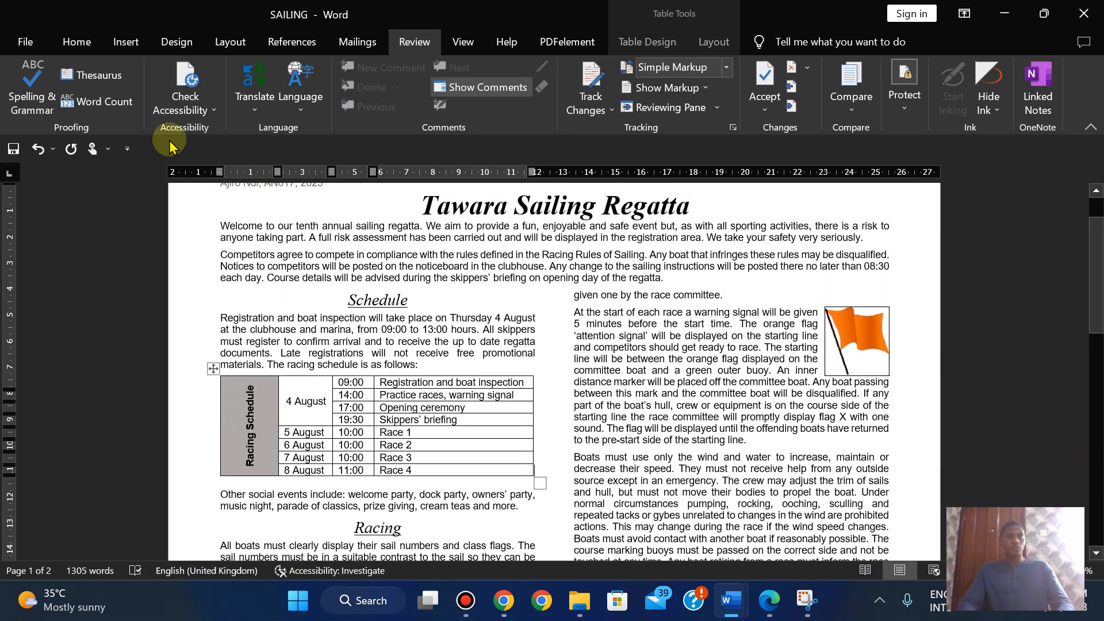
{"action": "left_click", "coordinate": [76, 41]}
{"action": "left_click", "coordinate": [499, 126]}
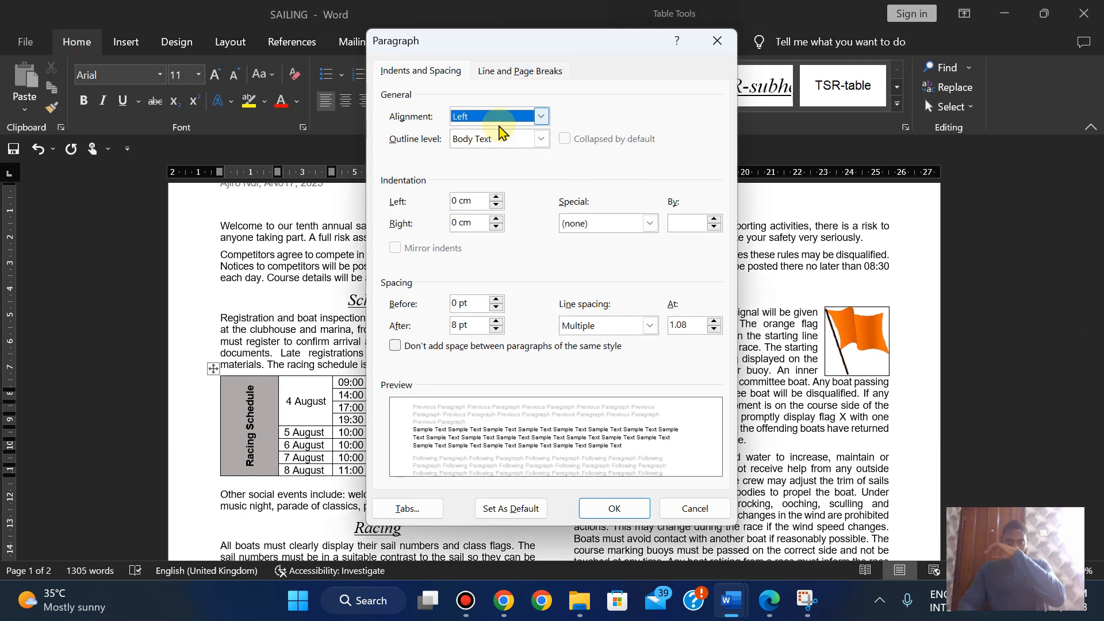
{"action": "left_click", "coordinate": [517, 71]}
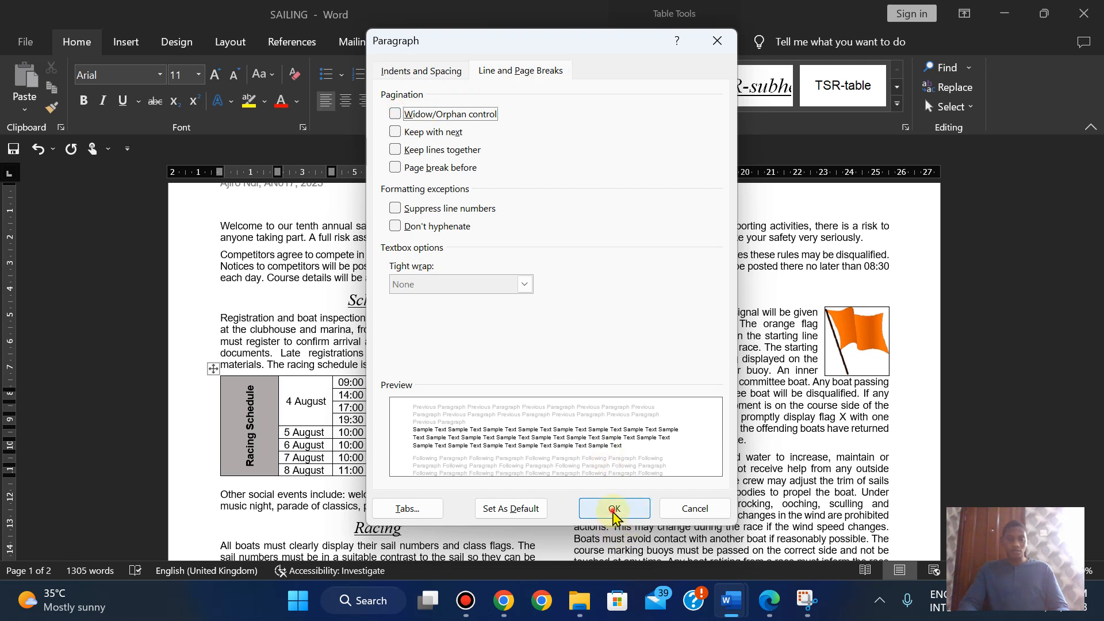
{"action": "left_click", "coordinate": [614, 512]}
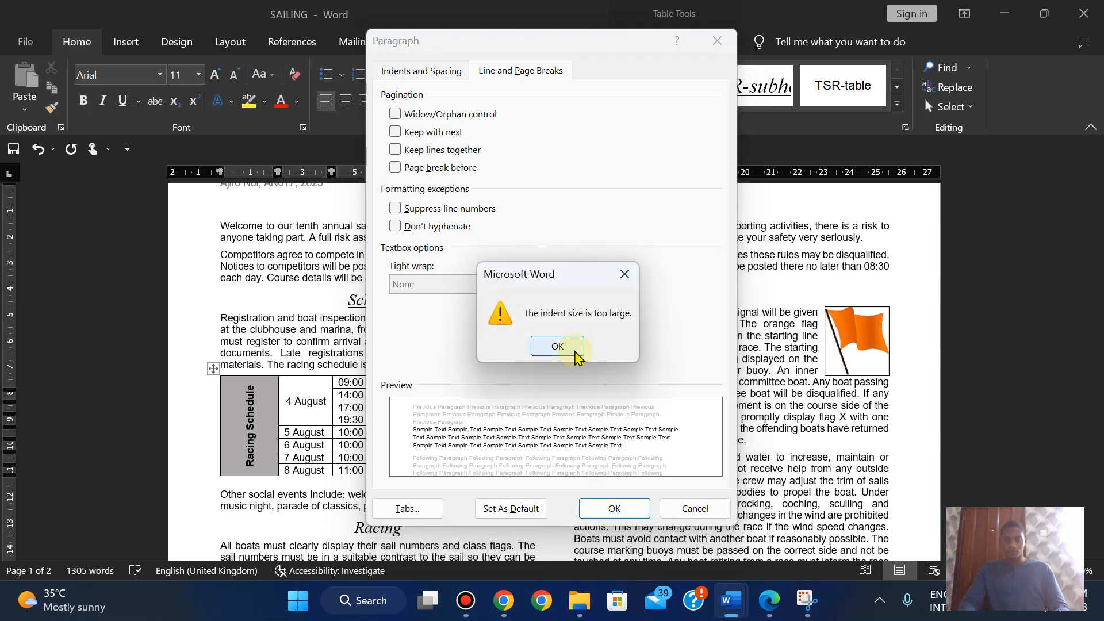
{"action": "left_click", "coordinate": [574, 348]}
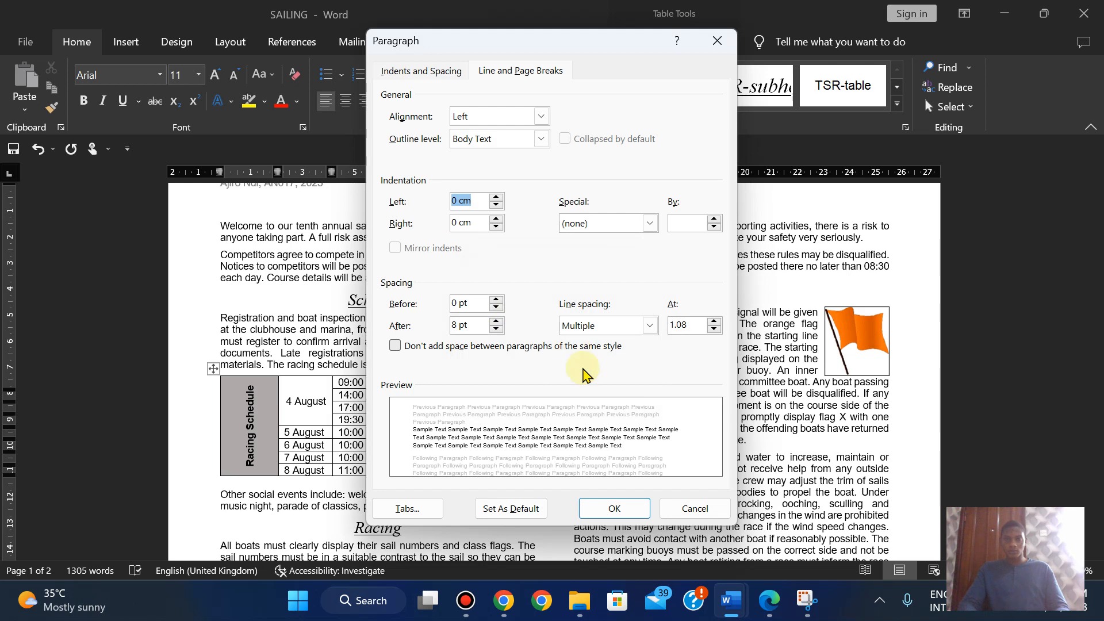
{"action": "left_click", "coordinate": [621, 510]}
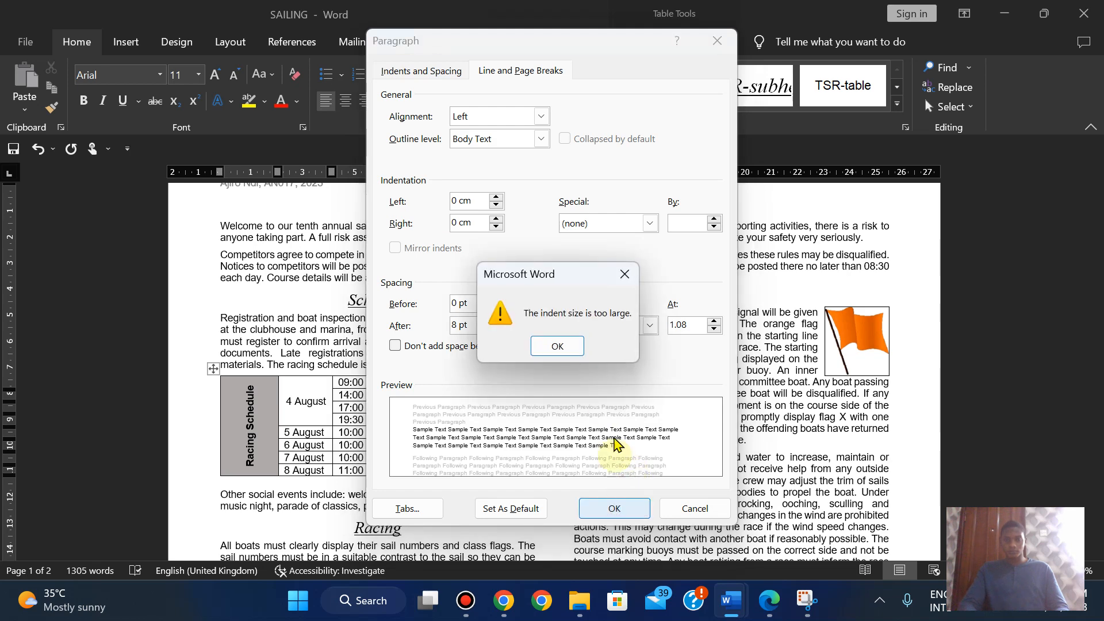
{"action": "left_click", "coordinate": [623, 275]}
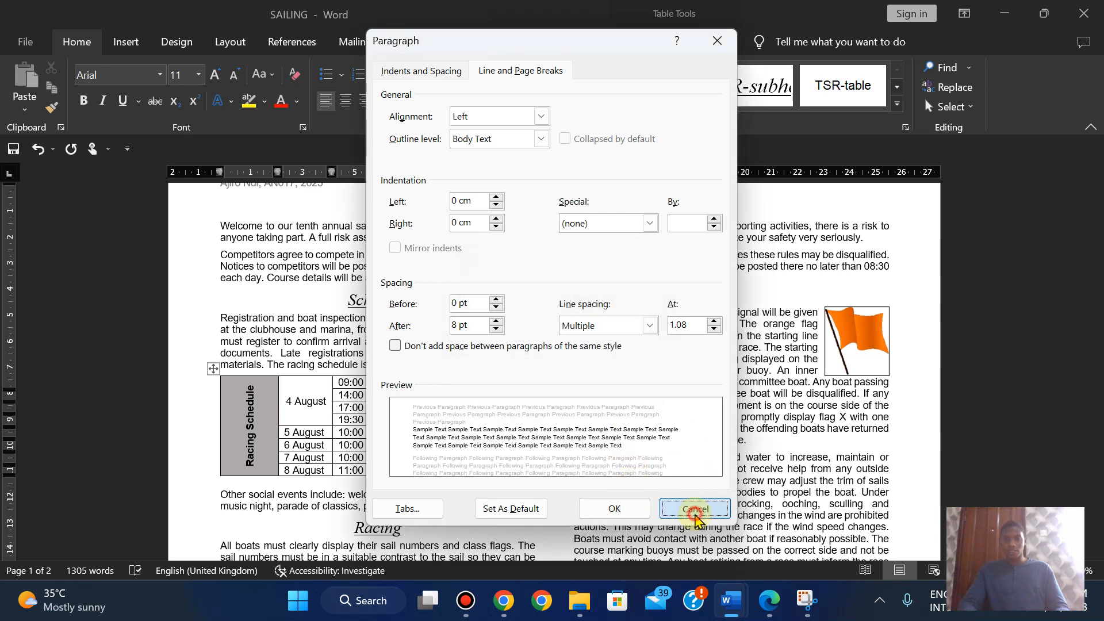
{"action": "left_click", "coordinate": [696, 510]}
{"action": "left_click", "coordinate": [501, 127]}
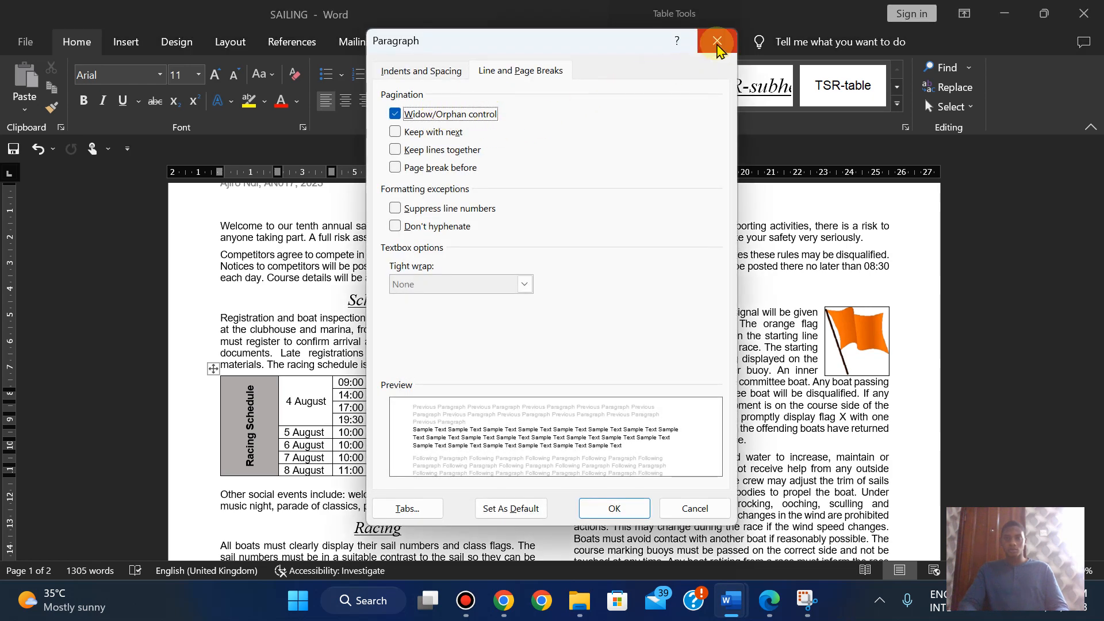
{"action": "left_click", "coordinate": [717, 45]}
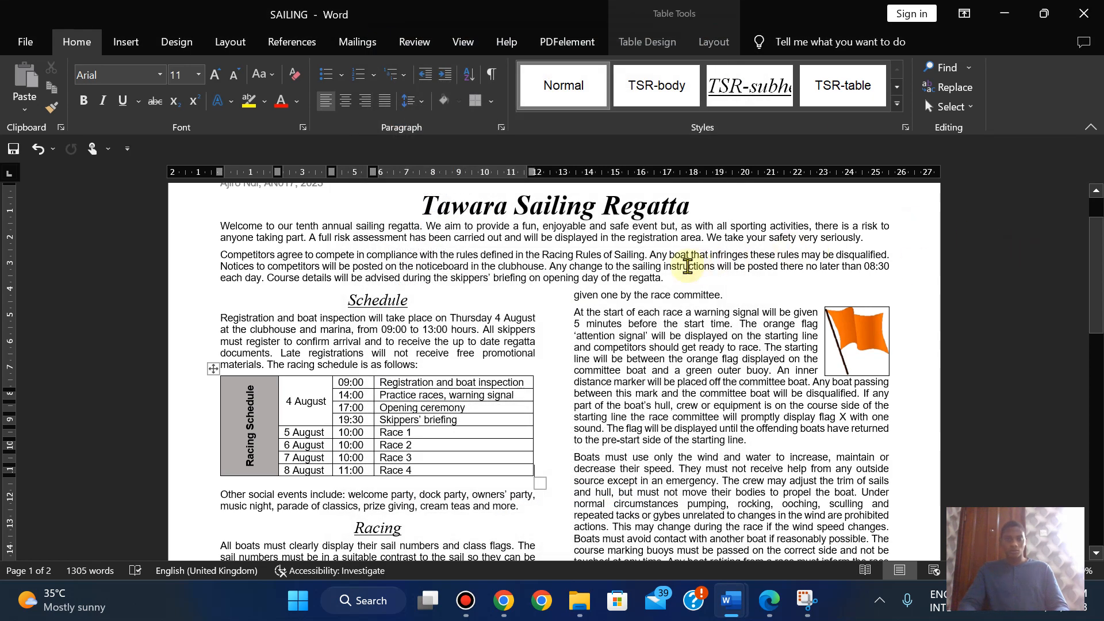
- Scroll SAILING, place the cursor in the right-column text, and switch to the exam paper PDF
{"action": "mouse_move", "coordinate": [1096, 235]}
{"action": "left_mouse_down"}
{"action": "mouse_move", "coordinate": [1095, 484]}
{"action": "mouse_move", "coordinate": [1096, 253]}
{"action": "left_mouse_up"}
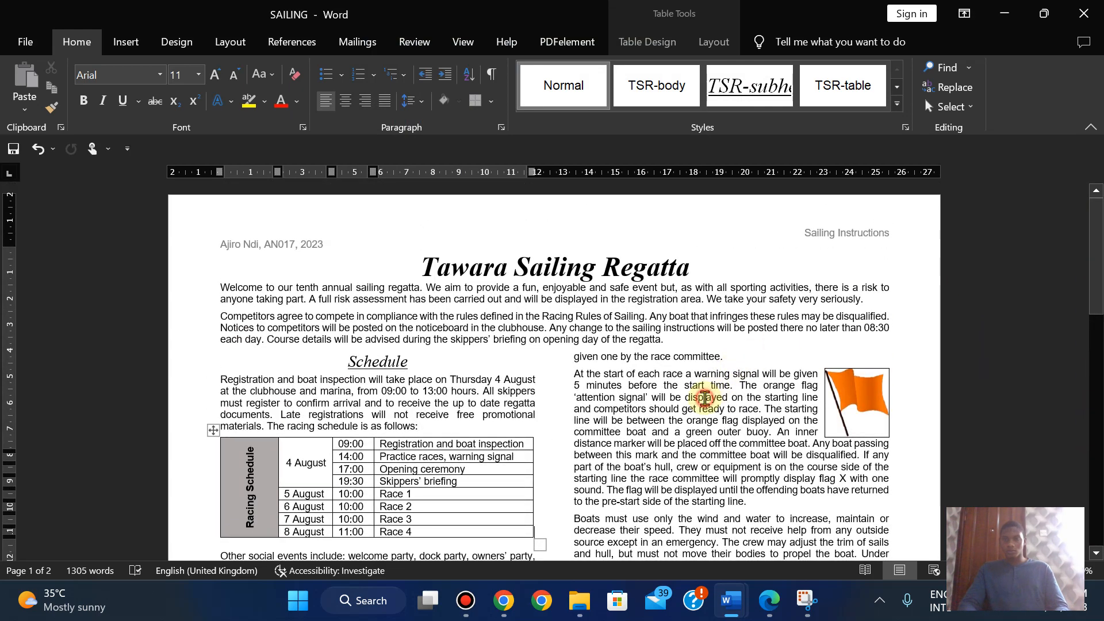
{"action": "left_click", "coordinate": [704, 396]}
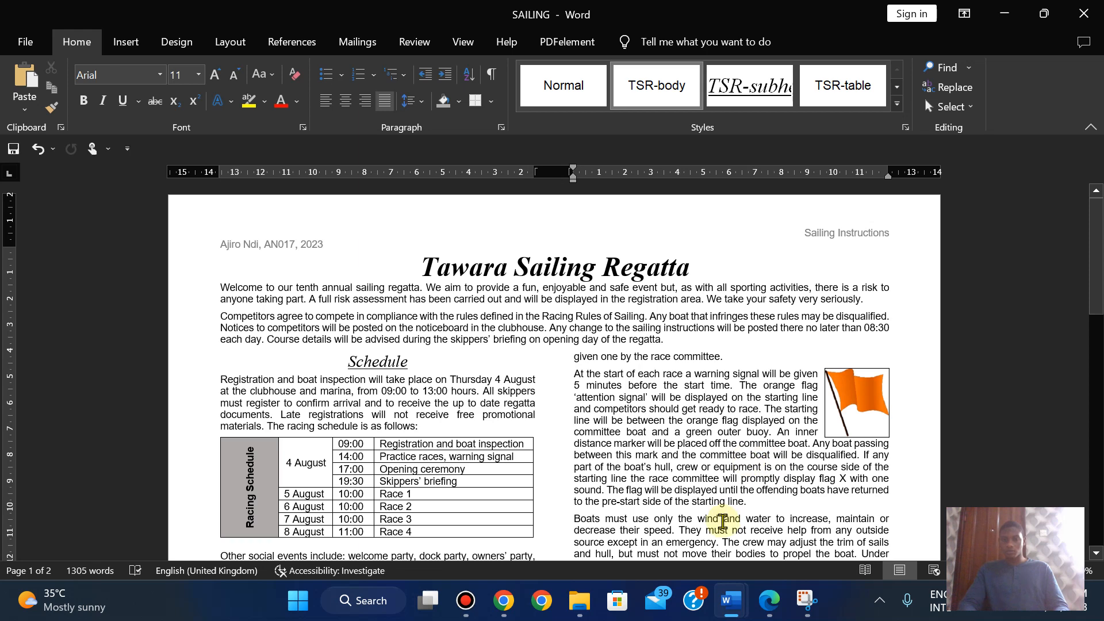
{"action": "left_click", "coordinate": [770, 604]}
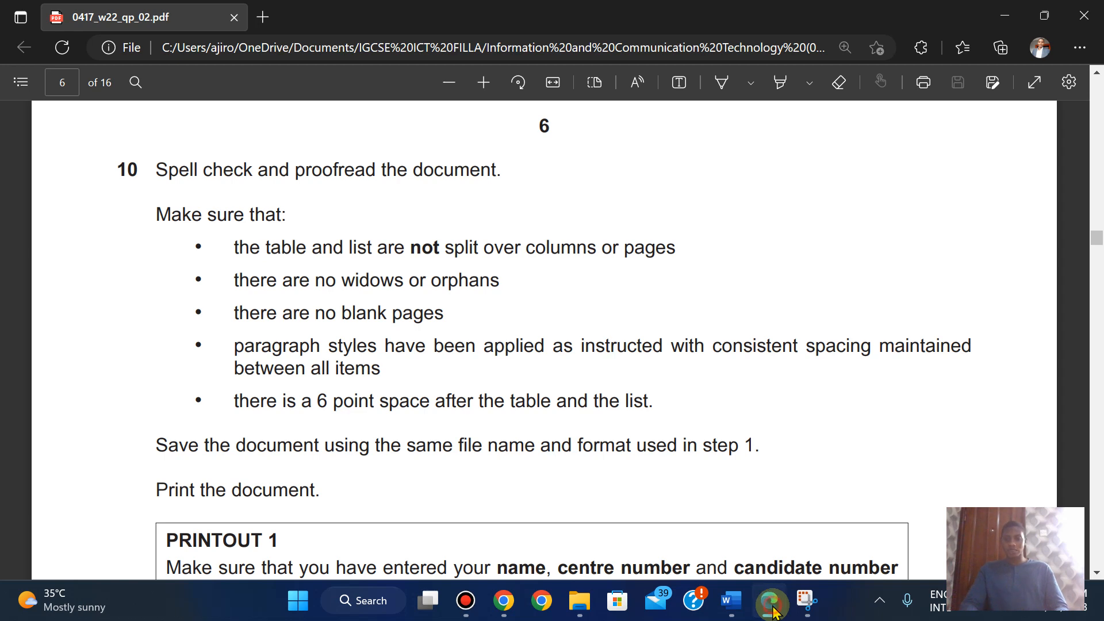
- Scroll to SAILING's page 2 Prizes list, reread step 10 in the PDF, then minimise Edge
{"action": "left_click", "coordinate": [770, 602]}
{"action": "left_click_drag", "start_coordinate": [1092, 253], "coordinate": [1056, 521]}
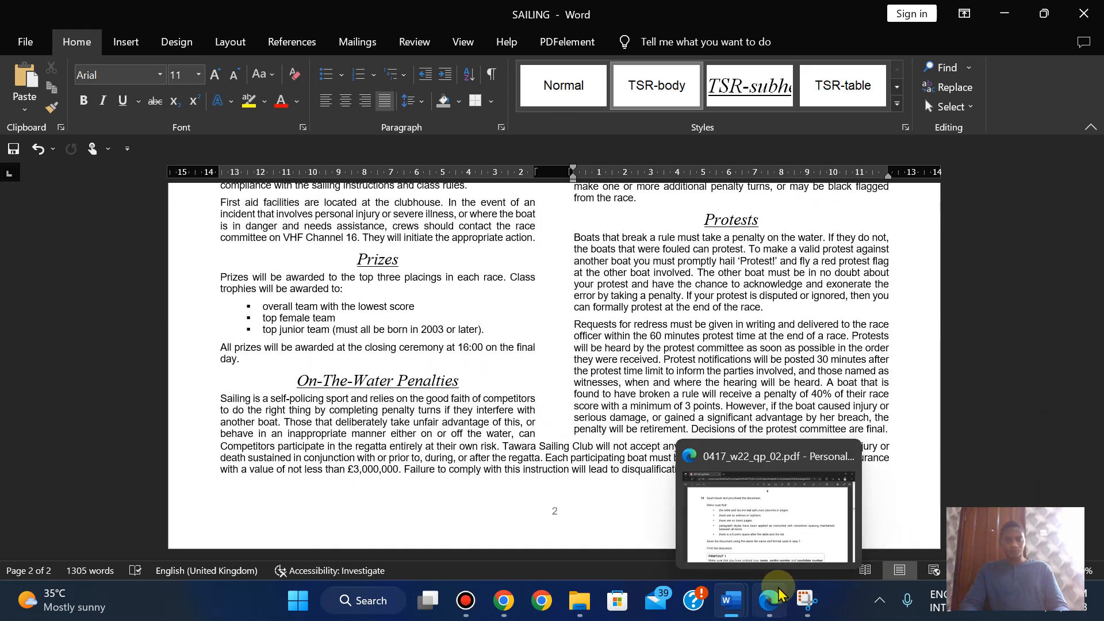
{"action": "left_click", "coordinate": [779, 592]}
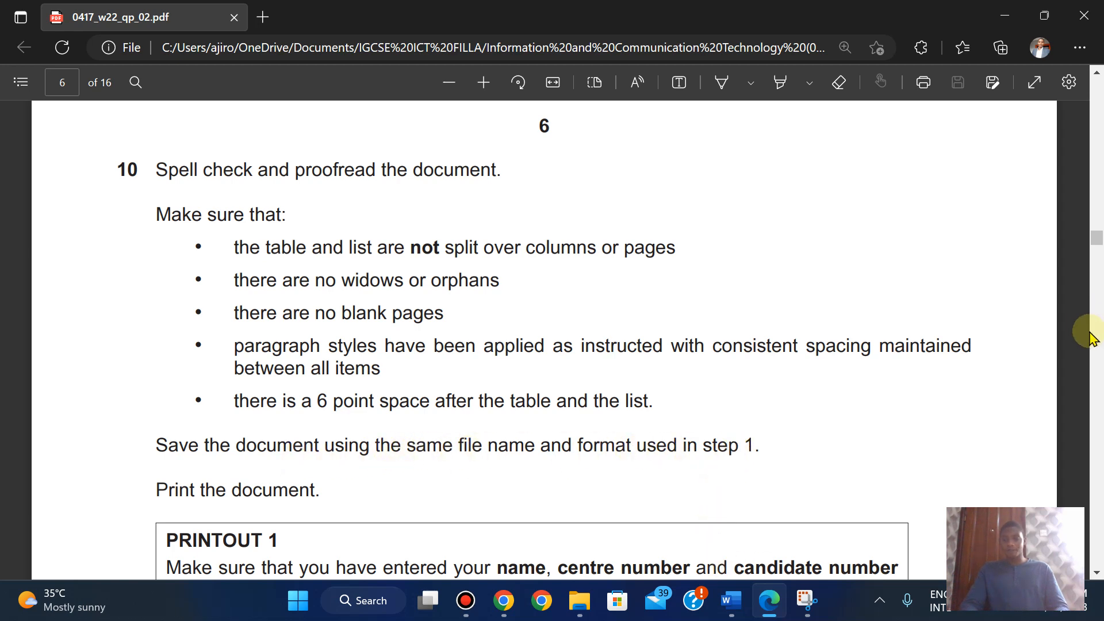
{"action": "mouse_move", "coordinate": [1099, 252]}
{"action": "left_mouse_down"}
{"action": "mouse_move", "coordinate": [1095, 129]}
{"action": "mouse_move", "coordinate": [1094, 238]}
{"action": "left_mouse_up"}
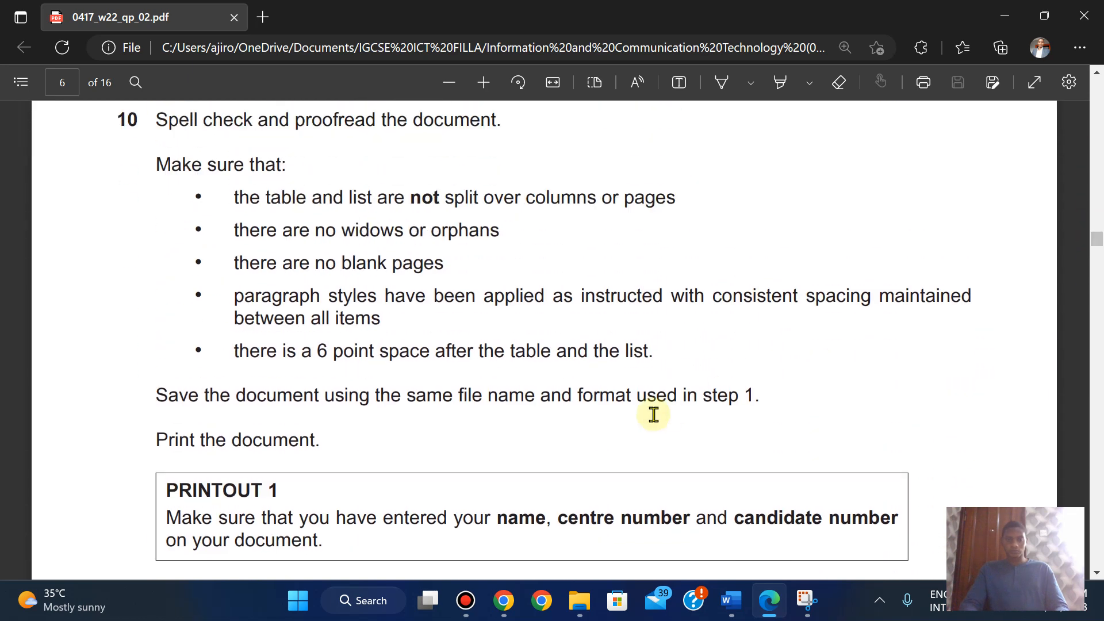
{"action": "left_click", "coordinate": [765, 603]}
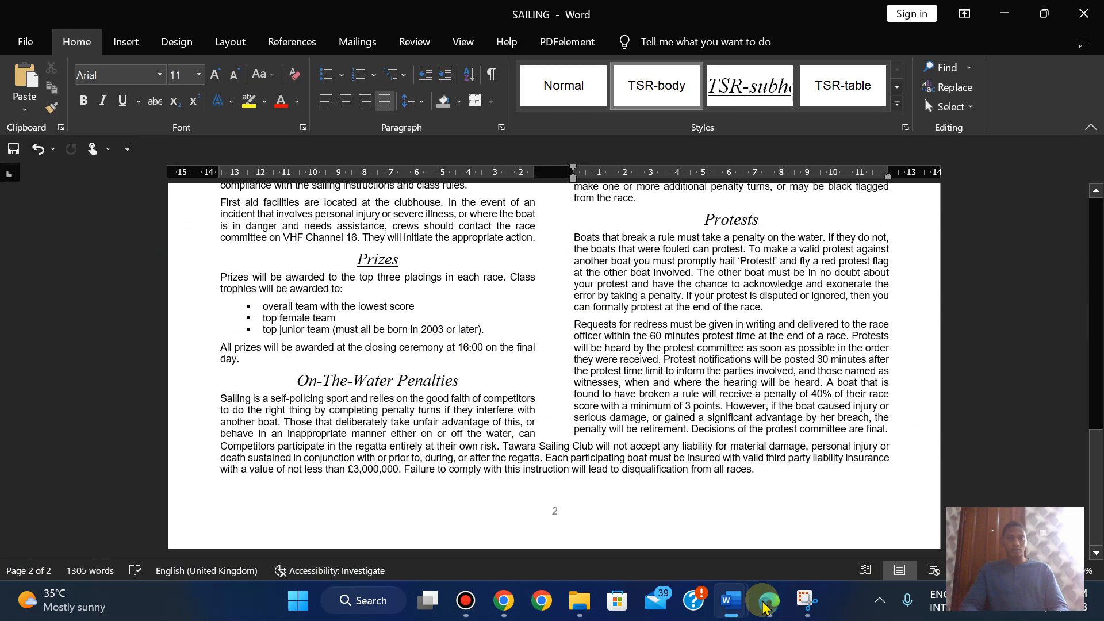
- Save SAILING and preview pages 1 and 2 of the printout
{"action": "left_click", "coordinate": [20, 34]}
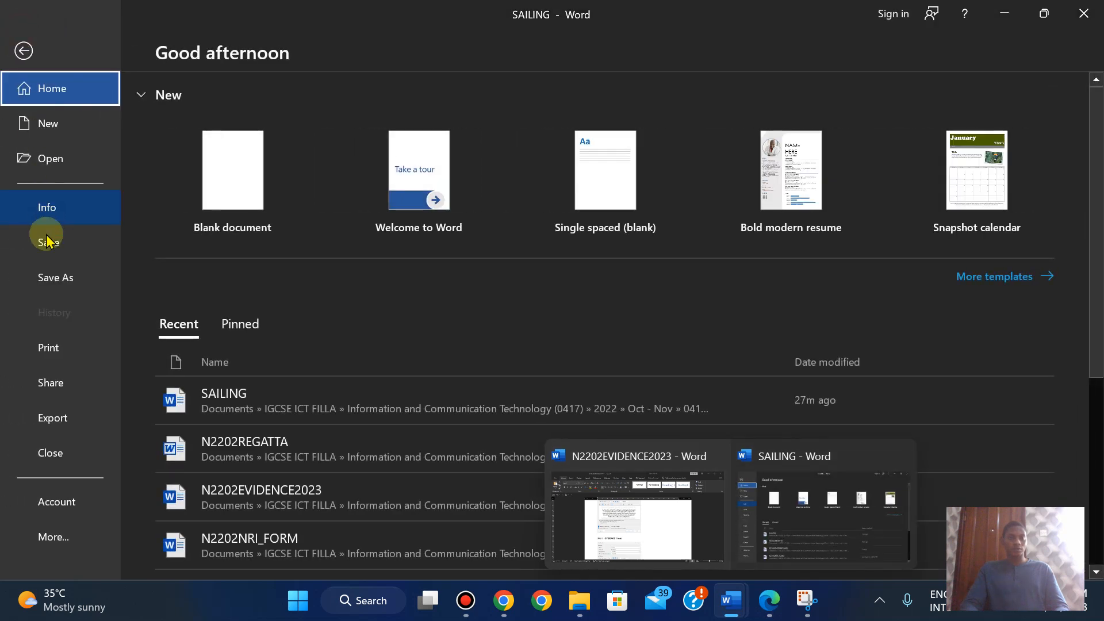
{"action": "left_click", "coordinate": [37, 242]}
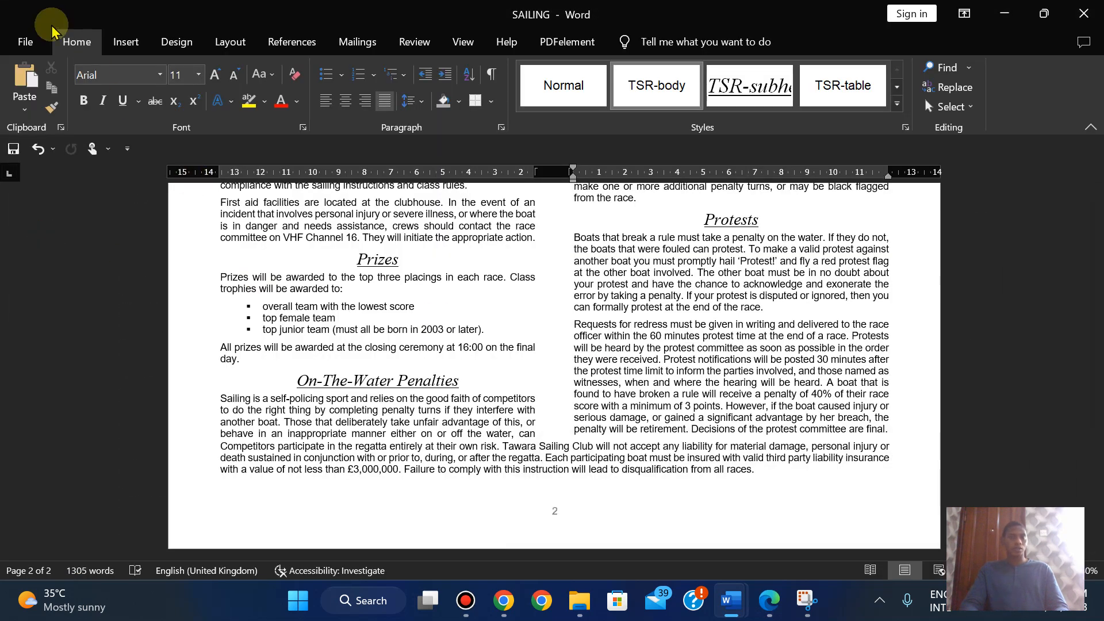
{"action": "left_click", "coordinate": [23, 42]}
{"action": "left_click", "coordinate": [45, 339]}
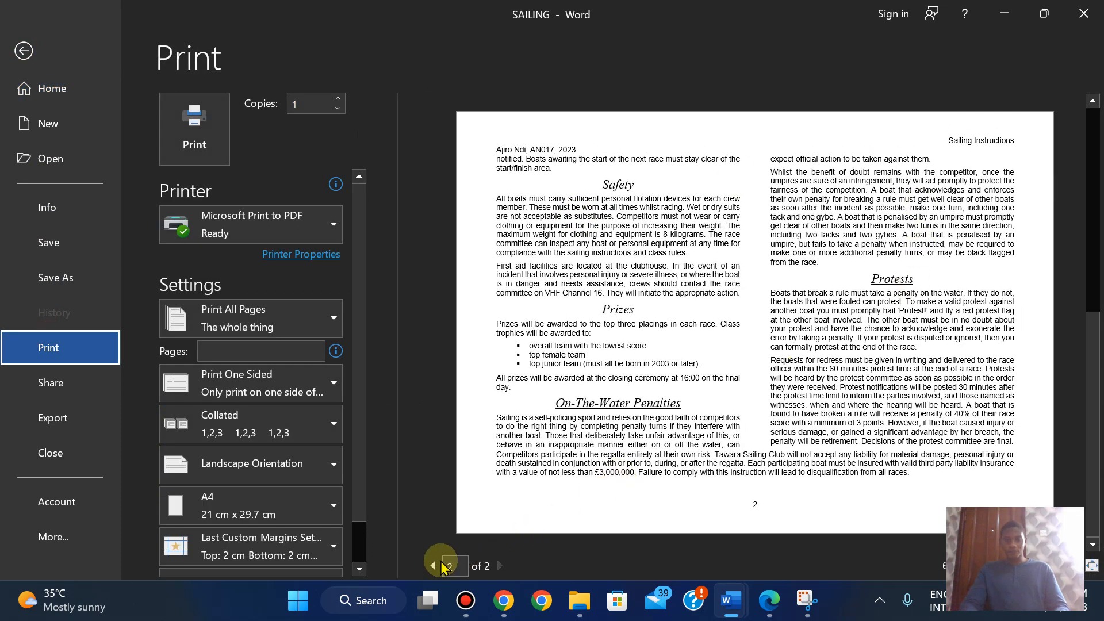
{"action": "left_click", "coordinate": [433, 568]}
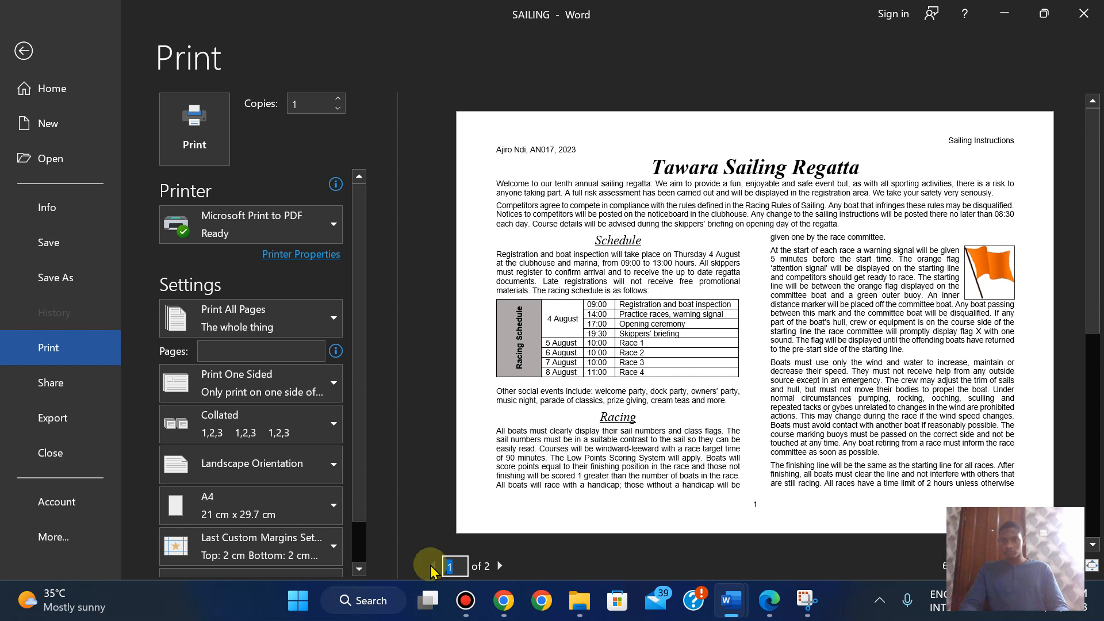
{"action": "left_click", "coordinate": [499, 567]}
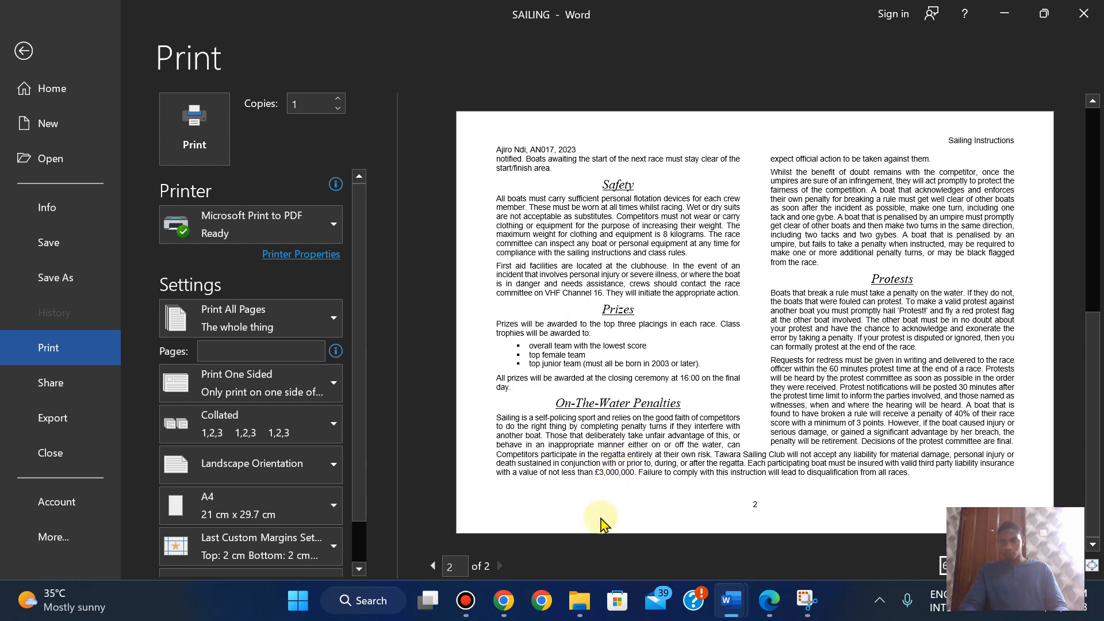
{"action": "left_click", "coordinate": [24, 51]}
- Print SAILING to Microsoft Print to PDF
{"action": "scroll", "coordinate": [400, 288], "scroll_direction": "up", "scroll_amount": 10}
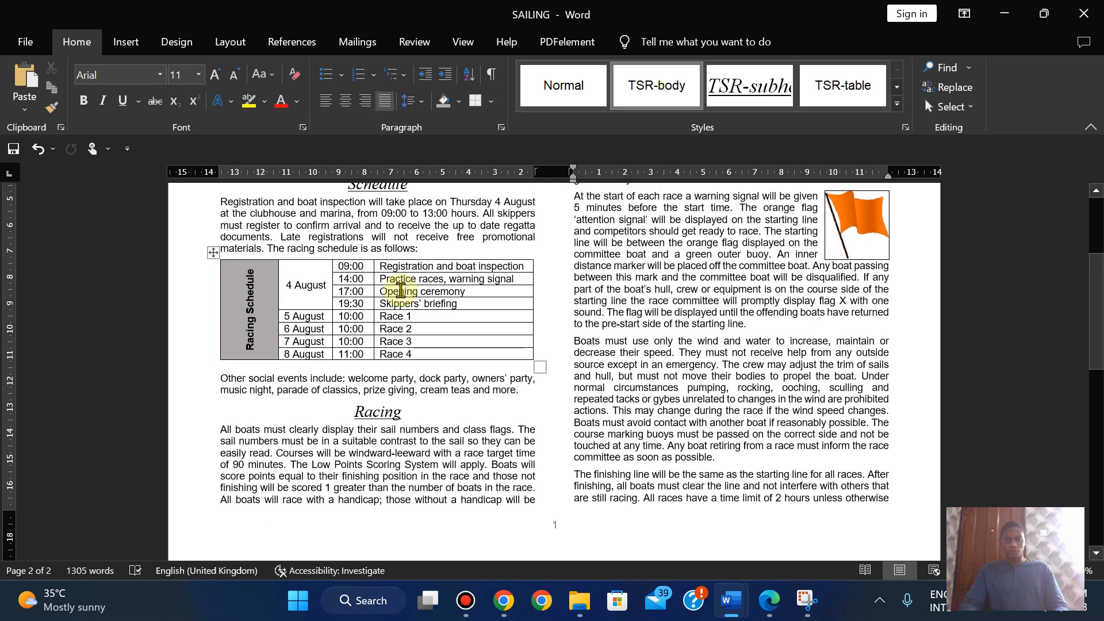
{"action": "left_click", "coordinate": [660, 242]}
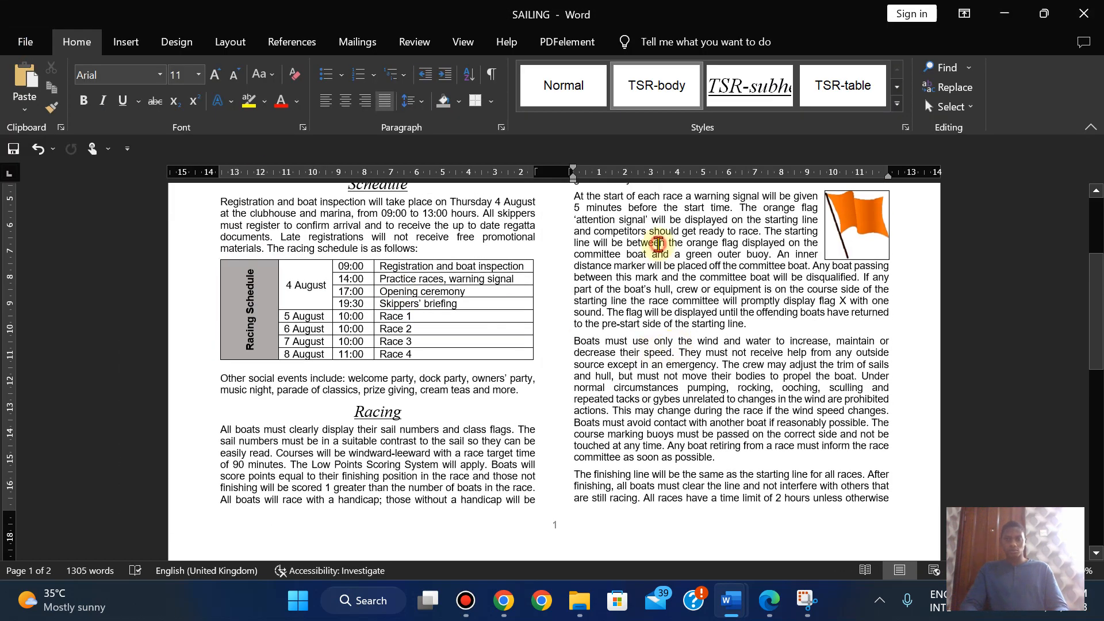
{"action": "left_click", "coordinate": [27, 45]}
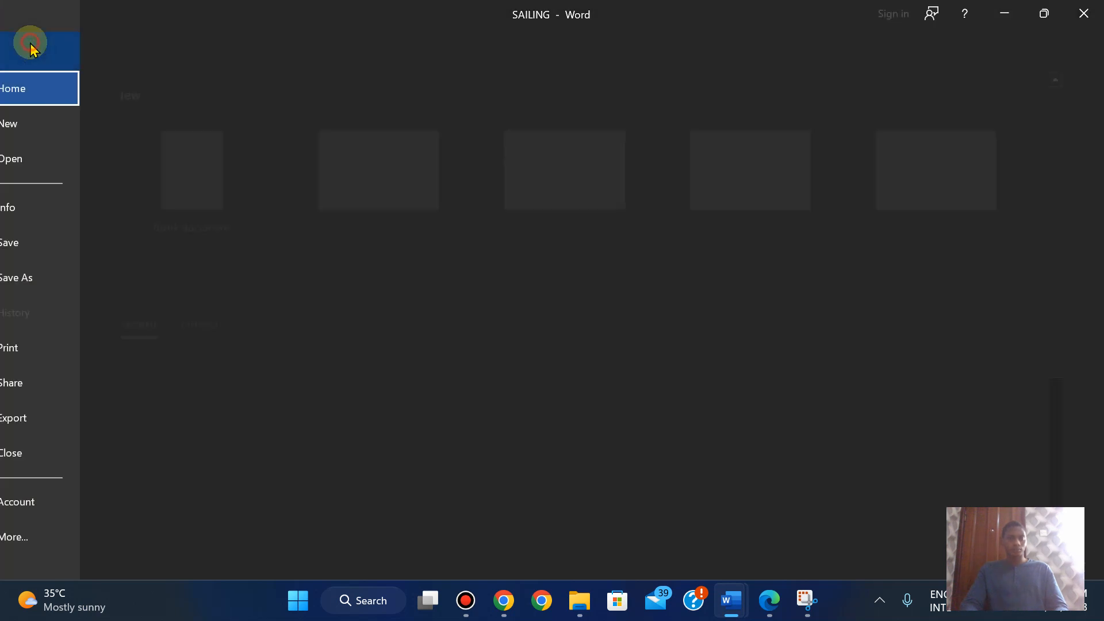
{"action": "left_click", "coordinate": [57, 346]}
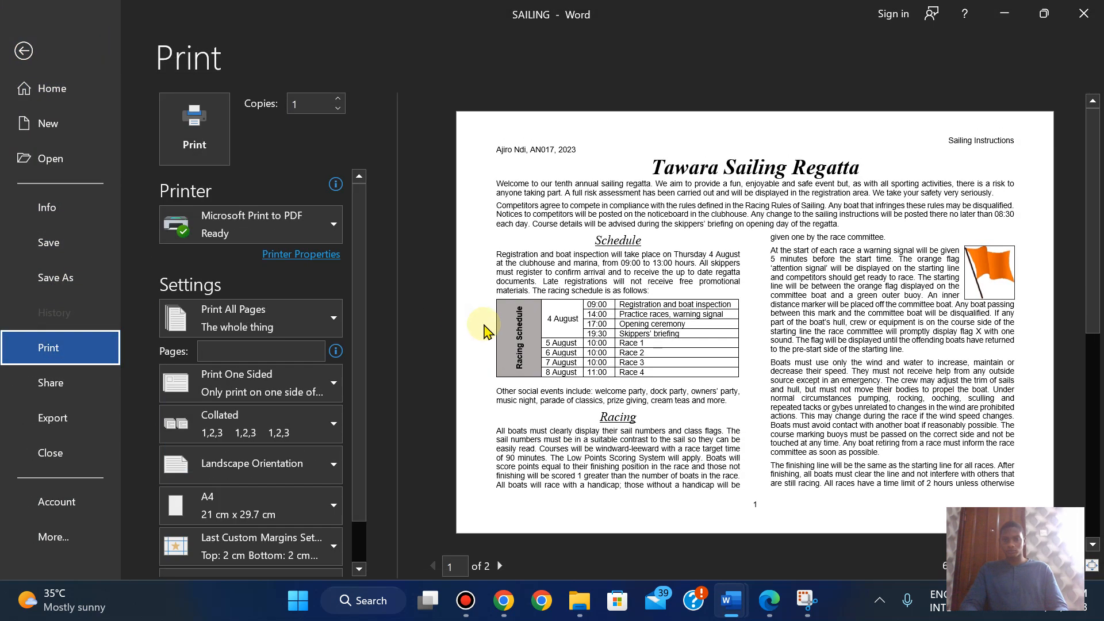
{"action": "left_click", "coordinate": [185, 119]}
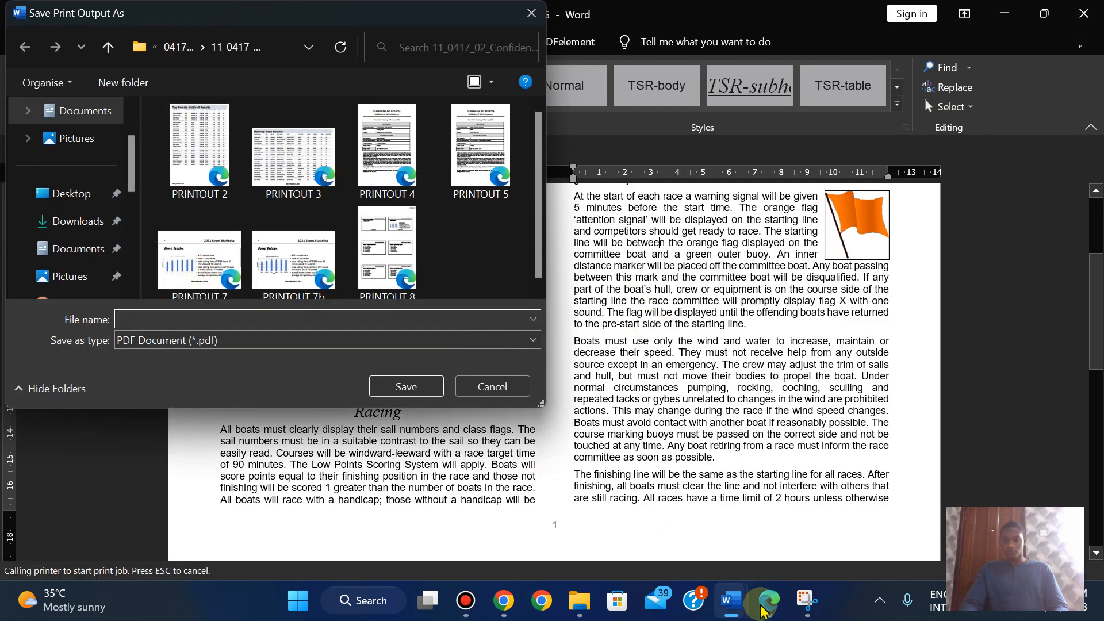
- Copy the label 'PRINTOUT 1' from the exam paper
{"action": "left_click", "coordinate": [769, 600]}
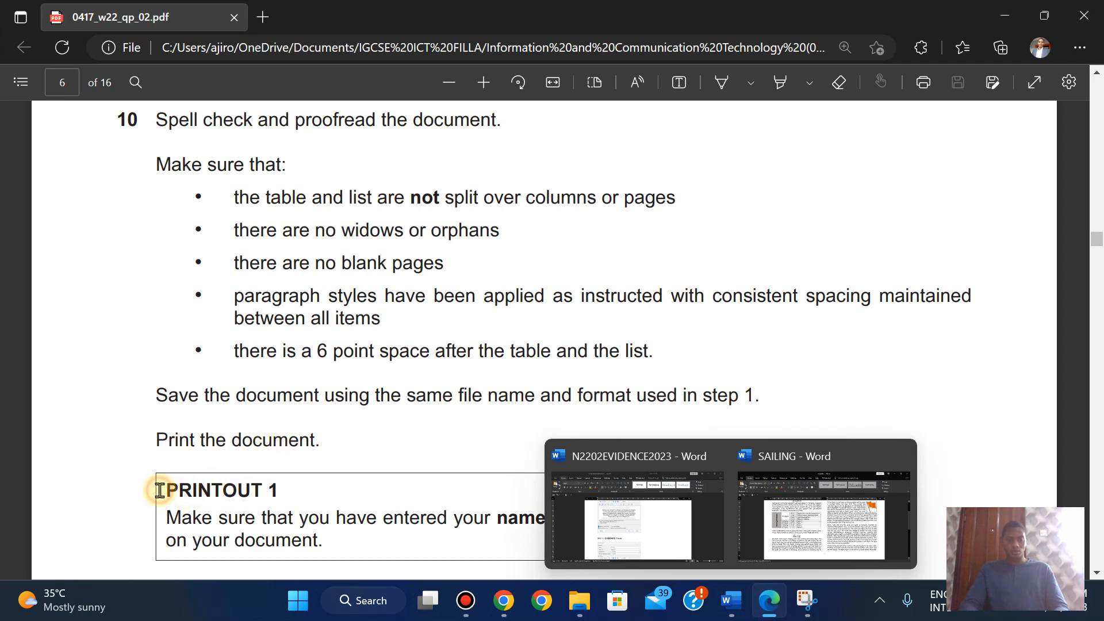
{"action": "left_click_drag", "start_coordinate": [257, 493], "coordinate": [282, 487]}
{"action": "right_click", "coordinate": [279, 489]}
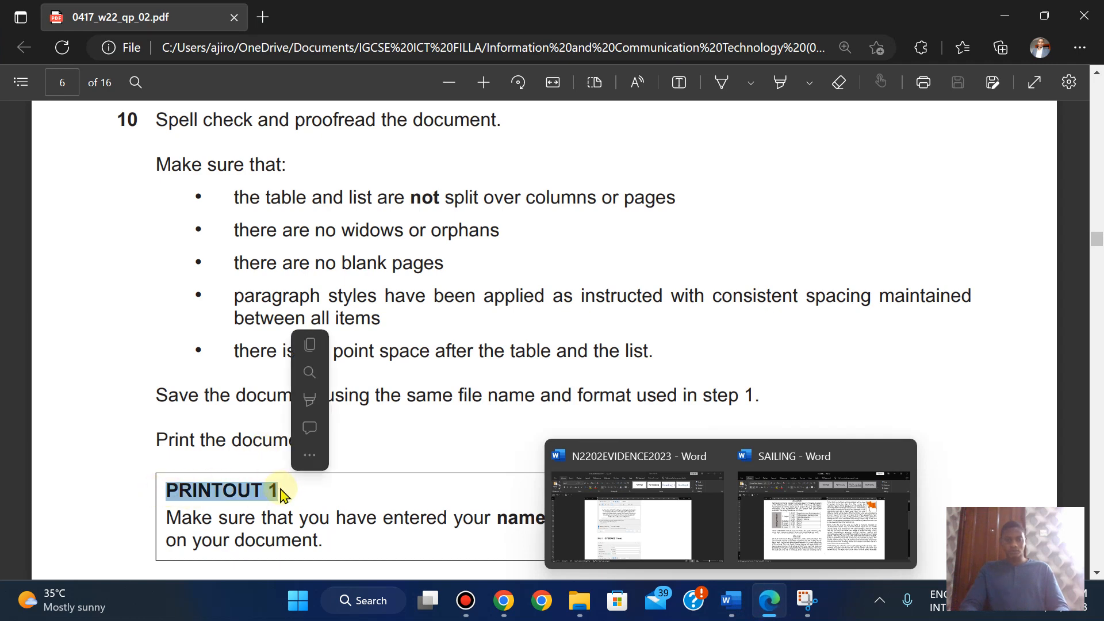
{"action": "left_click", "coordinate": [309, 345]}
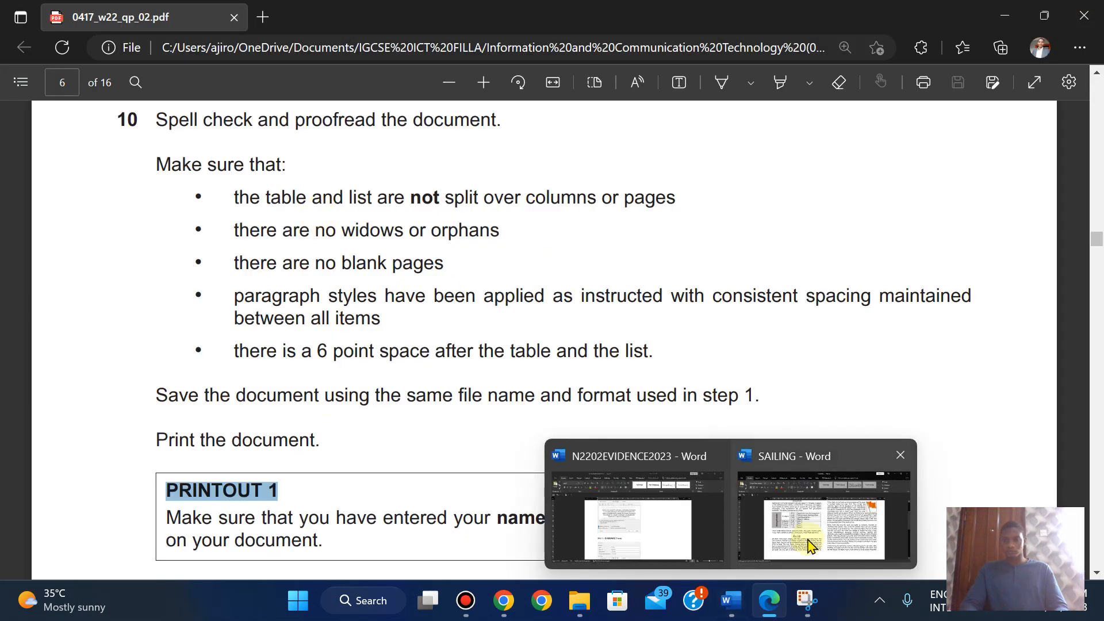
- Save the print output as 'PRINTOUT 1', then return to the exam paper
{"action": "left_click", "coordinate": [805, 532]}
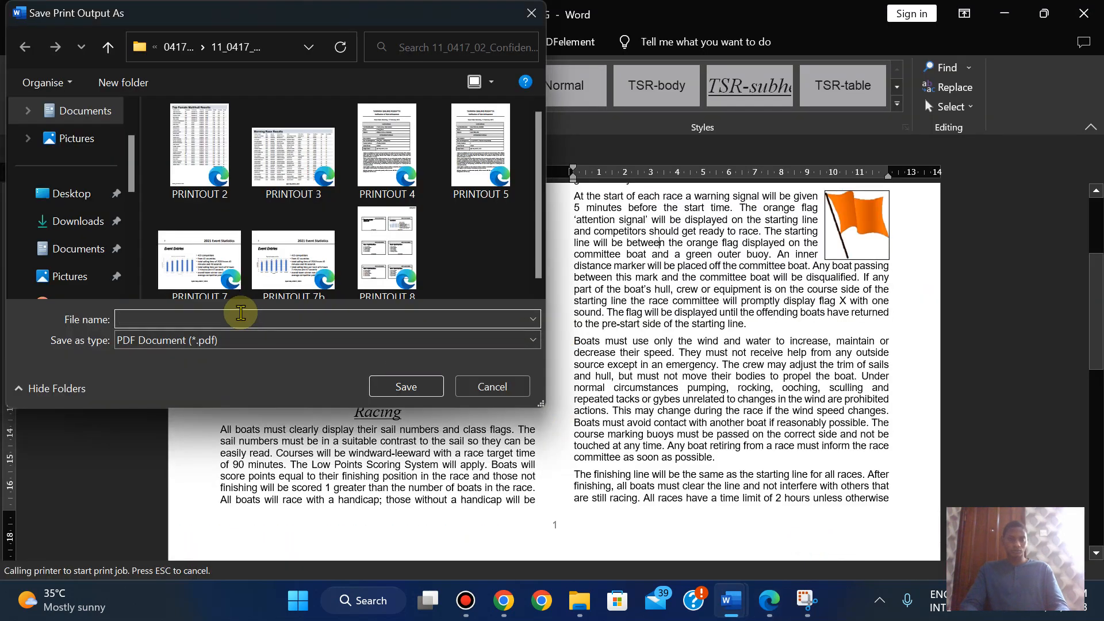
{"action": "key", "text": "ctrl+v"}
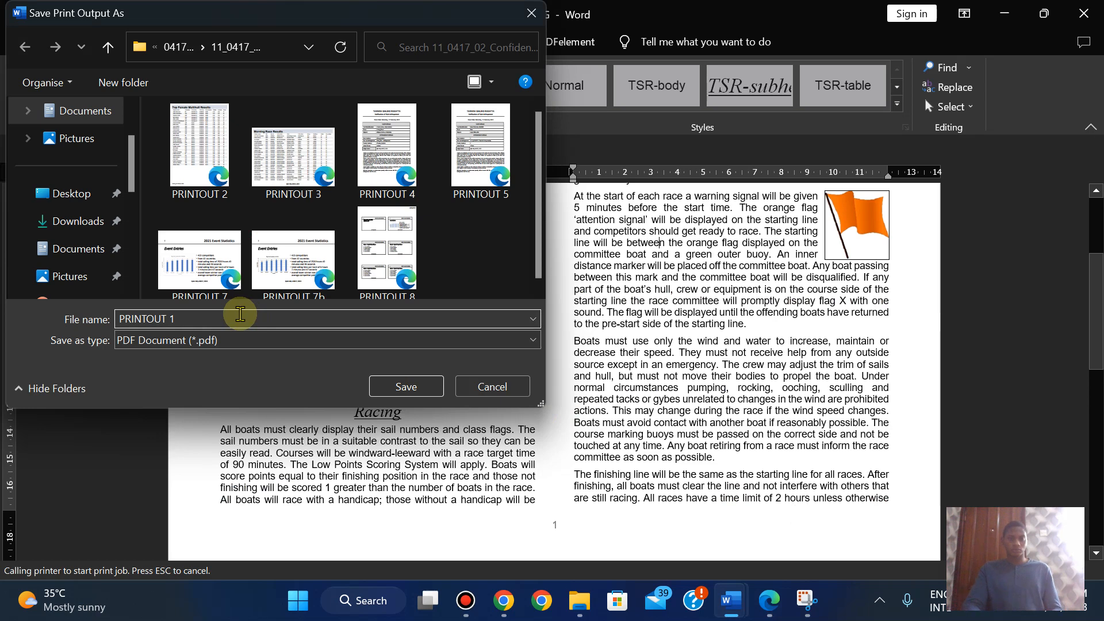
{"action": "left_click", "coordinate": [403, 386]}
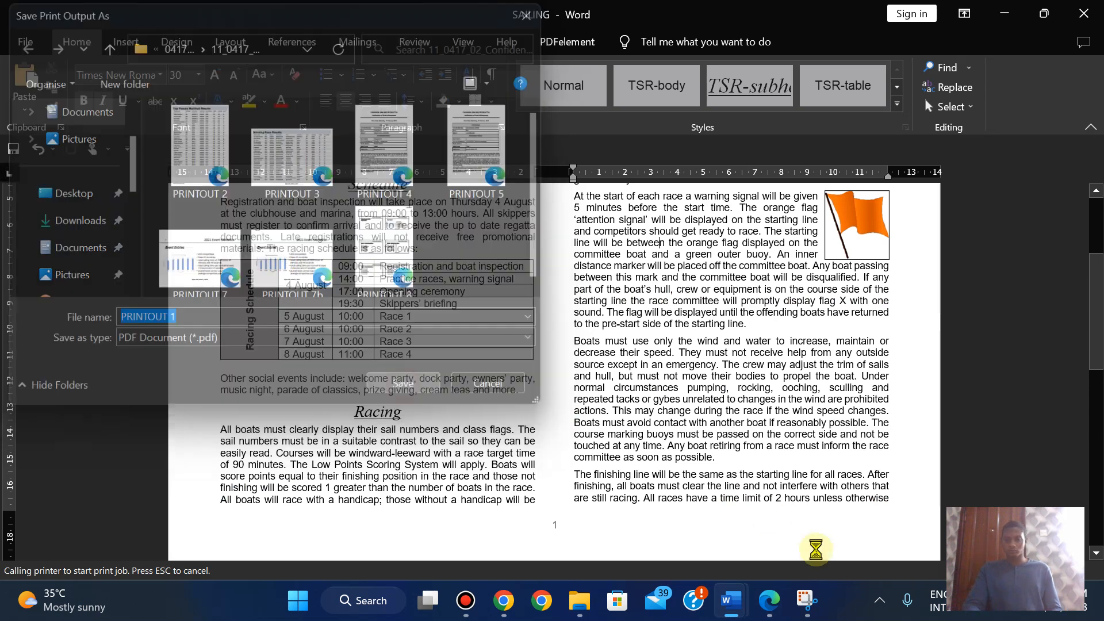
{"action": "left_click", "coordinate": [762, 599]}
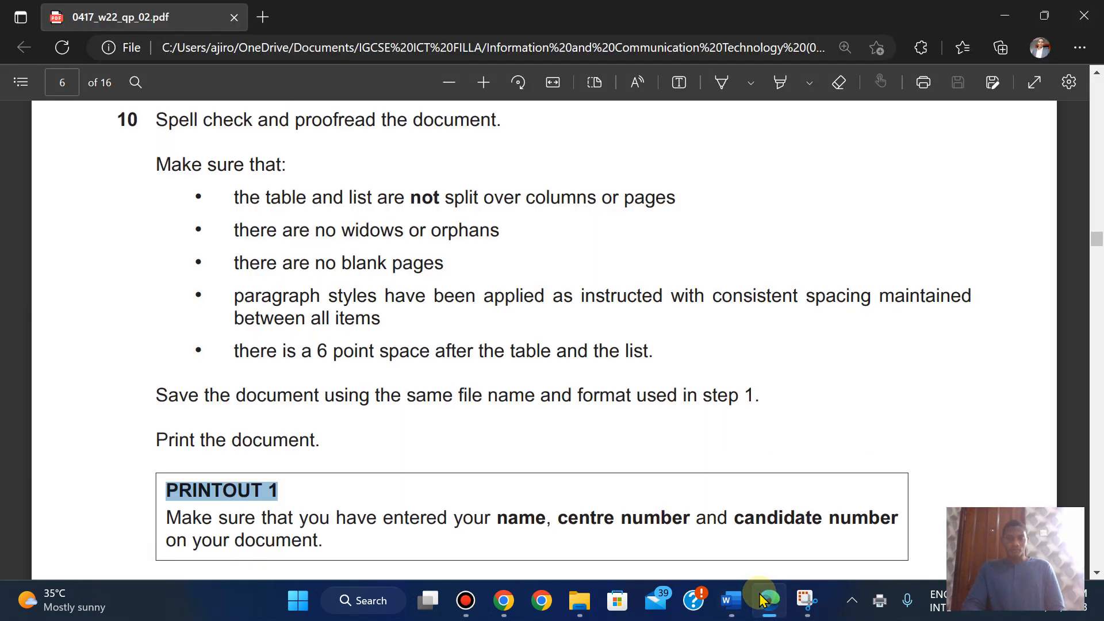
{"action": "scroll", "coordinate": [765, 382], "scroll_direction": "down", "scroll_amount": 5}
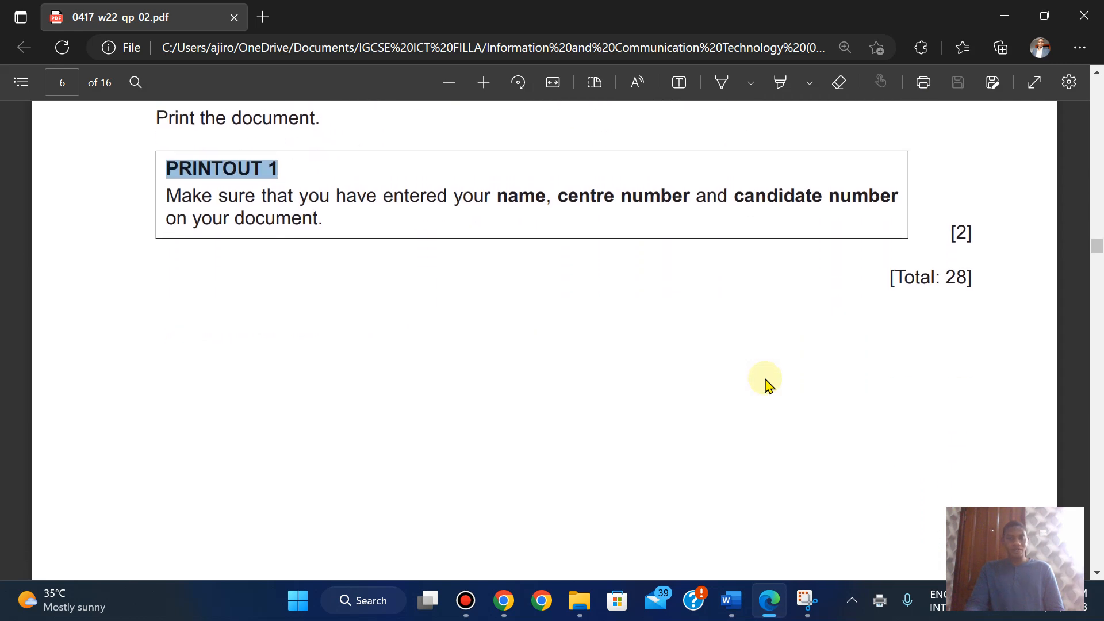
- Show the source files folder as Large icons and open the PRINTOUT 1 PDF
{"action": "scroll", "coordinate": [766, 383], "scroll_direction": "up", "scroll_amount": 5}
{"action": "mouse_move", "coordinate": [582, 592]}
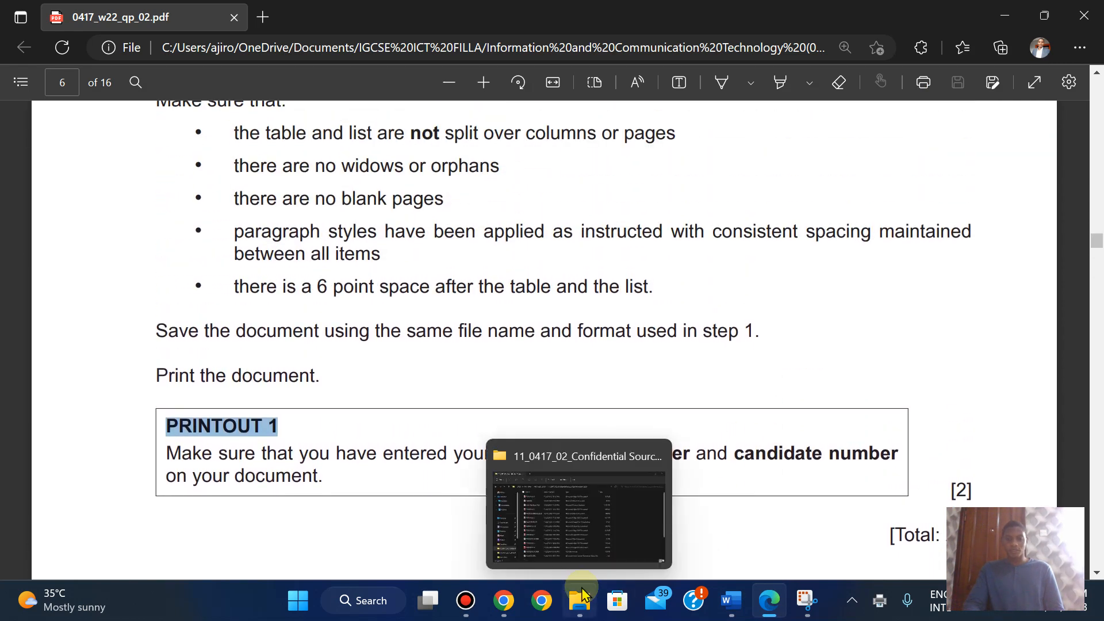
{"action": "left_click", "coordinate": [554, 510]}
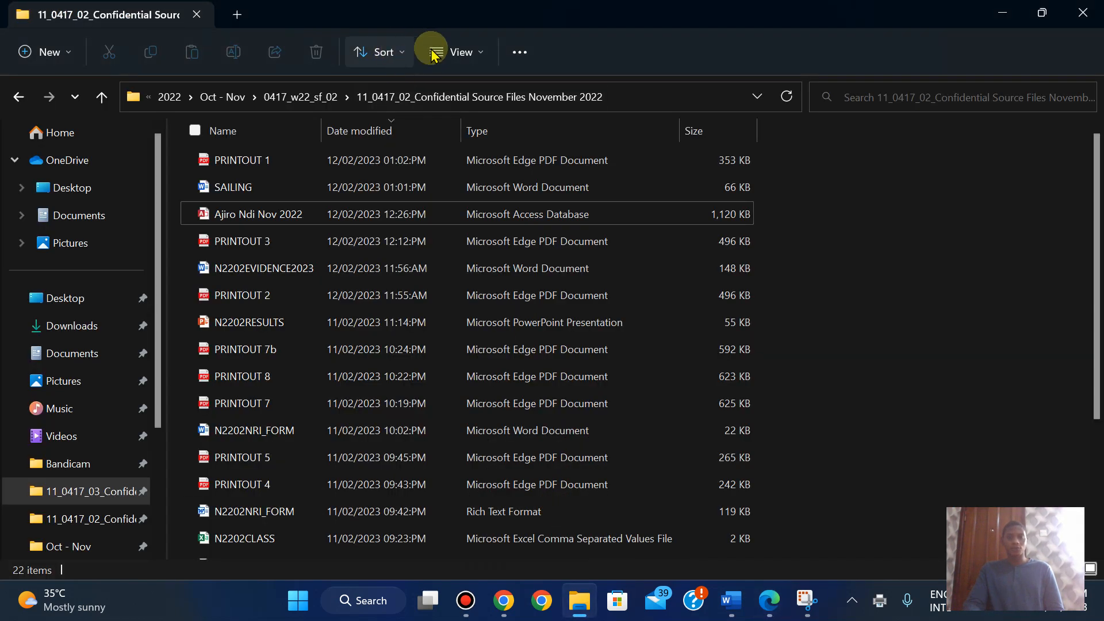
{"action": "left_click", "coordinate": [451, 51]}
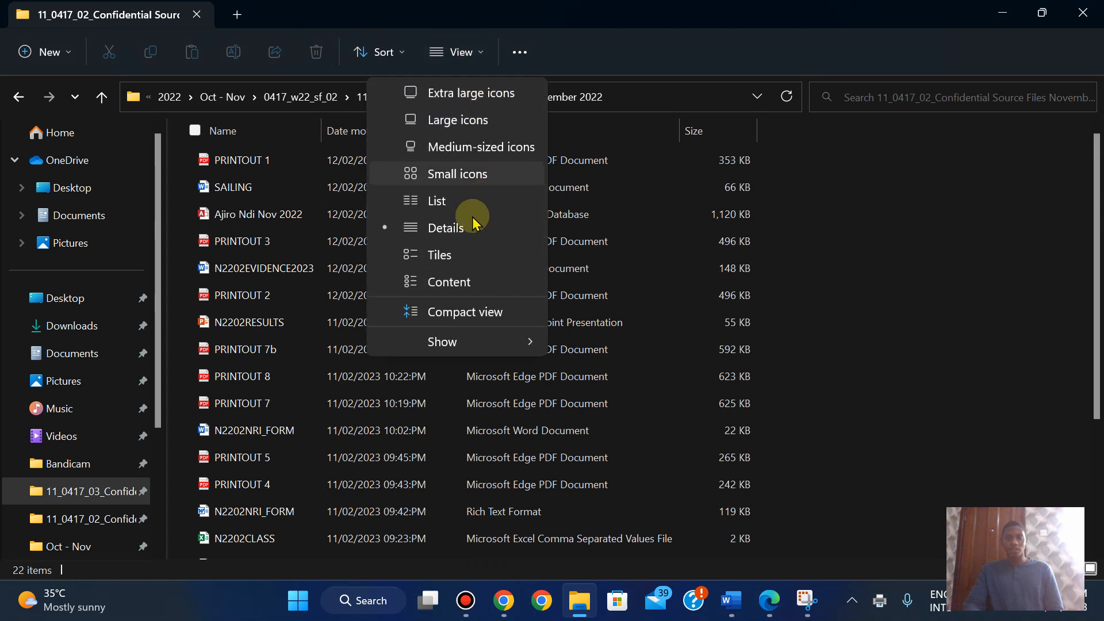
{"action": "left_click", "coordinate": [436, 132]}
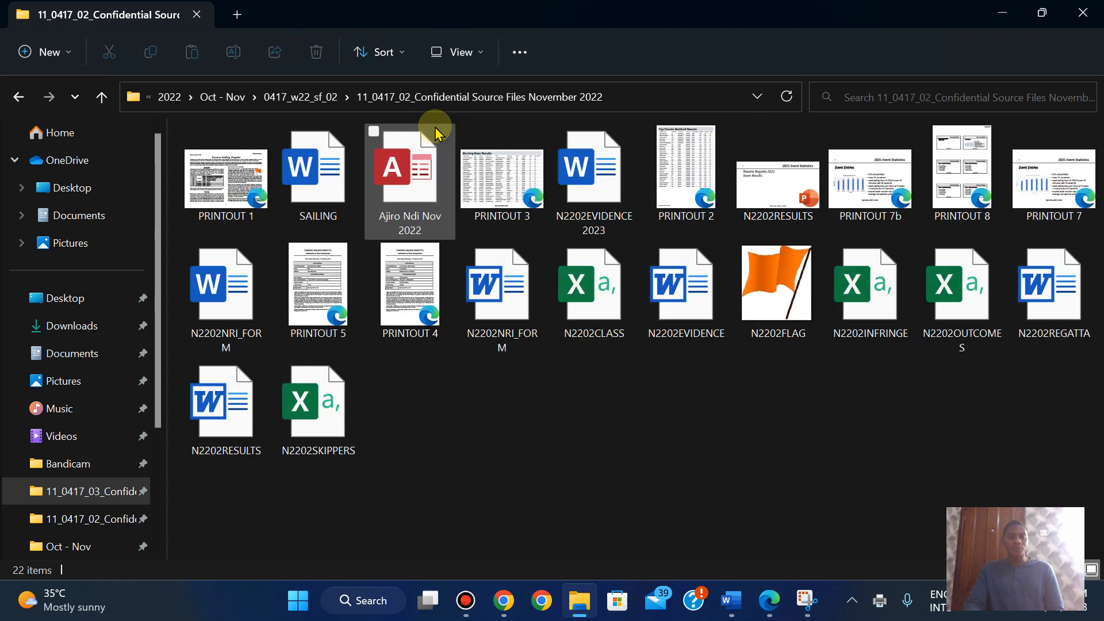
{"action": "double_click", "coordinate": [238, 187]}
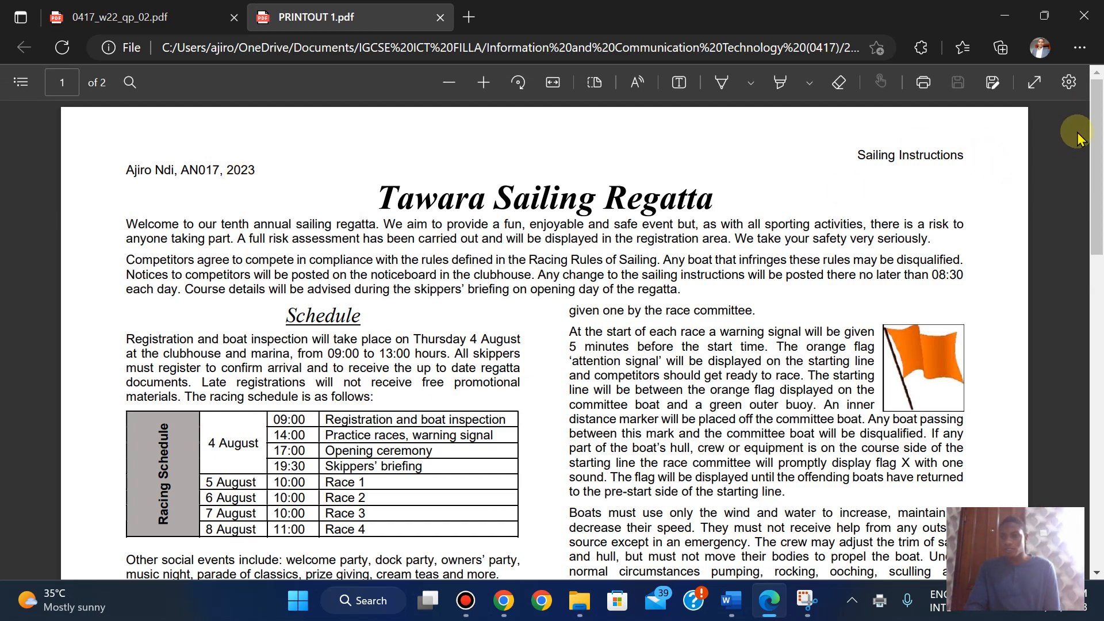
- Check the PRINTOUT 1 PDF in Edge, then return to the exam paper tab
{"action": "left_click_drag", "start_coordinate": [1092, 167], "coordinate": [1030, 193]}
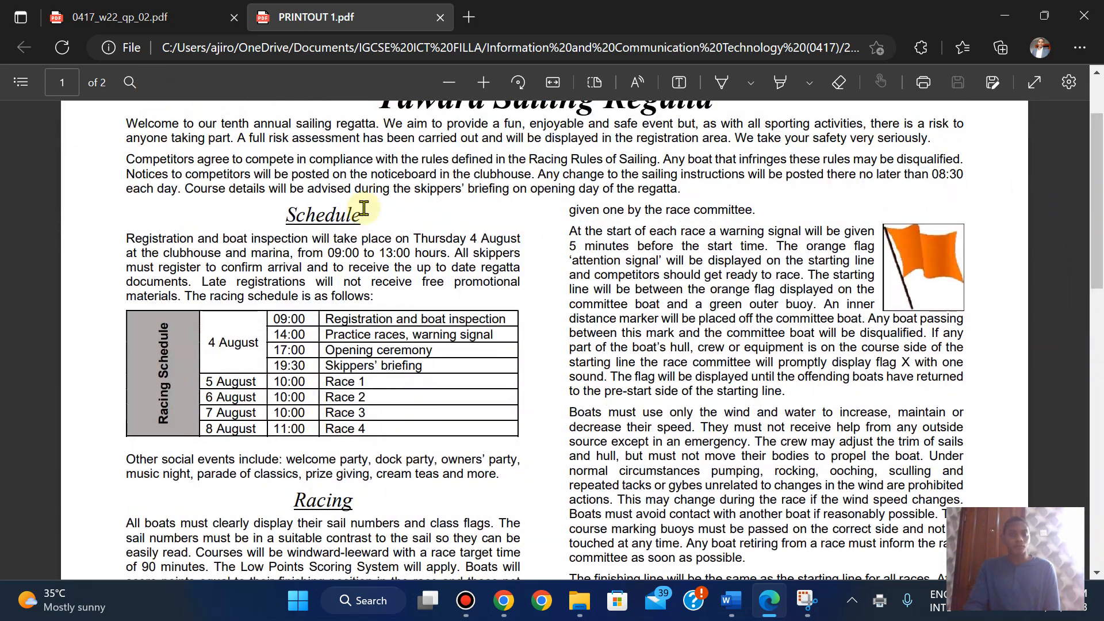
{"action": "mouse_move", "coordinate": [729, 601]}
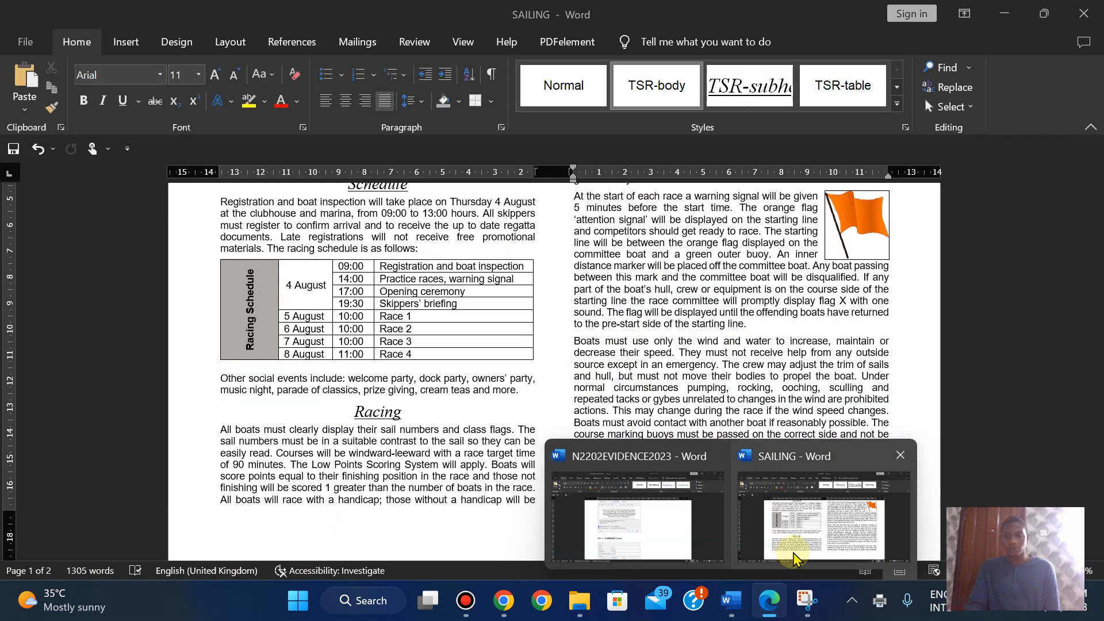
{"action": "left_click", "coordinate": [635, 512]}
{"action": "left_click", "coordinate": [769, 597]}
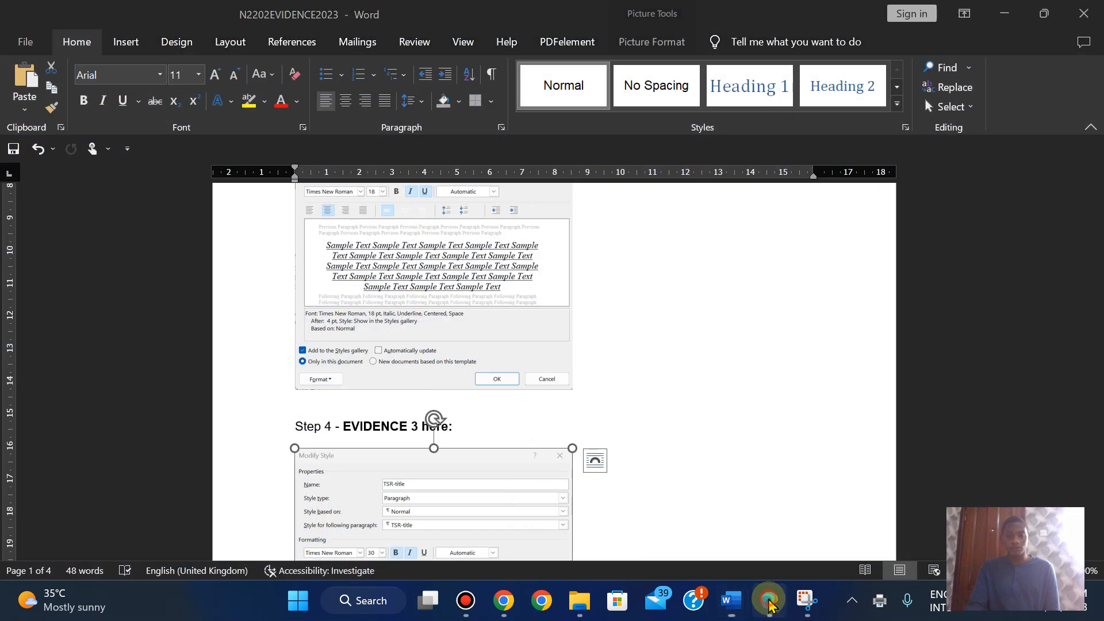
{"action": "scroll", "coordinate": [327, 124], "scroll_direction": "down", "scroll_amount": 2}
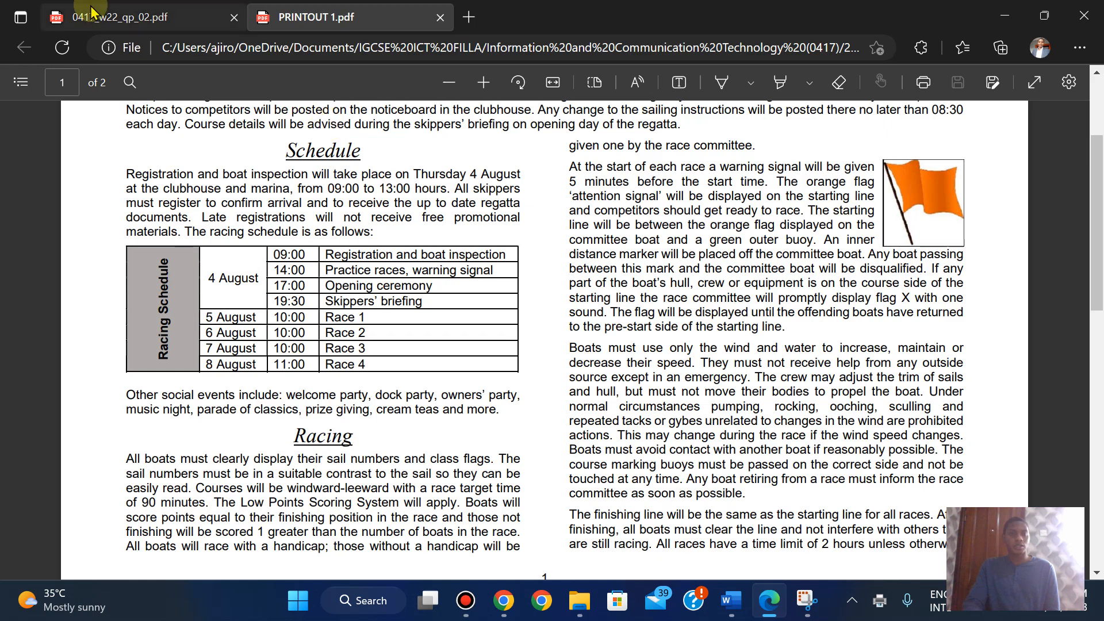
{"action": "left_click", "coordinate": [91, 11]}
- Scroll to the Task 5 instructions and copy the 'PRINTOUT 6' label
{"action": "scroll", "coordinate": [91, 11], "scroll_direction": "down", "scroll_amount": 20}
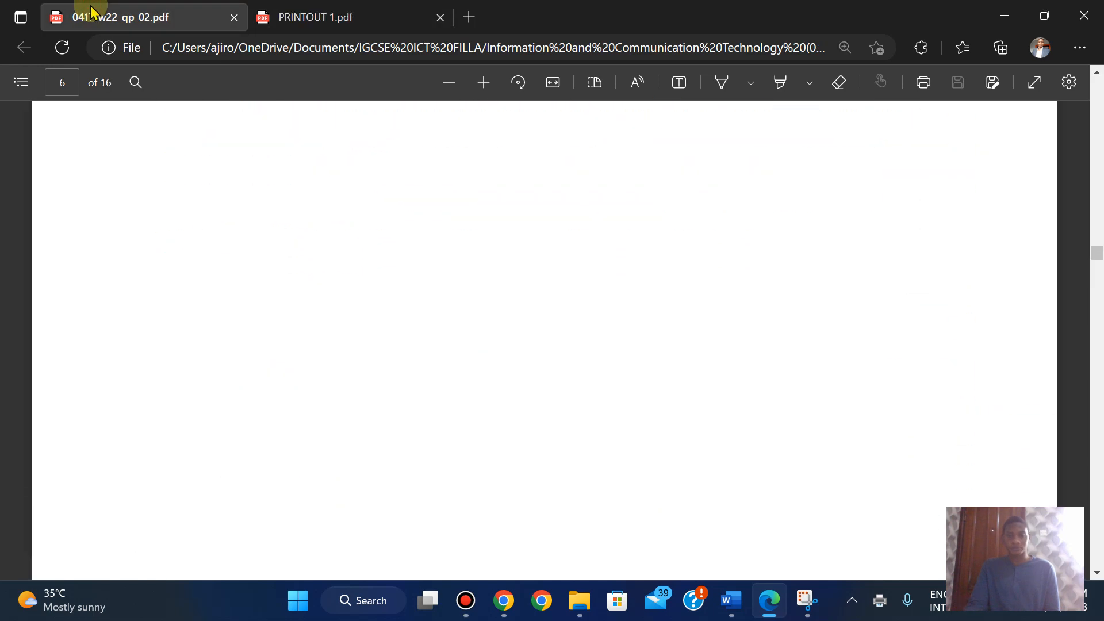
{"action": "scroll", "coordinate": [91, 11], "scroll_direction": "down", "scroll_amount": 20}
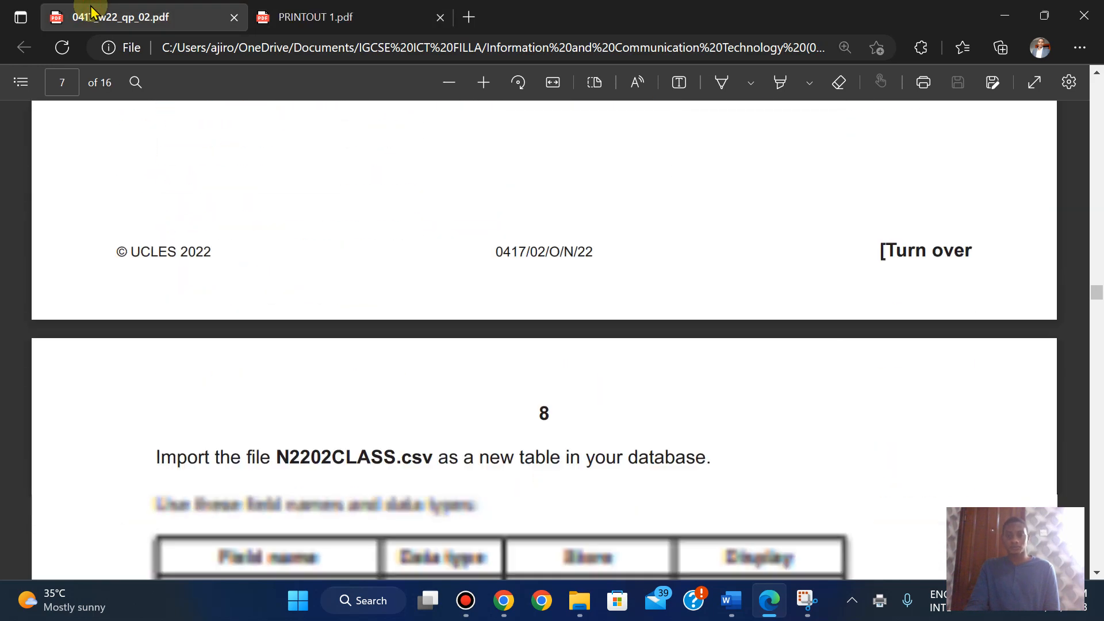
{"action": "scroll", "coordinate": [91, 12], "scroll_direction": "down", "scroll_amount": 20}
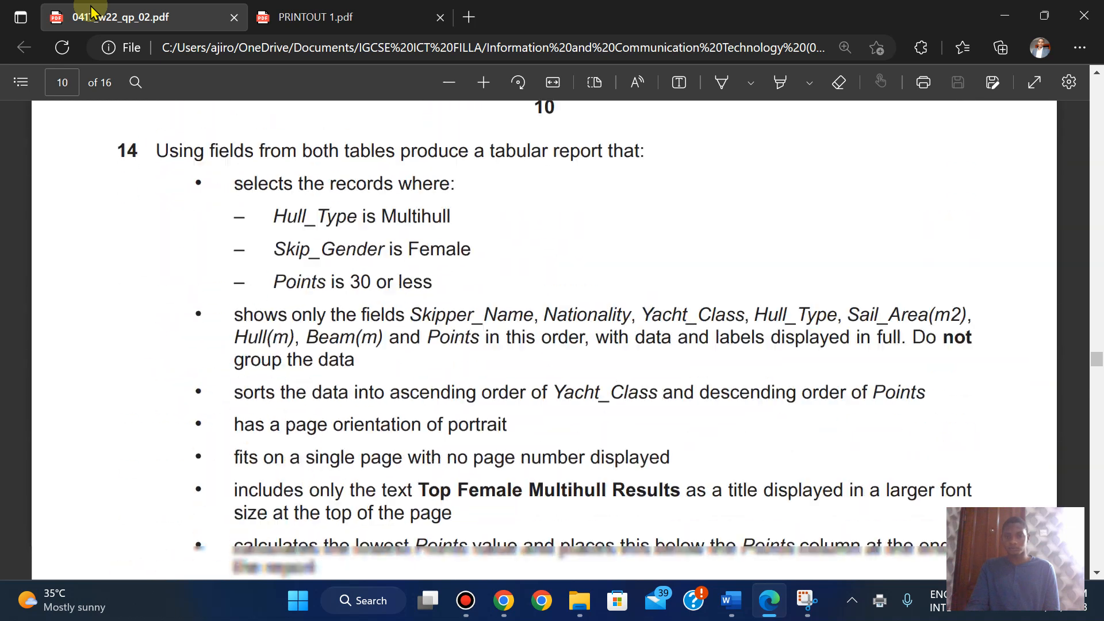
{"action": "key", "text": "Page_Down"}
{"action": "key", "text": "Page_Down"}
{"action": "key", "text": "Page_Down"}
{"action": "key", "text": "Page_Down"}
{"action": "key", "text": "Page_Down"}
{"action": "key", "text": "Page_Down"}
{"action": "key", "text": "Page_Down"}
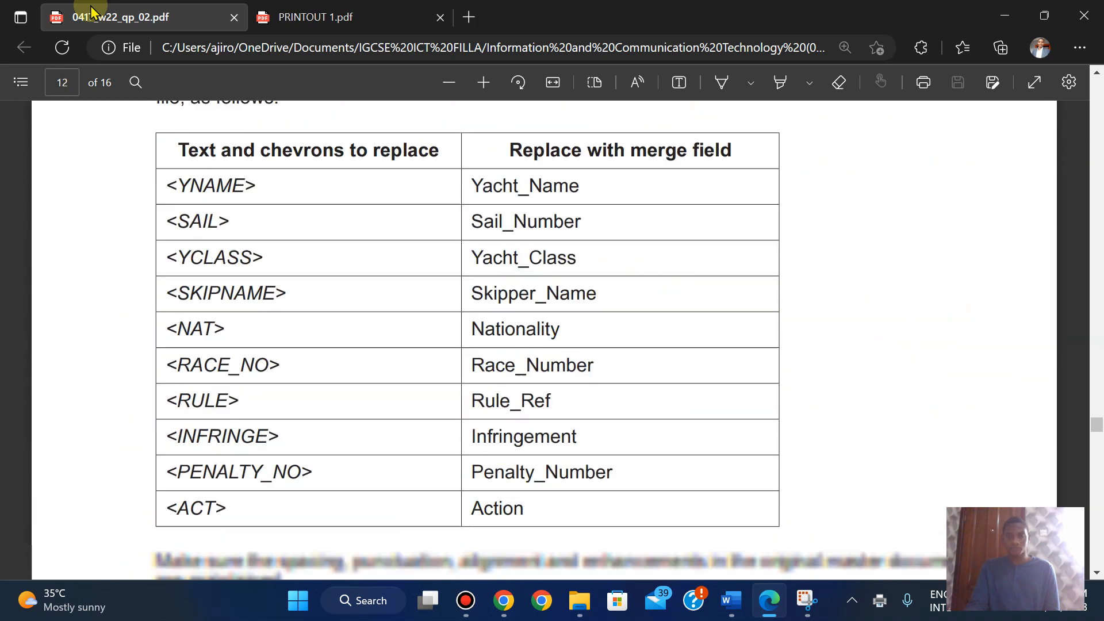
{"action": "key", "text": "Page_Down"}
{"action": "key", "text": "Page_Down"}
{"action": "key", "text": "Page_Down"}
{"action": "key", "text": "Page_Down"}
{"action": "key", "text": "Page_Down"}
{"action": "key", "text": "Page_Down"}
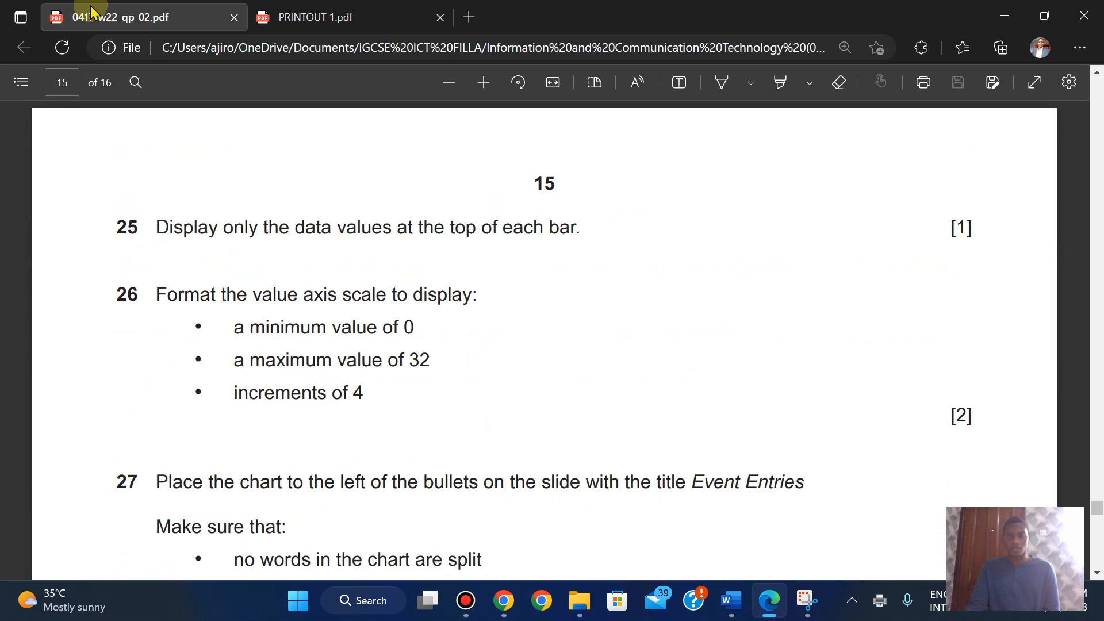
{"action": "key", "text": "Down"}
{"action": "key", "text": "Down"}
{"action": "key", "text": "Down"}
{"action": "key", "text": "Down"}
{"action": "key", "text": "Down"}
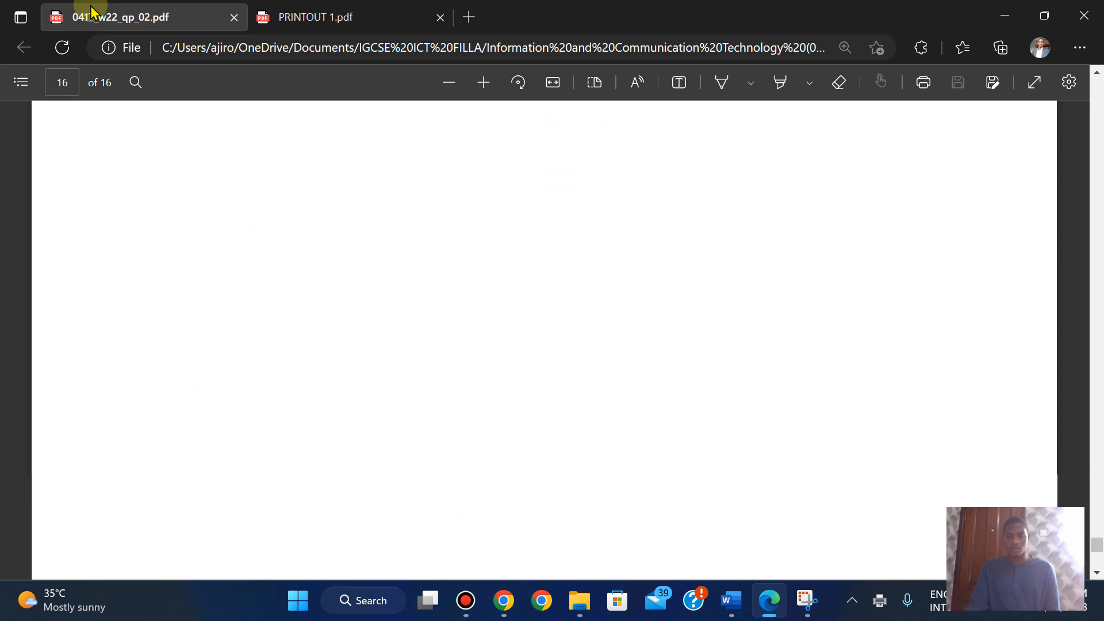
{"action": "key", "text": "Up"}
{"action": "key", "text": "Up"}
{"action": "key", "text": "Up"}
{"action": "key", "text": "Up"}
{"action": "key", "text": "Up"}
{"action": "key", "text": "Up"}
{"action": "key", "text": "Up"}
{"action": "key", "text": "Up"}
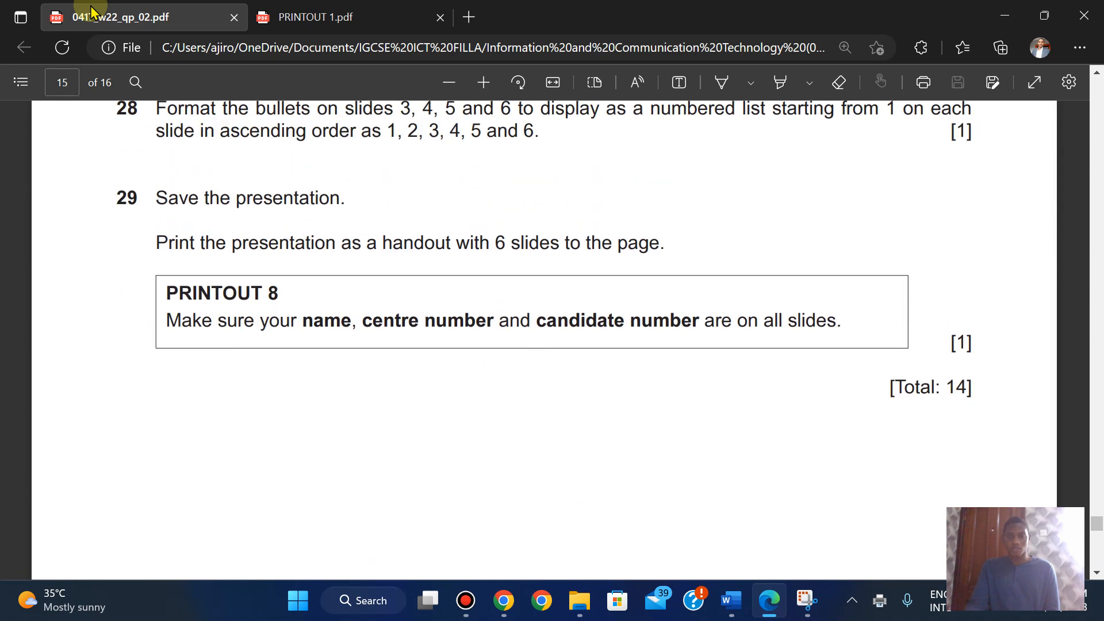
{"action": "key", "text": "Up"}
{"action": "key", "text": "Up"}
{"action": "key", "text": "Up"}
{"action": "key", "text": "Up"}
{"action": "key", "text": "Up"}
{"action": "key", "text": "Up"}
{"action": "key", "text": "Up"}
{"action": "key", "text": "Up"}
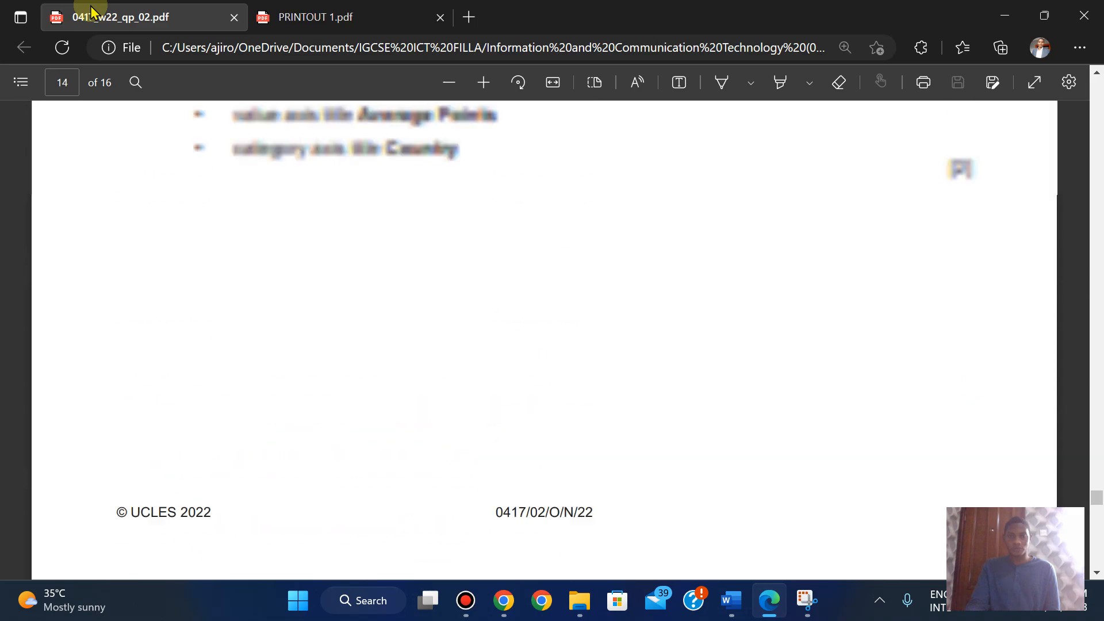
{"action": "key", "text": "Up"}
{"action": "key", "text": "Up"}
{"action": "key", "text": "Up"}
{"action": "key", "text": "Up"}
{"action": "key", "text": "Up"}
{"action": "key", "text": "Up"}
{"action": "key", "text": "Up"}
{"action": "key", "text": "Up"}
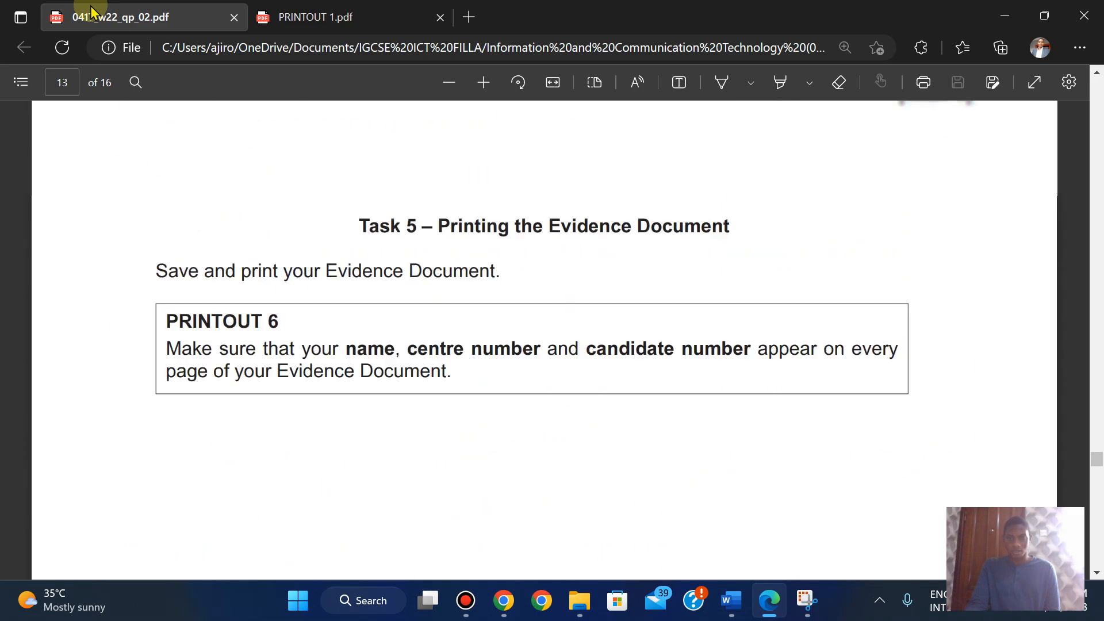
{"action": "key", "text": "Down"}
{"action": "key", "text": "Down"}
{"action": "key", "text": "Down"}
{"action": "key", "text": "Down"}
{"action": "key", "text": "Down"}
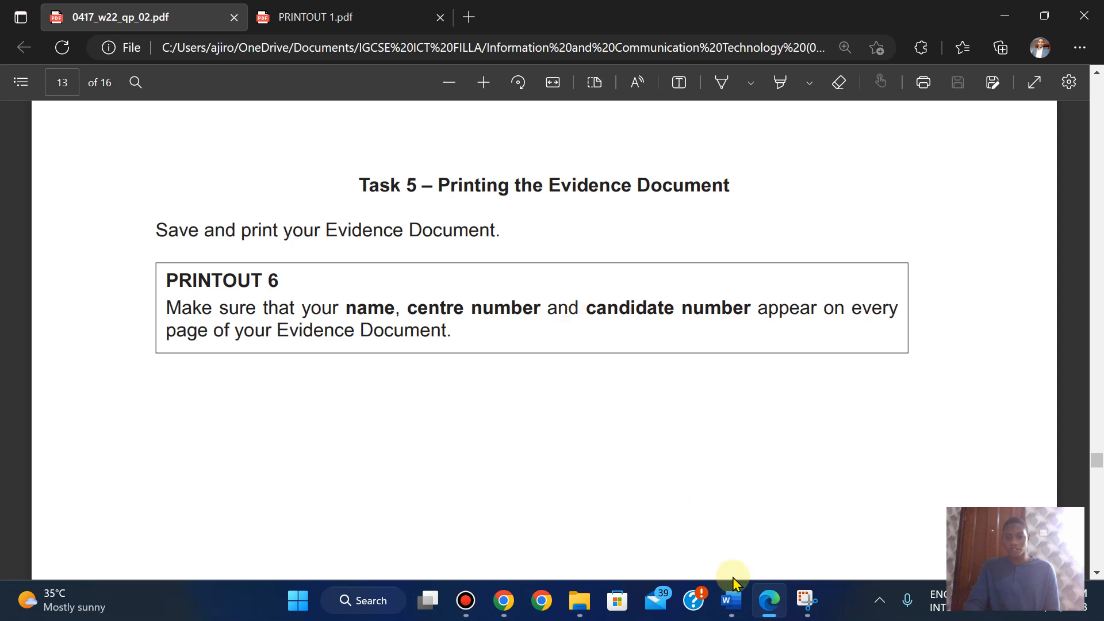
{"action": "left_click_drag", "start_coordinate": [168, 282], "coordinate": [275, 281]}
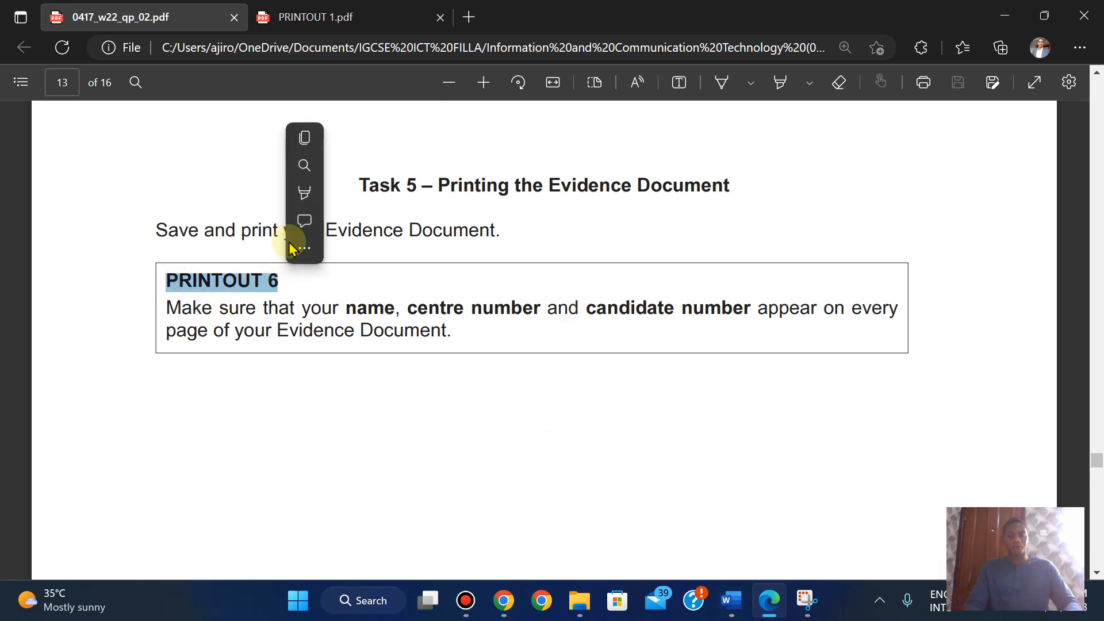
{"action": "left_click", "coordinate": [304, 141]}
- Bring the N2202EVIDENCE2023 evidence document to the front and scroll to its screenshots
{"action": "mouse_move", "coordinate": [735, 604]}
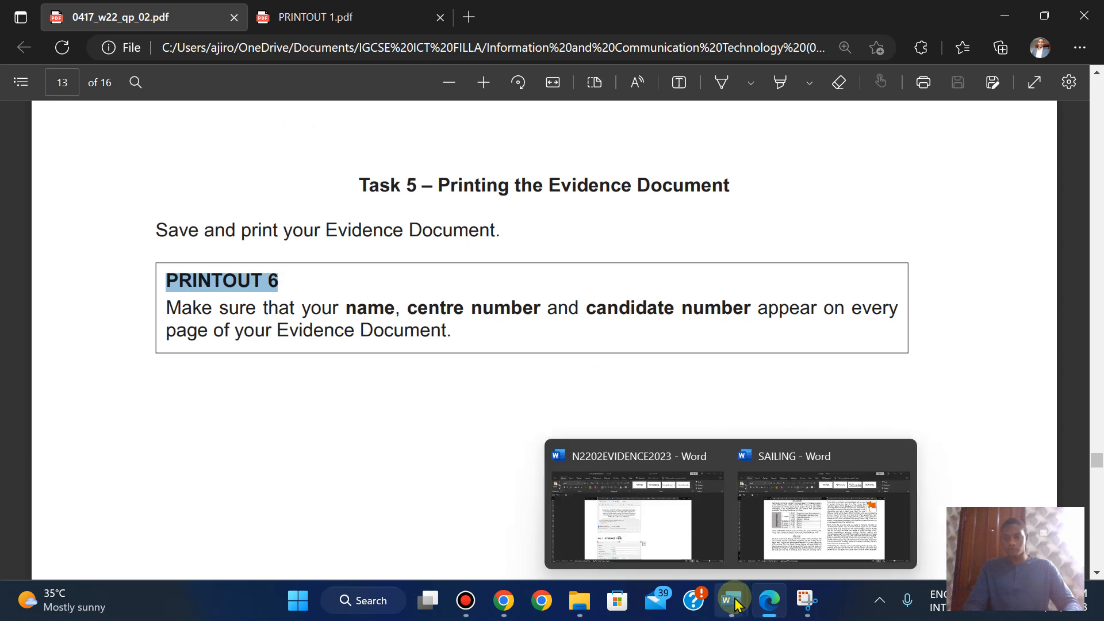
{"action": "left_click", "coordinate": [845, 505]}
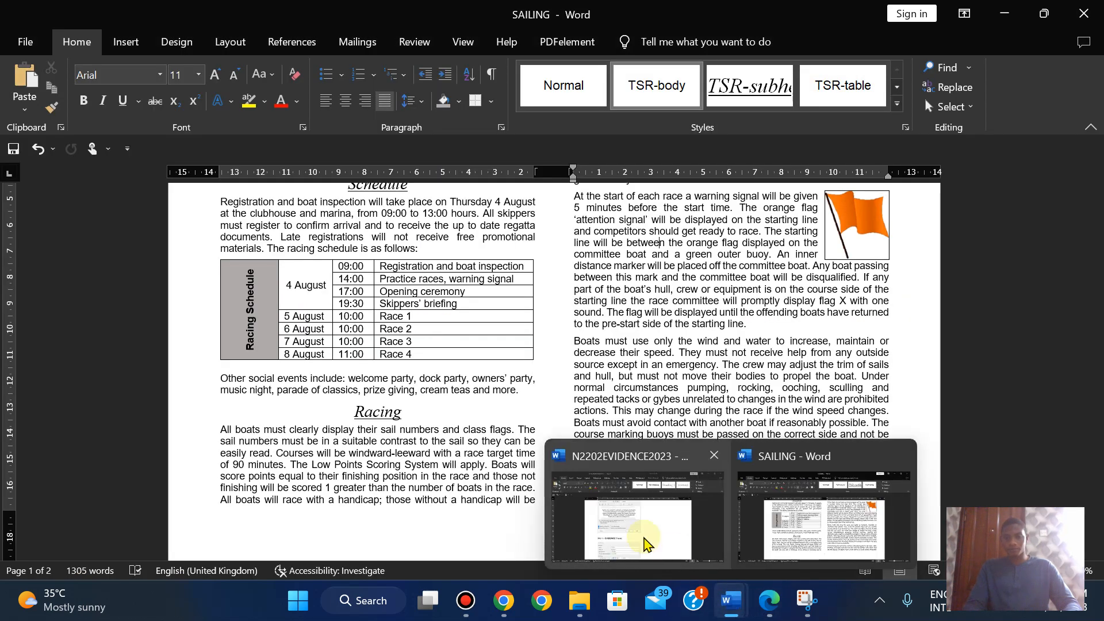
{"action": "left_click", "coordinate": [641, 546]}
{"action": "left_click_drag", "start_coordinate": [1097, 247], "coordinate": [1048, 454]}
- Shrink the Query Options screenshot, then the Edit Relationships screenshot
{"action": "left_click", "coordinate": [776, 388]}
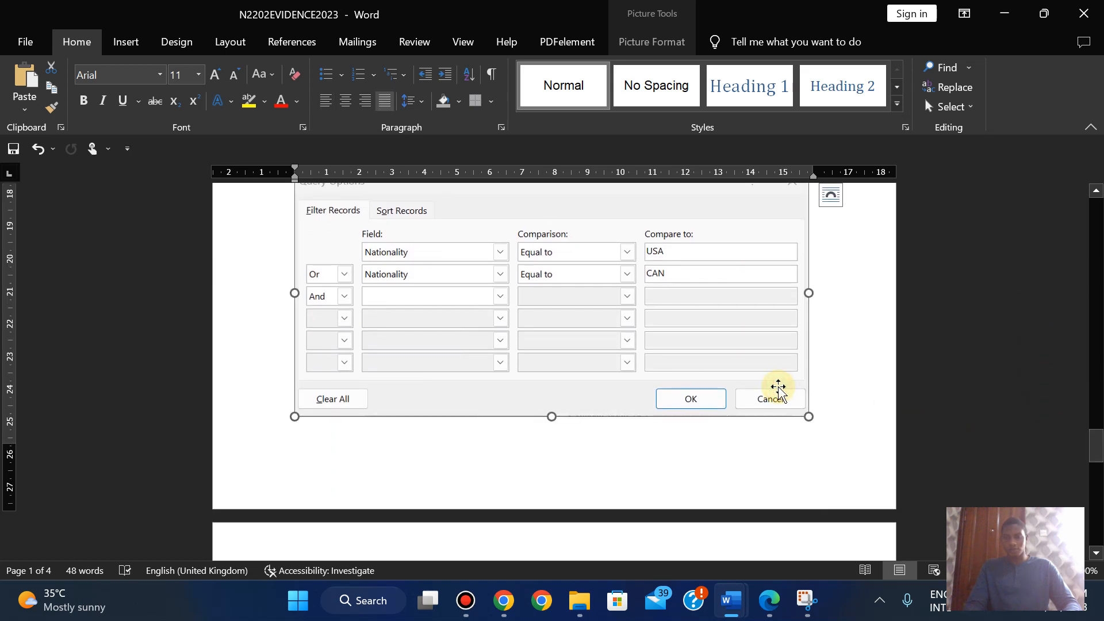
{"action": "left_click_drag", "start_coordinate": [808, 420], "coordinate": [751, 375]}
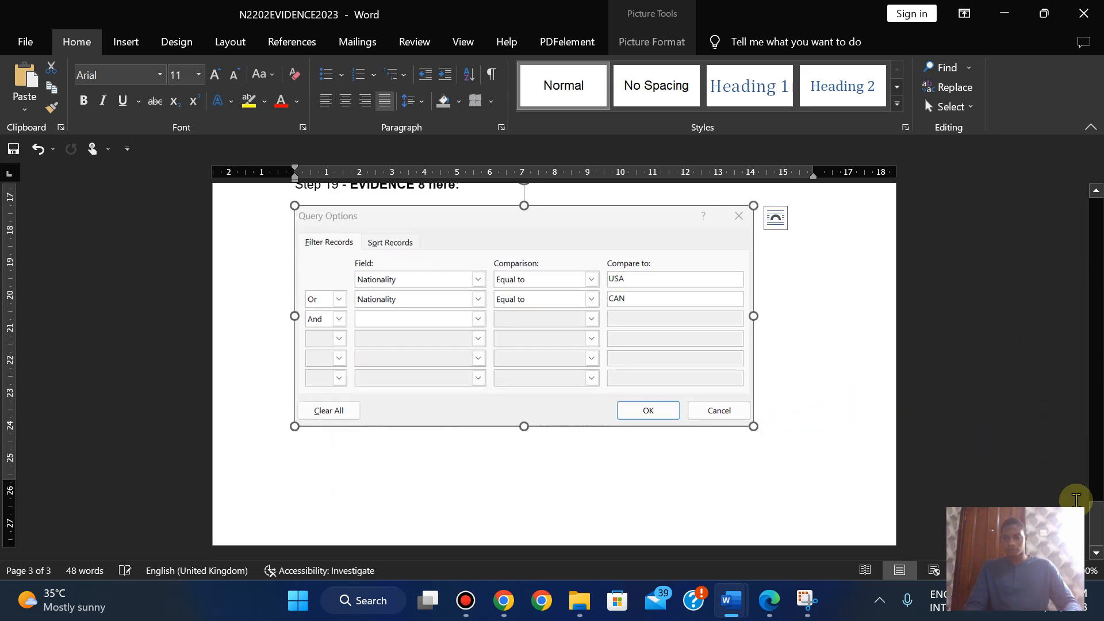
{"action": "left_click_drag", "start_coordinate": [1097, 521], "coordinate": [1093, 459]}
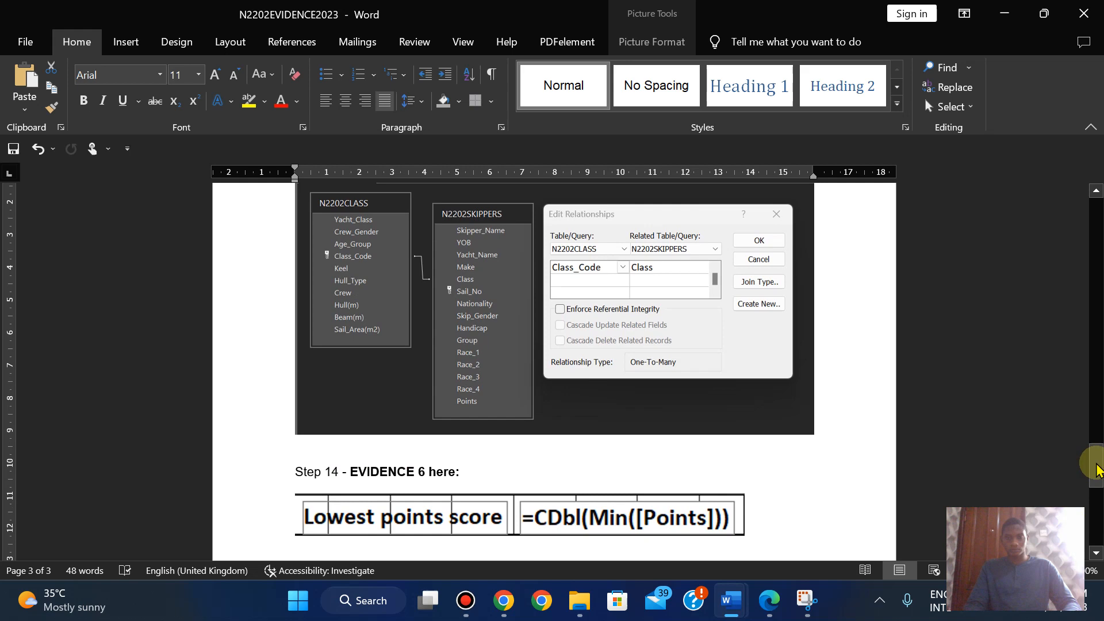
{"action": "left_click", "coordinate": [760, 391]}
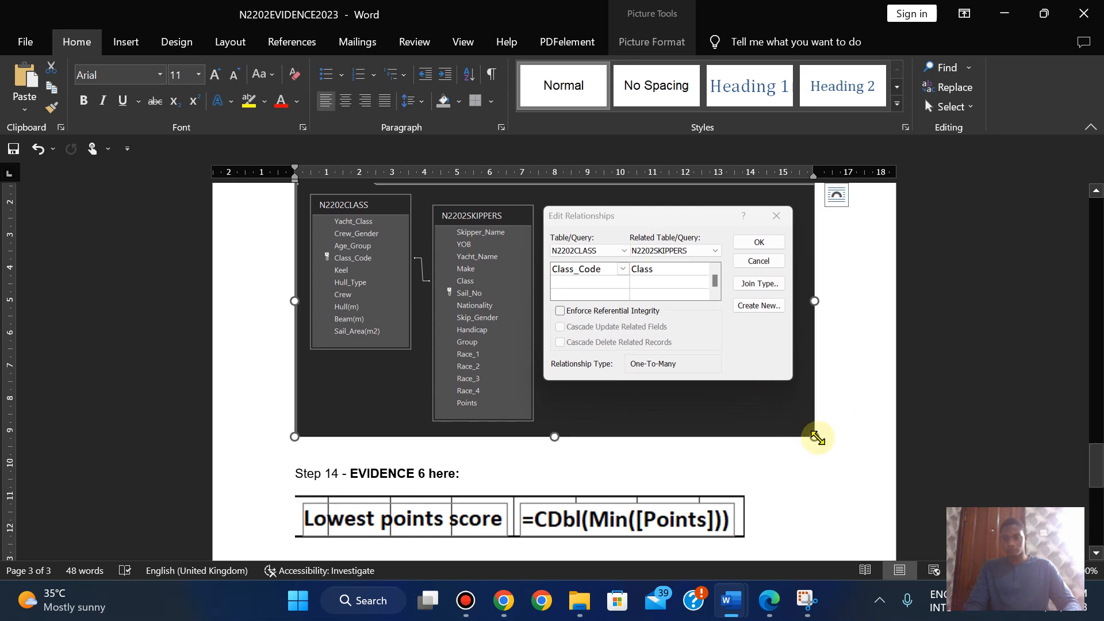
{"action": "left_click_drag", "start_coordinate": [817, 438], "coordinate": [754, 414]}
{"action": "left_click_drag", "start_coordinate": [1092, 463], "coordinate": [42, 35]}
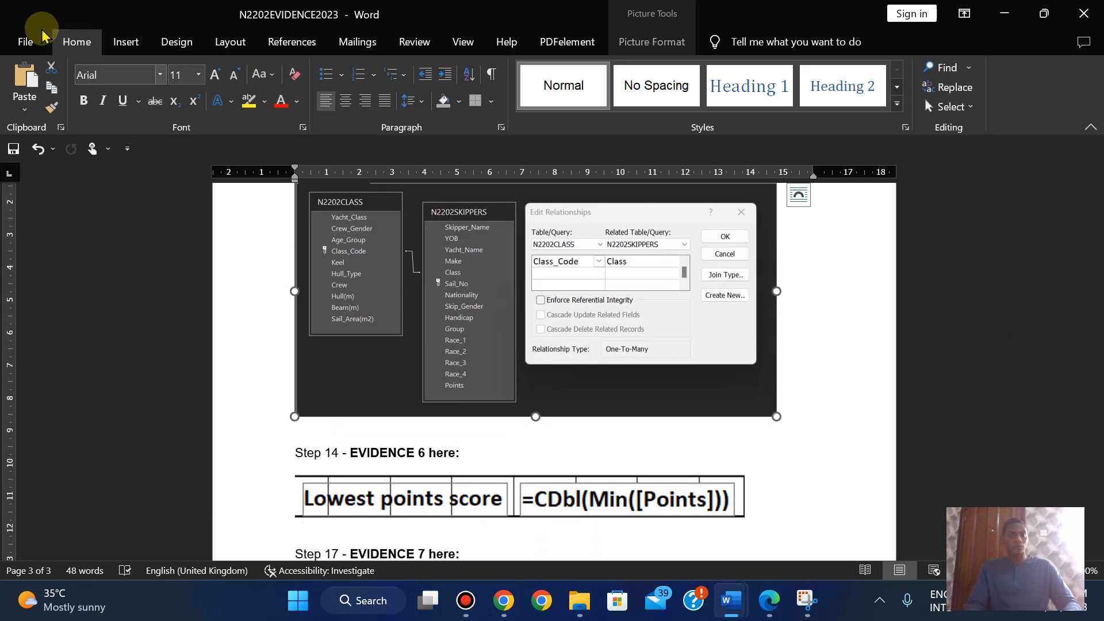
- Preview the evidence document's pages in Print view, zooming in to check them
{"action": "left_click", "coordinate": [28, 41]}
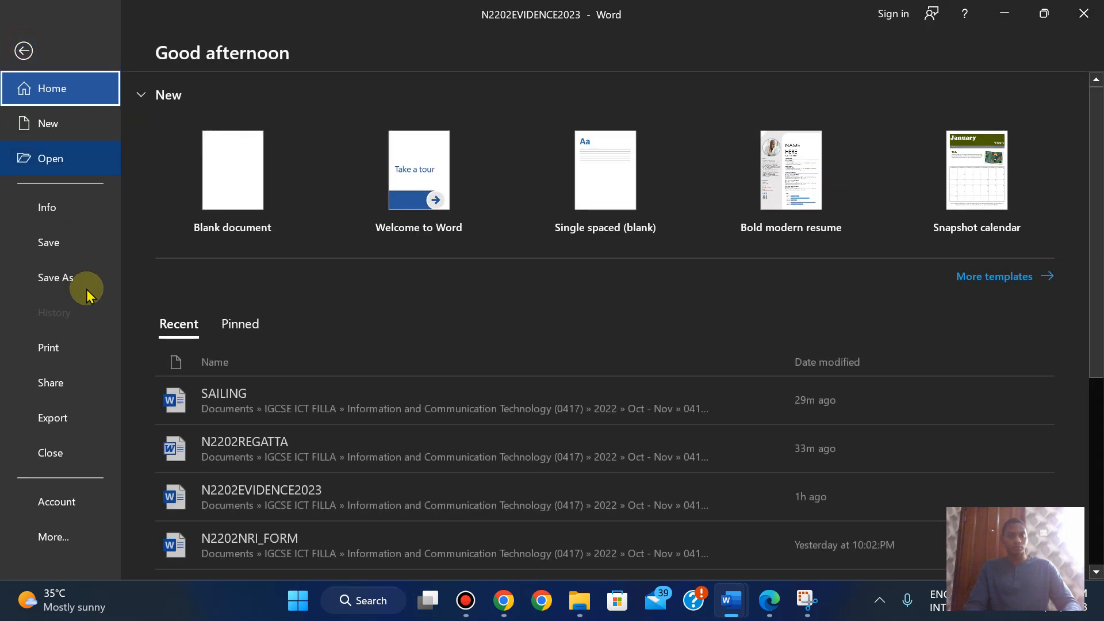
{"action": "left_click", "coordinate": [49, 348]}
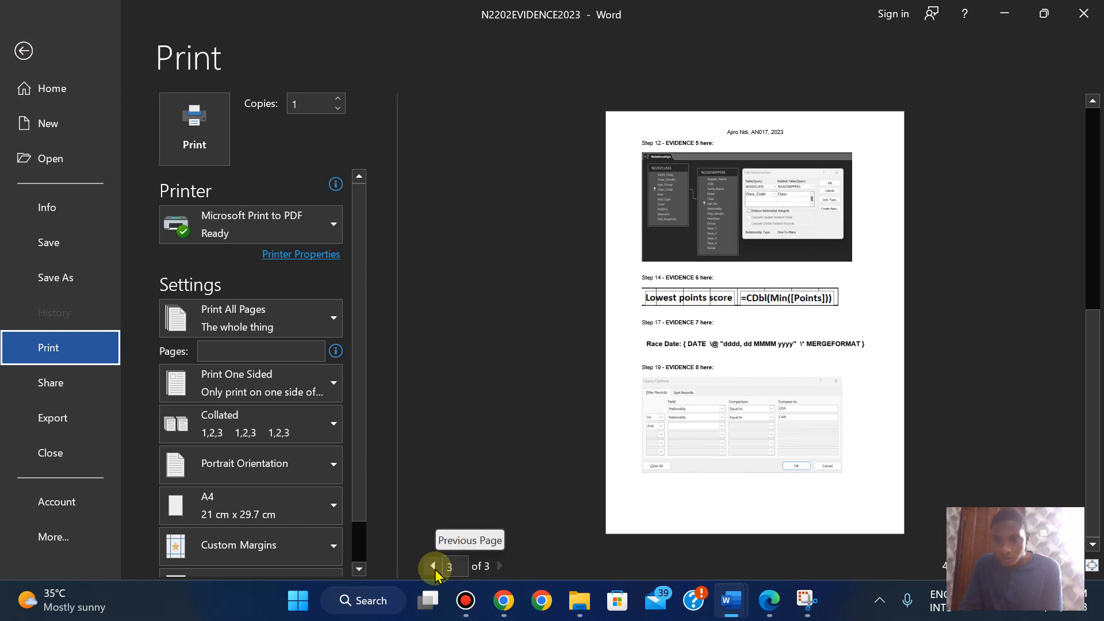
{"action": "left_click", "coordinate": [433, 566]}
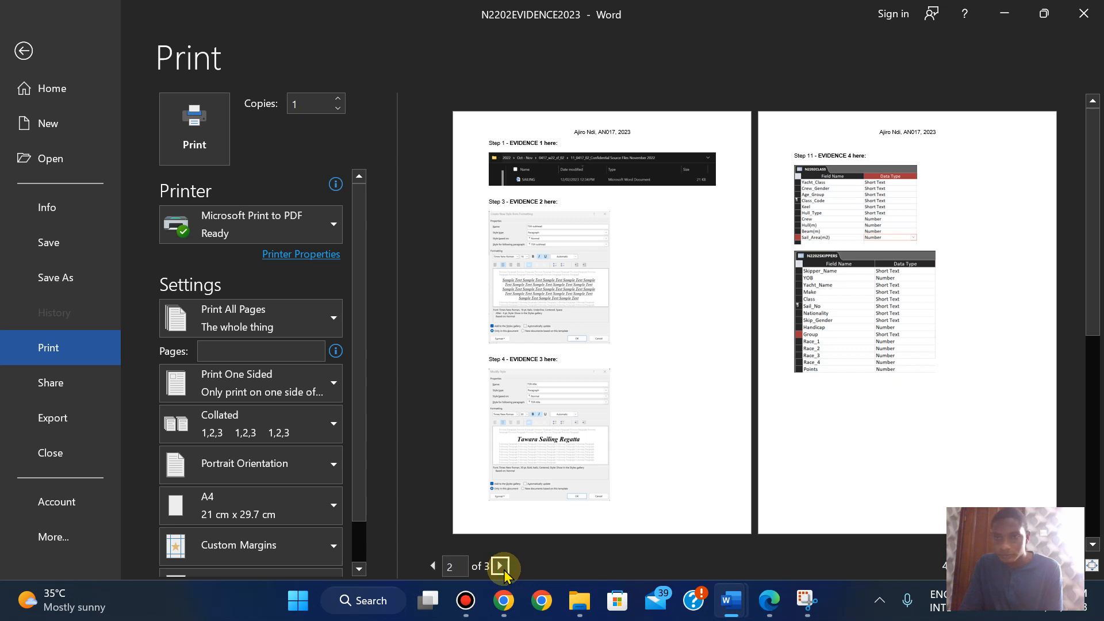
{"action": "left_click", "coordinate": [1074, 566]}
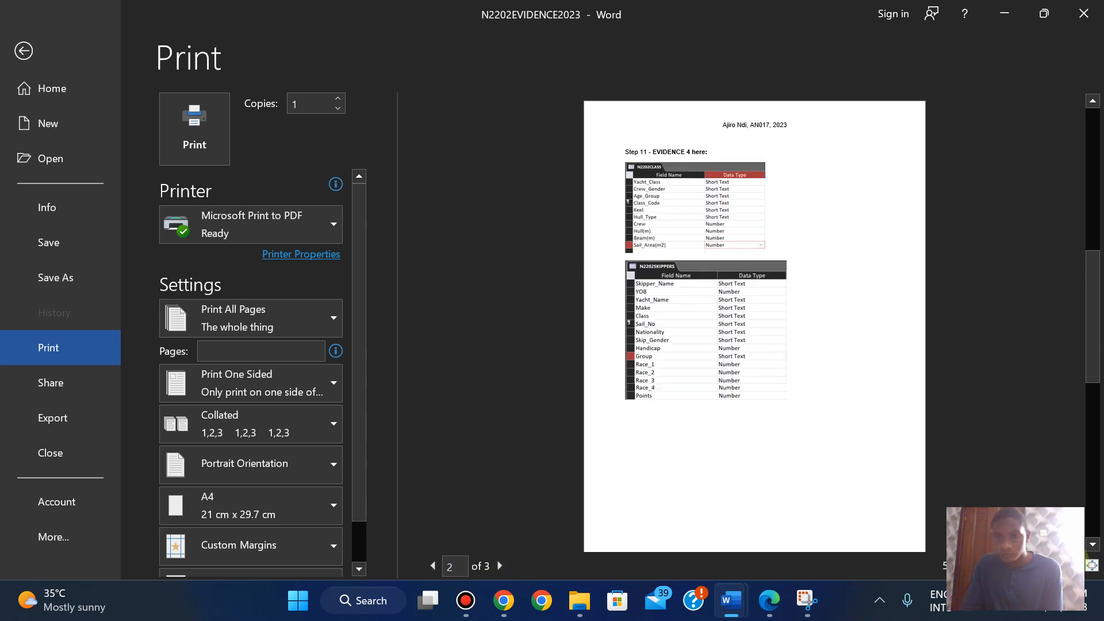
{"action": "left_click", "coordinate": [1074, 565]}
{"action": "left_click", "coordinate": [1074, 565]}
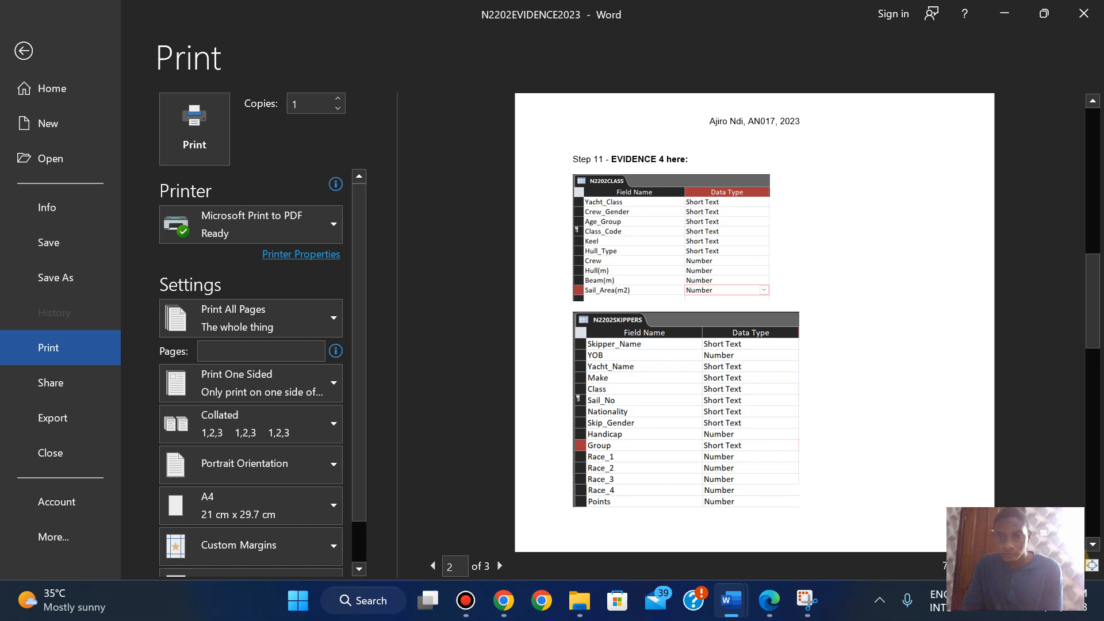
{"action": "left_click", "coordinate": [500, 567]}
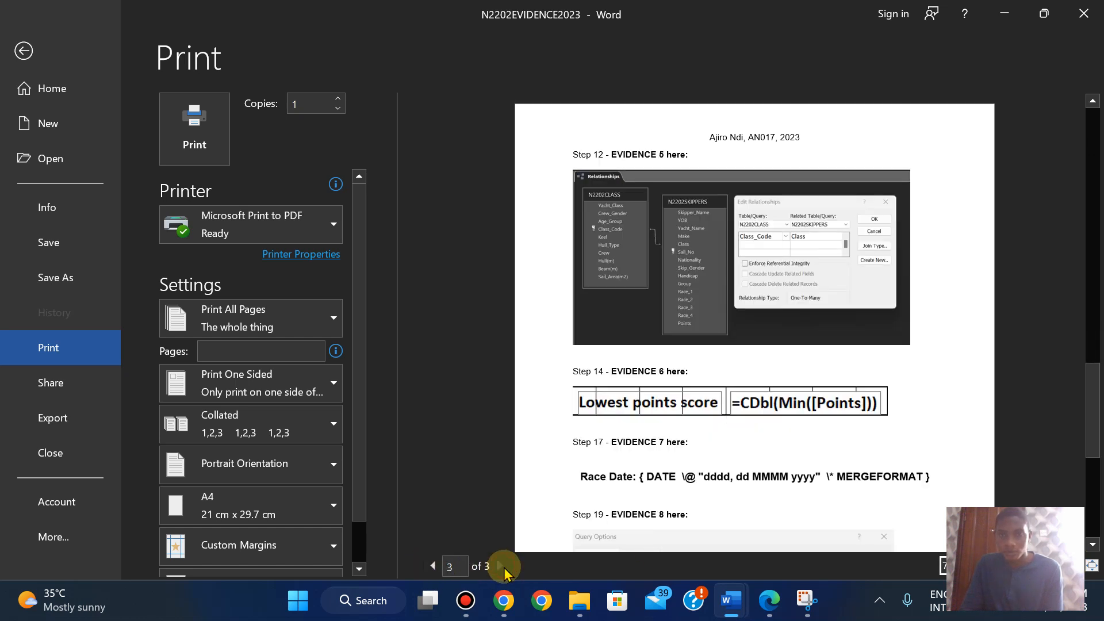
- Print it with Microsoft Print to PDF as 'PRINTOUT 6' and view the source files folder
{"action": "left_click", "coordinate": [189, 122]}
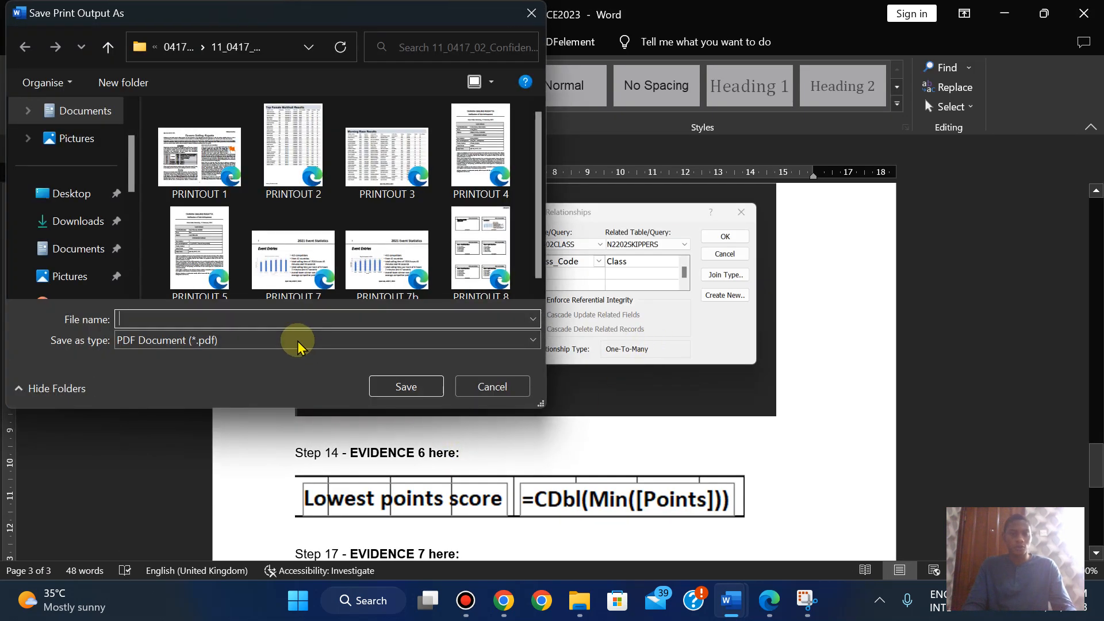
{"action": "left_click", "coordinate": [279, 319]}
{"action": "type", "text": "PRINTOUT 6"}
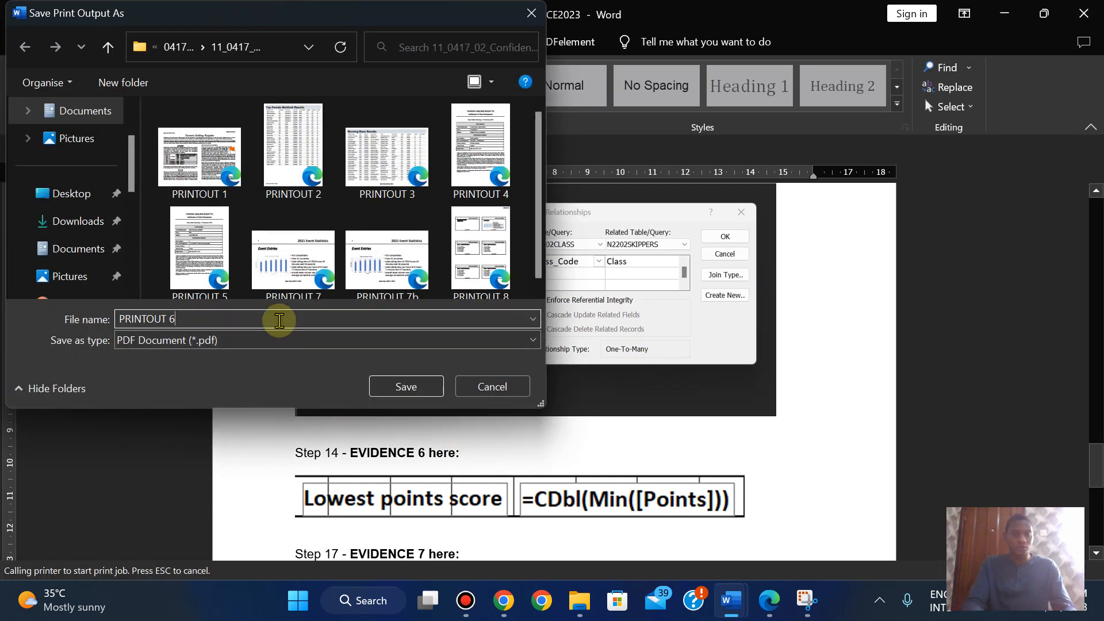
{"action": "left_click", "coordinate": [395, 385]}
{"action": "left_click", "coordinate": [579, 600]}
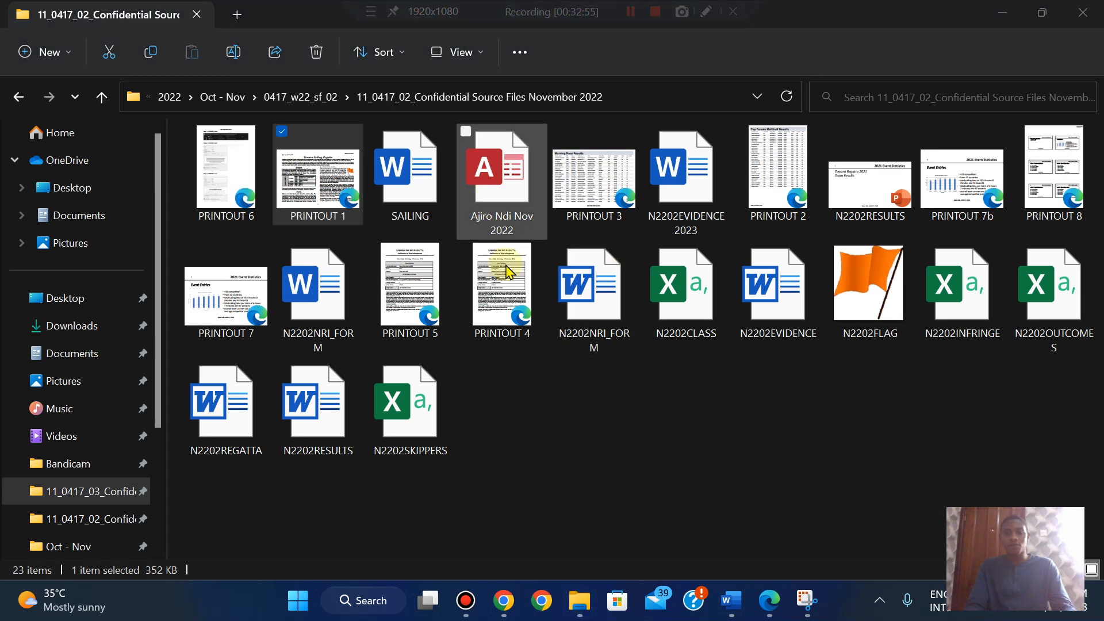
- Open PRINTOUT 6.pdf in Edge, check its 3 pages, then return to the 0417_w22_qp_02.pdf tab
{"action": "double_click", "coordinate": [232, 171]}
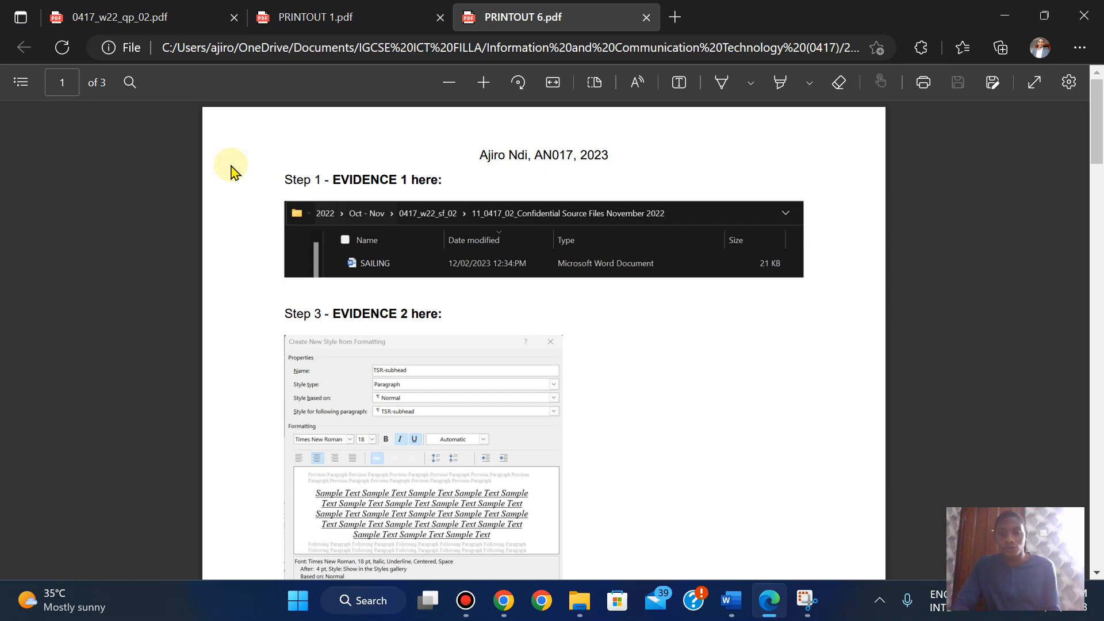
{"action": "left_click_drag", "start_coordinate": [1096, 121], "coordinate": [424, 110]}
{"action": "left_click", "coordinate": [167, 22]}
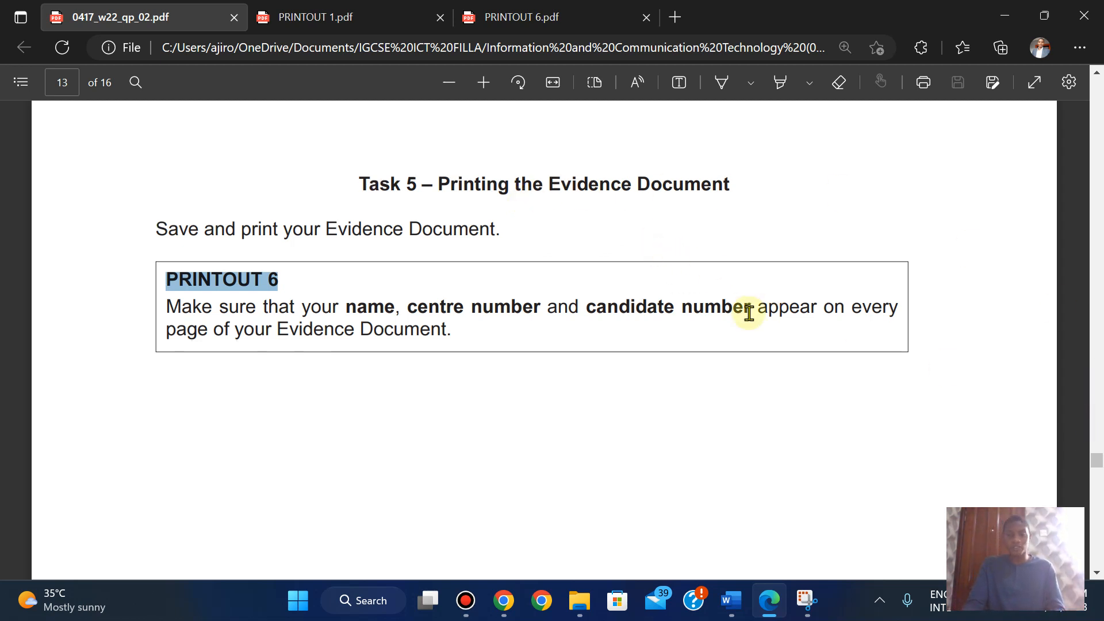
{"action": "scroll", "coordinate": [747, 312], "scroll_direction": "down", "scroll_amount": 2}
{"action": "scroll", "coordinate": [747, 313], "scroll_direction": "up", "scroll_amount": 1}
{"action": "scroll", "coordinate": [749, 313], "scroll_direction": "up", "scroll_amount": 2}
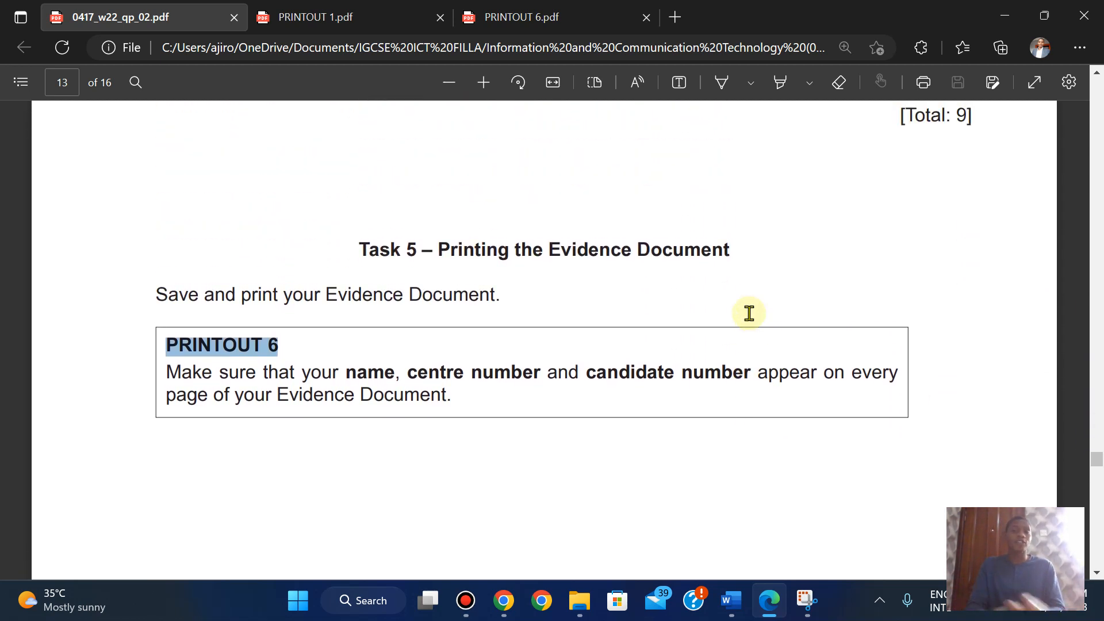
{"action": "mouse_move", "coordinate": [555, 7]}
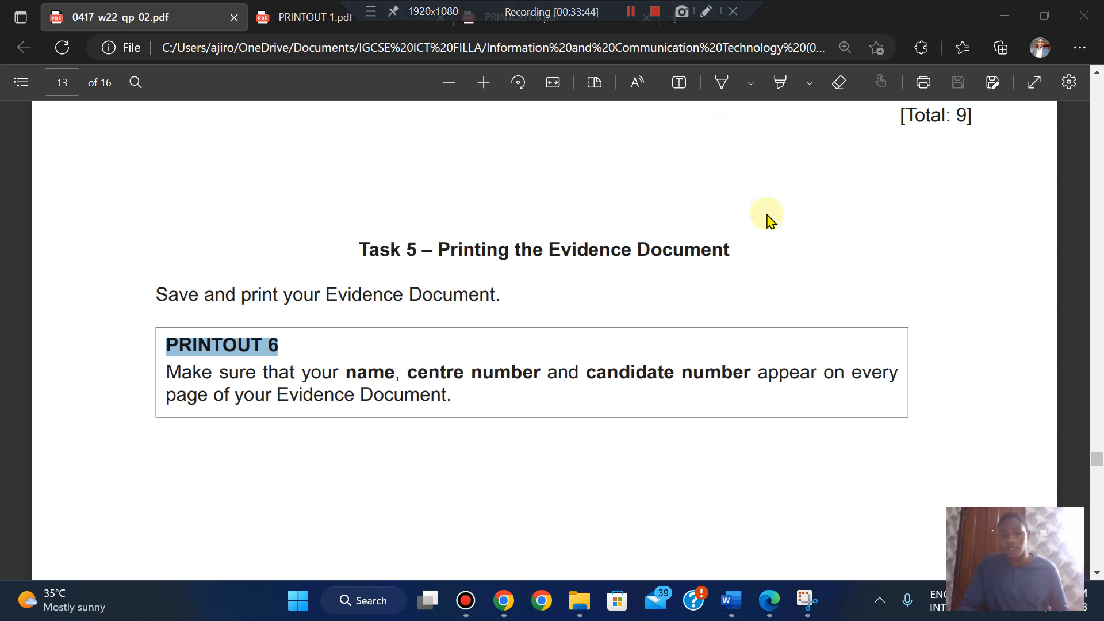
{"action": "left_click", "coordinate": [501, 604]}
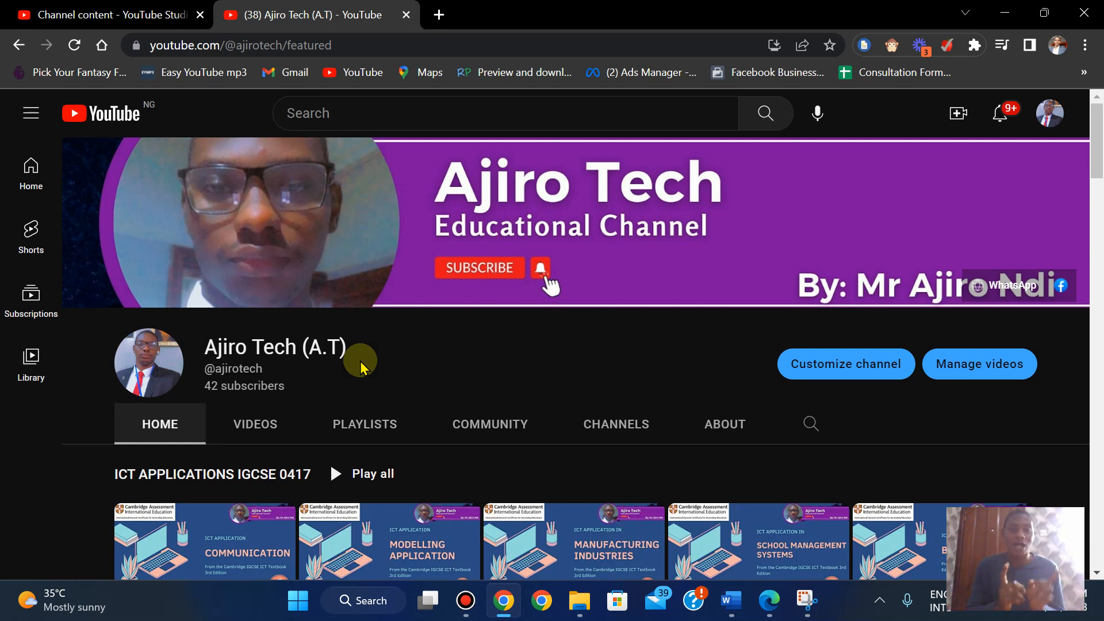
{"action": "left_click", "coordinate": [767, 601]}
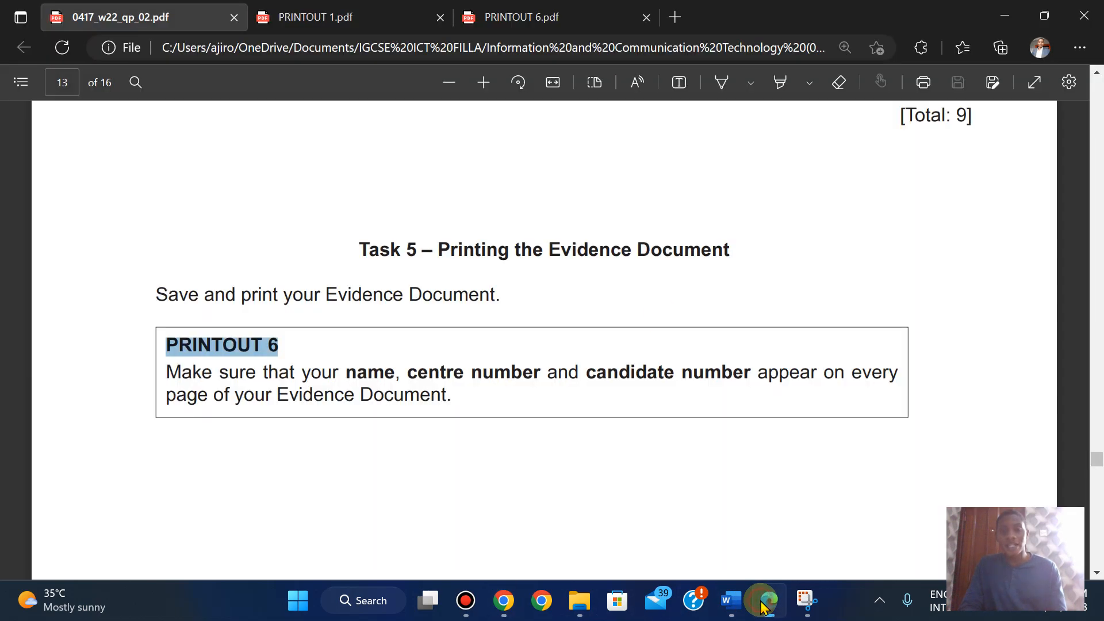